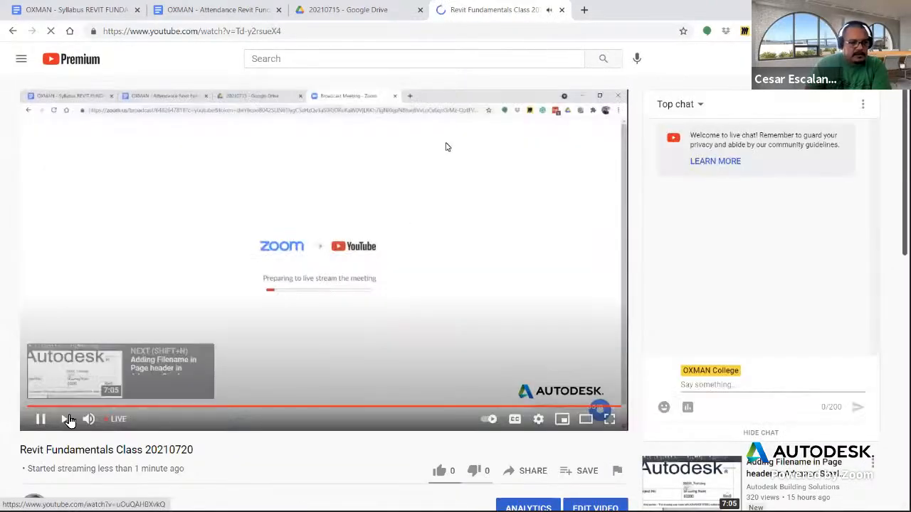
Close the YouTube live-stream tab and switch back to Revit
{"action": "left_click", "coordinate": [88, 419]}
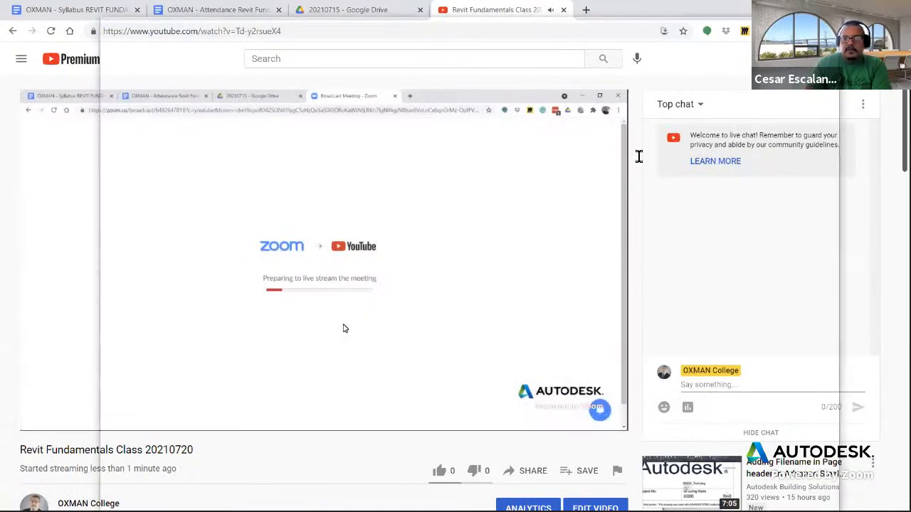
{"action": "key", "text": "ctrl+w"}
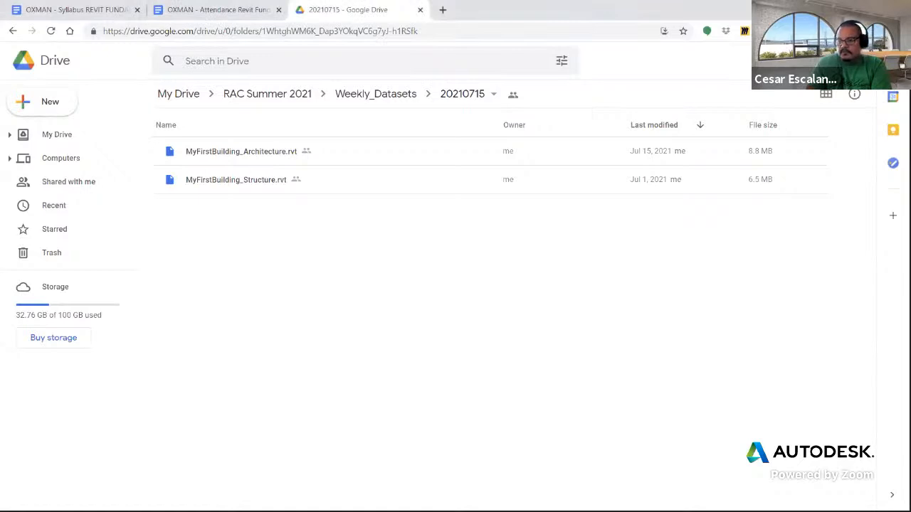
{"action": "key", "text": "alt+Tab"}
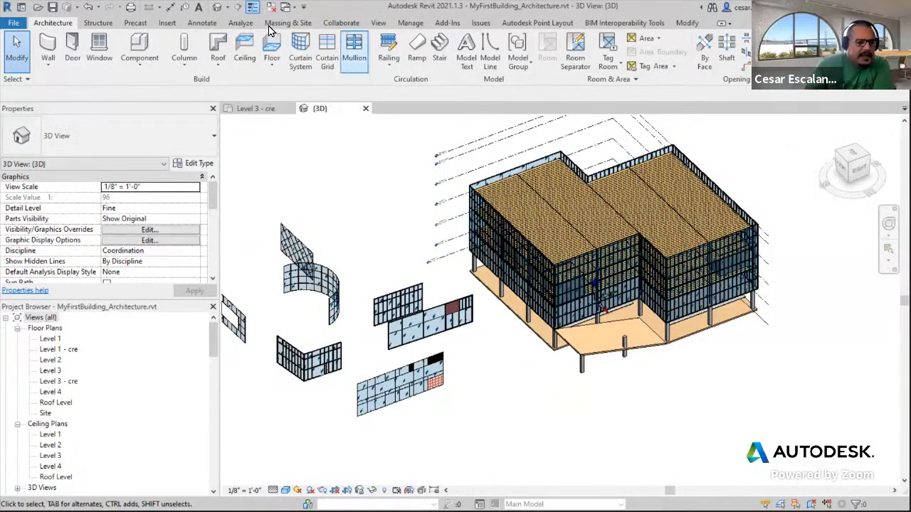
Open the Level 4, Level 3 and Level 3 - cre floor plan views
{"action": "double_click", "coordinate": [58, 393]}
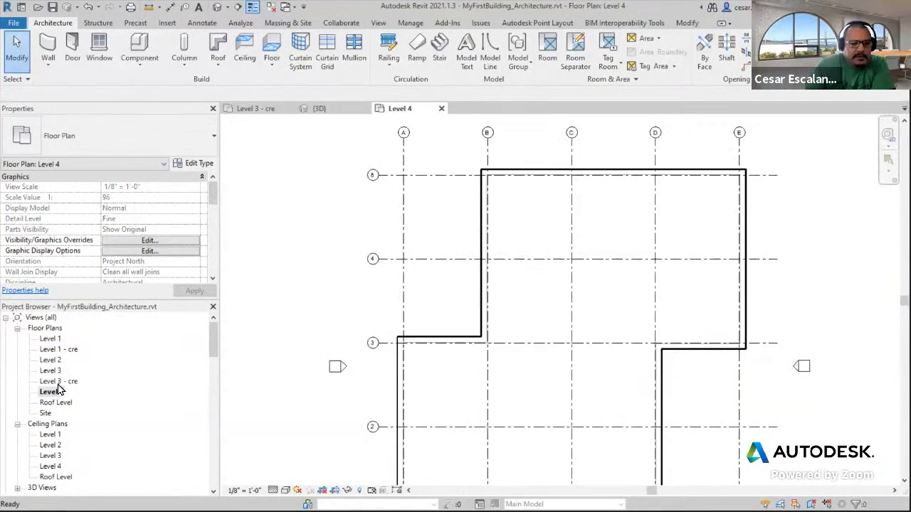
{"action": "double_click", "coordinate": [54, 371]}
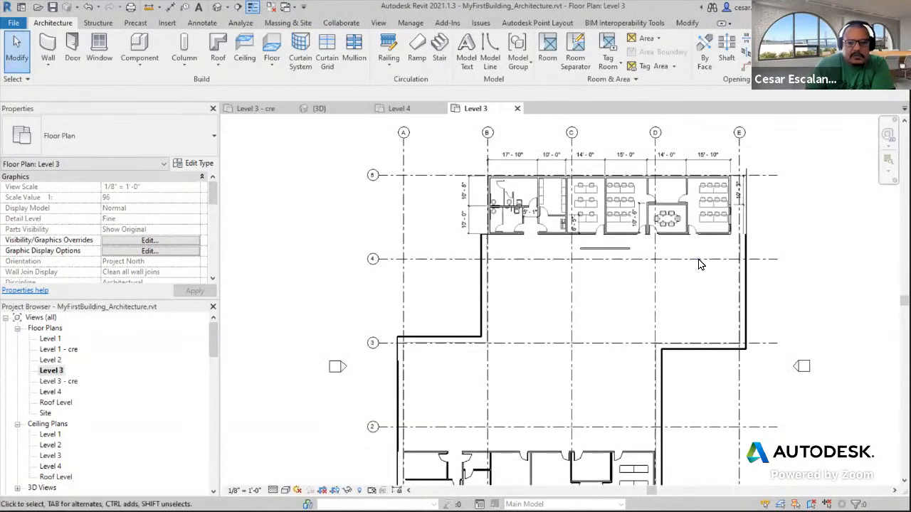
{"action": "double_click", "coordinate": [58, 381]}
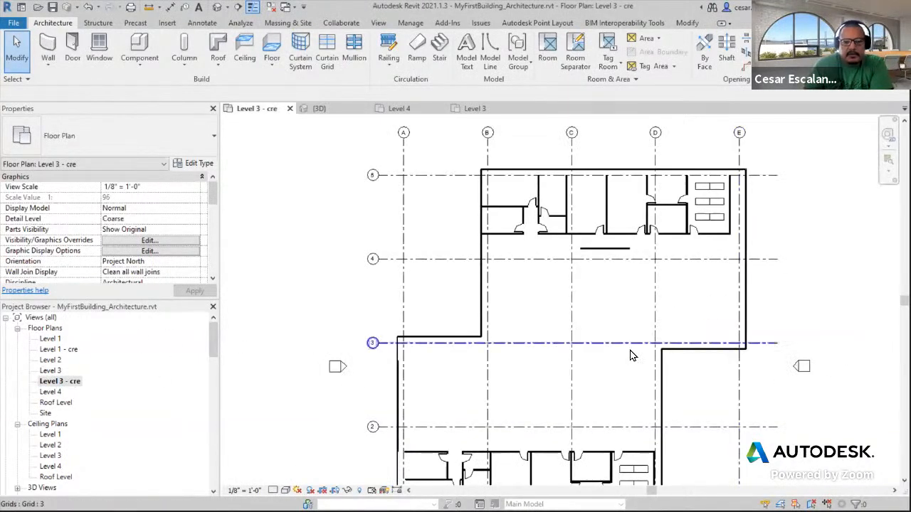
Select the typical office row group along the bottom of the Level 3 - cre plan
{"action": "scroll", "coordinate": [475, 317], "scroll_direction": "down", "scroll_amount": 2}
{"action": "scroll", "coordinate": [595, 200], "scroll_direction": "up", "scroll_amount": 4}
{"action": "middle_click_drag", "start_coordinate": [591, 266], "coordinate": [631, 179]}
{"action": "scroll", "coordinate": [632, 177], "scroll_direction": "down", "scroll_amount": 3}
{"action": "left_click", "coordinate": [576, 382]}
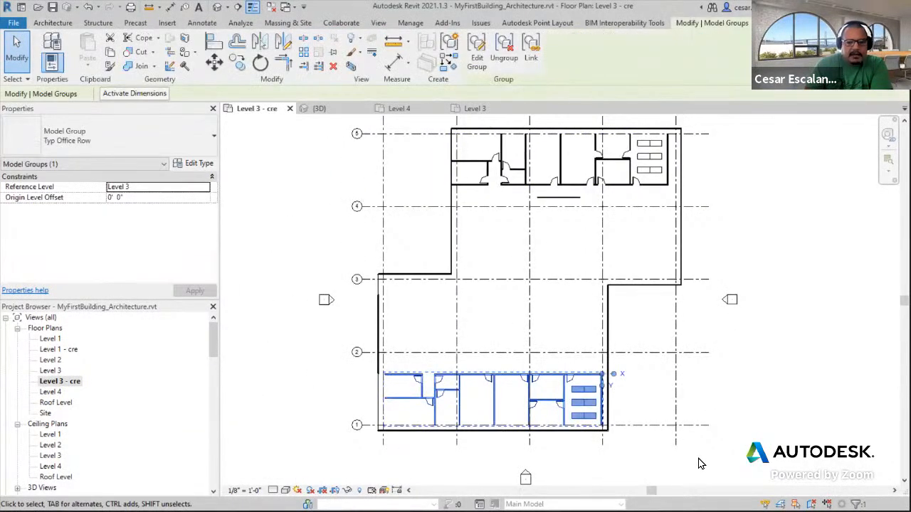
{"action": "scroll", "coordinate": [635, 377], "scroll_direction": "up", "scroll_amount": 4}
{"action": "mouse_move", "coordinate": [634, 301]}
{"action": "middle_mouse_down"}
{"action": "mouse_move", "coordinate": [651, 348]}
{"action": "mouse_move", "coordinate": [657, 288]}
{"action": "mouse_move", "coordinate": [642, 299]}
{"action": "middle_mouse_up"}
{"action": "scroll", "coordinate": [651, 348], "scroll_direction": "down", "scroll_amount": 4}
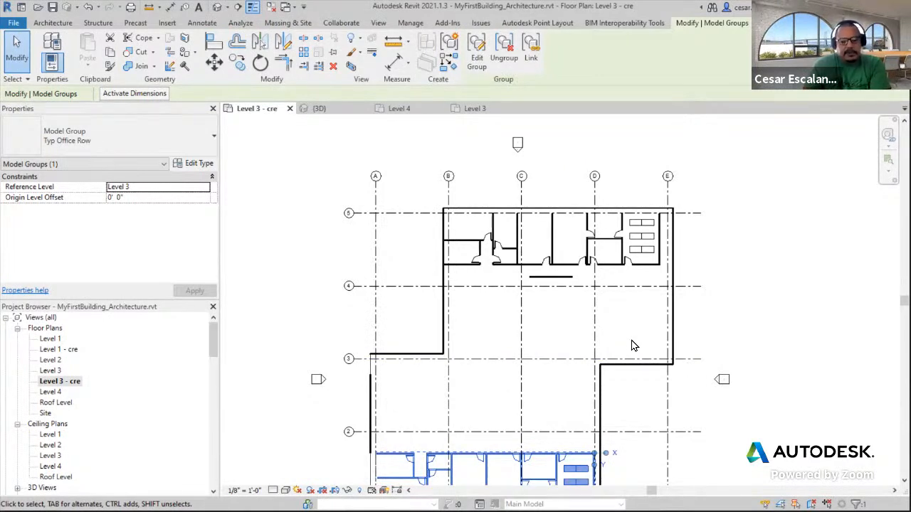
{"action": "scroll", "coordinate": [633, 342], "scroll_direction": "up", "scroll_amount": 2}
{"action": "middle_click_drag", "start_coordinate": [632, 322], "coordinate": [622, 258]}
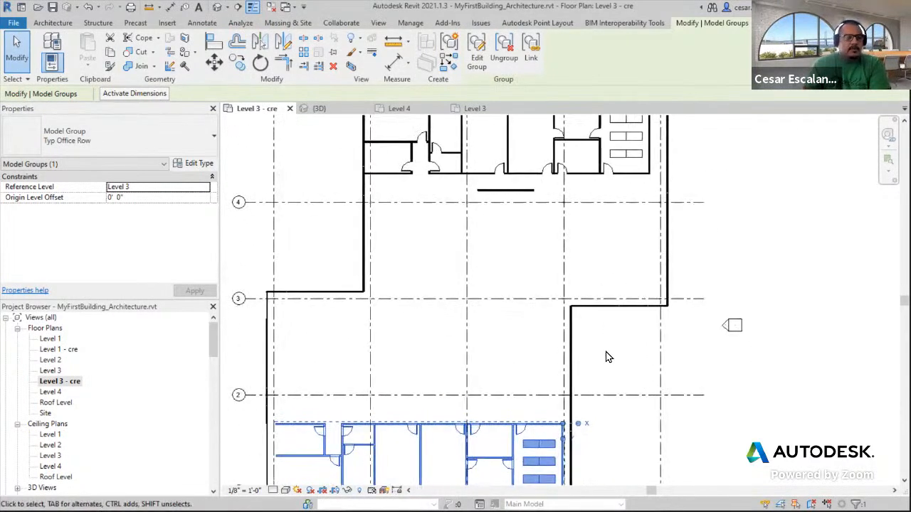
{"action": "scroll", "coordinate": [613, 335], "scroll_direction": "down", "scroll_amount": 2}
{"action": "middle_click_drag", "start_coordinate": [677, 270], "coordinate": [633, 222]}
{"action": "scroll", "coordinate": [512, 400], "scroll_direction": "up", "scroll_amount": 2}
Locate the Typ Office Row model group under Groups in the Project Browser and expand it
{"action": "left_click_drag", "start_coordinate": [213, 342], "coordinate": [202, 486]}
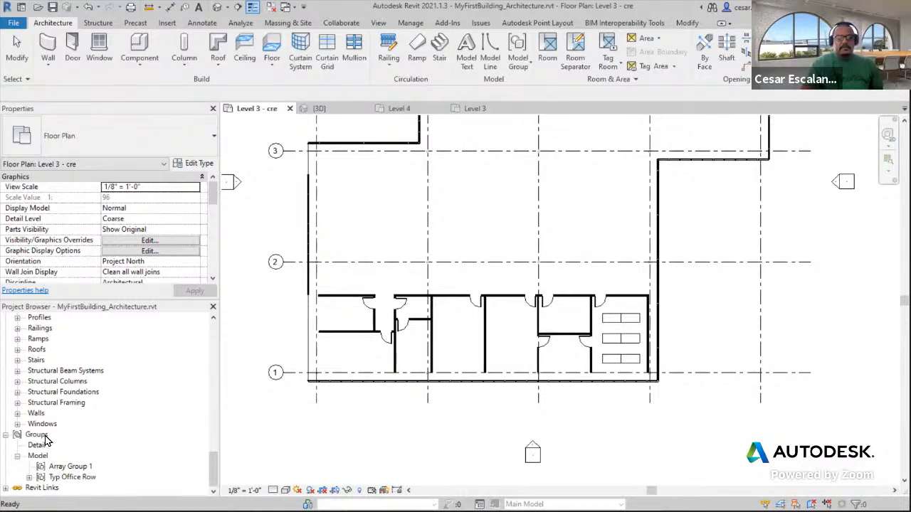
{"action": "mouse_move", "coordinate": [211, 468]}
{"action": "left_mouse_down"}
{"action": "mouse_move", "coordinate": [211, 370]}
{"action": "mouse_move", "coordinate": [210, 477]}
{"action": "left_mouse_up"}
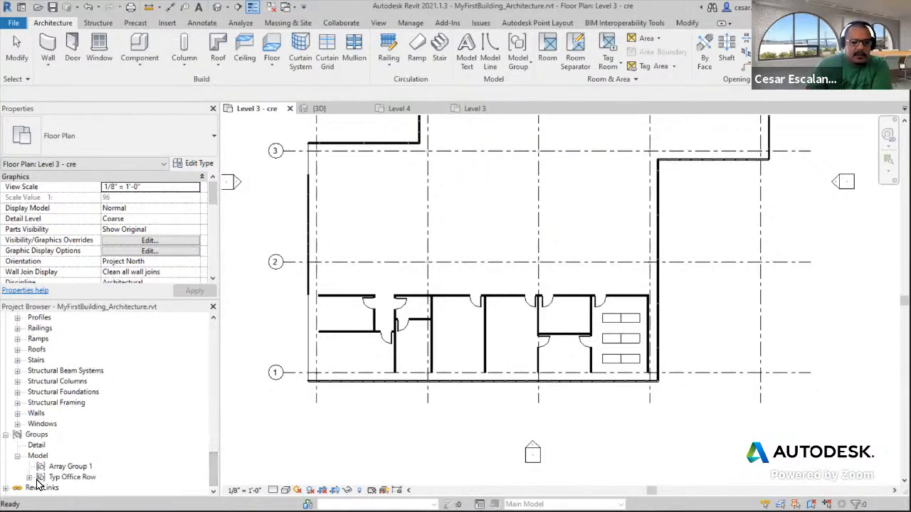
{"action": "left_click", "coordinate": [72, 477]}
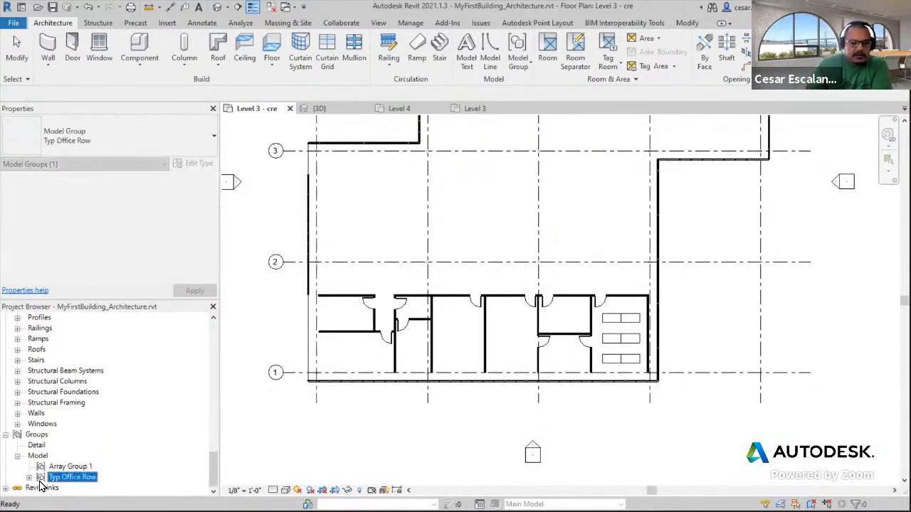
{"action": "left_click", "coordinate": [30, 477]}
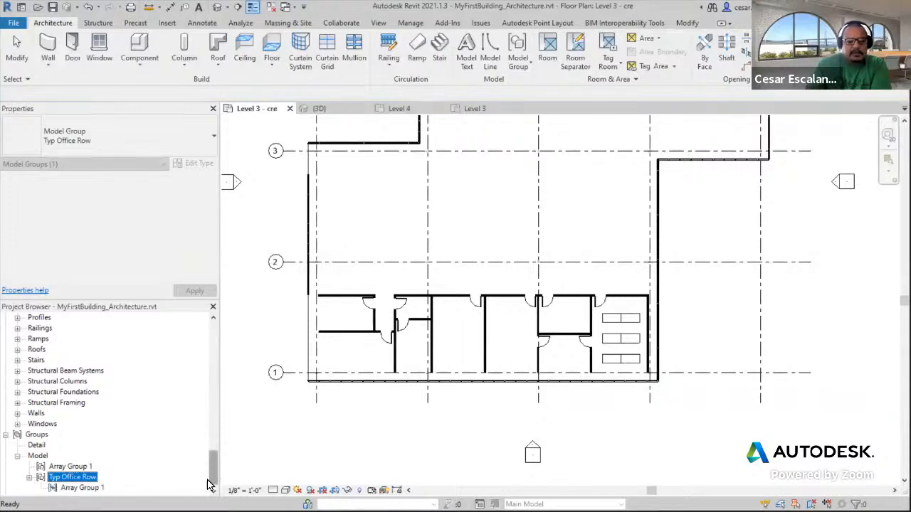
{"action": "scroll", "coordinate": [214, 472], "scroll_direction": "down", "scroll_amount": 1}
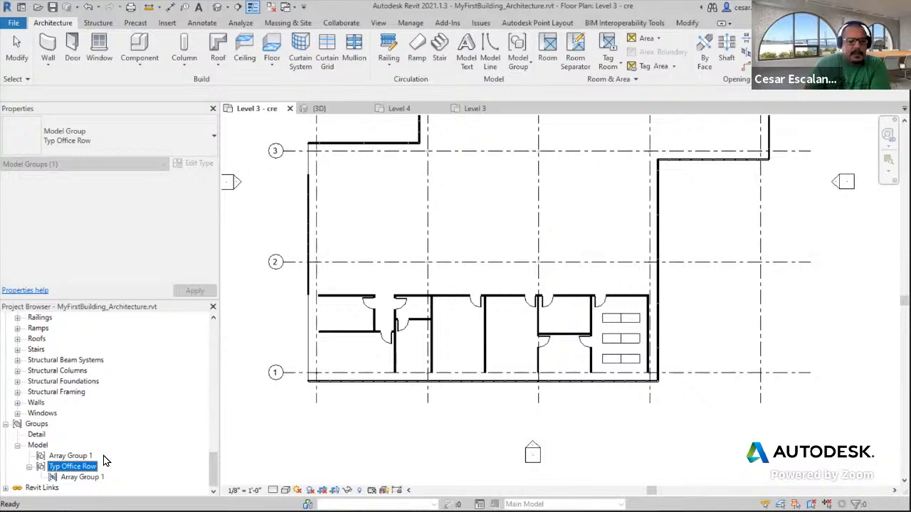
{"action": "scroll", "coordinate": [549, 251], "scroll_direction": "up", "scroll_amount": 1}
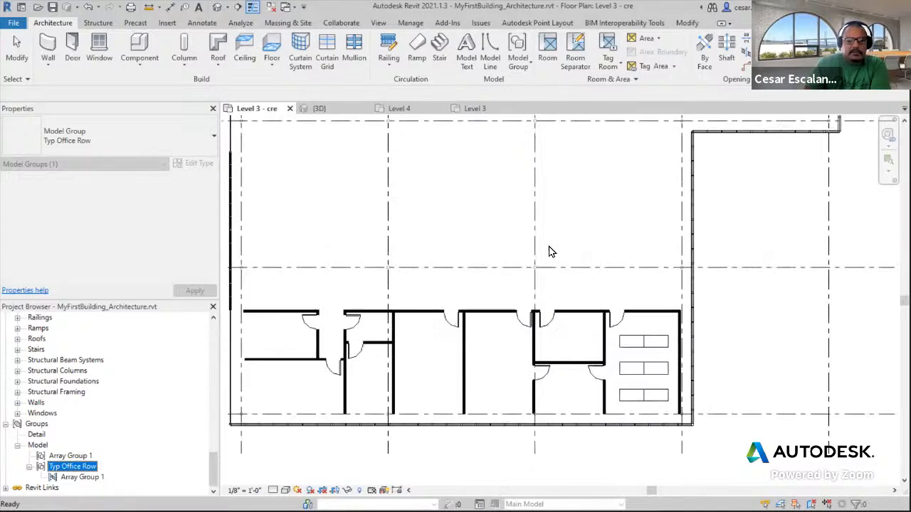
Delete the short freestanding interior wall below the upper office row
{"action": "scroll", "coordinate": [549, 251], "scroll_direction": "down", "scroll_amount": 2}
{"action": "left_click", "coordinate": [556, 240]}
{"action": "scroll", "coordinate": [577, 252], "scroll_direction": "up", "scroll_amount": 1}
{"action": "middle_click_drag", "start_coordinate": [577, 253], "coordinate": [574, 480]}
{"action": "scroll", "coordinate": [761, 176], "scroll_direction": "up", "scroll_amount": 2}
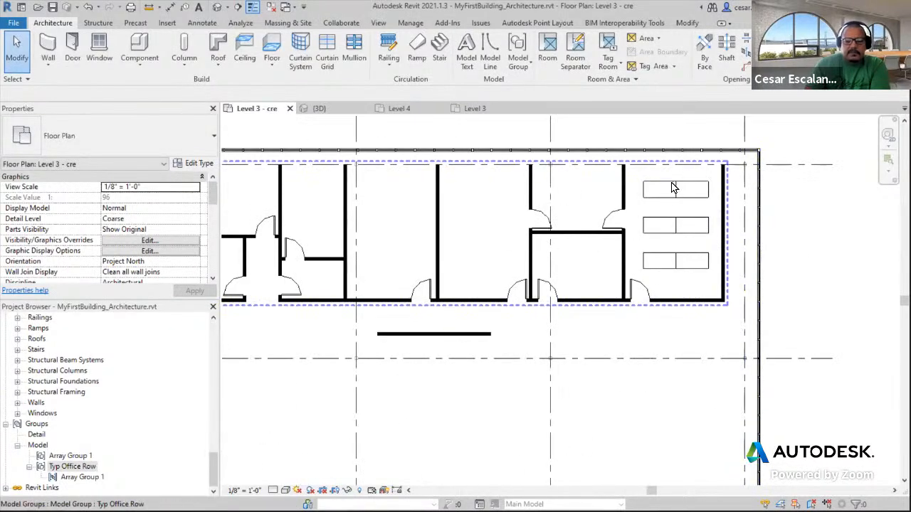
{"action": "middle_click_drag", "start_coordinate": [656, 282], "coordinate": [827, 229]}
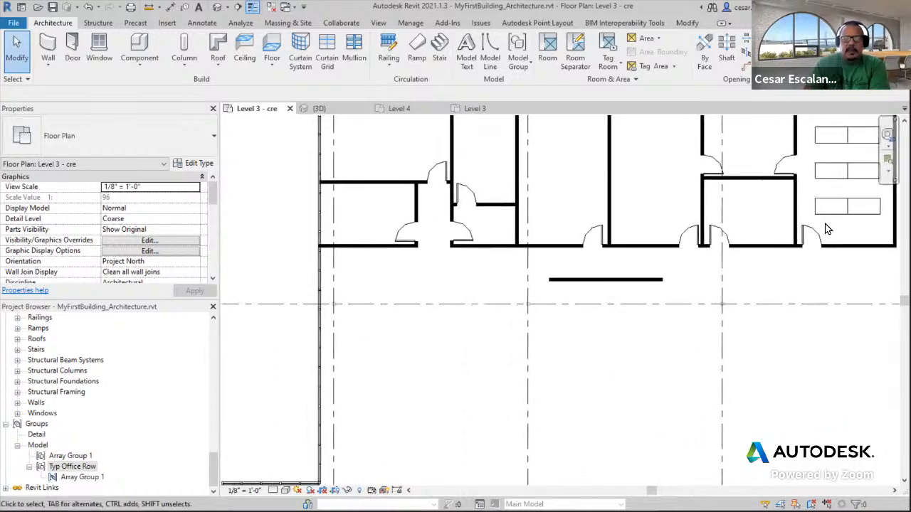
{"action": "middle_click_drag", "start_coordinate": [721, 275], "coordinate": [595, 308]}
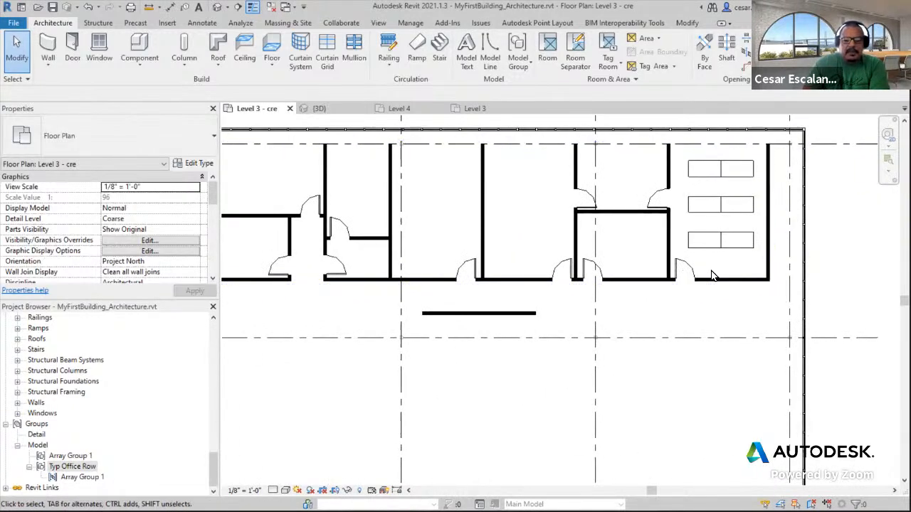
{"action": "left_click", "coordinate": [504, 316]}
{"action": "key", "text": "Delete"}
Open the Modify tab and review the tools in its Modify panel
{"action": "scroll", "coordinate": [716, 336], "scroll_direction": "down", "scroll_amount": 3}
{"action": "middle_click_drag", "start_coordinate": [738, 275], "coordinate": [772, 130]}
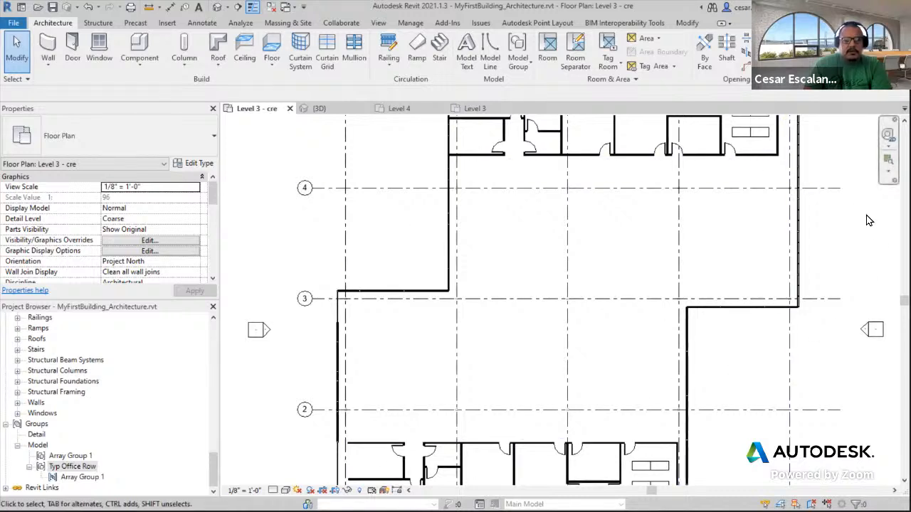
{"action": "left_click", "coordinate": [687, 24]}
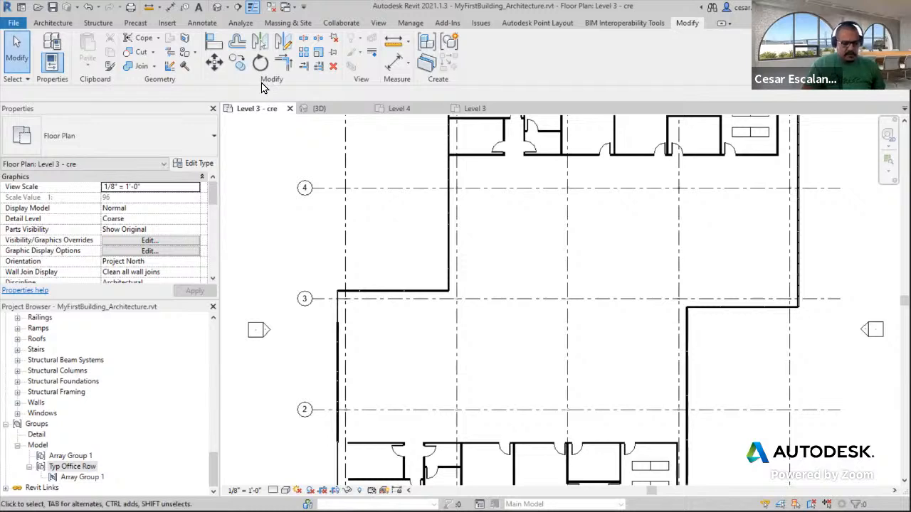
{"action": "mouse_move", "coordinate": [200, 29]}
{"action": "left_mouse_down", "text": "ctrl"}
{"action": "mouse_move", "coordinate": [279, 69]}
{"action": "mouse_move", "coordinate": [345, 89]}
{"action": "left_mouse_up", "text": "ctrl"}
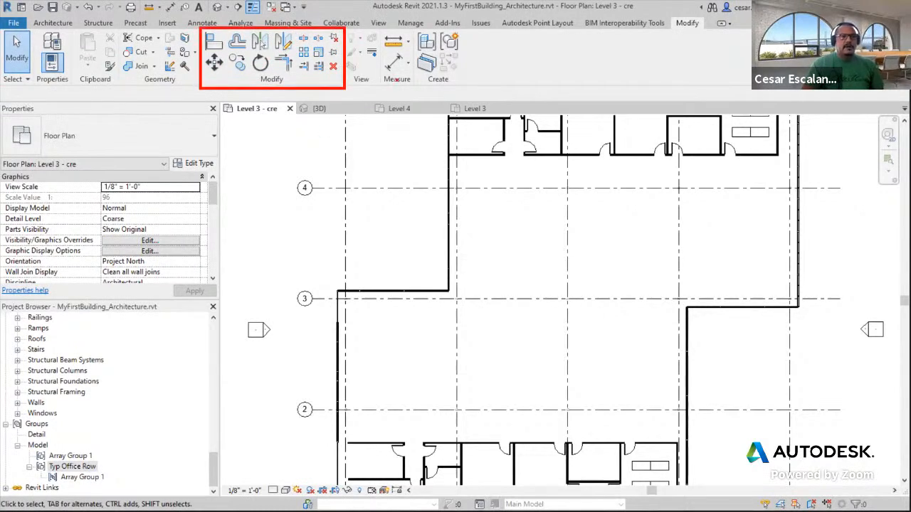
{"action": "left_click_drag", "start_coordinate": [376, 41], "coordinate": [376, 82]}
{"action": "type", "text": "mo"}
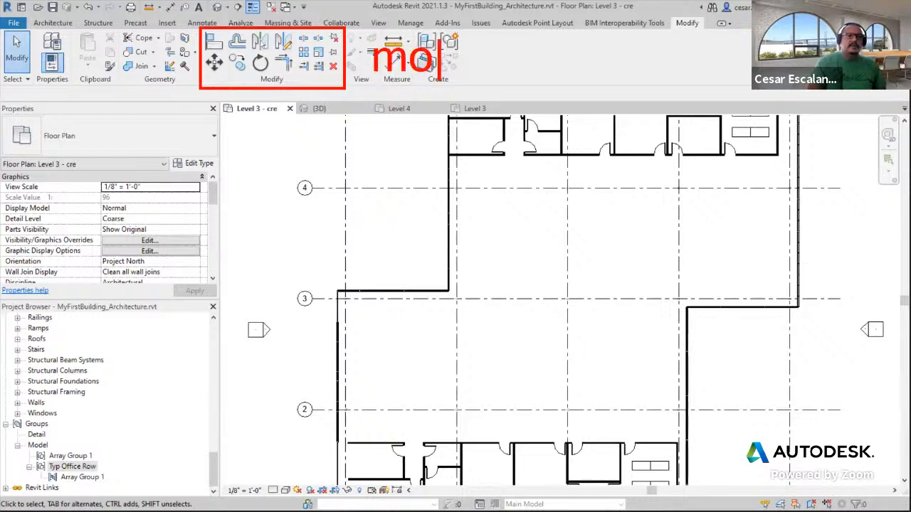
{"action": "type", "text": "dif"}
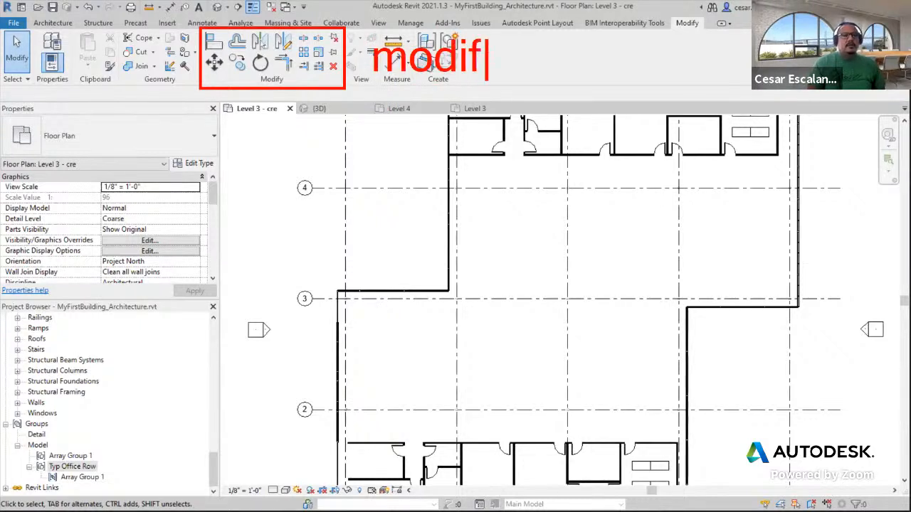
{"action": "type", "text": "ier"}
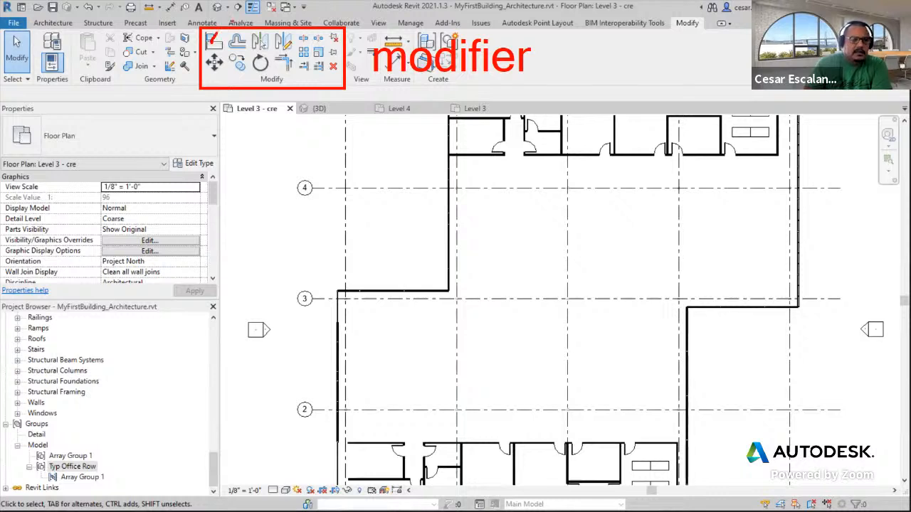
{"action": "left_click_drag", "start_coordinate": [237, 38], "coordinate": [250, 31]}
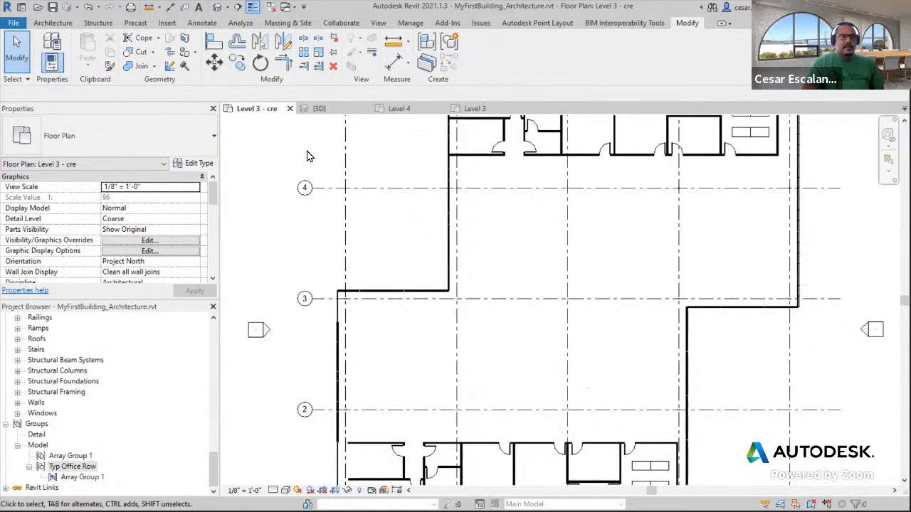
In the 3D view, draw a straight Interior - 5 1/2" Partition (1-hr) wall from Level 3 to Level 4
{"action": "left_click", "coordinate": [216, 7]}
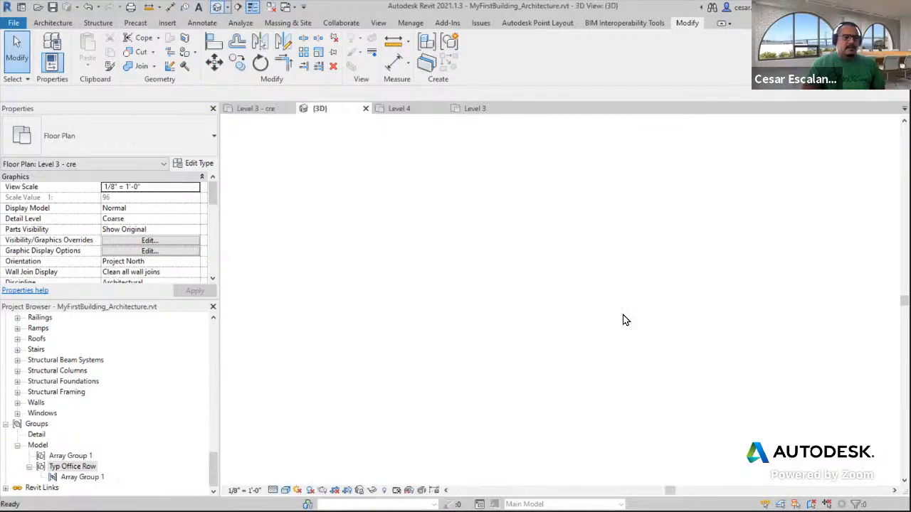
{"action": "scroll", "coordinate": [530, 432], "scroll_direction": "up", "scroll_amount": 5}
{"action": "scroll", "coordinate": [525, 433], "scroll_direction": "up", "scroll_amount": 2}
{"action": "middle_click_drag", "start_coordinate": [552, 404], "coordinate": [617, 351]}
{"action": "left_click", "coordinate": [53, 23]}
{"action": "left_click", "coordinate": [47, 66]}
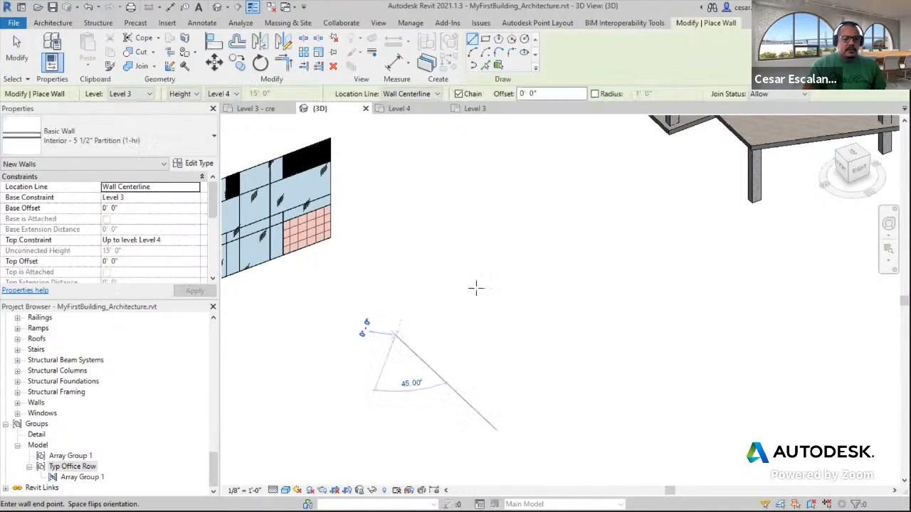
{"action": "left_click", "coordinate": [395, 333]}
{"action": "left_click", "coordinate": [525, 271]}
{"action": "key", "text": "Escape"}
{"action": "key", "text": "Escape"}
Split the new wall with Split with Gap using a 0' 4" joint gap
{"action": "scroll", "coordinate": [476, 302], "scroll_direction": "up", "scroll_amount": 3}
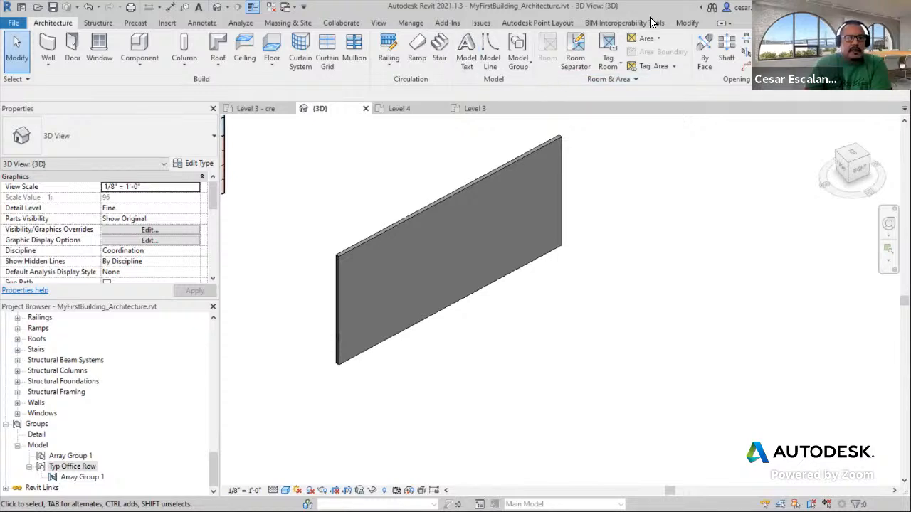
{"action": "left_click", "coordinate": [685, 24]}
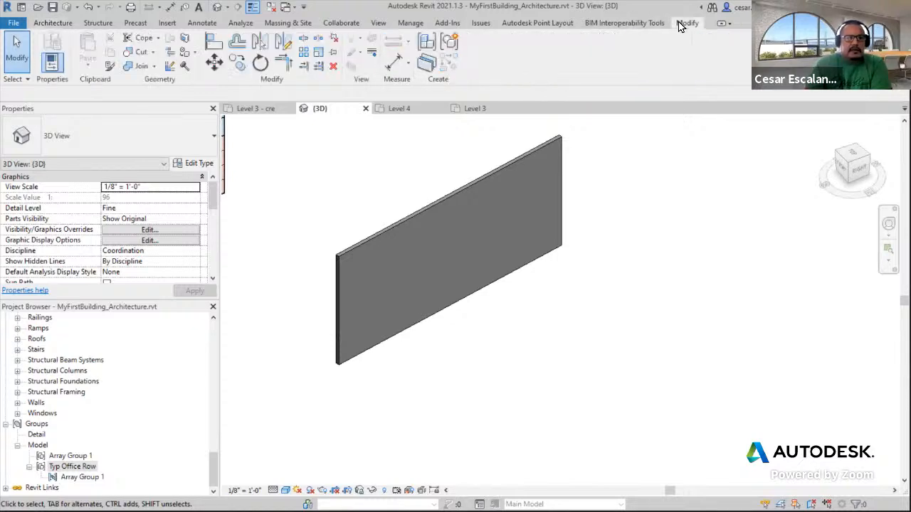
{"action": "left_click", "coordinate": [317, 39]}
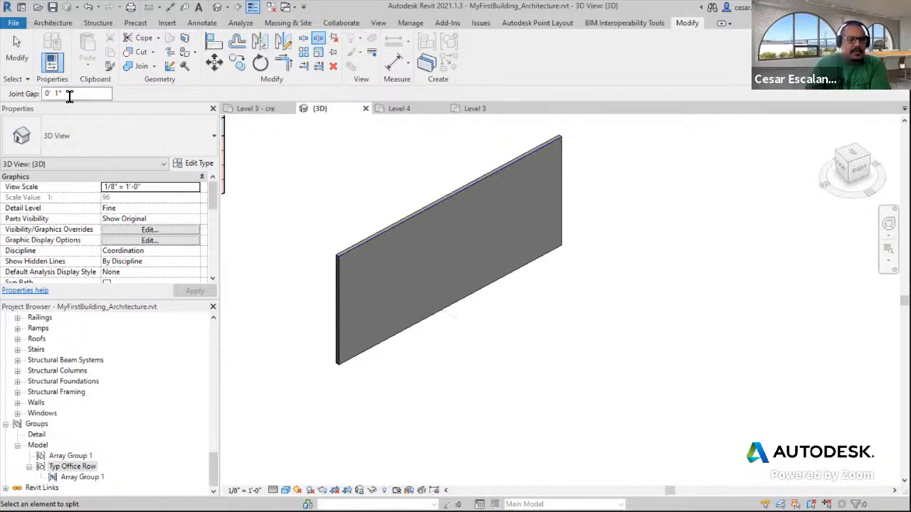
{"action": "left_click_drag", "start_coordinate": [81, 93], "coordinate": [49, 94]}
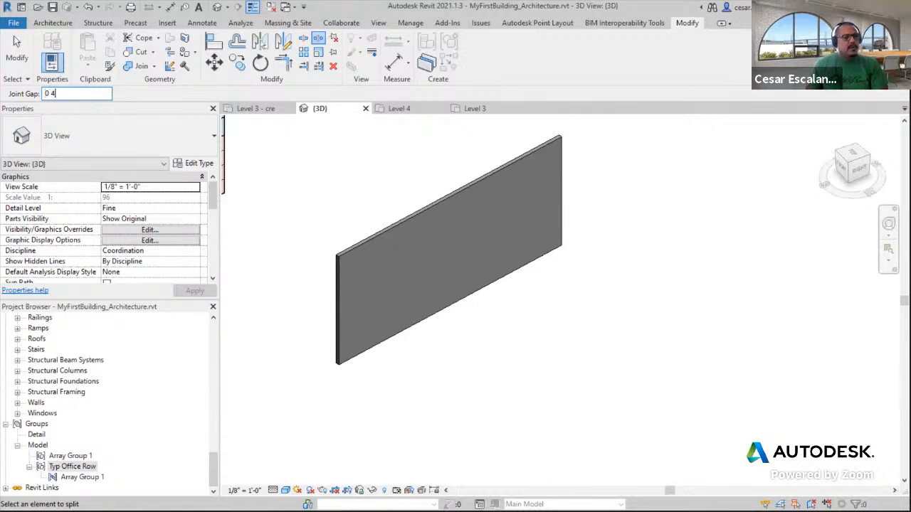
{"action": "left_click", "coordinate": [426, 210]}
{"action": "scroll", "coordinate": [507, 267], "scroll_direction": "up", "scroll_amount": 2}
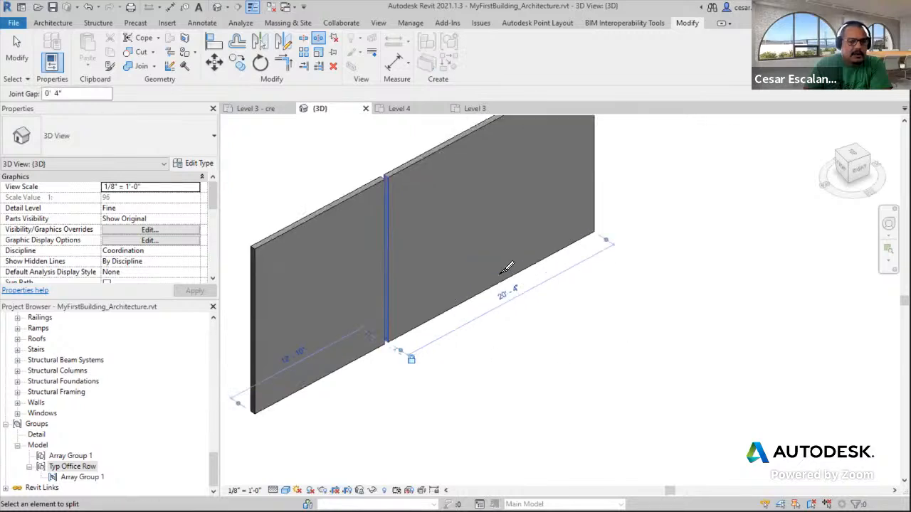
{"action": "left_click", "coordinate": [17, 50]}
Select the right-hand wall segment beside the split gap
{"action": "scroll", "coordinate": [360, 178], "scroll_direction": "up", "scroll_amount": 4}
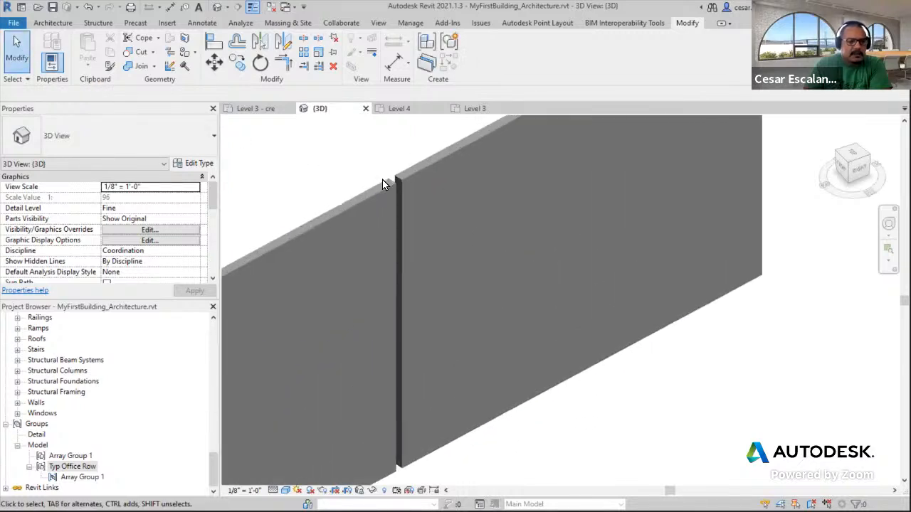
{"action": "scroll", "coordinate": [385, 178], "scroll_direction": "down", "scroll_amount": 1}
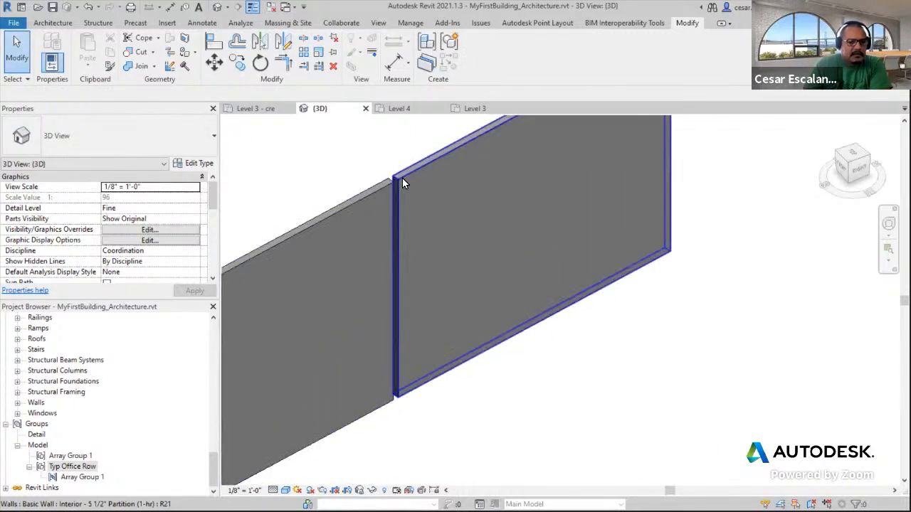
{"action": "left_click", "coordinate": [396, 188]}
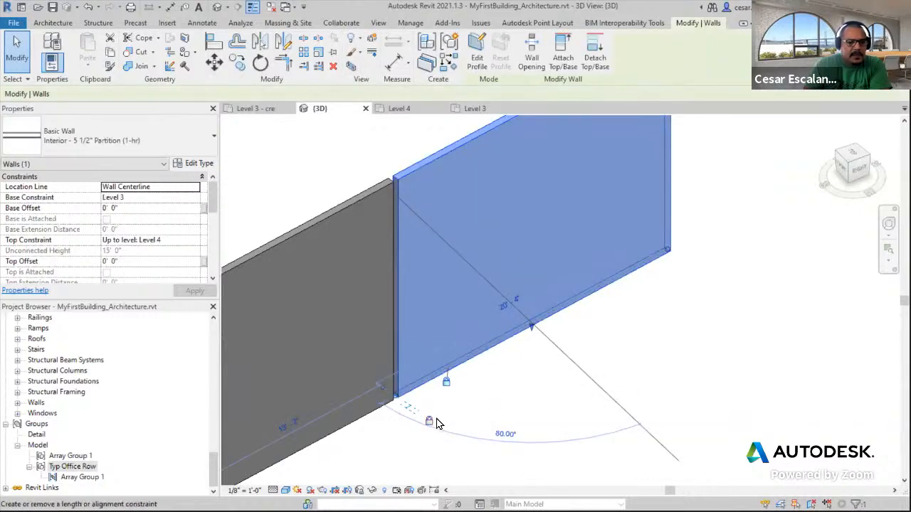
Try to drag the right wall segment's end across the split gap, cancelling the constraint error
{"action": "scroll", "coordinate": [432, 423], "scroll_direction": "up", "scroll_amount": 2}
{"action": "middle_click_drag", "start_coordinate": [503, 386], "coordinate": [622, 341]}
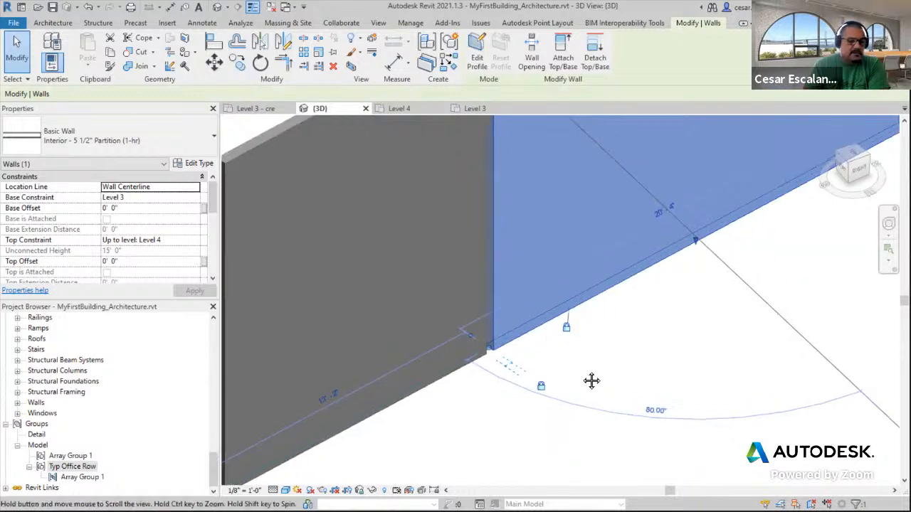
{"action": "middle_click_drag", "start_coordinate": [626, 366], "coordinate": [434, 421]}
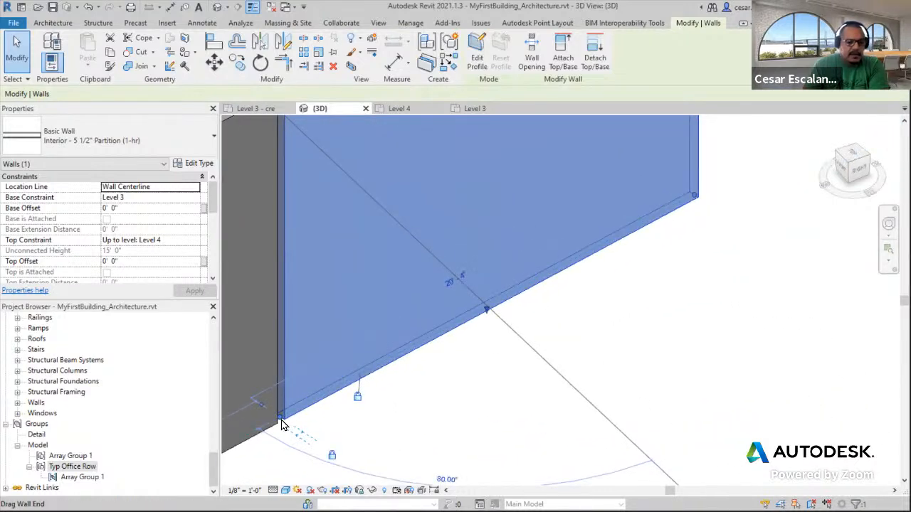
{"action": "middle_click_drag", "start_coordinate": [343, 282], "coordinate": [437, 280]}
{"action": "scroll", "coordinate": [378, 331], "scroll_direction": "down", "scroll_amount": 2}
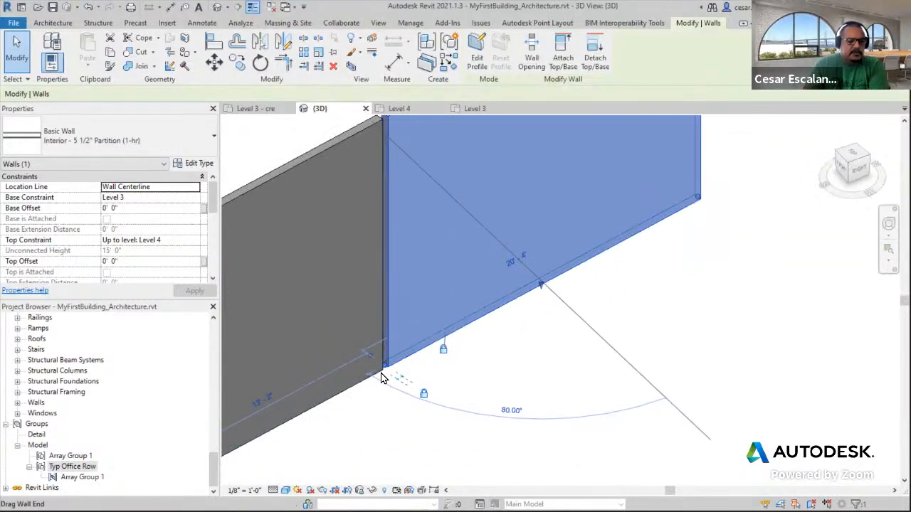
{"action": "scroll", "coordinate": [388, 366], "scroll_direction": "up", "scroll_amount": 2}
{"action": "left_click_drag", "start_coordinate": [387, 365], "coordinate": [455, 328]}
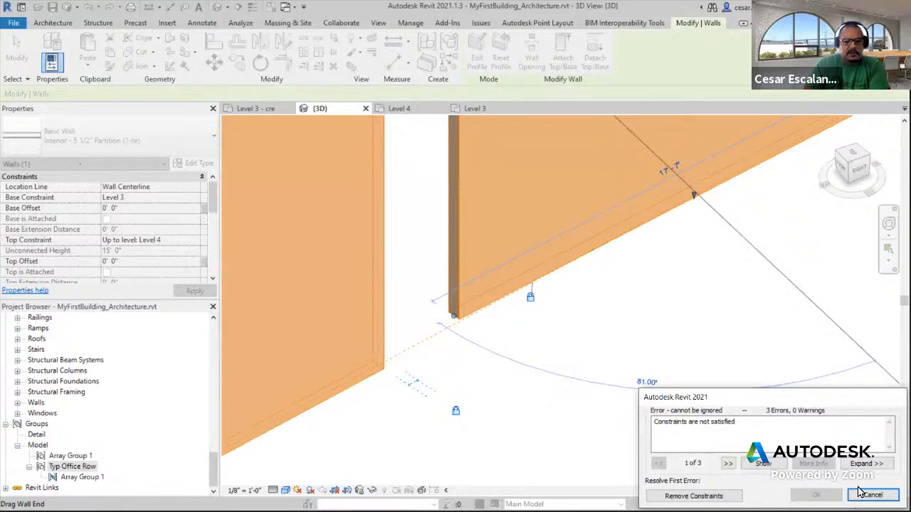
{"action": "left_click", "coordinate": [861, 493]}
Try again to drag the right segment's wall end to close the gap, and undo the change
{"action": "scroll", "coordinate": [543, 373], "scroll_direction": "down", "scroll_amount": 3}
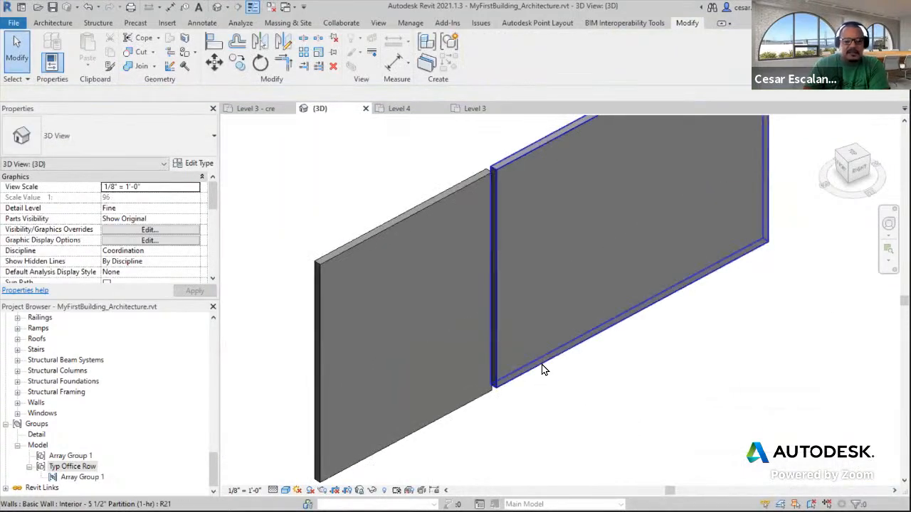
{"action": "left_click", "coordinate": [542, 369]}
{"action": "key", "text": "Escape"}
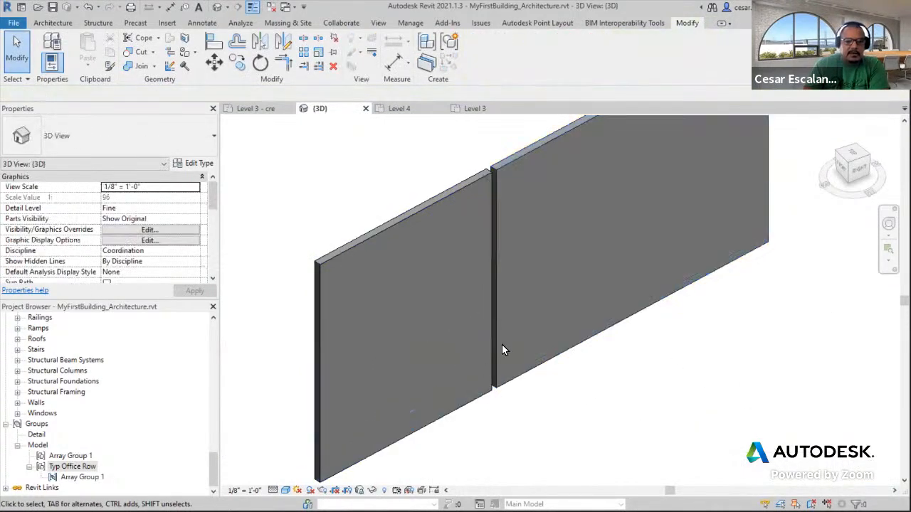
{"action": "left_click", "coordinate": [584, 321]}
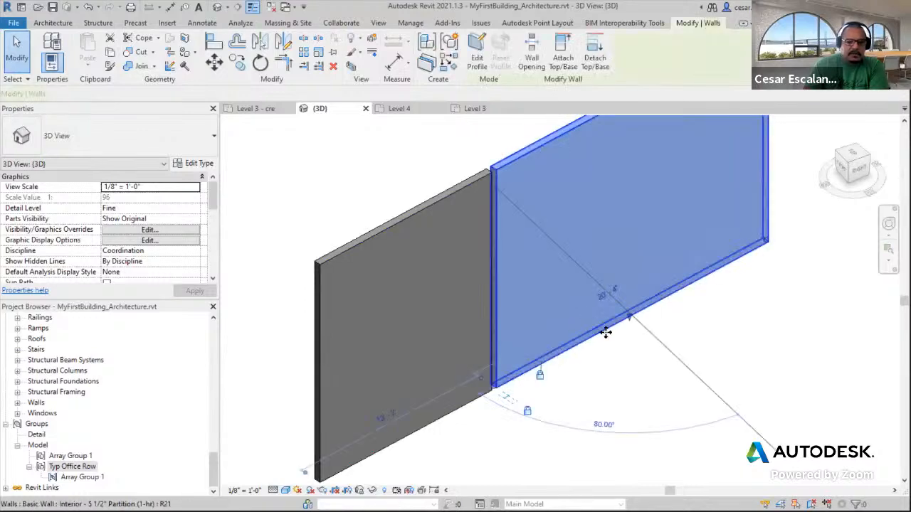
{"action": "left_click_drag", "start_coordinate": [606, 334], "coordinate": [740, 343]}
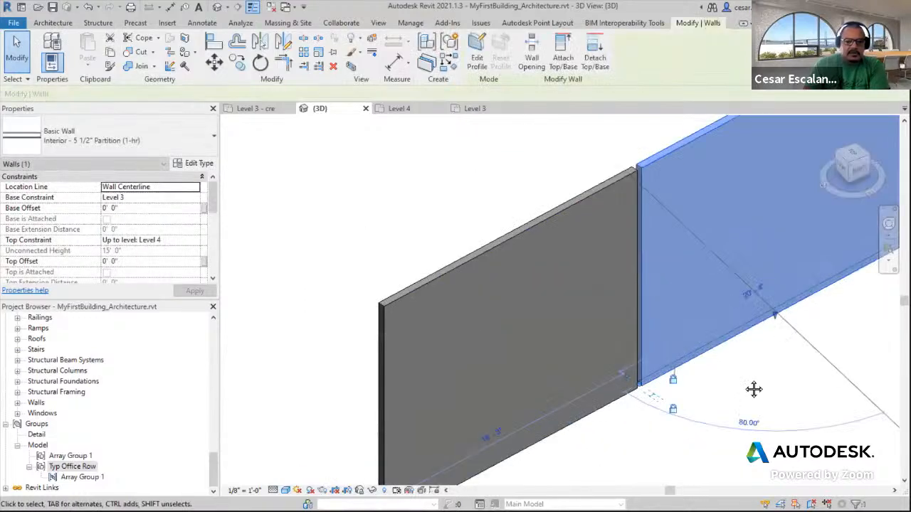
{"action": "middle_click_drag", "start_coordinate": [747, 388], "coordinate": [523, 358]}
{"action": "scroll", "coordinate": [520, 358], "scroll_direction": "down", "scroll_amount": 3}
{"action": "left_click_drag", "start_coordinate": [535, 325], "coordinate": [769, 363]}
{"action": "left_click", "coordinate": [769, 413]}
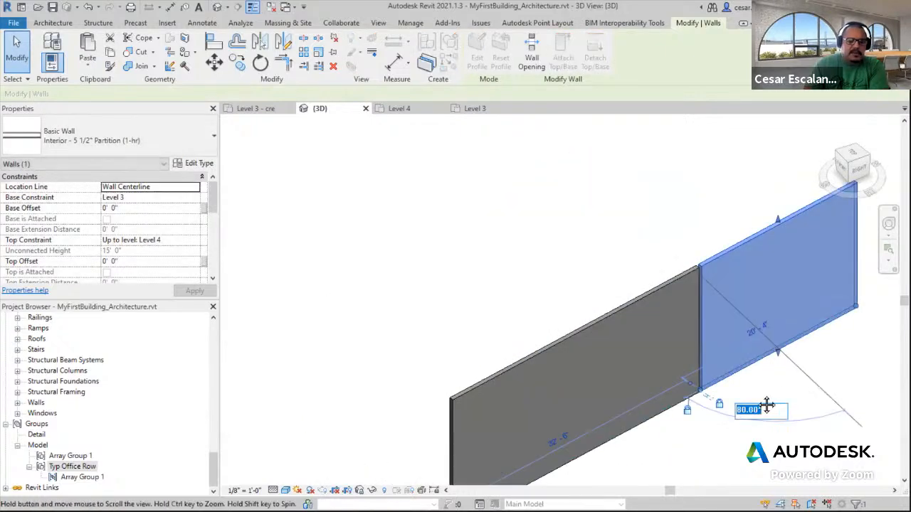
{"action": "middle_click_drag", "start_coordinate": [769, 404], "coordinate": [696, 392]}
{"action": "left_click", "coordinate": [708, 410]}
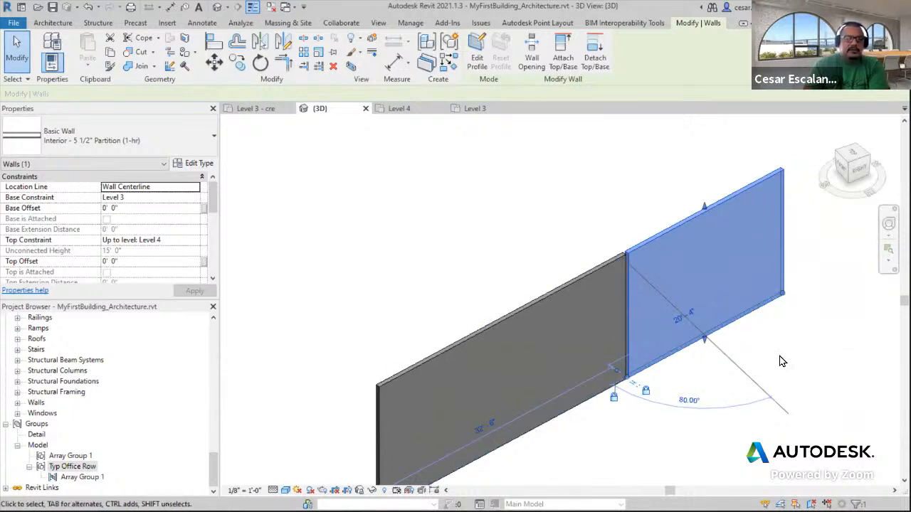
{"action": "left_click", "coordinate": [710, 343]}
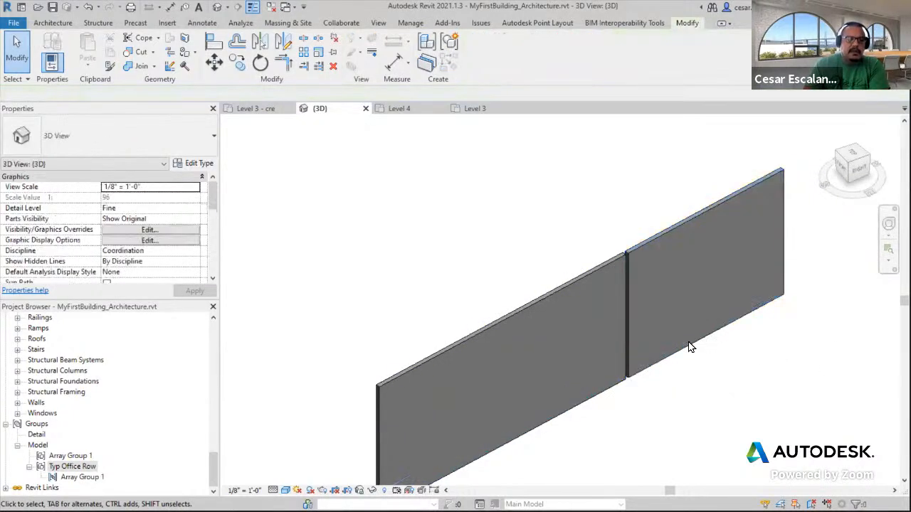
{"action": "scroll", "coordinate": [640, 380], "scroll_direction": "up", "scroll_amount": 3}
{"action": "left_click", "coordinate": [648, 362]}
{"action": "scroll", "coordinate": [636, 393], "scroll_direction": "up", "scroll_amount": 3}
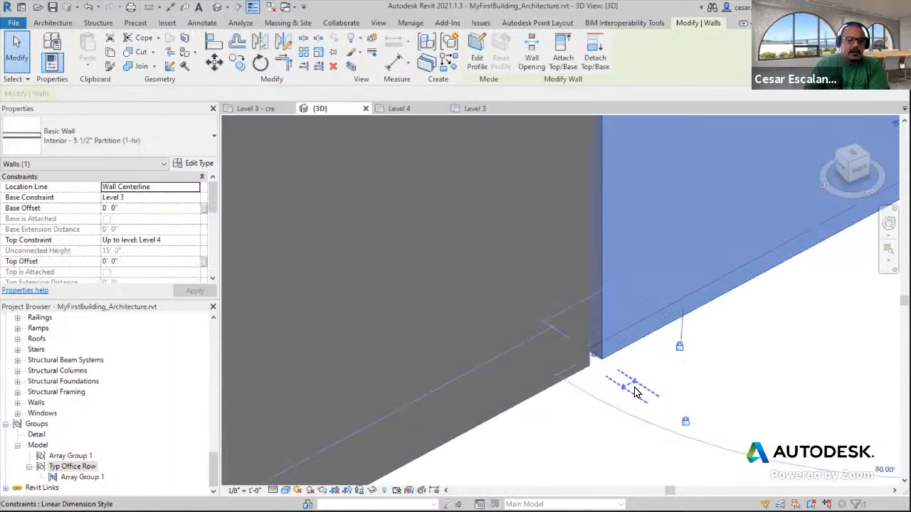
{"action": "middle_click_drag", "start_coordinate": [685, 419], "coordinate": [565, 420]}
{"action": "scroll", "coordinate": [564, 421], "scroll_direction": "down", "scroll_amount": 3}
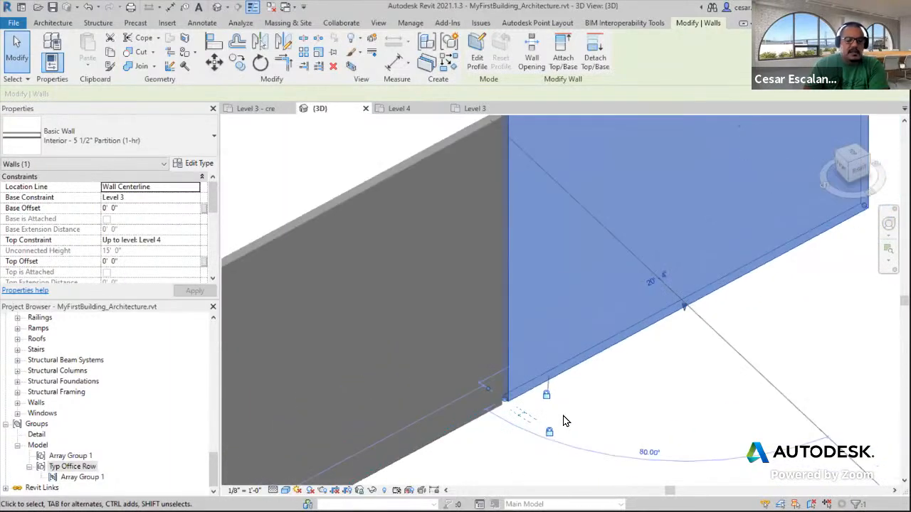
{"action": "left_click_drag", "start_coordinate": [533, 342], "coordinate": [434, 296]}
{"action": "middle_click_drag", "start_coordinate": [629, 366], "coordinate": [819, 366]}
{"action": "scroll", "coordinate": [799, 365], "scroll_direction": "down", "scroll_amount": 2}
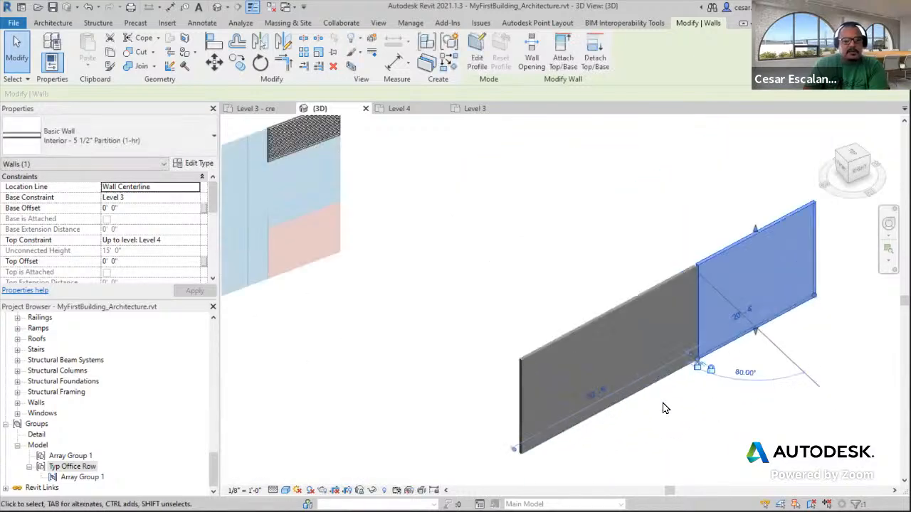
{"action": "key", "text": "ctrl+z"}
{"action": "middle_click_drag", "start_coordinate": [665, 392], "coordinate": [554, 380]}
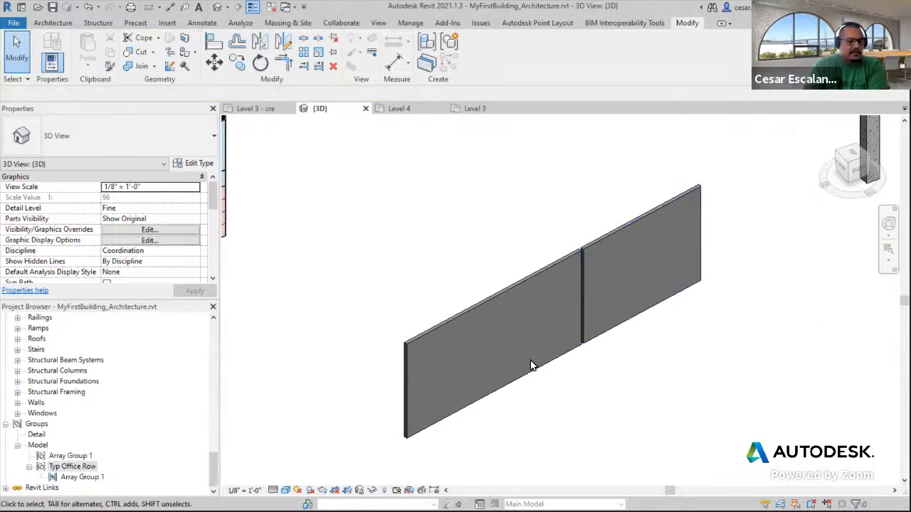
Select both split wall segments and delete them
{"action": "left_click", "coordinate": [554, 267]}
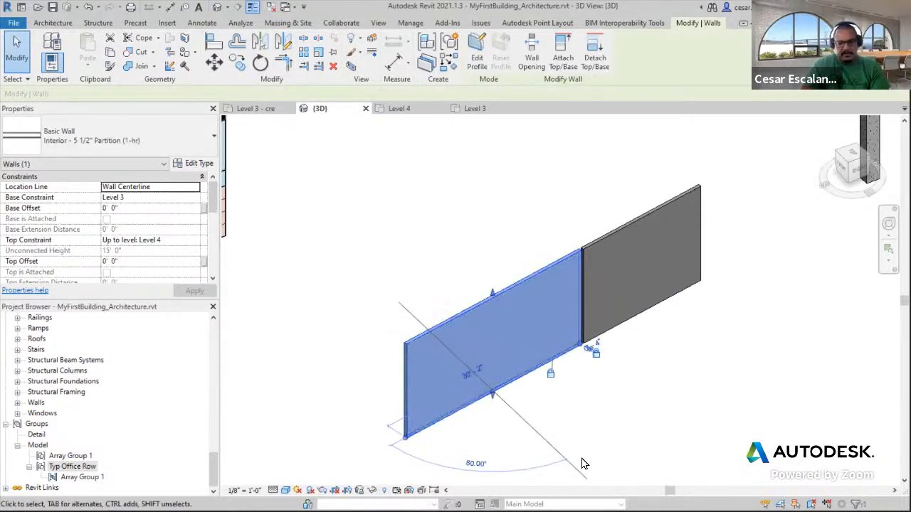
{"action": "left_click", "coordinate": [630, 401]}
{"action": "left_click_drag", "start_coordinate": [631, 400], "coordinate": [554, 222]}
{"action": "key", "text": "Delete"}
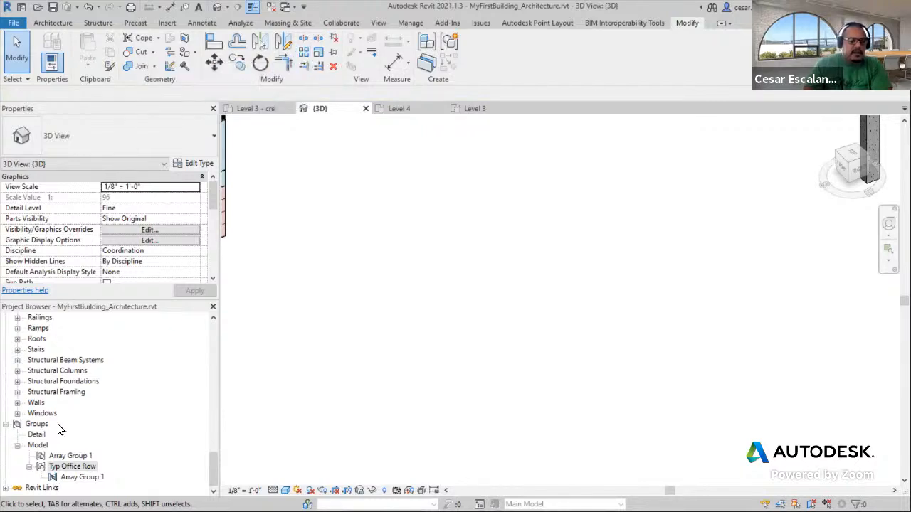
Open the Level 3 - cre floor plan view from the project browser
{"action": "left_click_drag", "start_coordinate": [213, 471], "coordinate": [223, 329]}
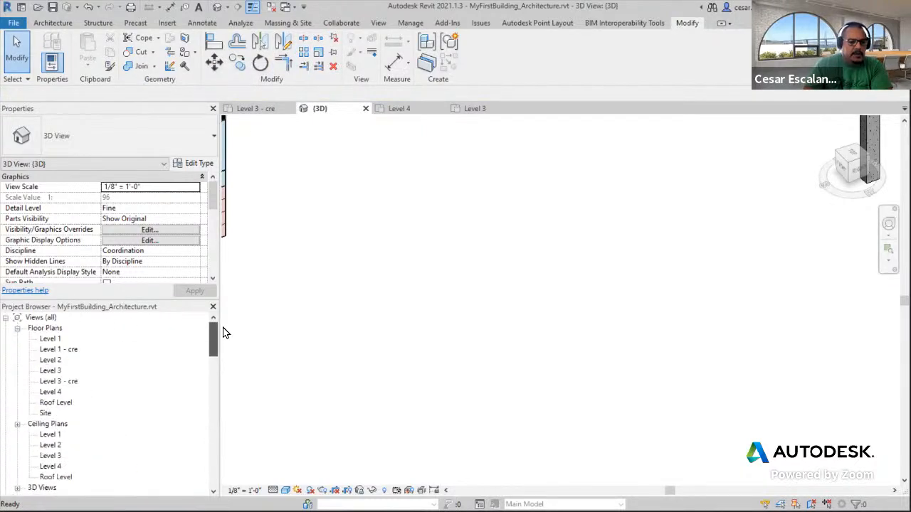
{"action": "double_click", "coordinate": [71, 382]}
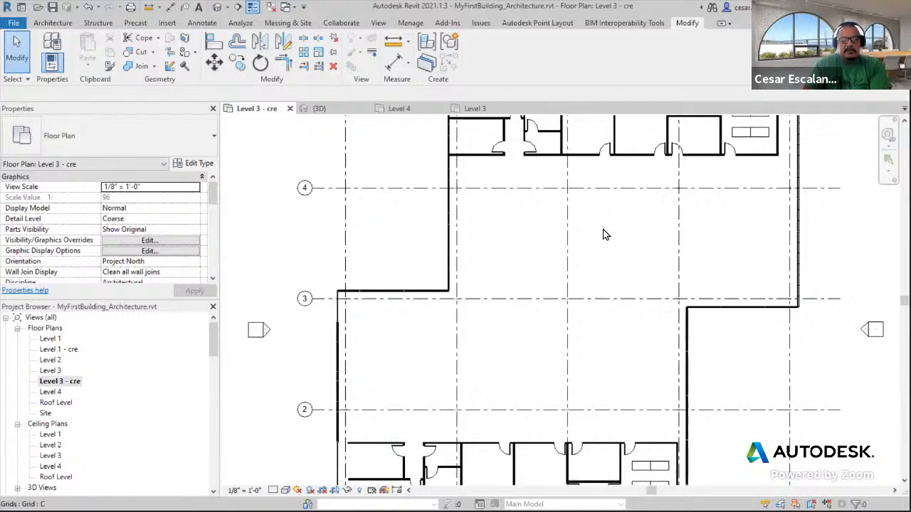
{"action": "scroll", "coordinate": [603, 235], "scroll_direction": "up", "scroll_amount": 1}
{"action": "middle_click_drag", "start_coordinate": [616, 249], "coordinate": [576, 273]}
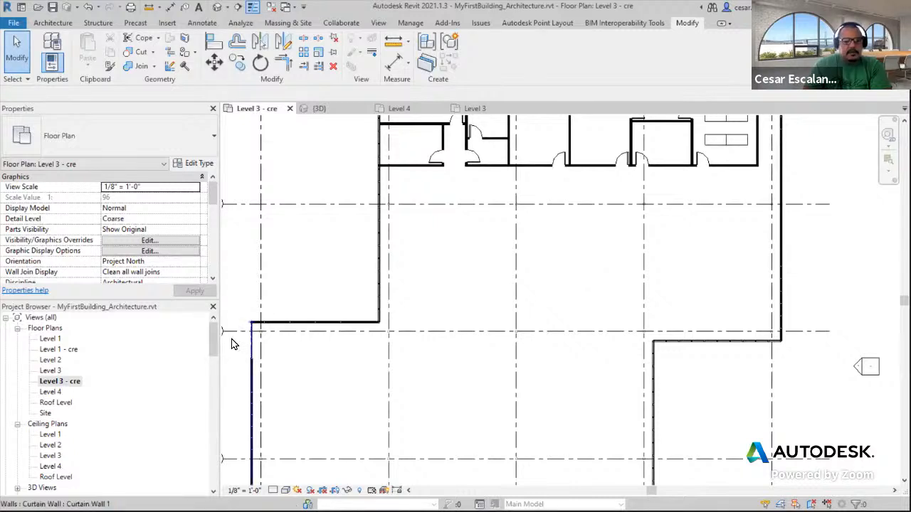
{"action": "mouse_move", "coordinate": [216, 339]}
{"action": "left_mouse_down"}
{"action": "mouse_move", "coordinate": [218, 390]}
{"action": "mouse_move", "coordinate": [222, 334]}
{"action": "mouse_move", "coordinate": [211, 424]}
{"action": "mouse_move", "coordinate": [221, 331]}
{"action": "left_mouse_up"}
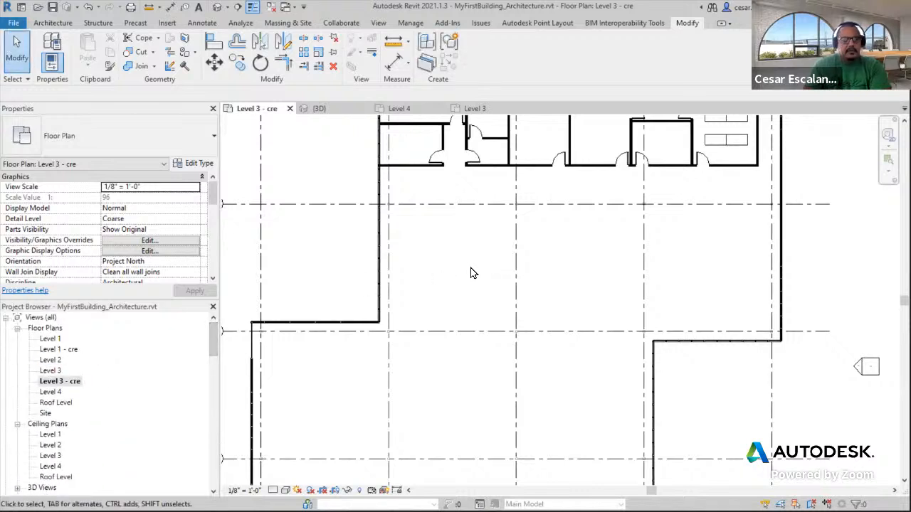
Load the Table-Round.rfa family from the library's Furniture > Tables folder
{"action": "left_click", "coordinate": [165, 24]}
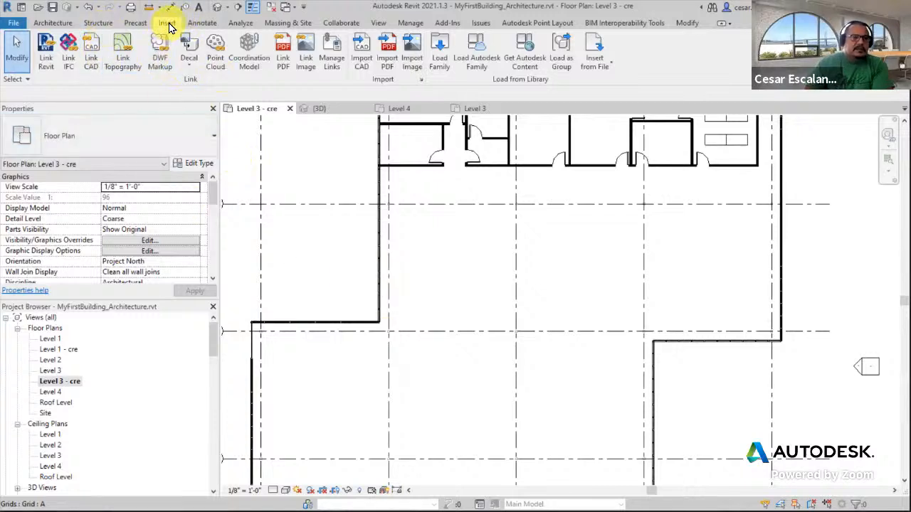
{"action": "left_click", "coordinate": [442, 58]}
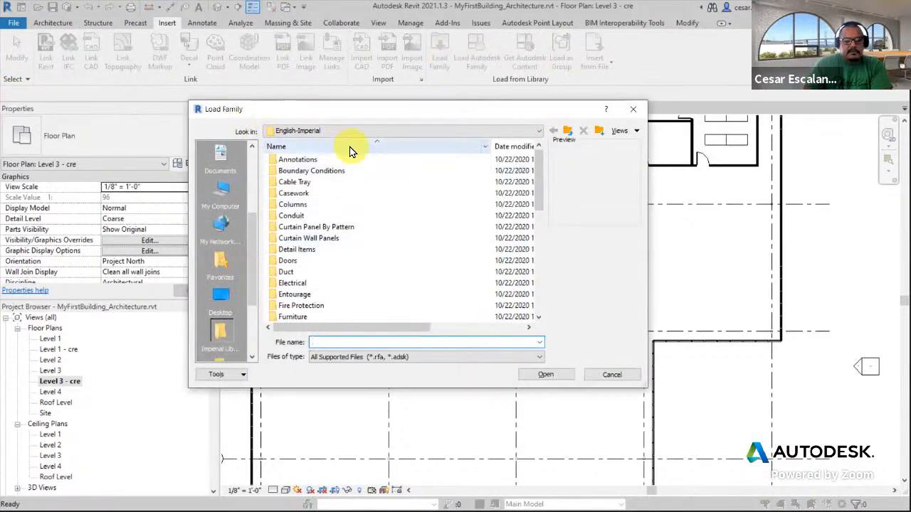
{"action": "left_click_drag", "start_coordinate": [536, 183], "coordinate": [537, 214]}
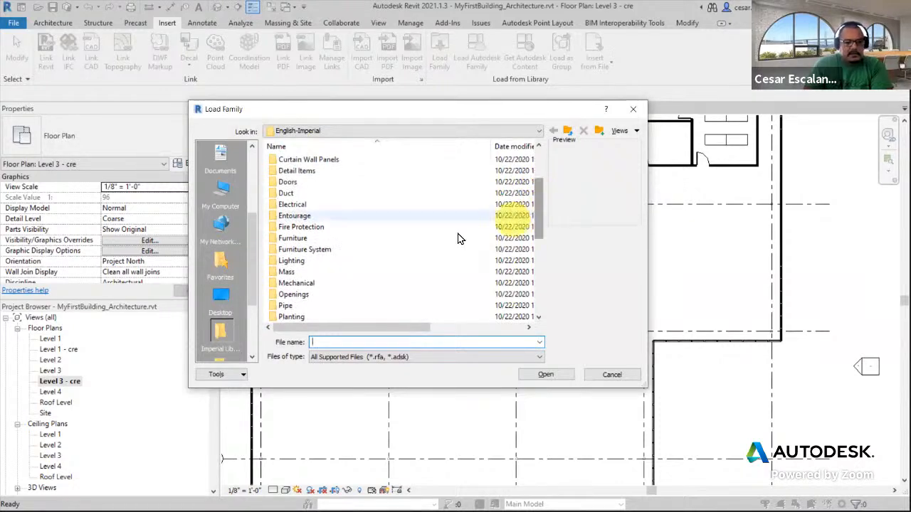
{"action": "double_click", "coordinate": [332, 240]}
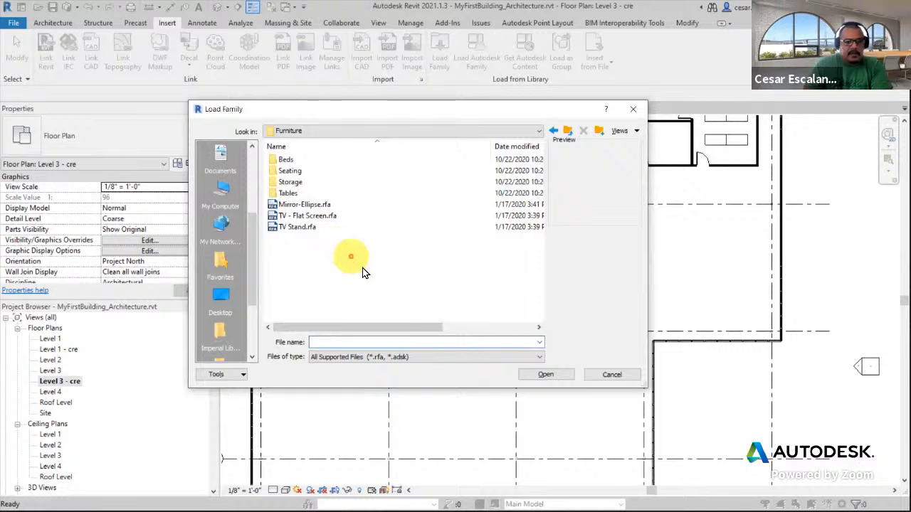
{"action": "double_click", "coordinate": [291, 193]}
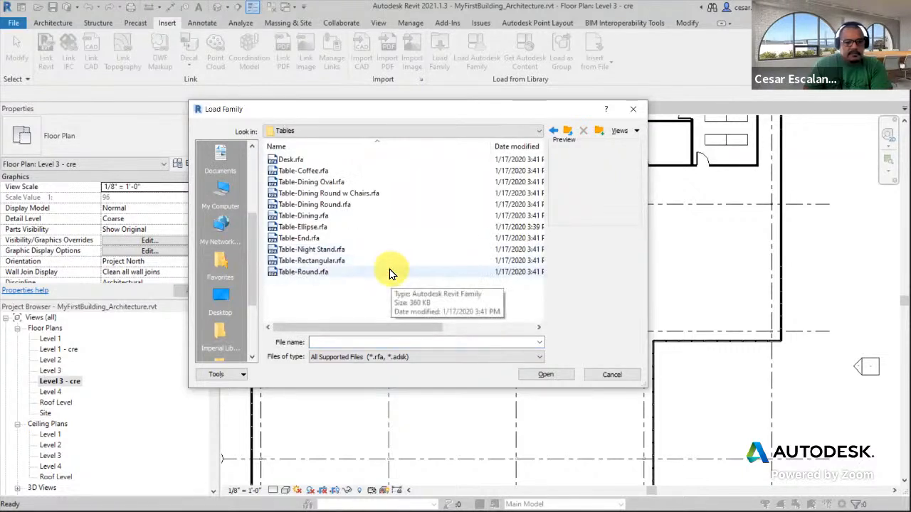
{"action": "left_click", "coordinate": [299, 272]}
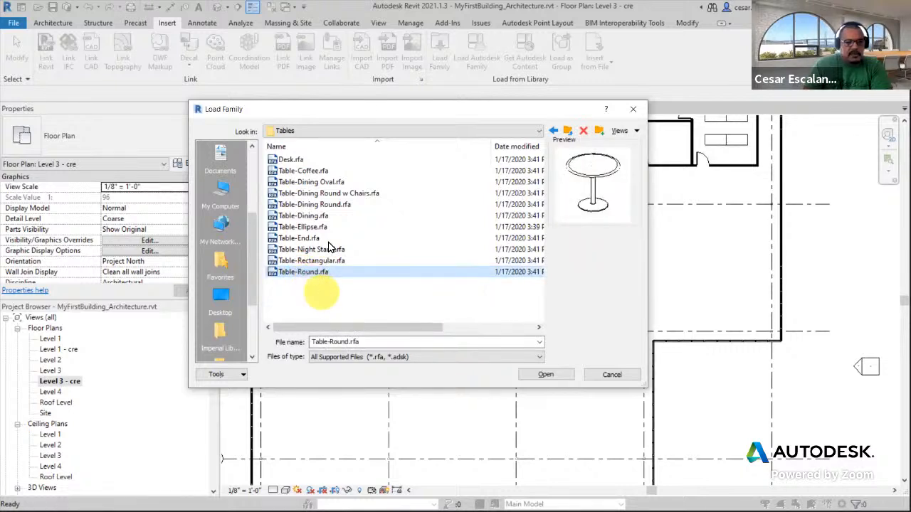
{"action": "left_click", "coordinate": [333, 204]}
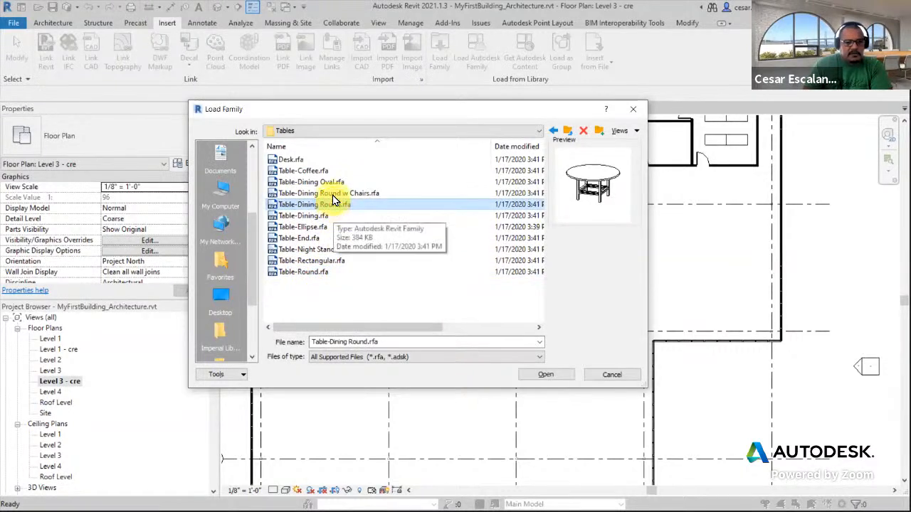
{"action": "left_click", "coordinate": [331, 181]}
{"action": "left_click", "coordinate": [332, 204]}
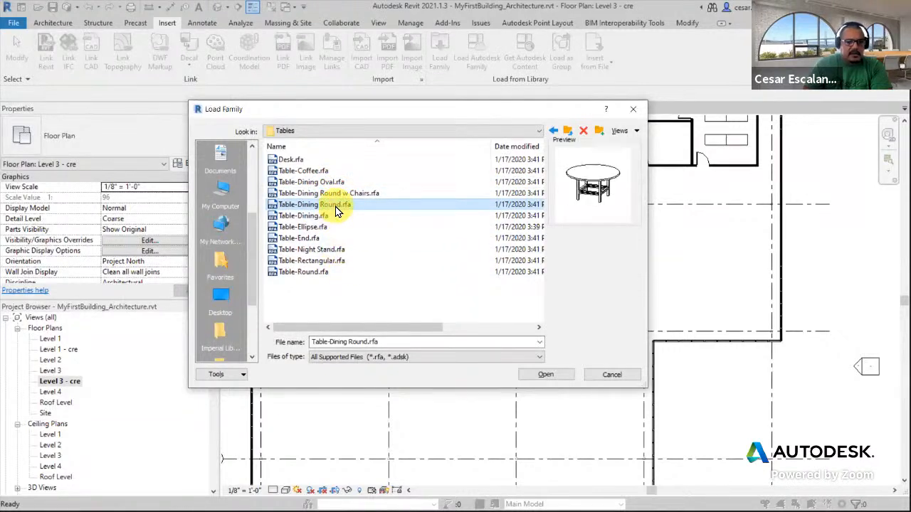
{"action": "left_click", "coordinate": [324, 273]}
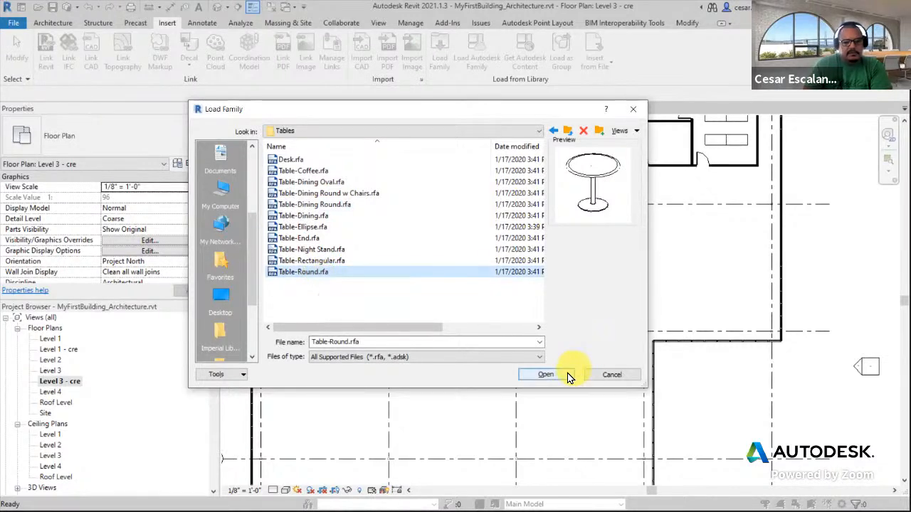
{"action": "left_click", "coordinate": [545, 375]}
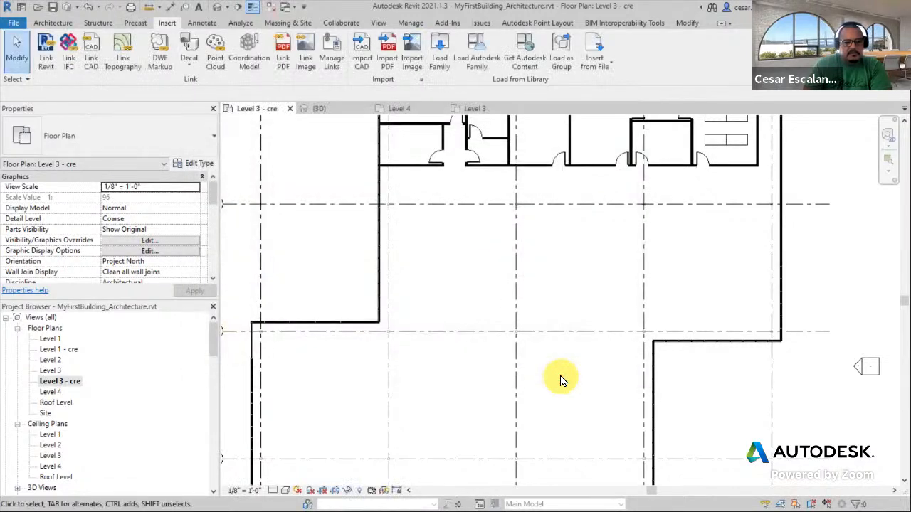
Load the Chair-Breuer.rfa family from the library's Furniture > Seating folder, previewing the other seating families first
{"action": "left_click", "coordinate": [444, 58]}
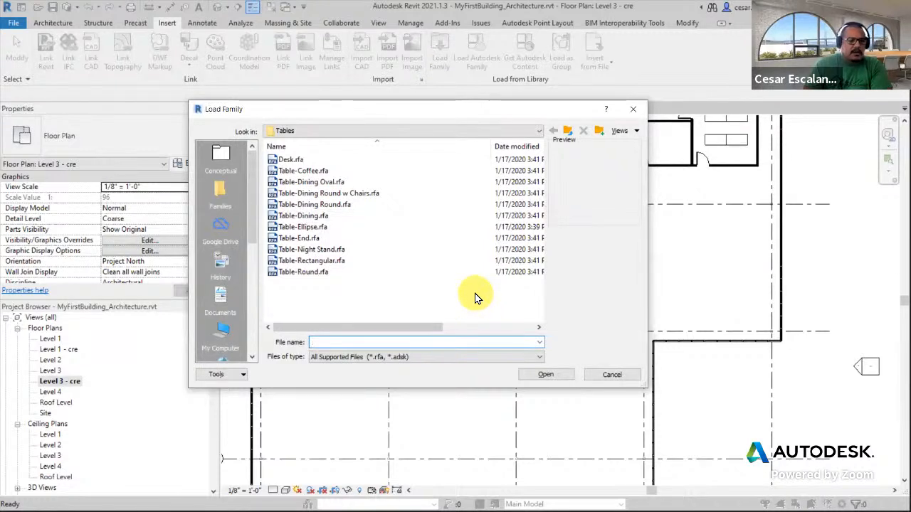
{"action": "left_click", "coordinate": [340, 131]}
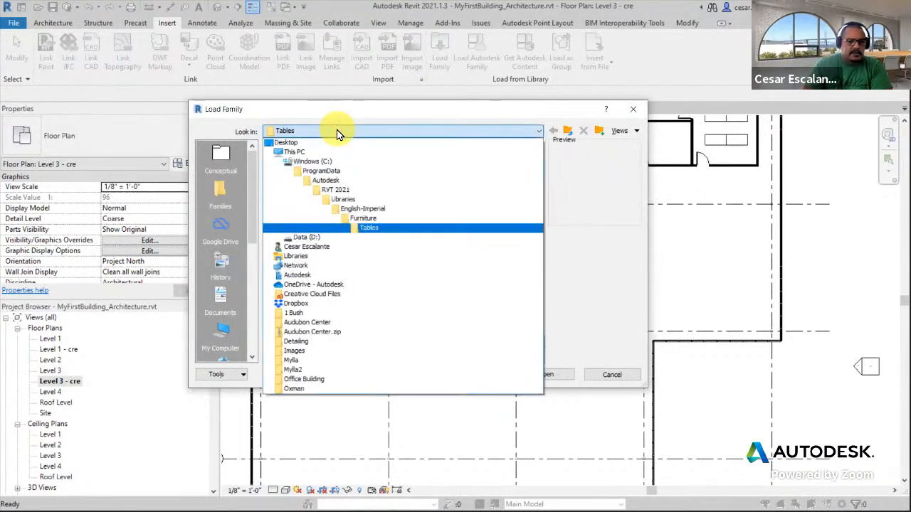
{"action": "left_click", "coordinate": [368, 217]}
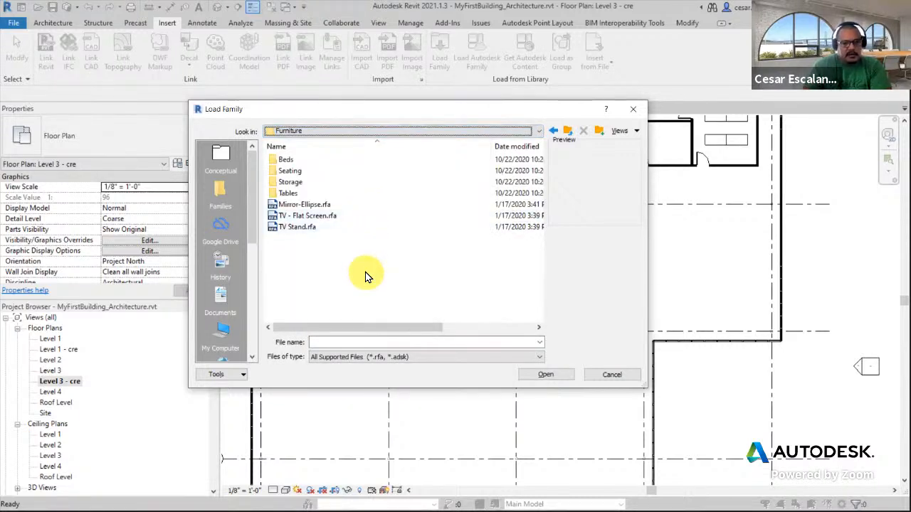
{"action": "double_click", "coordinate": [296, 170]}
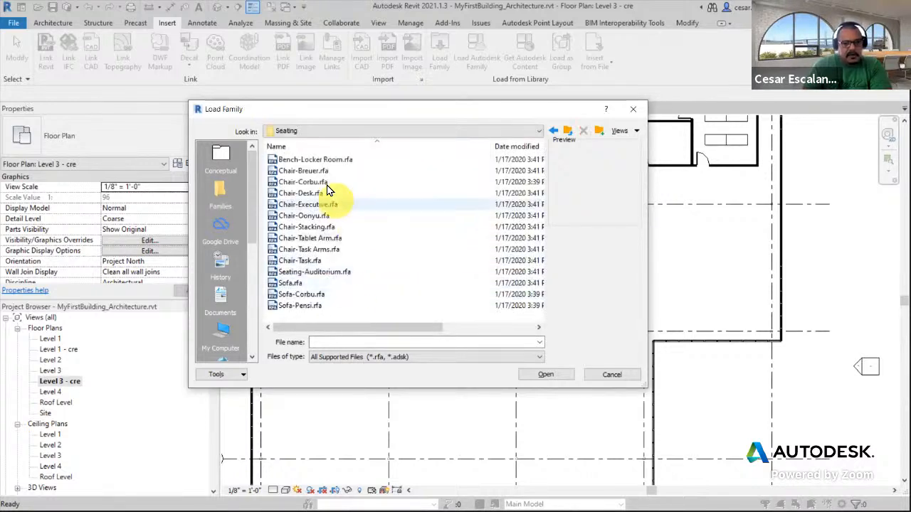
{"action": "left_click", "coordinate": [315, 159]}
{"action": "left_click", "coordinate": [316, 173]}
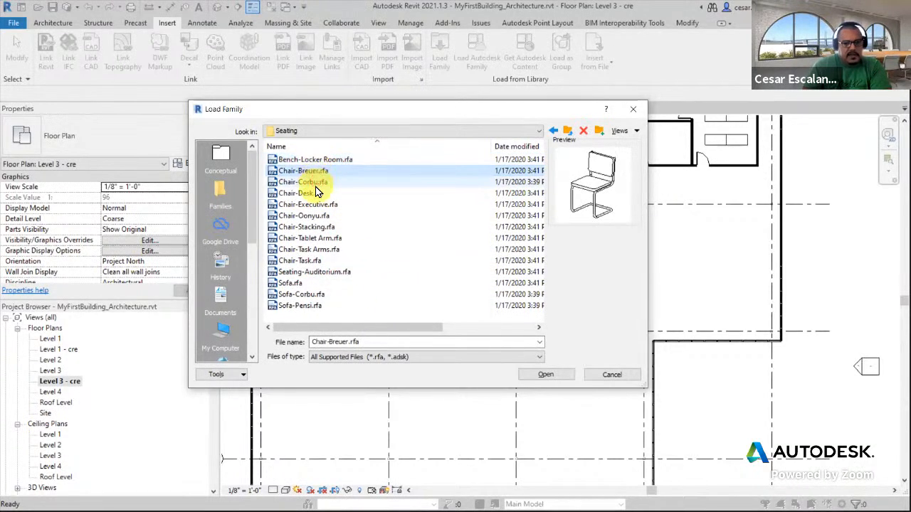
{"action": "left_click", "coordinate": [316, 185]}
{"action": "left_click", "coordinate": [315, 195]}
{"action": "left_click", "coordinate": [313, 216]}
{"action": "left_click", "coordinate": [314, 239]}
{"action": "left_click", "coordinate": [314, 249]}
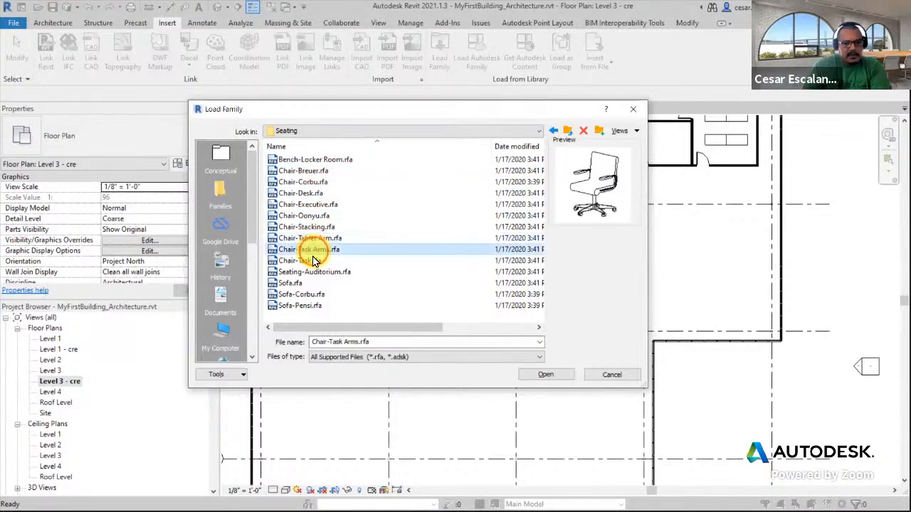
{"action": "left_click", "coordinate": [313, 284]}
{"action": "left_click", "coordinate": [308, 295]}
{"action": "left_click", "coordinate": [300, 305]}
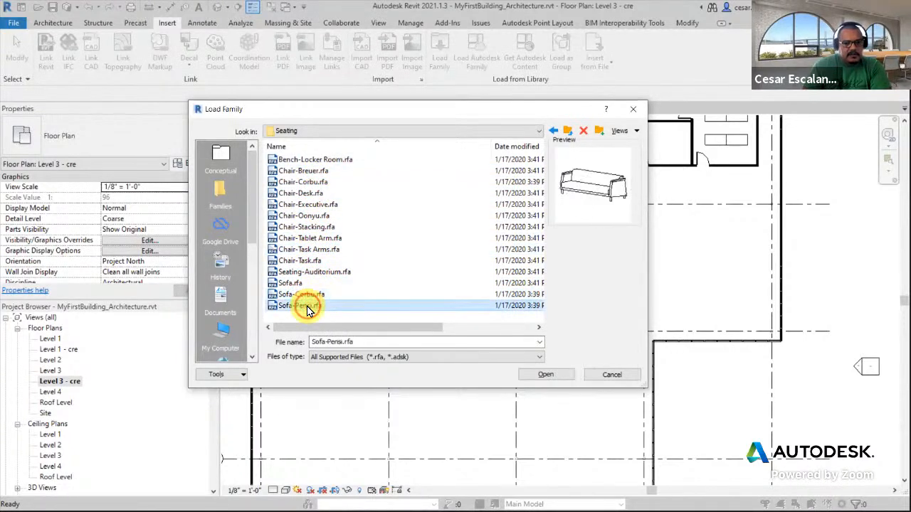
{"action": "left_click", "coordinate": [306, 226]}
{"action": "left_click", "coordinate": [302, 182]}
{"action": "left_click", "coordinate": [304, 171]}
{"action": "left_click", "coordinate": [308, 182]}
{"action": "left_click", "coordinate": [305, 172]}
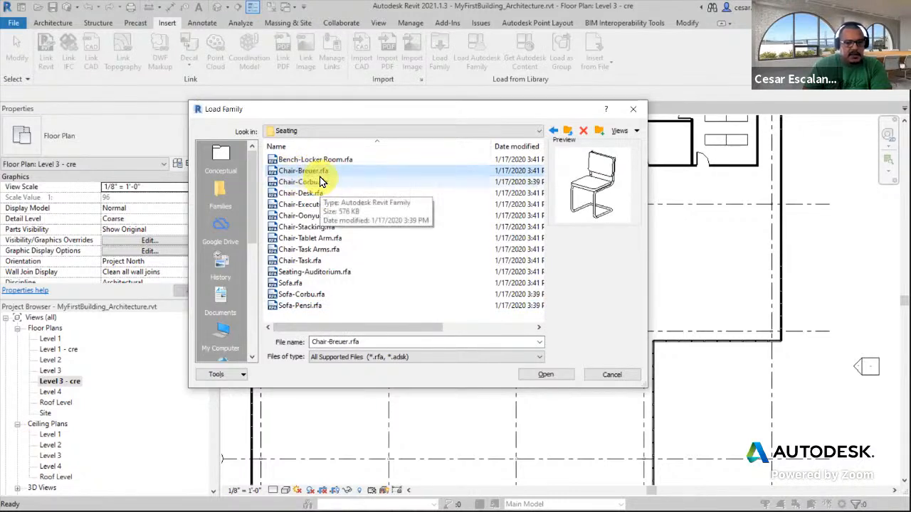
{"action": "left_click", "coordinate": [317, 183]}
{"action": "left_click", "coordinate": [318, 172]}
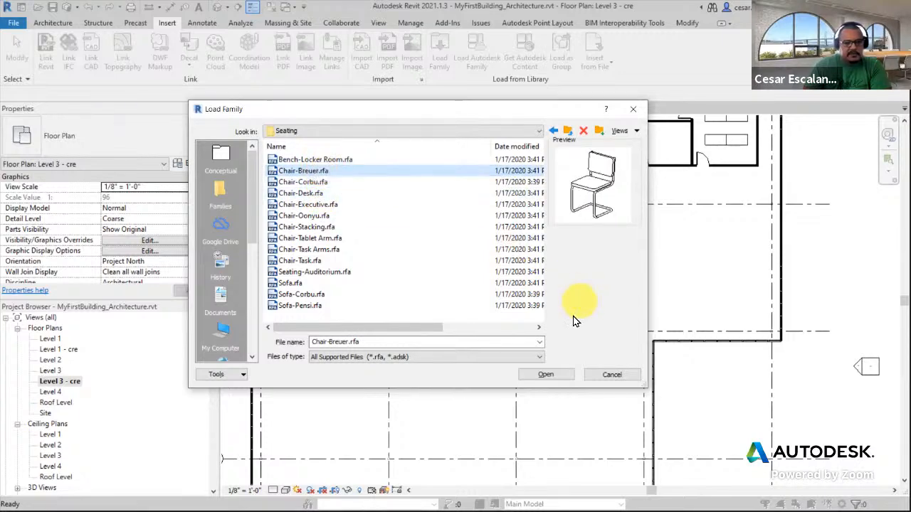
{"action": "left_click", "coordinate": [549, 376]}
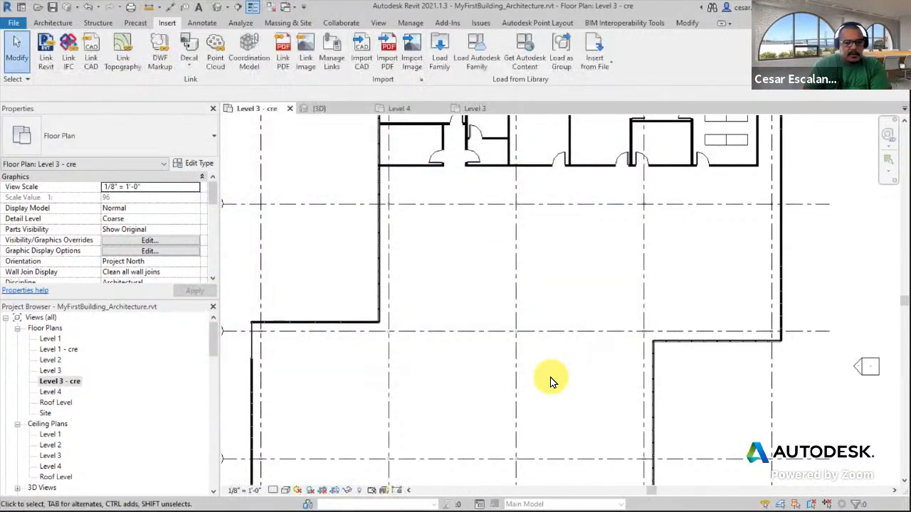
Expand the Furniture category and the Chair-Breuer family in the project browser
{"action": "left_click_drag", "start_coordinate": [214, 342], "coordinate": [205, 399]}
{"action": "mouse_move", "coordinate": [204, 399]}
{"action": "left_mouse_down"}
{"action": "mouse_move", "coordinate": [201, 427]}
{"action": "mouse_move", "coordinate": [133, 385]}
{"action": "left_mouse_up"}
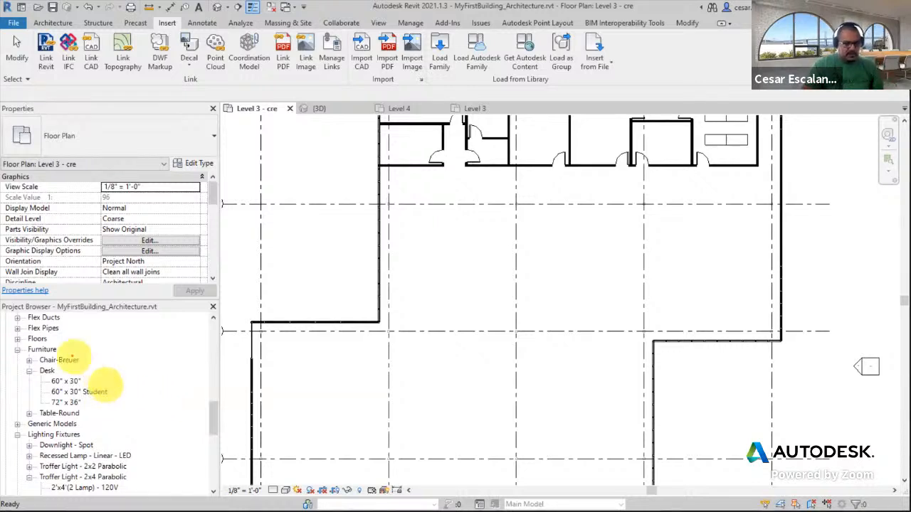
{"action": "left_click_drag", "start_coordinate": [13, 346], "coordinate": [129, 429]}
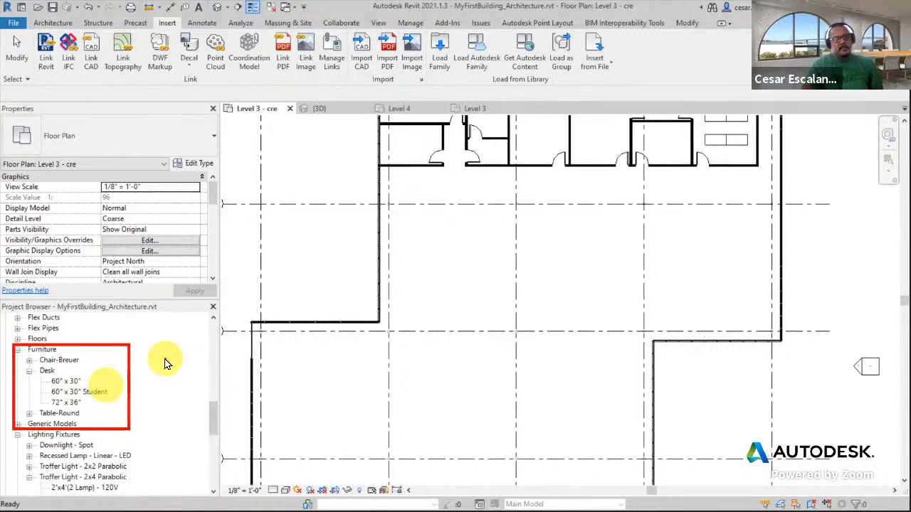
{"action": "key", "text": "Escape"}
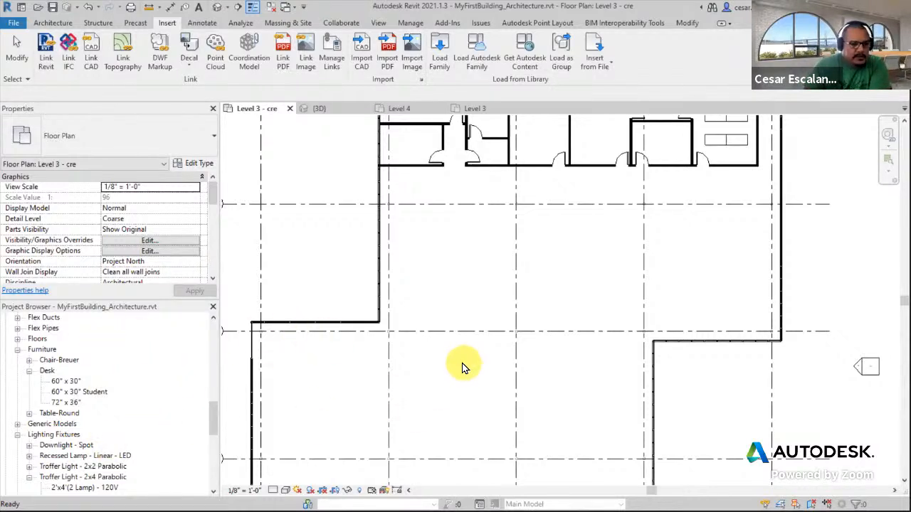
{"action": "left_click", "coordinate": [29, 361]}
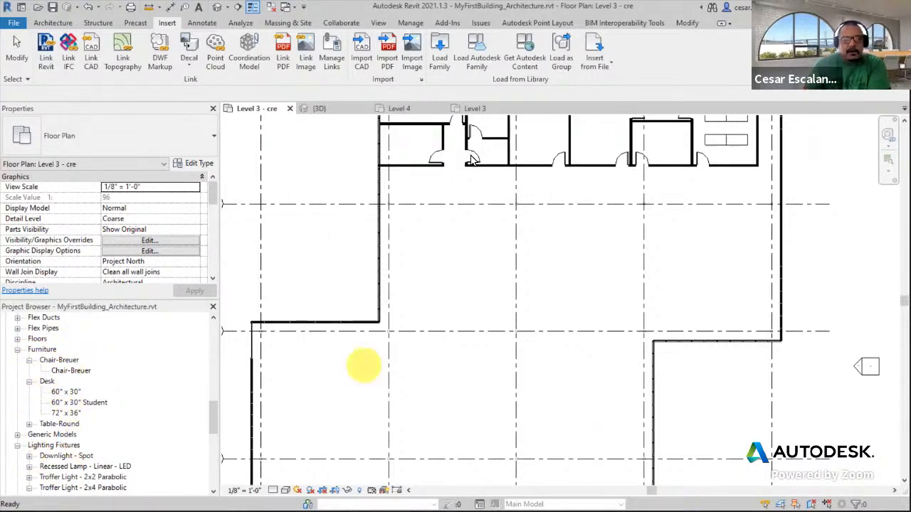
Place a Chair-Breuer component in the open area of the Level 3 - cre plan
{"action": "left_click", "coordinate": [59, 25]}
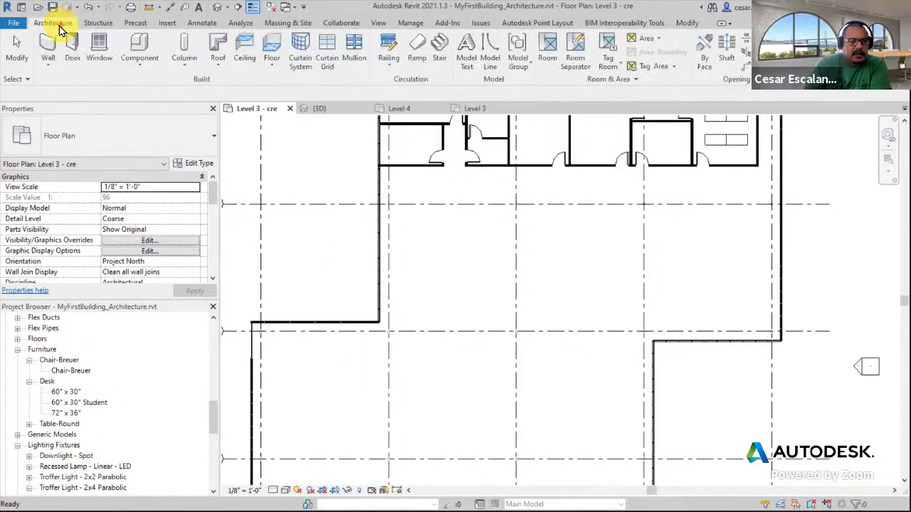
{"action": "left_click", "coordinate": [150, 68]}
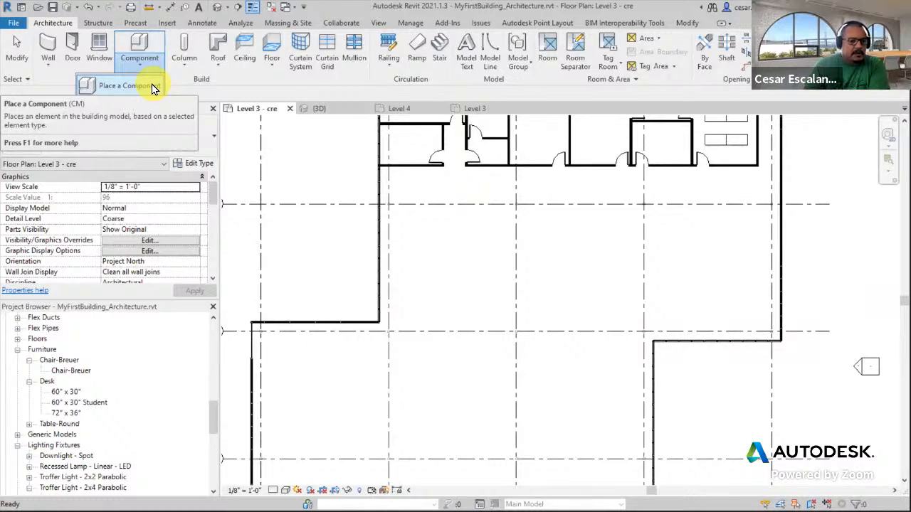
{"action": "left_click", "coordinate": [125, 85]}
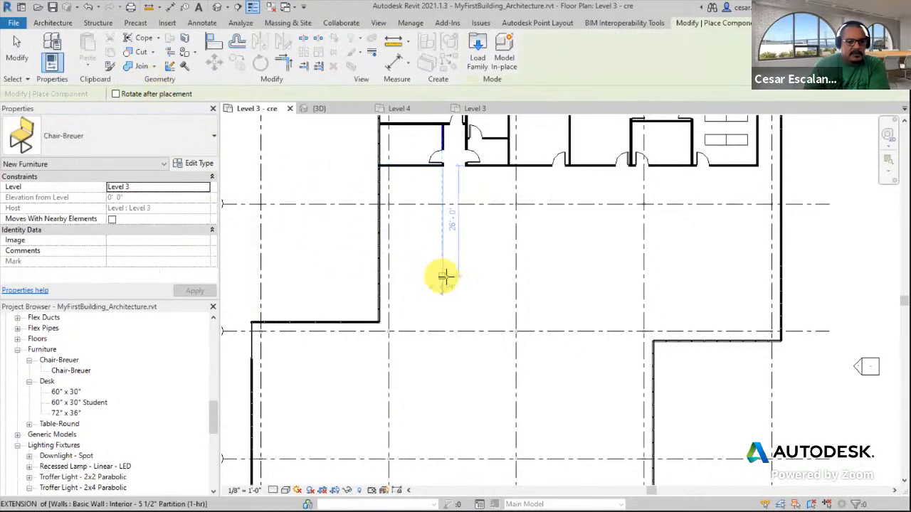
{"action": "scroll", "coordinate": [443, 277], "scroll_direction": "up", "scroll_amount": 4}
{"action": "left_click", "coordinate": [415, 268]}
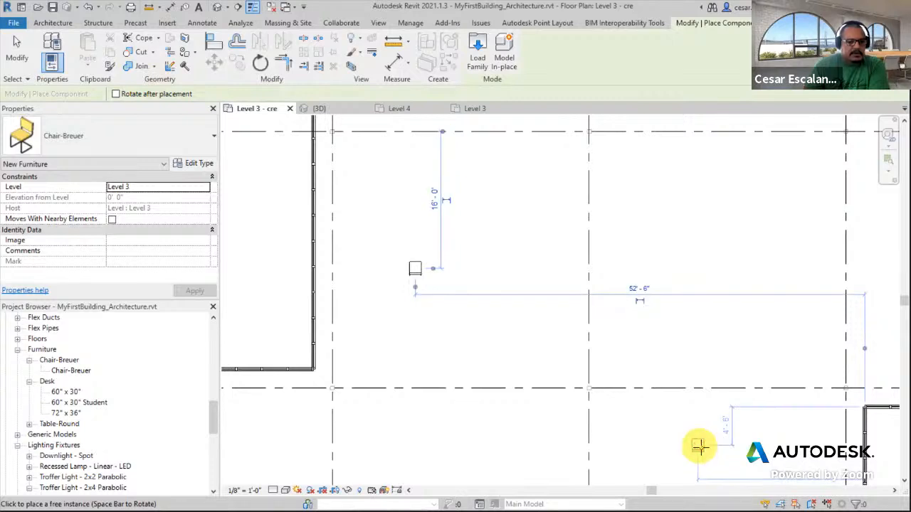
Place a Table-Round 48" Diameter table beside the chair from the project browser
{"action": "left_click", "coordinate": [28, 423]}
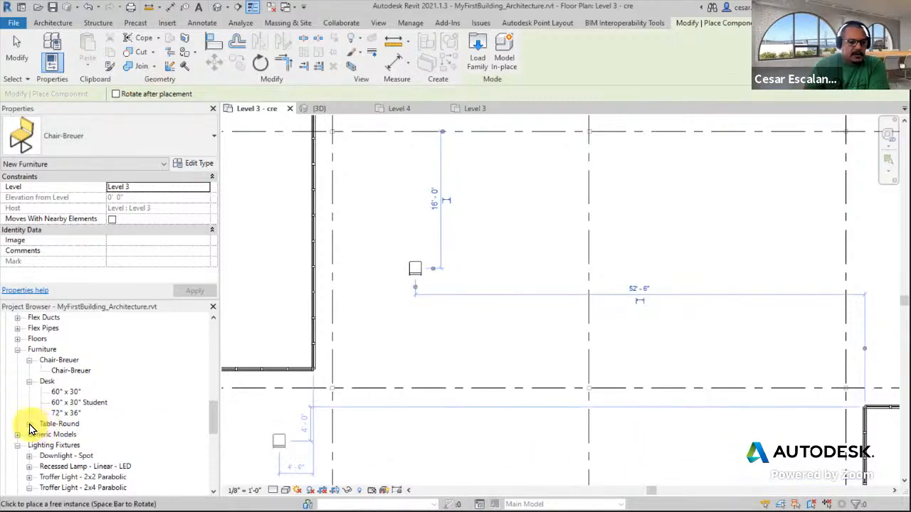
{"action": "left_click", "coordinate": [77, 435]}
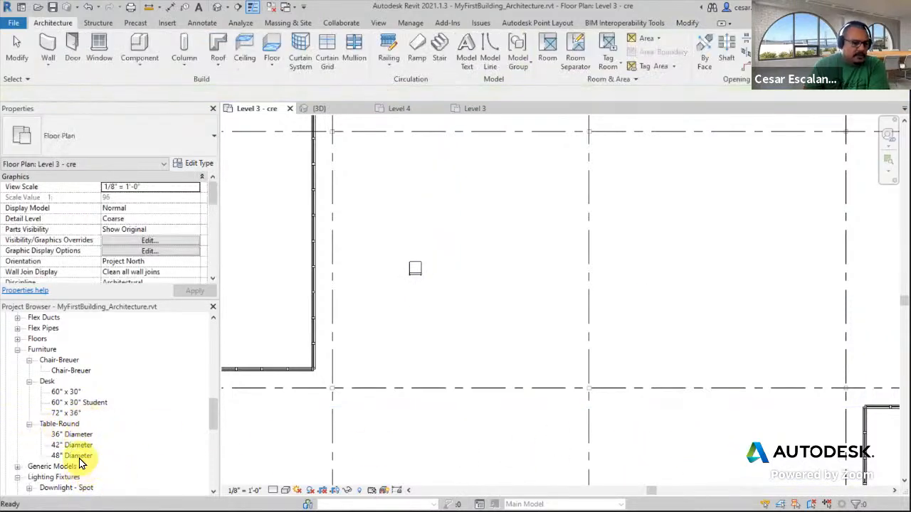
{"action": "left_click", "coordinate": [74, 455]}
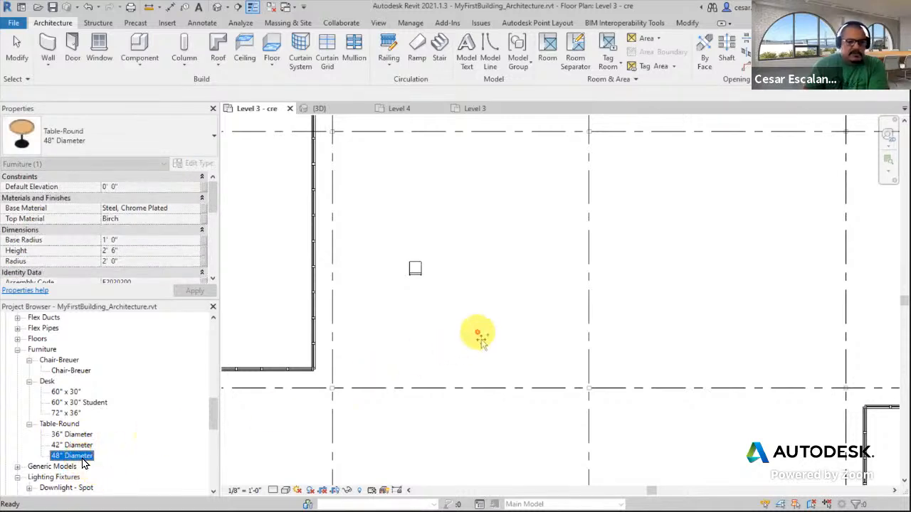
{"action": "left_click_drag", "start_coordinate": [83, 459], "coordinate": [498, 310]}
{"action": "left_click", "coordinate": [467, 264]}
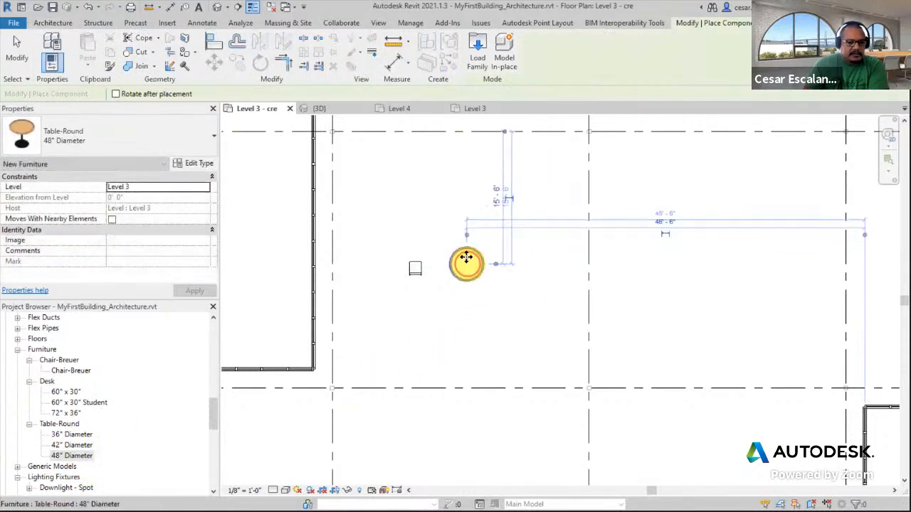
{"action": "left_click", "coordinate": [384, 230]}
{"action": "scroll", "coordinate": [409, 242], "scroll_direction": "up", "scroll_amount": 2}
{"action": "left_click", "coordinate": [18, 48]}
{"action": "scroll", "coordinate": [452, 253], "scroll_direction": "up", "scroll_amount": 2}
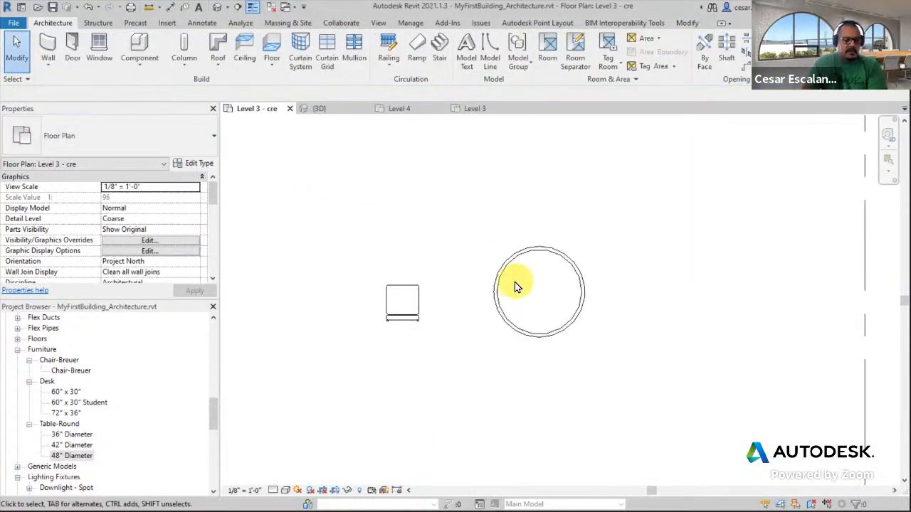
{"action": "scroll", "coordinate": [579, 359], "scroll_direction": "down", "scroll_amount": 5}
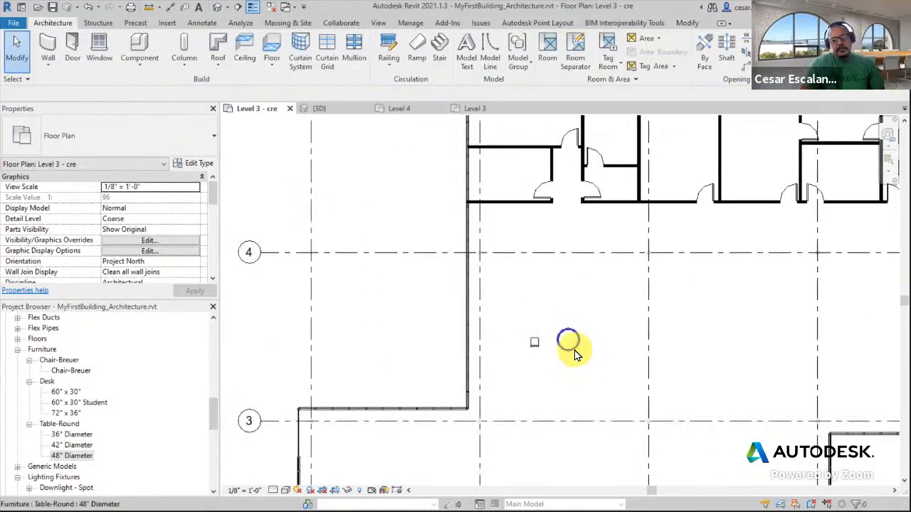
Move the round table further to the right of the chair
{"action": "left_click", "coordinate": [567, 340]}
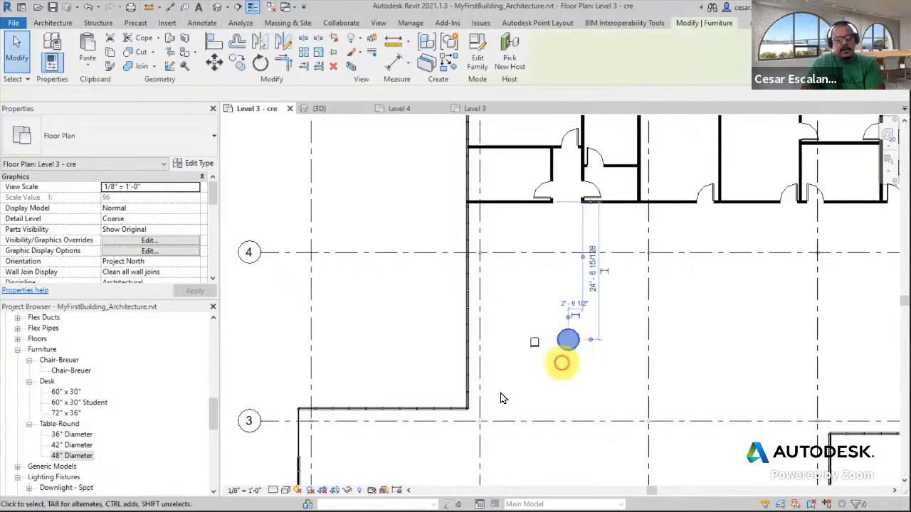
{"action": "left_click", "coordinate": [71, 370]}
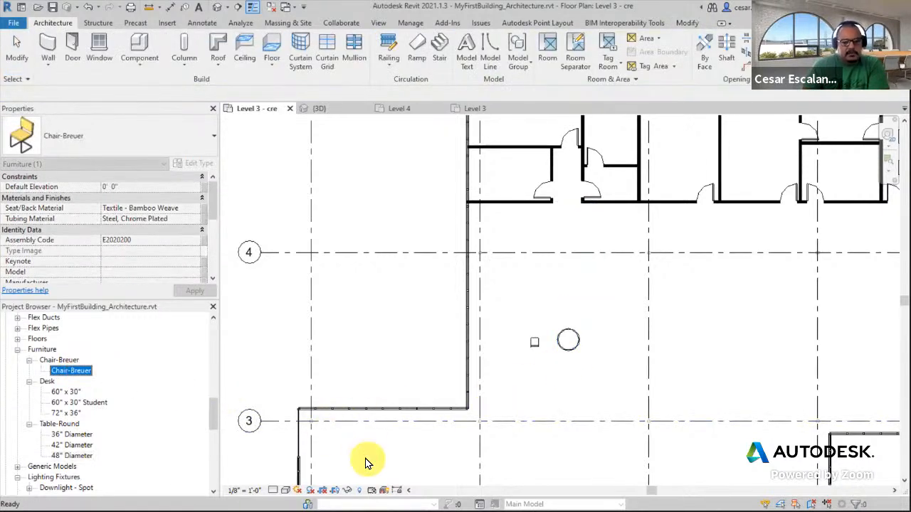
{"action": "left_click", "coordinate": [71, 455]}
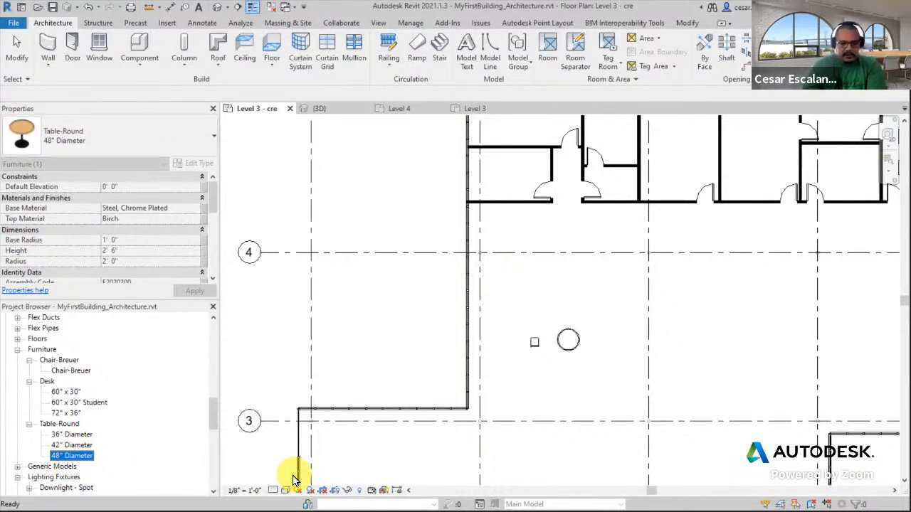
{"action": "scroll", "coordinate": [612, 338], "scroll_direction": "up", "scroll_amount": 2}
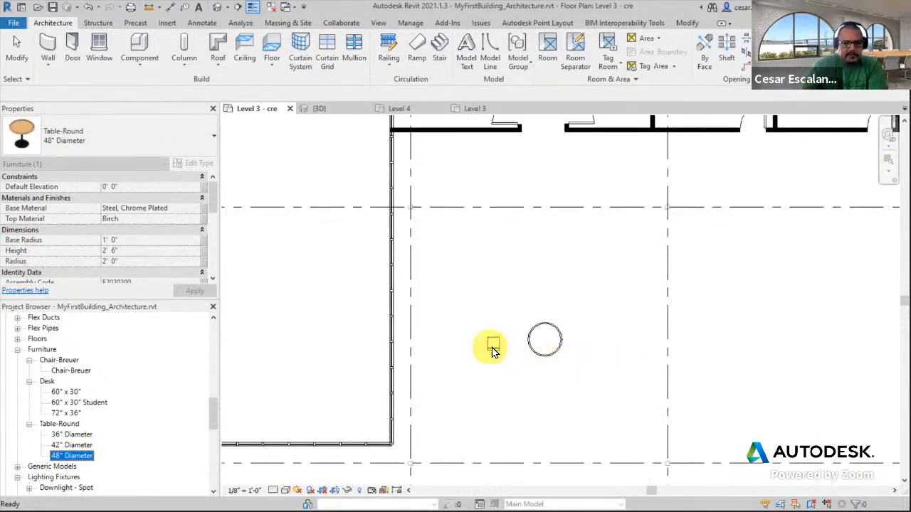
{"action": "scroll", "coordinate": [548, 360], "scroll_direction": "down", "scroll_amount": 2}
{"action": "left_click", "coordinate": [546, 348]}
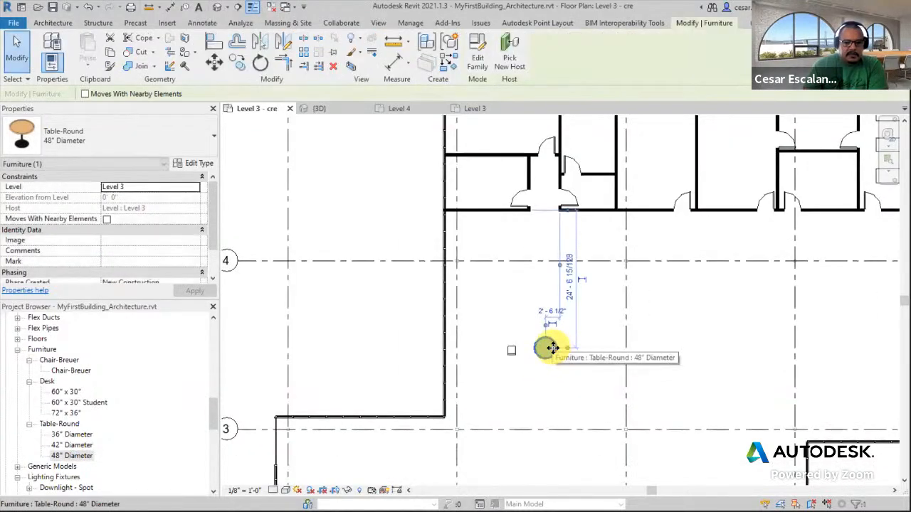
{"action": "left_click_drag", "start_coordinate": [552, 348], "coordinate": [713, 354]}
Move the chair slightly down and to the left
{"action": "scroll", "coordinate": [512, 356], "scroll_direction": "up", "scroll_amount": 2}
{"action": "left_click", "coordinate": [532, 346]}
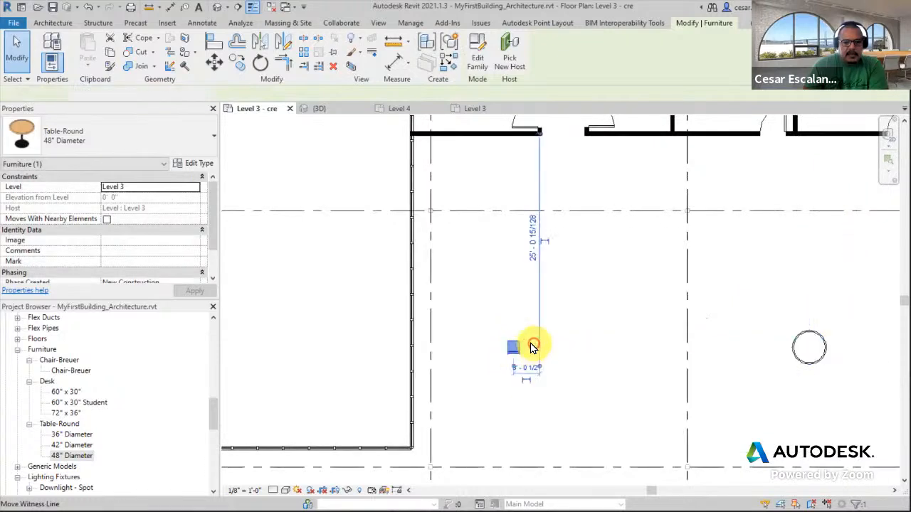
{"action": "scroll", "coordinate": [533, 347], "scroll_direction": "up", "scroll_amount": 2}
{"action": "left_click_drag", "start_coordinate": [519, 346], "coordinate": [499, 375]}
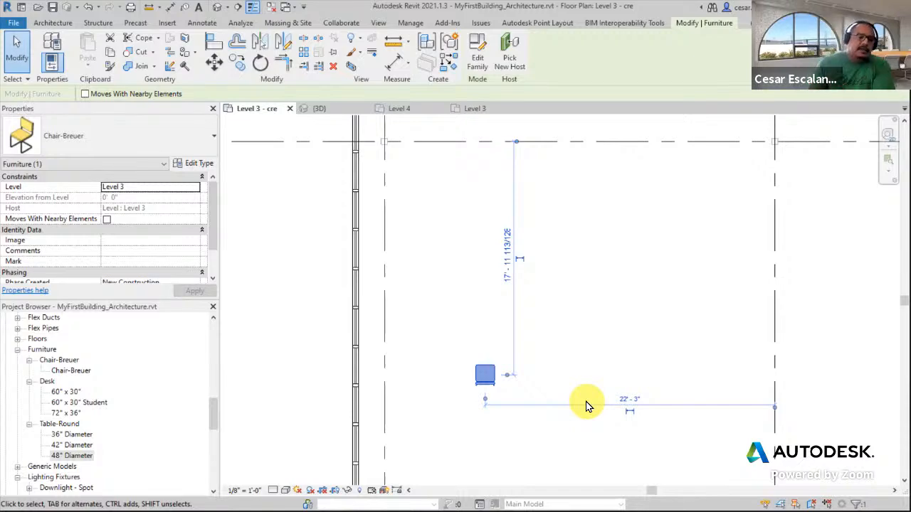
Expand Groups in the project browser and select Array Group 1 under Model
{"action": "left_click_drag", "start_coordinate": [213, 413], "coordinate": [194, 487]}
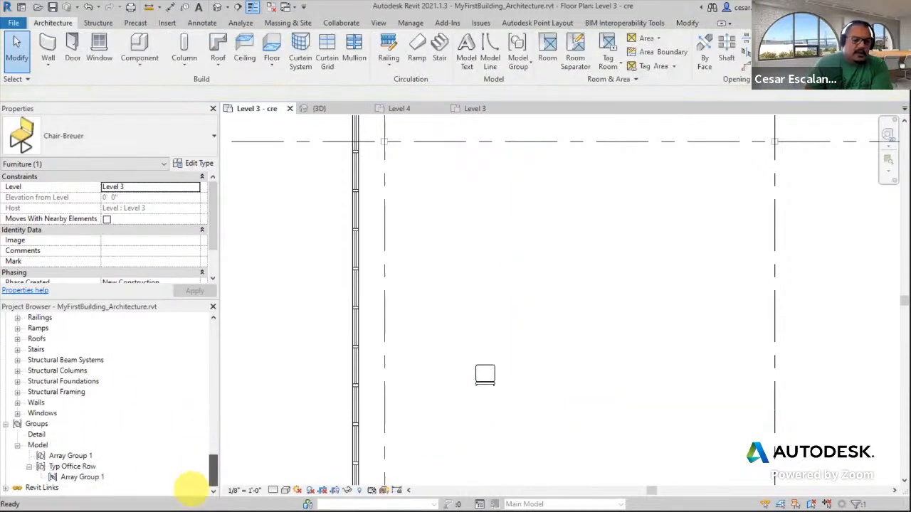
{"action": "left_click", "coordinate": [39, 425]}
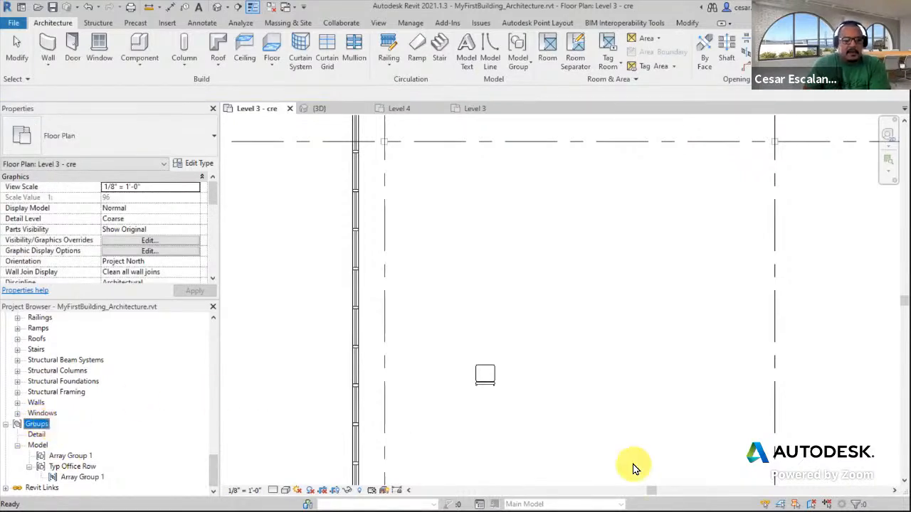
{"action": "left_click", "coordinate": [71, 456]}
{"action": "scroll", "coordinate": [716, 348], "scroll_direction": "down", "scroll_amount": 1}
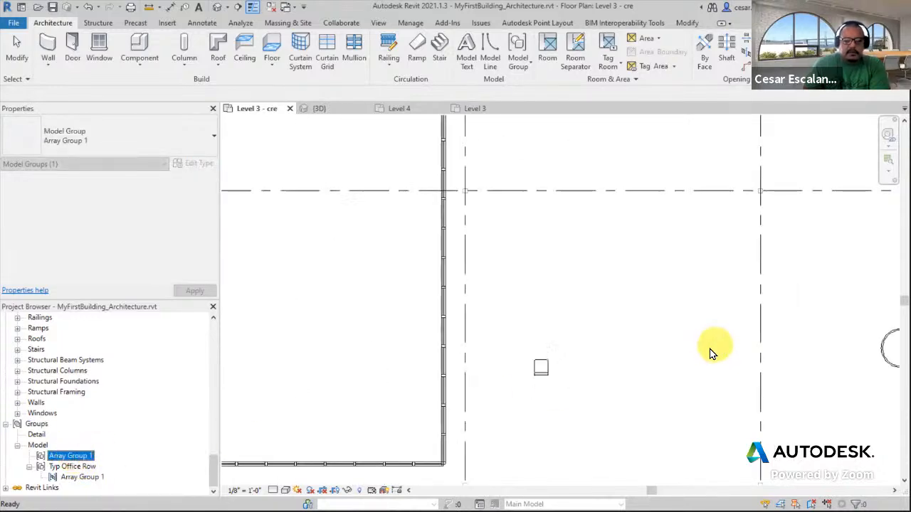
{"action": "scroll", "coordinate": [769, 291], "scroll_direction": "down", "scroll_amount": 2}
Move the chair to the right, closer to the round table
{"action": "left_click", "coordinate": [644, 332]}
{"action": "scroll", "coordinate": [559, 419], "scroll_direction": "down", "scroll_amount": 1}
{"action": "middle_click_drag", "start_coordinate": [519, 443], "coordinate": [565, 434]}
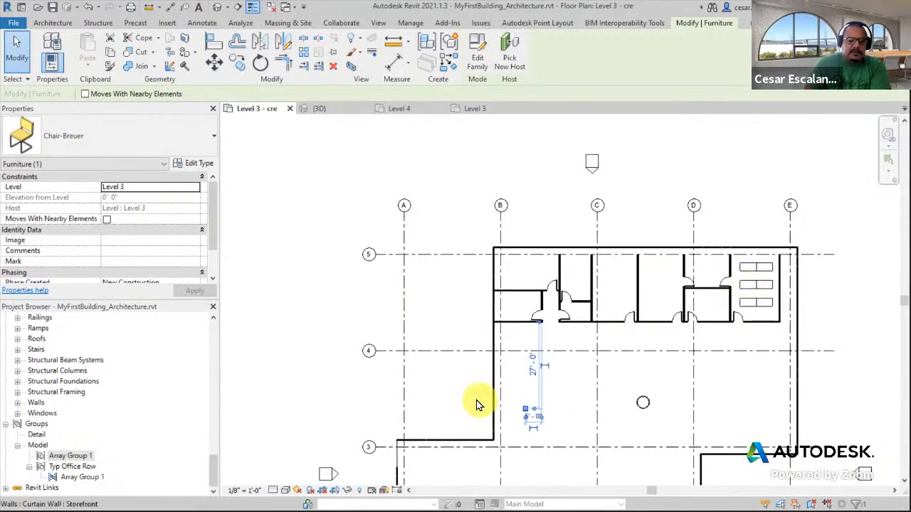
{"action": "scroll", "coordinate": [564, 417], "scroll_direction": "up", "scroll_amount": 1}
{"action": "scroll", "coordinate": [564, 417], "scroll_direction": "up", "scroll_amount": 1}
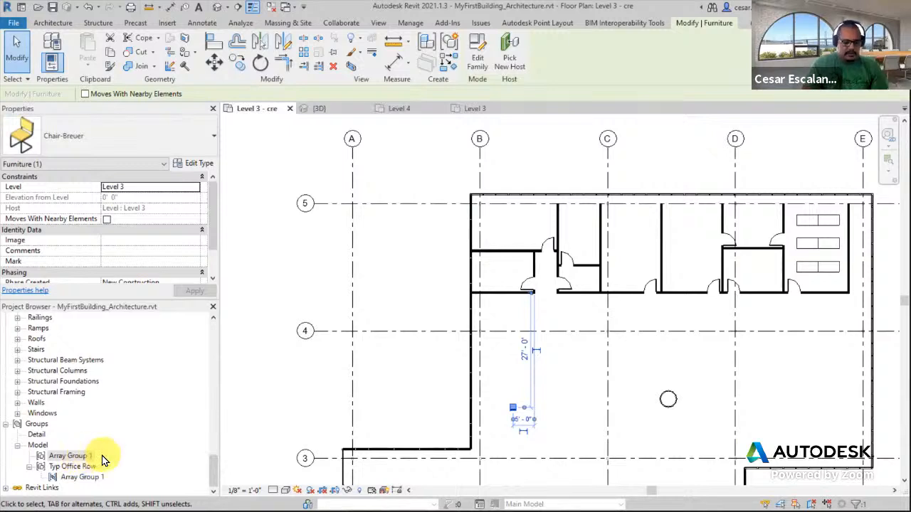
{"action": "mouse_move", "coordinate": [103, 459]}
{"action": "left_mouse_down"}
{"action": "mouse_move", "coordinate": [255, 398]}
{"action": "mouse_move", "coordinate": [757, 240]}
{"action": "mouse_move", "coordinate": [783, 211]}
{"action": "mouse_move", "coordinate": [786, 255]}
{"action": "mouse_move", "coordinate": [830, 210]}
{"action": "mouse_move", "coordinate": [821, 222]}
{"action": "left_mouse_up"}
{"action": "key", "text": "Escape"}
{"action": "key", "text": "Escape"}
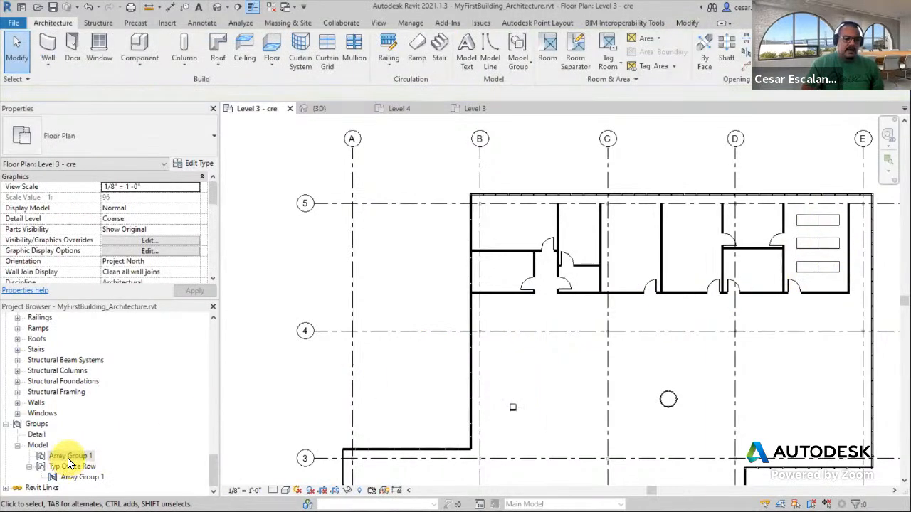
Place an instance of Array Group 1 in the Level 3 plan, then delete it
{"action": "left_click", "coordinate": [69, 457]}
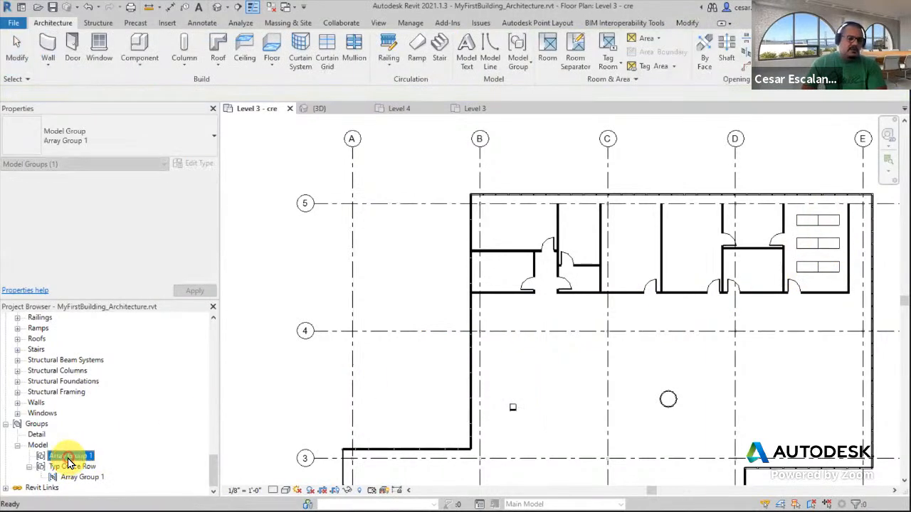
{"action": "scroll", "coordinate": [560, 396], "scroll_direction": "up", "scroll_amount": 3}
{"action": "left_click", "coordinate": [559, 396]}
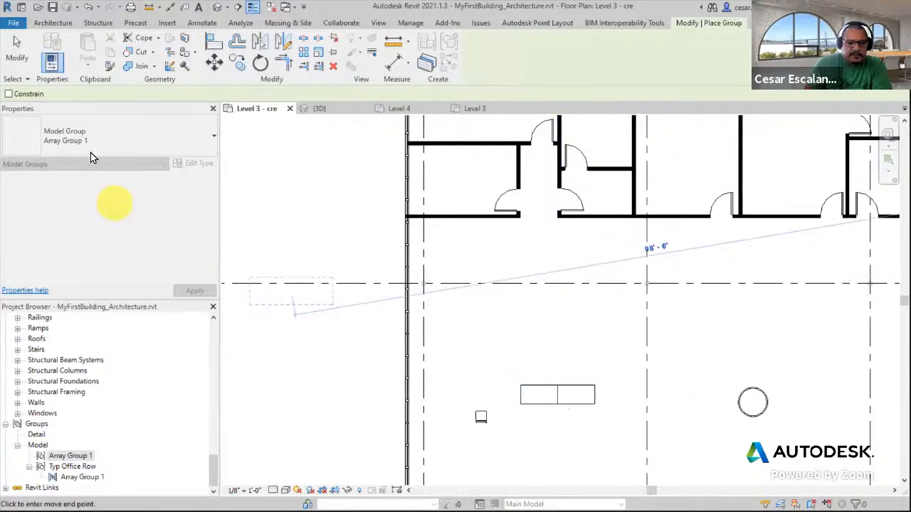
{"action": "left_click", "coordinate": [16, 49]}
{"action": "scroll", "coordinate": [671, 406], "scroll_direction": "up", "scroll_amount": 2}
{"action": "middle_click_drag", "start_coordinate": [646, 431], "coordinate": [486, 446]}
{"action": "scroll", "coordinate": [485, 444], "scroll_direction": "down", "scroll_amount": 2}
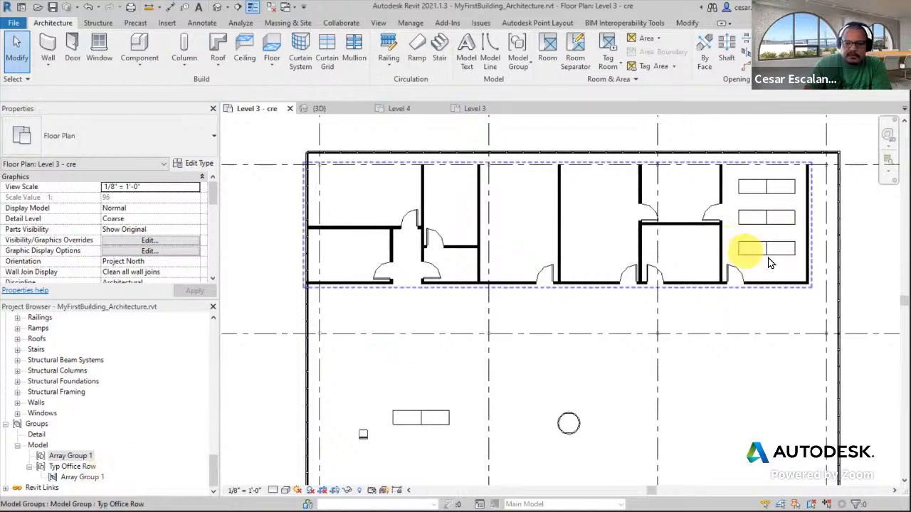
{"action": "left_click", "coordinate": [441, 418]}
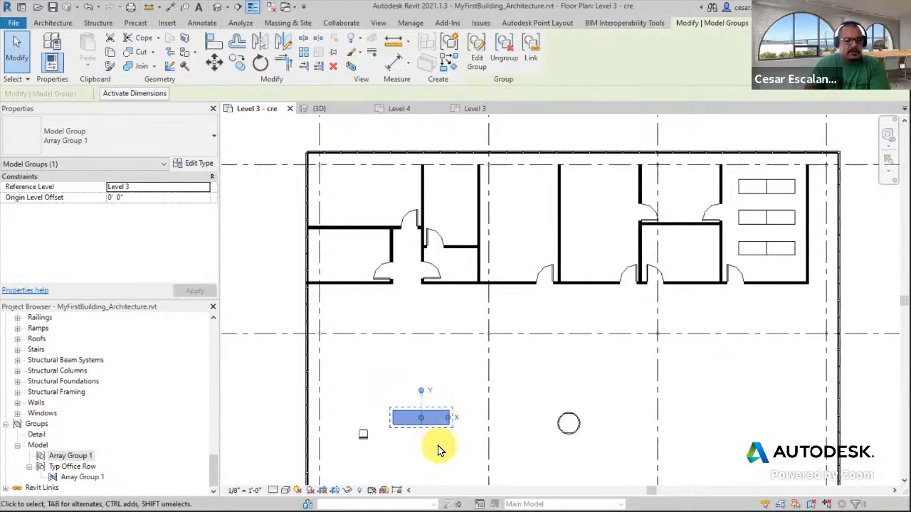
{"action": "key", "text": "Delete"}
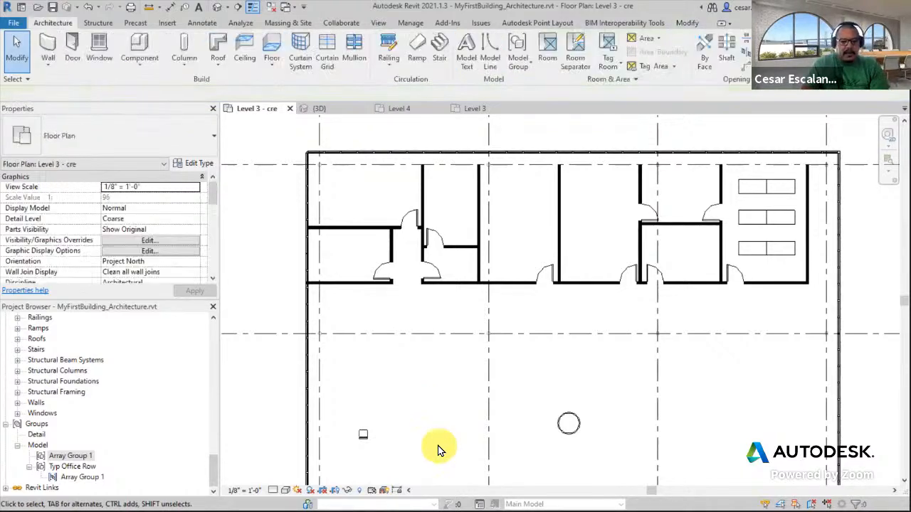
Array the chair linearly to the right at 2'-0" spacing, grouped and constrained, with a count of 8
{"action": "middle_click_drag", "start_coordinate": [438, 435], "coordinate": [586, 375]}
{"action": "scroll", "coordinate": [516, 378], "scroll_direction": "up", "scroll_amount": 5}
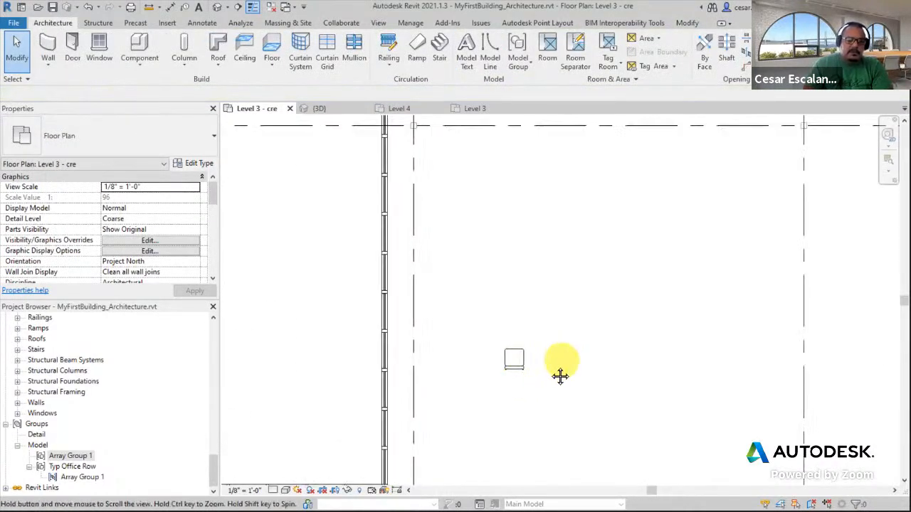
{"action": "left_click", "coordinate": [501, 371]}
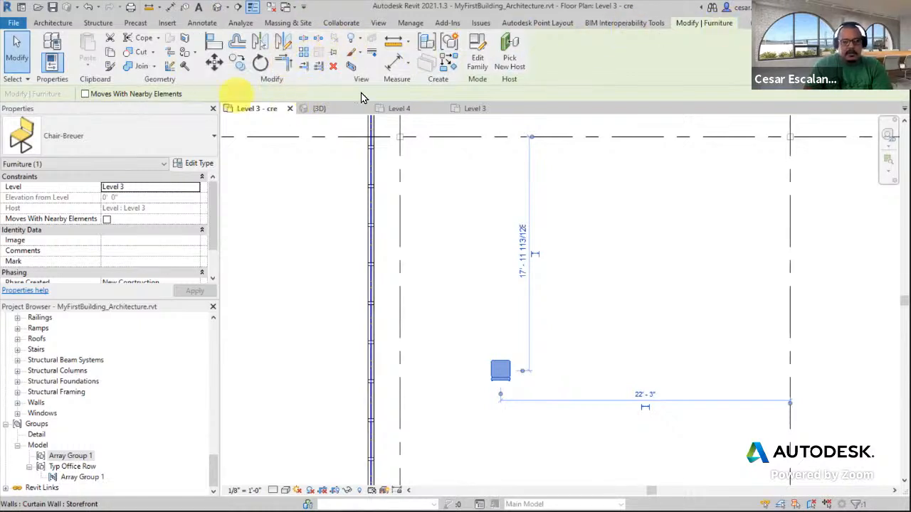
{"action": "left_click", "coordinate": [301, 55]}
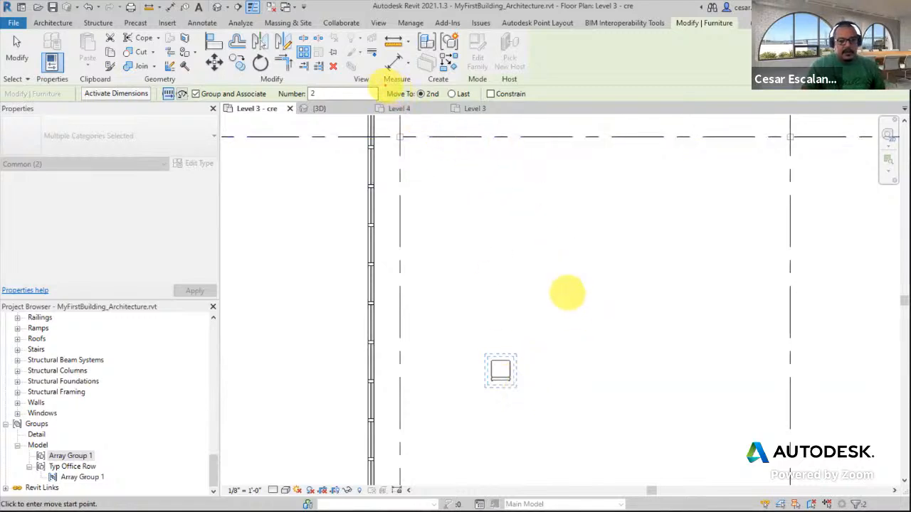
{"action": "left_click_drag", "start_coordinate": [382, 87], "coordinate": [479, 104]}
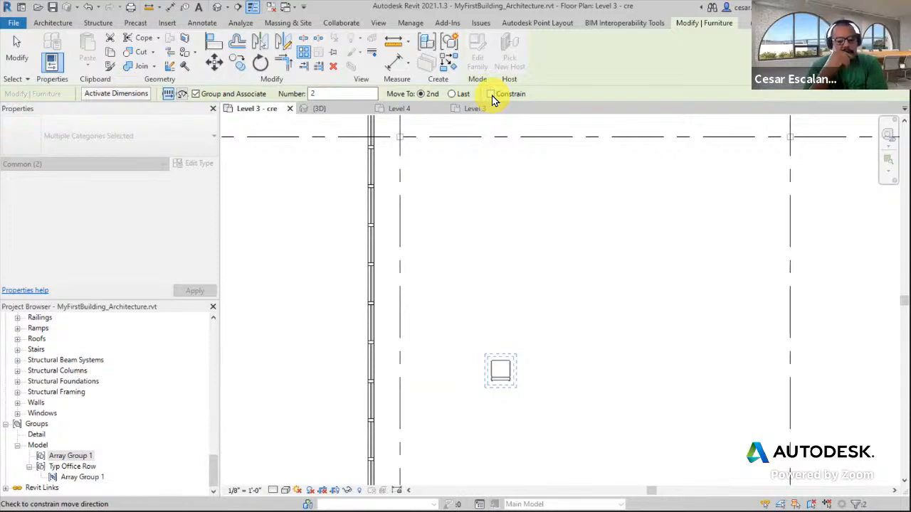
{"action": "double_click", "coordinate": [300, 94]}
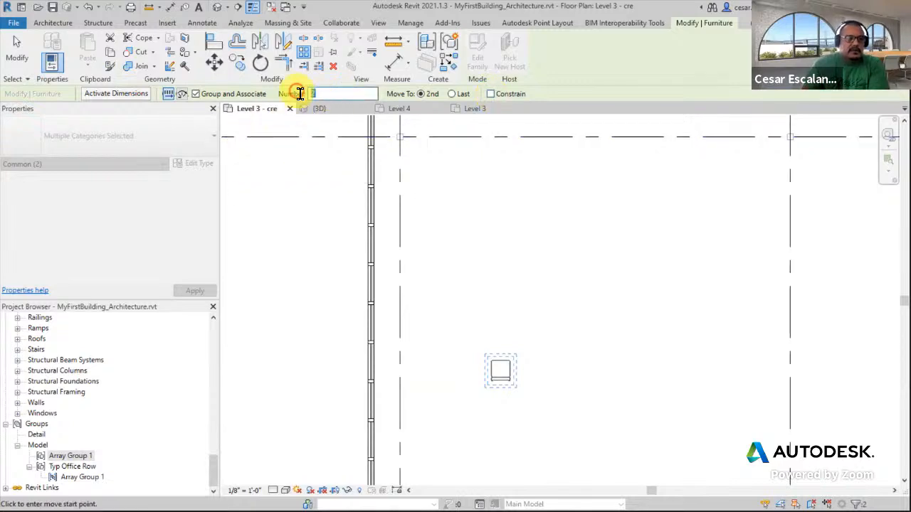
{"action": "type", "text": "6"}
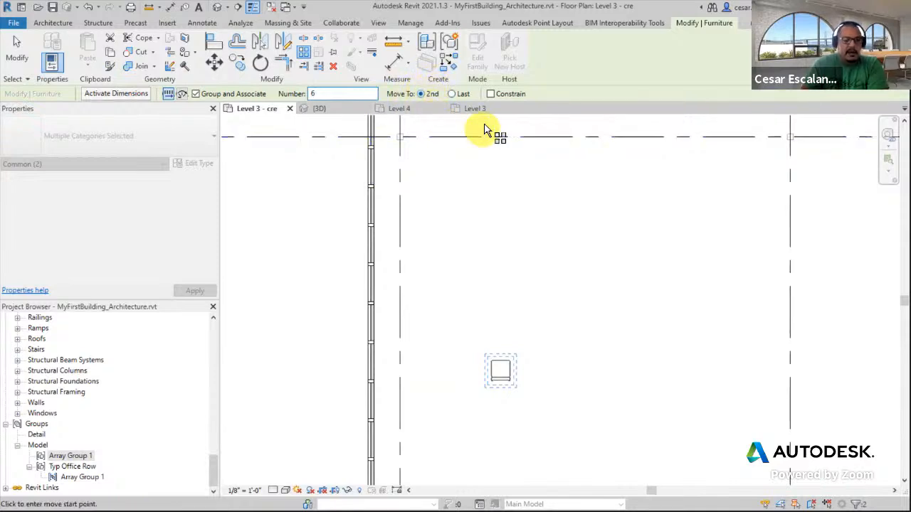
{"action": "left_click", "coordinate": [490, 94]}
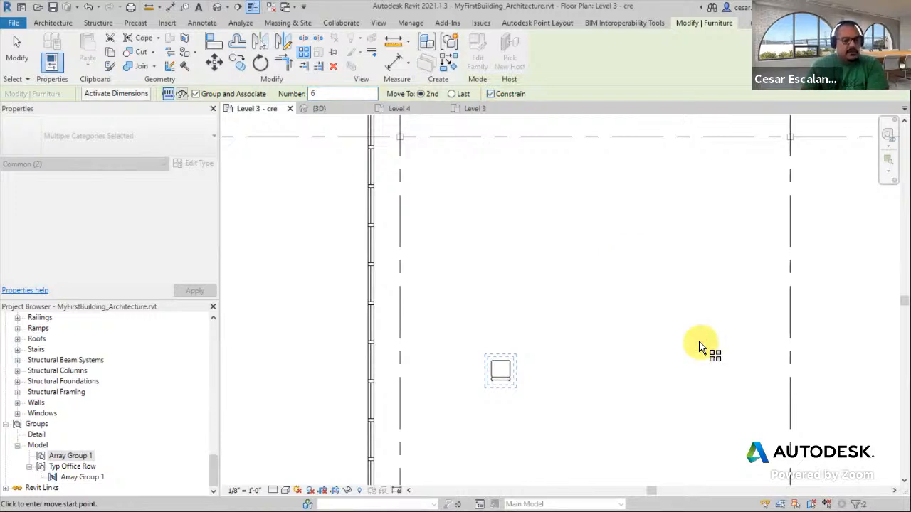
{"action": "scroll", "coordinate": [519, 397], "scroll_direction": "up", "scroll_amount": 2}
{"action": "scroll", "coordinate": [624, 417], "scroll_direction": "up", "scroll_amount": 3}
{"action": "scroll", "coordinate": [423, 395], "scroll_direction": "up", "scroll_amount": 2}
{"action": "scroll", "coordinate": [393, 396], "scroll_direction": "up", "scroll_amount": 1}
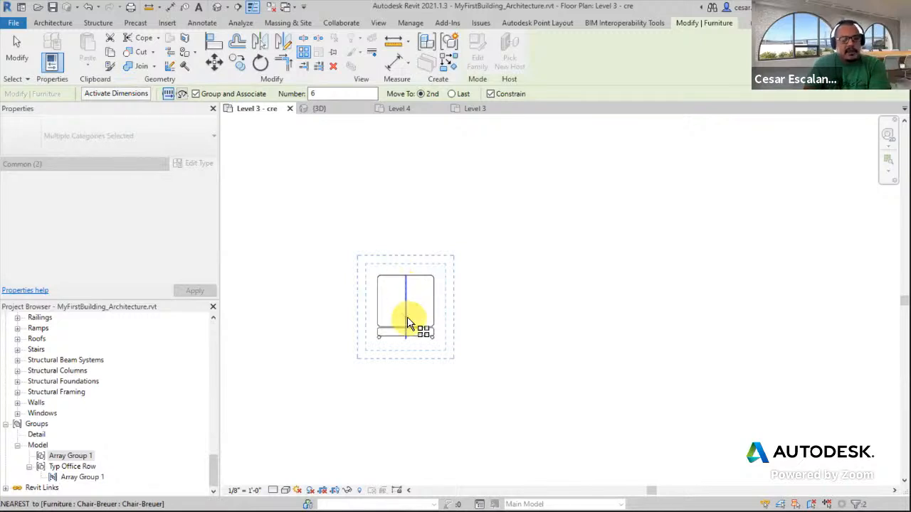
{"action": "left_click", "coordinate": [406, 277]}
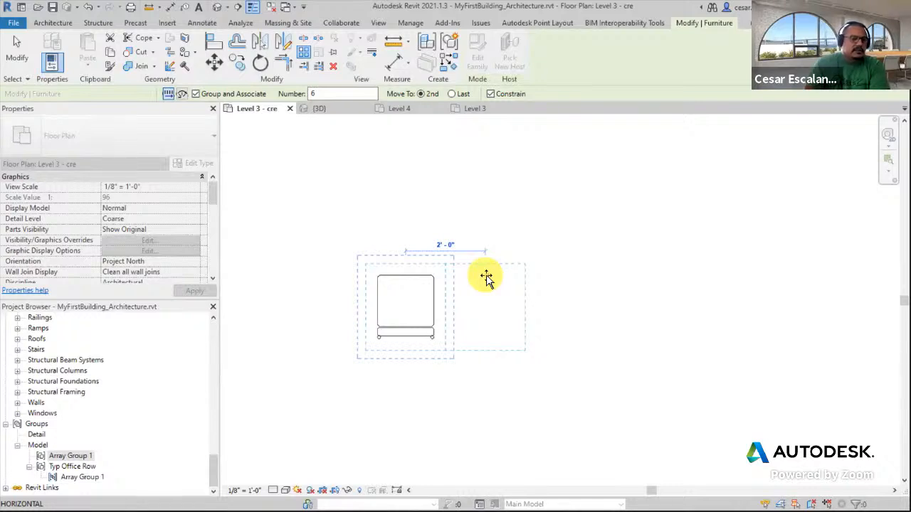
{"action": "left_click", "coordinate": [486, 277]}
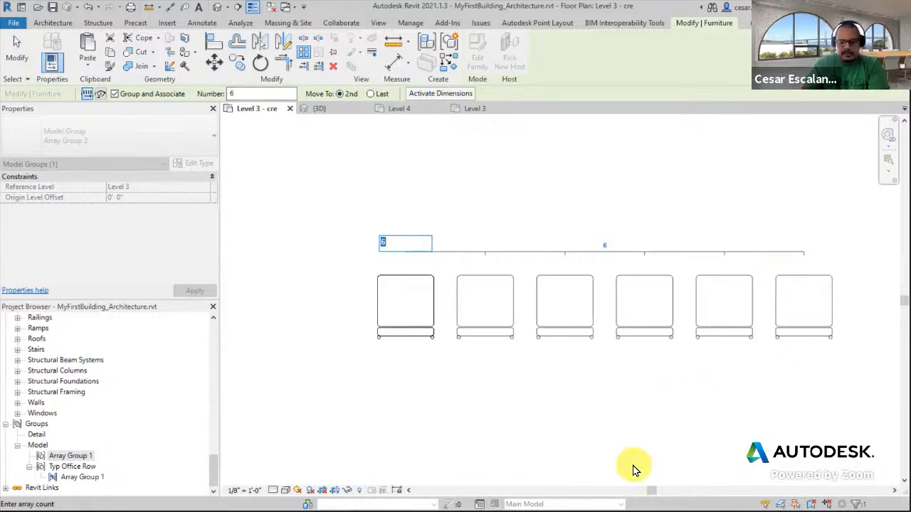
{"action": "type", "text": "8"}
{"action": "key", "text": "Return"}
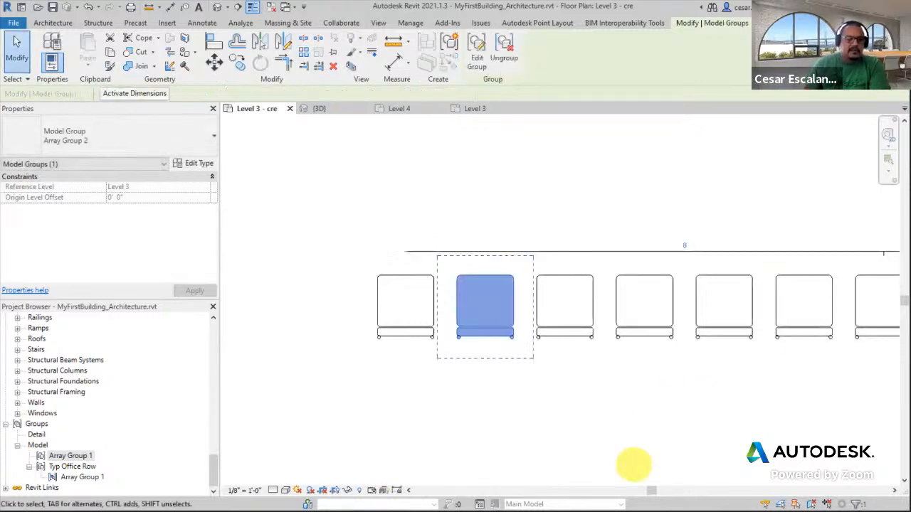
Select individual chairs of the array to examine its grouping and count
{"action": "left_click", "coordinate": [579, 405]}
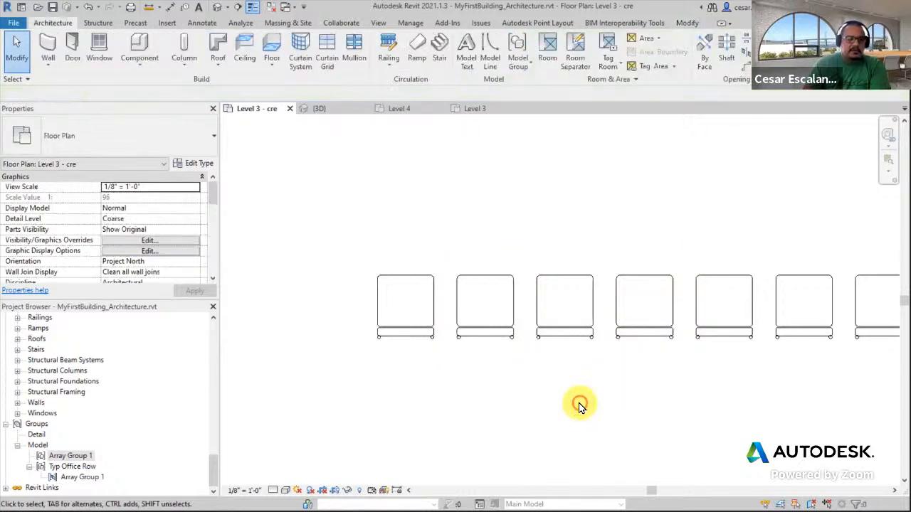
{"action": "middle_click_drag", "start_coordinate": [579, 405], "coordinate": [442, 390]}
{"action": "scroll", "coordinate": [442, 390], "scroll_direction": "down", "scroll_amount": 2}
{"action": "middle_click_drag", "start_coordinate": [531, 390], "coordinate": [527, 390]}
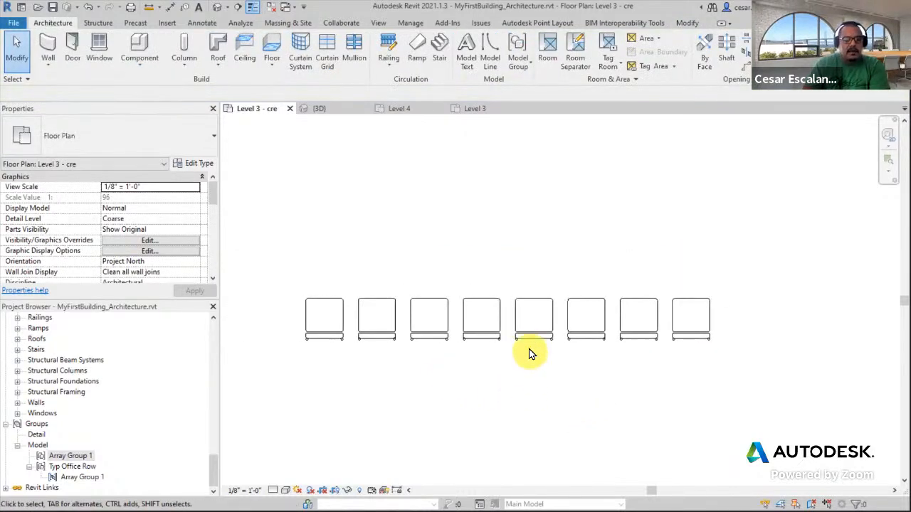
{"action": "left_click", "coordinate": [338, 318]}
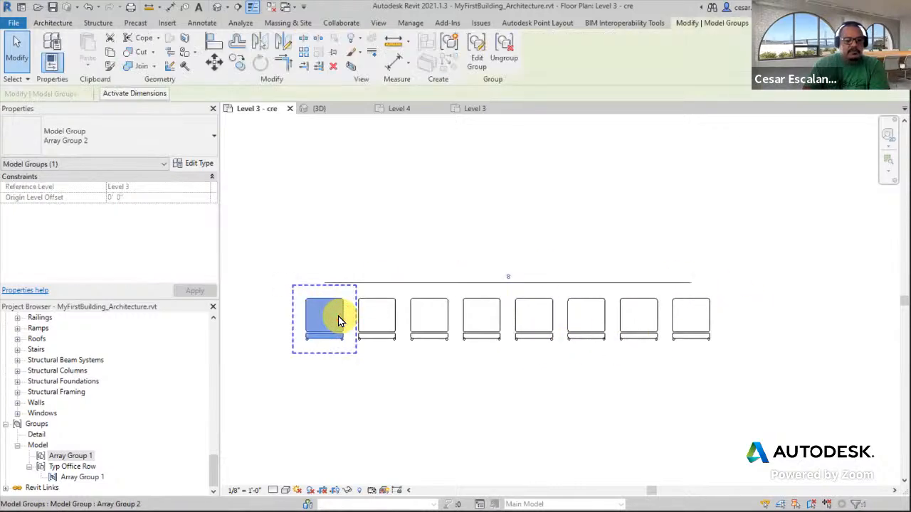
{"action": "left_click", "coordinate": [388, 381]}
{"action": "left_click", "coordinate": [388, 321]}
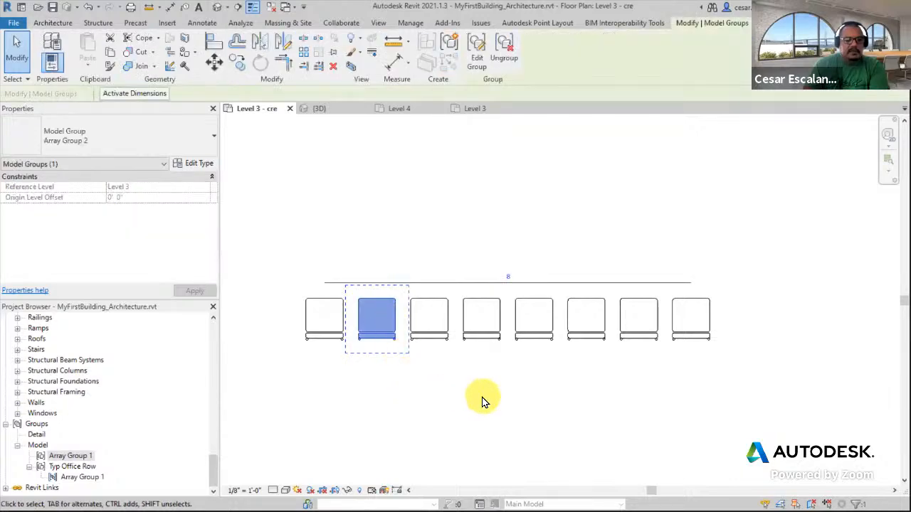
{"action": "left_click", "coordinate": [482, 400]}
{"action": "left_click", "coordinate": [623, 311]}
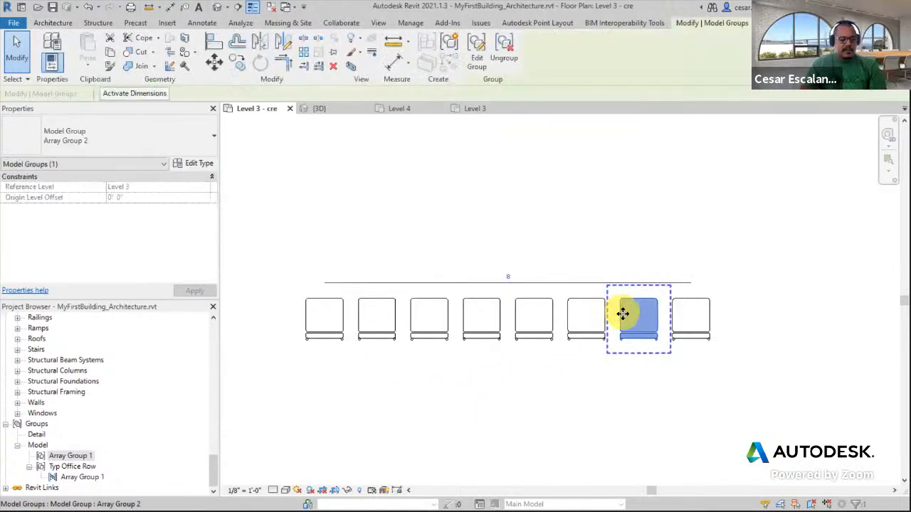
{"action": "mouse_move", "coordinate": [520, 264]}
{"action": "left_mouse_down"}
{"action": "mouse_move", "coordinate": [539, 271]}
{"action": "mouse_move", "coordinate": [512, 279]}
{"action": "mouse_move", "coordinate": [517, 260]}
{"action": "left_mouse_up"}
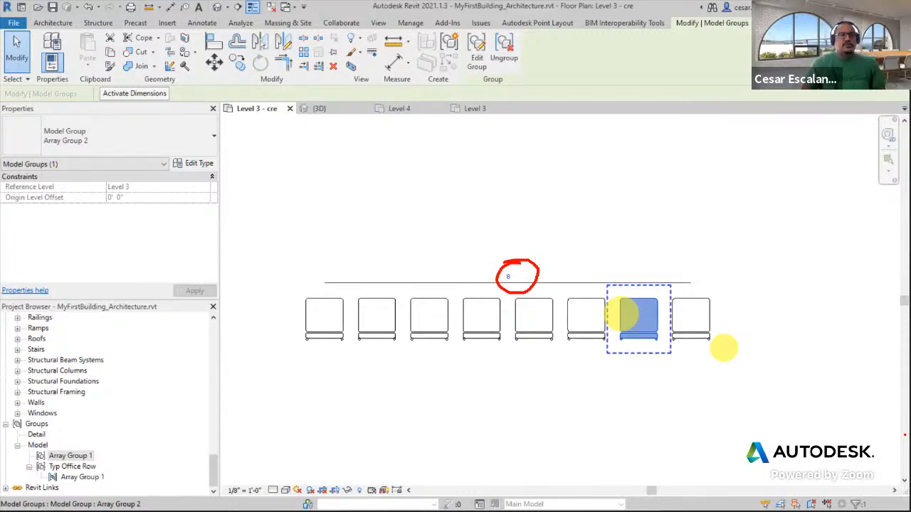
{"action": "left_click", "coordinate": [725, 407]}
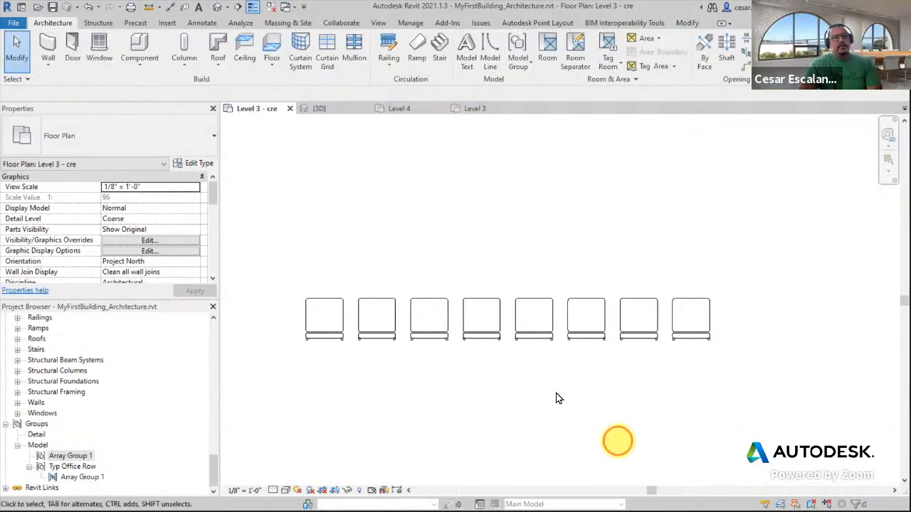
Change the chair array's count to 6
{"action": "left_click", "coordinate": [525, 342]}
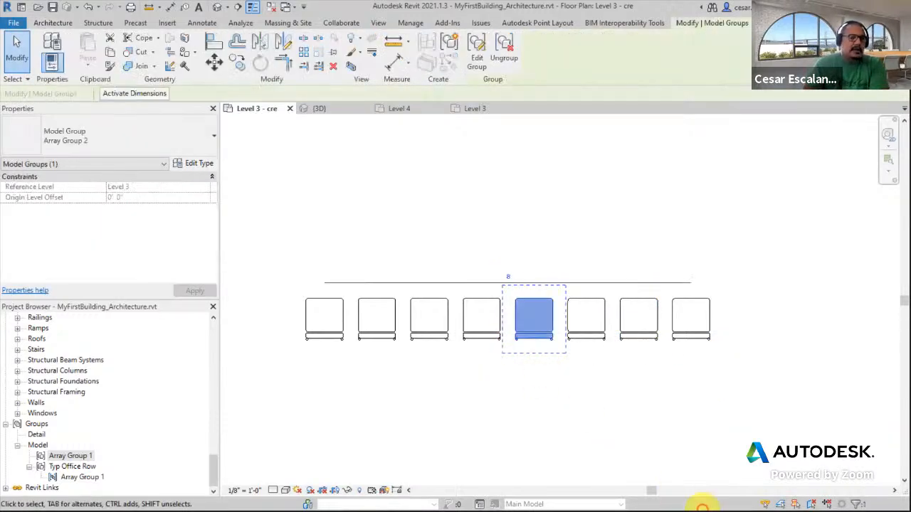
{"action": "left_click", "coordinate": [508, 279]}
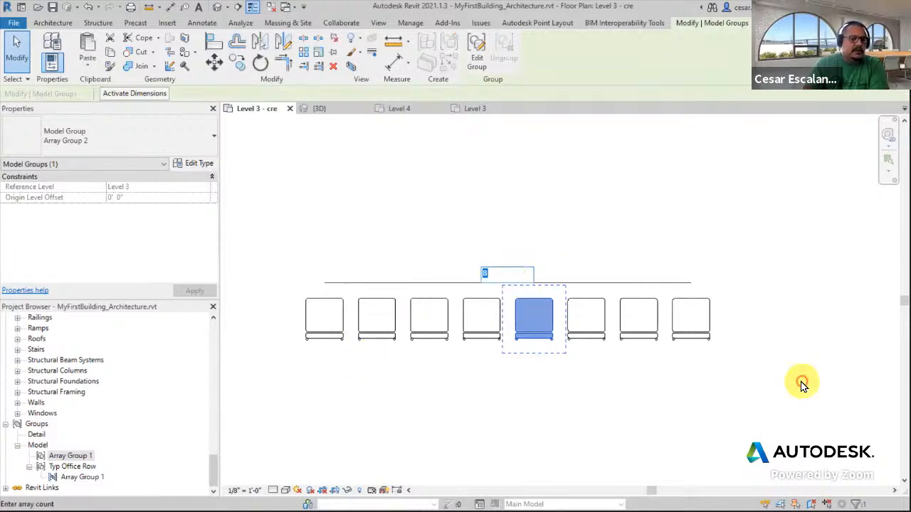
{"action": "type", "text": "6"}
{"action": "key", "text": "Return"}
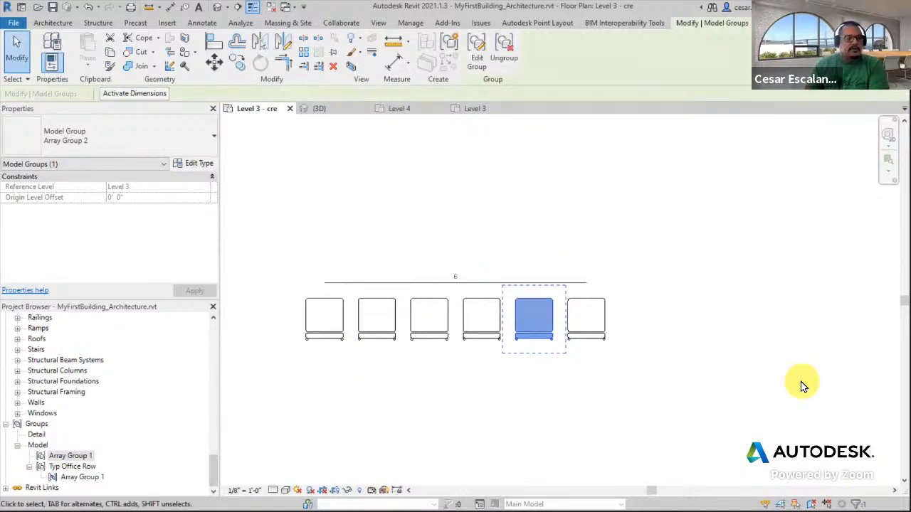
{"action": "left_click", "coordinate": [653, 368]}
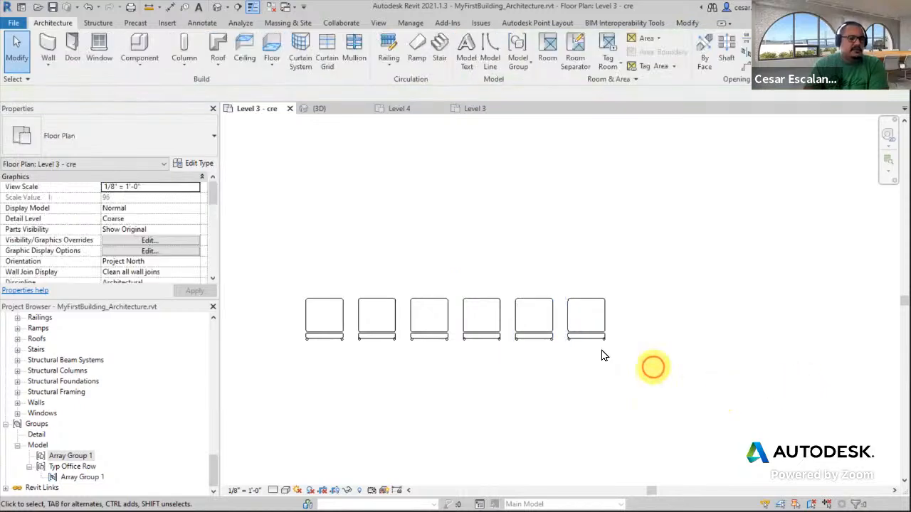
Change the chair array's count to 10
{"action": "left_click", "coordinate": [539, 316]}
{"action": "left_click", "coordinate": [457, 277]}
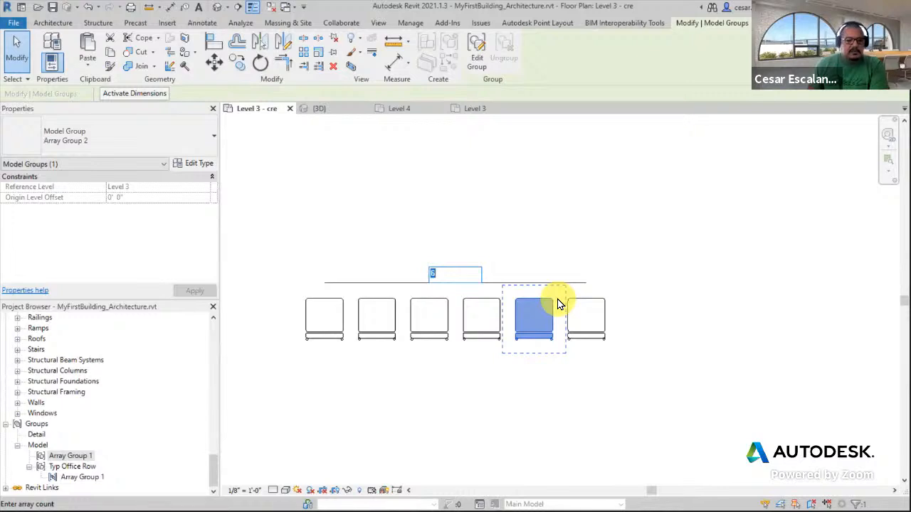
{"action": "type", "text": "10"}
{"action": "key", "text": "Return"}
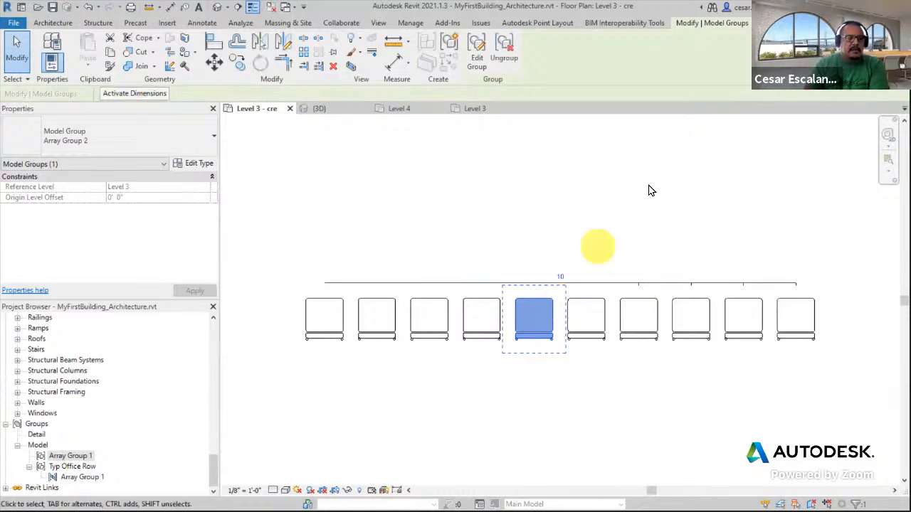
{"action": "left_click", "coordinate": [640, 405]}
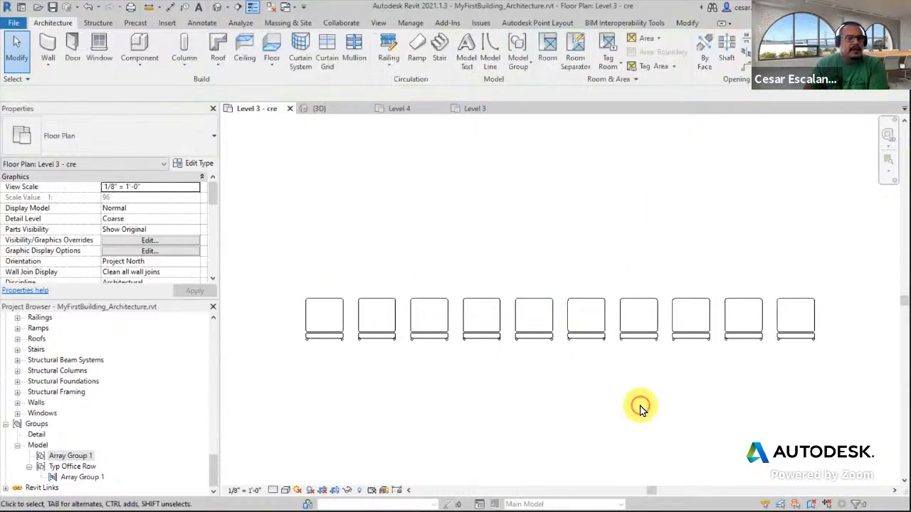
Move the second chair of the array slightly left to tighten the array spacing
{"action": "scroll", "coordinate": [412, 399], "scroll_direction": "up", "scroll_amount": 3}
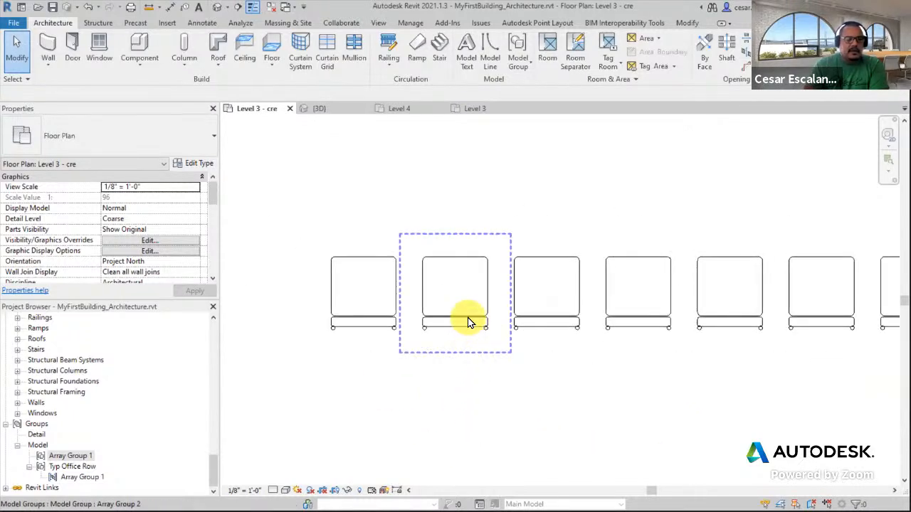
{"action": "left_click", "coordinate": [470, 320]}
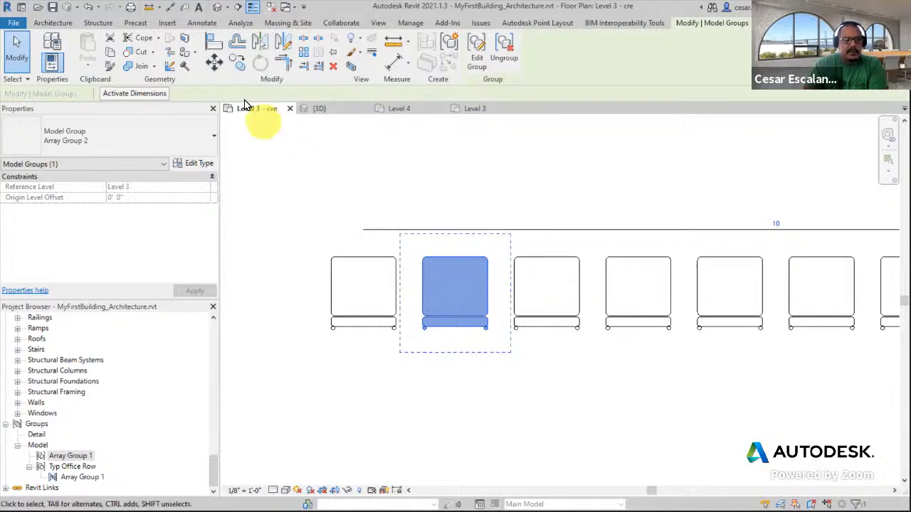
{"action": "left_click", "coordinate": [214, 63]}
{"action": "left_click", "coordinate": [459, 266]}
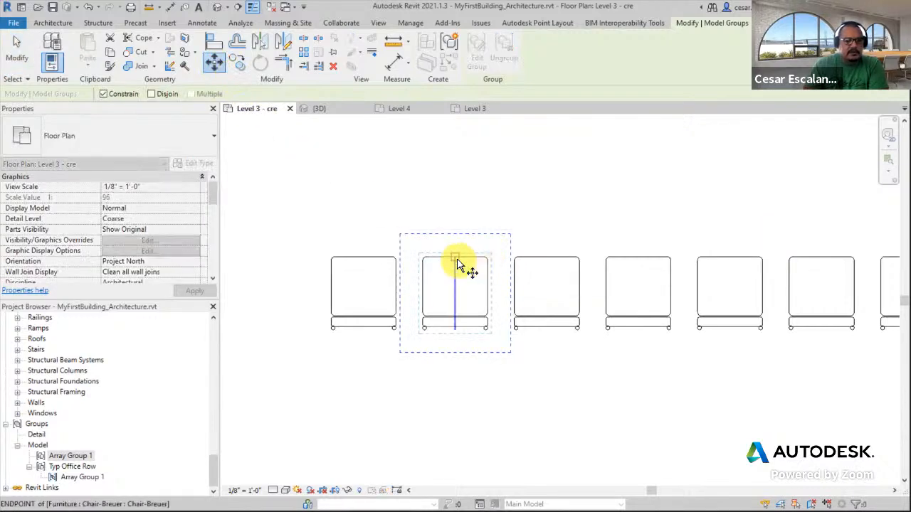
{"action": "left_click", "coordinate": [445, 263]}
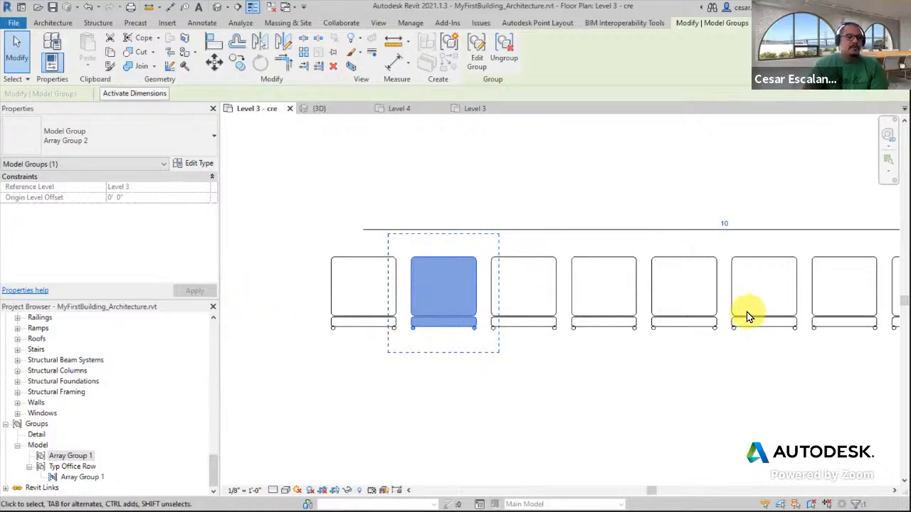
Move the second chair left against the first chair so the chairs sit side by side
{"action": "scroll", "coordinate": [410, 283], "scroll_direction": "up", "scroll_amount": 1}
{"action": "left_click", "coordinate": [215, 63]}
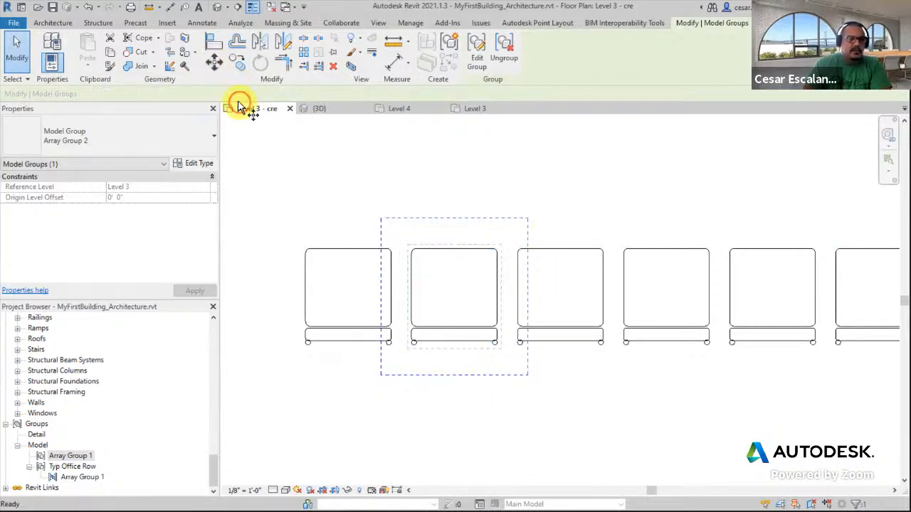
{"action": "left_click", "coordinate": [411, 299]}
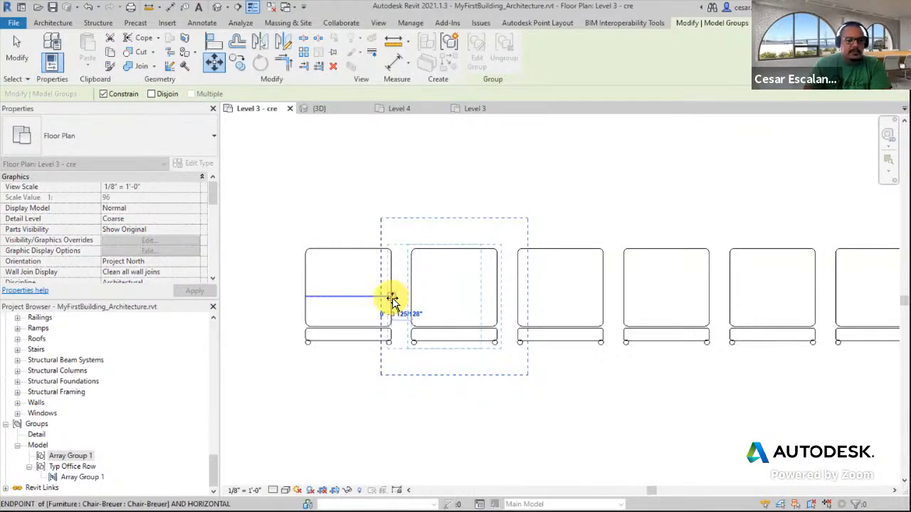
{"action": "left_click", "coordinate": [392, 299]}
{"action": "left_click", "coordinate": [652, 474]}
{"action": "scroll", "coordinate": [637, 461], "scroll_direction": "down", "scroll_amount": 3}
{"action": "middle_click_drag", "start_coordinate": [658, 443], "coordinate": [526, 406]}
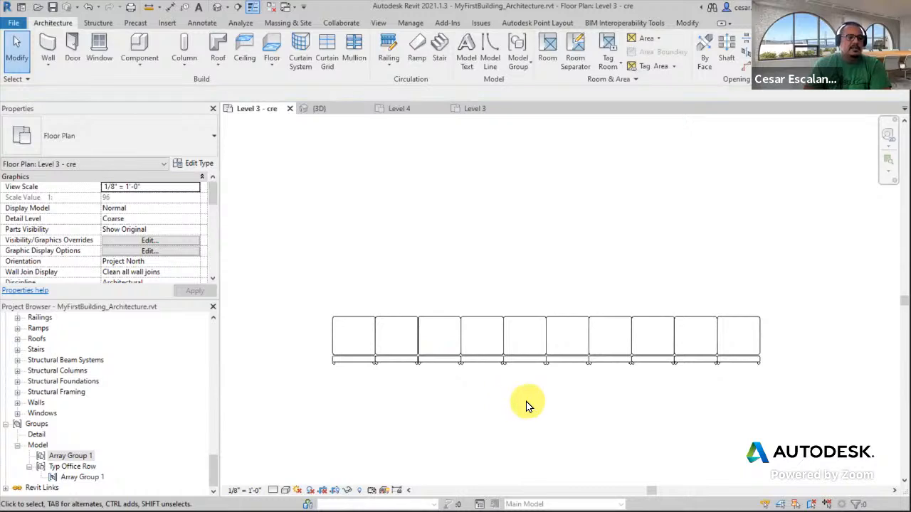
Change the chair array's count to 12
{"action": "left_click", "coordinate": [756, 337]}
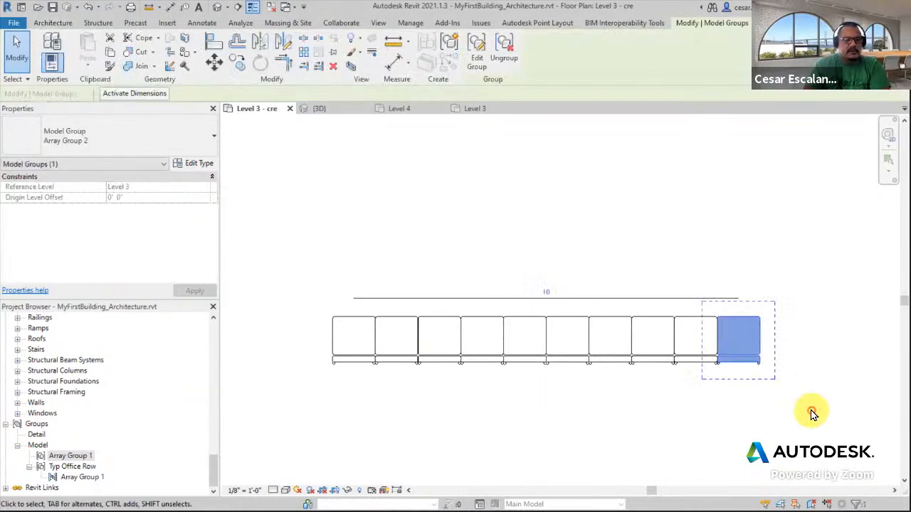
{"action": "left_click", "coordinate": [545, 295]}
{"action": "type", "text": "1"}
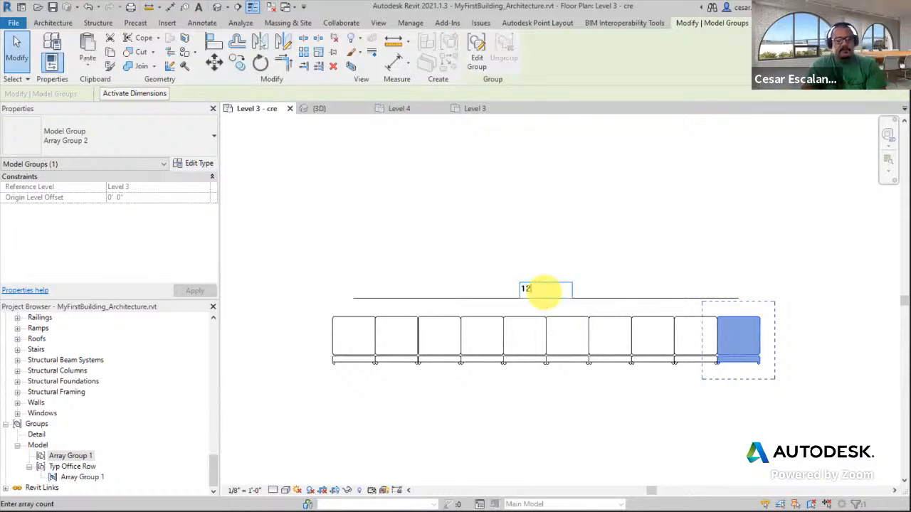
{"action": "type", "text": "2"}
{"action": "key", "text": "Return"}
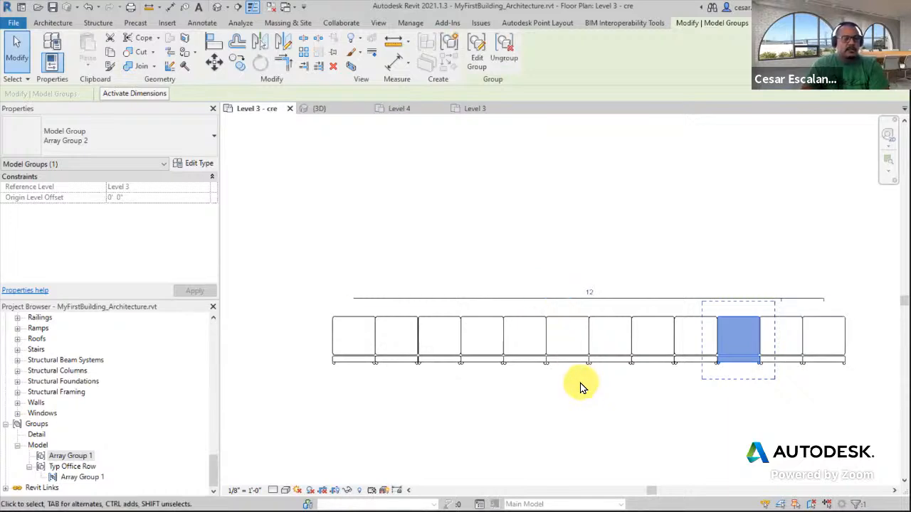
{"action": "middle_click_drag", "start_coordinate": [628, 394], "coordinate": [533, 380]}
{"action": "scroll", "coordinate": [727, 342], "scroll_direction": "up", "scroll_amount": 2}
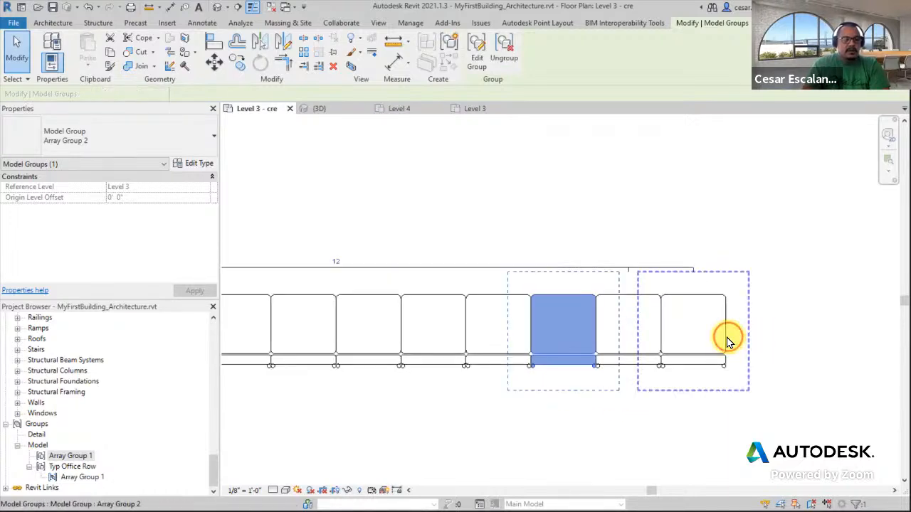
Move the last chair of the array slightly to the right
{"action": "left_click", "coordinate": [728, 342]}
{"action": "left_click", "coordinate": [215, 64]}
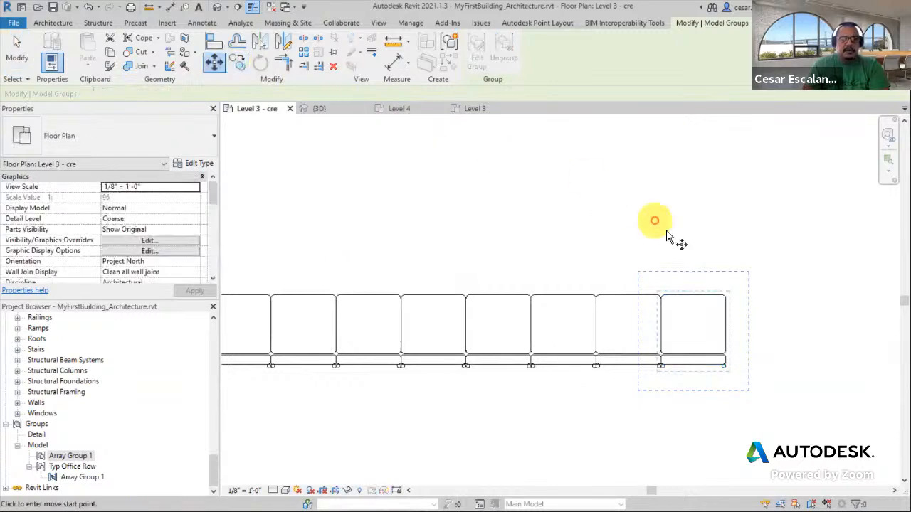
{"action": "scroll", "coordinate": [726, 316], "scroll_direction": "up", "scroll_amount": 2}
{"action": "left_click", "coordinate": [725, 333]}
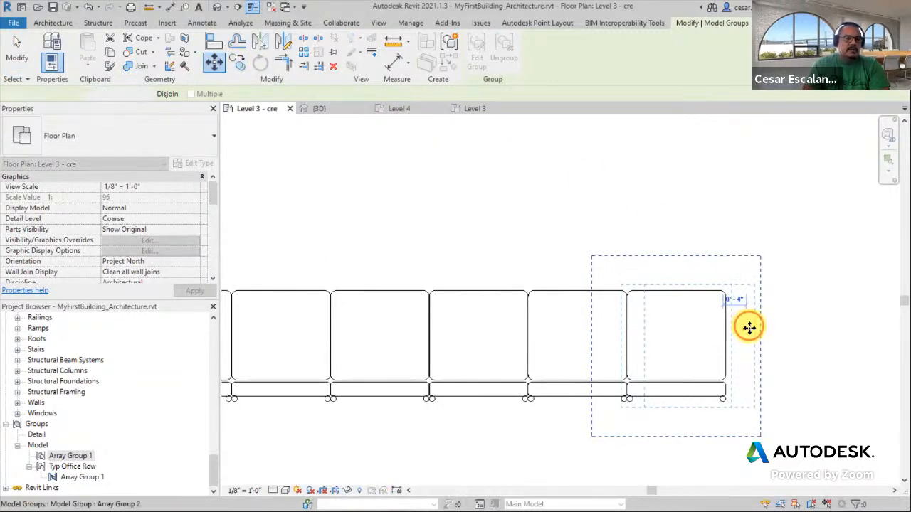
{"action": "left_click", "coordinate": [748, 327]}
{"action": "scroll", "coordinate": [809, 370], "scroll_direction": "down", "scroll_amount": 3}
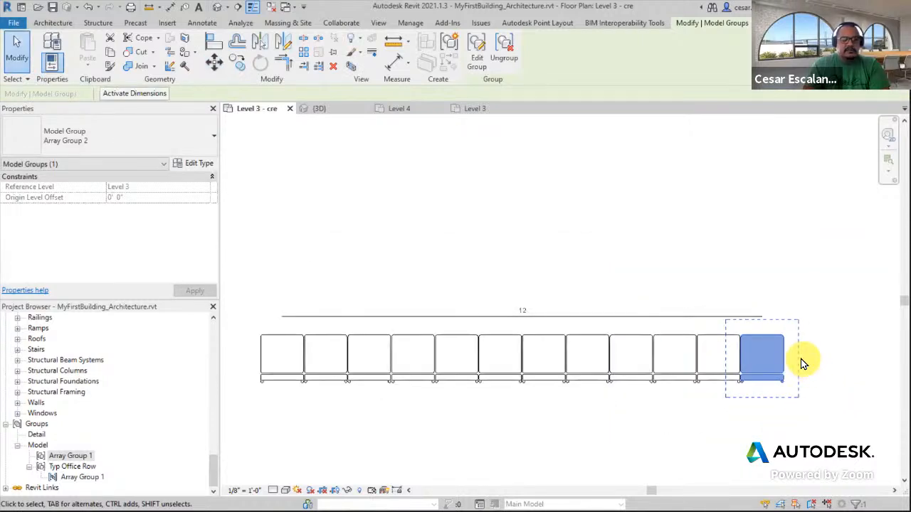
Move the selected chair slightly to the left
{"action": "left_click", "coordinate": [214, 64]}
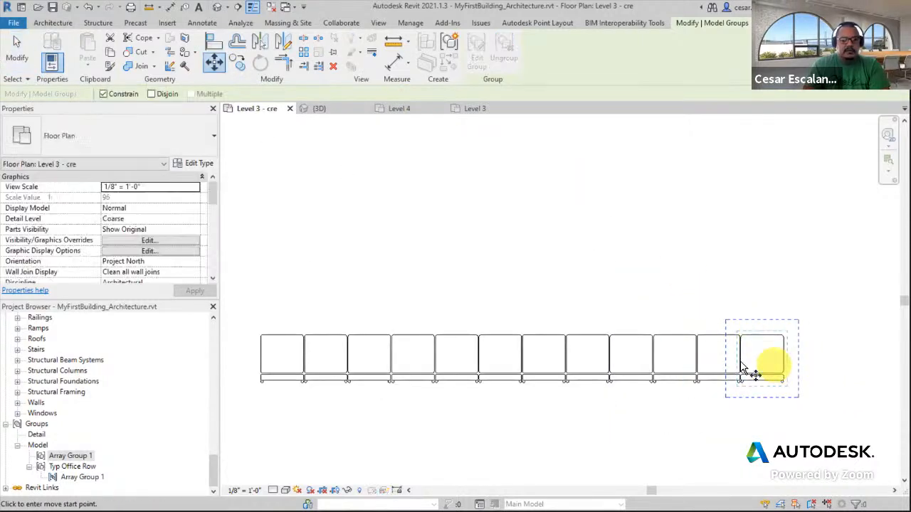
{"action": "left_click", "coordinate": [280, 347]}
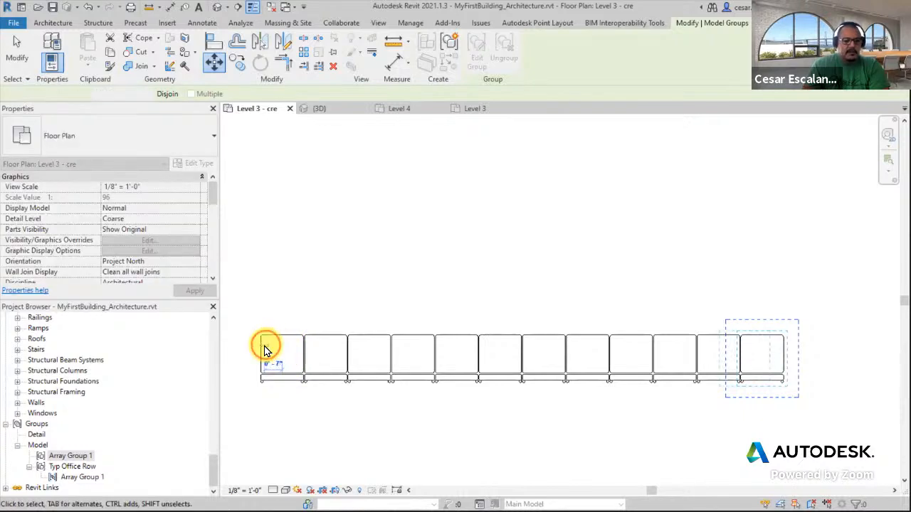
{"action": "left_click", "coordinate": [265, 350]}
{"action": "scroll", "coordinate": [346, 346], "scroll_direction": "up", "scroll_amount": 4}
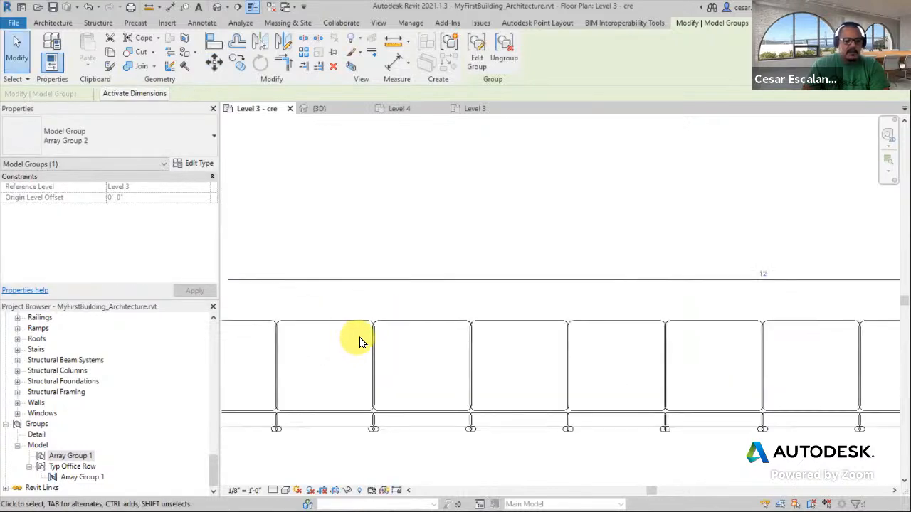
{"action": "scroll", "coordinate": [356, 342], "scroll_direction": "up", "scroll_amount": 2}
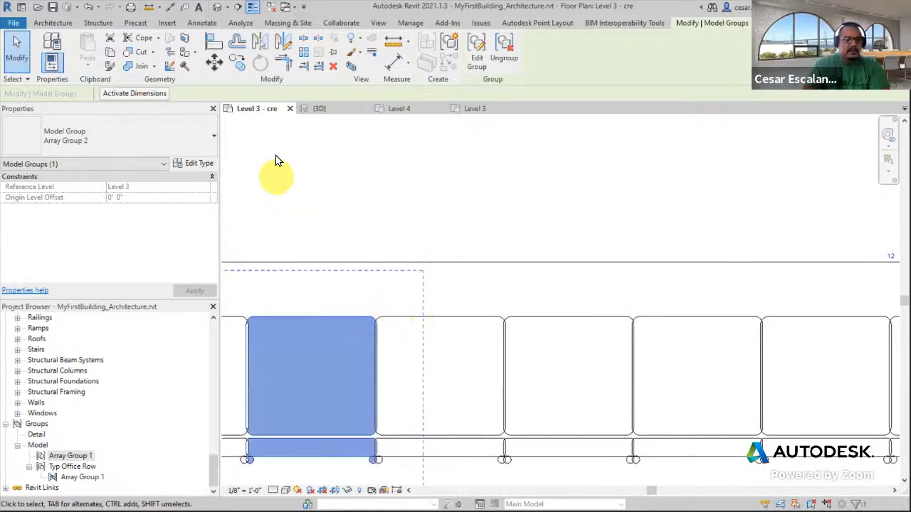
Move the selected chair to the right to open gaps between the arrayed chairs
{"action": "left_click", "coordinate": [213, 61]}
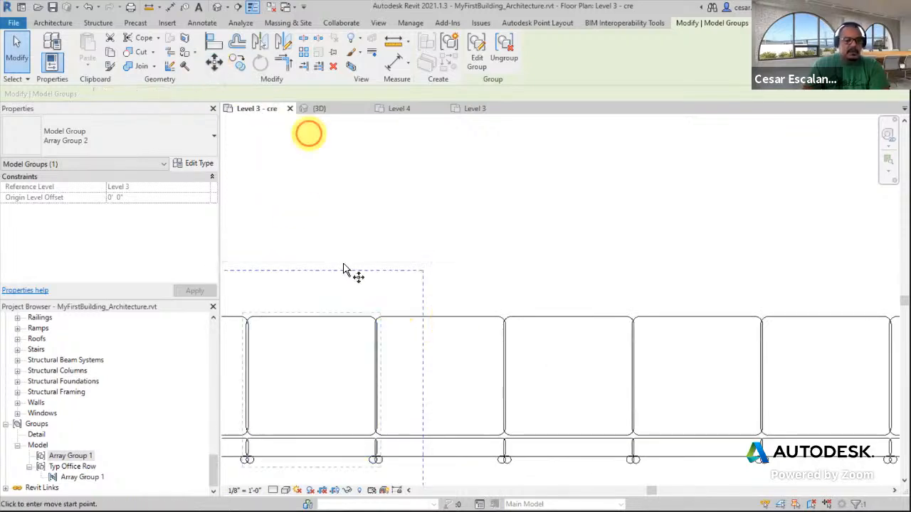
{"action": "left_click", "coordinate": [310, 353]}
{"action": "left_click", "coordinate": [342, 354]}
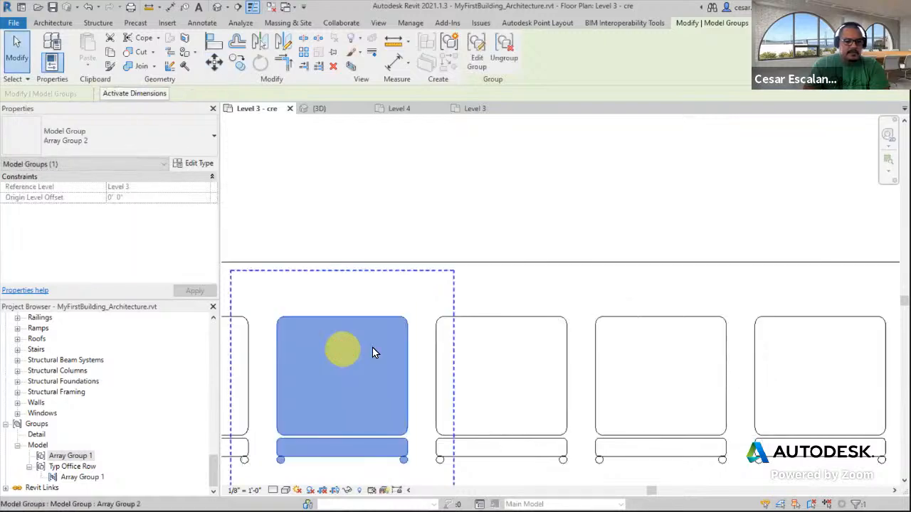
{"action": "scroll", "coordinate": [414, 349], "scroll_direction": "down", "scroll_amount": 3}
{"action": "mouse_move", "coordinate": [597, 367]}
{"action": "middle_mouse_down"}
{"action": "mouse_move", "coordinate": [467, 350]}
{"action": "mouse_move", "coordinate": [604, 370]}
{"action": "middle_mouse_up"}
{"action": "scroll", "coordinate": [493, 340], "scroll_direction": "down", "scroll_amount": 3}
{"action": "scroll", "coordinate": [342, 340], "scroll_direction": "down", "scroll_amount": 3}
{"action": "scroll", "coordinate": [550, 358], "scroll_direction": "up", "scroll_amount": 2}
{"action": "scroll", "coordinate": [443, 342], "scroll_direction": "up", "scroll_amount": 2}
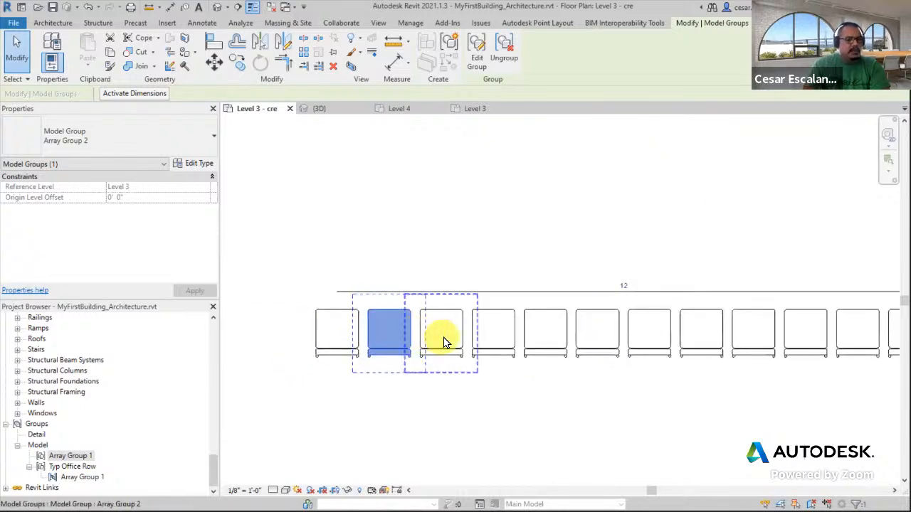
Select individual chairs along the row to examine the array group
{"action": "left_click", "coordinate": [665, 334]}
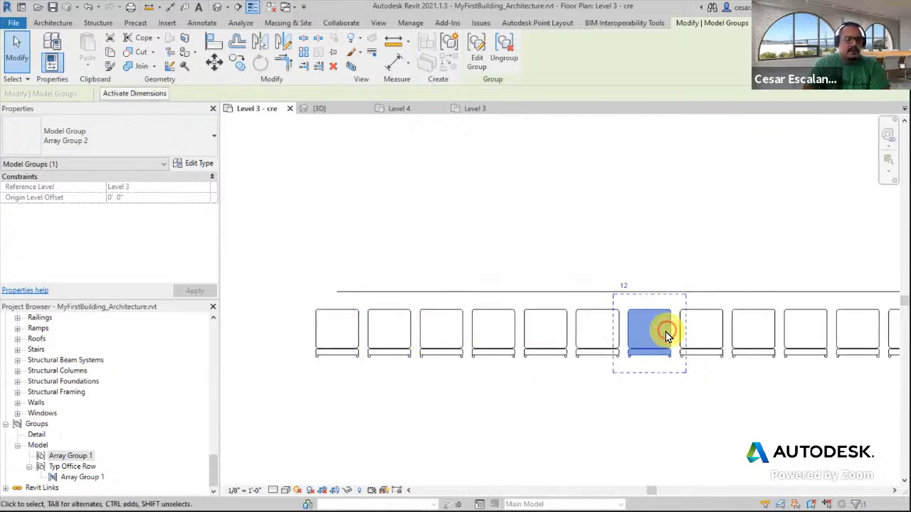
{"action": "scroll", "coordinate": [645, 320], "scroll_direction": "up", "scroll_amount": 5}
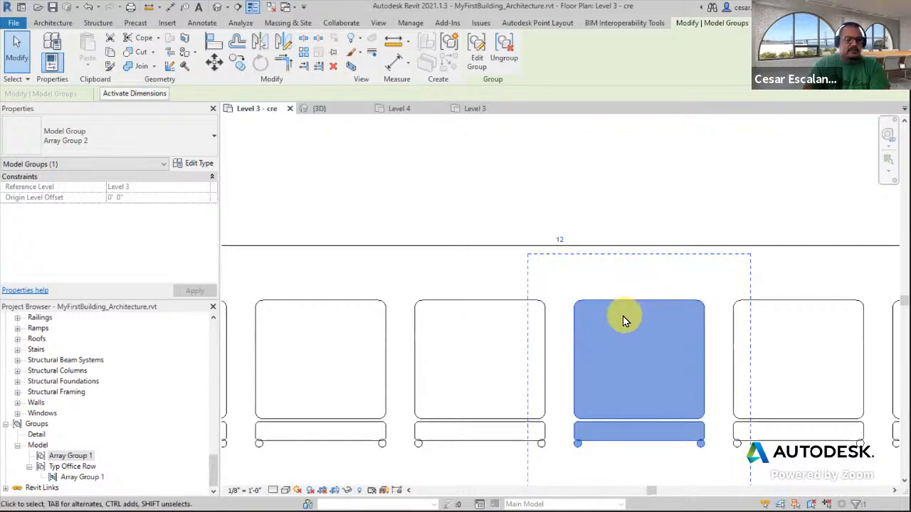
{"action": "scroll", "coordinate": [623, 314], "scroll_direction": "down", "scroll_amount": 3}
{"action": "left_click", "coordinate": [620, 441]}
{"action": "scroll", "coordinate": [618, 436], "scroll_direction": "down", "scroll_amount": 3}
{"action": "middle_click_drag", "start_coordinate": [624, 430], "coordinate": [567, 420]}
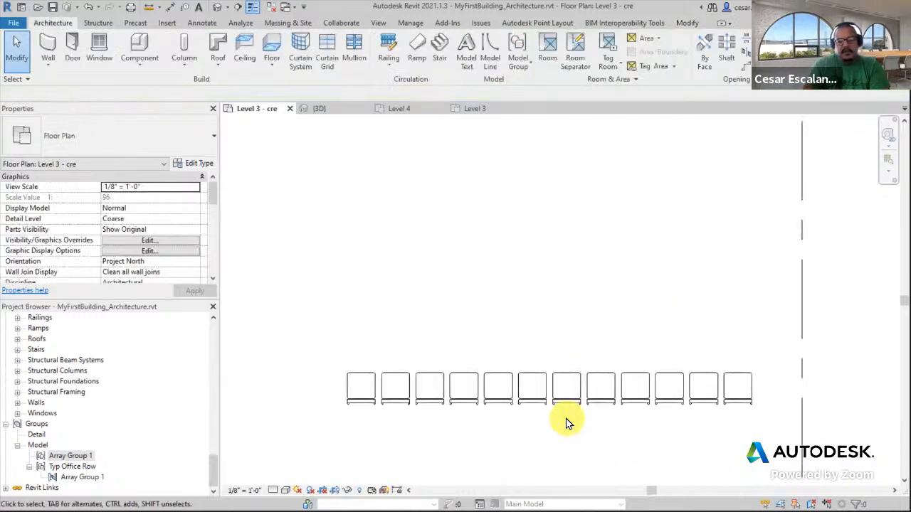
{"action": "left_click", "coordinate": [539, 400]}
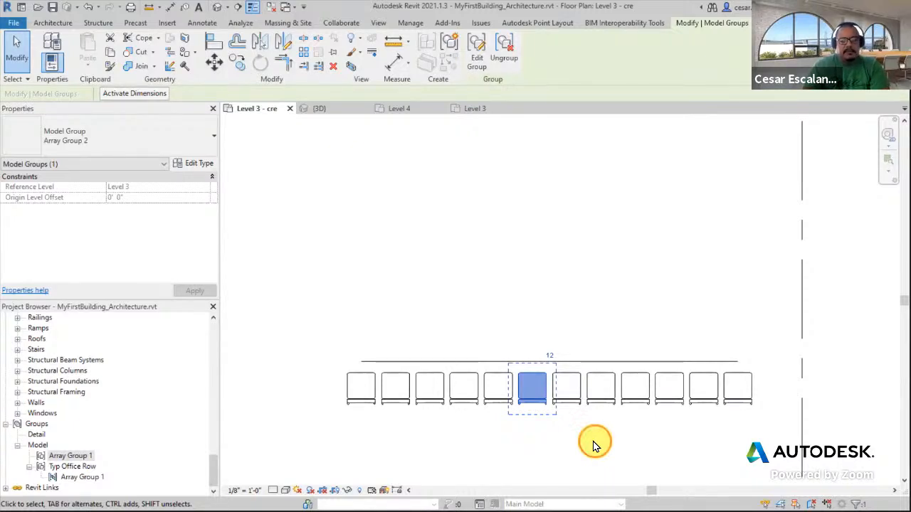
{"action": "left_click", "coordinate": [595, 445]}
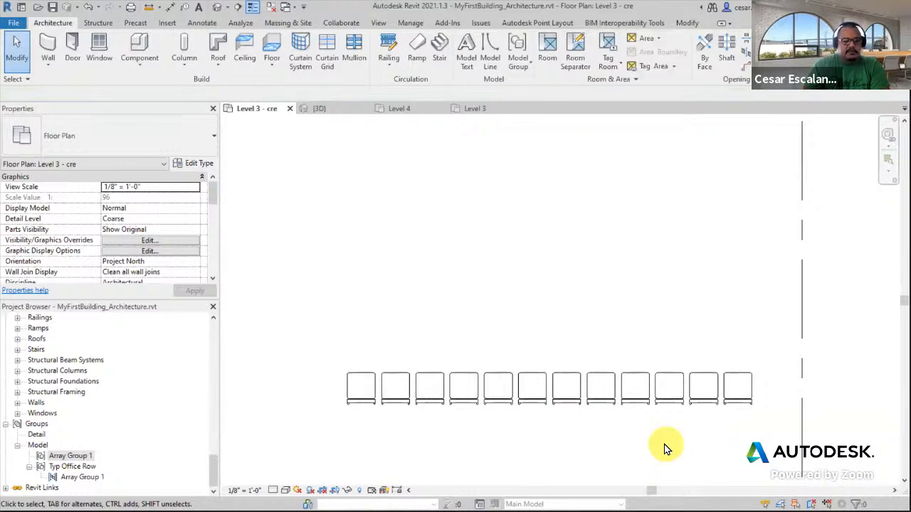
{"action": "left_click", "coordinate": [354, 389]}
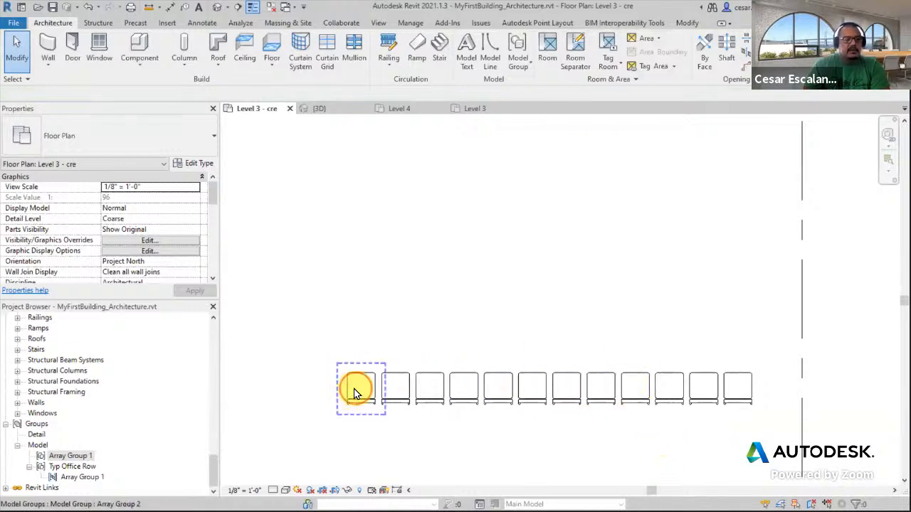
{"action": "left_click", "coordinate": [464, 463]}
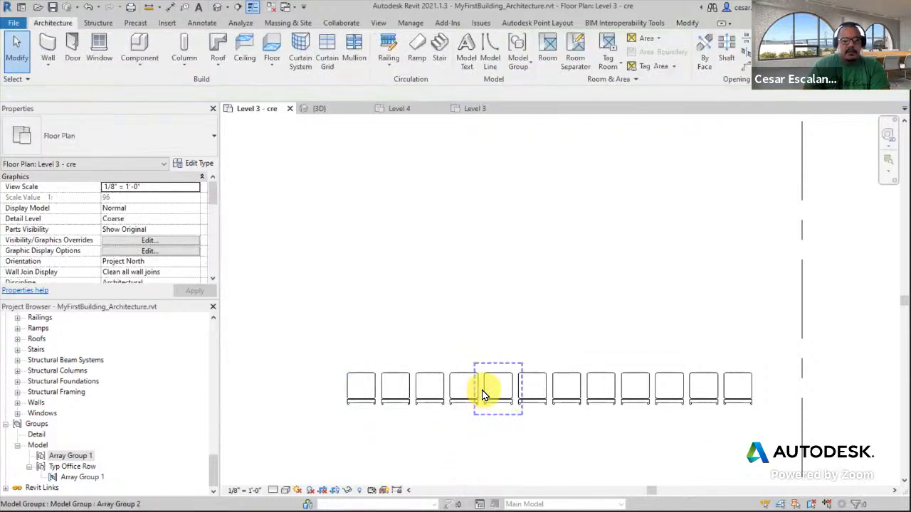
Array the row of twelve chairs upward into 6 rows spanning 16'-0", with the Last placement option
{"action": "left_click_drag", "start_coordinate": [288, 419], "coordinate": [795, 330]}
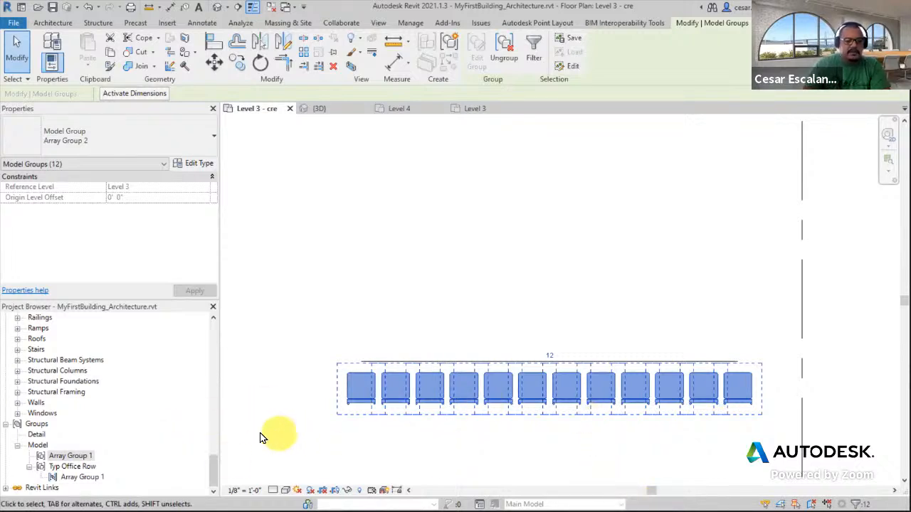
{"action": "left_click", "coordinate": [380, 420]}
{"action": "left_click", "coordinate": [400, 388]}
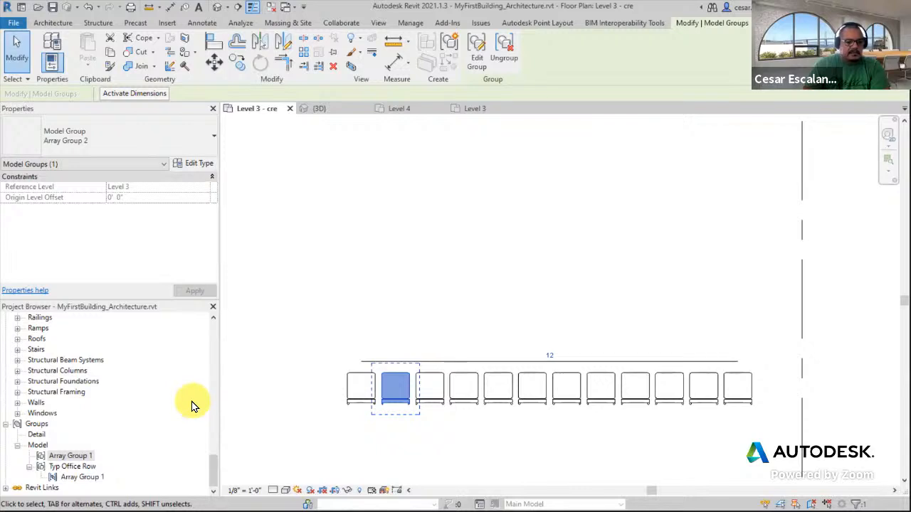
{"action": "left_click", "coordinate": [294, 445]}
{"action": "left_click_drag", "start_coordinate": [301, 441], "coordinate": [802, 327]}
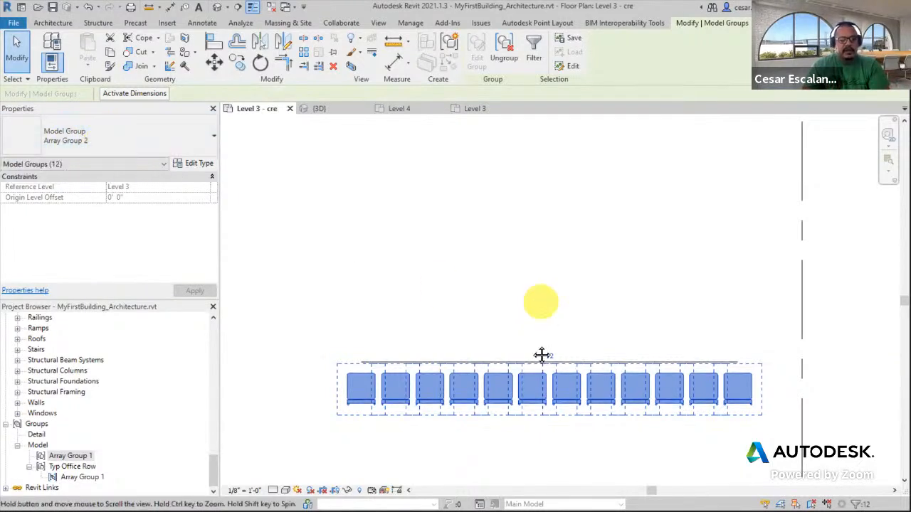
{"action": "scroll", "coordinate": [548, 321], "scroll_direction": "down", "scroll_amount": 2}
{"action": "middle_click_drag", "start_coordinate": [545, 308], "coordinate": [556, 322]}
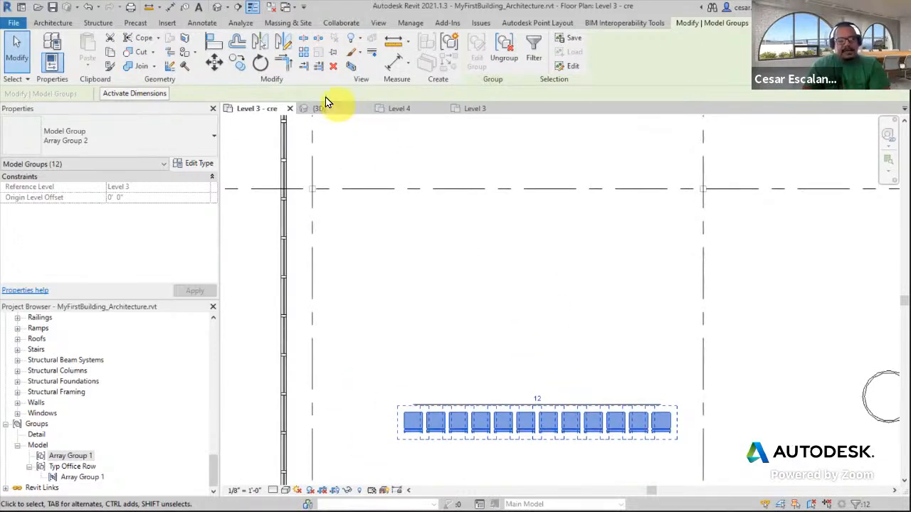
{"action": "left_click", "coordinate": [304, 56]}
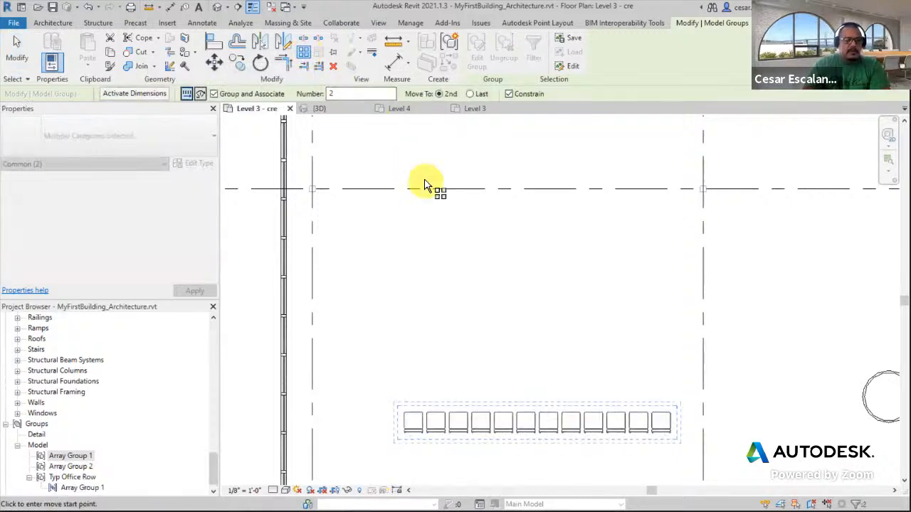
{"action": "left_click", "coordinate": [325, 93]}
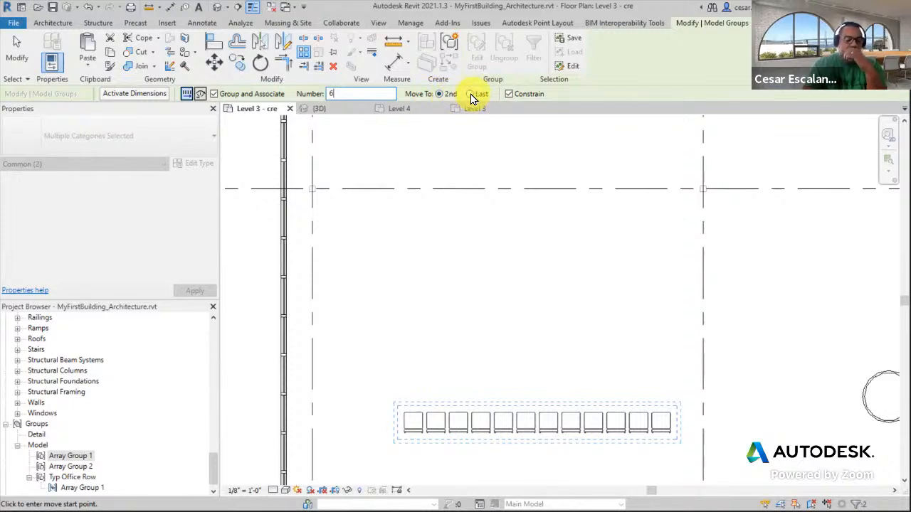
{"action": "left_click", "coordinate": [470, 94]}
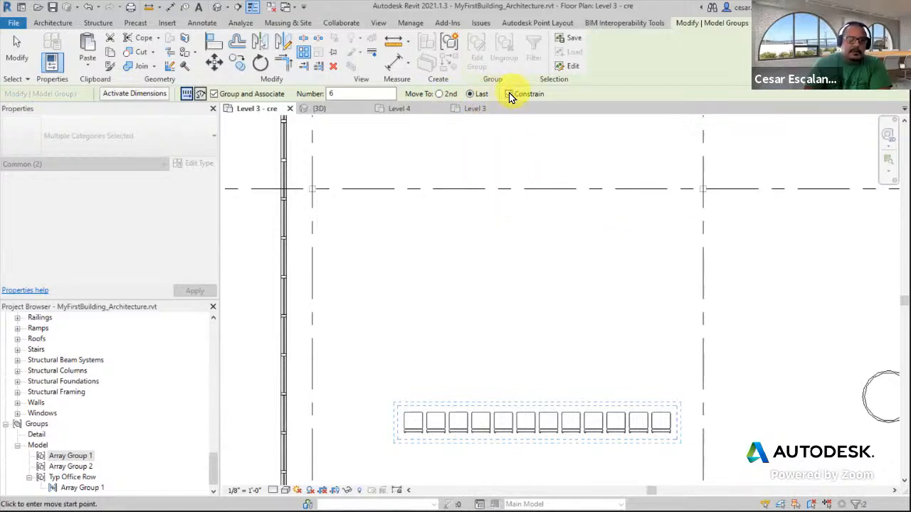
{"action": "scroll", "coordinate": [421, 418], "scroll_direction": "up", "scroll_amount": 2}
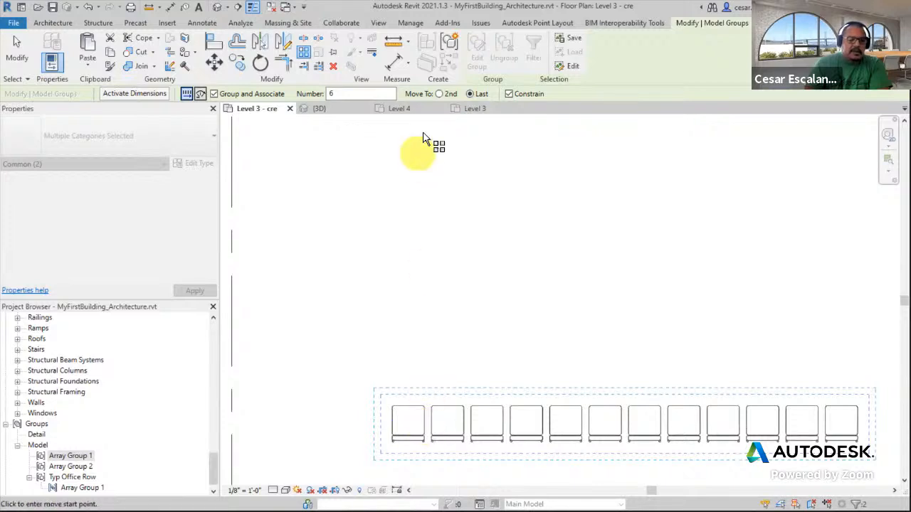
{"action": "scroll", "coordinate": [468, 392], "scroll_direction": "down", "scroll_amount": 2}
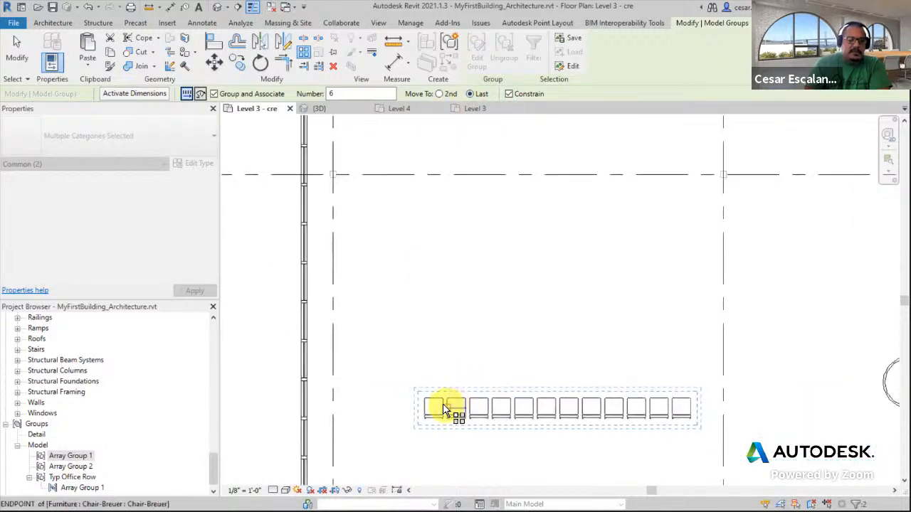
{"action": "left_click", "coordinate": [442, 411]}
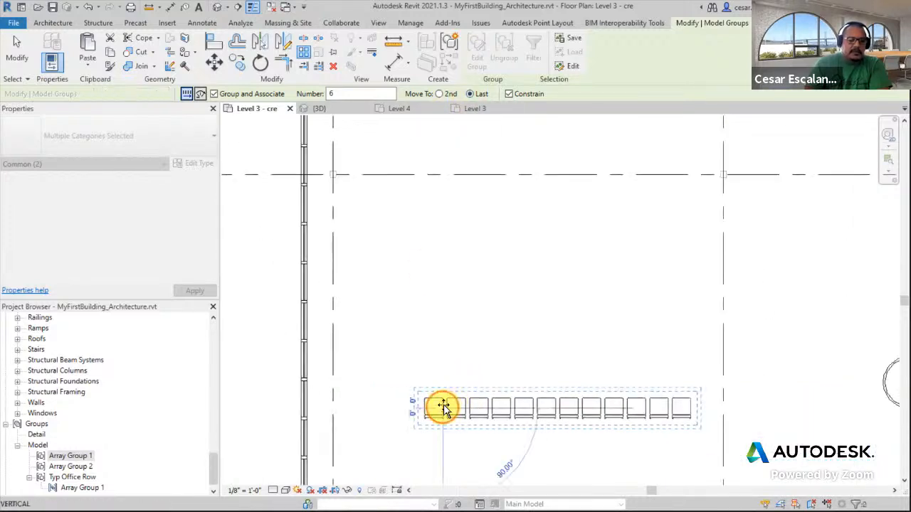
{"action": "left_click", "coordinate": [446, 206]}
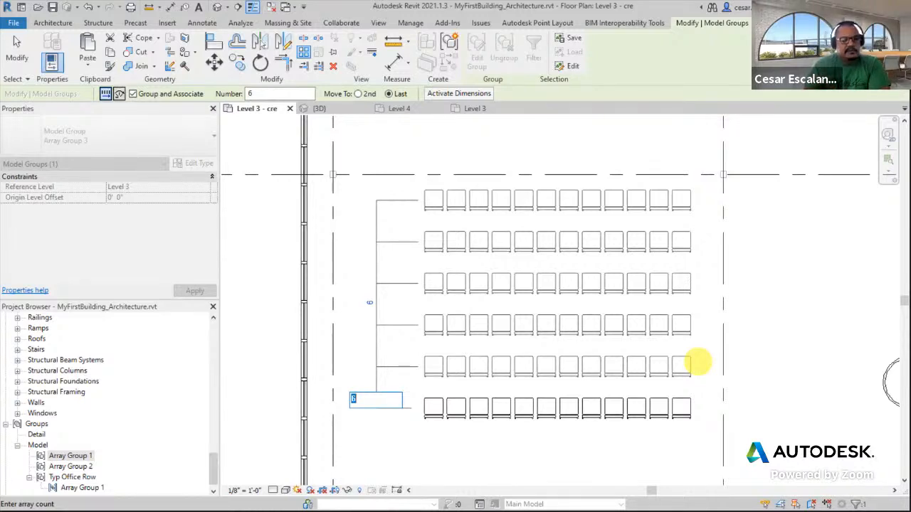
{"action": "left_click", "coordinate": [531, 454]}
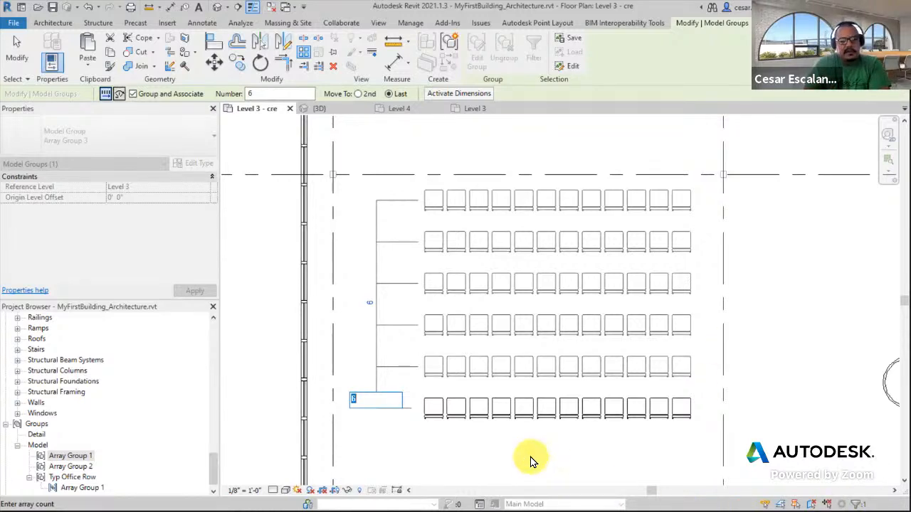
{"action": "left_click", "coordinate": [615, 476]}
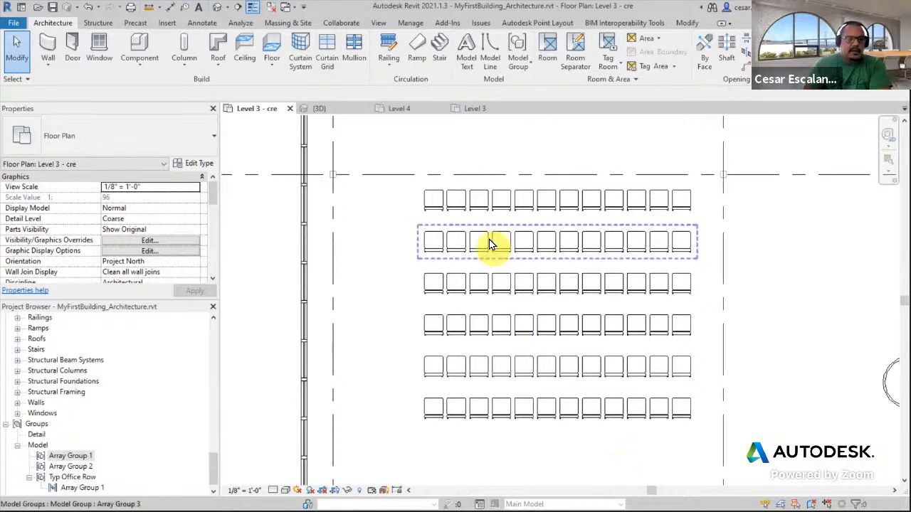
Change the chair row array's count to 8
{"action": "left_click", "coordinate": [482, 191]}
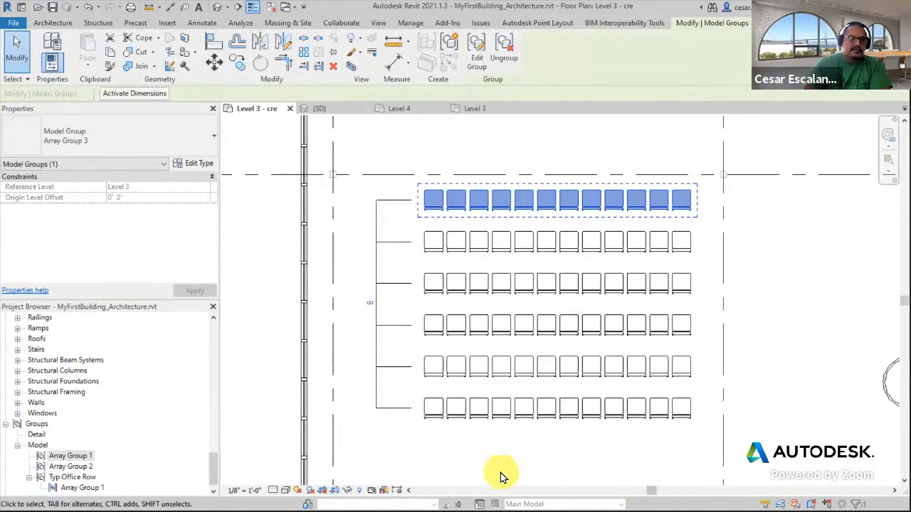
{"action": "left_click", "coordinate": [371, 306]}
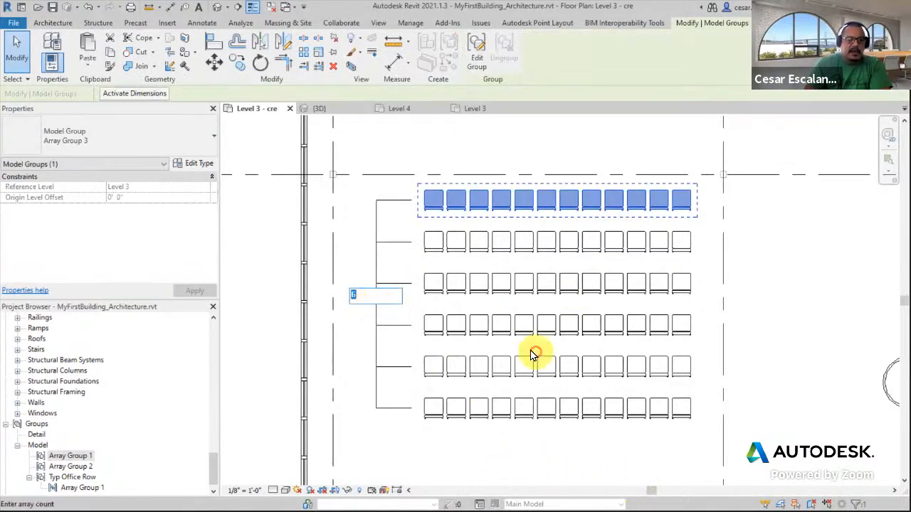
{"action": "key", "text": "Return"}
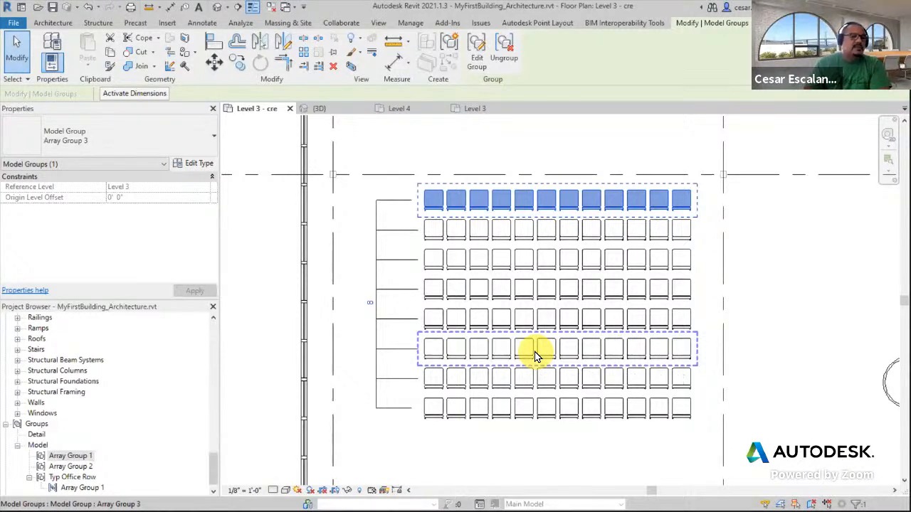
{"action": "left_click", "coordinate": [523, 459]}
Move the top chair row upward to widen the spacing of the row array
{"action": "mouse_move", "coordinate": [545, 427]}
{"action": "middle_mouse_down"}
{"action": "mouse_move", "coordinate": [553, 475]}
{"action": "mouse_move", "coordinate": [553, 356]}
{"action": "mouse_move", "coordinate": [555, 420]}
{"action": "middle_mouse_up"}
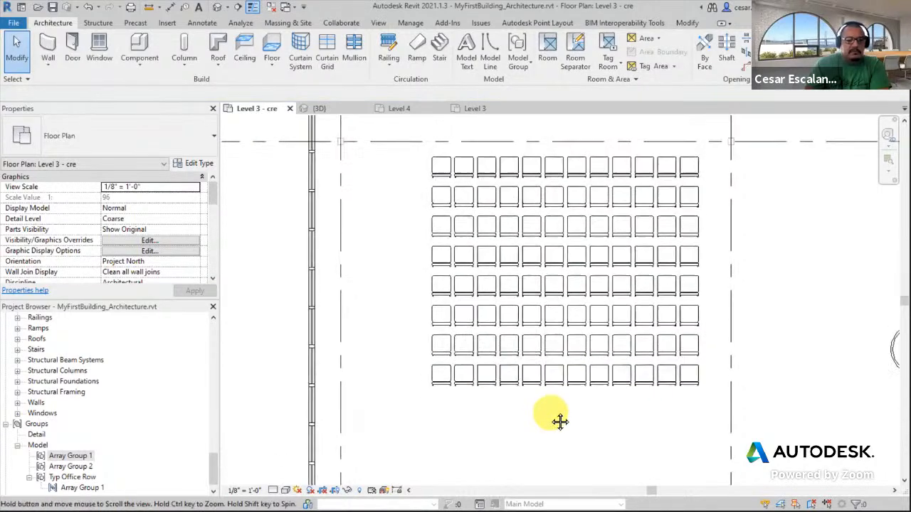
{"action": "left_click", "coordinate": [473, 167]}
{"action": "middle_click_drag", "start_coordinate": [541, 169], "coordinate": [519, 249]}
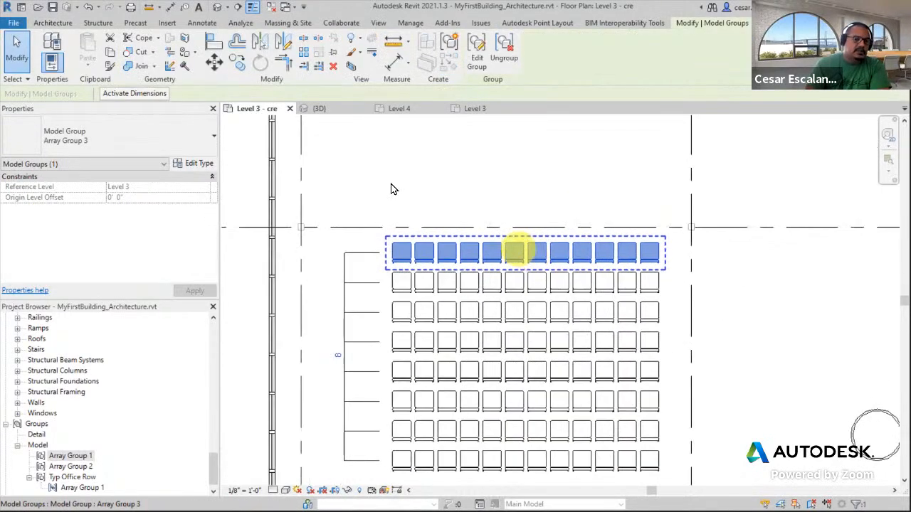
{"action": "left_click", "coordinate": [216, 64]}
{"action": "left_click", "coordinate": [655, 252]}
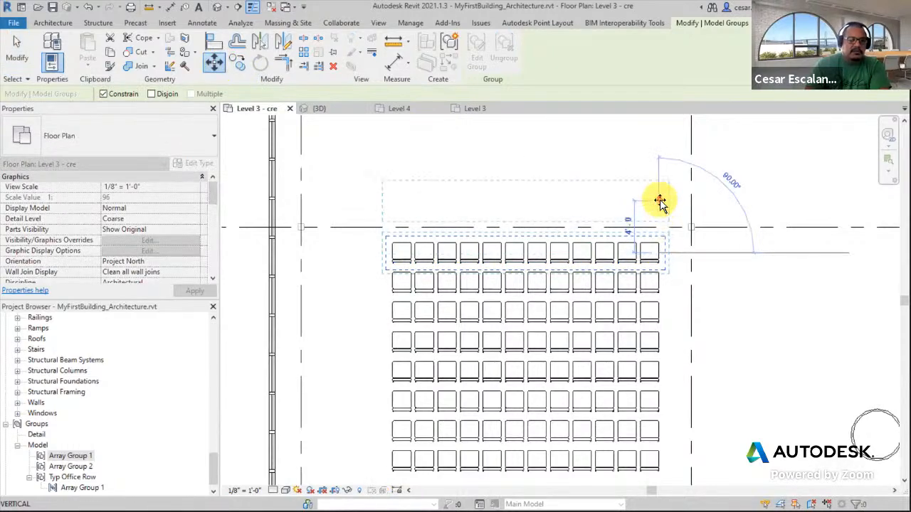
{"action": "left_click", "coordinate": [674, 240]}
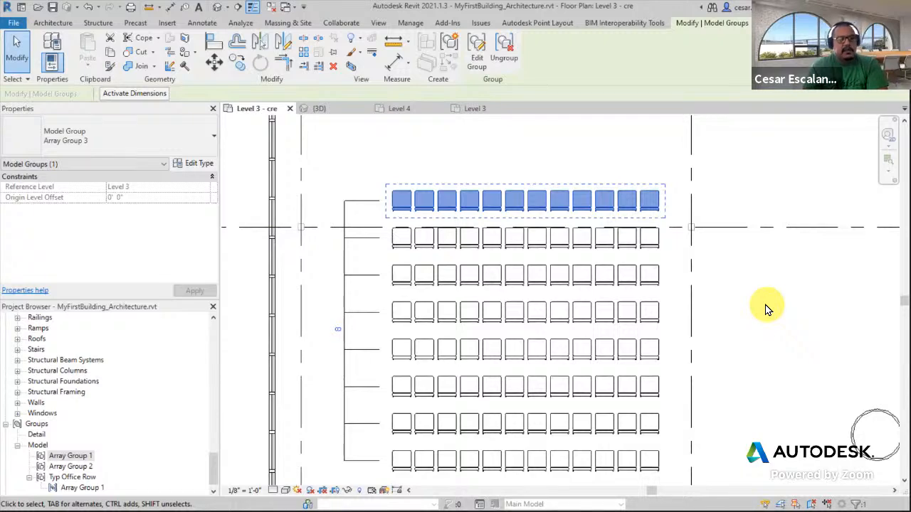
Move the second chair of the bottom row slightly to the right
{"action": "left_click", "coordinate": [756, 357]}
{"action": "middle_click_drag", "start_coordinate": [722, 376], "coordinate": [742, 295]}
{"action": "scroll", "coordinate": [468, 401], "scroll_direction": "up", "scroll_amount": 2}
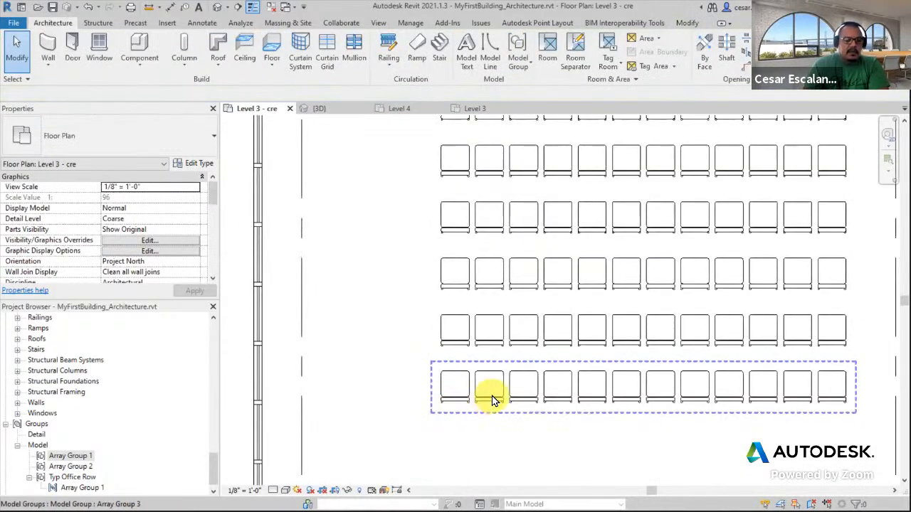
{"action": "left_click", "coordinate": [490, 399]}
{"action": "left_click", "coordinate": [494, 422]}
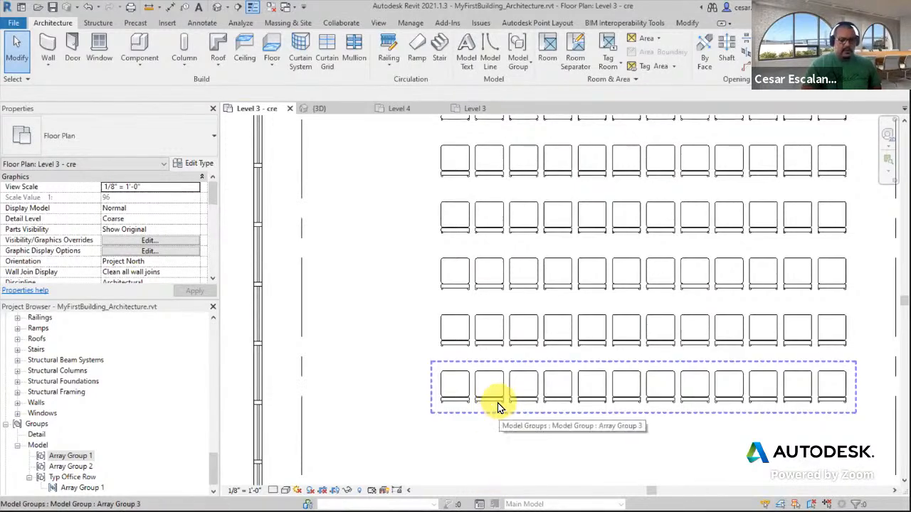
{"action": "key", "text": "Tab"}
{"action": "left_click", "coordinate": [494, 403]}
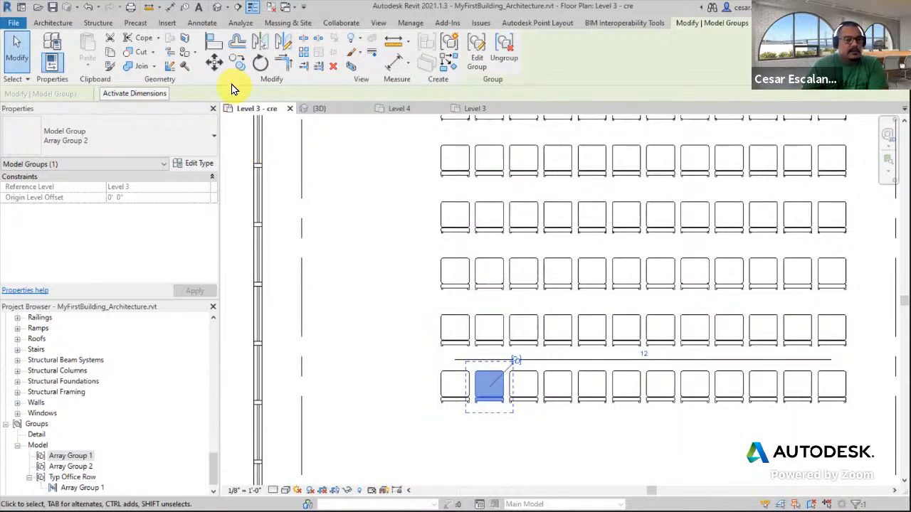
{"action": "left_click", "coordinate": [215, 64]}
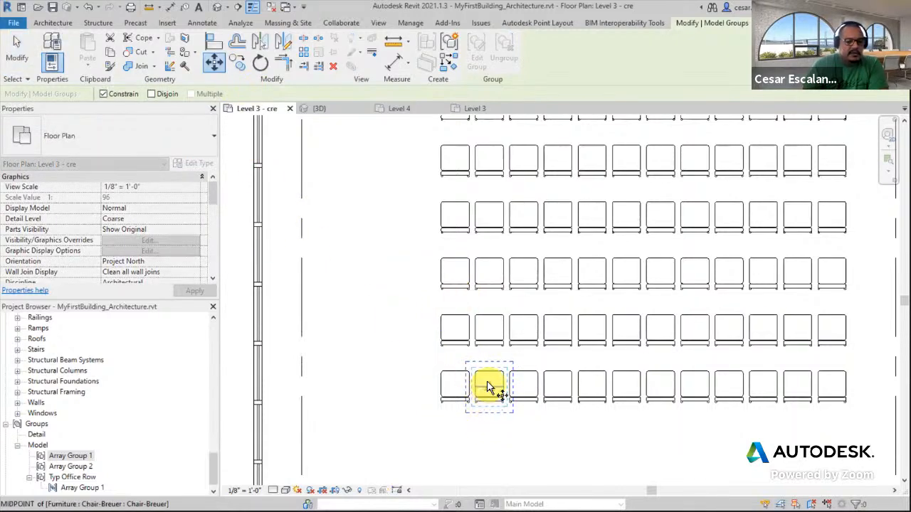
{"action": "left_click", "coordinate": [489, 385]}
{"action": "scroll", "coordinate": [491, 384], "scroll_direction": "up", "scroll_amount": 3}
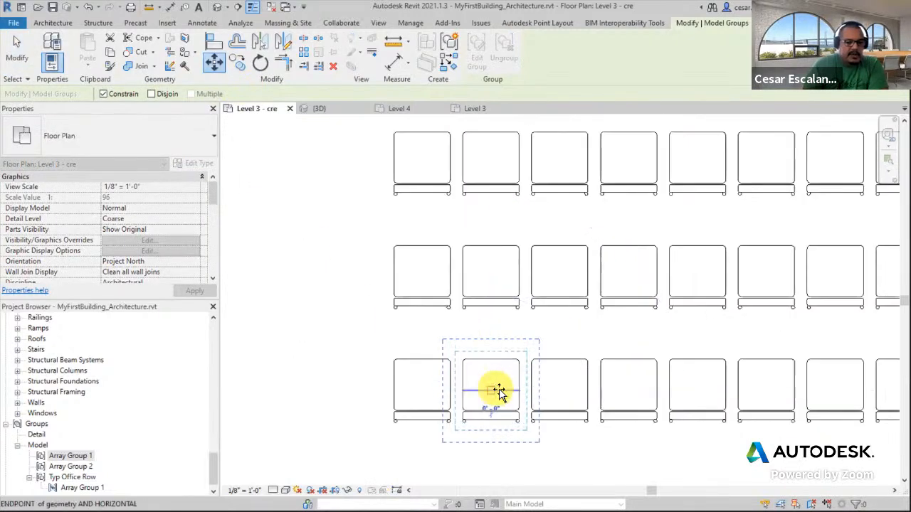
{"action": "left_click", "coordinate": [533, 393]}
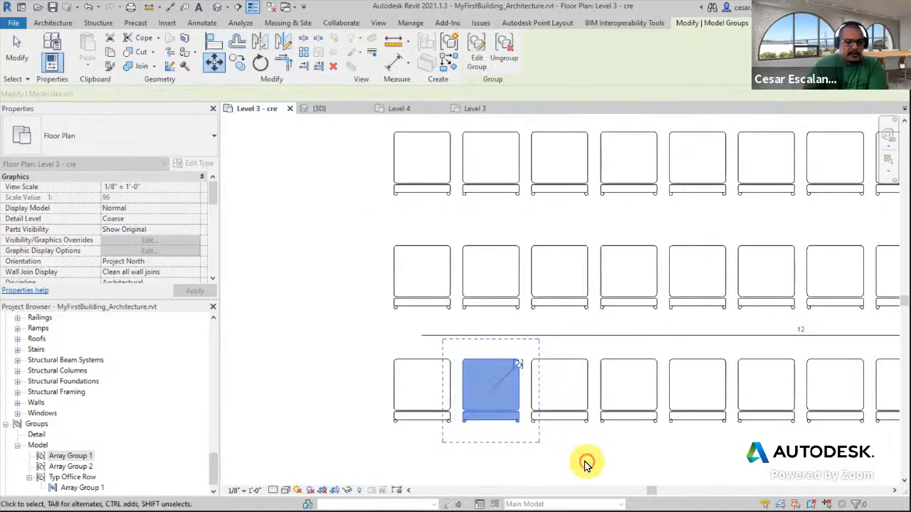
{"action": "scroll", "coordinate": [555, 426], "scroll_direction": "down", "scroll_amount": 3}
{"action": "left_click", "coordinate": [539, 439]}
{"action": "scroll", "coordinate": [539, 439], "scroll_direction": "up", "scroll_amount": 3}
{"action": "key", "text": "Tab"}
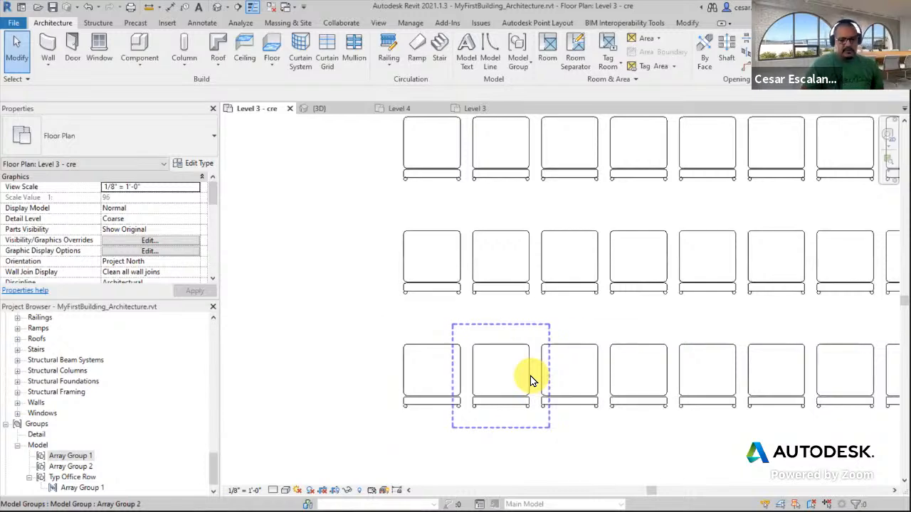
{"action": "left_click", "coordinate": [529, 376]}
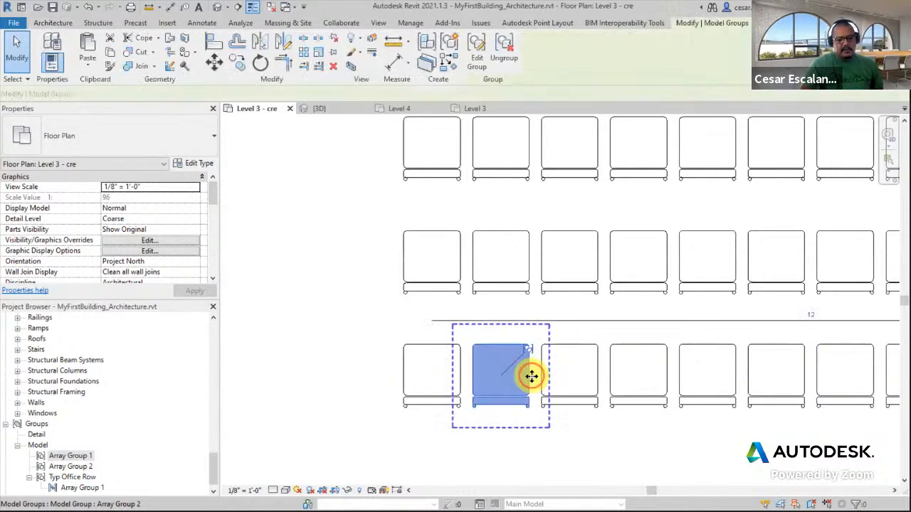
{"action": "left_click", "coordinate": [213, 62]}
{"action": "scroll", "coordinate": [452, 377], "scroll_direction": "up", "scroll_amount": 1}
{"action": "scroll", "coordinate": [456, 375], "scroll_direction": "up", "scroll_amount": 2}
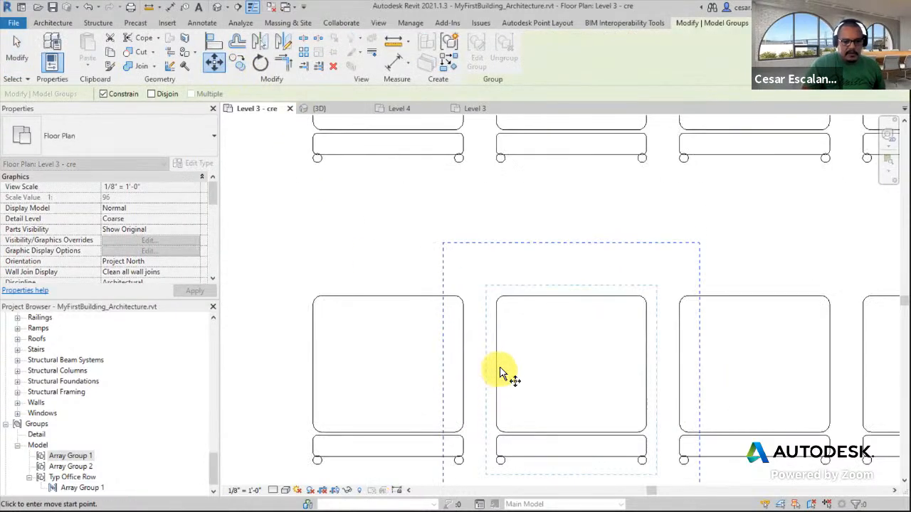
{"action": "left_click", "coordinate": [495, 376]}
{"action": "key", "text": "Escape"}
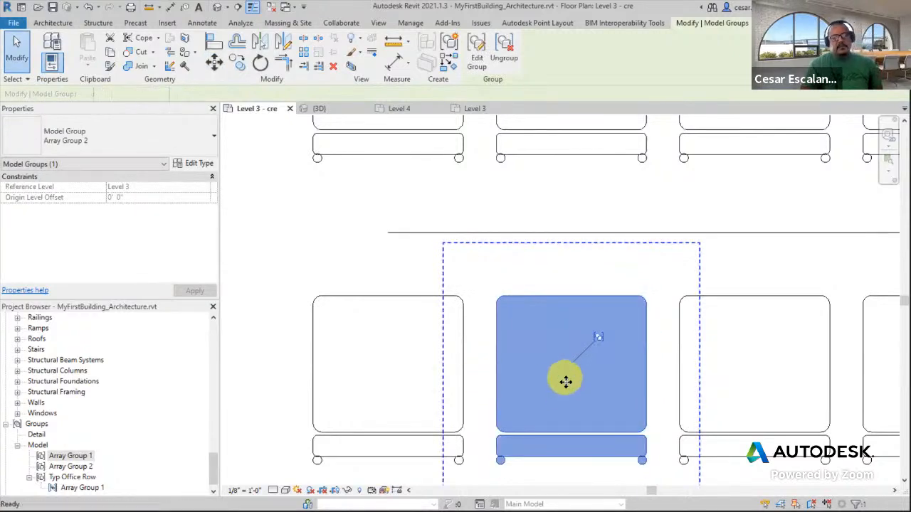
{"action": "key", "text": "Escape"}
Examine the arrayed chair rows within the Level 3 floor plan
{"action": "scroll", "coordinate": [562, 392], "scroll_direction": "down", "scroll_amount": 6}
{"action": "scroll", "coordinate": [562, 395], "scroll_direction": "down", "scroll_amount": 5}
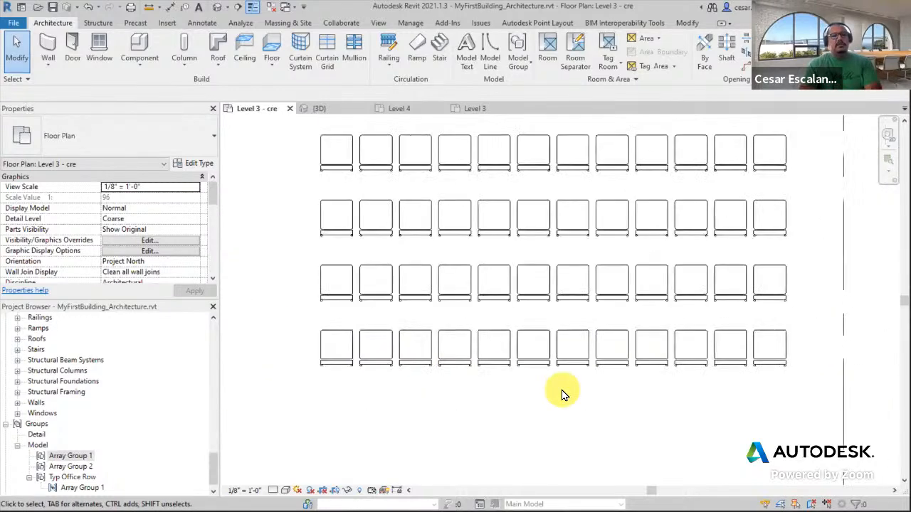
{"action": "middle_click_drag", "start_coordinate": [596, 410], "coordinate": [559, 461]}
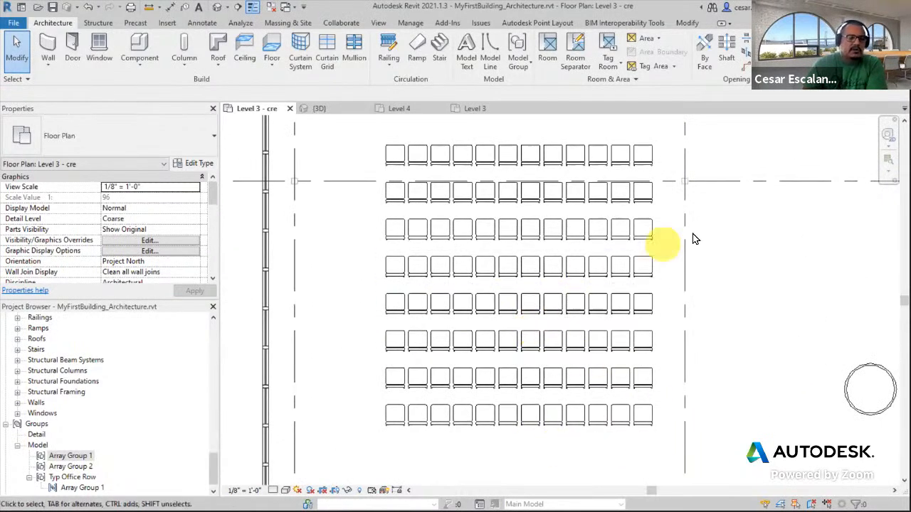
{"action": "middle_click_drag", "start_coordinate": [585, 339], "coordinate": [596, 374]}
{"action": "left_click", "coordinate": [523, 182]}
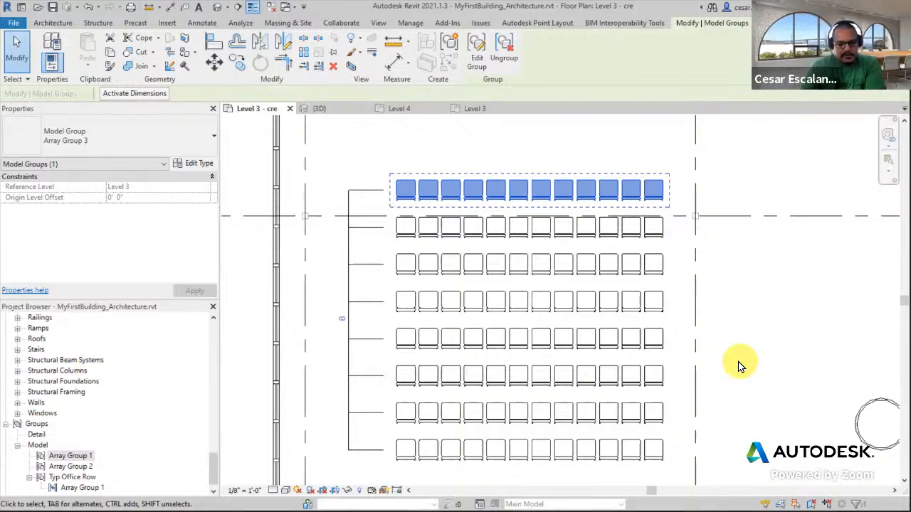
{"action": "left_click", "coordinate": [740, 385]}
{"action": "scroll", "coordinate": [740, 382], "scroll_direction": "down", "scroll_amount": 2}
{"action": "middle_click_drag", "start_coordinate": [777, 348], "coordinate": [695, 357]}
{"action": "scroll", "coordinate": [701, 364], "scroll_direction": "up", "scroll_amount": 3}
{"action": "scroll", "coordinate": [701, 365], "scroll_direction": "down", "scroll_amount": 3}
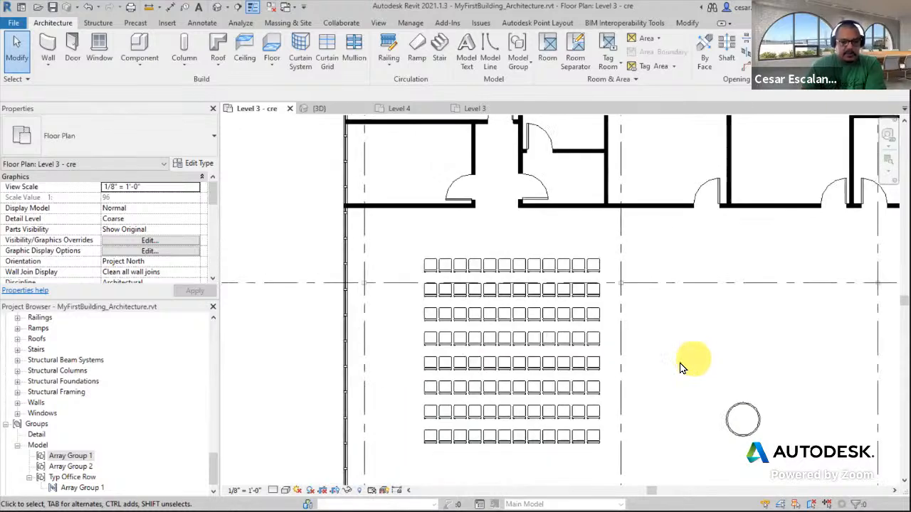
{"action": "middle_click_drag", "start_coordinate": [689, 365], "coordinate": [627, 342]}
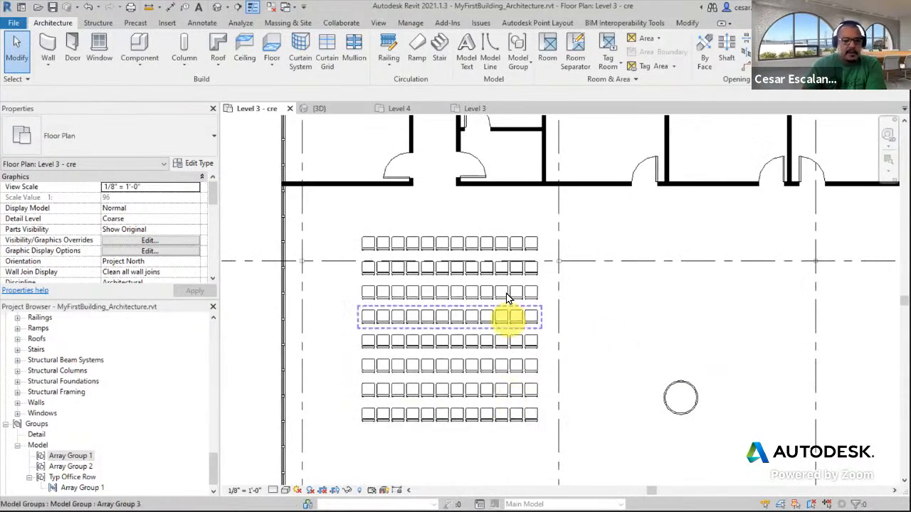
Select all eight chair row groups and nudge them slightly to the right
{"action": "scroll", "coordinate": [543, 275], "scroll_direction": "down", "scroll_amount": 2}
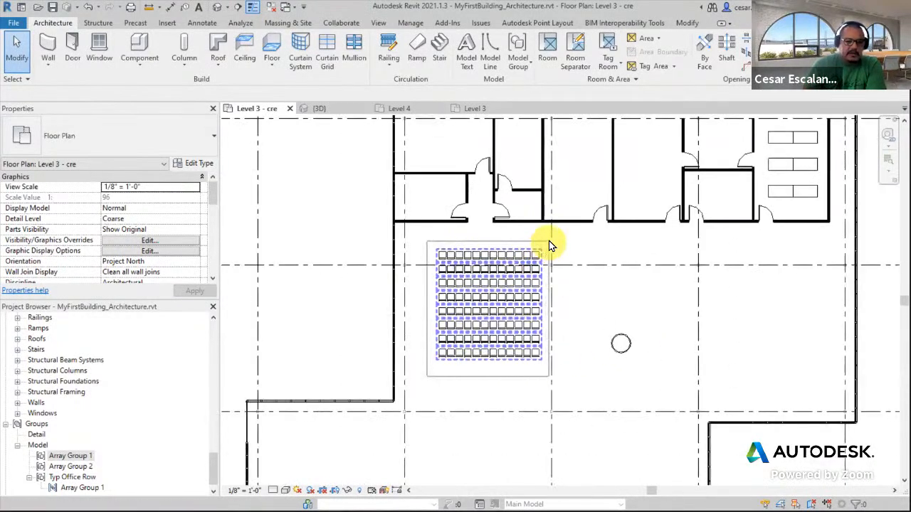
{"action": "left_click", "coordinate": [530, 256]}
{"action": "left_click_drag", "start_coordinate": [530, 256], "coordinate": [701, 29]}
{"action": "left_click_drag", "start_coordinate": [601, 88], "coordinate": [724, 179]}
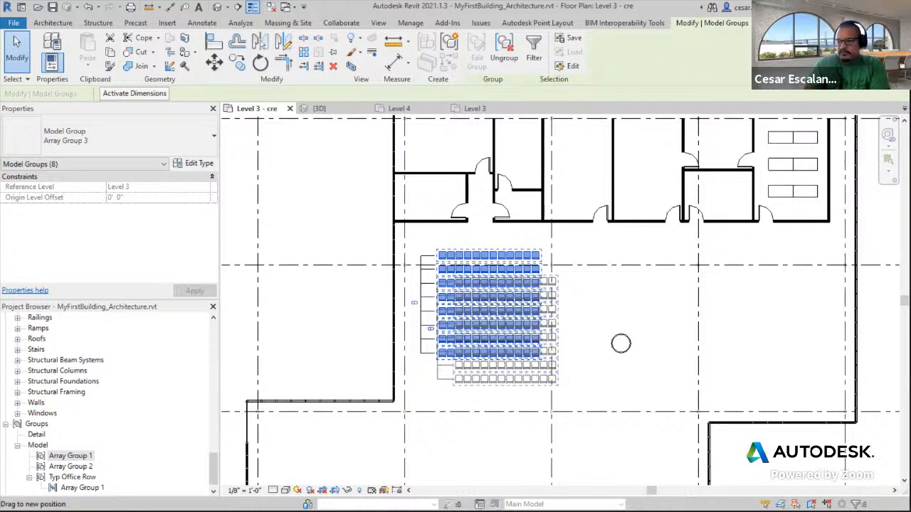
{"action": "left_click_drag", "start_coordinate": [504, 353], "coordinate": [505, 352]}
{"action": "key", "text": "Right"}
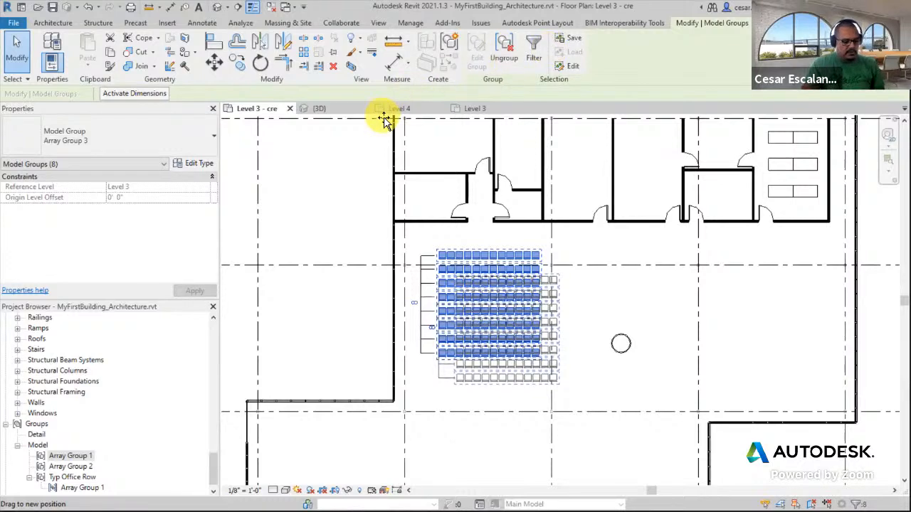
{"action": "left_click", "coordinate": [612, 351]}
{"action": "scroll", "coordinate": [655, 307], "scroll_direction": "down", "scroll_amount": 2}
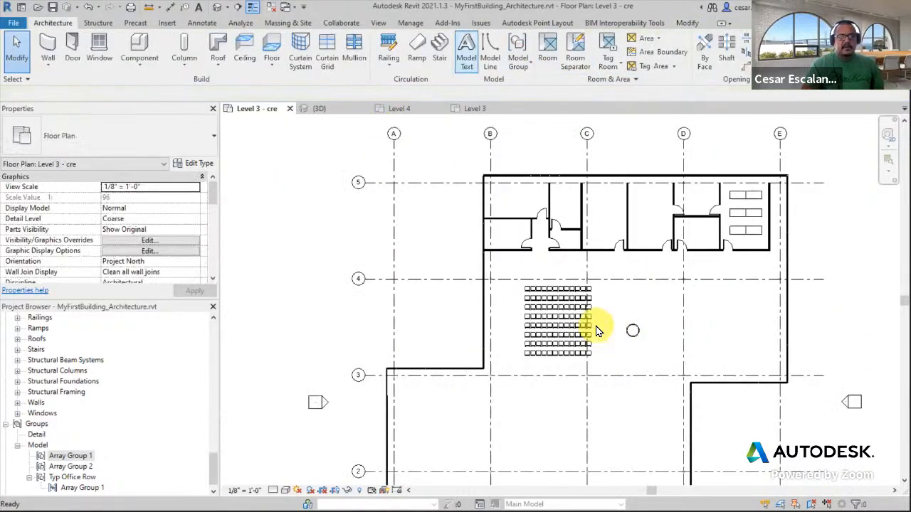
Move the round 48" table to about 12'-6" below the upper grid line and 8'-6" from the right grid line
{"action": "scroll", "coordinate": [577, 320], "scroll_direction": "up", "scroll_amount": 3}
{"action": "scroll", "coordinate": [581, 321], "scroll_direction": "down", "scroll_amount": 2}
{"action": "middle_click_drag", "start_coordinate": [586, 321], "coordinate": [390, 245]}
{"action": "scroll", "coordinate": [434, 278], "scroll_direction": "up", "scroll_amount": 2}
{"action": "middle_click_drag", "start_coordinate": [433, 271], "coordinate": [623, 242]}
{"action": "scroll", "coordinate": [611, 320], "scroll_direction": "up", "scroll_amount": 2}
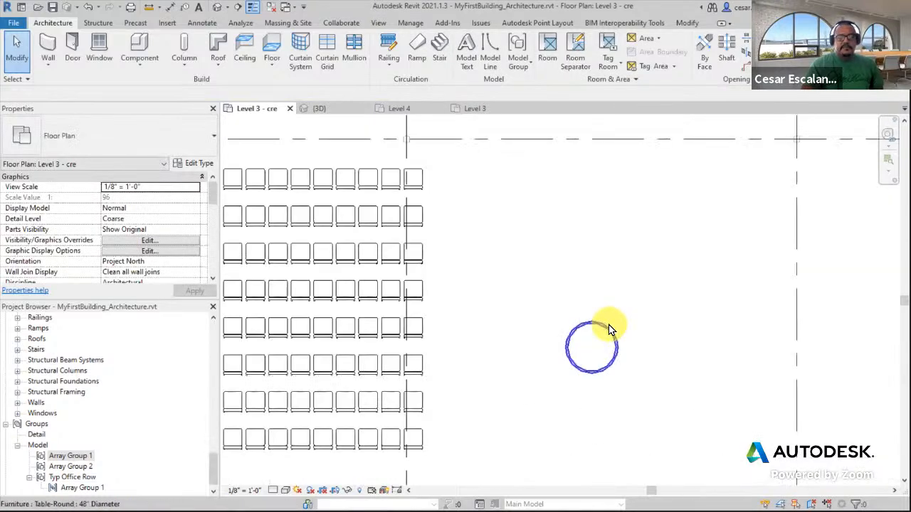
{"action": "left_click", "coordinate": [609, 330]}
{"action": "middle_click_drag", "start_coordinate": [685, 278], "coordinate": [767, 278]}
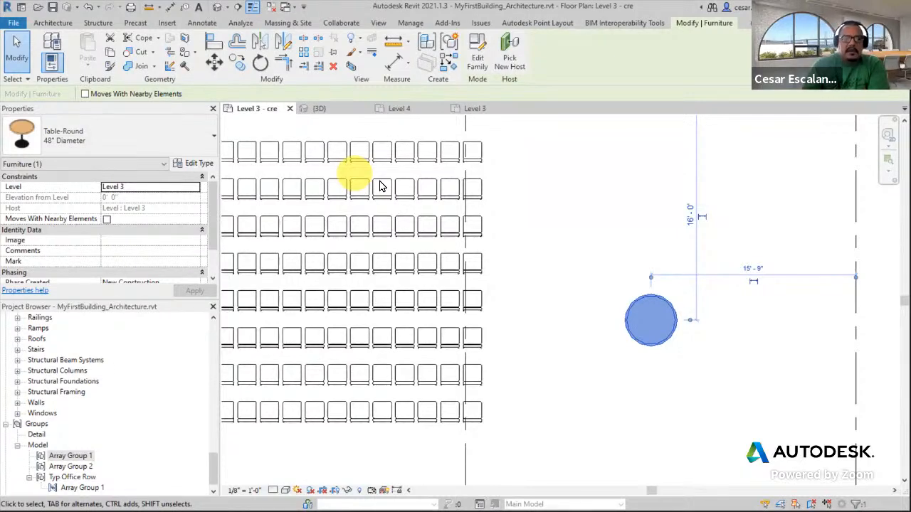
{"action": "middle_click_drag", "start_coordinate": [593, 248], "coordinate": [592, 275]}
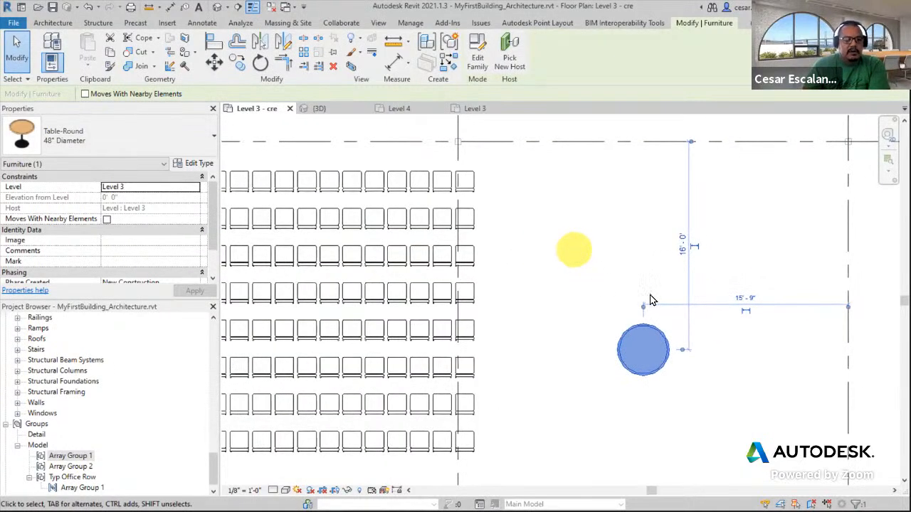
{"action": "middle_click_drag", "start_coordinate": [657, 299], "coordinate": [619, 314]}
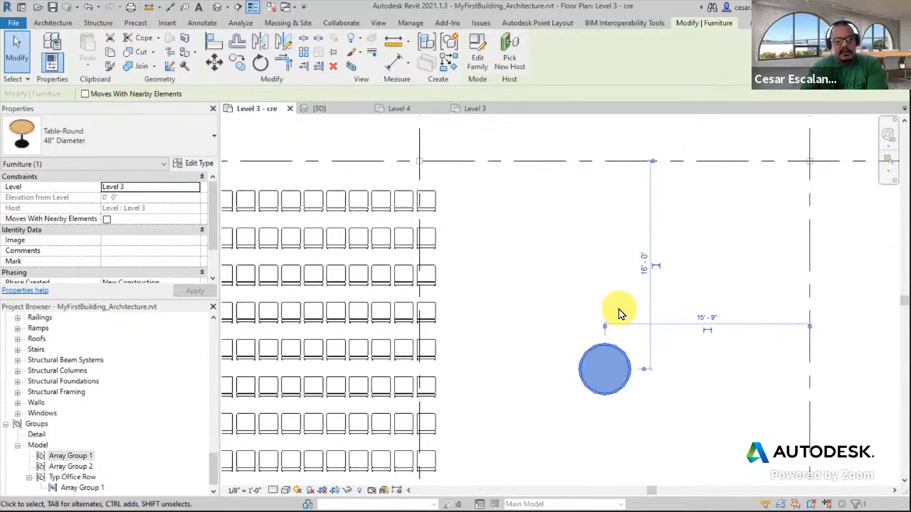
{"action": "left_click_drag", "start_coordinate": [620, 358], "coordinate": [721, 311]}
{"action": "middle_click_drag", "start_coordinate": [722, 358], "coordinate": [568, 406]}
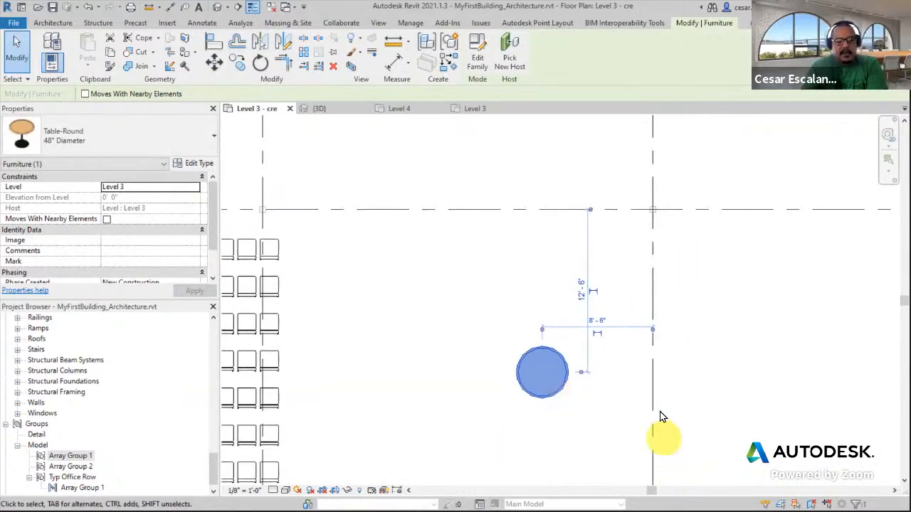
{"action": "middle_click_drag", "start_coordinate": [579, 325], "coordinate": [714, 246]}
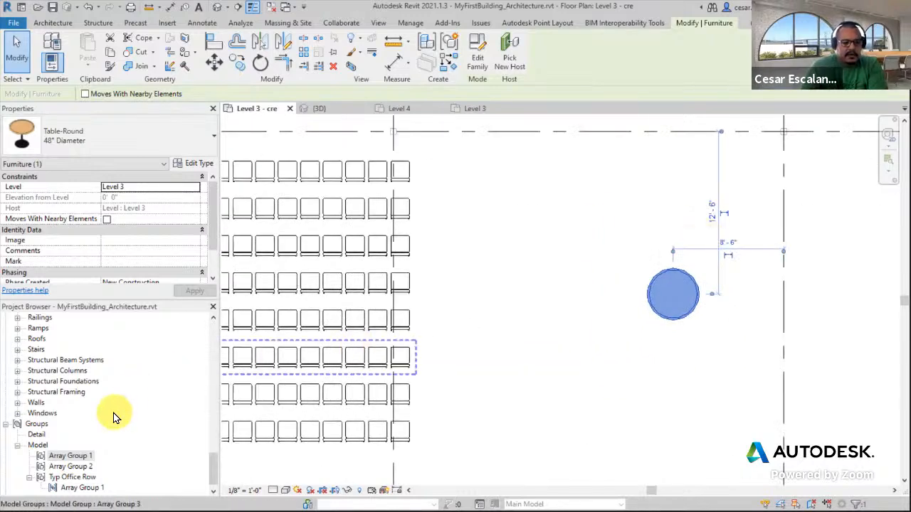
Place a Chair-Breuer chair from the project browser's Furniture families just below the round table
{"action": "scroll", "coordinate": [114, 419], "scroll_direction": "down", "scroll_amount": 1}
{"action": "scroll", "coordinate": [114, 419], "scroll_direction": "up", "scroll_amount": 4}
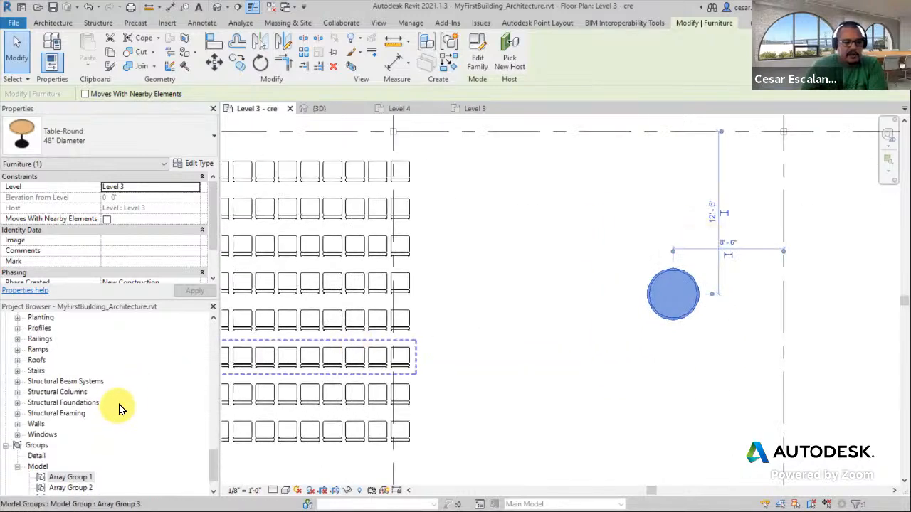
{"action": "left_click_drag", "start_coordinate": [217, 448], "coordinate": [199, 380]}
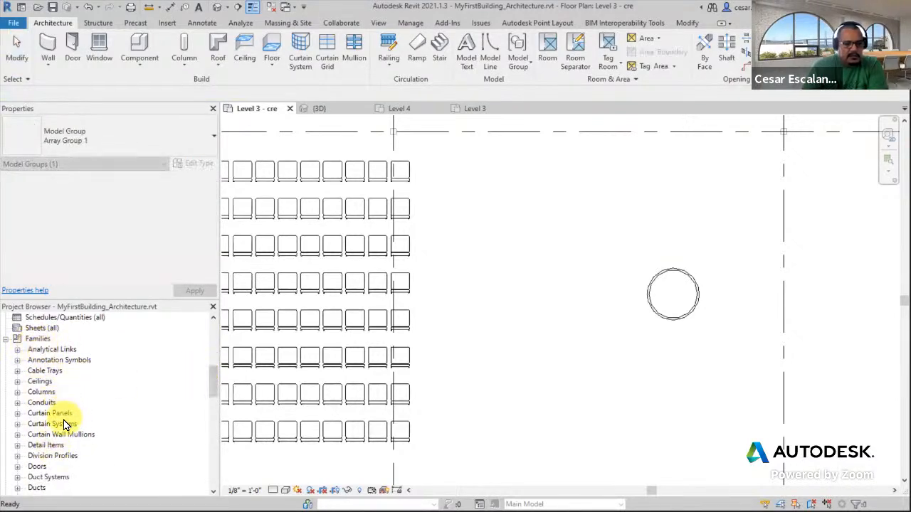
{"action": "scroll", "coordinate": [62, 434], "scroll_direction": "down", "scroll_amount": 1}
{"action": "scroll", "coordinate": [64, 432], "scroll_direction": "down", "scroll_amount": 1}
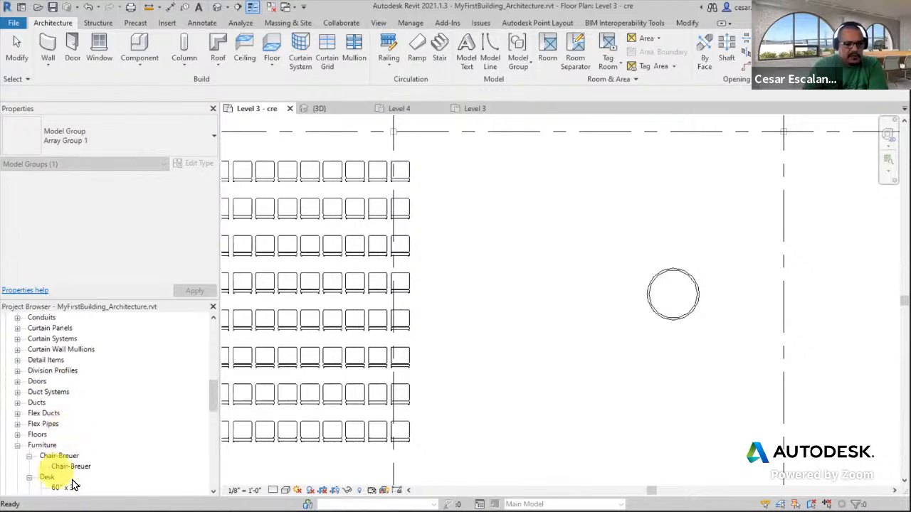
{"action": "left_click", "coordinate": [78, 469]}
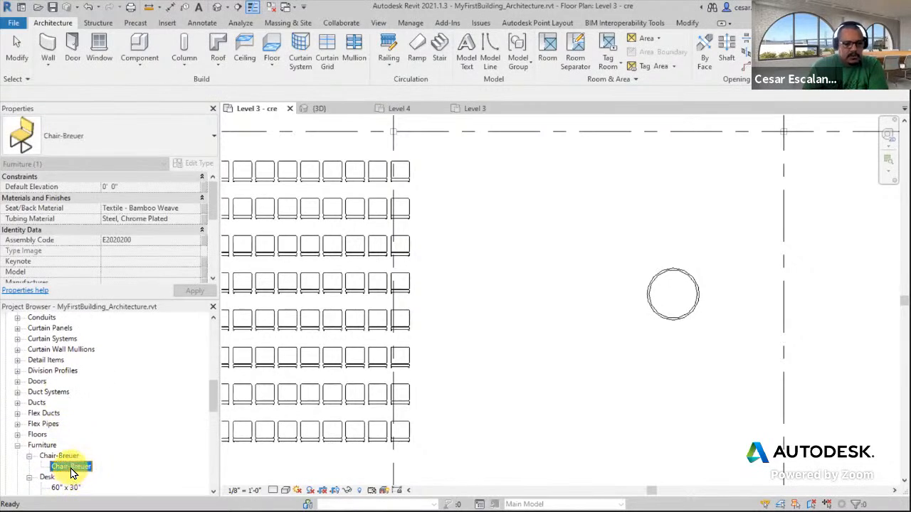
{"action": "left_click_drag", "start_coordinate": [71, 466], "coordinate": [671, 341]}
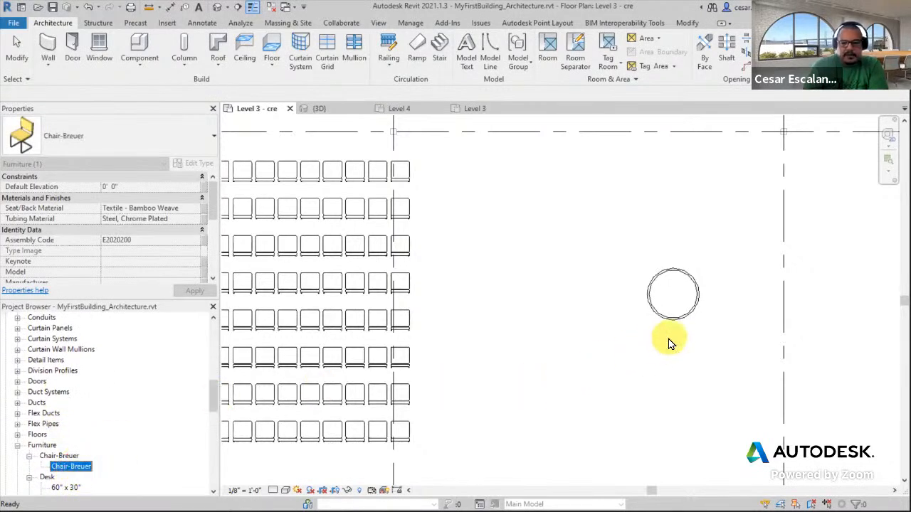
{"action": "scroll", "coordinate": [672, 341], "scroll_direction": "up", "scroll_amount": 2}
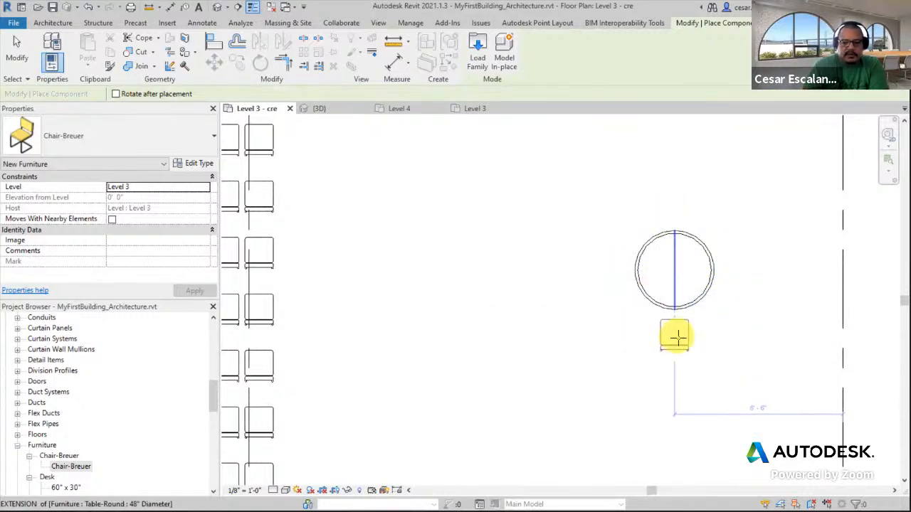
{"action": "left_click", "coordinate": [676, 344]}
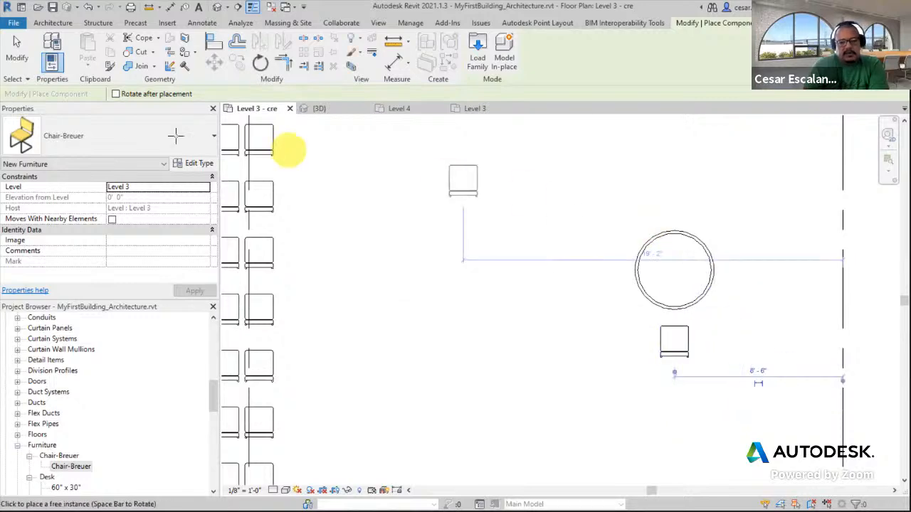
{"action": "left_click", "coordinate": [21, 57]}
{"action": "middle_click_drag", "start_coordinate": [583, 357], "coordinate": [437, 417]}
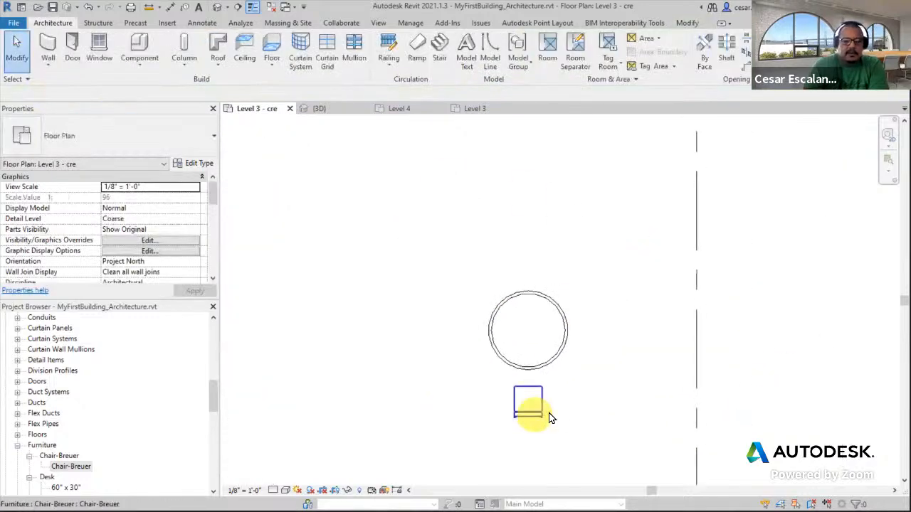
{"action": "left_click", "coordinate": [542, 404]}
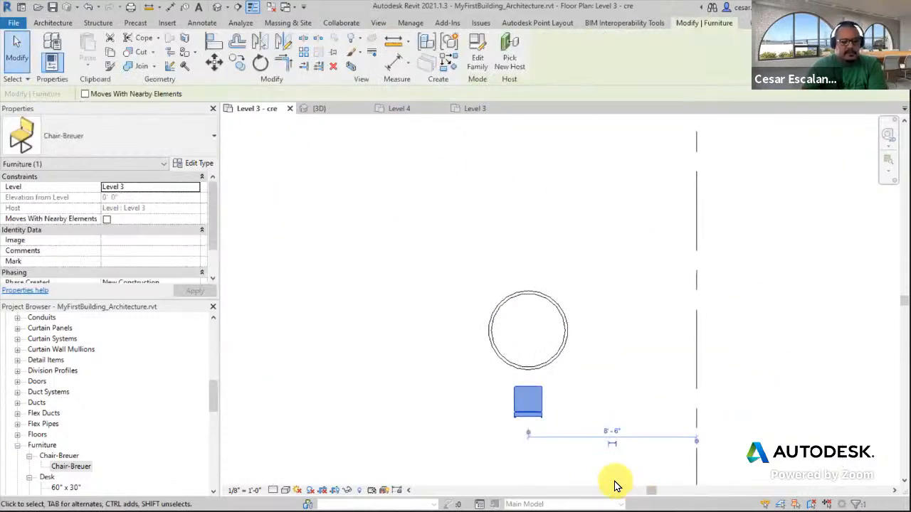
{"action": "left_click", "coordinate": [575, 392]}
{"action": "left_click", "coordinate": [543, 409]}
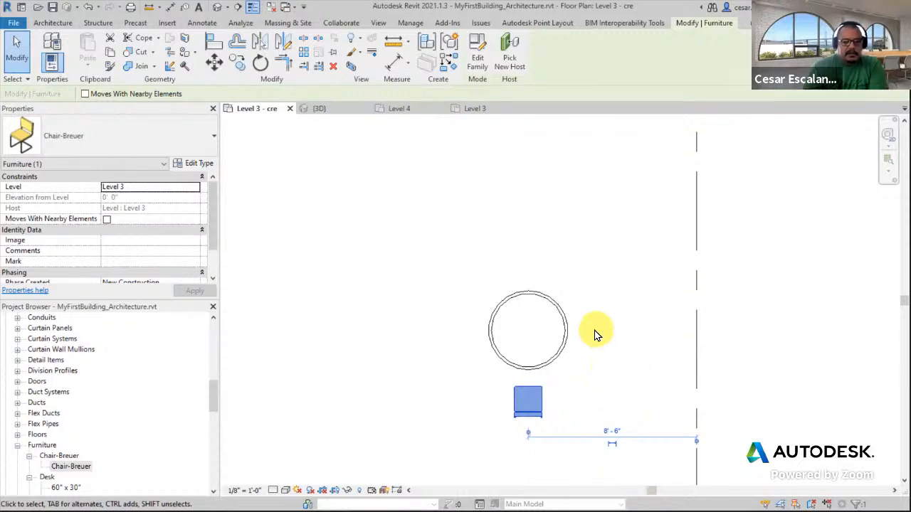
{"action": "left_click", "coordinate": [599, 356]}
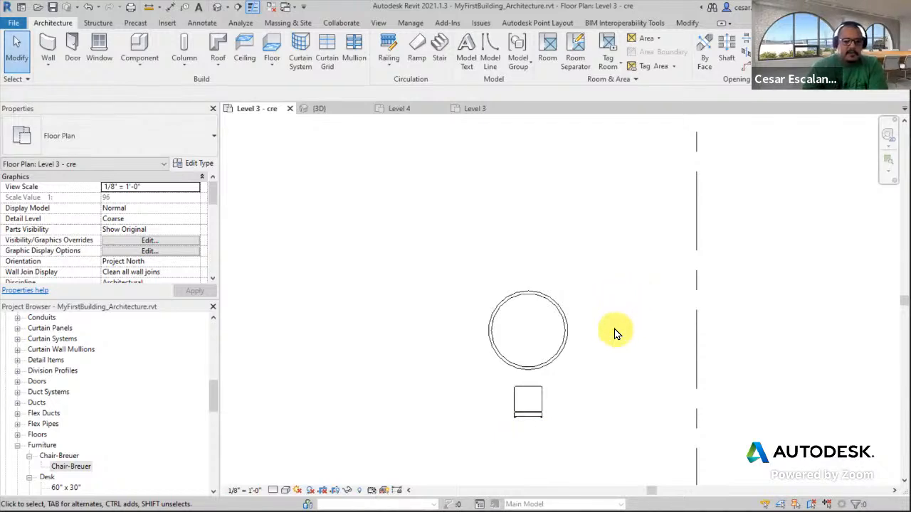
{"action": "left_click", "coordinate": [539, 410]}
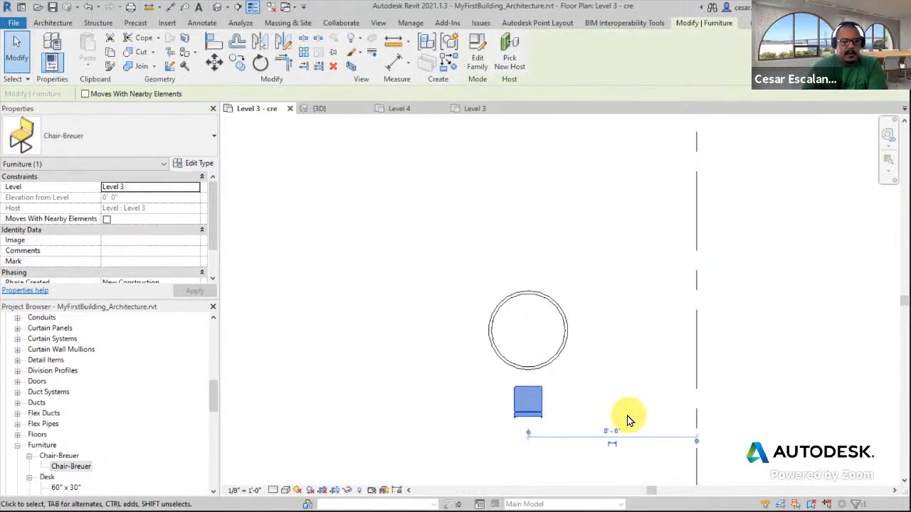
{"action": "left_click", "coordinate": [629, 400]}
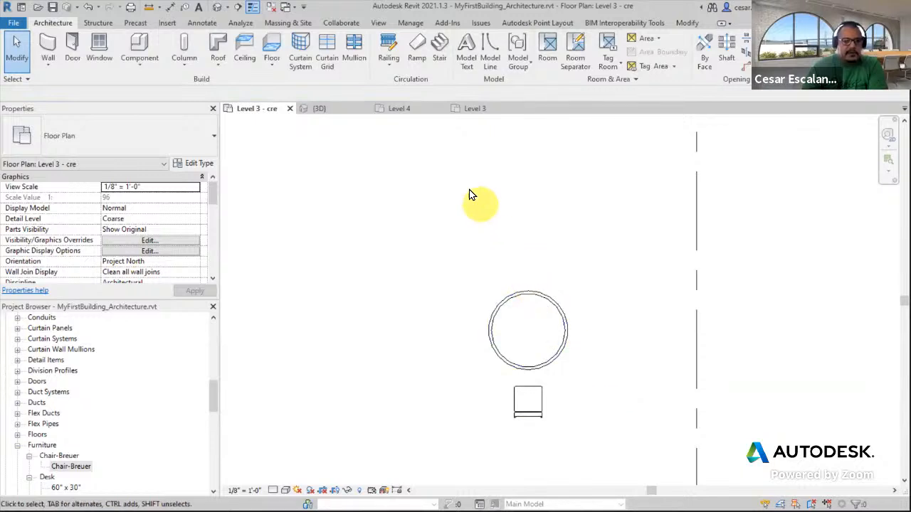
{"action": "left_click", "coordinate": [688, 24]}
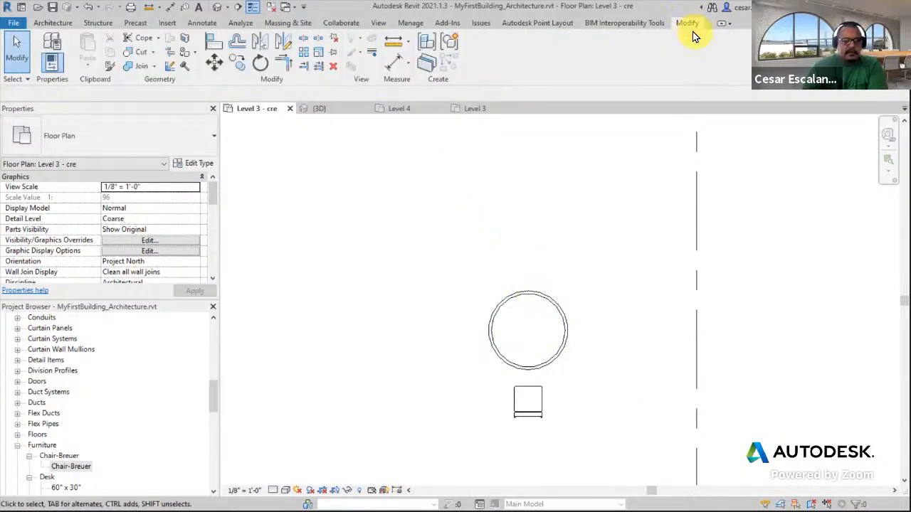
{"action": "left_click", "coordinate": [306, 57]}
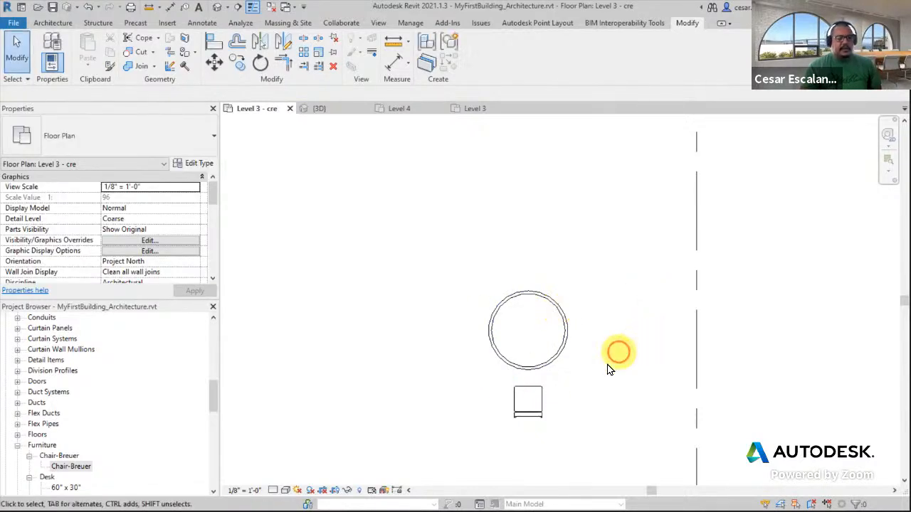
Start a radial array of the chair with 6 copies and choose to place a new rotation centre
{"action": "left_click", "coordinate": [540, 406]}
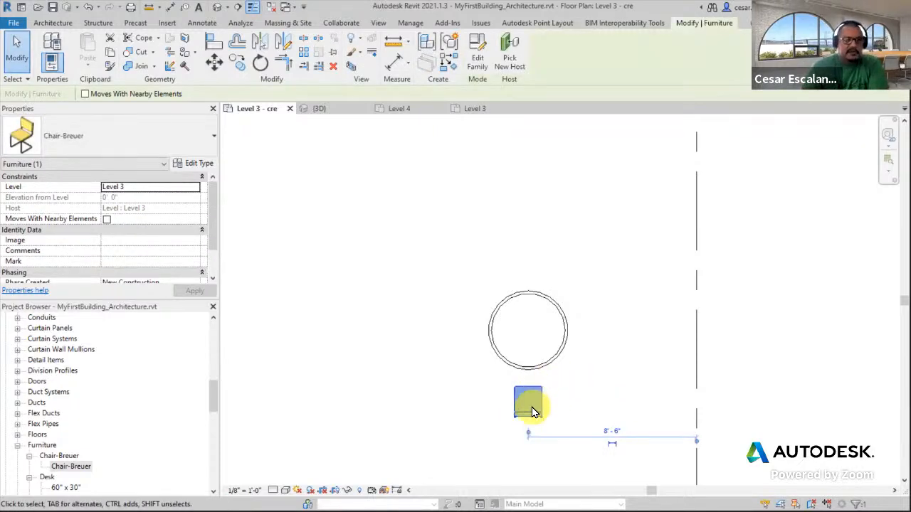
{"action": "left_click", "coordinate": [306, 60]}
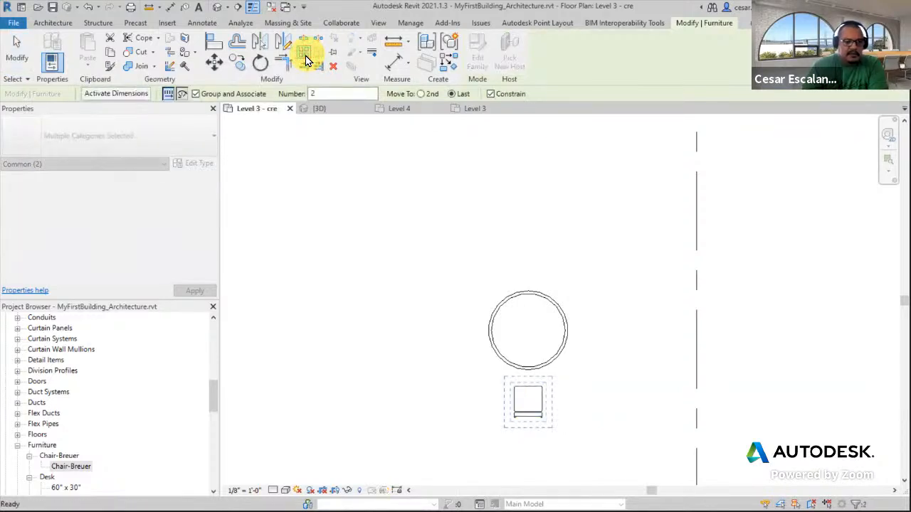
{"action": "left_click", "coordinate": [183, 96]}
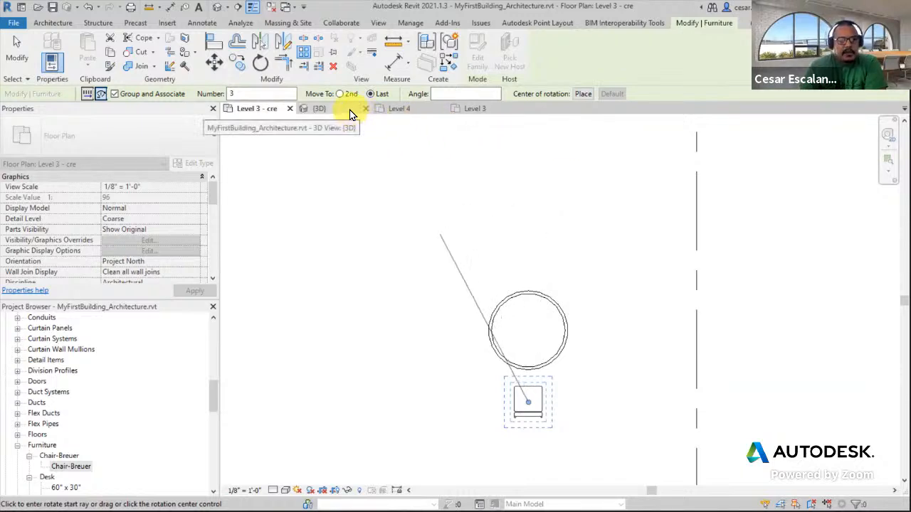
{"action": "double_click", "coordinate": [258, 96]}
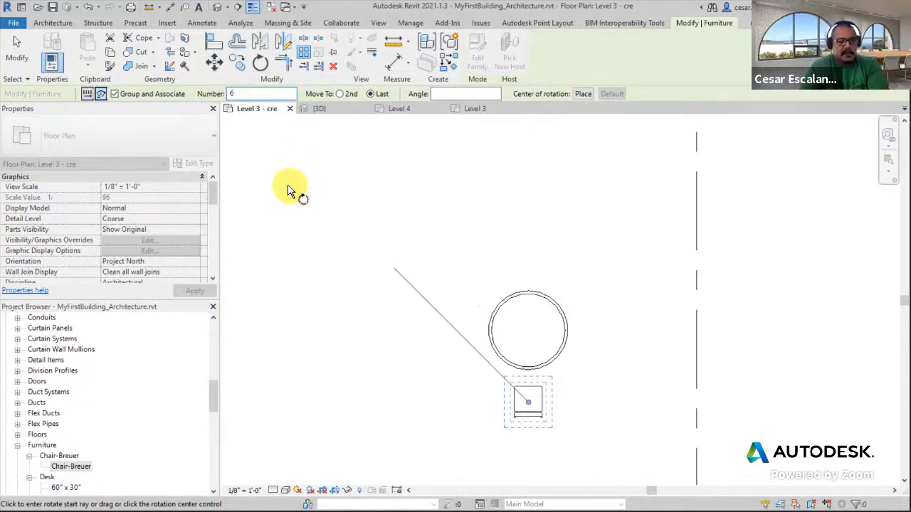
{"action": "left_click", "coordinate": [584, 96]}
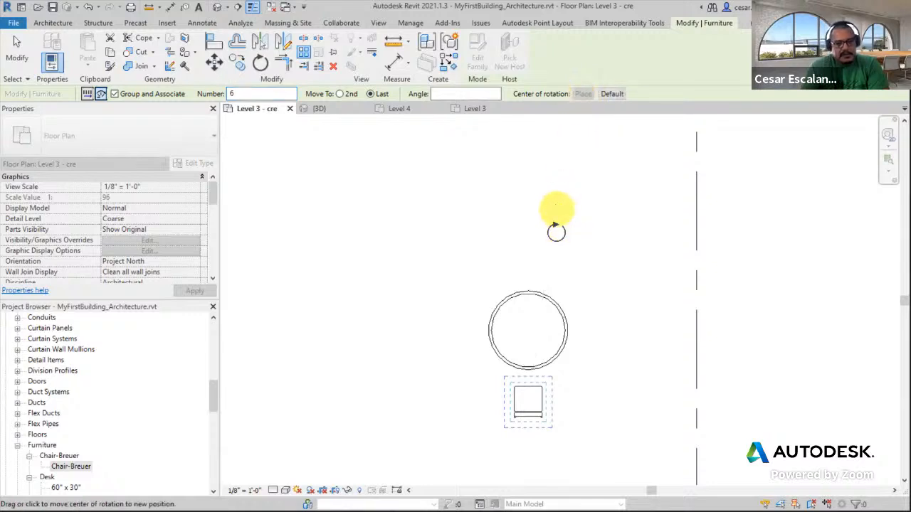
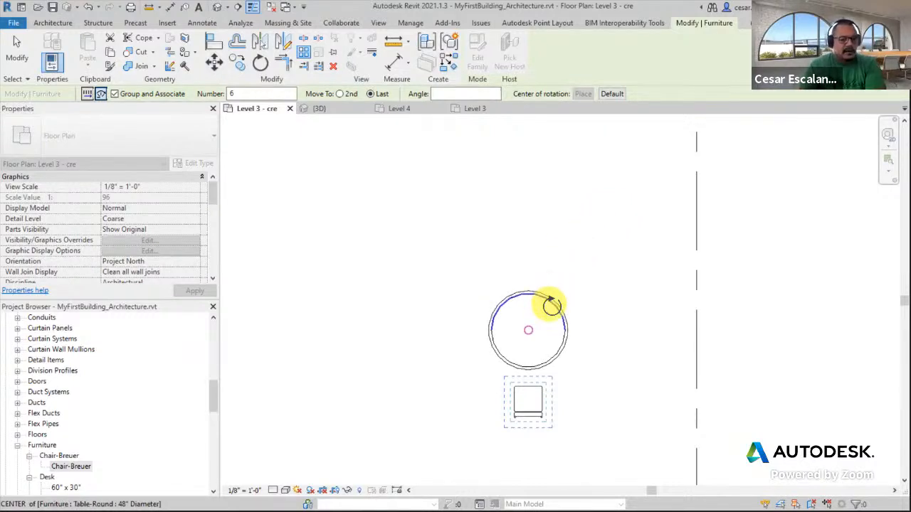
Try a radial array of six chairs about the table's centre over a partial angle, then undo it
{"action": "left_click", "coordinate": [552, 304]}
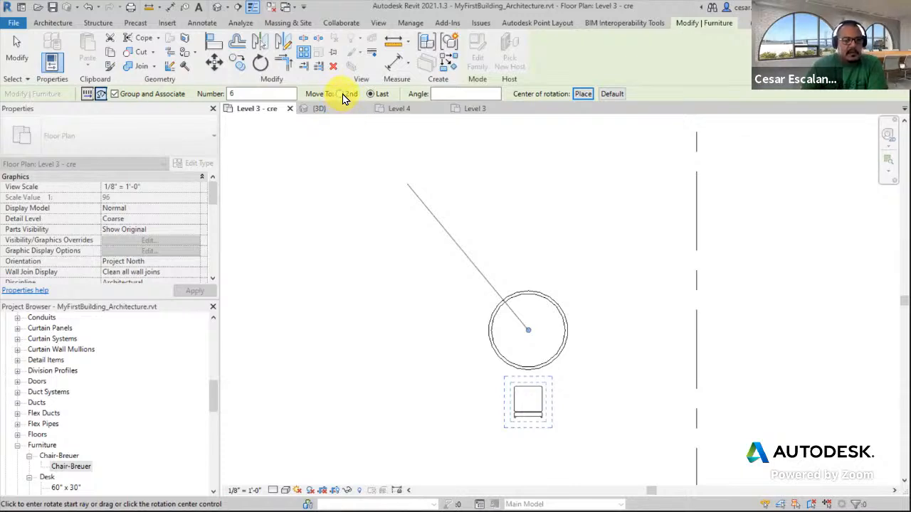
{"action": "left_click", "coordinate": [444, 93]}
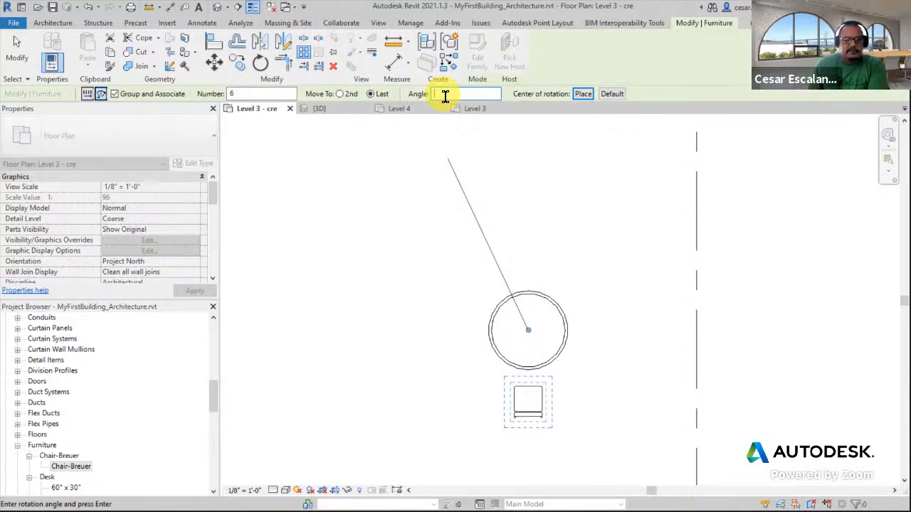
{"action": "type", "text": "1"}
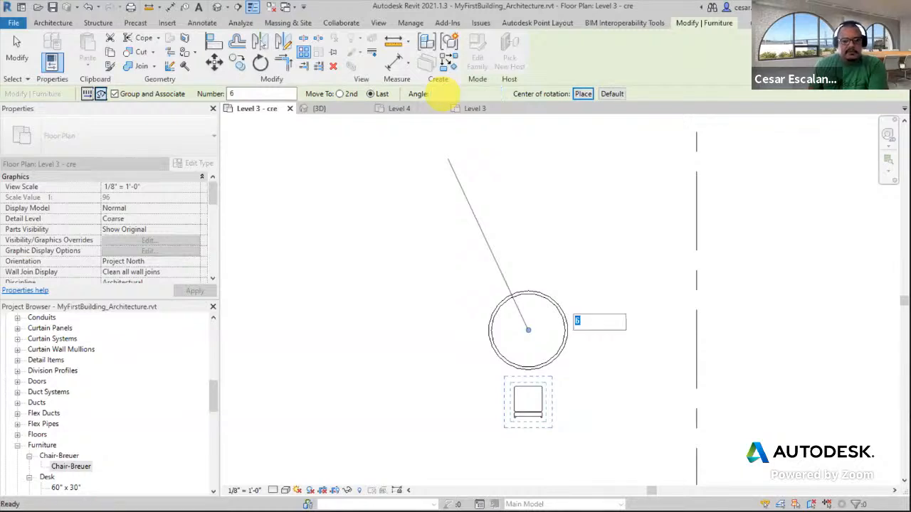
{"action": "key", "text": "Return"}
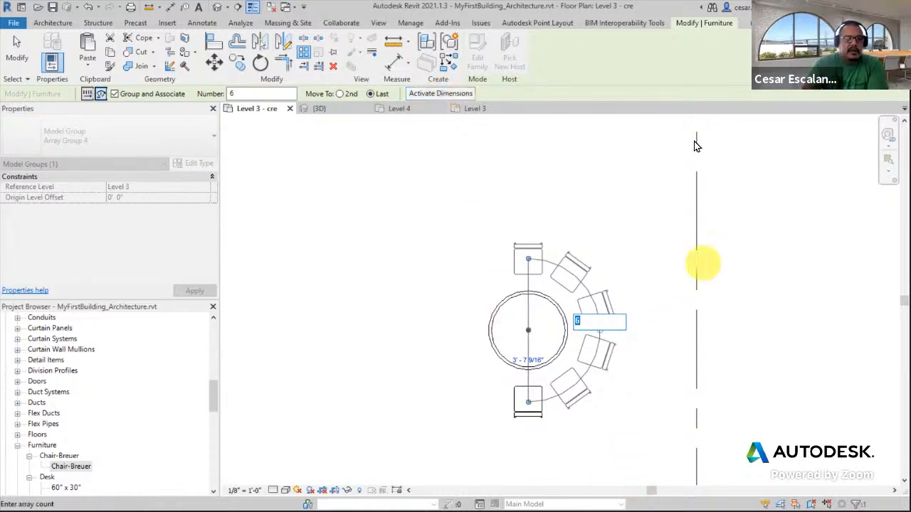
{"action": "scroll", "coordinate": [537, 204], "scroll_direction": "down", "scroll_amount": 2}
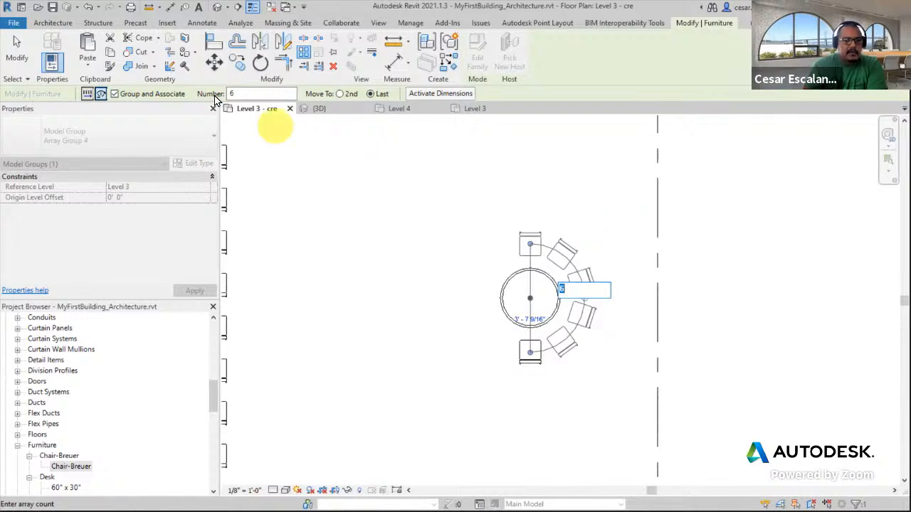
{"action": "left_click", "coordinate": [88, 9]}
{"action": "left_click", "coordinate": [87, 8]}
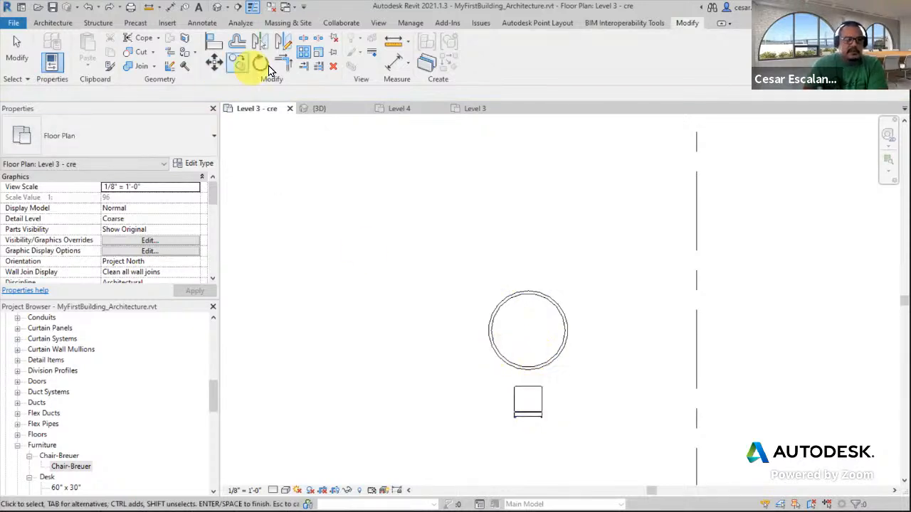
Radially array the chair around the round table's centre with 6 copies over an angle of 360°
{"action": "left_click", "coordinate": [541, 417]}
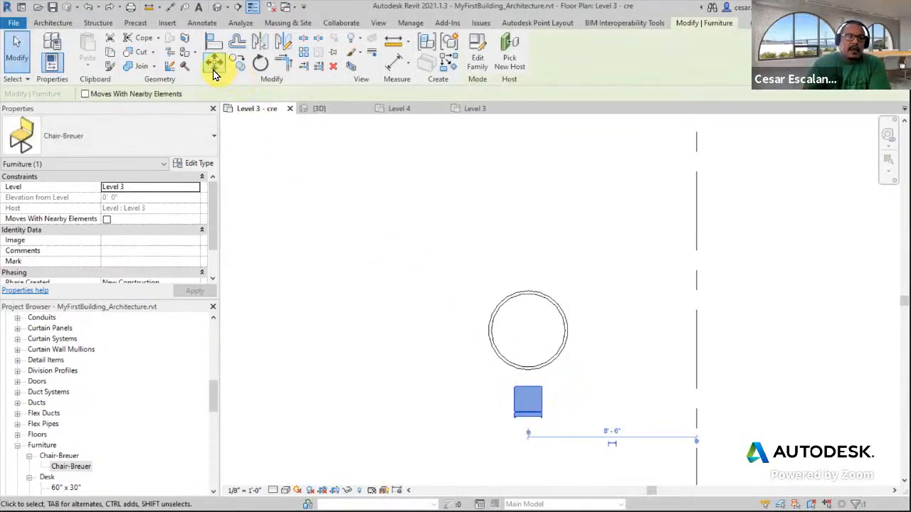
{"action": "left_click", "coordinate": [304, 58]}
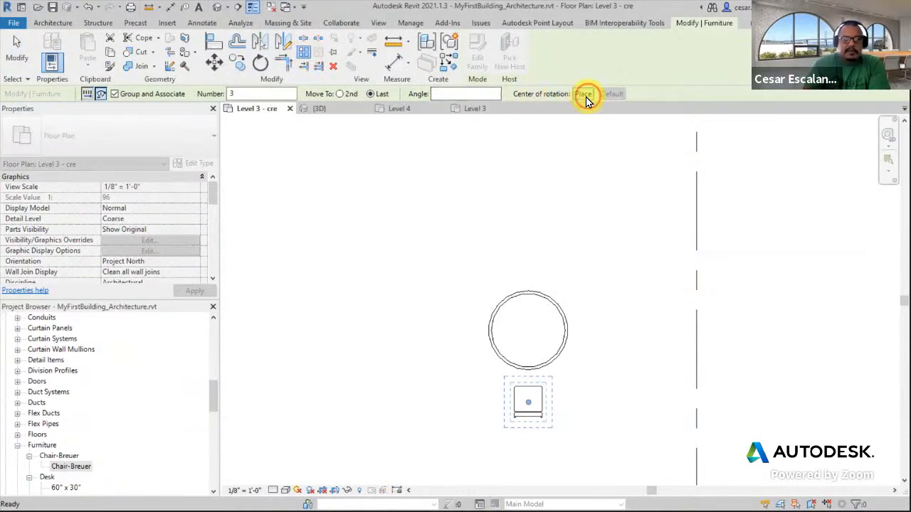
{"action": "left_click", "coordinate": [583, 94]}
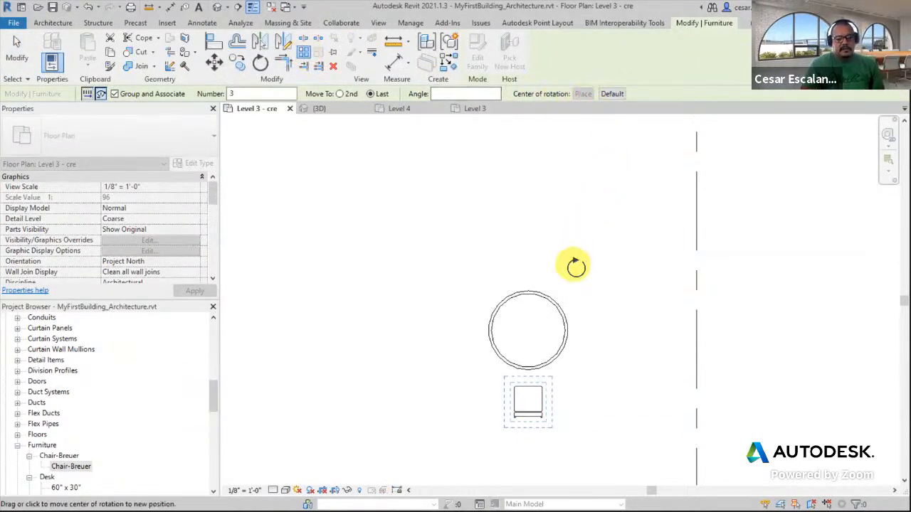
{"action": "left_click", "coordinate": [549, 306]}
{"action": "double_click", "coordinate": [256, 99]}
{"action": "type", "text": "6"}
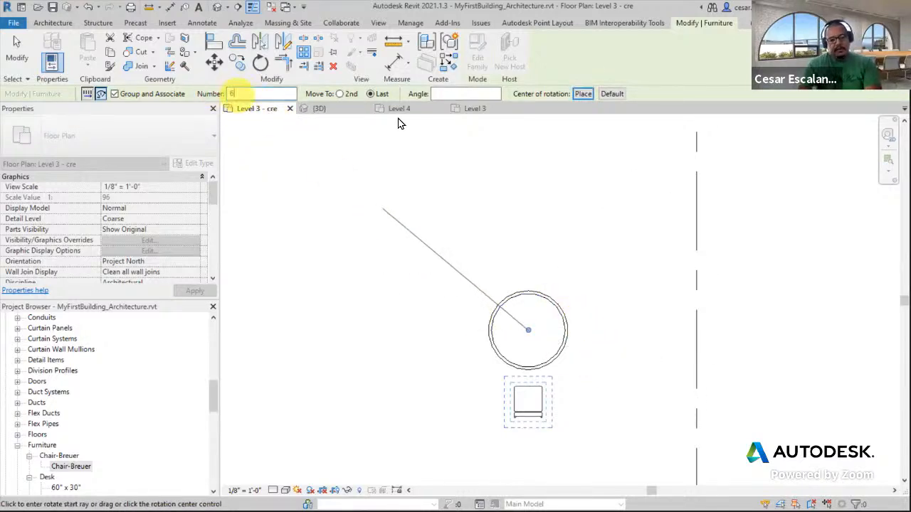
{"action": "left_click", "coordinate": [466, 97]}
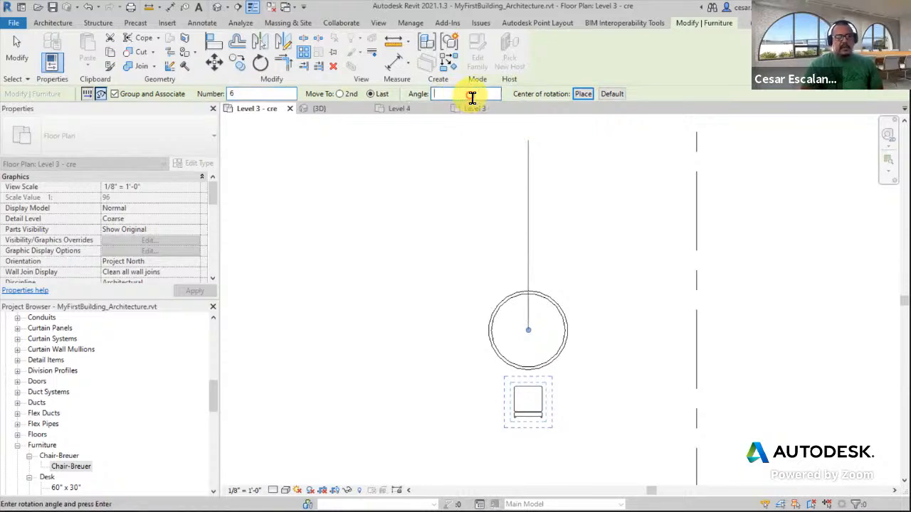
{"action": "type", "text": "360"}
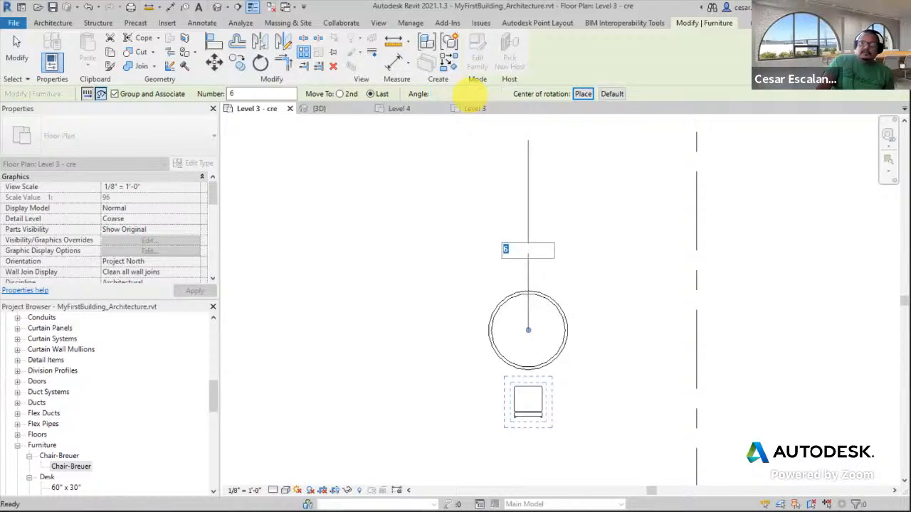
{"action": "key", "text": "Return"}
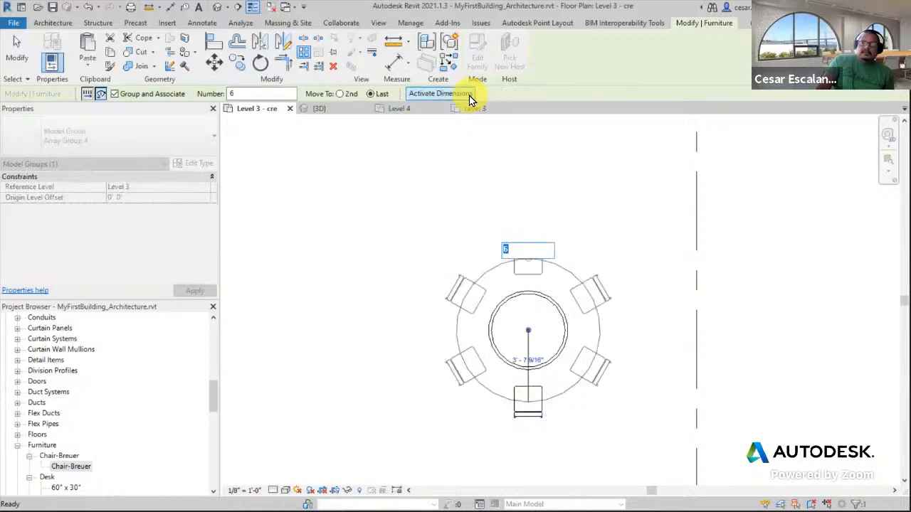
{"action": "key", "text": "Return"}
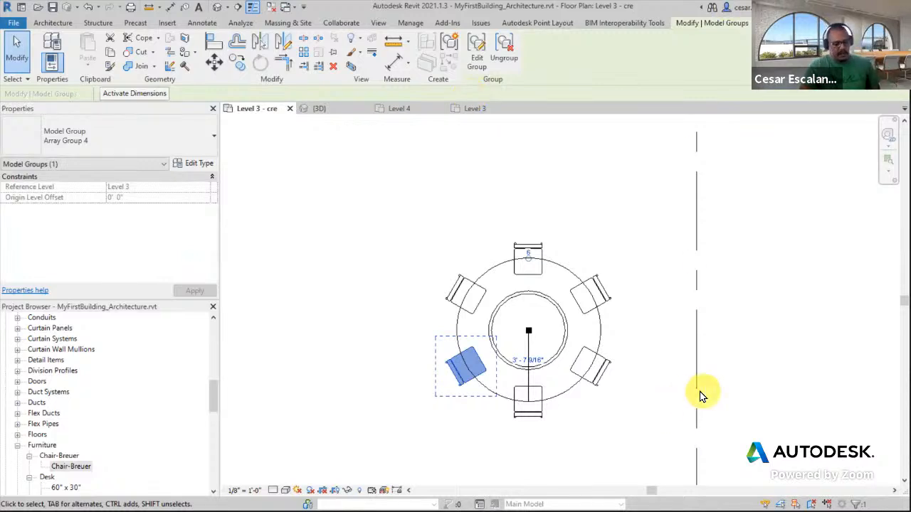
Select a chair of the array group and set the array count to 8
{"action": "left_click", "coordinate": [701, 395]}
{"action": "scroll", "coordinate": [685, 439], "scroll_direction": "up", "scroll_amount": 2}
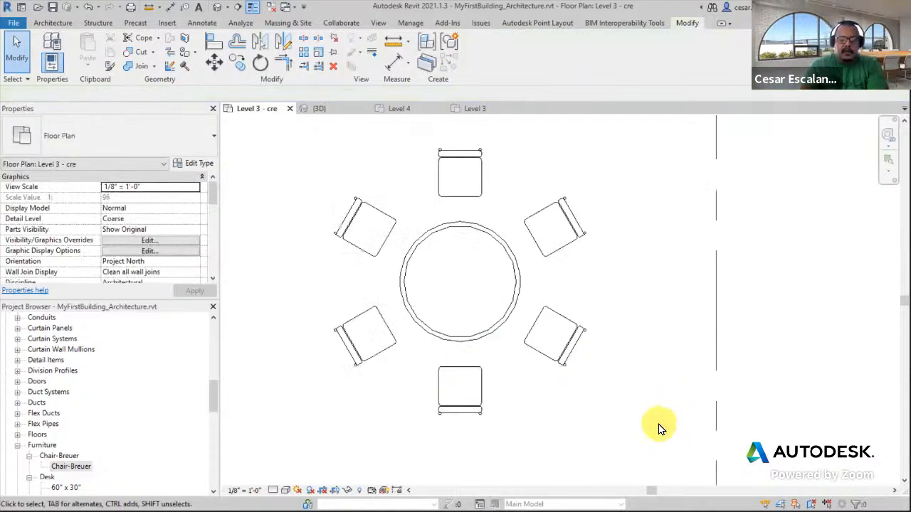
{"action": "middle_click_drag", "start_coordinate": [685, 439], "coordinate": [716, 432]}
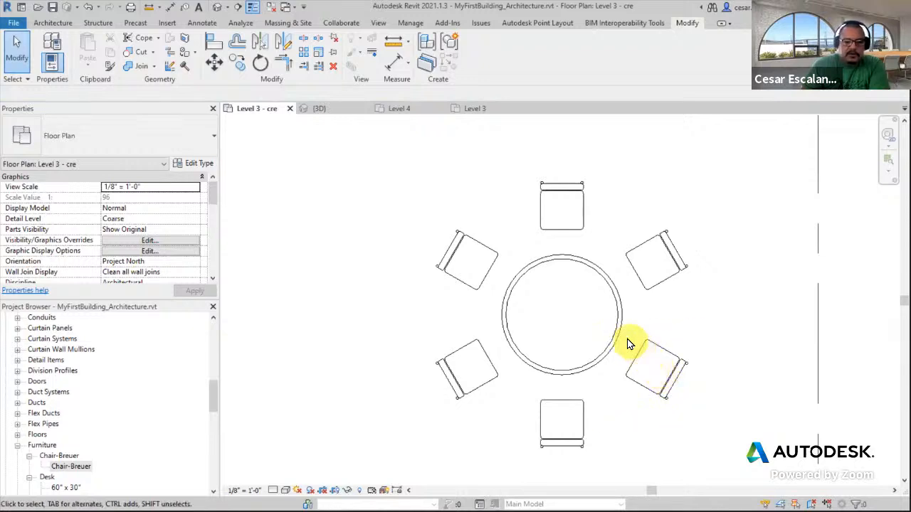
{"action": "left_click", "coordinate": [643, 359]}
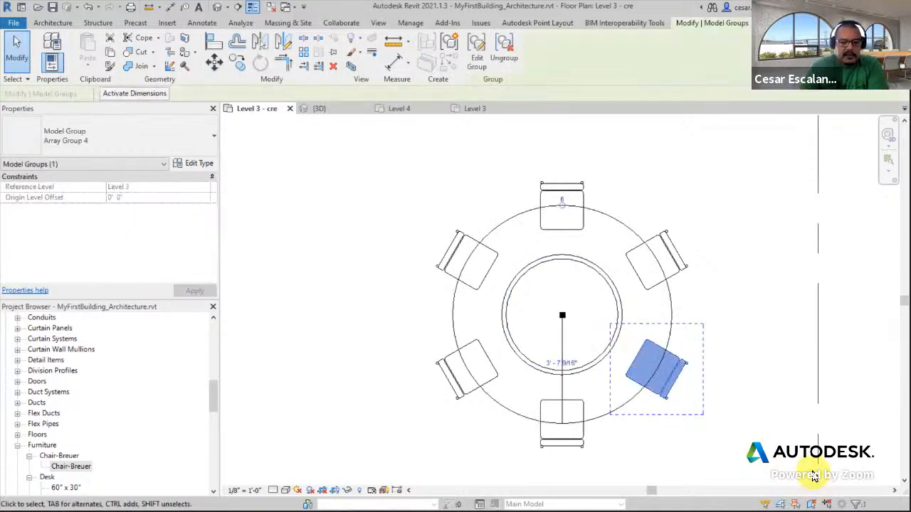
{"action": "left_click", "coordinate": [562, 198]}
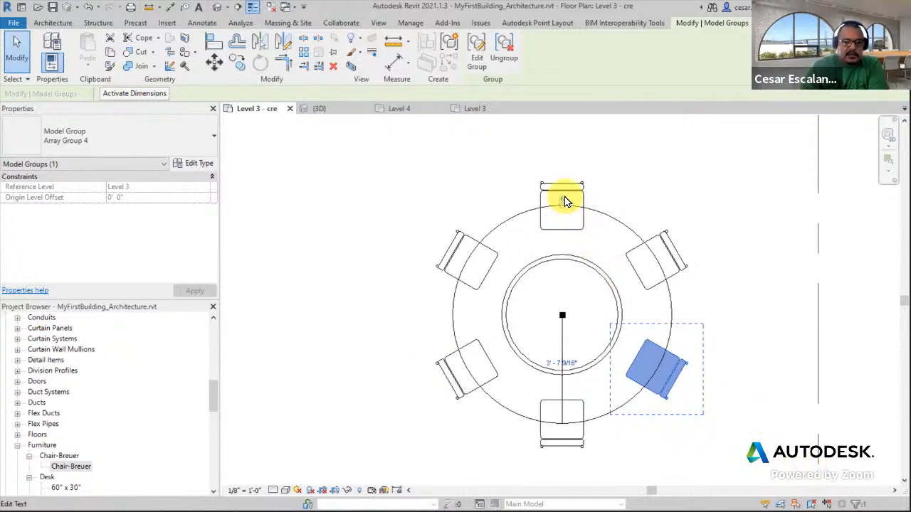
{"action": "type", "text": "8"}
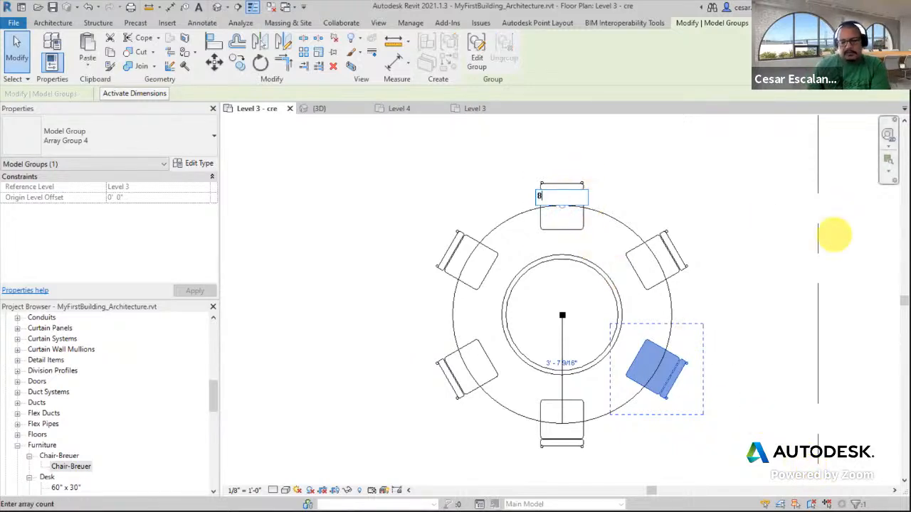
{"action": "key", "text": "Return"}
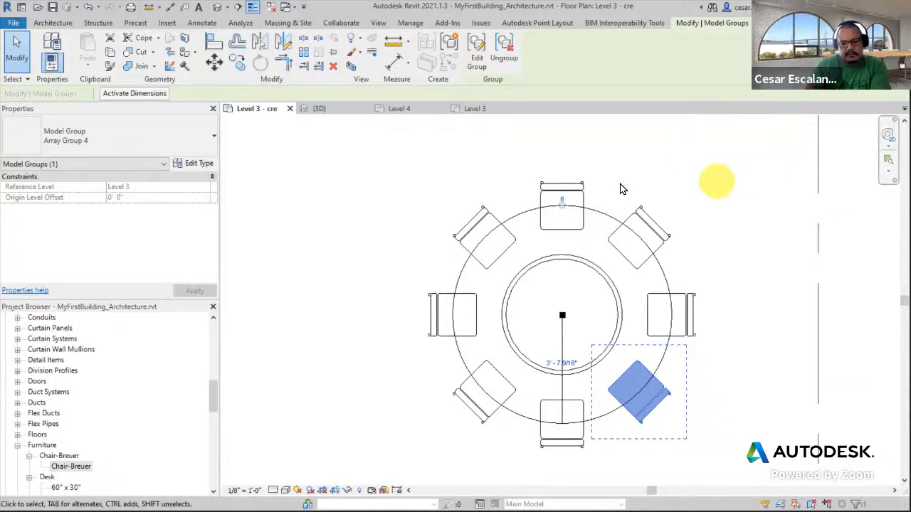
Set the chair array count to 10
{"action": "left_click", "coordinate": [563, 199]}
{"action": "type", "text": "10"}
{"action": "key", "text": "Return"}
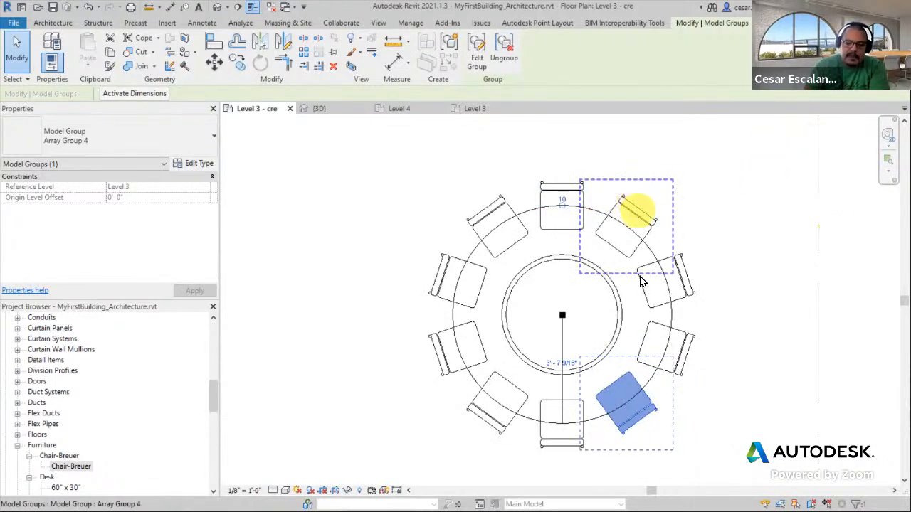
Set the chair array's radius to 4'
{"action": "left_click", "coordinate": [570, 365]}
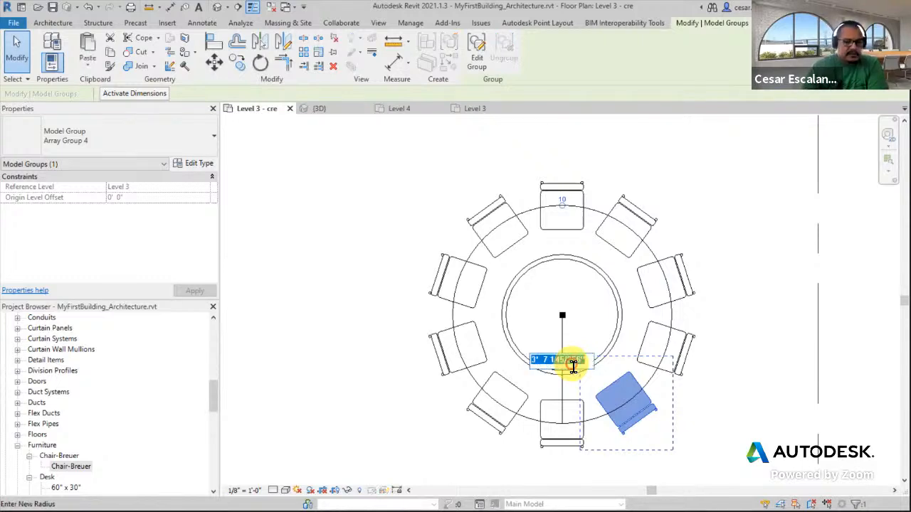
{"action": "type", "text": "4"}
{"action": "key", "text": "Return"}
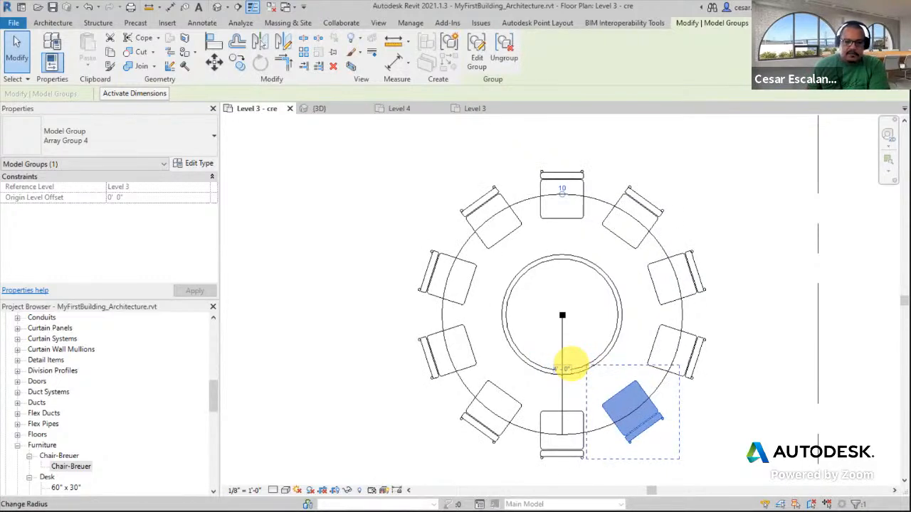
Reselect the chair array group and set its radius to 5'-0"
{"action": "left_click", "coordinate": [574, 369]}
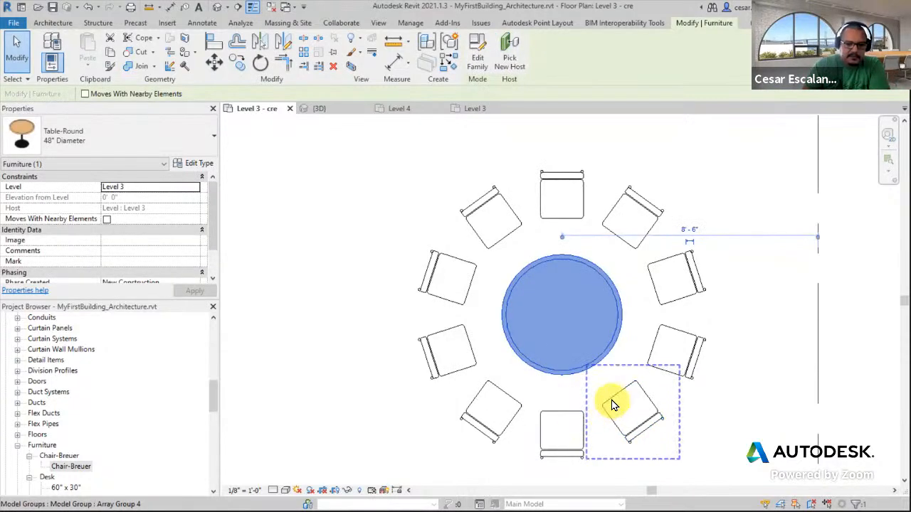
{"action": "left_click", "coordinate": [608, 404]}
{"action": "left_click", "coordinate": [565, 372]}
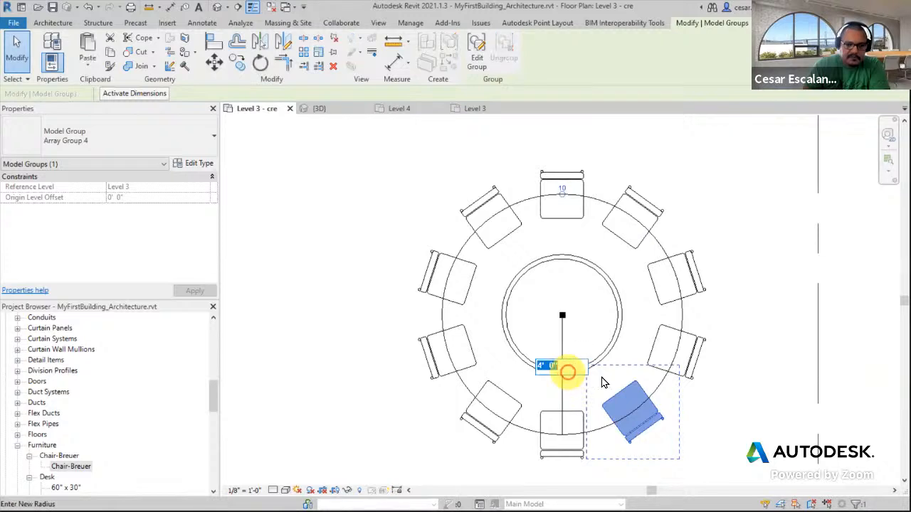
{"action": "key", "text": "Return"}
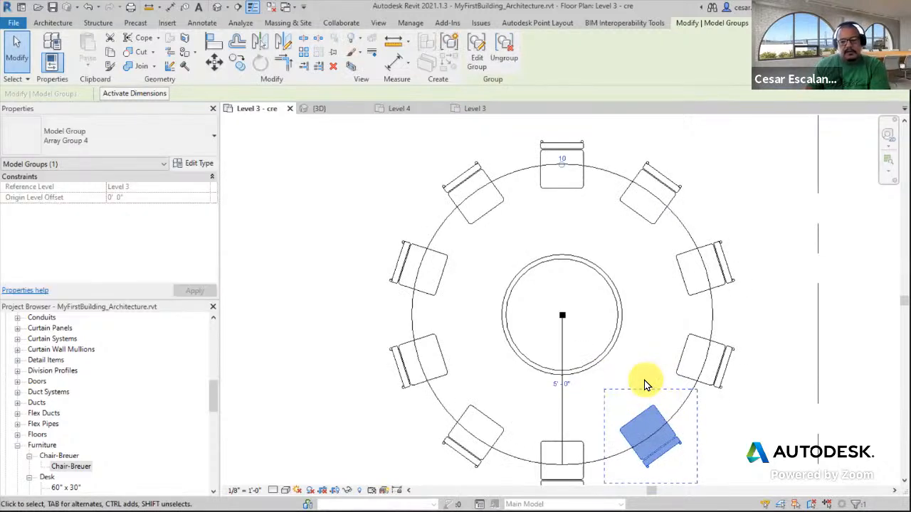
Set the chair array's radius to 3' and its count to 6
{"action": "left_click", "coordinate": [562, 384]}
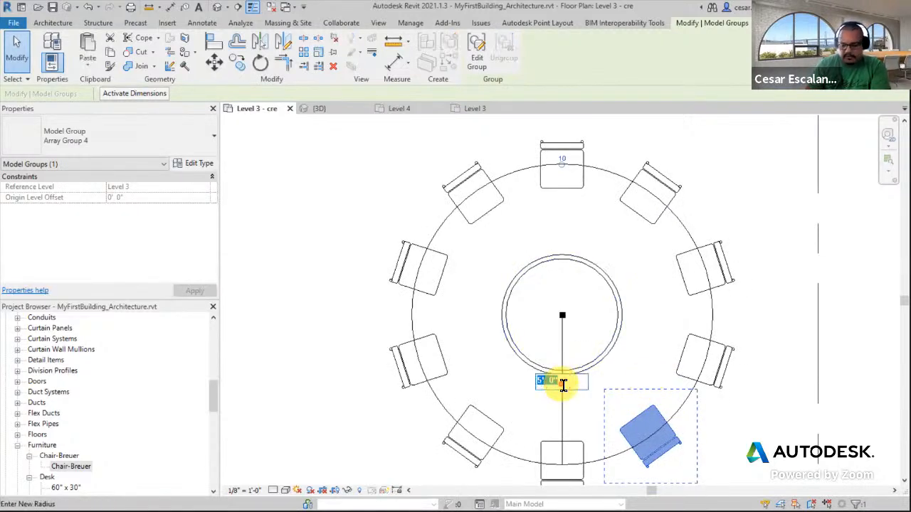
{"action": "type", "text": "3"}
{"action": "key", "text": "Return"}
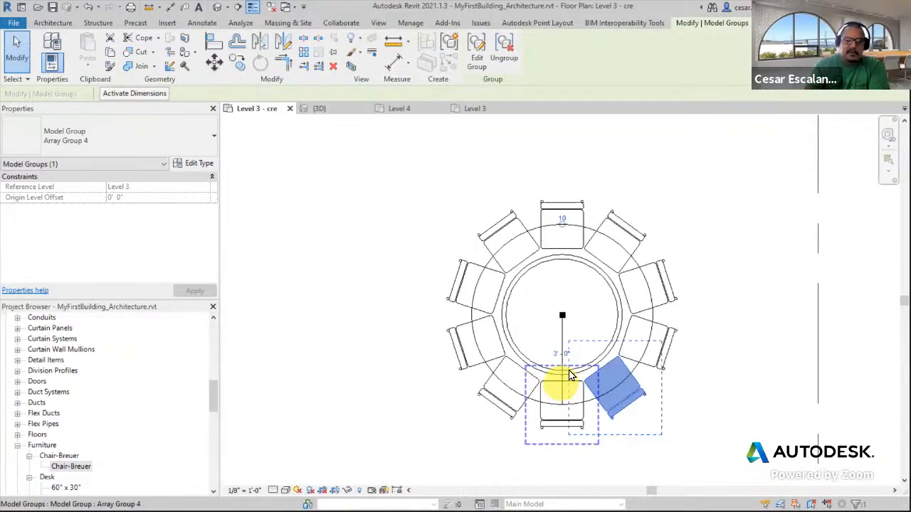
{"action": "left_click", "coordinate": [563, 222]}
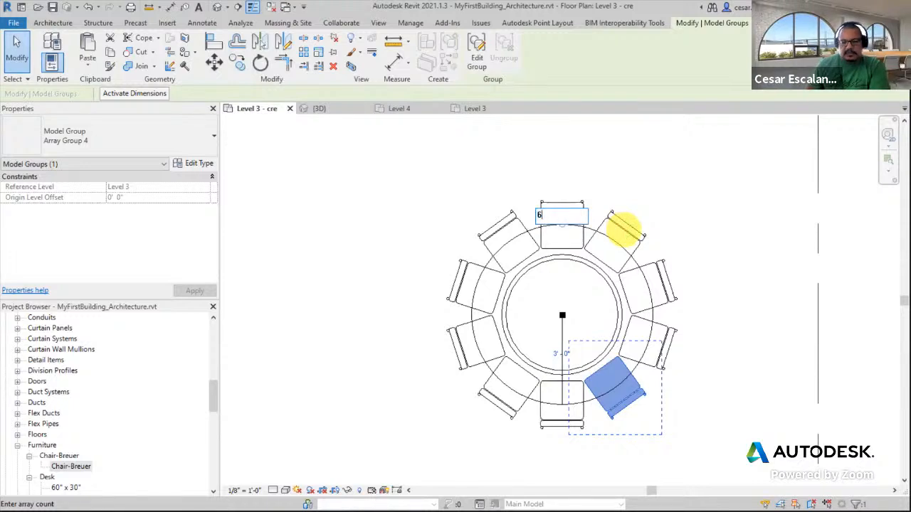
{"action": "key", "text": "Return"}
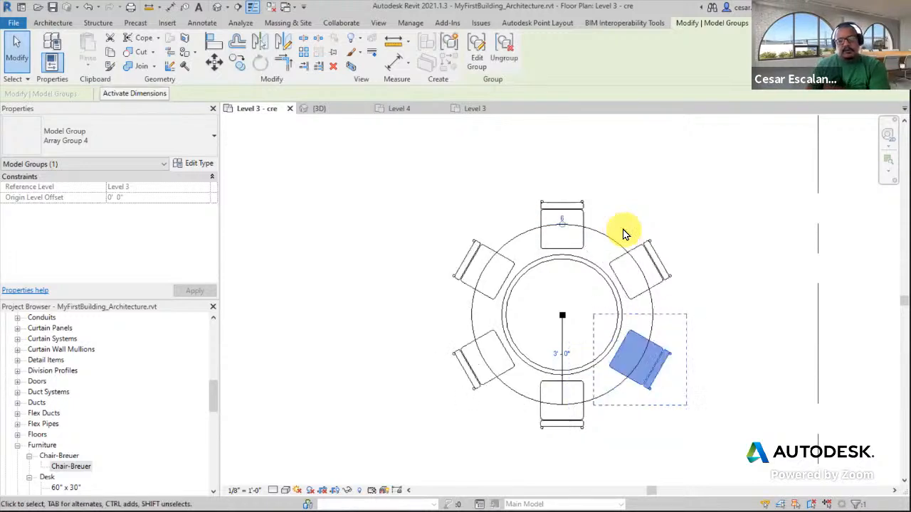
Select the chair array and the table in turn to inspect the finished arrangement
{"action": "left_click", "coordinate": [675, 213]}
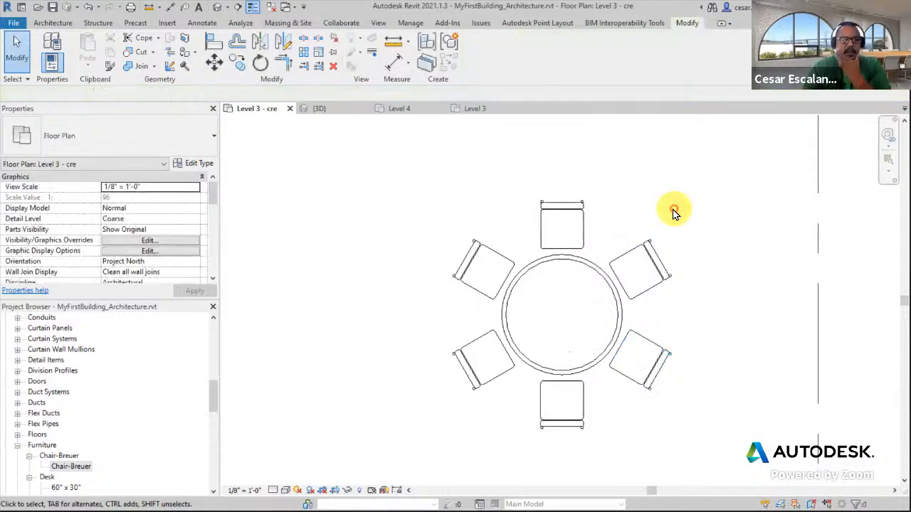
{"action": "left_click", "coordinate": [646, 335]}
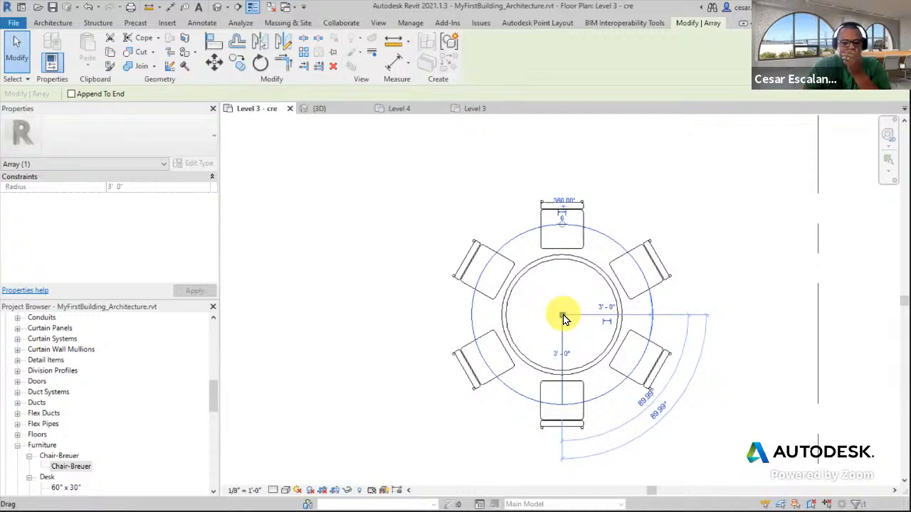
{"action": "left_click", "coordinate": [750, 222]}
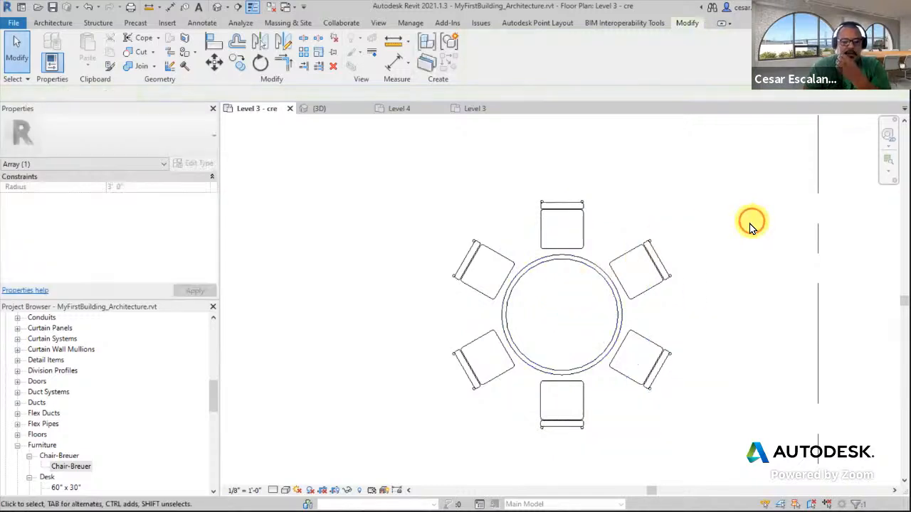
{"action": "left_click", "coordinate": [644, 297]}
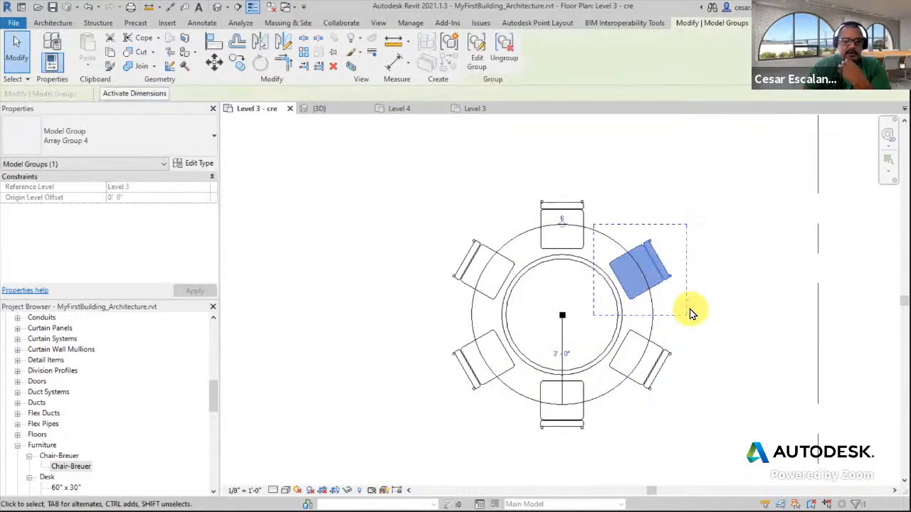
{"action": "left_click", "coordinate": [609, 427]}
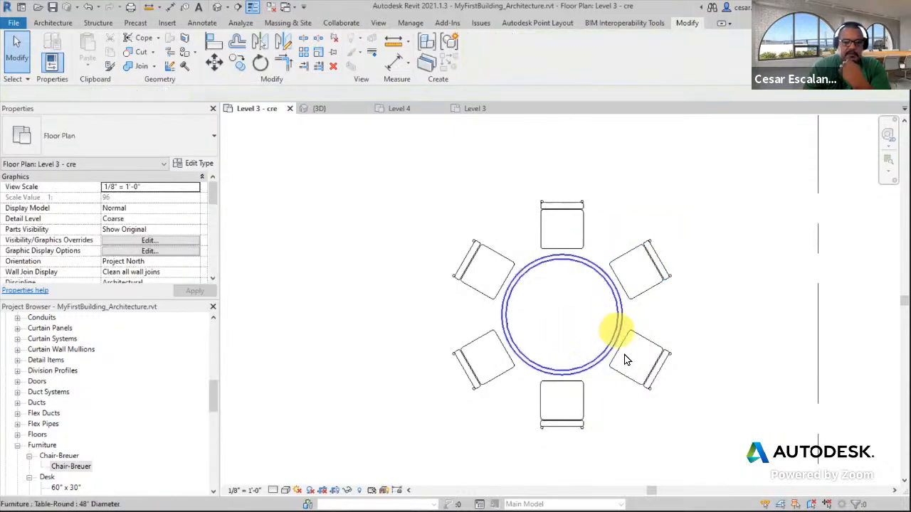
Select individual chairs and the table in turn to examine the radial array group's count and radius controls
{"action": "left_click", "coordinate": [626, 377]}
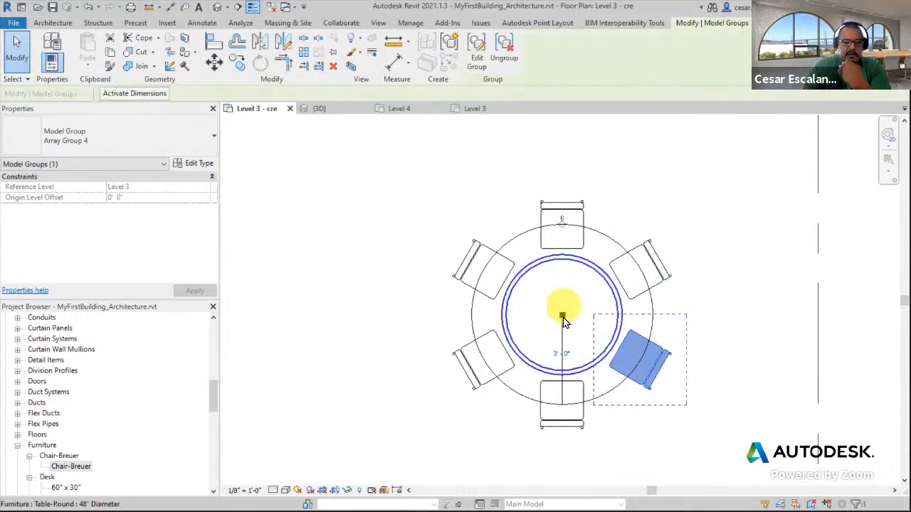
{"action": "left_click", "coordinate": [580, 394]}
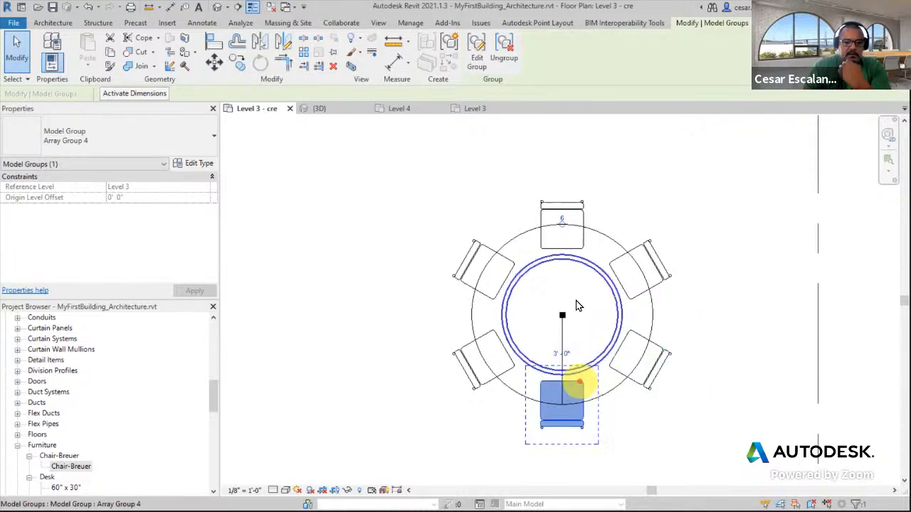
{"action": "left_click", "coordinate": [581, 214]}
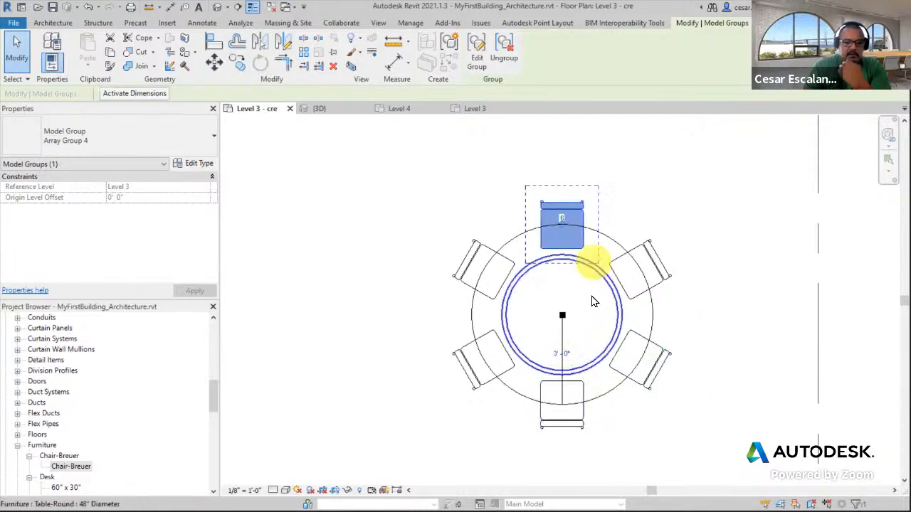
{"action": "left_click", "coordinate": [561, 336]}
{"action": "left_click", "coordinate": [643, 421]}
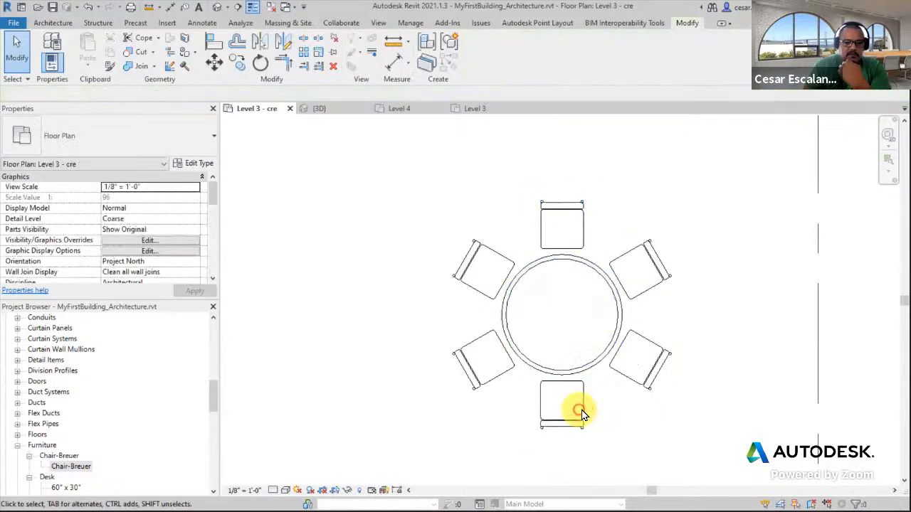
{"action": "left_click", "coordinate": [582, 412]}
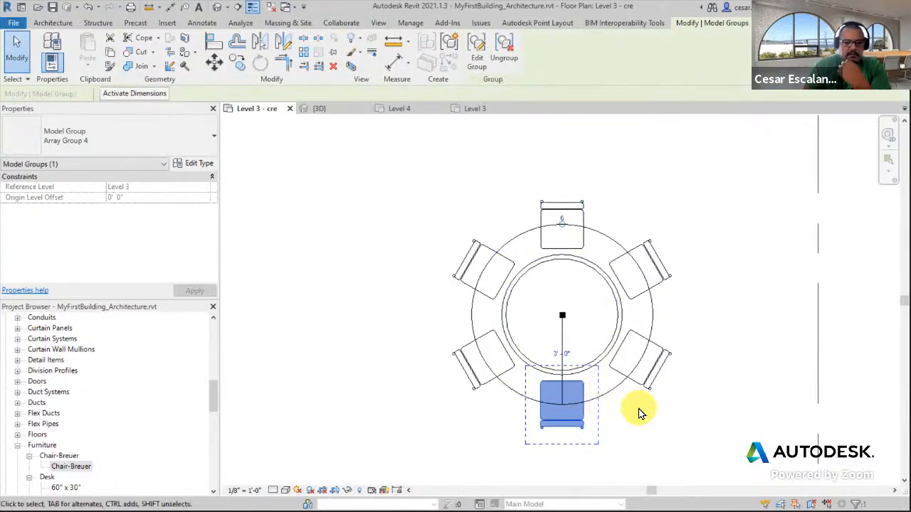
{"action": "left_click", "coordinate": [644, 385]}
{"action": "left_click", "coordinate": [645, 379]}
{"action": "left_click", "coordinate": [563, 351]}
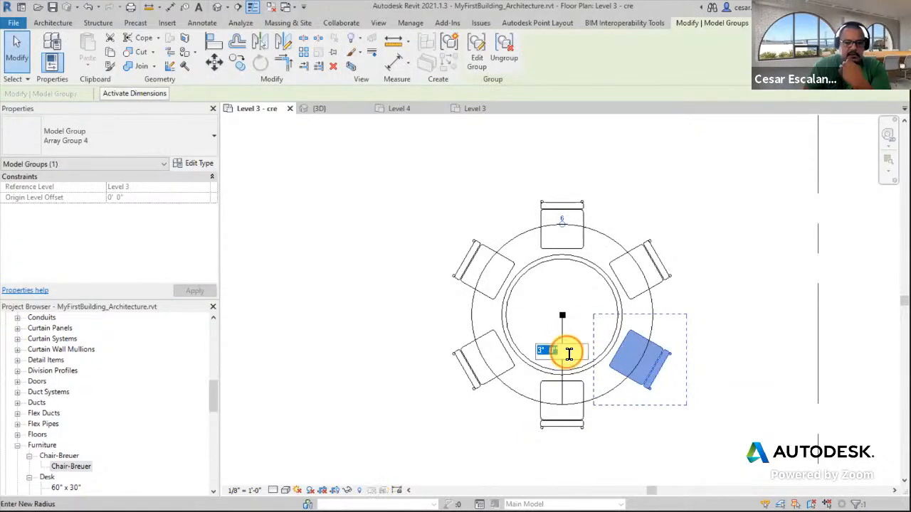
{"action": "left_click", "coordinate": [563, 217]}
{"action": "left_click", "coordinate": [714, 395]}
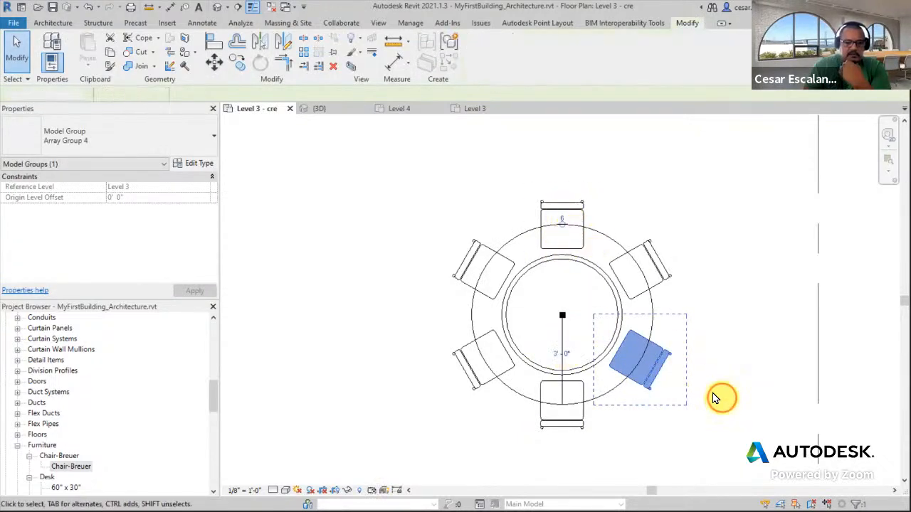
{"action": "left_click", "coordinate": [657, 373]}
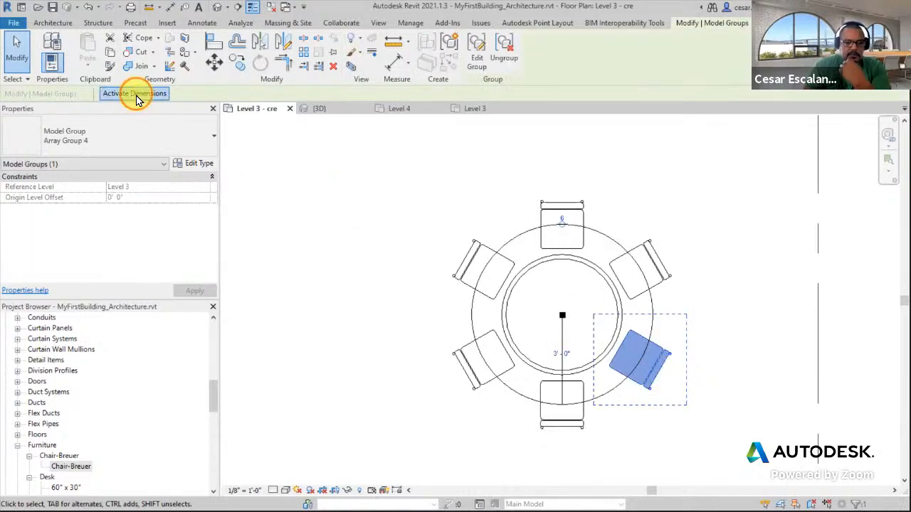
{"action": "key", "text": "Escape"}
{"action": "left_click", "coordinate": [569, 388]}
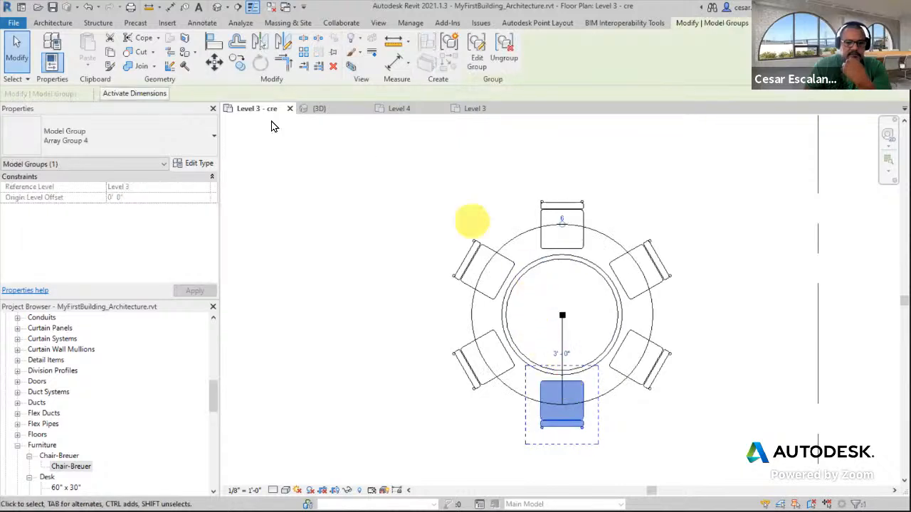
{"action": "left_click", "coordinate": [736, 305]}
{"action": "left_click", "coordinate": [561, 230]}
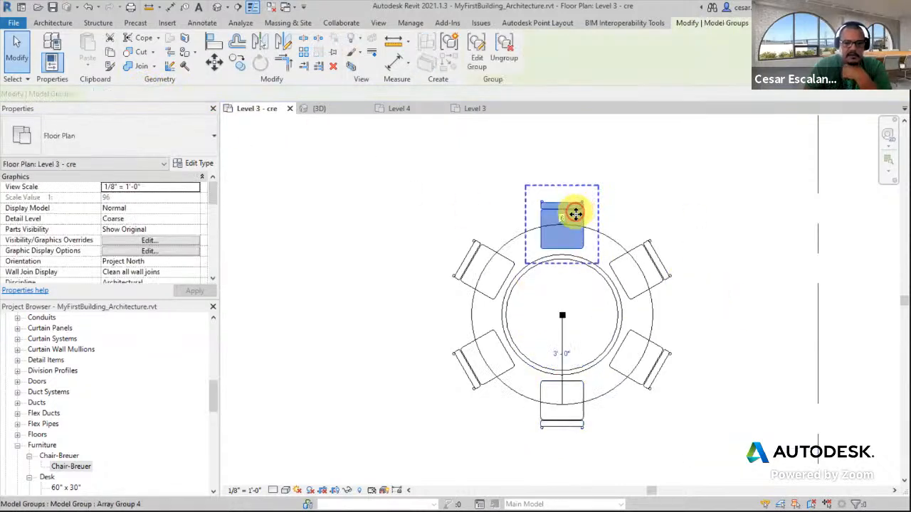
{"action": "left_click", "coordinate": [564, 220]}
{"action": "left_click", "coordinate": [725, 266]}
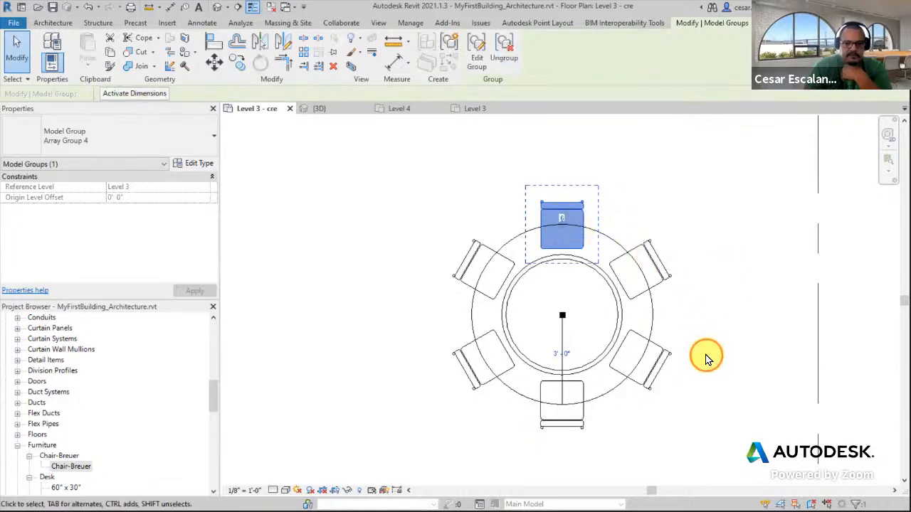
{"action": "left_click", "coordinate": [705, 356]}
Open the radial chair array's settings and set its angle to 270°
{"action": "scroll", "coordinate": [706, 369], "scroll_direction": "down", "scroll_amount": 1}
{"action": "left_click", "coordinate": [670, 370]}
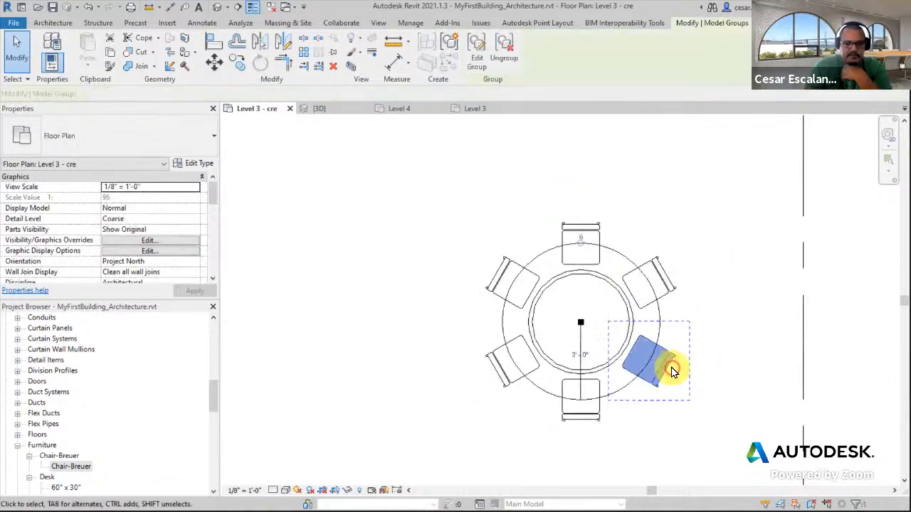
{"action": "left_click", "coordinate": [621, 393]}
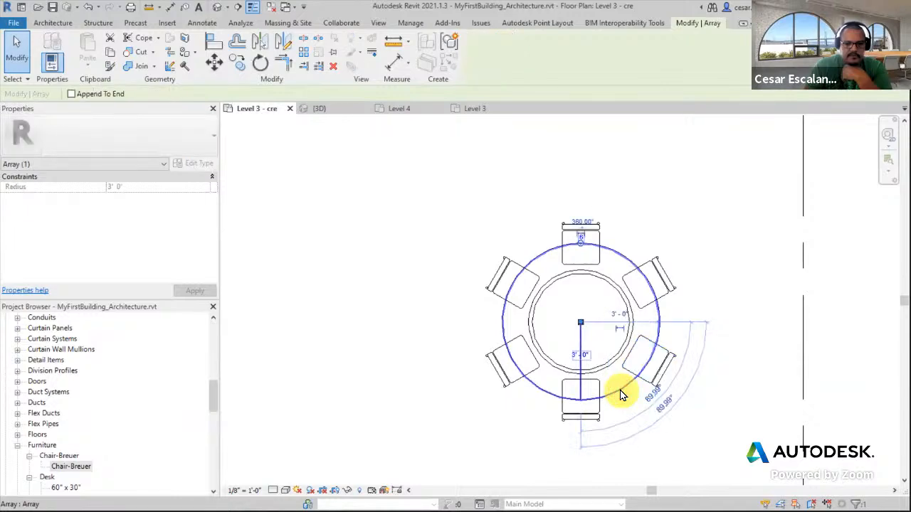
{"action": "left_click", "coordinate": [735, 311]}
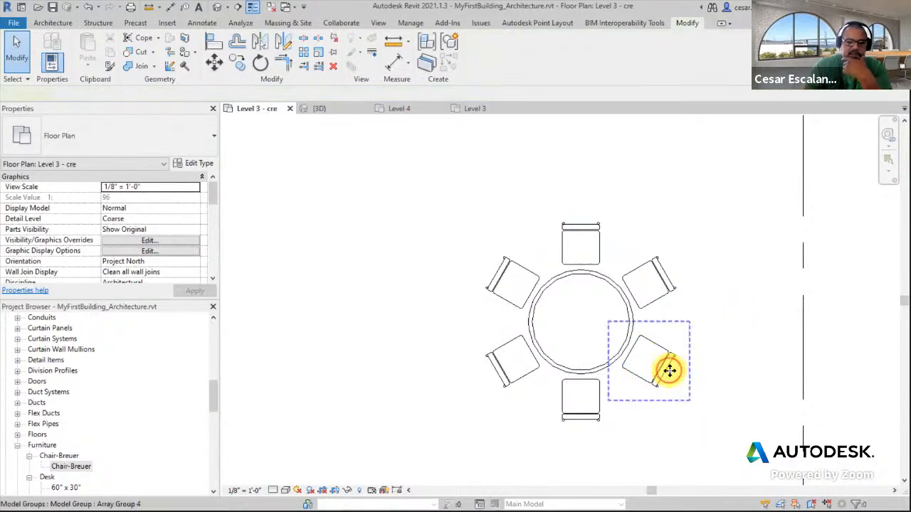
{"action": "left_click", "coordinate": [665, 372]}
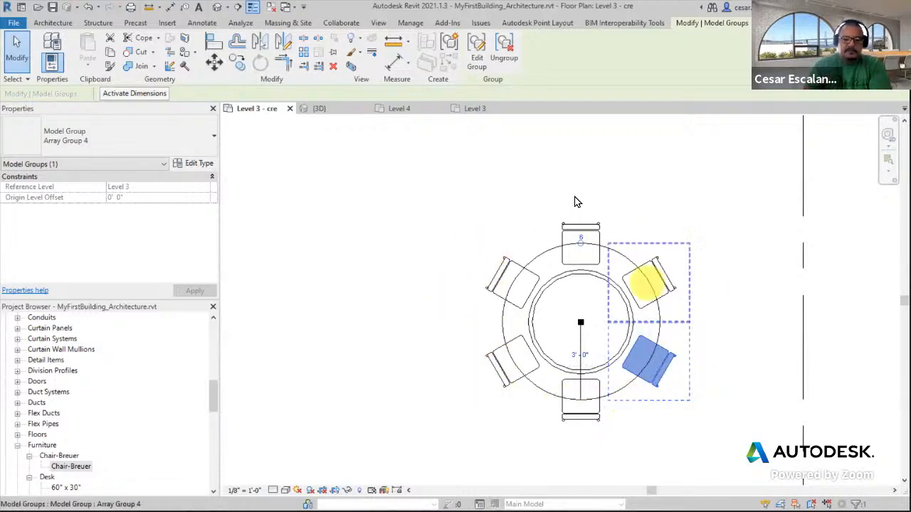
{"action": "left_click", "coordinate": [645, 453]}
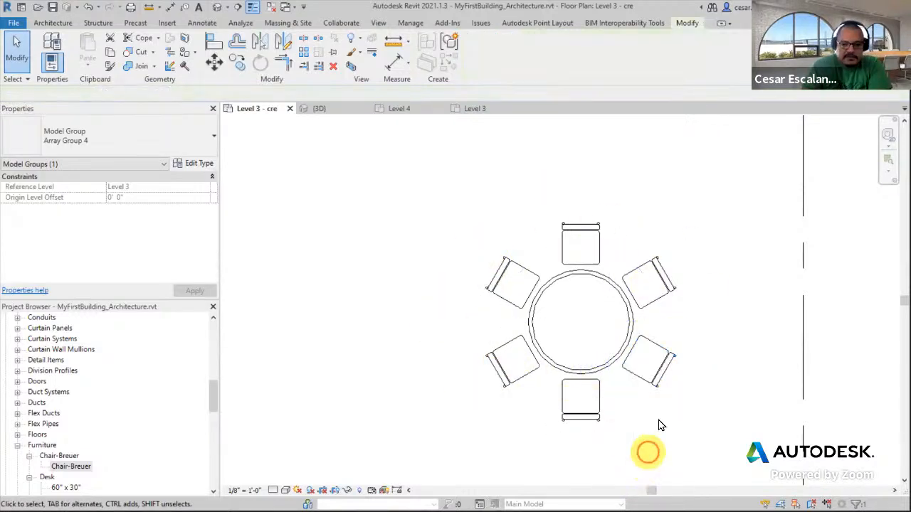
{"action": "left_click", "coordinate": [630, 390]}
{"action": "left_click", "coordinate": [631, 390]}
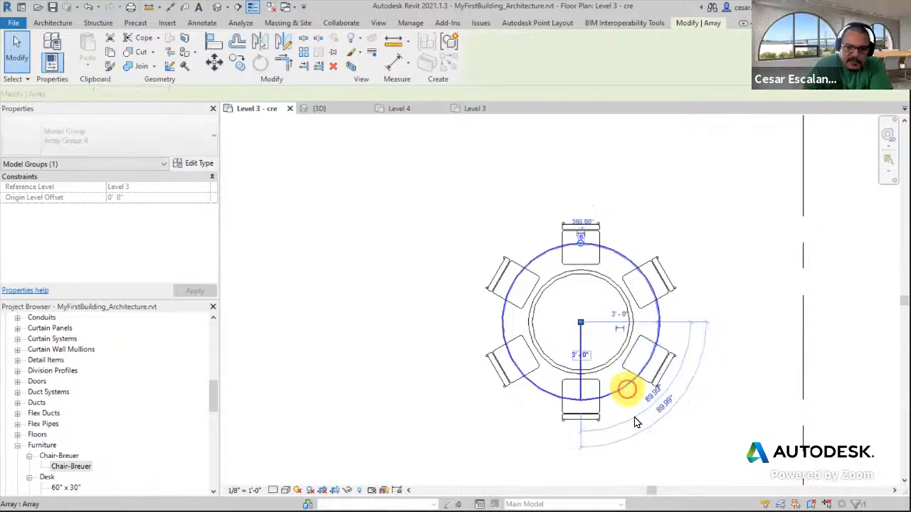
{"action": "left_click", "coordinate": [590, 220]}
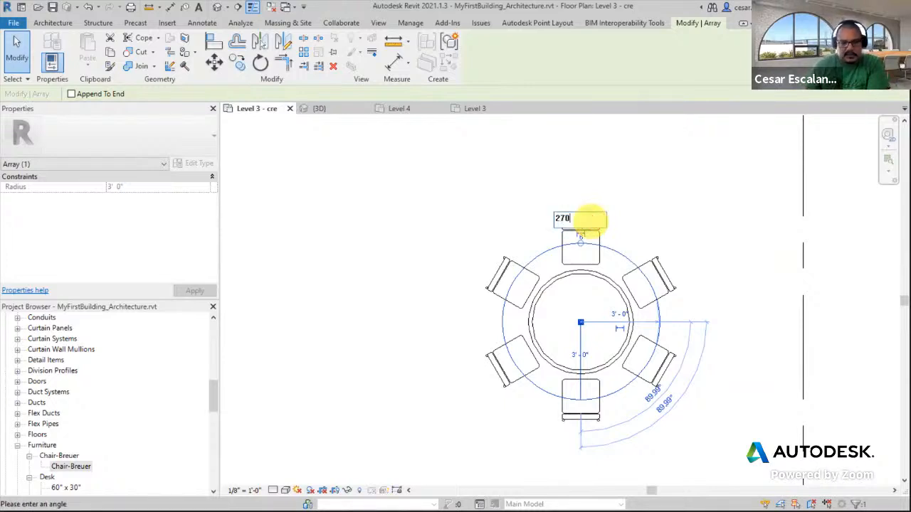
{"action": "key", "text": "Return"}
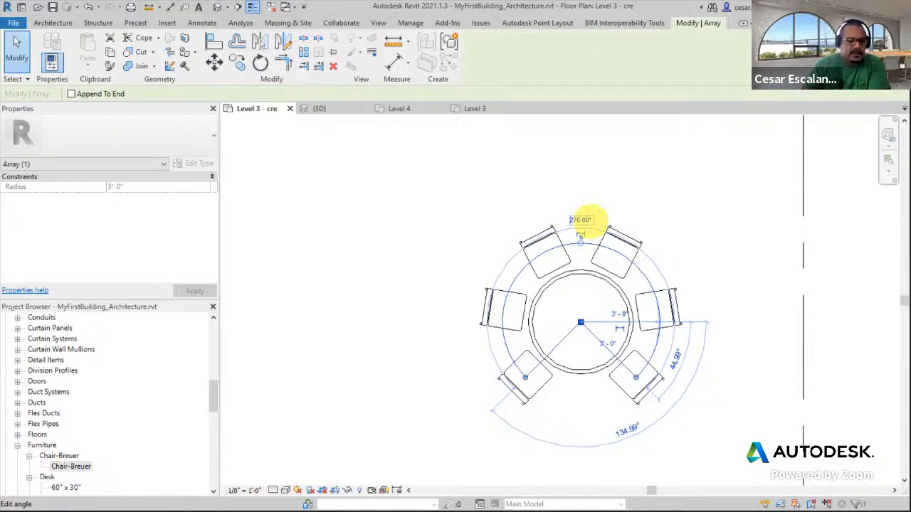
Change the radial array's angle to 180°, then to 45°
{"action": "left_click", "coordinate": [589, 222]}
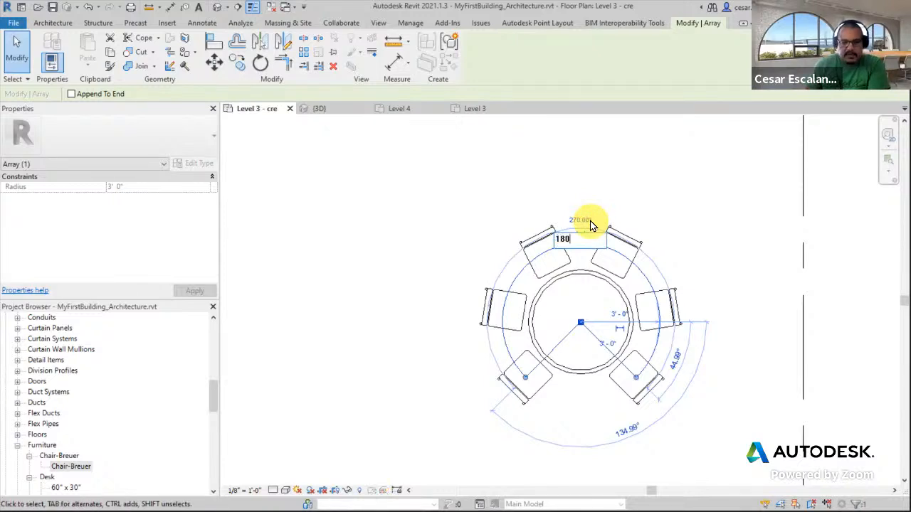
{"action": "key", "text": "Return"}
{"action": "left_click", "coordinate": [589, 221]}
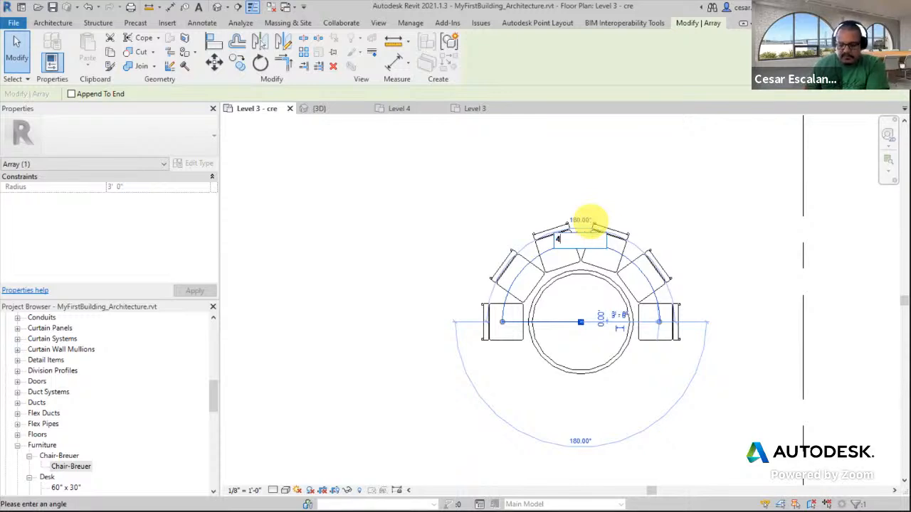
{"action": "key", "text": "Return"}
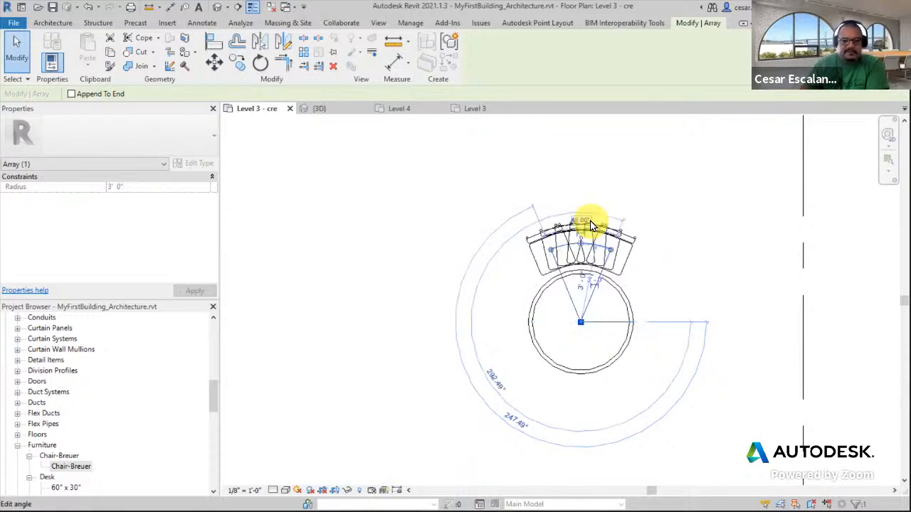
Set the radial array's angle back to 360°
{"action": "left_click", "coordinate": [586, 223]}
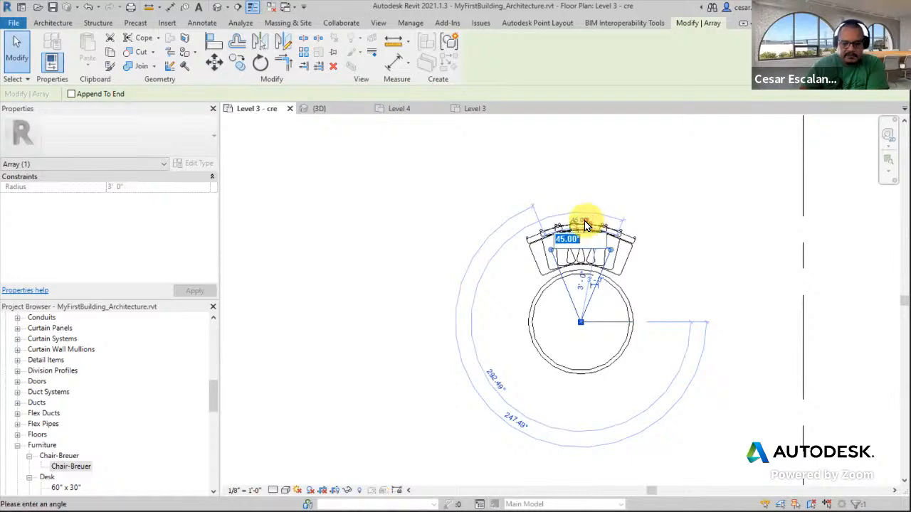
{"action": "key", "text": "Return"}
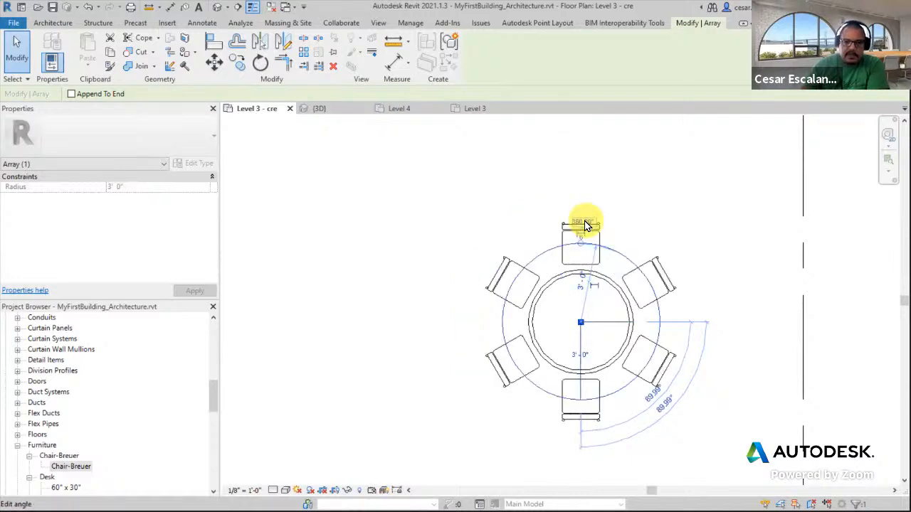
{"action": "left_click", "coordinate": [683, 217]}
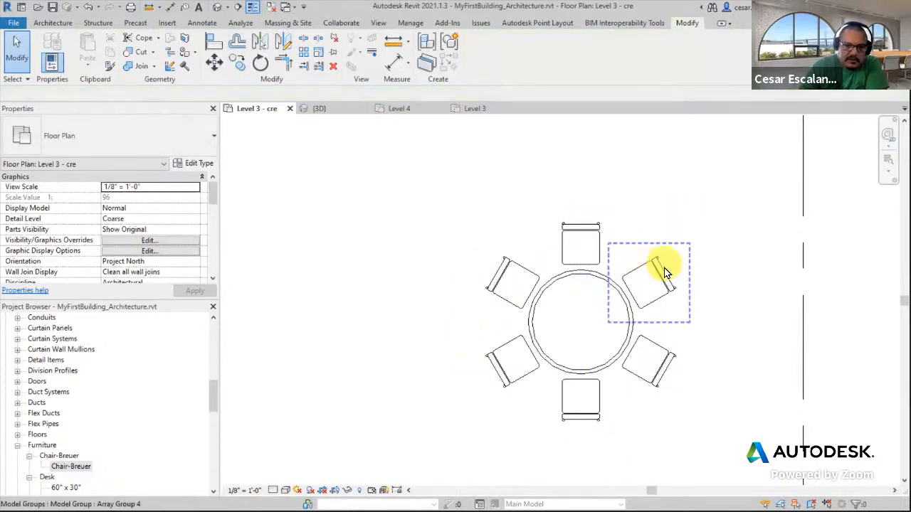
Reselect the chair array, then review the round table arrangement within the whole Level 3 floor plan
{"action": "left_click", "coordinate": [644, 276]}
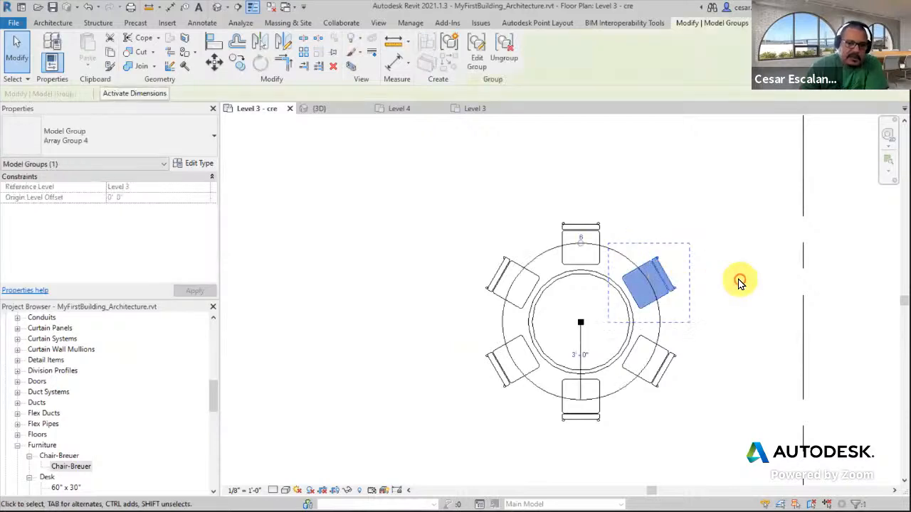
{"action": "left_click", "coordinate": [629, 265]}
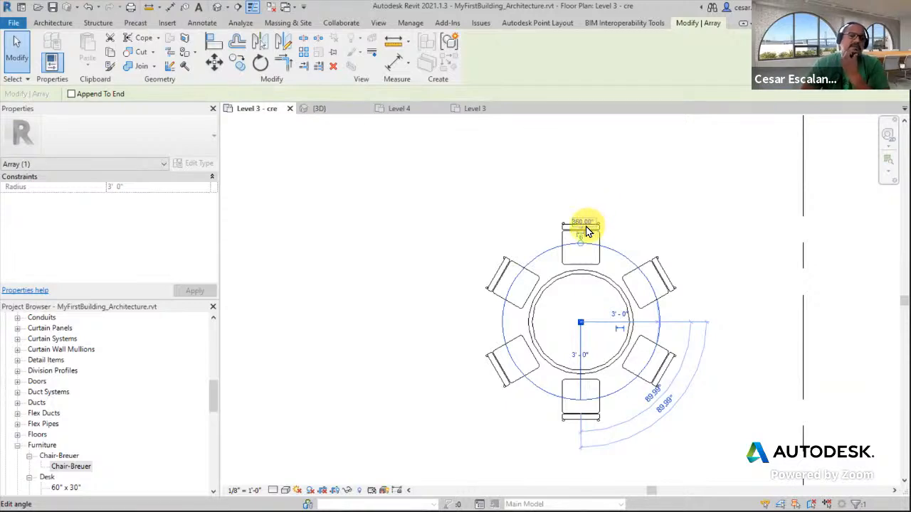
{"action": "left_click", "coordinate": [742, 302]}
{"action": "scroll", "coordinate": [742, 313], "scroll_direction": "down", "scroll_amount": 4}
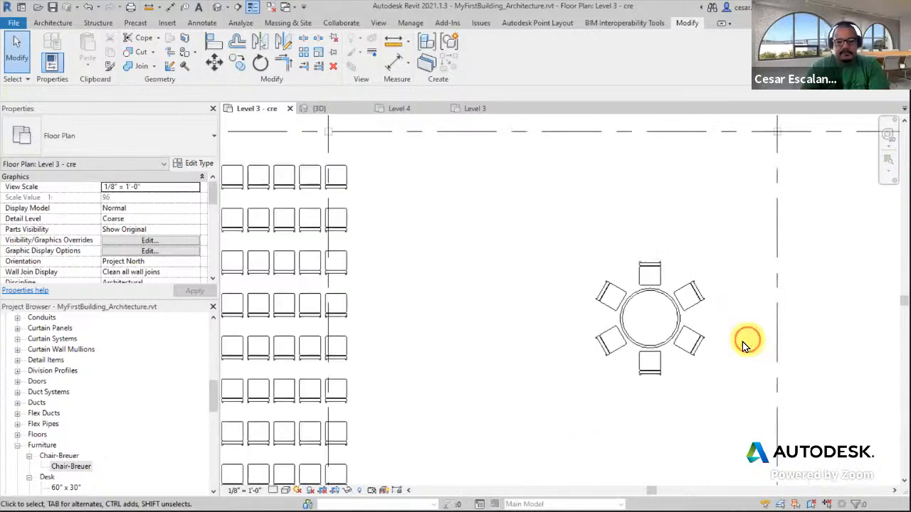
{"action": "scroll", "coordinate": [539, 397], "scroll_direction": "down", "scroll_amount": 6}
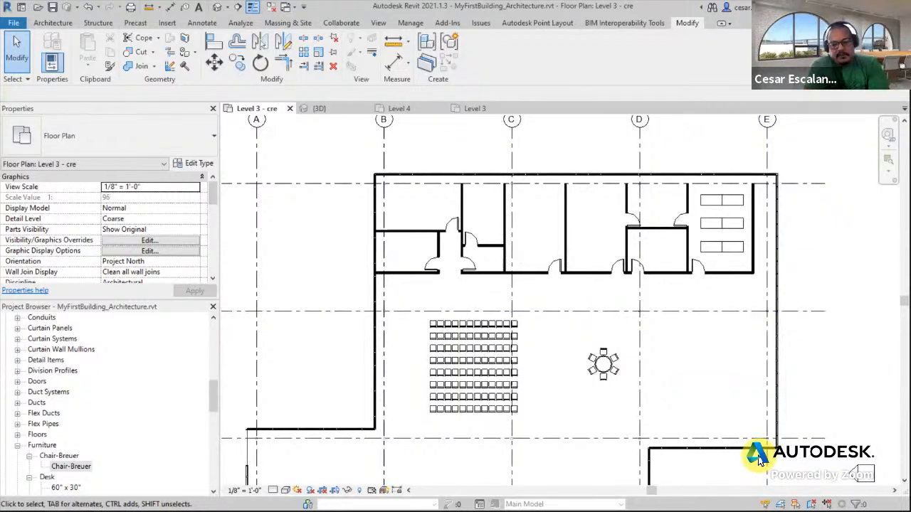
{"action": "scroll", "coordinate": [619, 361], "scroll_direction": "up", "scroll_amount": 2}
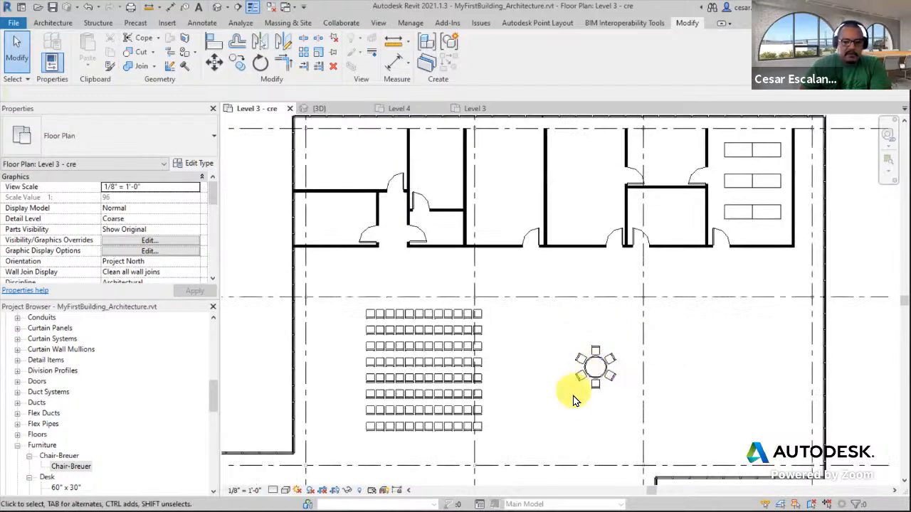
Group the round table and its six chairs into a model group named Snack Table
{"action": "left_click_drag", "start_coordinate": [554, 411], "coordinate": [646, 330]}
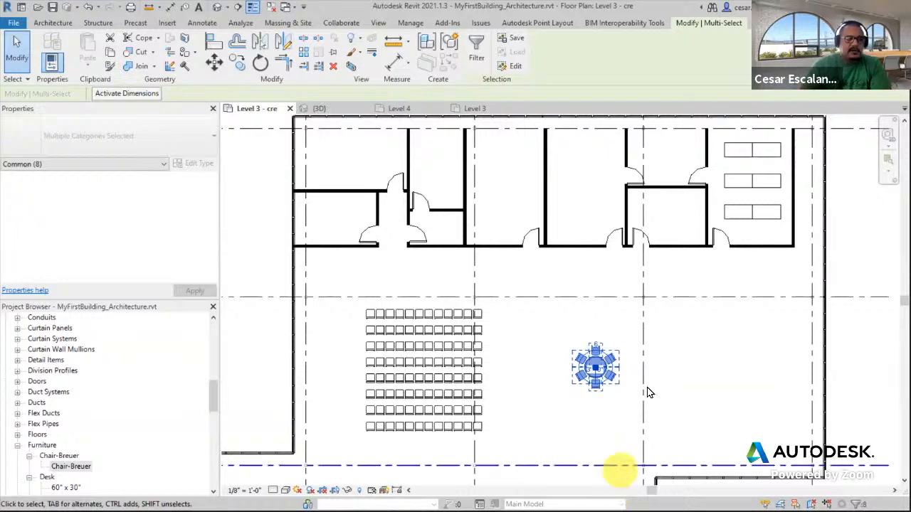
{"action": "left_click", "coordinate": [449, 54]}
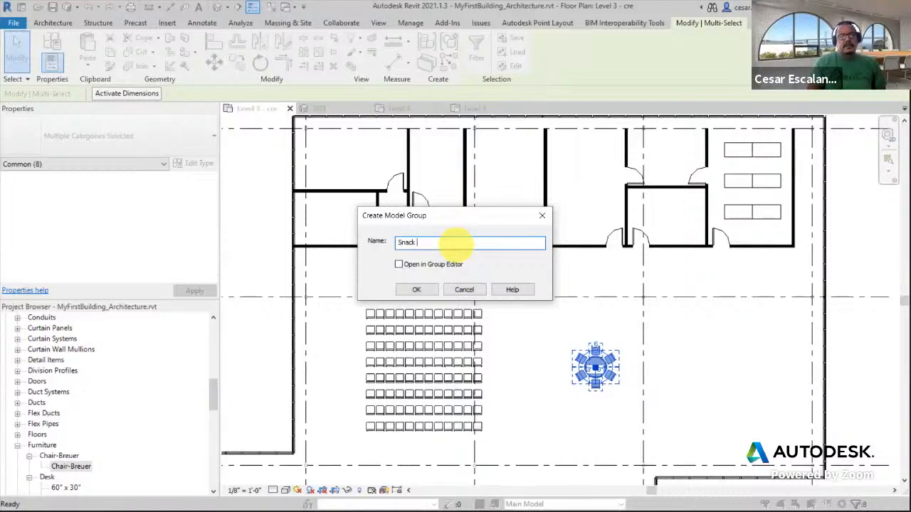
{"action": "left_click", "coordinate": [434, 290]}
Select the Snack Table group and expand it in the Project Browser to examine its nested array group
{"action": "left_click", "coordinate": [594, 414]}
{"action": "scroll", "coordinate": [595, 381], "scroll_direction": "up", "scroll_amount": 2}
{"action": "left_click", "coordinate": [595, 371]}
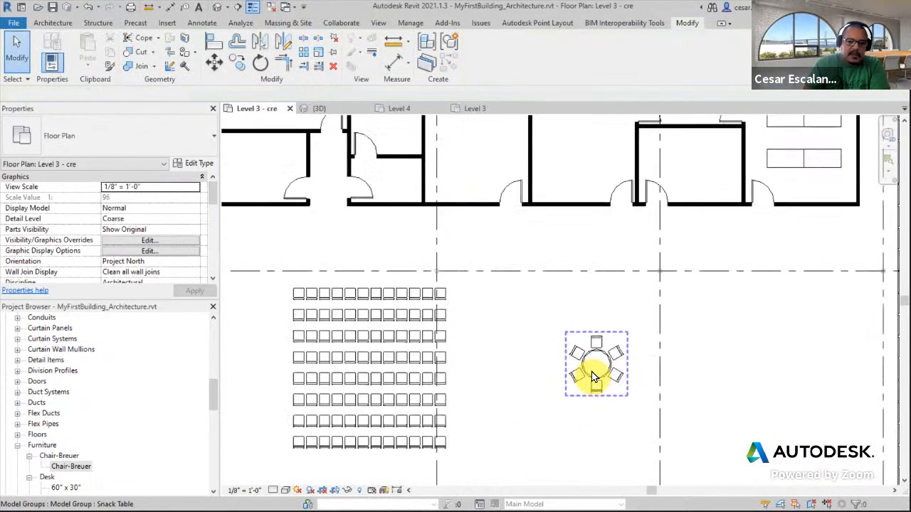
{"action": "left_click_drag", "start_coordinate": [211, 396], "coordinate": [212, 475]}
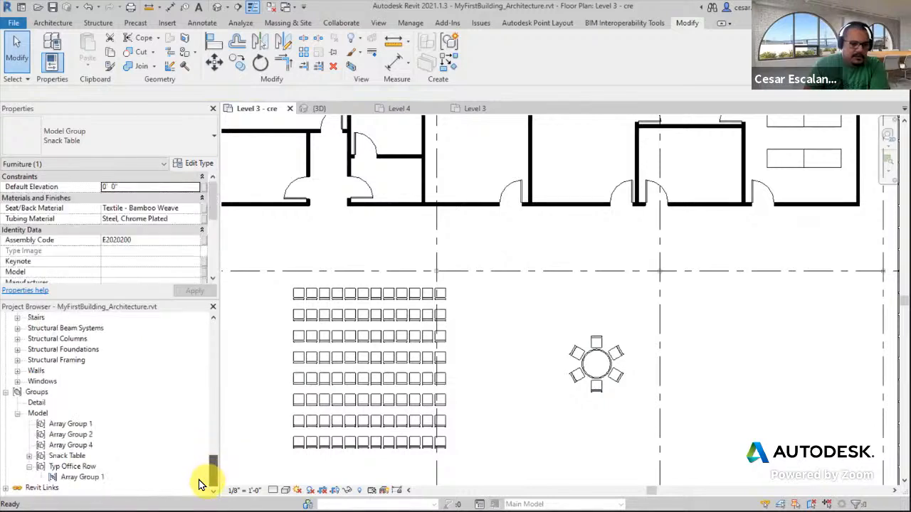
{"action": "left_click", "coordinate": [29, 455]}
{"action": "left_click", "coordinate": [81, 466]}
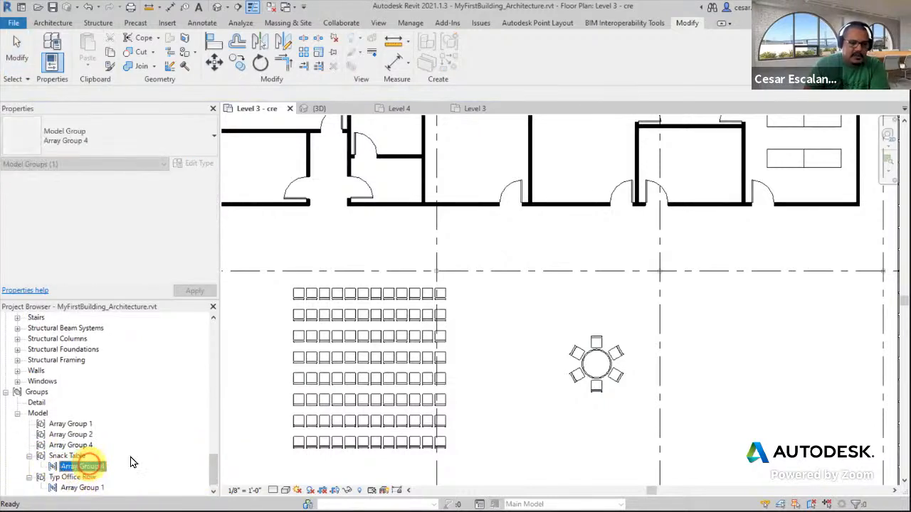
Place two instances of Array Group 4 from the Project Browser into the floor plan
{"action": "left_click", "coordinate": [590, 372]}
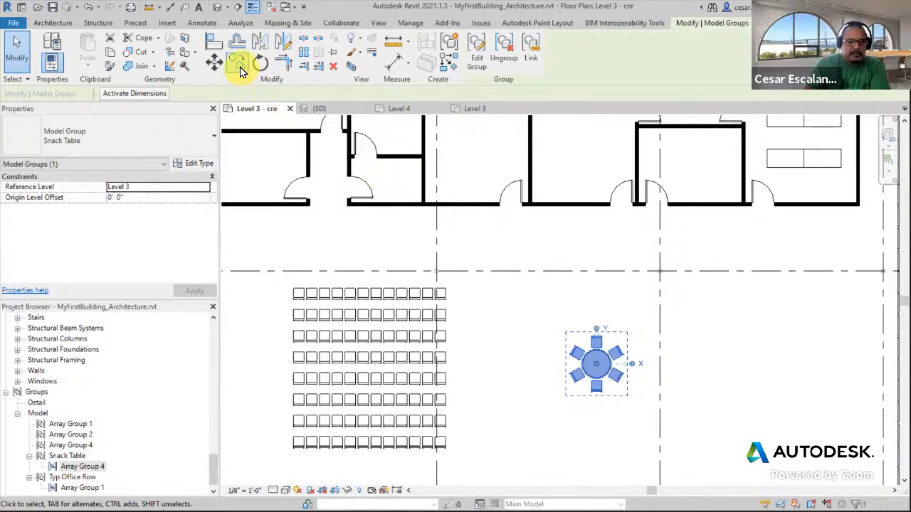
{"action": "left_click_drag", "start_coordinate": [86, 469], "coordinate": [703, 375]}
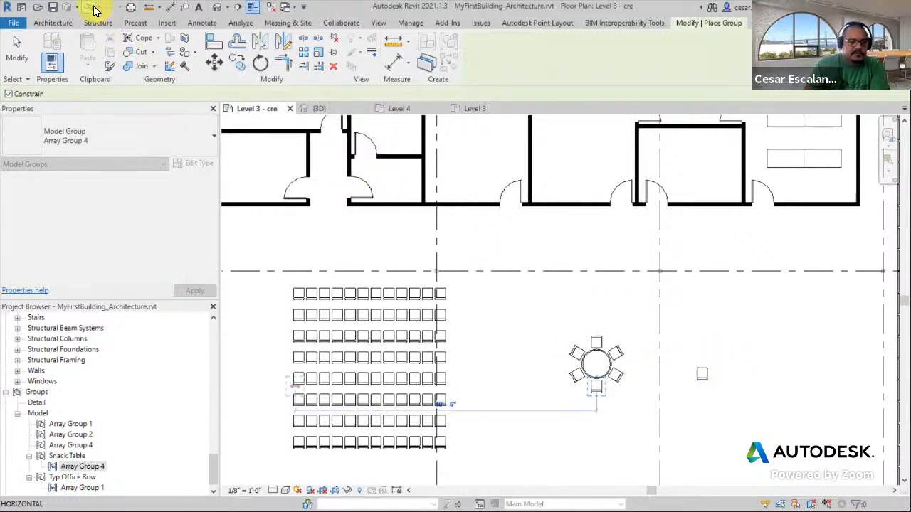
{"action": "left_click", "coordinate": [508, 469]}
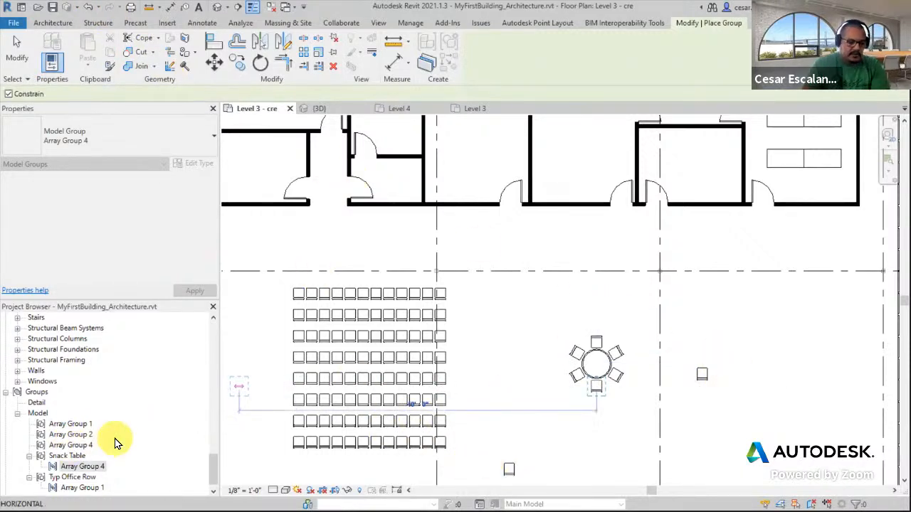
{"action": "key", "text": "Escape"}
Place a second Snack Table group from the Project Browser to the left of the original table
{"action": "left_click", "coordinate": [74, 456]}
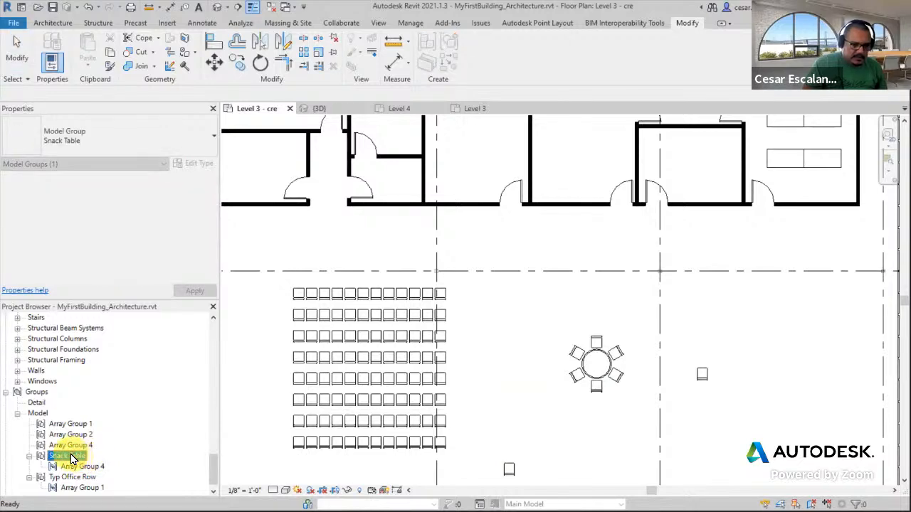
{"action": "left_click_drag", "start_coordinate": [68, 459], "coordinate": [525, 435]}
{"action": "left_click", "coordinate": [508, 350]}
{"action": "key", "text": "Escape"}
Delete the two stray Array Group 4 chair instances
{"action": "left_click", "coordinate": [702, 375]}
{"action": "key", "text": "Delete"}
{"action": "left_click", "coordinate": [508, 469]}
{"action": "key", "text": "Delete"}
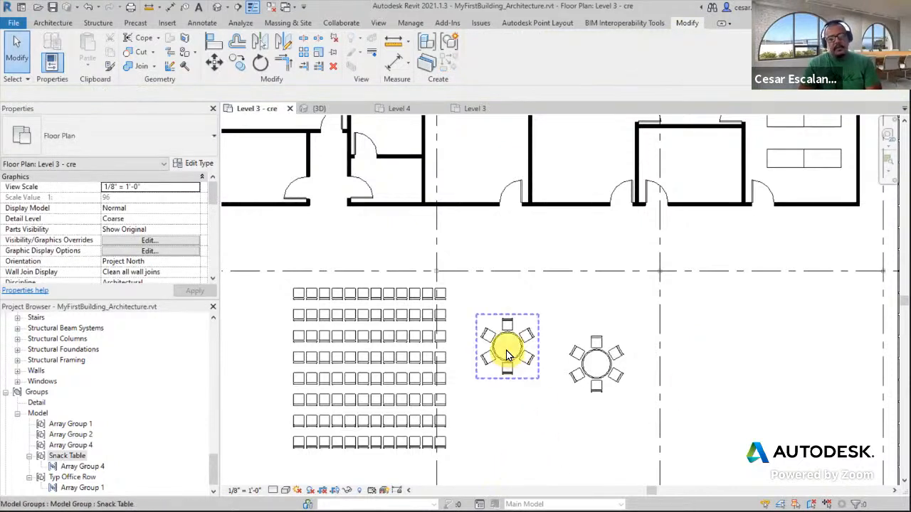
Select each Snack Table instance in turn to compare the two groups
{"action": "left_click", "coordinate": [507, 353]}
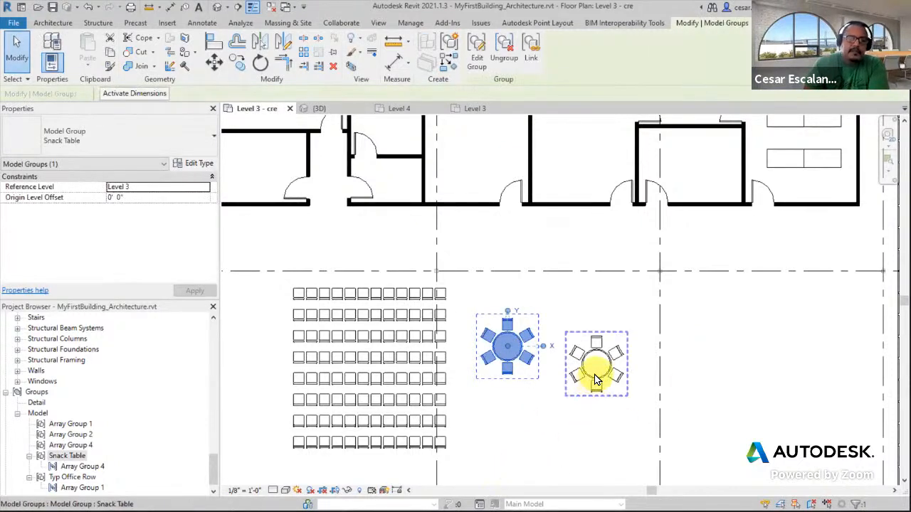
{"action": "left_click", "coordinate": [596, 377]}
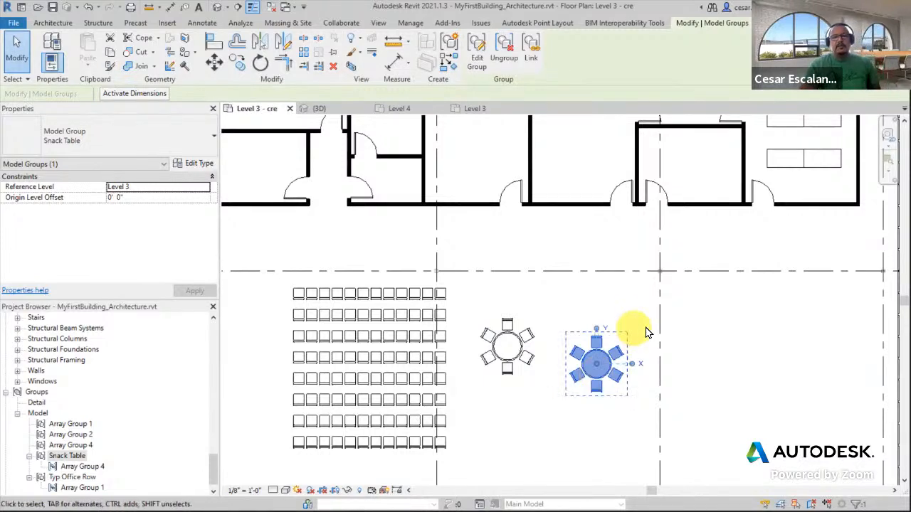
{"action": "left_click", "coordinate": [794, 323]}
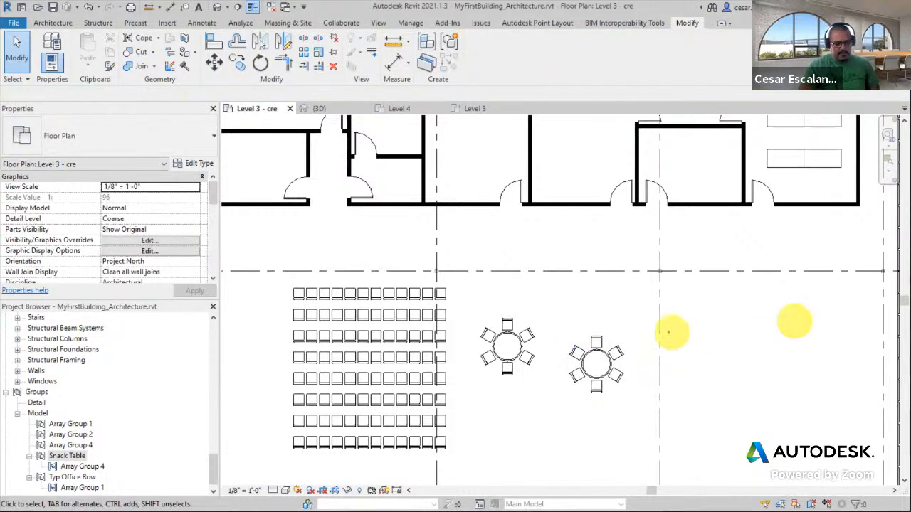
{"action": "type", "text": "Group is not equ"}
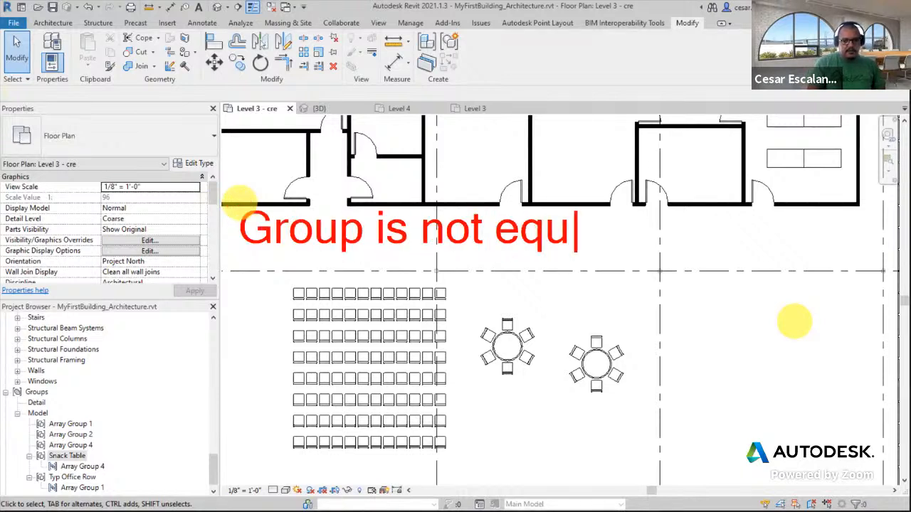
{"action": "type", "text": "at to"}
{"action": "key", "text": "BackSpace"}
{"action": "key", "text": "BackSpace"}
{"action": "key", "text": "BackSpace"}
{"action": "type", "text": "to families"}
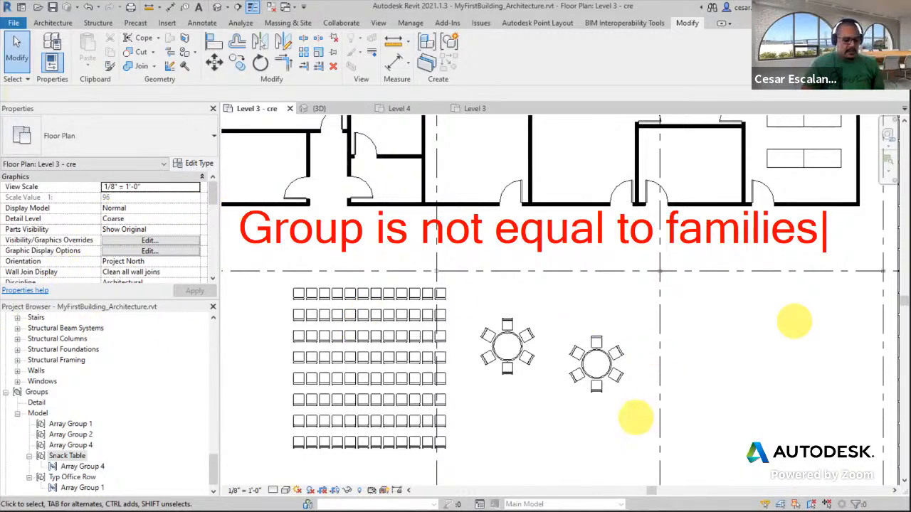
Select and zoom into the Snack Table groups to examine them
{"action": "left_click", "coordinate": [595, 366]}
{"action": "scroll", "coordinate": [591, 364], "scroll_direction": "up", "scroll_amount": 3}
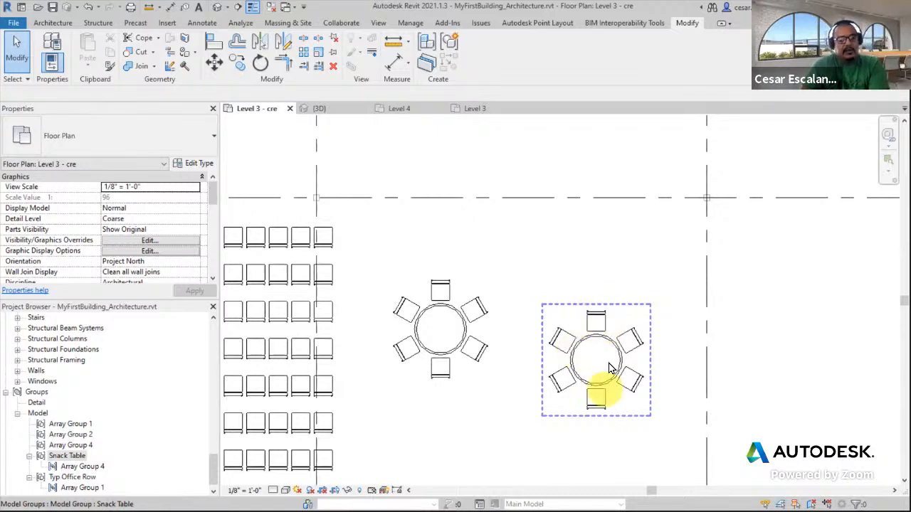
{"action": "left_click", "coordinate": [553, 420]}
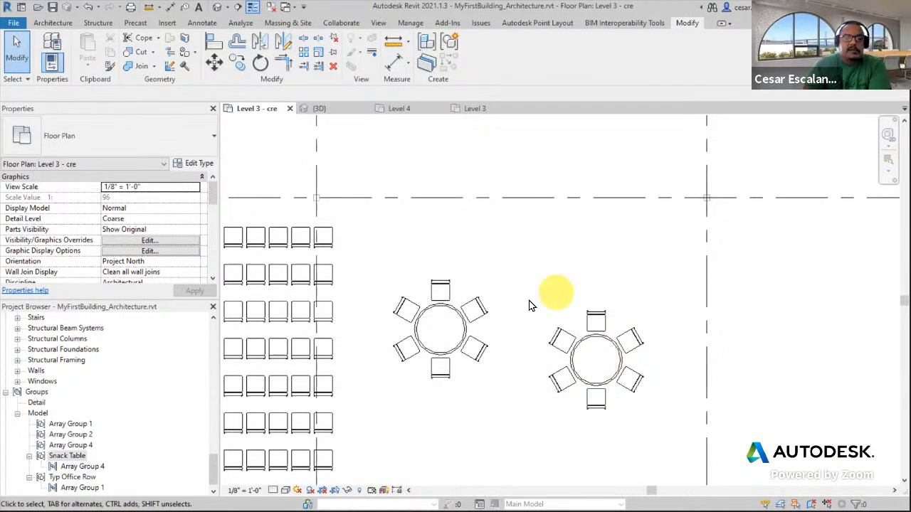
{"action": "left_click", "coordinate": [578, 348]}
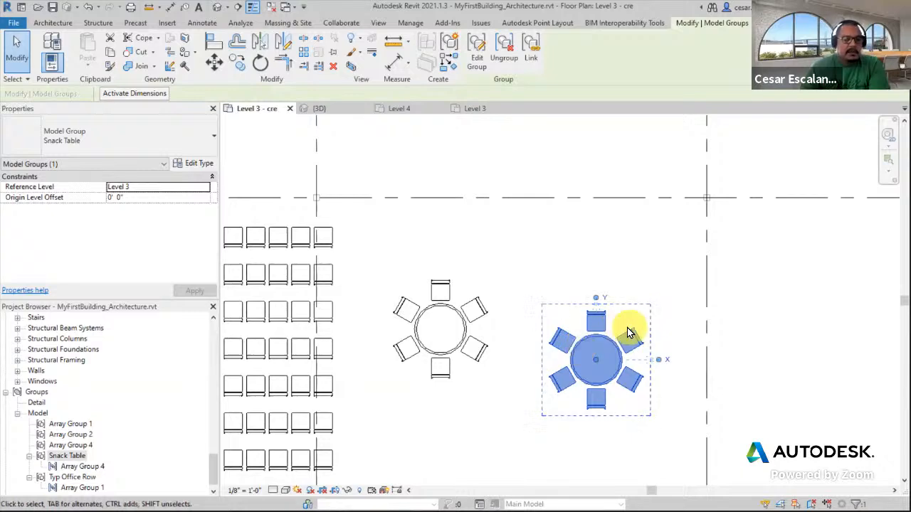
{"action": "scroll", "coordinate": [698, 349], "scroll_direction": "down", "scroll_amount": 3}
{"action": "left_click", "coordinate": [720, 350]}
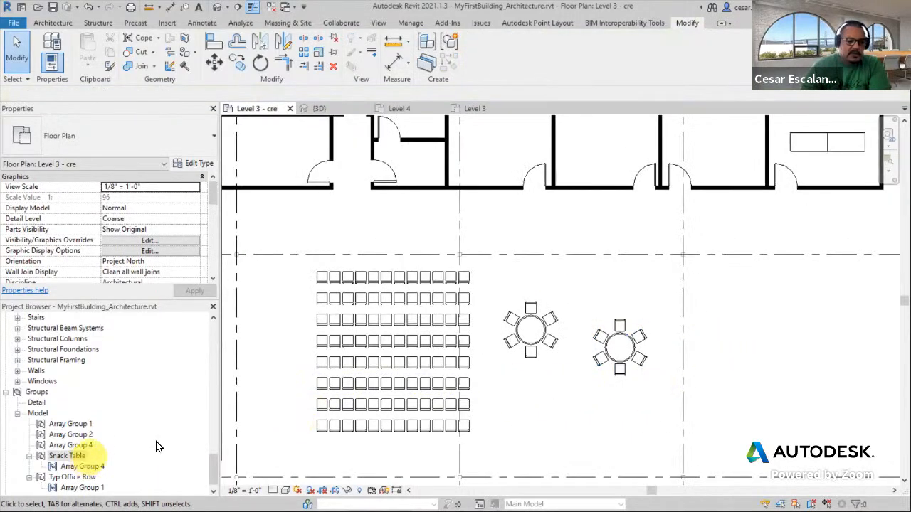
{"action": "left_click", "coordinate": [620, 338]}
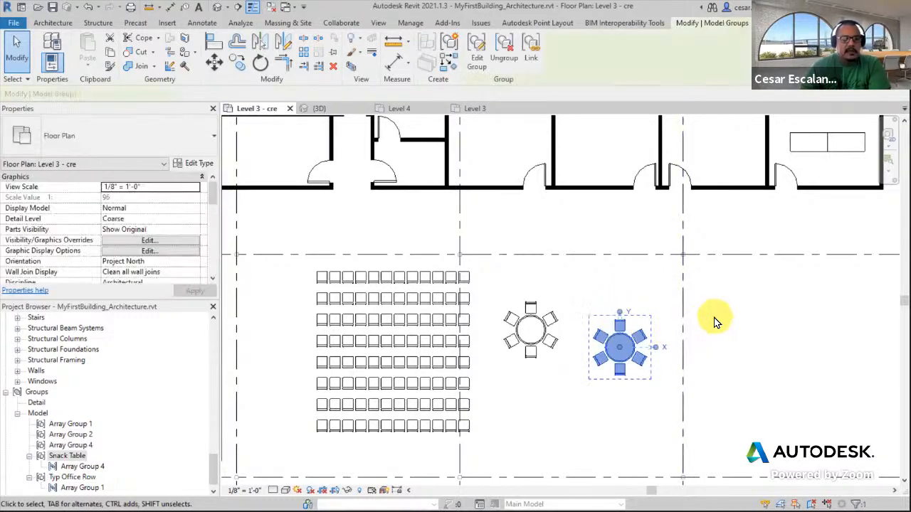
{"action": "scroll", "coordinate": [715, 321], "scroll_direction": "up", "scroll_amount": 3}
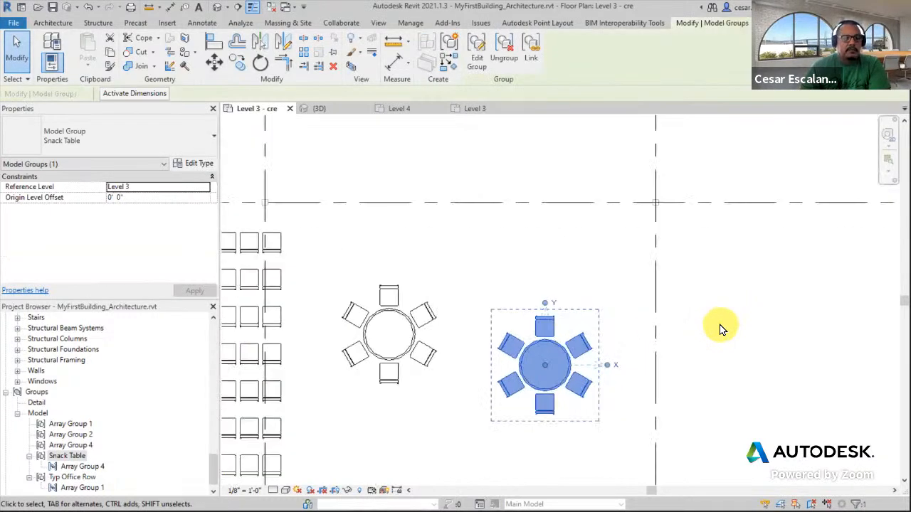
{"action": "scroll", "coordinate": [647, 383], "scroll_direction": "down", "scroll_amount": 3}
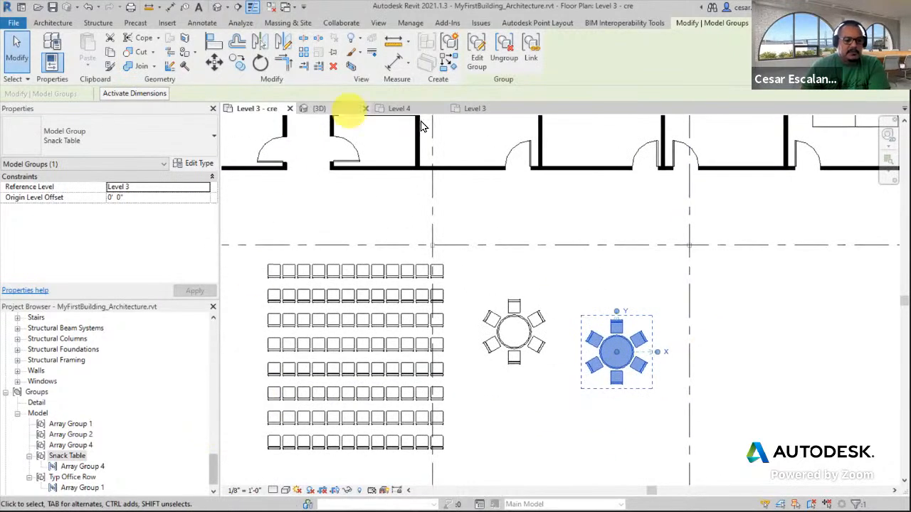
Open Load Family and browse the library's Tables folder, previewing the table families
{"action": "left_click", "coordinate": [166, 22]}
{"action": "left_click", "coordinate": [484, 61]}
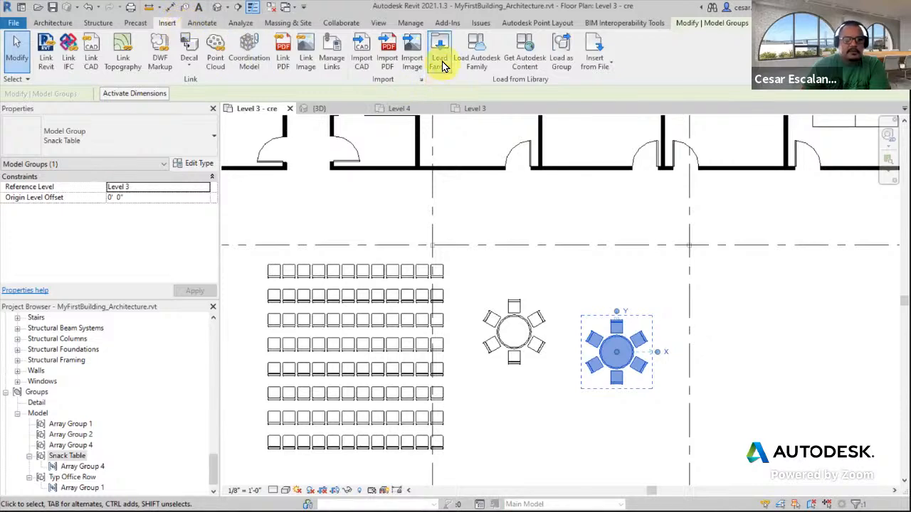
{"action": "left_click", "coordinate": [441, 63]}
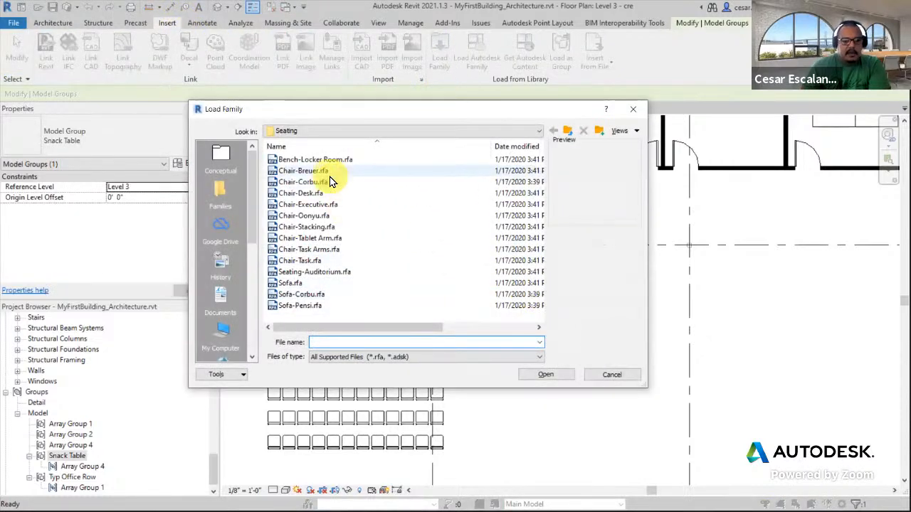
{"action": "left_click", "coordinate": [569, 132]}
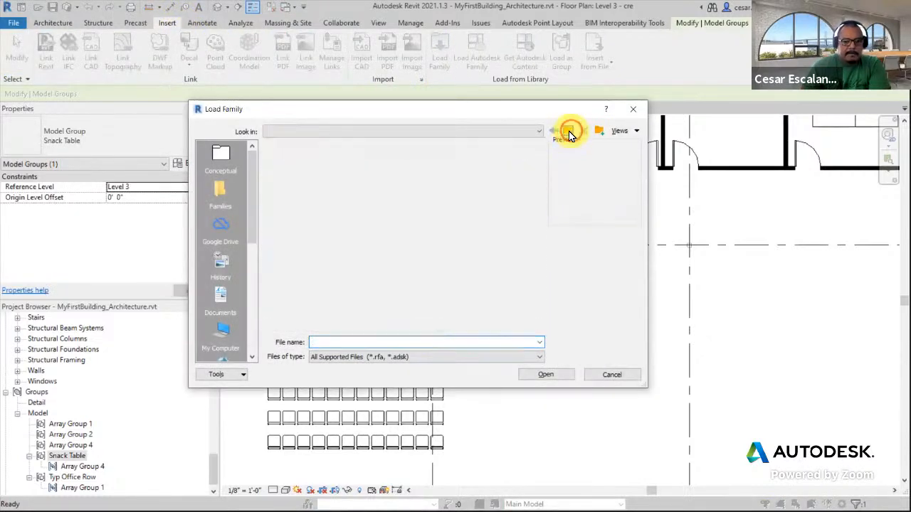
{"action": "double_click", "coordinate": [292, 198]}
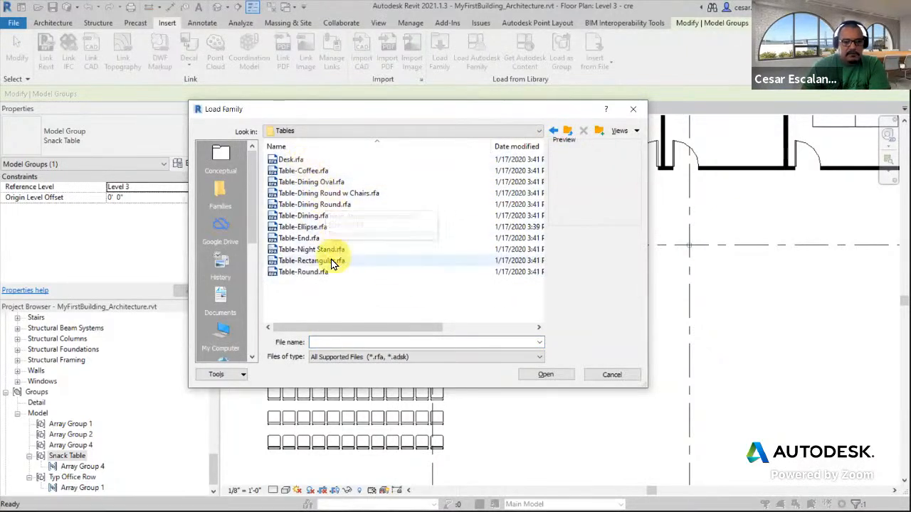
{"action": "left_click", "coordinate": [313, 272]}
{"action": "left_click", "coordinate": [312, 260]}
{"action": "left_click", "coordinate": [306, 226]}
{"action": "left_click", "coordinate": [314, 204]}
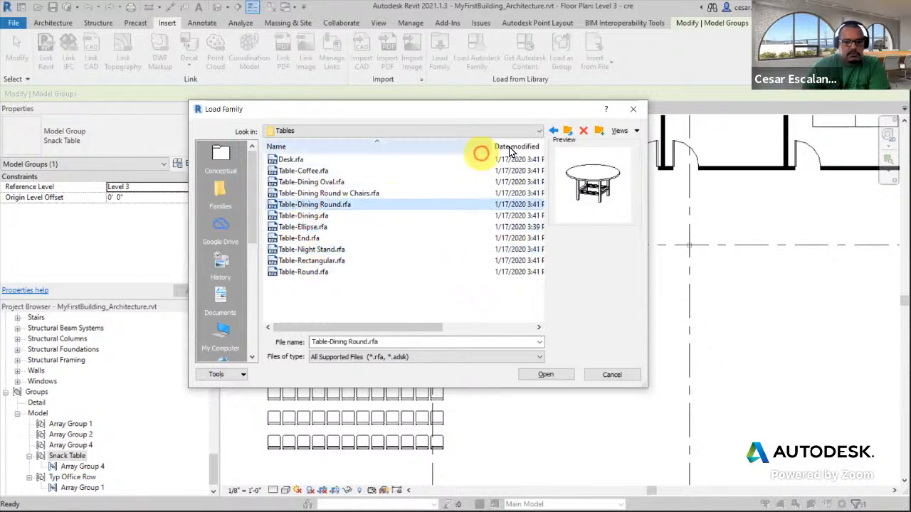
Load the Table-Dining Round w Chairs family, overwriting the shared sub-component family and its parameter values
{"action": "left_click", "coordinate": [567, 130]}
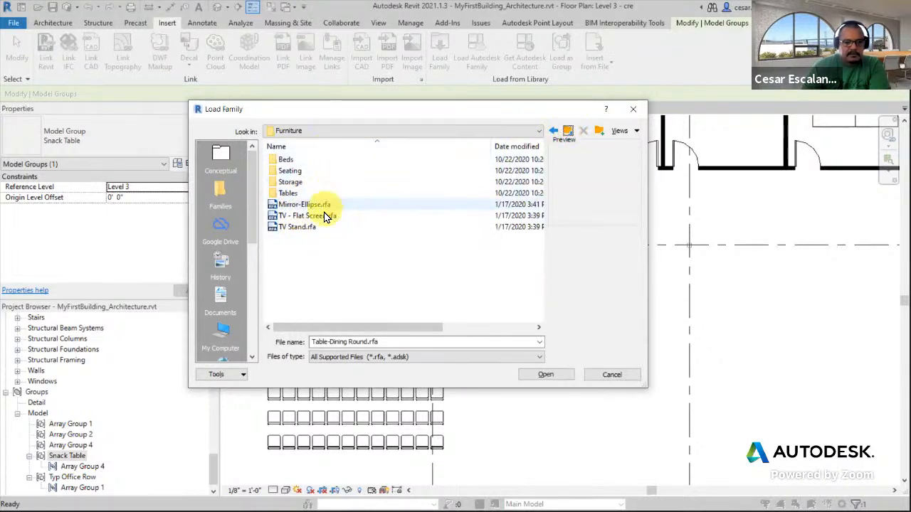
{"action": "left_click", "coordinate": [324, 215]}
{"action": "left_click", "coordinate": [308, 227]}
{"action": "left_click", "coordinate": [304, 205]}
{"action": "left_click", "coordinate": [296, 191]}
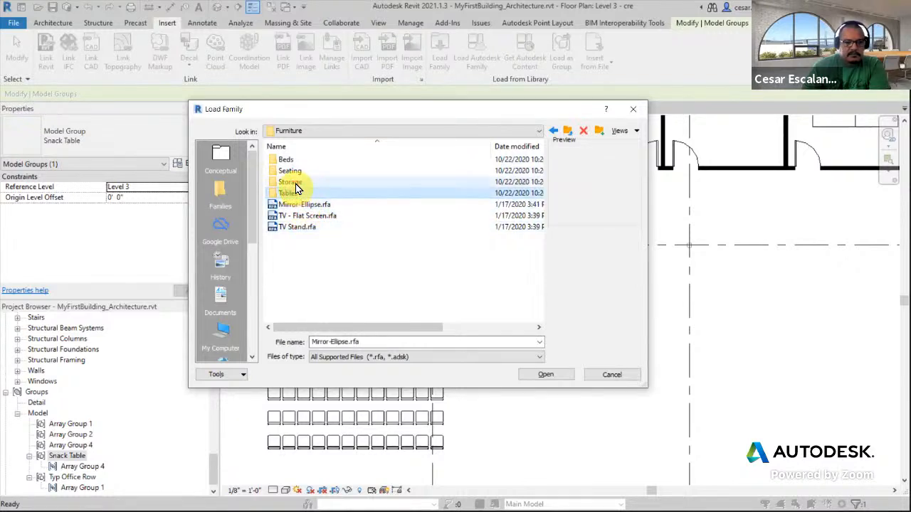
{"action": "double_click", "coordinate": [296, 192]}
{"action": "left_click", "coordinate": [296, 163]}
{"action": "left_click", "coordinate": [298, 171]}
{"action": "left_click", "coordinate": [299, 193]}
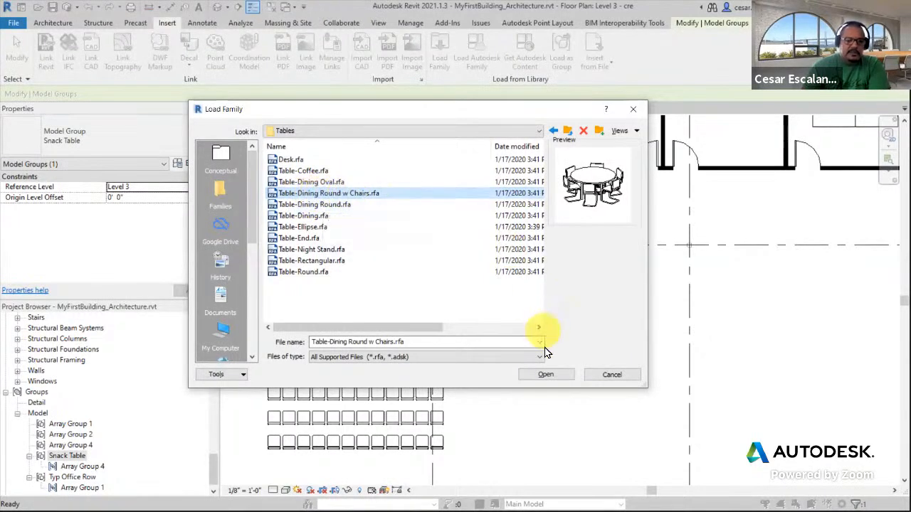
{"action": "left_click", "coordinate": [548, 375]}
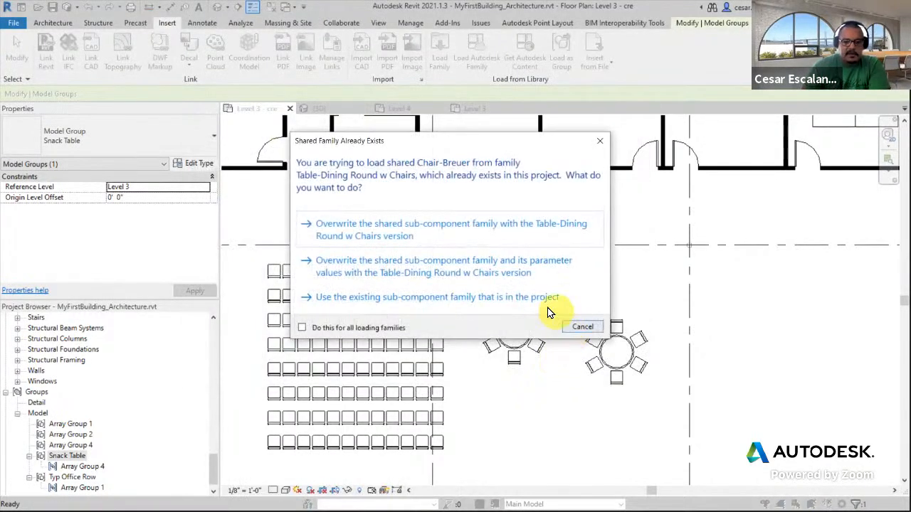
{"action": "left_click", "coordinate": [406, 236]}
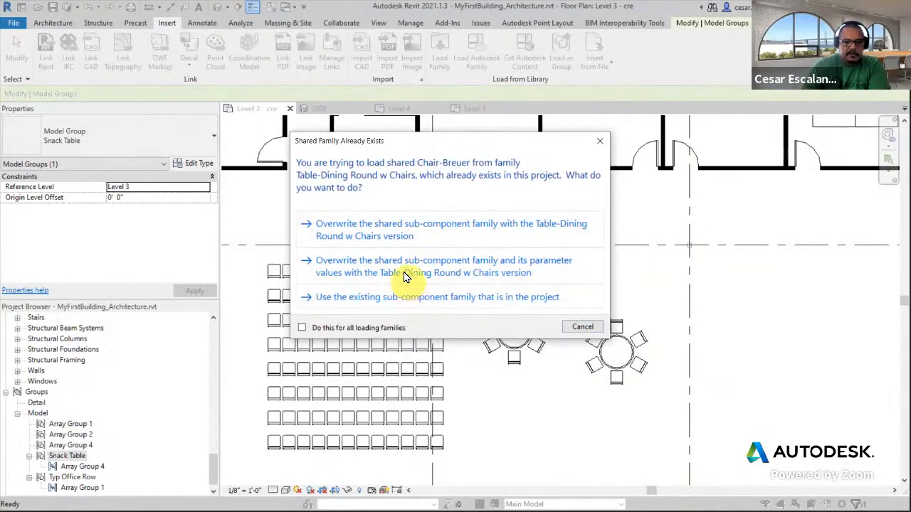
{"action": "left_click", "coordinate": [407, 268]}
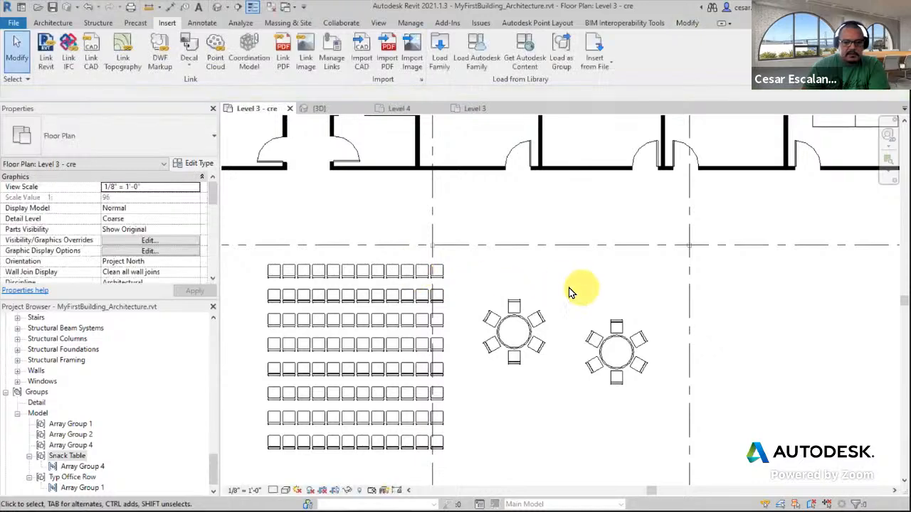
Place an 84" Diameter Table-Dining Round w Chairs to the right of the snack tables
{"action": "left_click_drag", "start_coordinate": [212, 464], "coordinate": [211, 401]}
{"action": "left_click", "coordinate": [28, 414]}
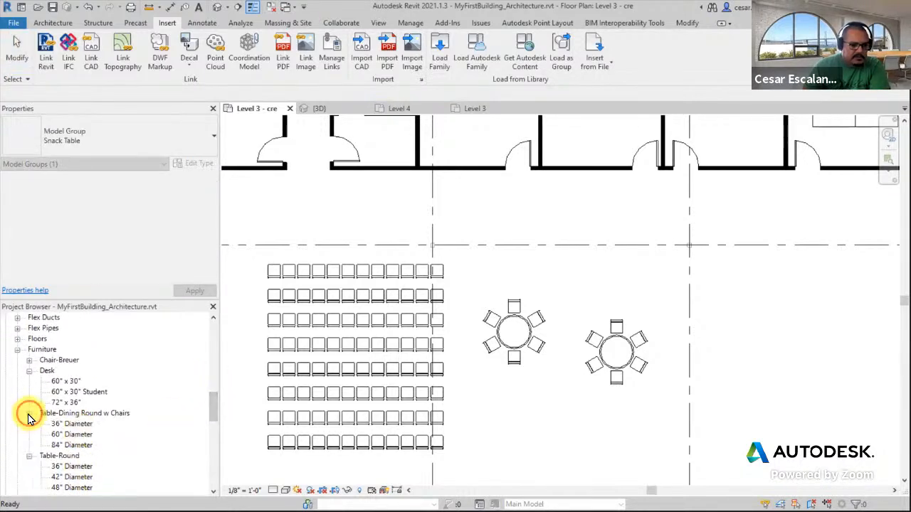
{"action": "left_click", "coordinate": [71, 445]}
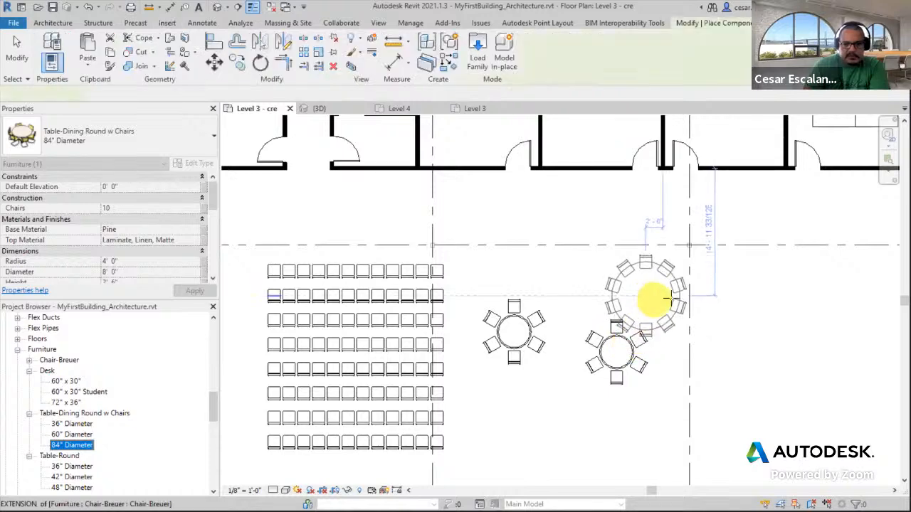
{"action": "left_click", "coordinate": [738, 307]}
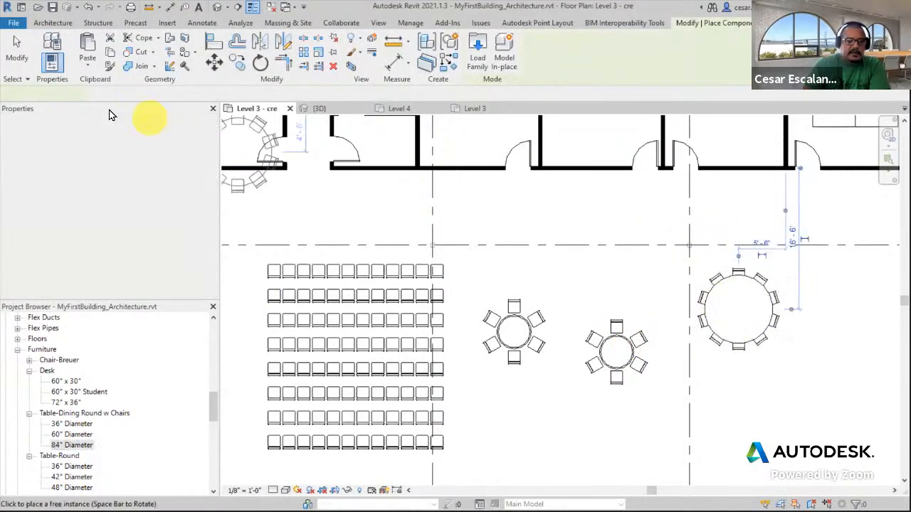
{"action": "left_click", "coordinate": [17, 52]}
Copy the 84" Diameter dining table to the right, placing the copy directly beside the original
{"action": "scroll", "coordinate": [779, 368], "scroll_direction": "up", "scroll_amount": 2}
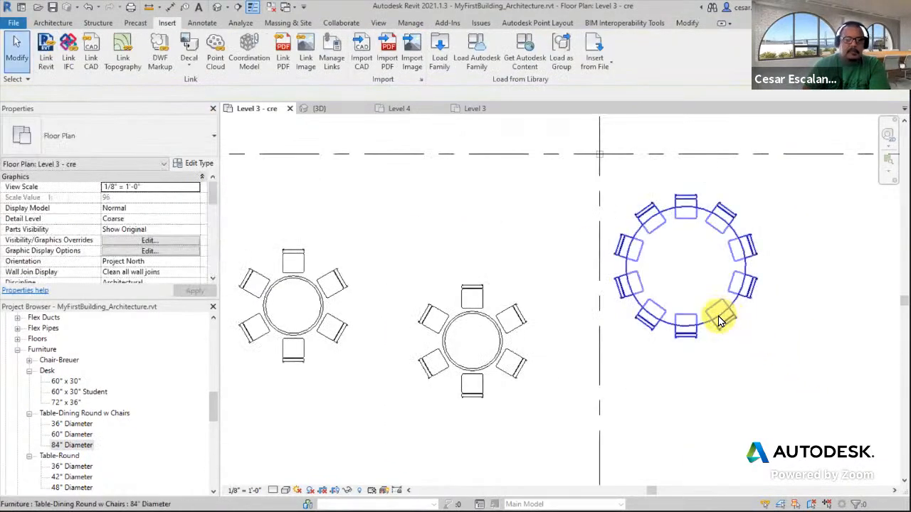
{"action": "left_click", "coordinate": [718, 320]}
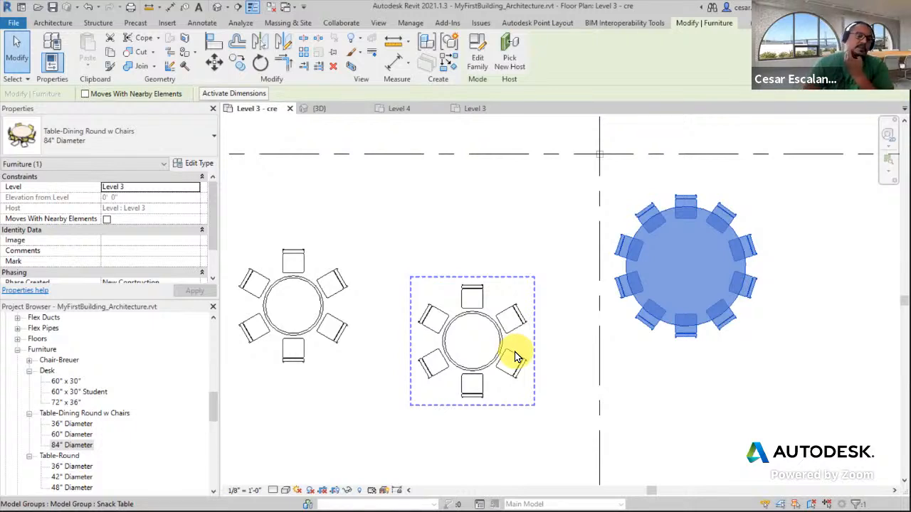
{"action": "left_click", "coordinate": [795, 336]}
{"action": "left_click", "coordinate": [755, 277]}
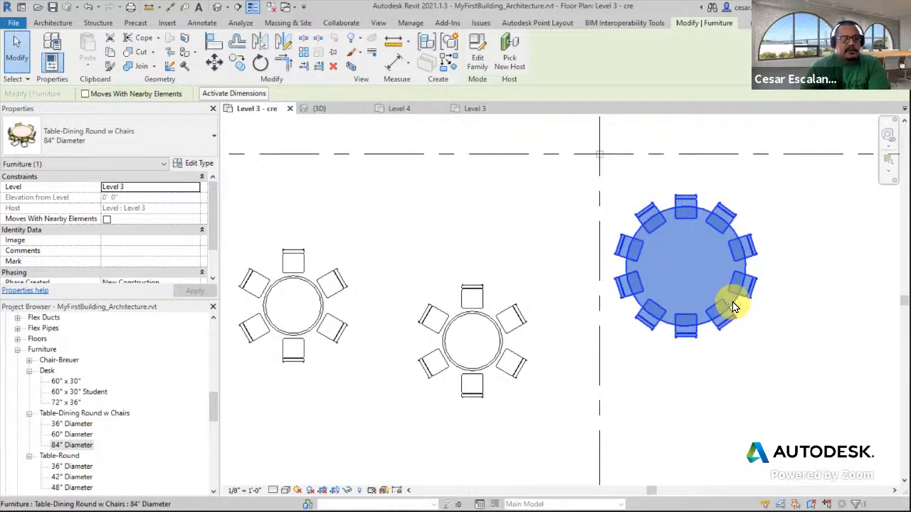
{"action": "left_click", "coordinate": [237, 63]}
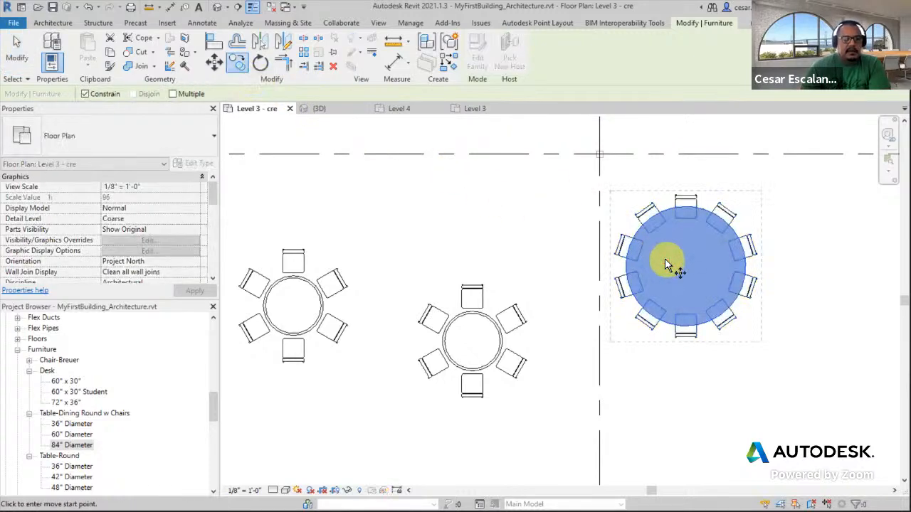
{"action": "scroll", "coordinate": [665, 264], "scroll_direction": "down", "scroll_amount": 2}
{"action": "left_click", "coordinate": [681, 262]}
{"action": "left_click", "coordinate": [765, 263]}
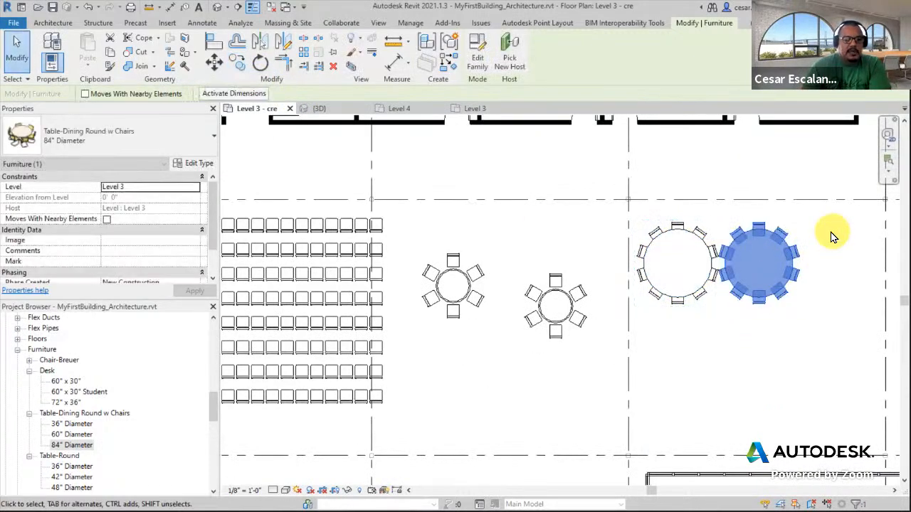
Copy the new dining table straight down to a spot below it
{"action": "left_click", "coordinate": [240, 62]}
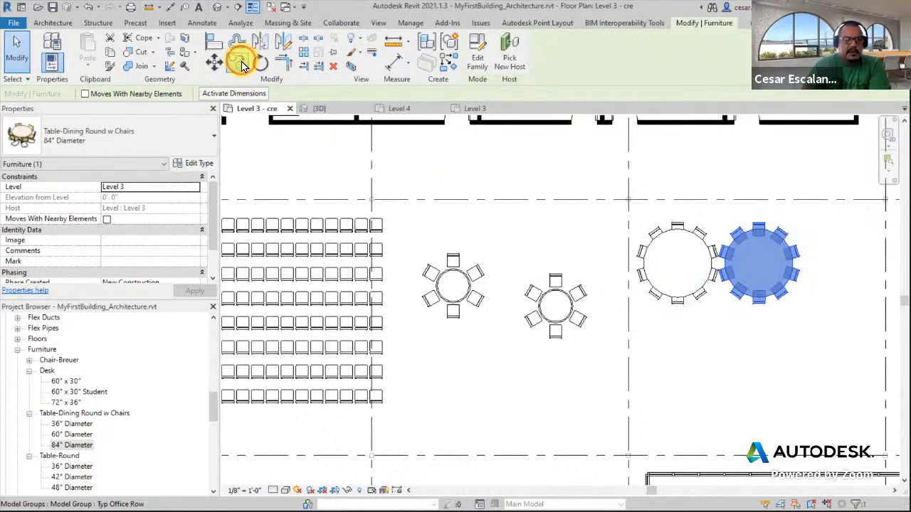
{"action": "left_click", "coordinate": [770, 274]}
{"action": "left_click", "coordinate": [769, 380]}
{"action": "key", "text": "Escape"}
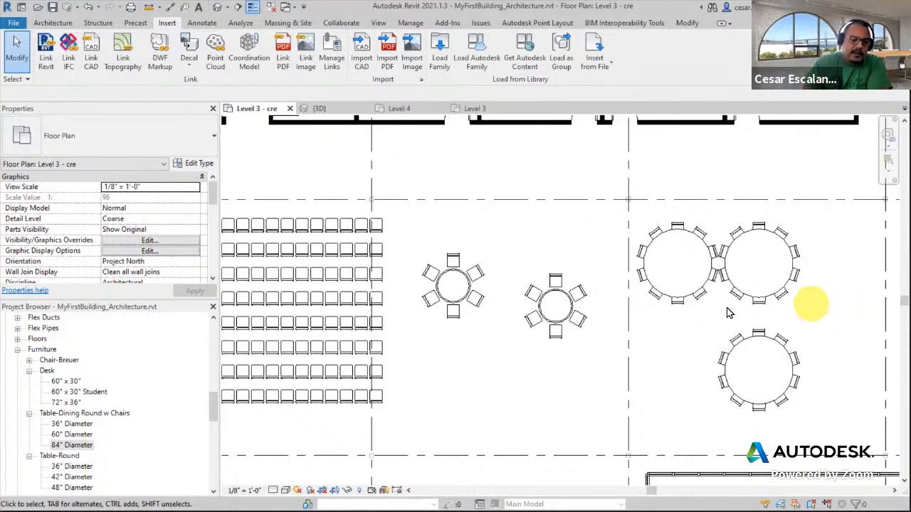
Delete the three 84" dining tables and the right-hand Snack Table group
{"action": "left_click", "coordinate": [561, 318]}
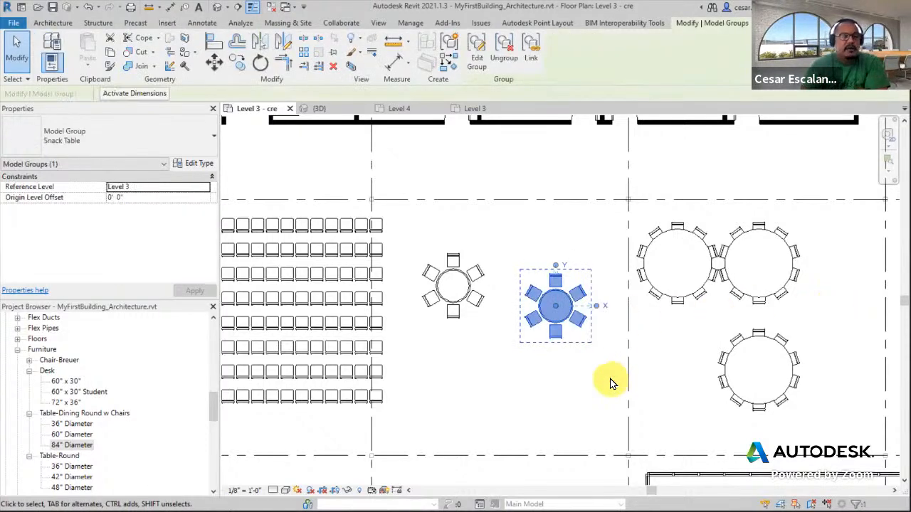
{"action": "left_click", "coordinate": [473, 303]}
{"action": "left_click", "coordinate": [551, 313]}
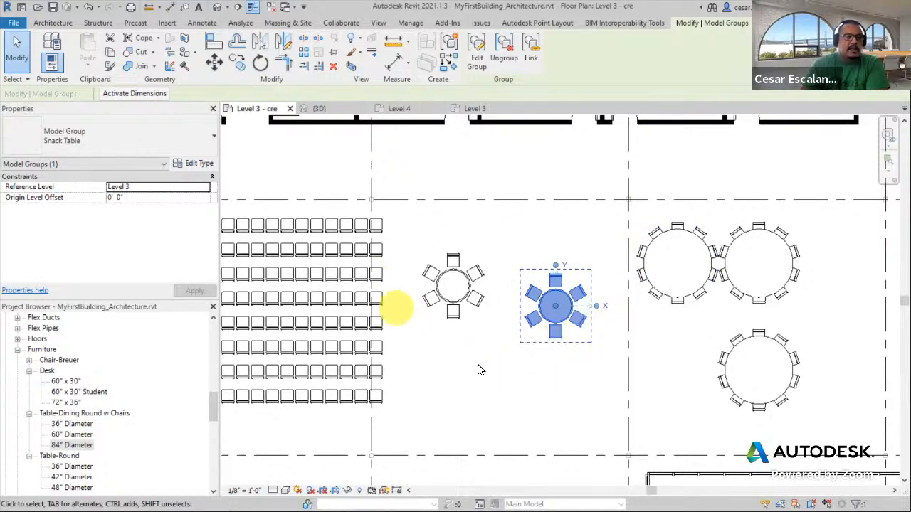
{"action": "left_click", "coordinate": [456, 278]}
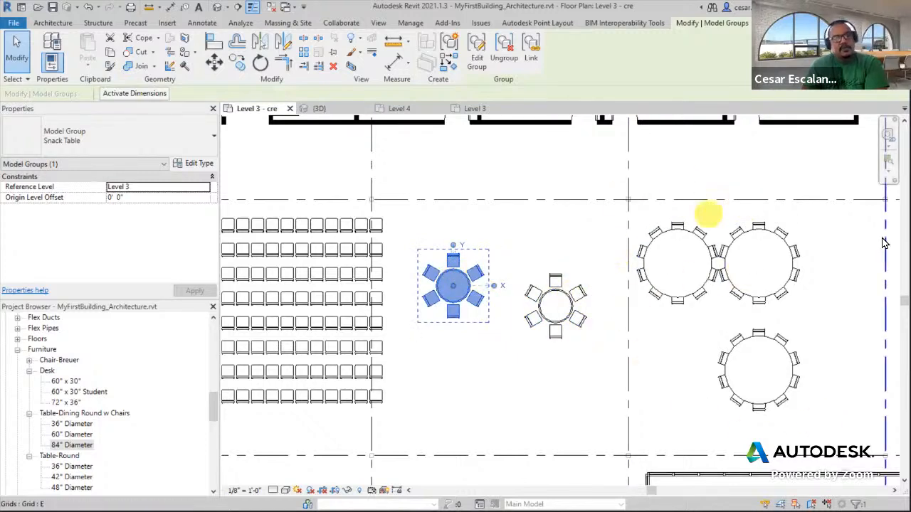
{"action": "left_click", "coordinate": [712, 256]}
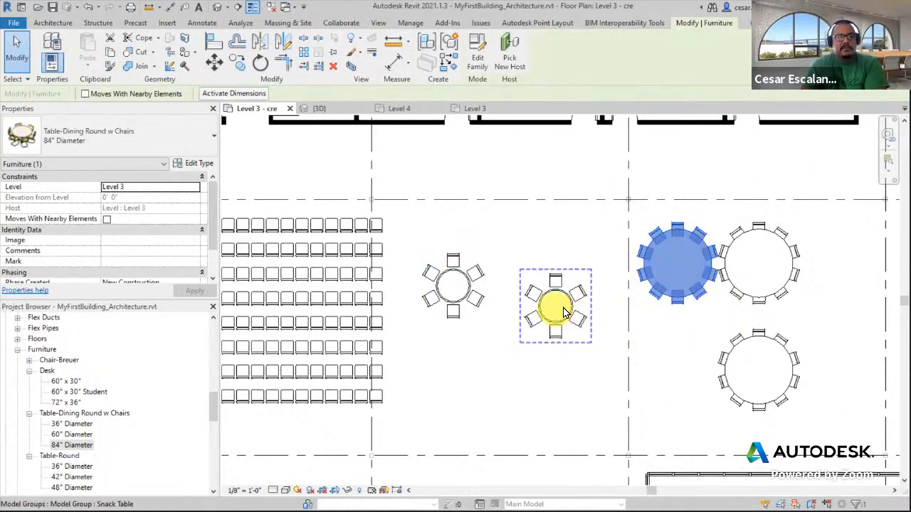
{"action": "key", "text": "Escape"}
{"action": "left_click", "coordinate": [778, 240]}
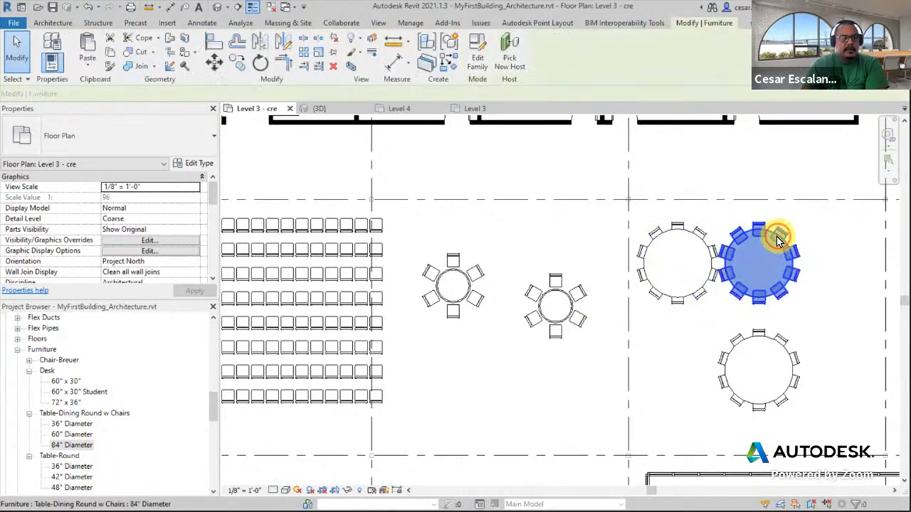
{"action": "key", "text": "Escape"}
{"action": "left_click", "coordinate": [770, 341]}
{"action": "key", "text": "Delete"}
{"action": "left_click", "coordinate": [697, 285]}
{"action": "key", "text": "Delete"}
{"action": "left_click", "coordinate": [569, 309]}
{"action": "key", "text": "Delete"}
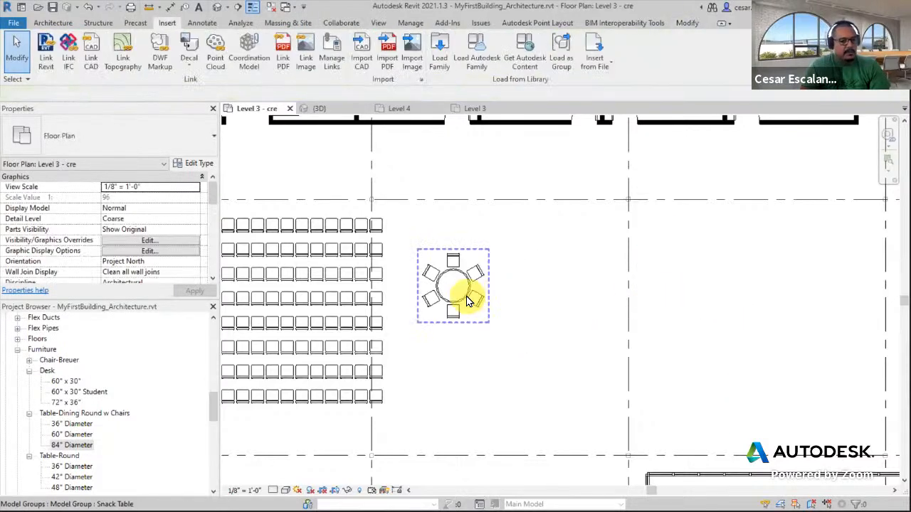
Delete the remaining Snack Table group and undo that deletion
{"action": "left_click", "coordinate": [468, 300]}
{"action": "key", "text": "Delete"}
{"action": "scroll", "coordinate": [642, 311], "scroll_direction": "down", "scroll_amount": 3}
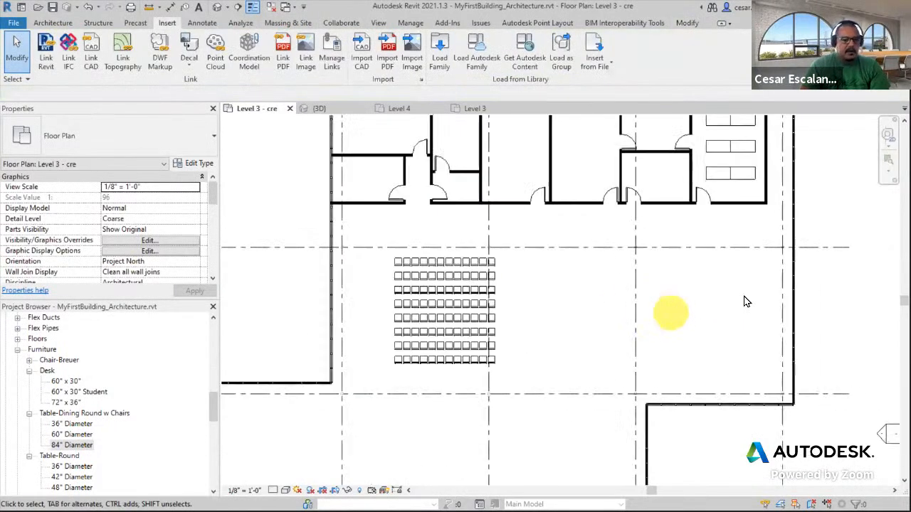
{"action": "scroll", "coordinate": [211, 404], "scroll_direction": "down", "scroll_amount": 5}
{"action": "left_click_drag", "start_coordinate": [215, 424], "coordinate": [211, 463]}
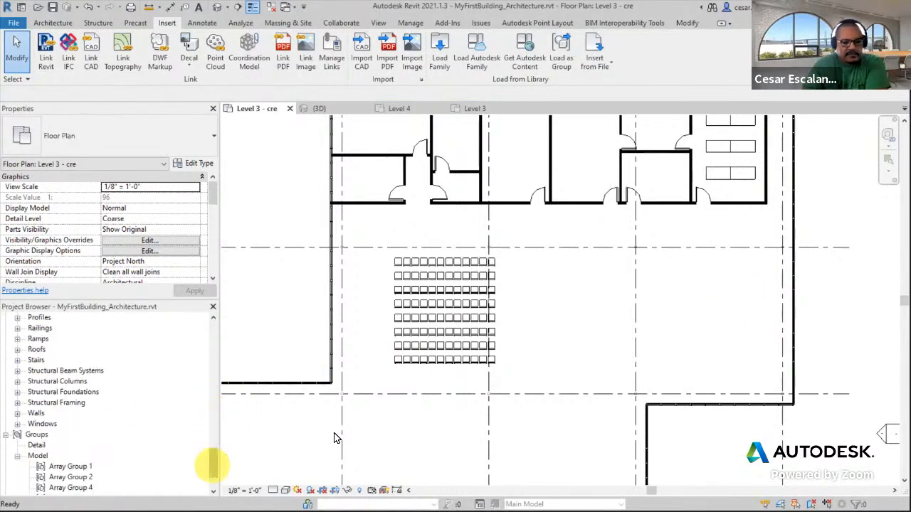
{"action": "scroll", "coordinate": [575, 342], "scroll_direction": "down", "scroll_amount": 2}
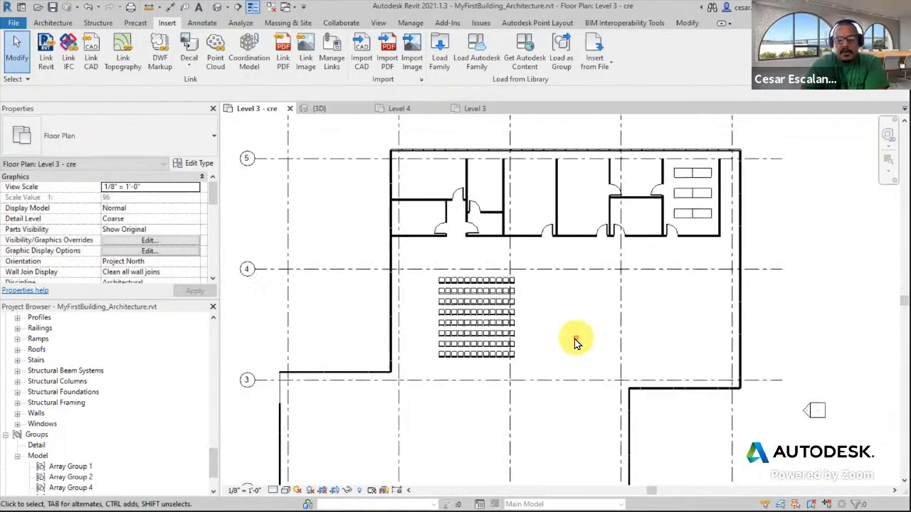
{"action": "left_click", "coordinate": [89, 12]}
{"action": "scroll", "coordinate": [671, 327], "scroll_direction": "down", "scroll_amount": 3}
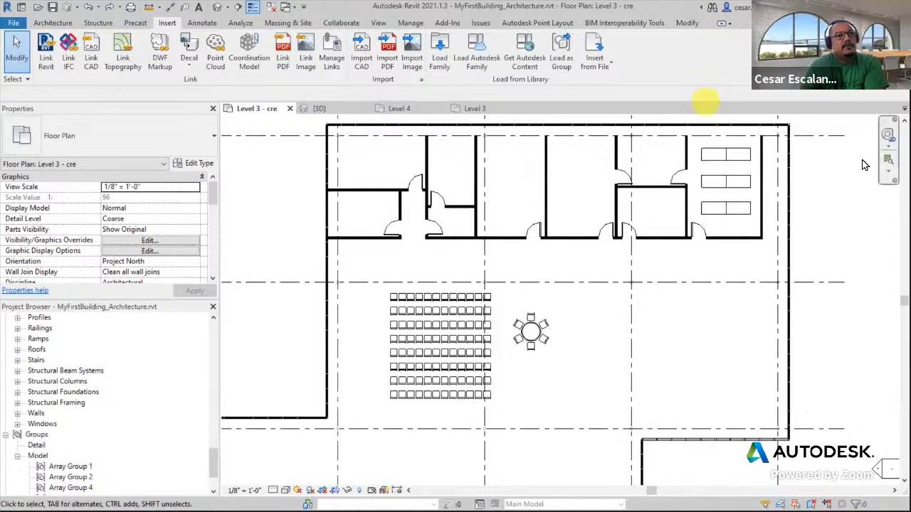
Edit the Snack Table group, swapping its table for a Table-Dining Round w Chairs 36" Diameter, and finish the edit
{"action": "scroll", "coordinate": [594, 291], "scroll_direction": "up", "scroll_amount": 3}
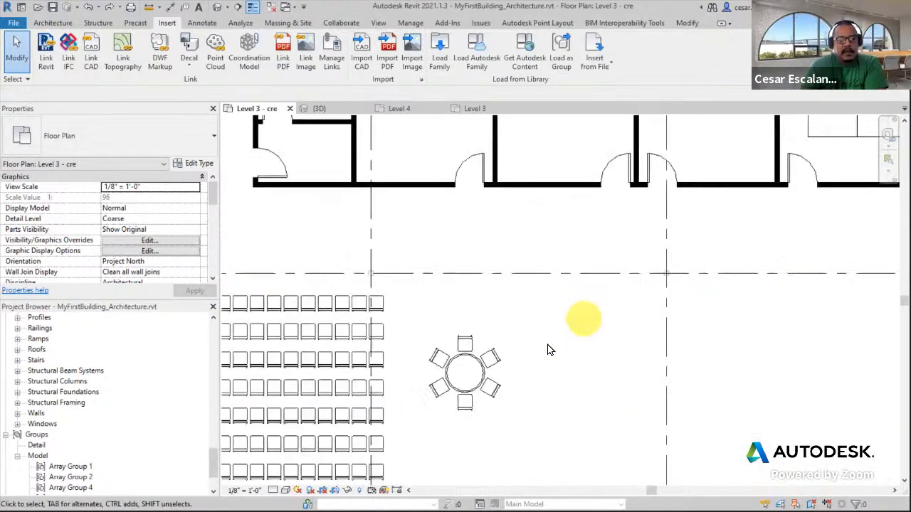
{"action": "left_click", "coordinate": [470, 370]}
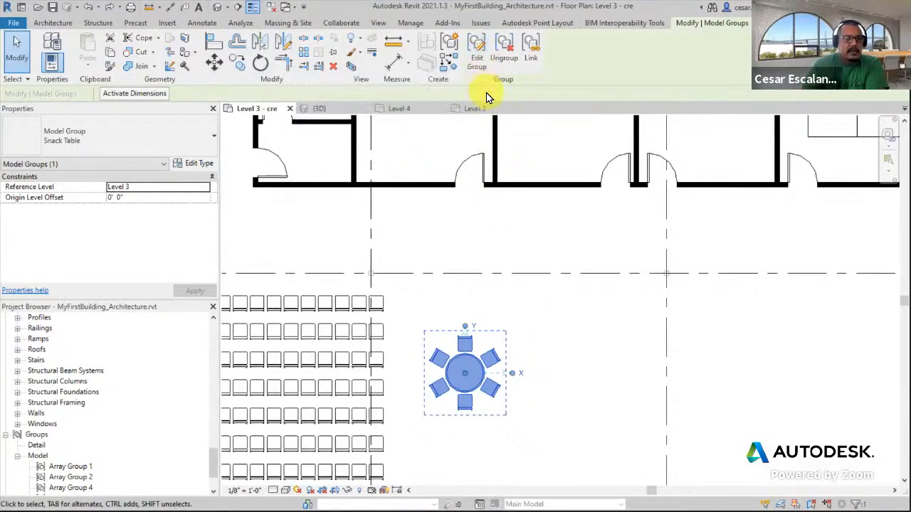
{"action": "left_click", "coordinate": [477, 60]}
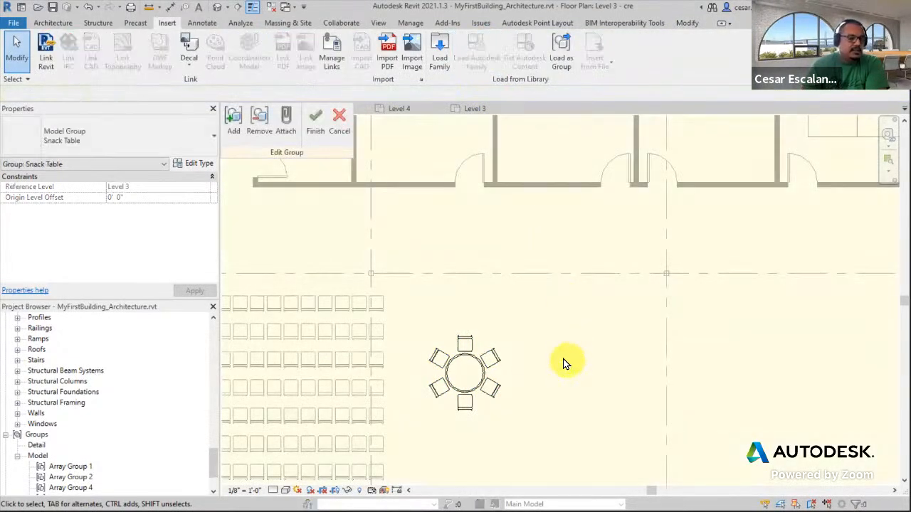
{"action": "left_click", "coordinate": [476, 366]}
{"action": "left_click", "coordinate": [147, 149]}
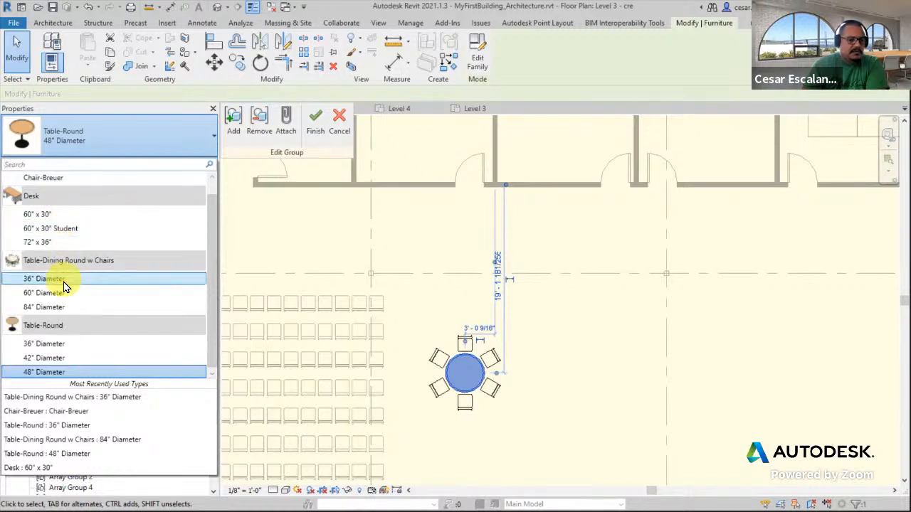
{"action": "left_click", "coordinate": [63, 284]}
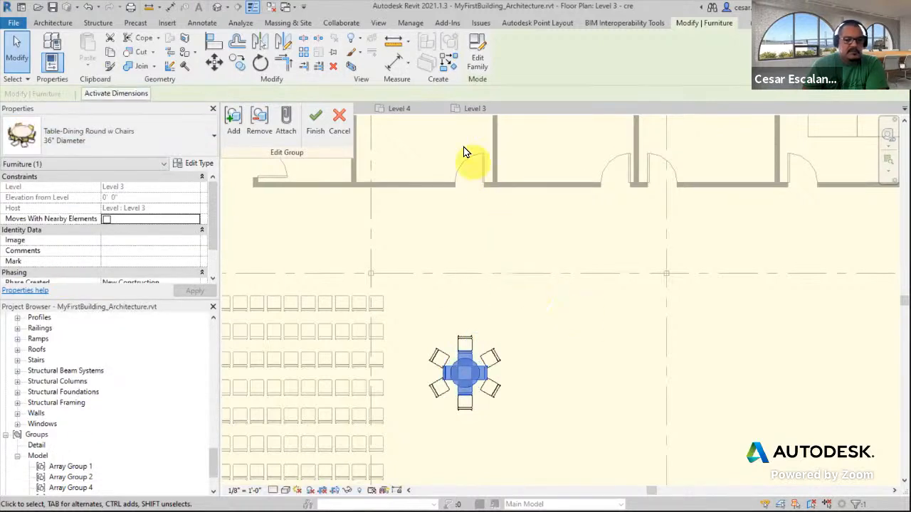
{"action": "left_click", "coordinate": [316, 123]}
{"action": "left_click", "coordinate": [587, 373]}
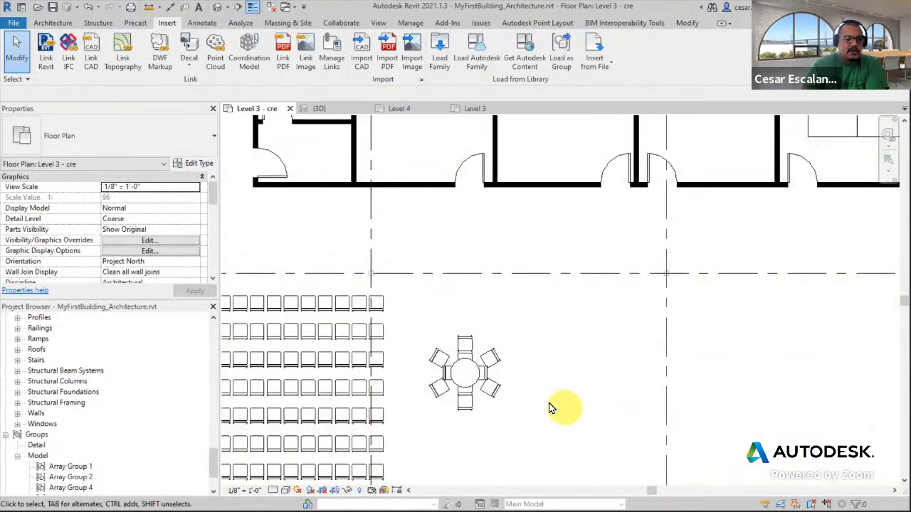
Ungroup the Snack Table group
{"action": "left_click", "coordinate": [482, 384]}
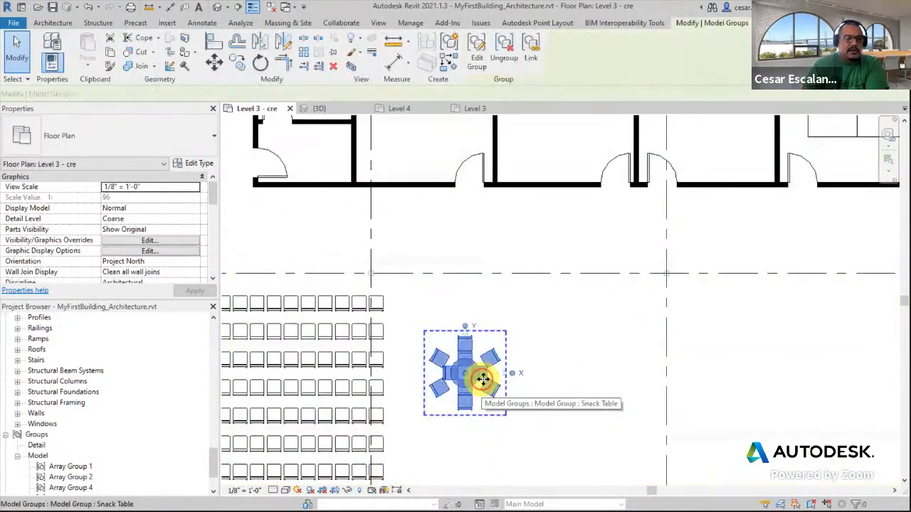
{"action": "left_click", "coordinate": [511, 60]}
{"action": "left_click", "coordinate": [604, 354]}
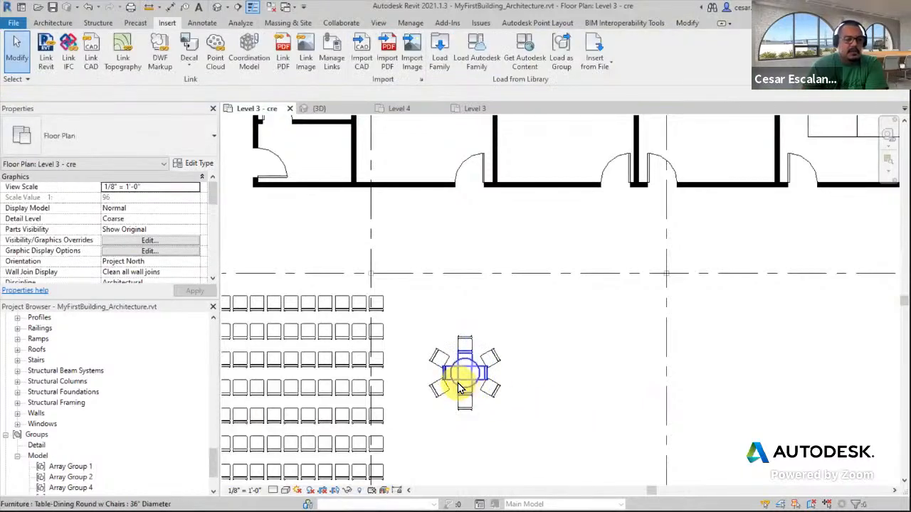
Ungroup two Array Group 4 chair groups on the right side of the table
{"action": "scroll", "coordinate": [467, 370], "scroll_direction": "up", "scroll_amount": 2}
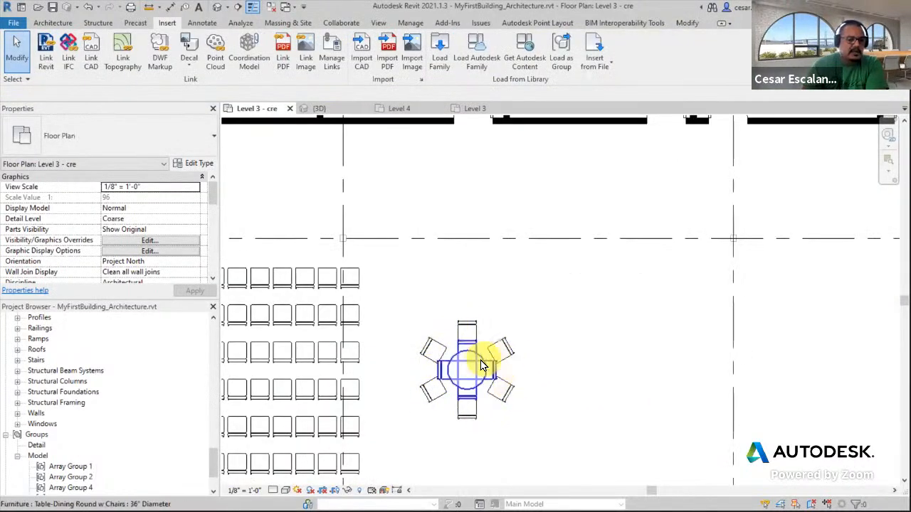
{"action": "left_click", "coordinate": [500, 348]}
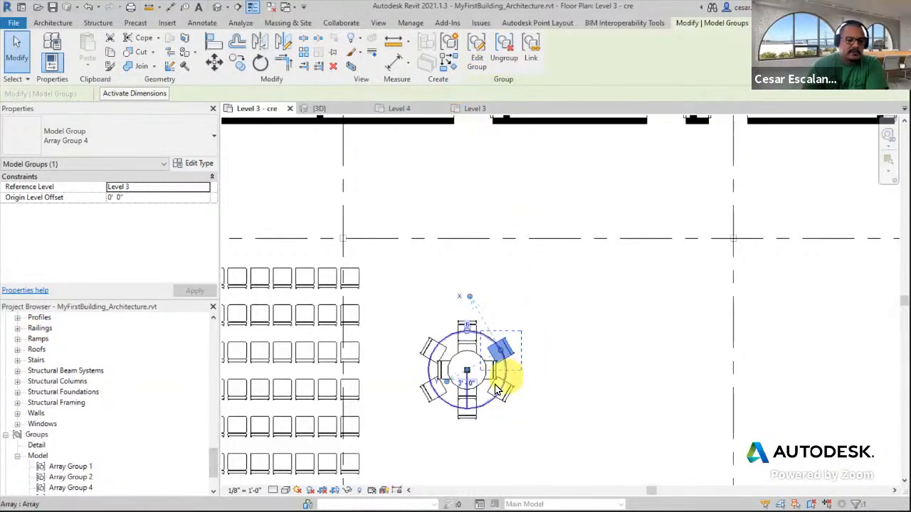
{"action": "left_click", "coordinate": [423, 447]}
{"action": "left_click_drag", "start_coordinate": [407, 461], "coordinate": [555, 300]}
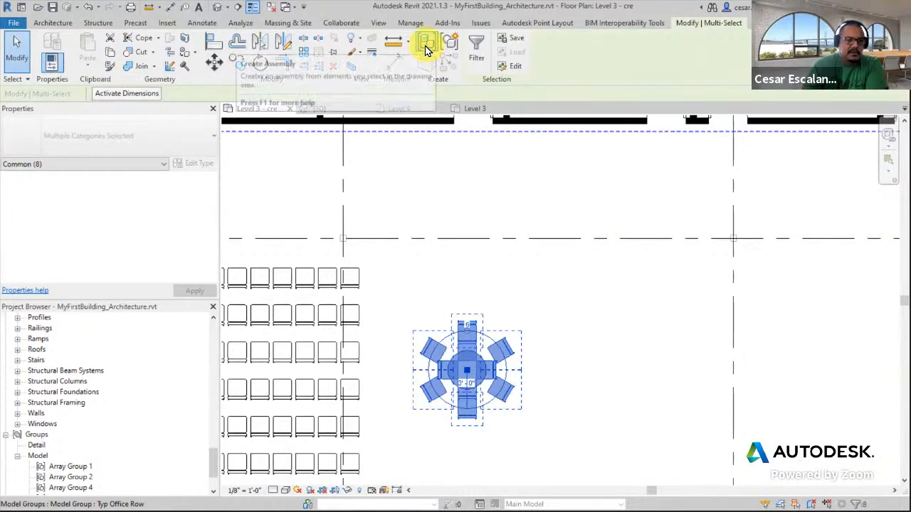
{"action": "left_click", "coordinate": [558, 398]}
{"action": "left_click", "coordinate": [515, 346]}
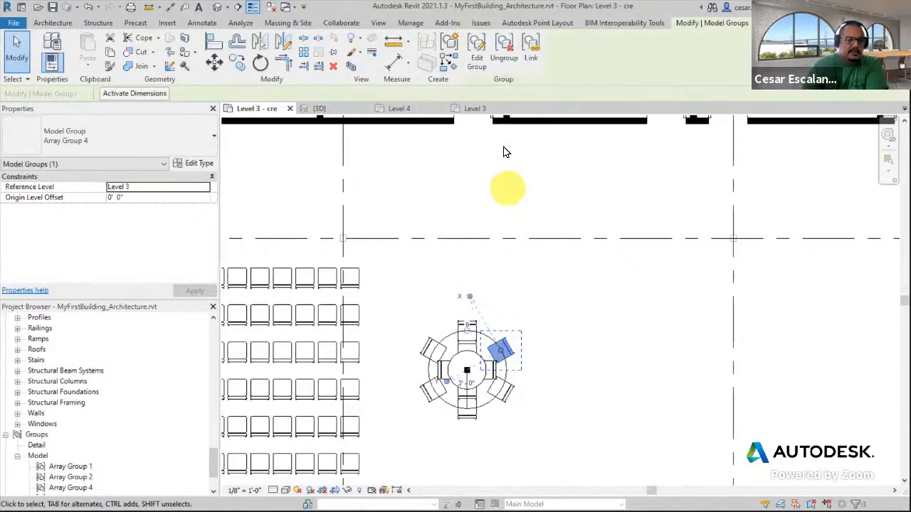
{"action": "left_click", "coordinate": [510, 55]}
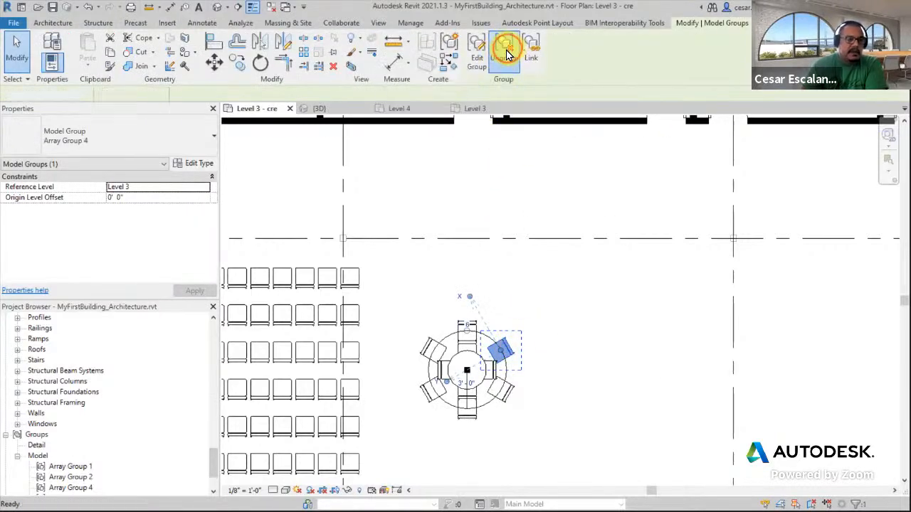
{"action": "left_click", "coordinate": [505, 387]}
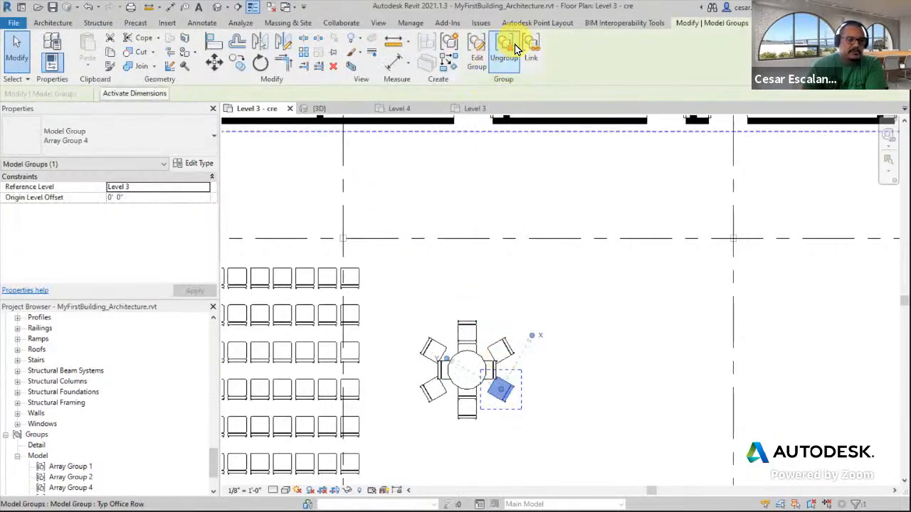
{"action": "left_click", "coordinate": [507, 44]}
Select all visible instances of the Array Group 4 chair group around the round table and ungroup them
{"action": "left_click", "coordinate": [511, 429]}
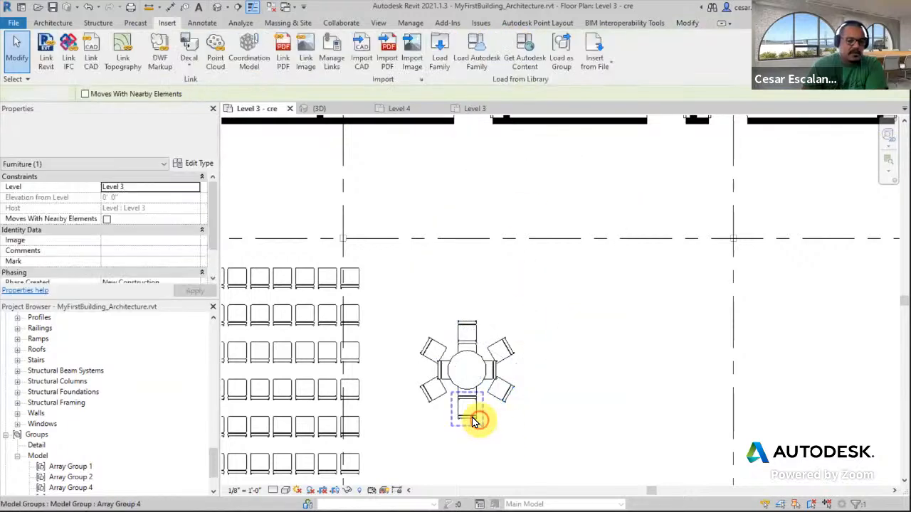
{"action": "left_click", "coordinate": [471, 417]}
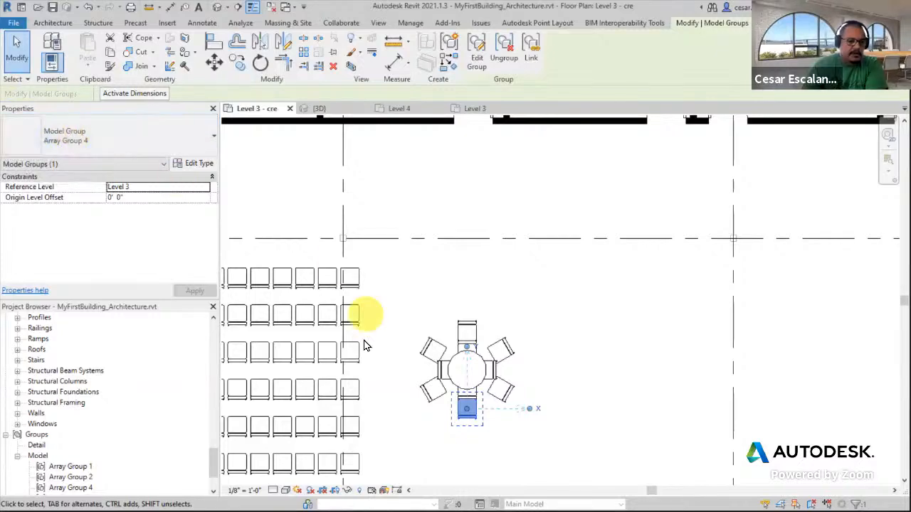
{"action": "left_click", "coordinate": [411, 425]}
{"action": "left_click", "coordinate": [427, 400]}
{"action": "left_click_drag", "start_coordinate": [426, 400], "coordinate": [434, 345]}
{"action": "right_click", "coordinate": [434, 345]}
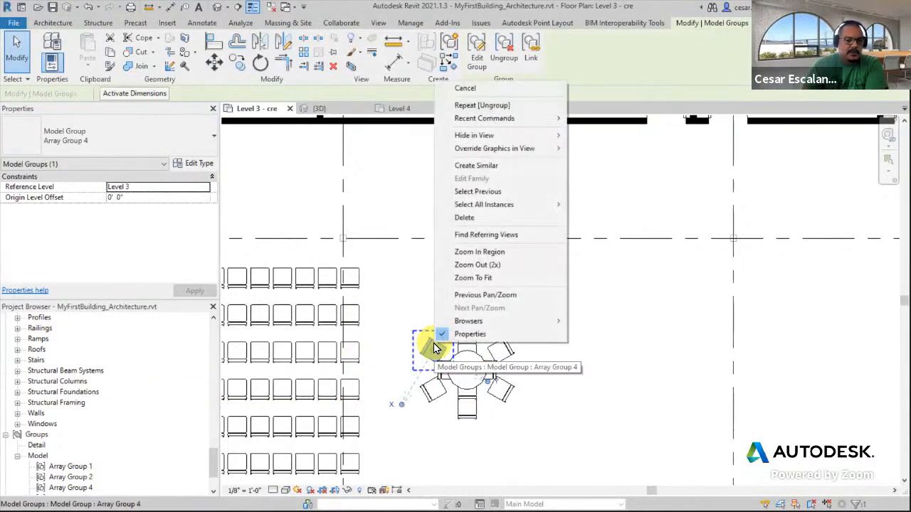
{"action": "mouse_move", "coordinate": [474, 207]}
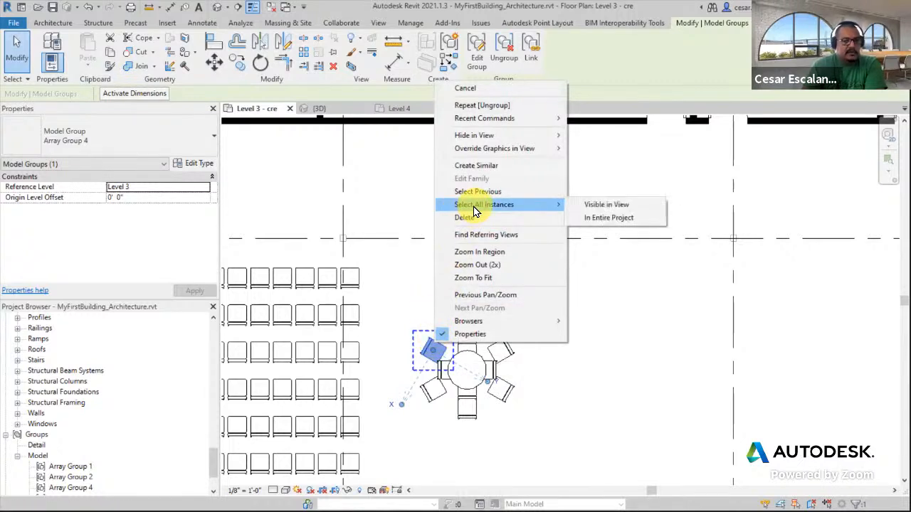
{"action": "left_click", "coordinate": [600, 205]}
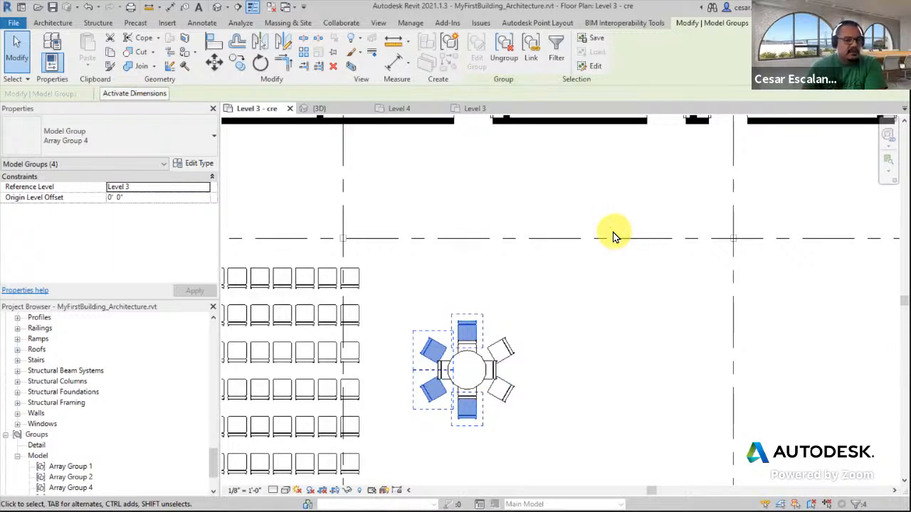
{"action": "left_click", "coordinate": [507, 55]}
{"action": "left_click", "coordinate": [574, 370]}
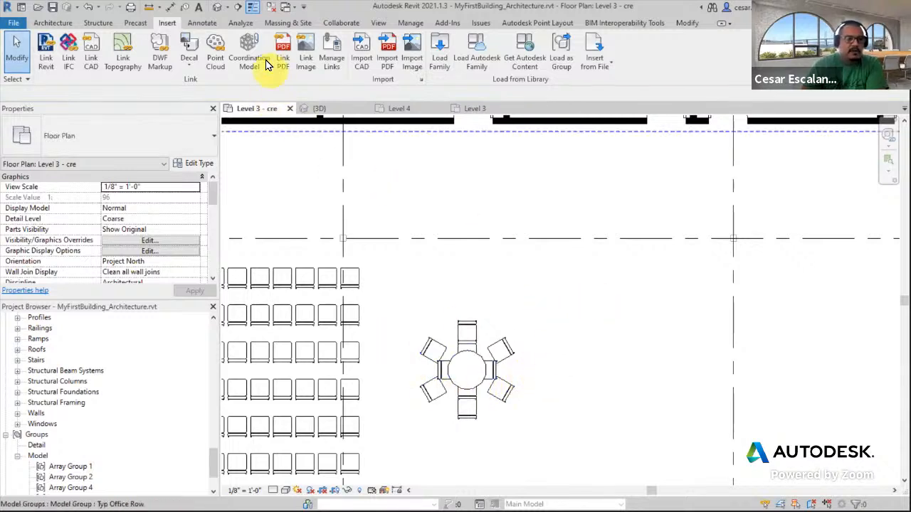
Move the top chair away from the table into the open area to the north-east
{"action": "left_click_drag", "start_coordinate": [468, 329], "coordinate": [640, 304]}
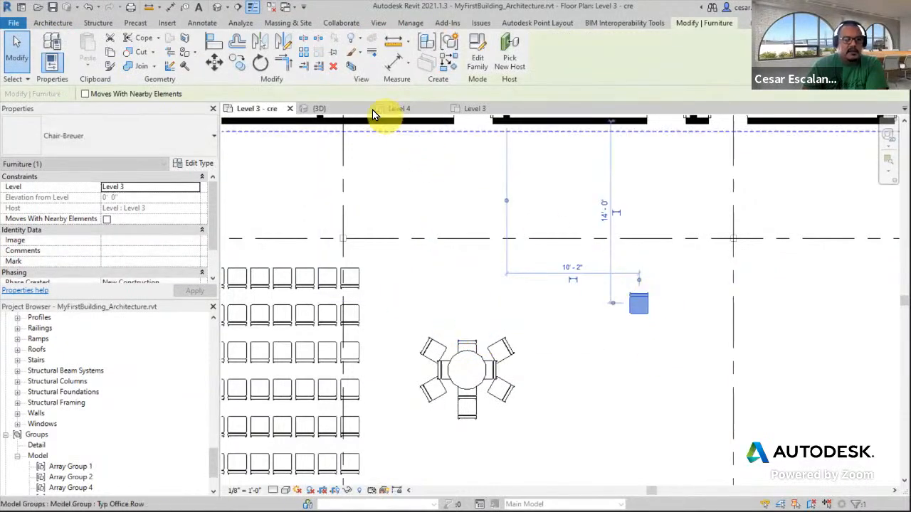
{"action": "left_click", "coordinate": [304, 57]}
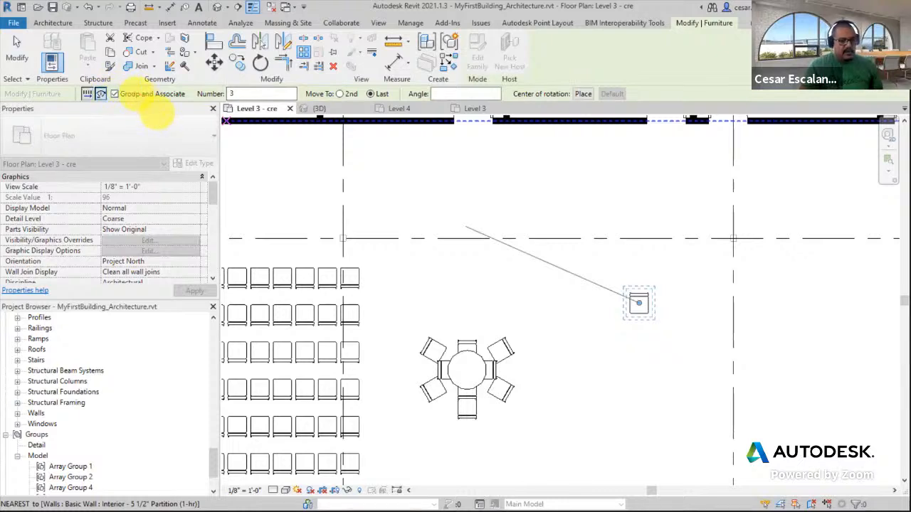
{"action": "mouse_move", "coordinate": [109, 88]}
{"action": "left_mouse_down"}
{"action": "mouse_move", "coordinate": [162, 112]}
{"action": "mouse_move", "coordinate": [193, 111]}
{"action": "left_mouse_up"}
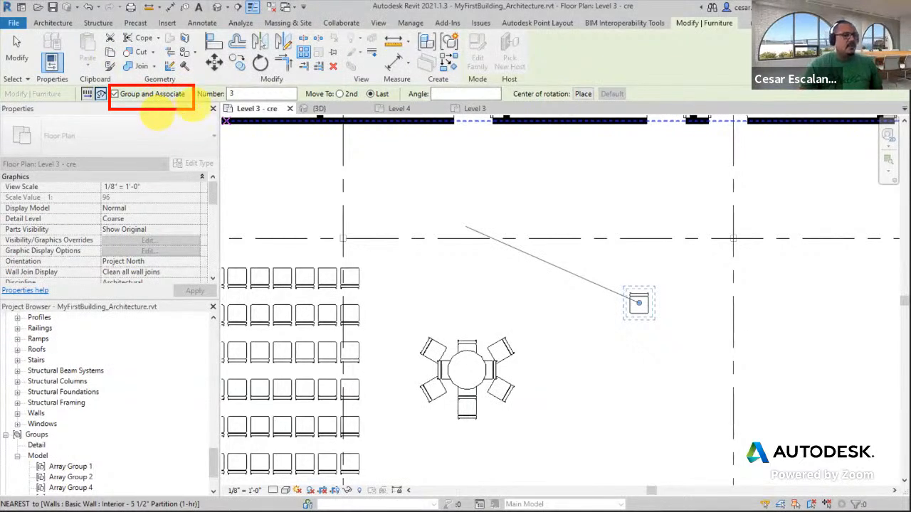
{"action": "key", "text": "Escape"}
{"action": "key", "text": "Escape"}
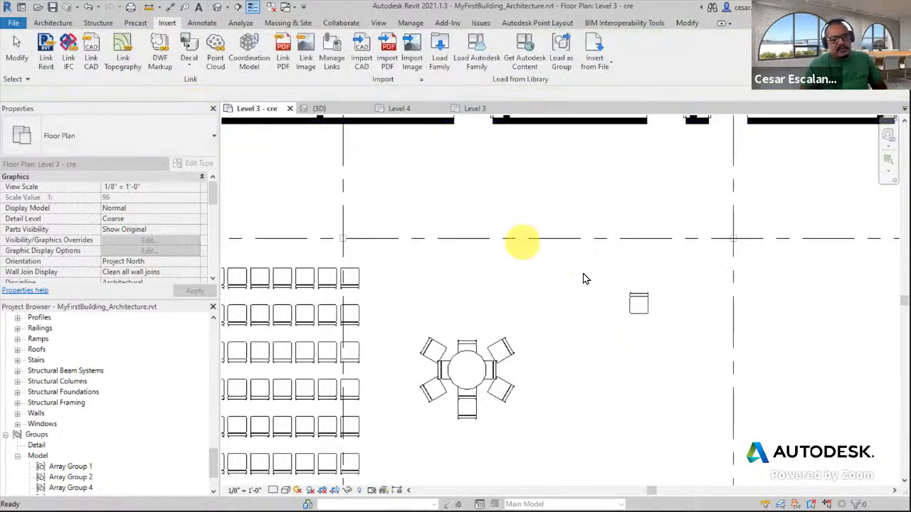
{"action": "left_click", "coordinate": [637, 306]}
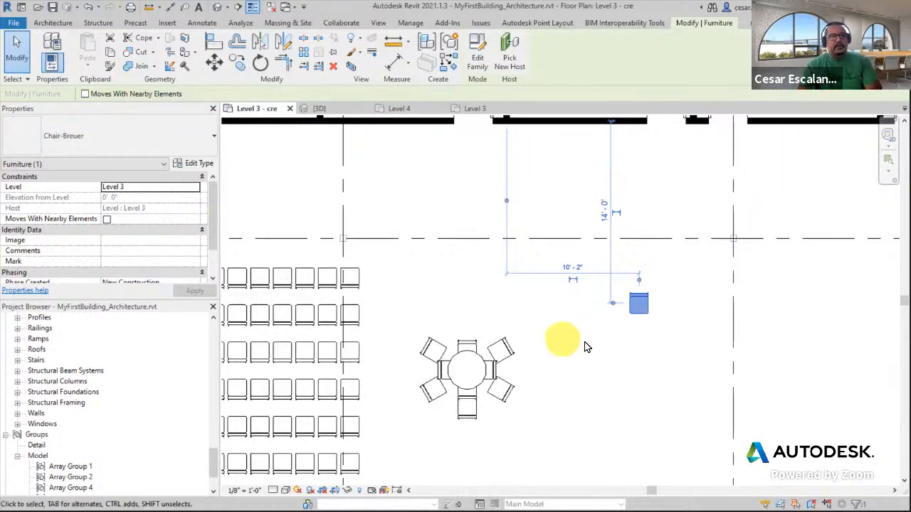
{"action": "scroll", "coordinate": [611, 333], "scroll_direction": "down", "scroll_amount": 3}
{"action": "scroll", "coordinate": [611, 338], "scroll_direction": "up", "scroll_amount": 3}
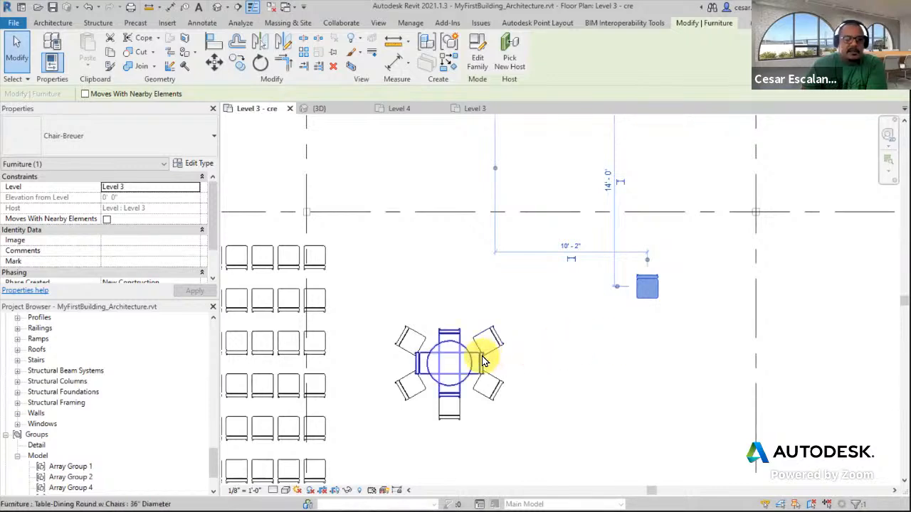
{"action": "middle_click_drag", "start_coordinate": [432, 326], "coordinate": [771, 226]}
{"action": "scroll", "coordinate": [740, 239], "scroll_direction": "down", "scroll_amount": 3}
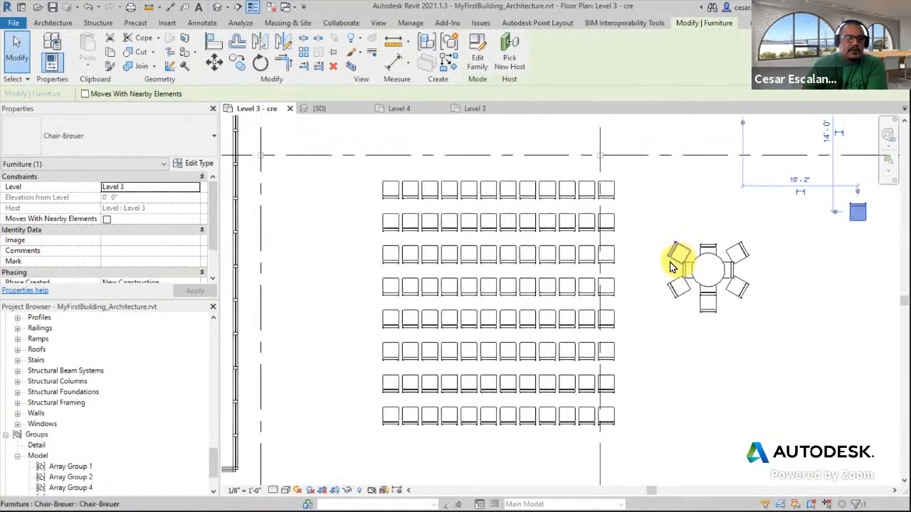
{"action": "left_click", "coordinate": [15, 26]}
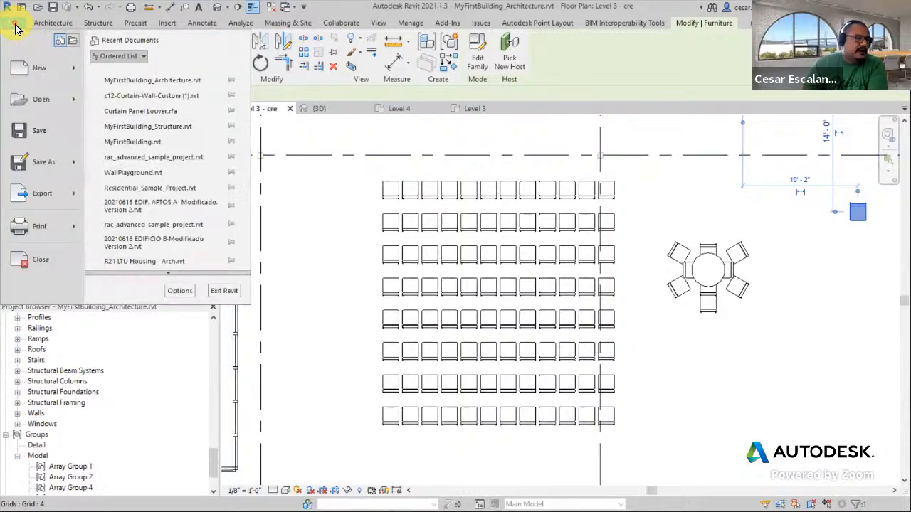
{"action": "left_click", "coordinate": [76, 71]}
{"action": "left_click", "coordinate": [134, 109]}
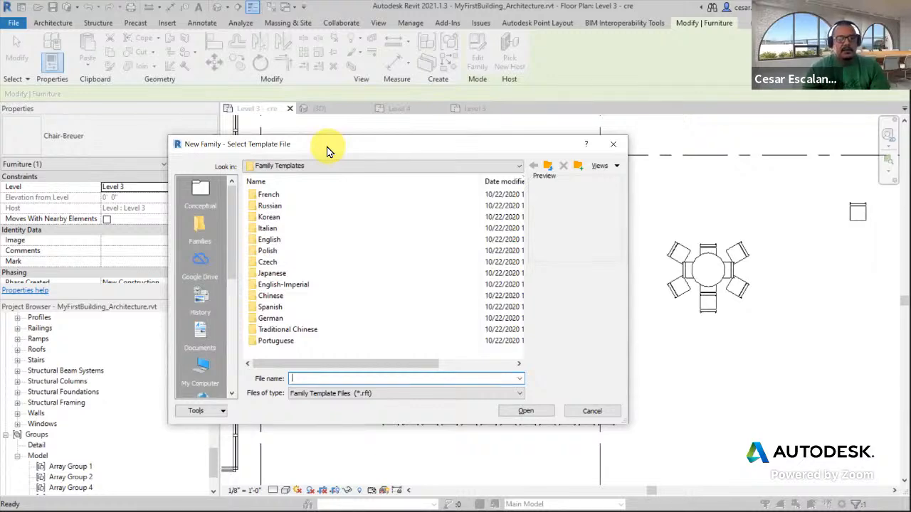
{"action": "left_click", "coordinate": [592, 412]}
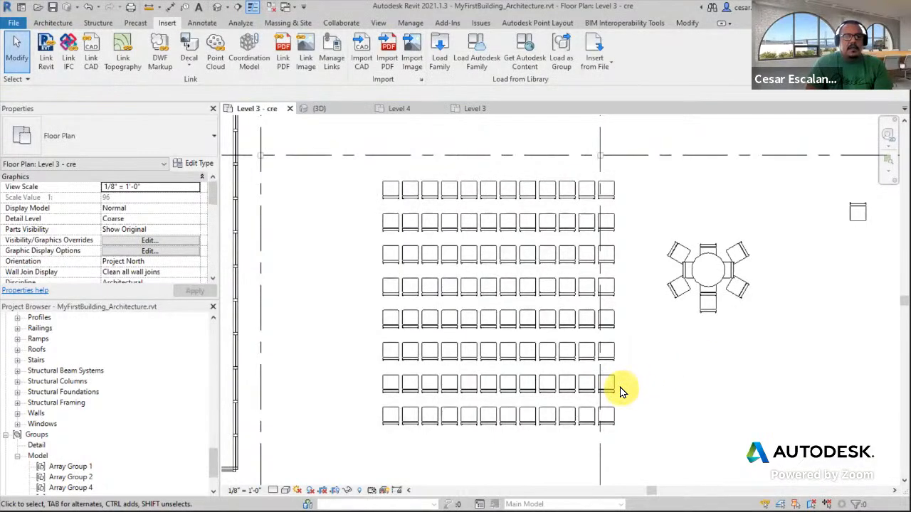
Delete the round table together with all its surrounding chairs, including the moved chair
{"action": "middle_click_drag", "start_coordinate": [695, 363], "coordinate": [581, 368]}
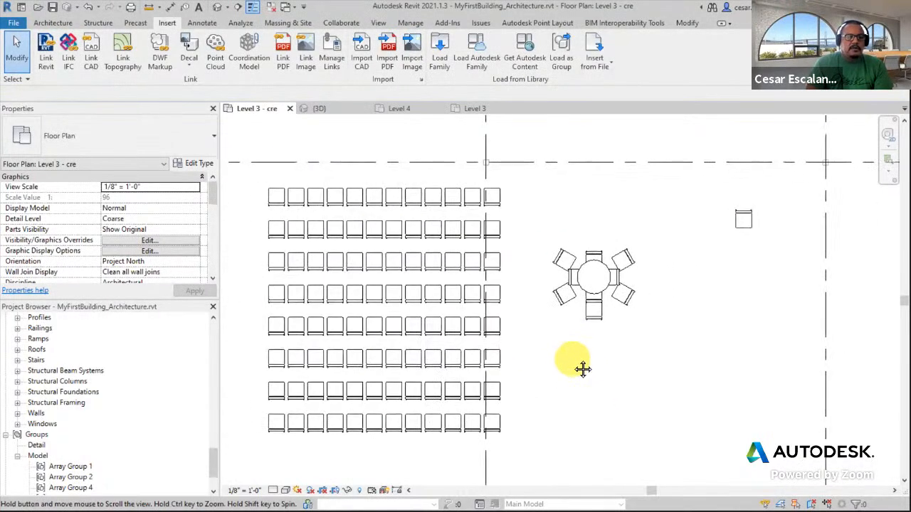
{"action": "left_click_drag", "start_coordinate": [542, 342], "coordinate": [767, 205]}
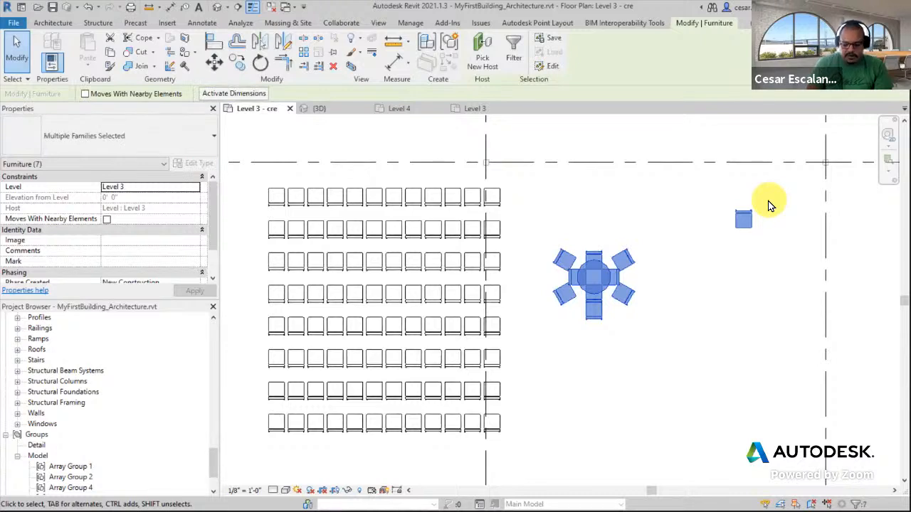
{"action": "key", "text": "Delete"}
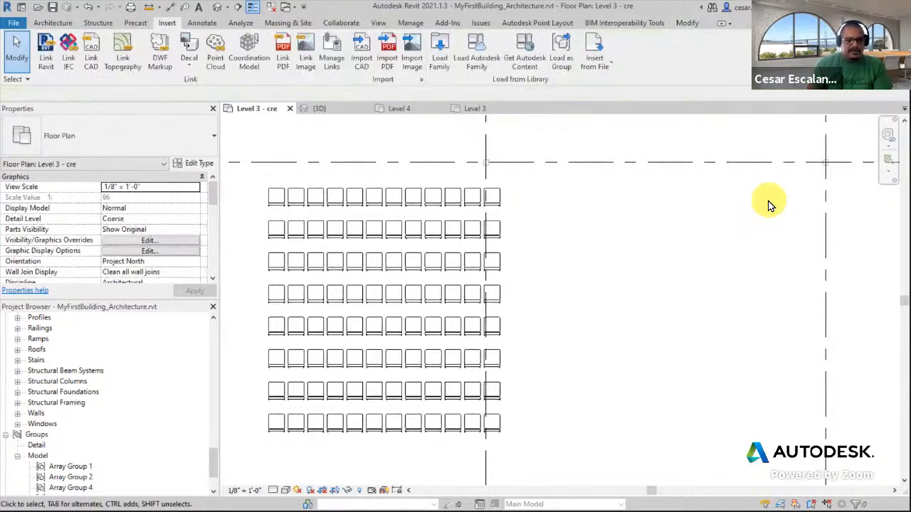
{"action": "left_click_drag", "start_coordinate": [212, 456], "coordinate": [212, 480]}
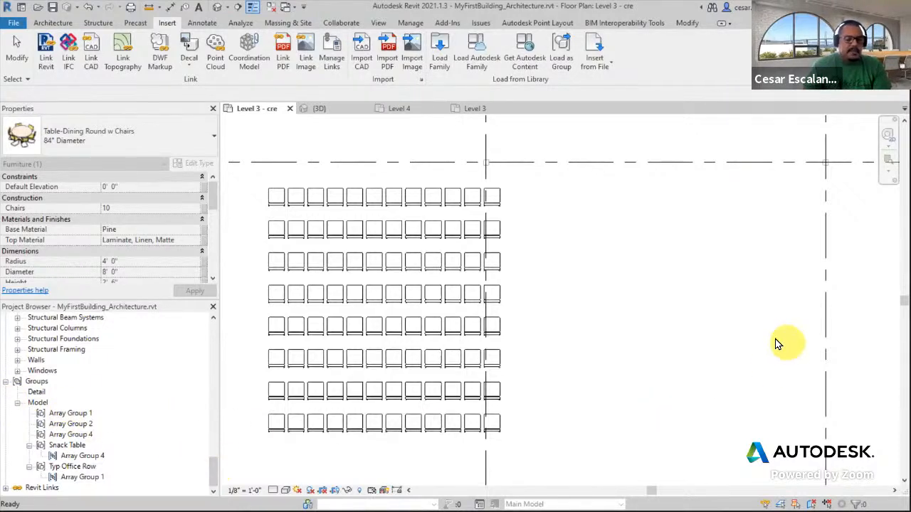
{"action": "left_click", "coordinate": [676, 347]}
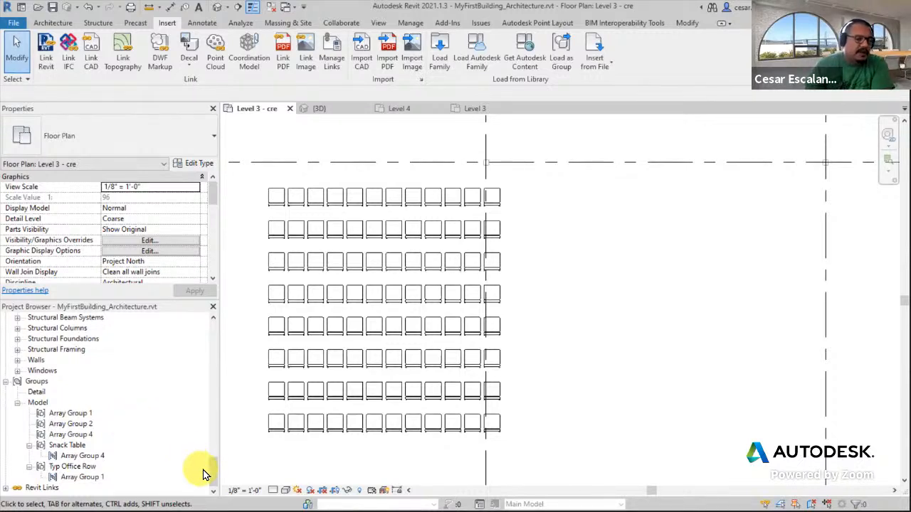
{"action": "left_click_drag", "start_coordinate": [213, 475], "coordinate": [206, 491]}
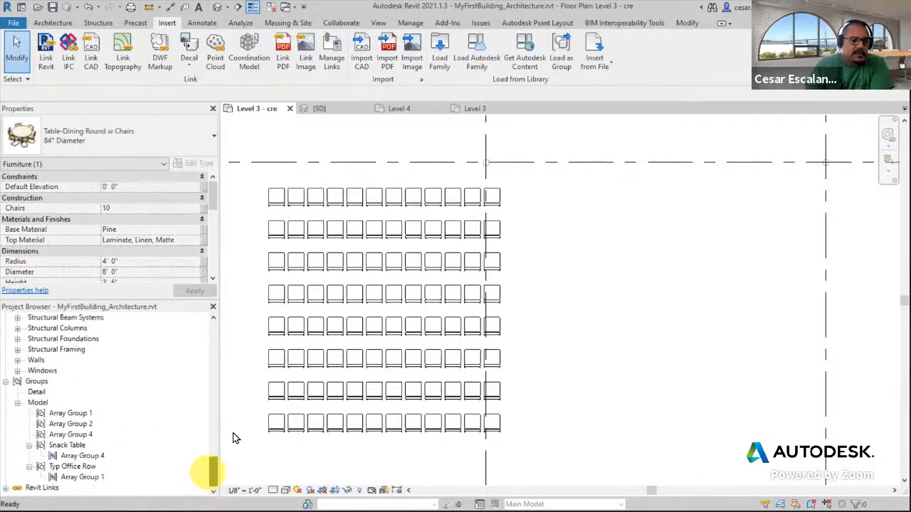
{"action": "left_click", "coordinate": [638, 341]}
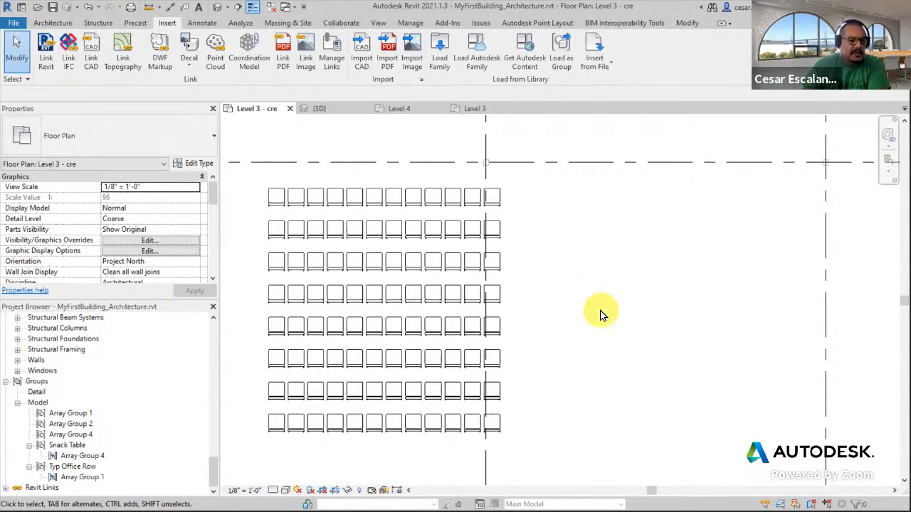
Survey the Level 3 floor plan, especially the open area between grids 1 and 3, for space to place furniture
{"action": "scroll", "coordinate": [594, 325], "scroll_direction": "down", "scroll_amount": 2}
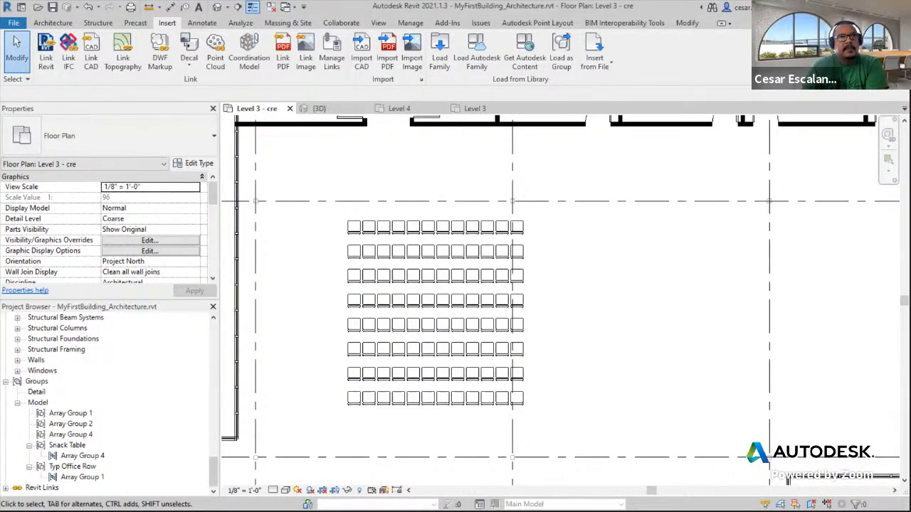
{"action": "scroll", "coordinate": [545, 297], "scroll_direction": "down", "scroll_amount": 2}
{"action": "scroll", "coordinate": [549, 300], "scroll_direction": "down", "scroll_amount": 2}
{"action": "middle_click_drag", "start_coordinate": [601, 278], "coordinate": [498, 258]}
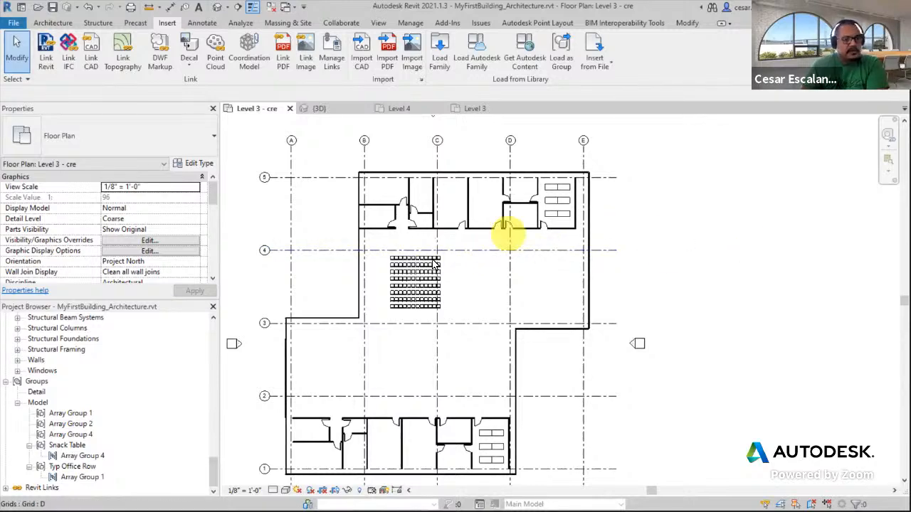
{"action": "scroll", "coordinate": [434, 189], "scroll_direction": "up", "scroll_amount": 2}
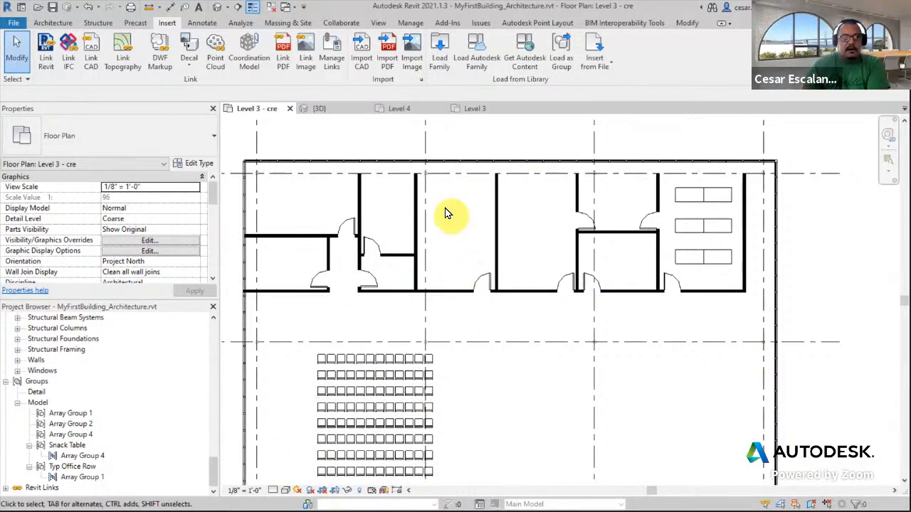
{"action": "left_click", "coordinate": [685, 25]}
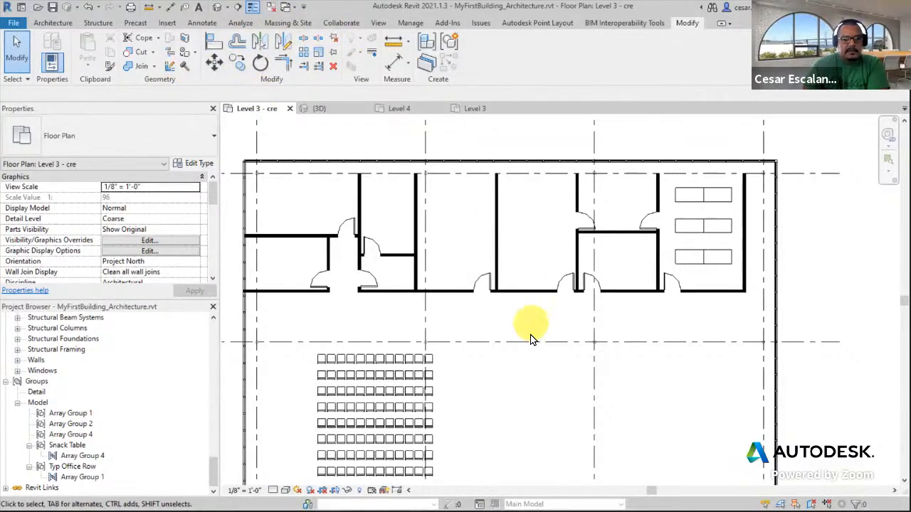
{"action": "scroll", "coordinate": [530, 337], "scroll_direction": "down", "scroll_amount": 8}
{"action": "middle_click_drag", "start_coordinate": [643, 254], "coordinate": [716, 187]}
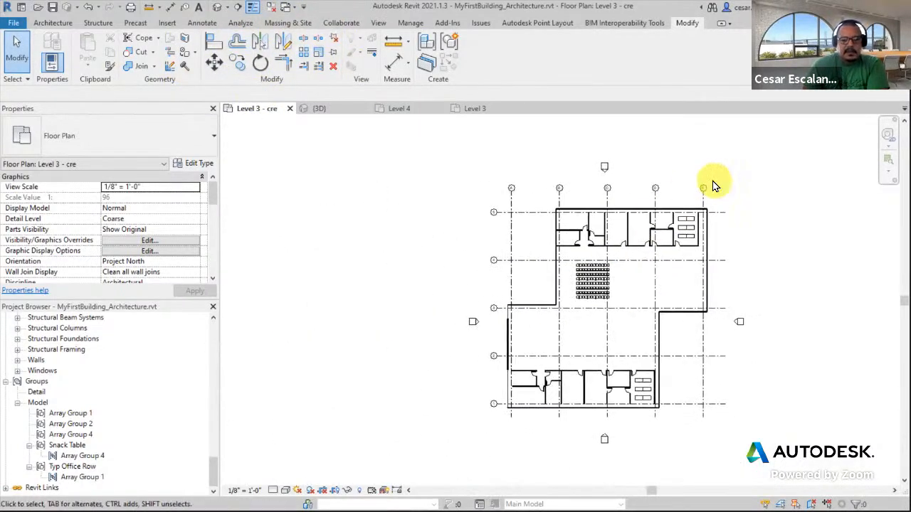
{"action": "scroll", "coordinate": [621, 264], "scroll_direction": "up", "scroll_amount": 3}
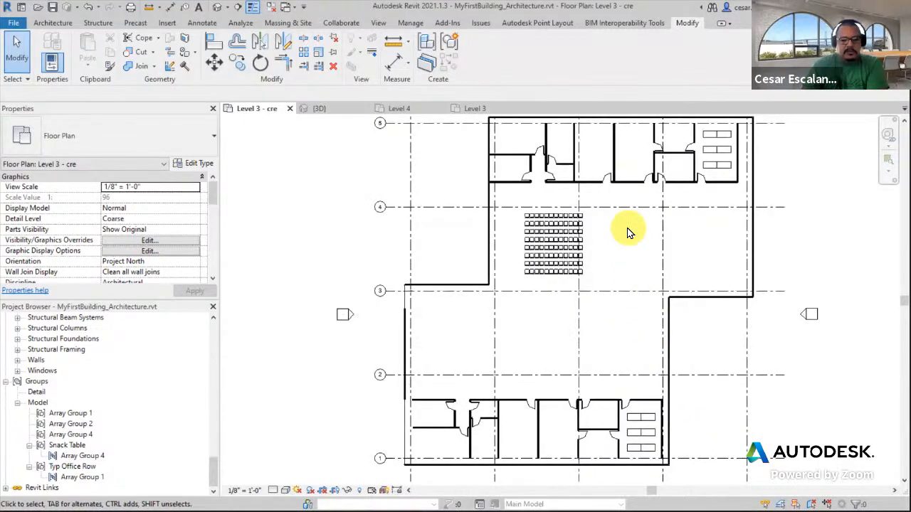
{"action": "scroll", "coordinate": [628, 243], "scroll_direction": "up", "scroll_amount": 2}
{"action": "middle_click_drag", "start_coordinate": [651, 203], "coordinate": [753, 107]}
{"action": "scroll", "coordinate": [548, 452], "scroll_direction": "up", "scroll_amount": 2}
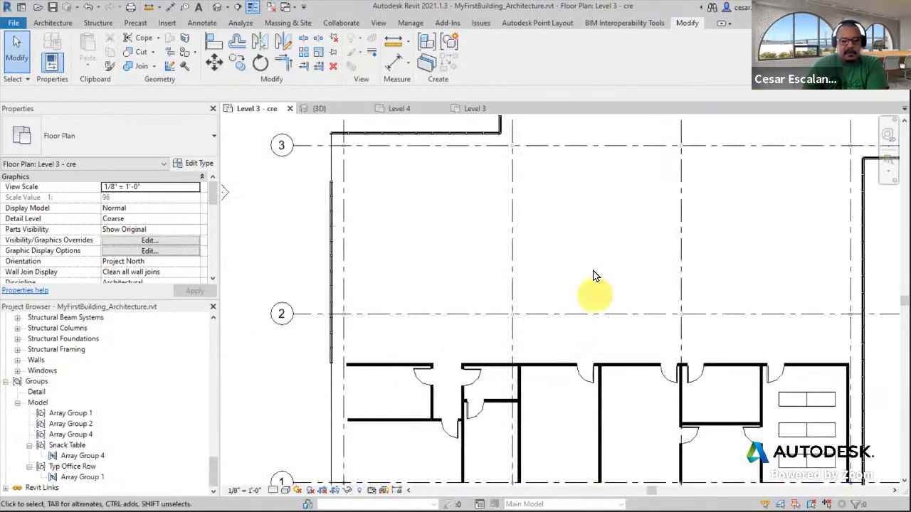
{"action": "middle_click_drag", "start_coordinate": [591, 217], "coordinate": [561, 228]}
{"action": "scroll", "coordinate": [561, 227], "scroll_direction": "down", "scroll_amount": 2}
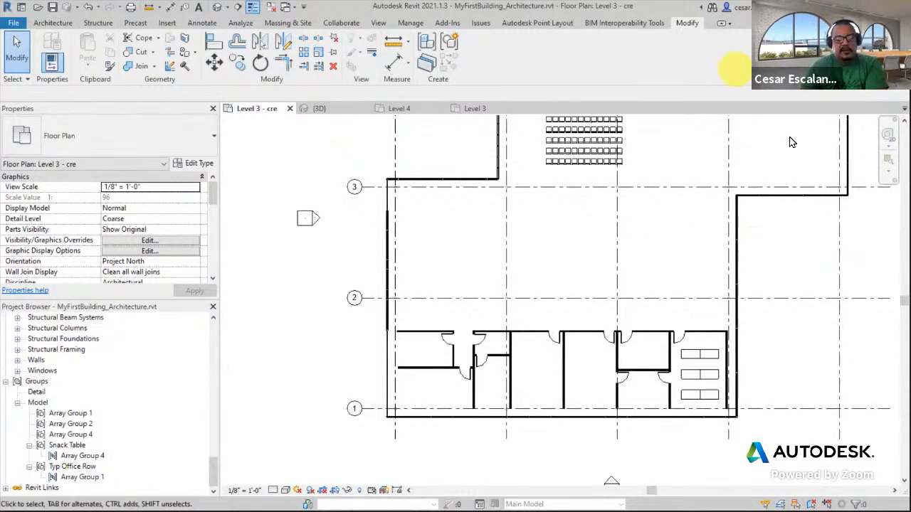
{"action": "middle_click_drag", "start_coordinate": [684, 249], "coordinate": [664, 281]}
{"action": "scroll", "coordinate": [552, 284], "scroll_direction": "up", "scroll_amount": 3}
{"action": "mouse_move", "coordinate": [555, 270]}
{"action": "middle_mouse_down"}
{"action": "mouse_move", "coordinate": [580, 169]}
{"action": "mouse_move", "coordinate": [554, 273]}
{"action": "mouse_move", "coordinate": [544, 272]}
{"action": "middle_mouse_up"}
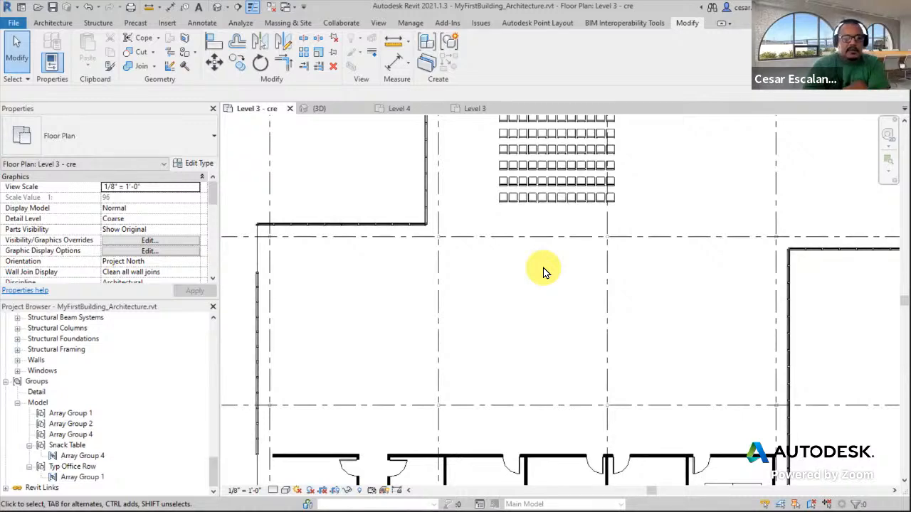
{"action": "scroll", "coordinate": [545, 292], "scroll_direction": "down", "scroll_amount": 2}
{"action": "middle_click_drag", "start_coordinate": [548, 315], "coordinate": [564, 231]}
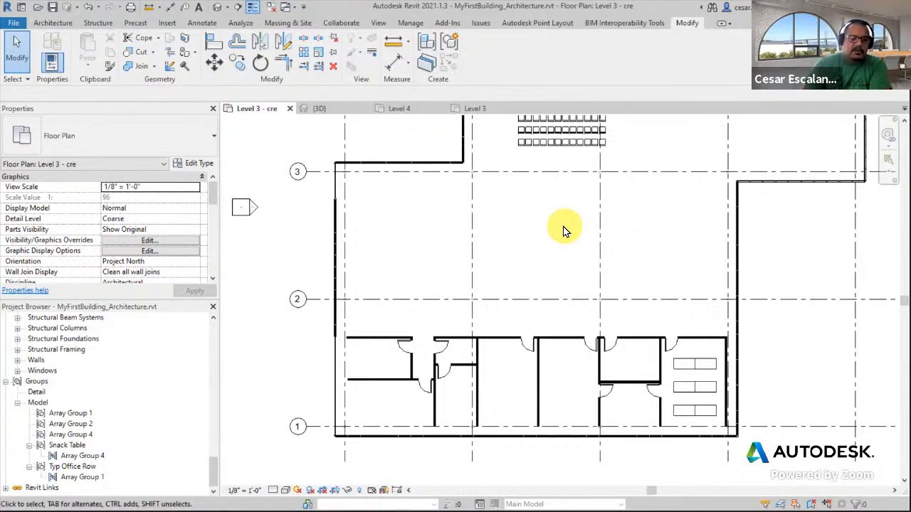
{"action": "scroll", "coordinate": [519, 380], "scroll_direction": "up", "scroll_amount": 1}
{"action": "scroll", "coordinate": [569, 321], "scroll_direction": "up", "scroll_amount": 1}
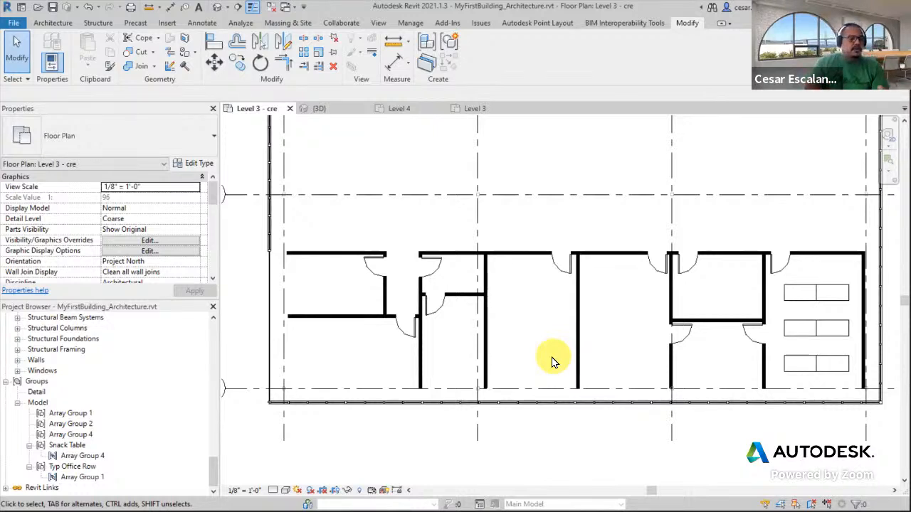
{"action": "left_click_drag", "start_coordinate": [214, 464], "coordinate": [230, 311]}
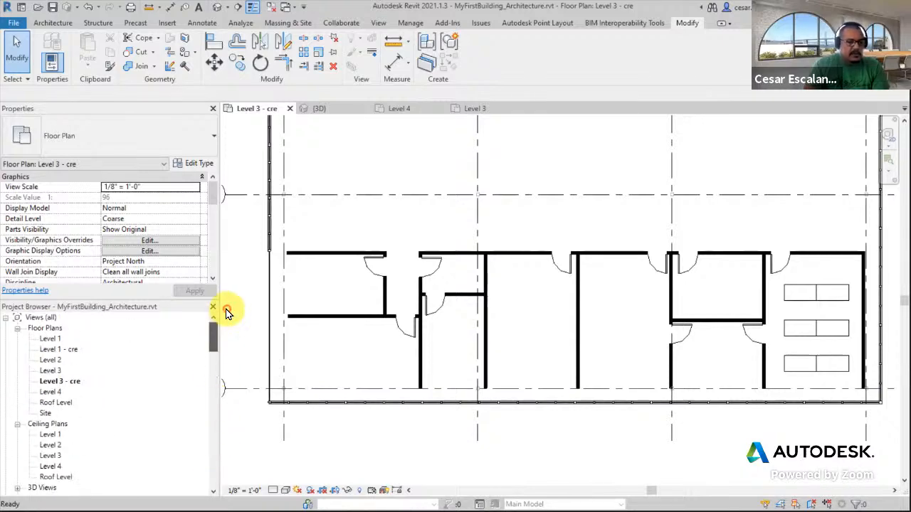
Duplicate the Level 3 - cre floor plan view
{"action": "left_click", "coordinate": [65, 382]}
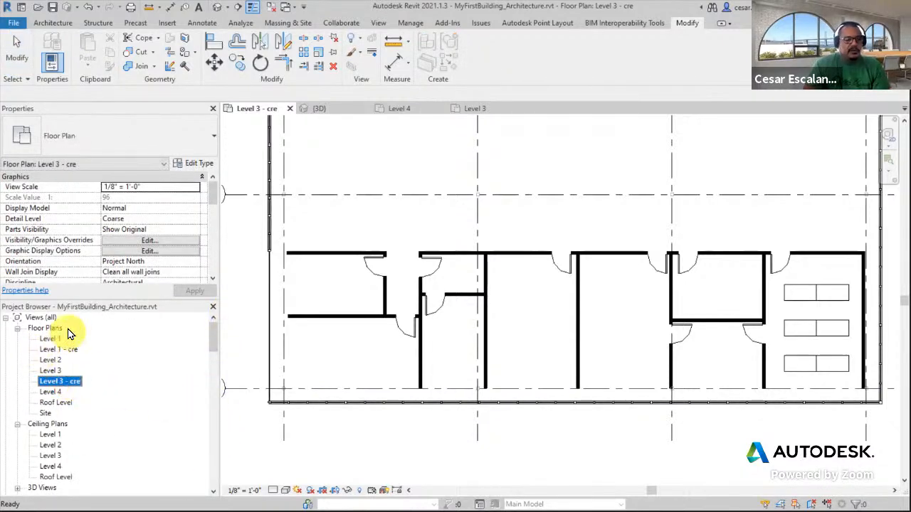
{"action": "right_click", "coordinate": [77, 385]}
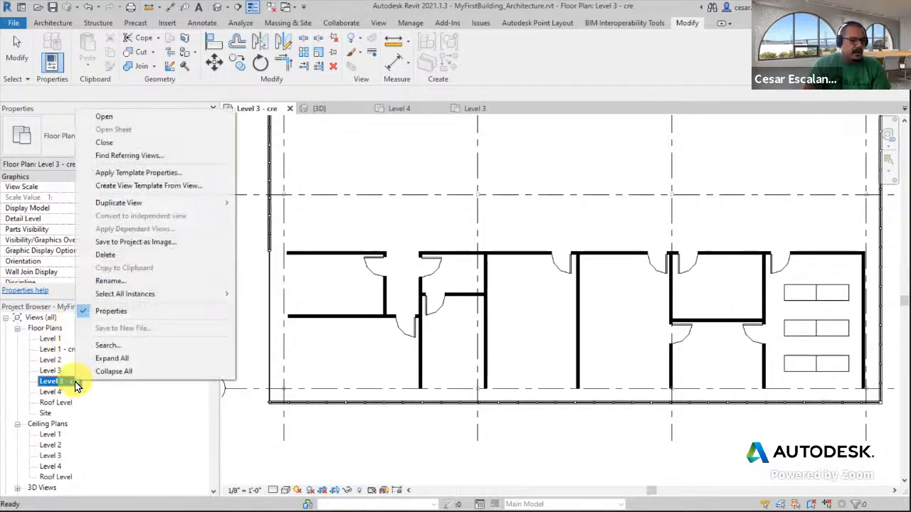
{"action": "mouse_move", "coordinate": [131, 207]}
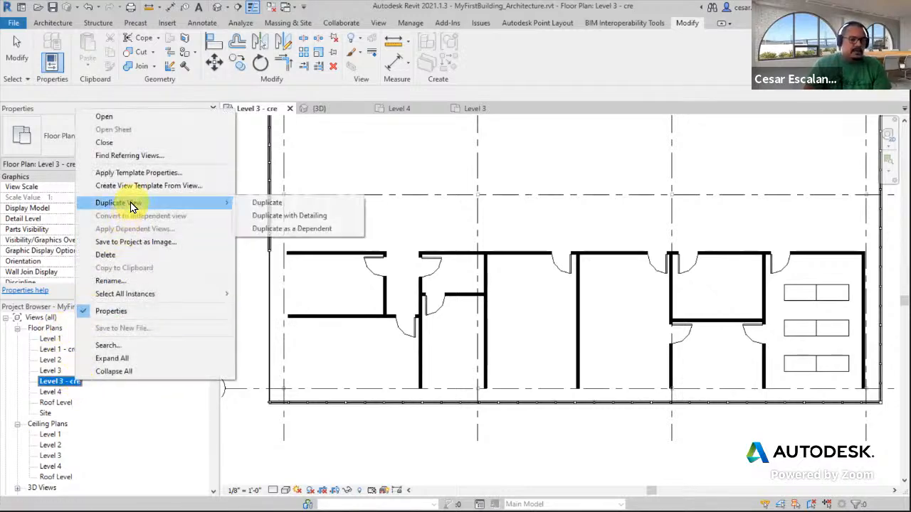
{"action": "left_click", "coordinate": [276, 204]}
Rename the duplicated view as Level 3 - Floor Finishes
{"action": "right_click", "coordinate": [77, 392]}
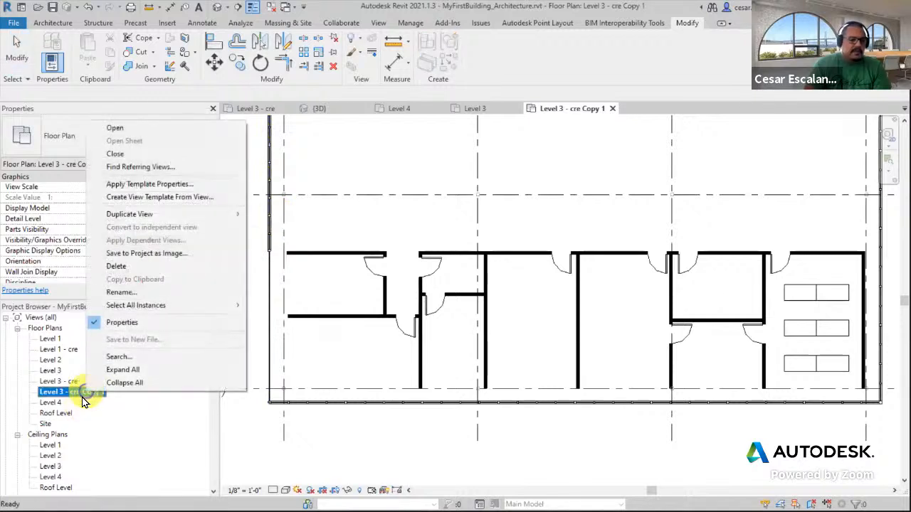
{"action": "left_click", "coordinate": [137, 292]}
{"action": "left_click_drag", "start_coordinate": [69, 392], "coordinate": [116, 392]}
{"action": "key", "text": "BackSpace"}
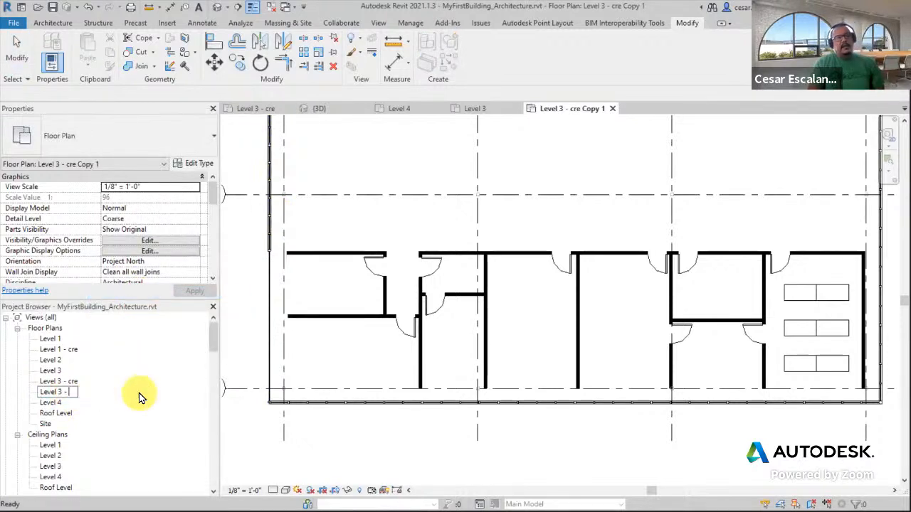
{"action": "type", "text": "Floor Finishes"}
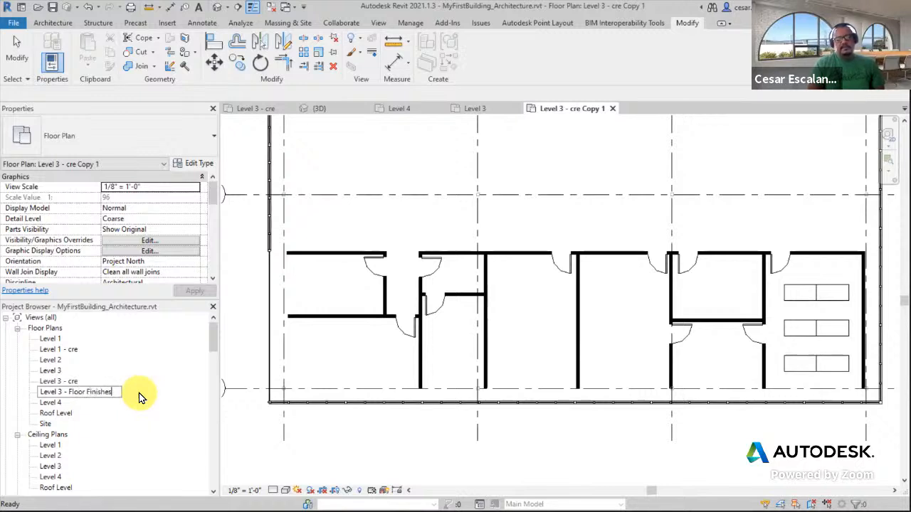
{"action": "left_click", "coordinate": [443, 462]}
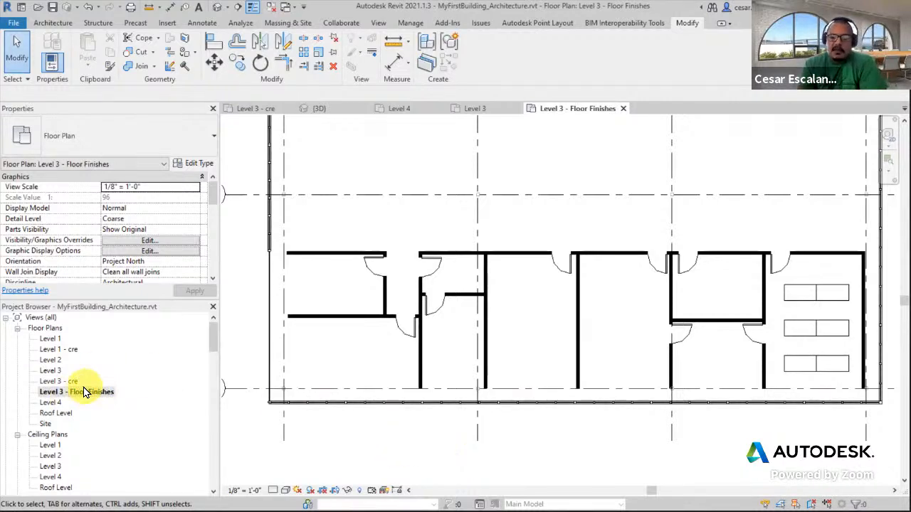
Start a filled region and sketch a rectangle filling the room between the two interior walls south of the corridor
{"action": "middle_click_drag", "start_coordinate": [672, 205], "coordinate": [622, 279]}
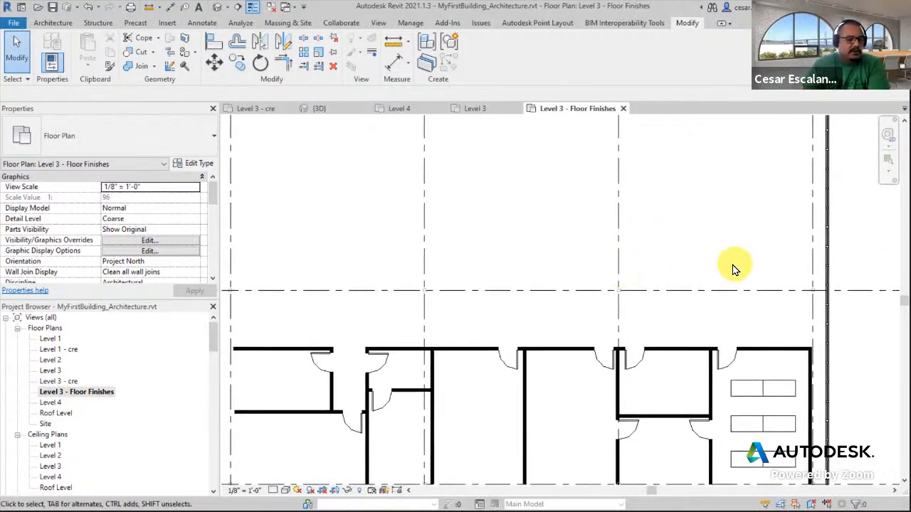
{"action": "scroll", "coordinate": [735, 269], "scroll_direction": "down", "scroll_amount": 3}
{"action": "middle_click_drag", "start_coordinate": [734, 268], "coordinate": [676, 287]}
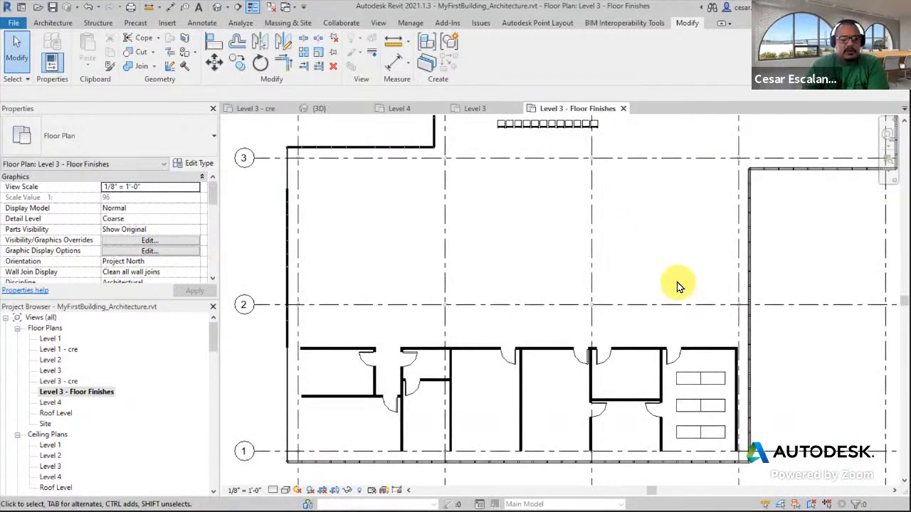
{"action": "left_click", "coordinate": [203, 23]}
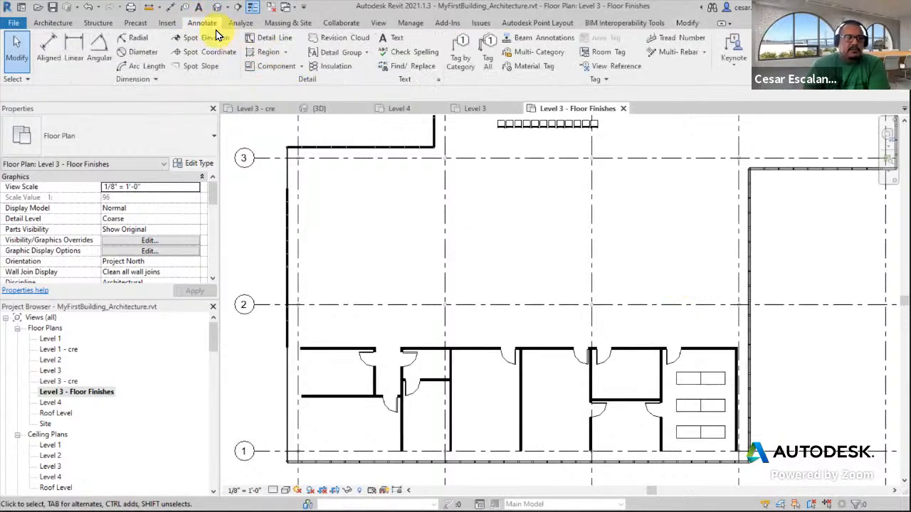
{"action": "left_click", "coordinate": [284, 53]}
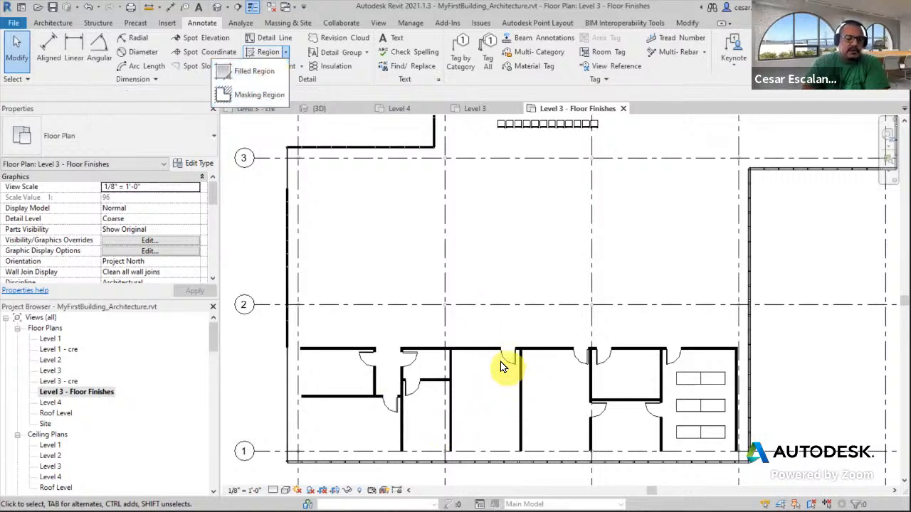
{"action": "left_click", "coordinate": [255, 73]}
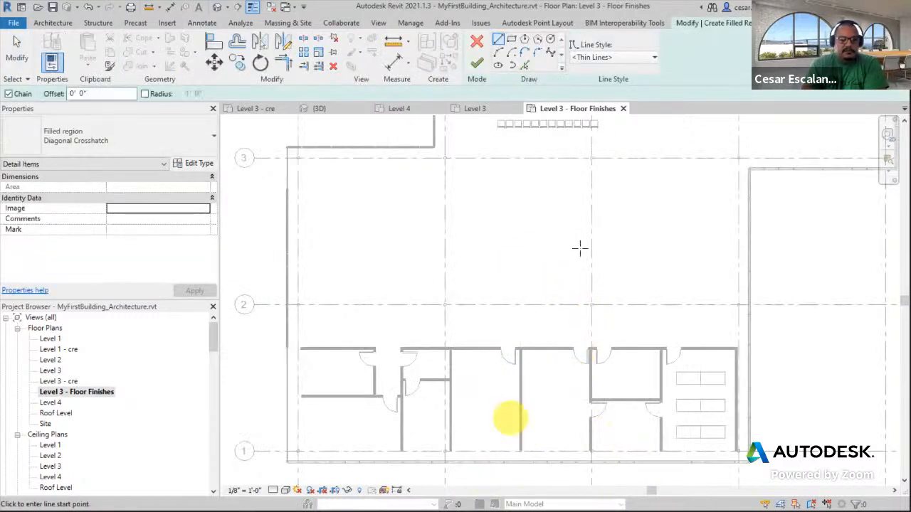
{"action": "left_click", "coordinate": [511, 40]}
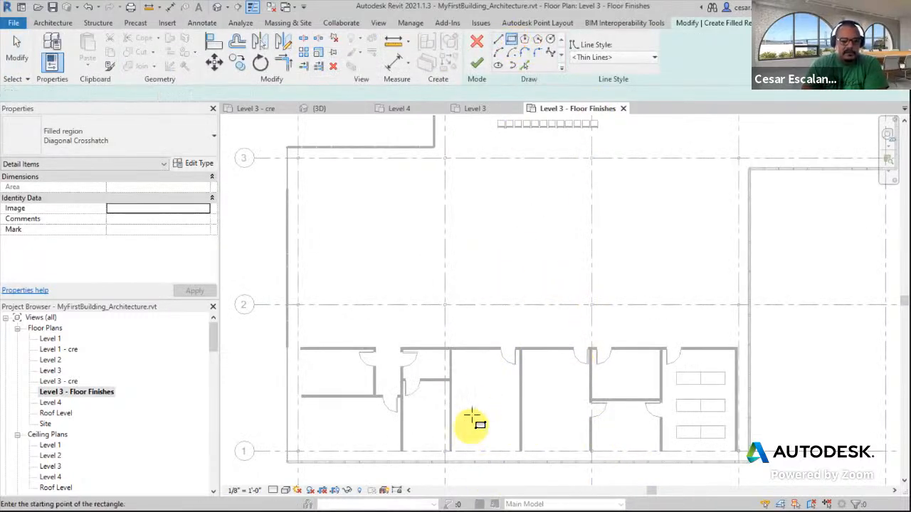
{"action": "scroll", "coordinate": [470, 419], "scroll_direction": "up", "scroll_amount": 4}
{"action": "left_click", "coordinate": [430, 279]}
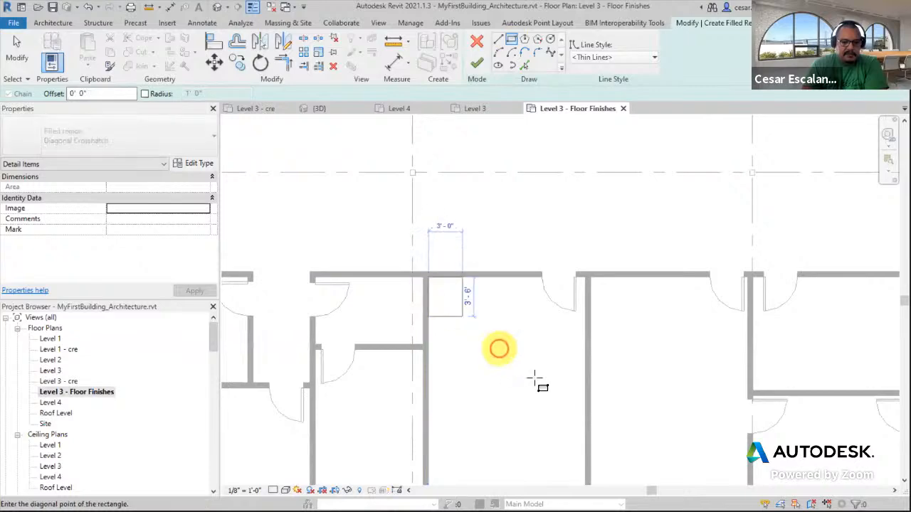
{"action": "scroll", "coordinate": [555, 400], "scroll_direction": "down", "scroll_amount": 3}
{"action": "scroll", "coordinate": [590, 419], "scroll_direction": "up", "scroll_amount": 2}
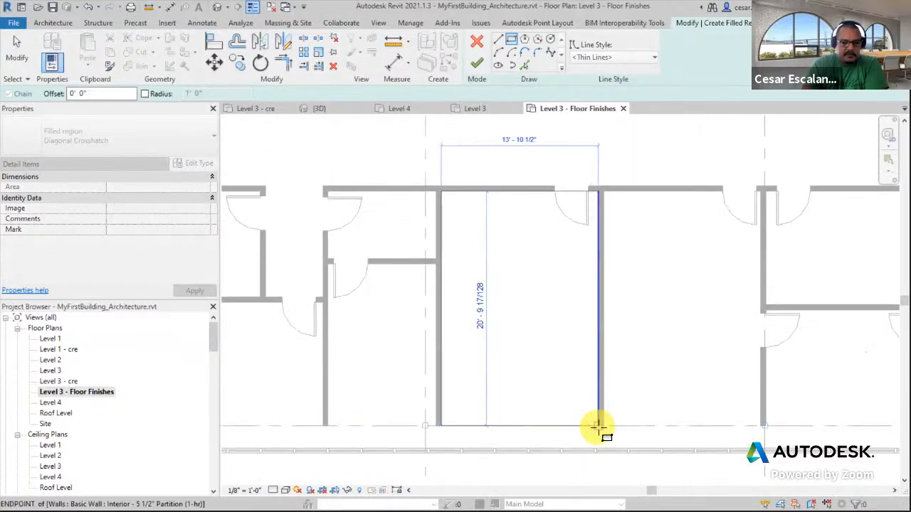
{"action": "left_click", "coordinate": [594, 421]}
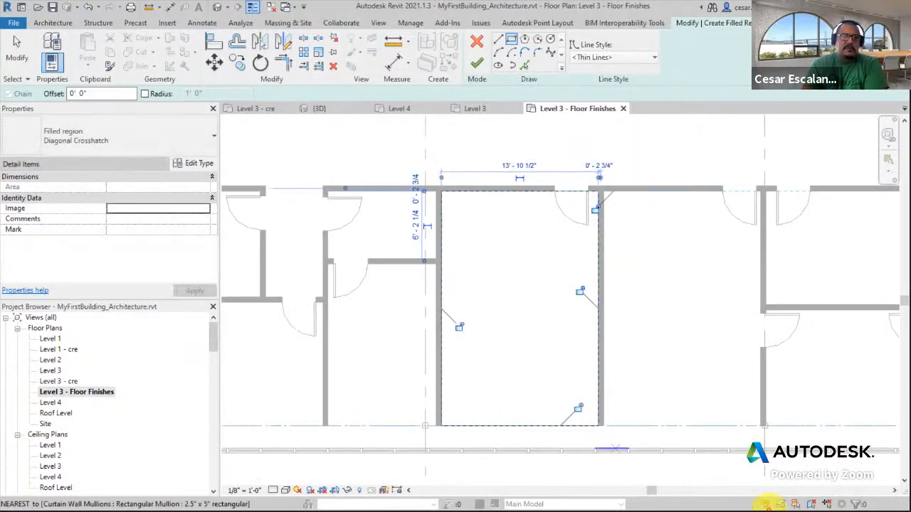
Set the filled region type to Ortho Crosshatch and finish the region
{"action": "left_click", "coordinate": [117, 144]}
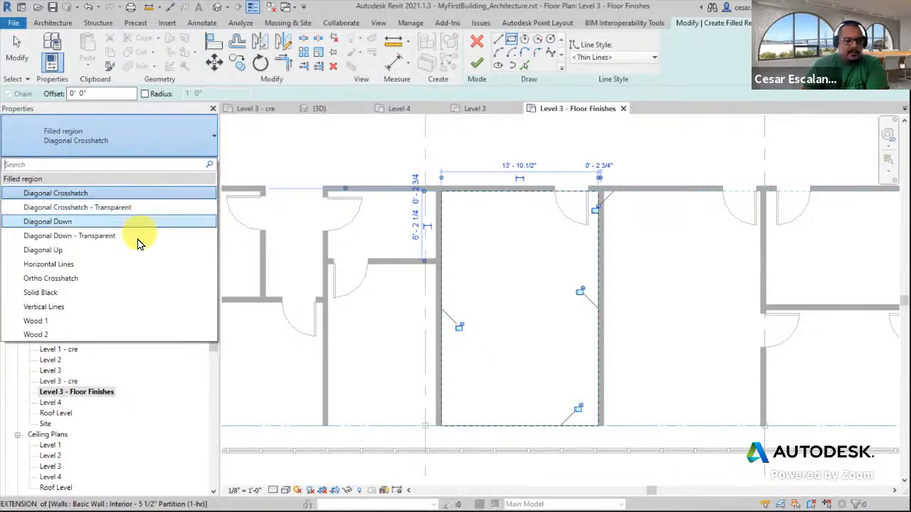
{"action": "left_click", "coordinate": [132, 139]}
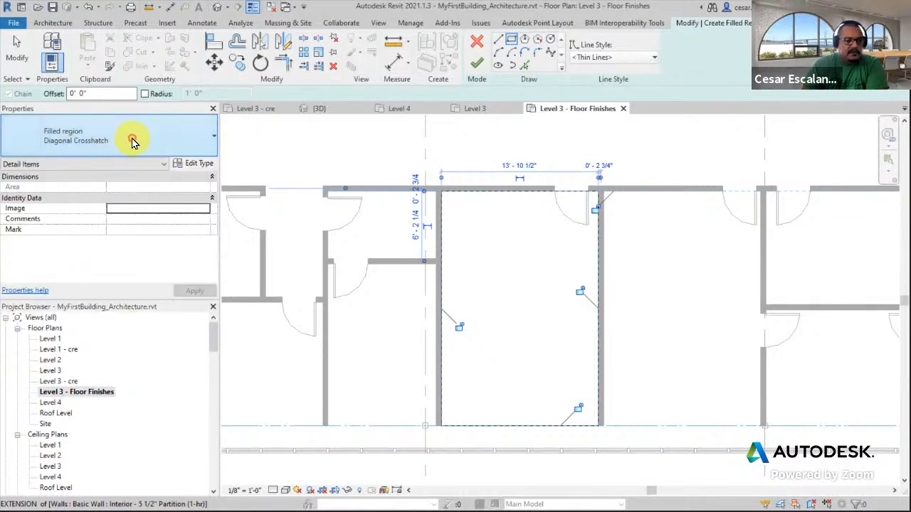
{"action": "left_click", "coordinate": [132, 138]}
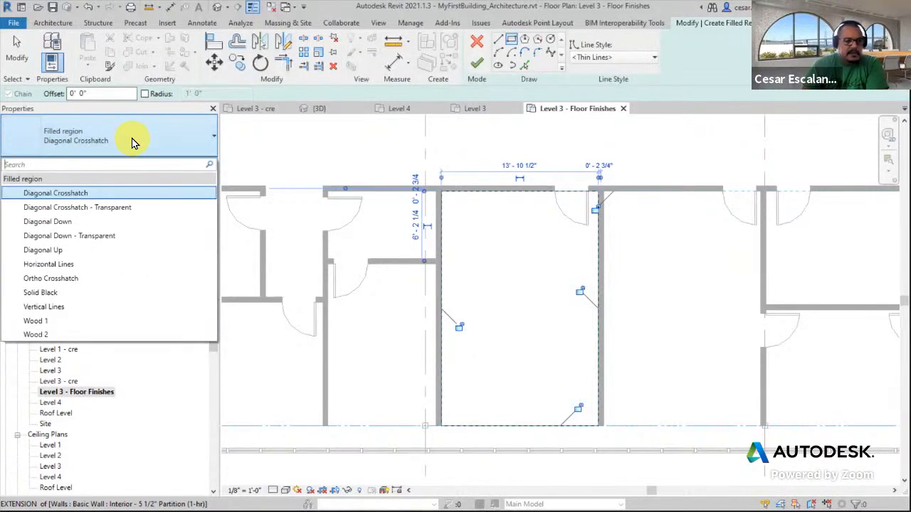
{"action": "left_click", "coordinate": [53, 278]}
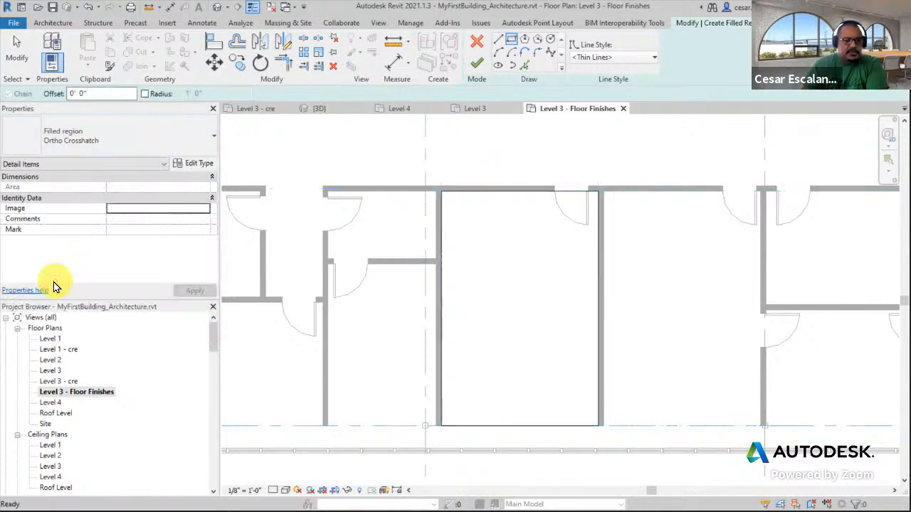
{"action": "left_click", "coordinate": [477, 65]}
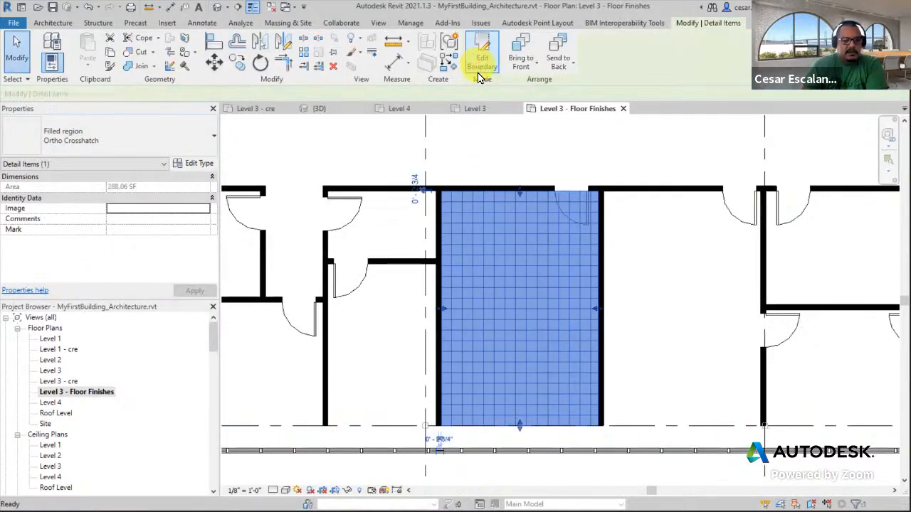
Select the new filled region and inspect its properties
{"action": "left_click", "coordinate": [646, 298]}
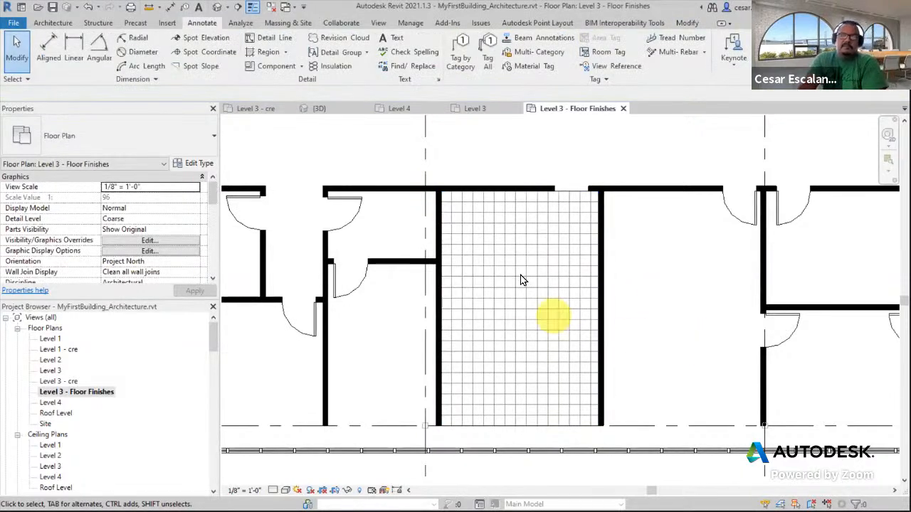
{"action": "left_click", "coordinate": [579, 193]}
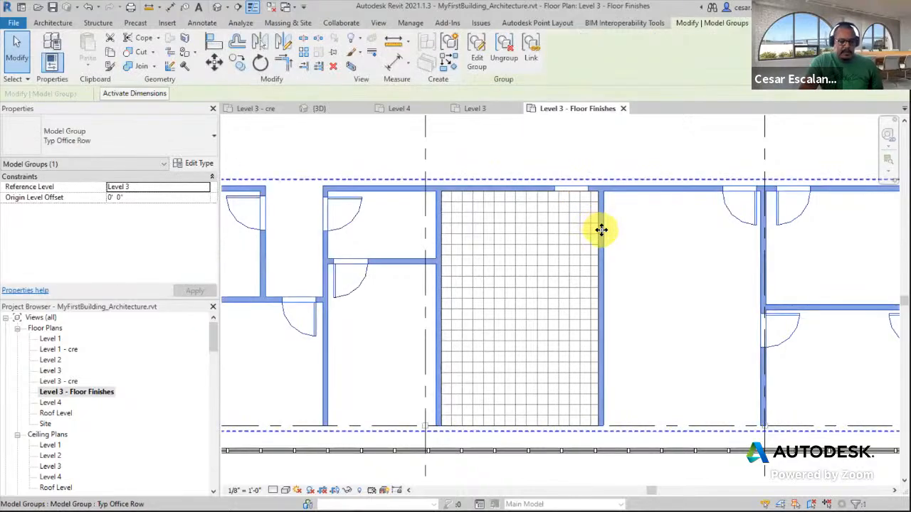
{"action": "left_click", "coordinate": [653, 284]}
{"action": "left_click", "coordinate": [569, 427]}
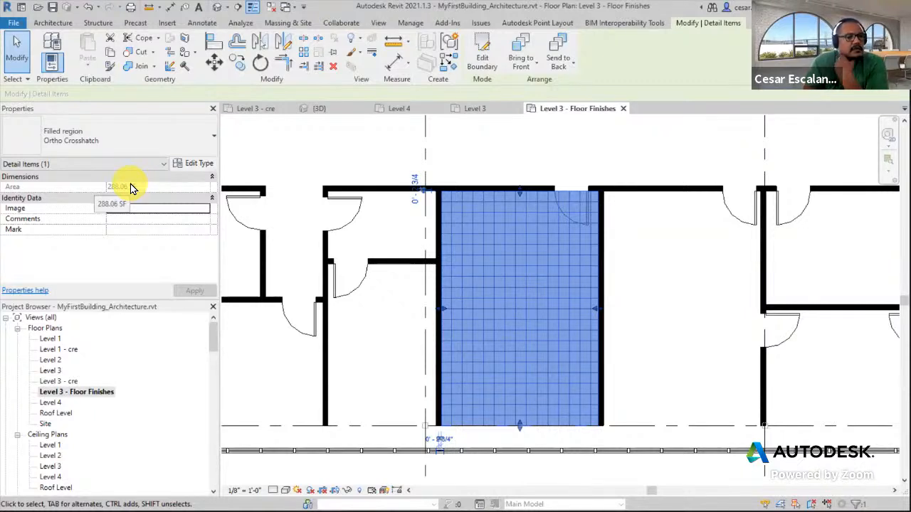
{"action": "key", "text": "ctrl+2"}
{"action": "mouse_move", "coordinate": [64, 152]}
{"action": "left_mouse_down", "text": "ctrl"}
{"action": "mouse_move", "coordinate": [3, 220]}
{"action": "mouse_move", "coordinate": [3, 175]}
{"action": "left_mouse_up", "text": "ctrl"}
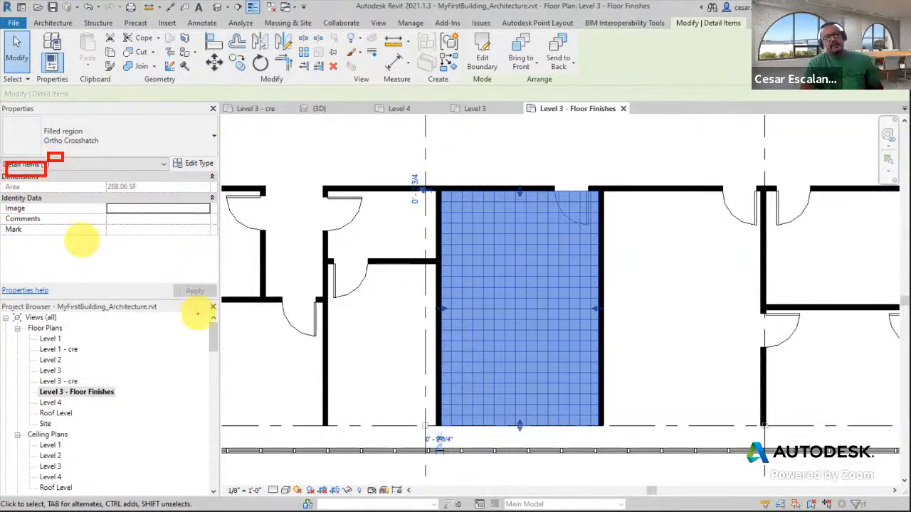
{"action": "key", "text": "Escape"}
{"action": "key", "text": "Escape"}
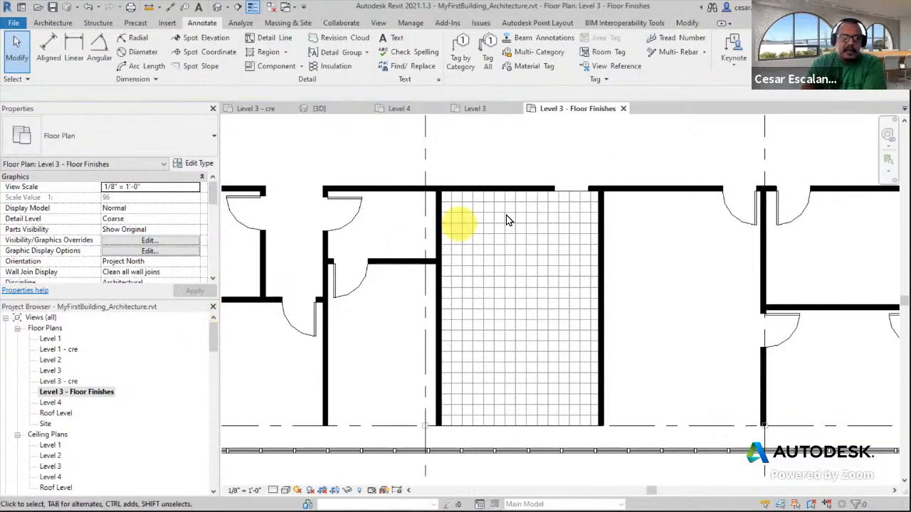
Send the filled region to the back
{"action": "left_click", "coordinate": [540, 426]}
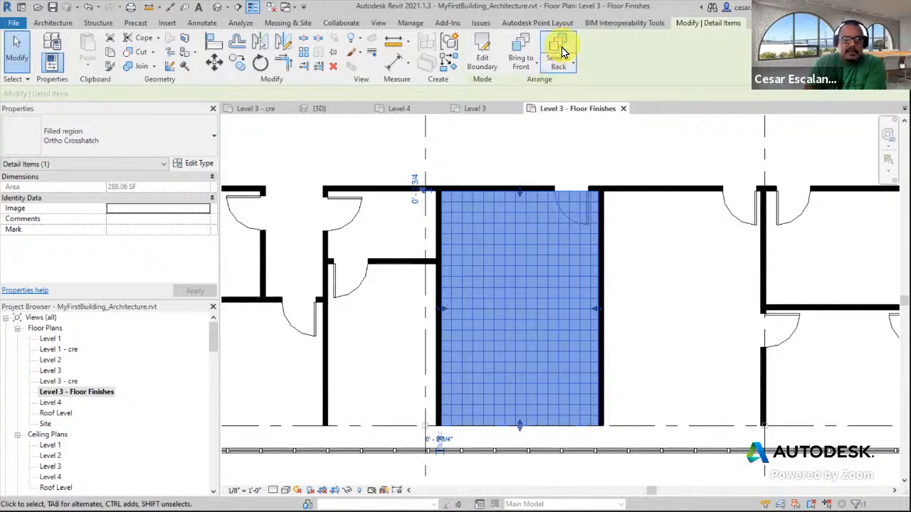
{"action": "left_click", "coordinate": [565, 67]}
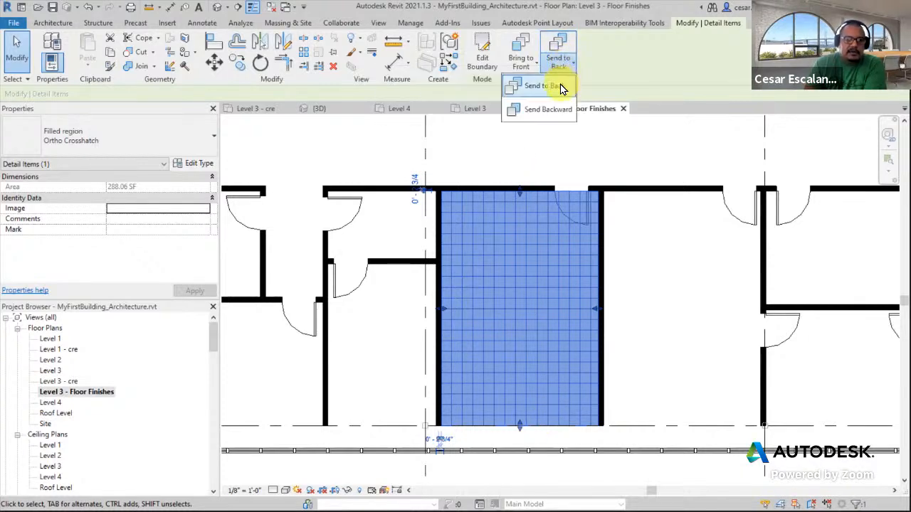
{"action": "left_click", "coordinate": [560, 85]}
{"action": "left_click", "coordinate": [663, 269]}
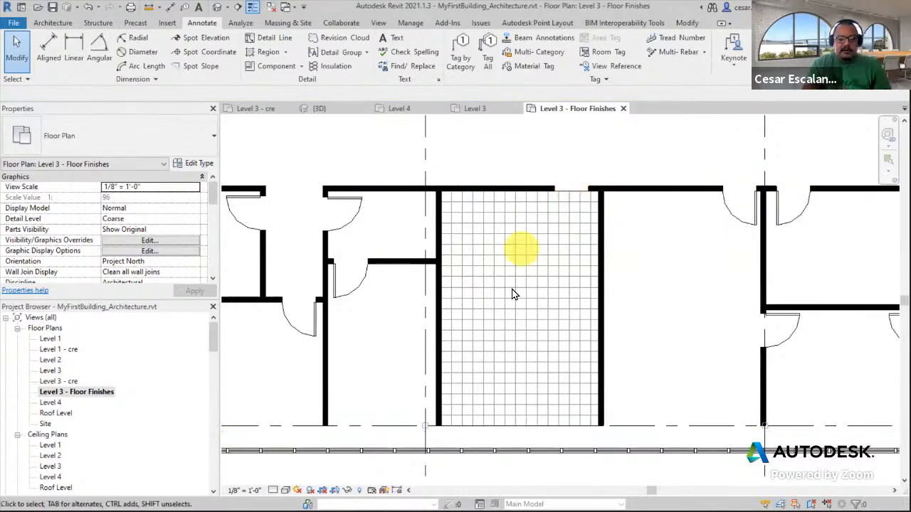
Turn off Masking in the Ortho Crosshatch filled region type properties
{"action": "left_click", "coordinate": [530, 428]}
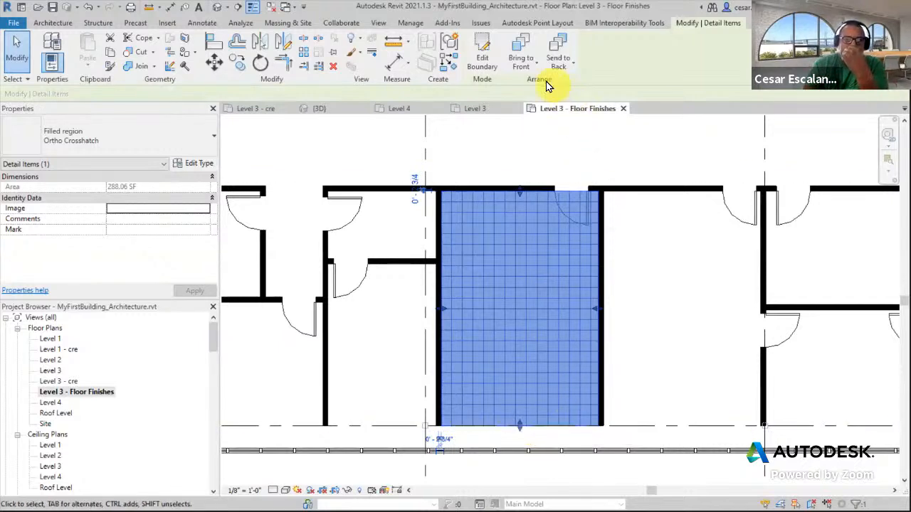
{"action": "left_click", "coordinate": [530, 69]}
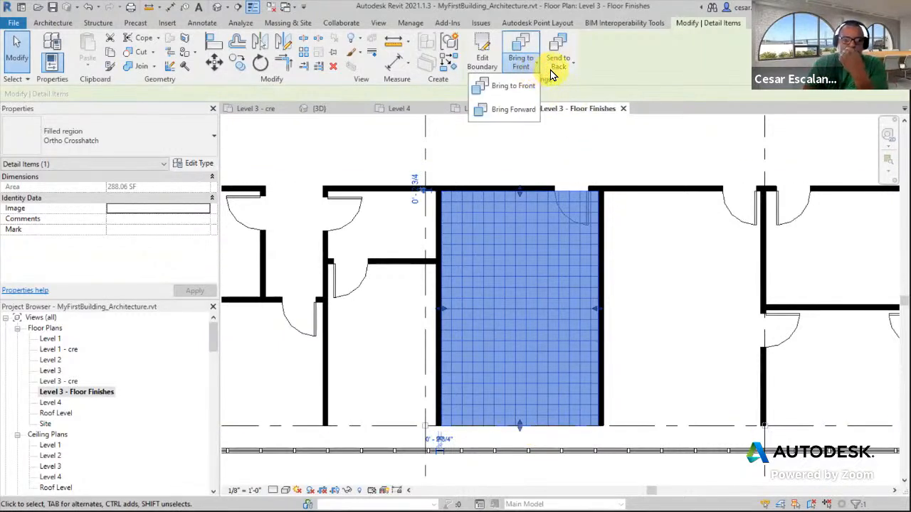
{"action": "left_click", "coordinate": [554, 70]}
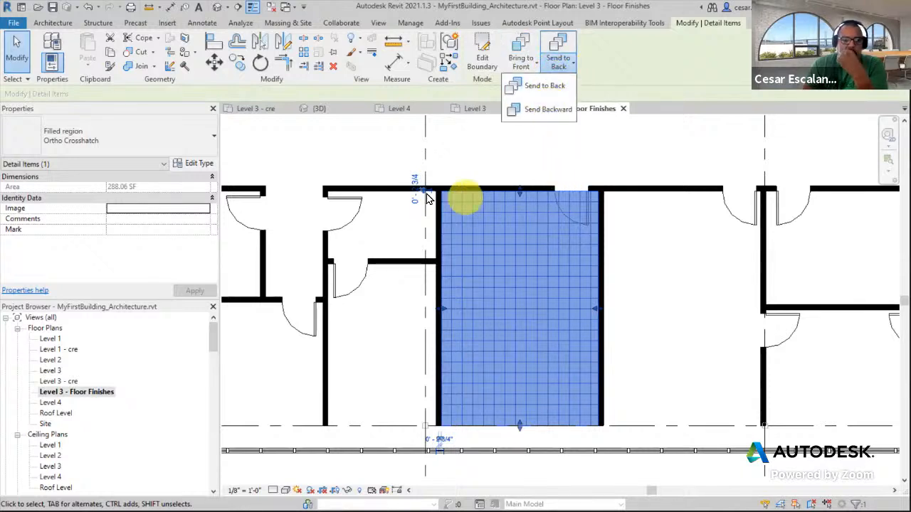
{"action": "left_click", "coordinate": [190, 165]}
{"action": "left_click", "coordinate": [193, 162]}
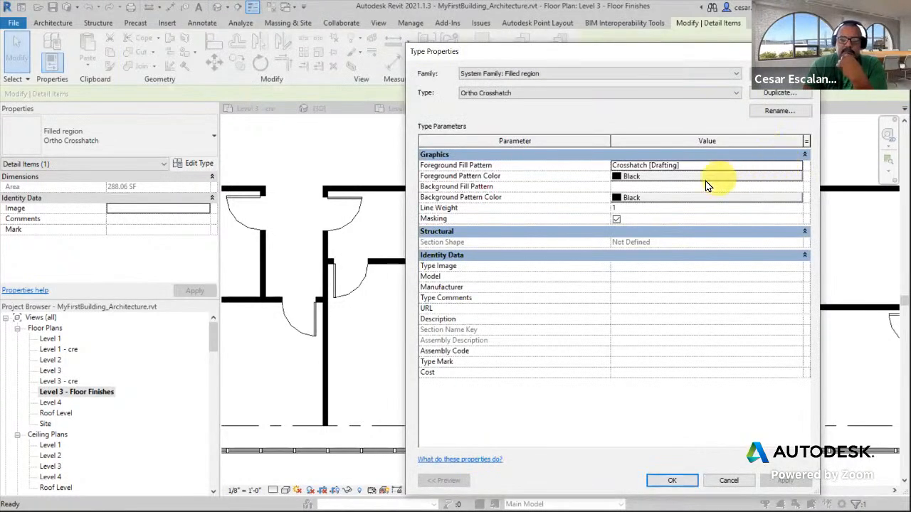
{"action": "left_click", "coordinate": [615, 220]}
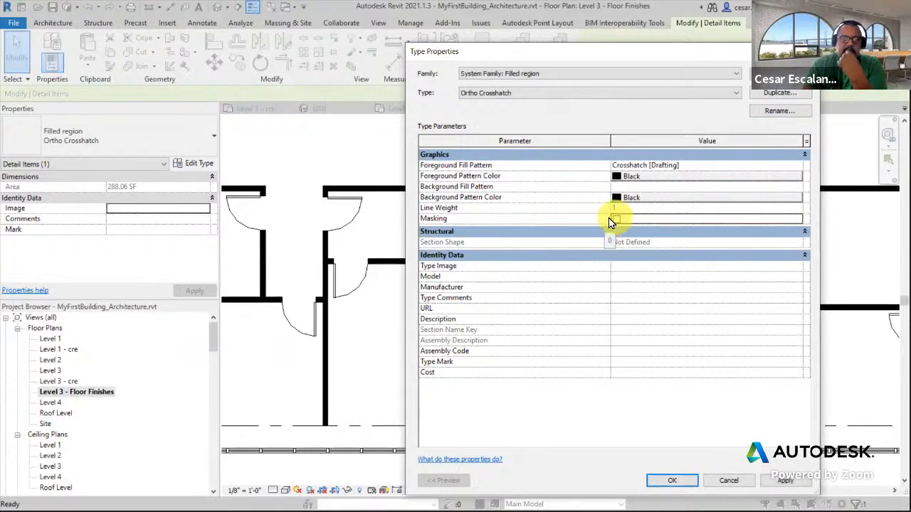
{"action": "left_click", "coordinate": [672, 480]}
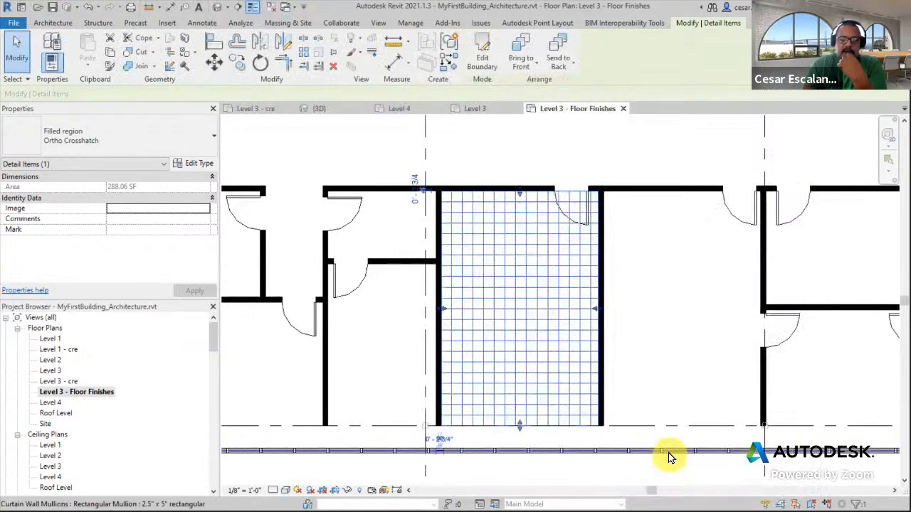
Copy the Ortho Crosshatch filled region from the room to a spot above the floor plan
{"action": "left_click", "coordinate": [635, 269]}
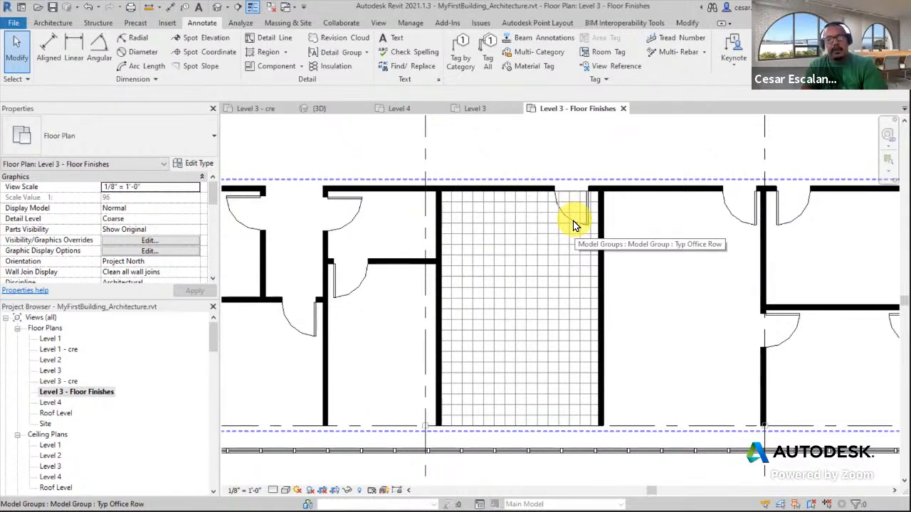
{"action": "scroll", "coordinate": [637, 219], "scroll_direction": "down", "scroll_amount": 1}
{"action": "scroll", "coordinate": [637, 219], "scroll_direction": "down", "scroll_amount": 1}
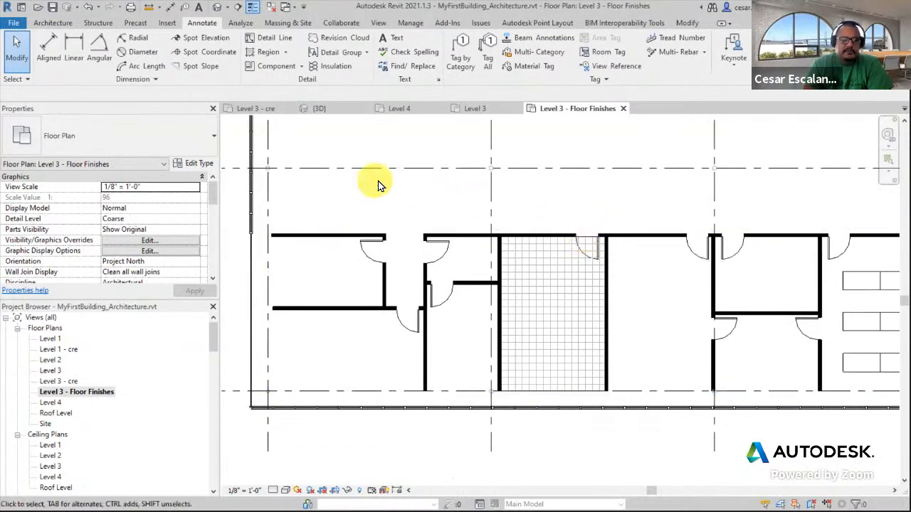
{"action": "middle_click_drag", "start_coordinate": [671, 244], "coordinate": [658, 285]}
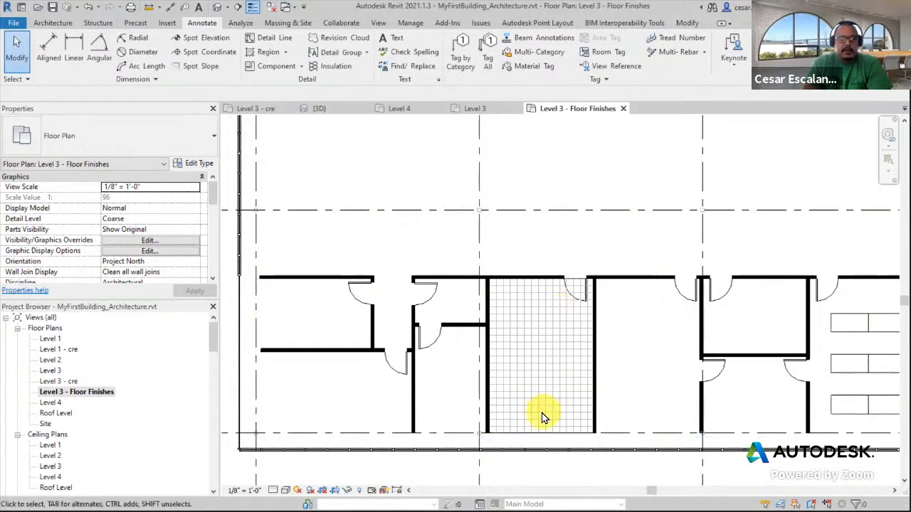
{"action": "left_click", "coordinate": [545, 431]}
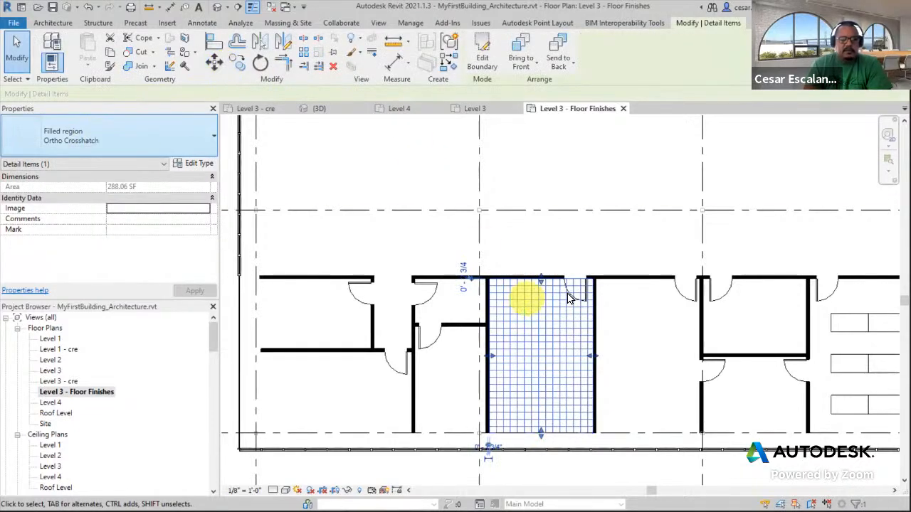
{"action": "left_click", "coordinate": [241, 65]}
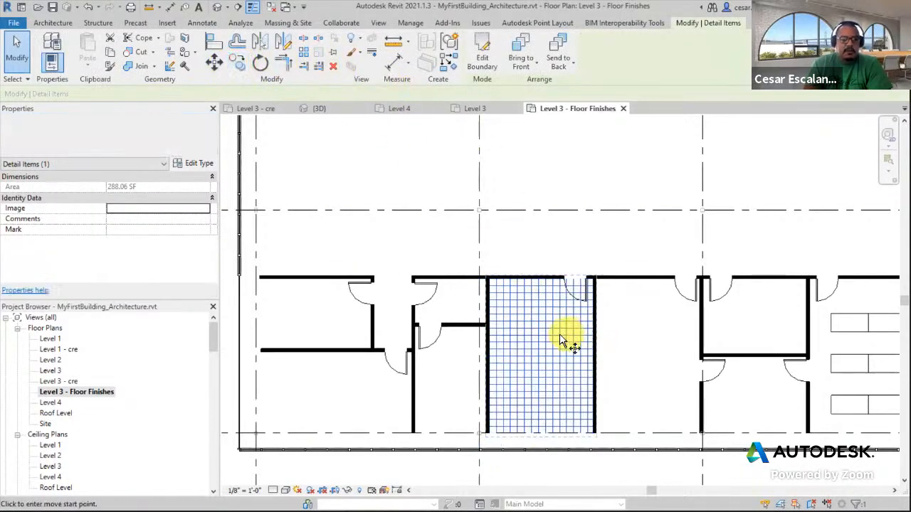
{"action": "left_click", "coordinate": [560, 336]}
{"action": "left_click", "coordinate": [636, 161]}
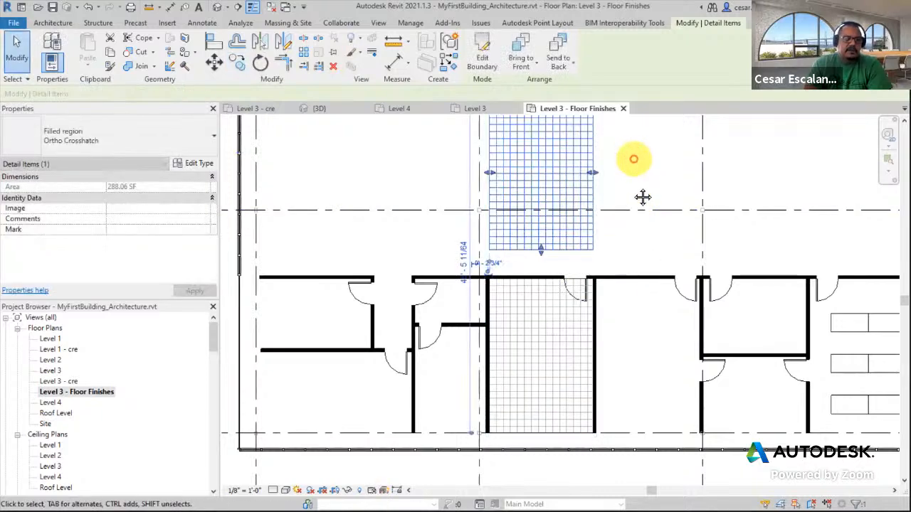
{"action": "middle_click_drag", "start_coordinate": [636, 163], "coordinate": [636, 254]}
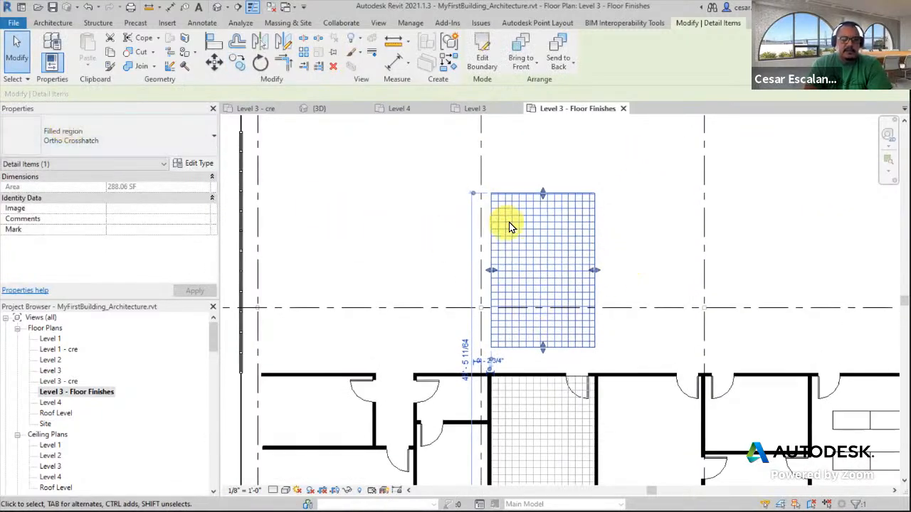
{"action": "left_click", "coordinate": [630, 219]}
{"action": "middle_click_drag", "start_coordinate": [605, 254], "coordinate": [620, 197]}
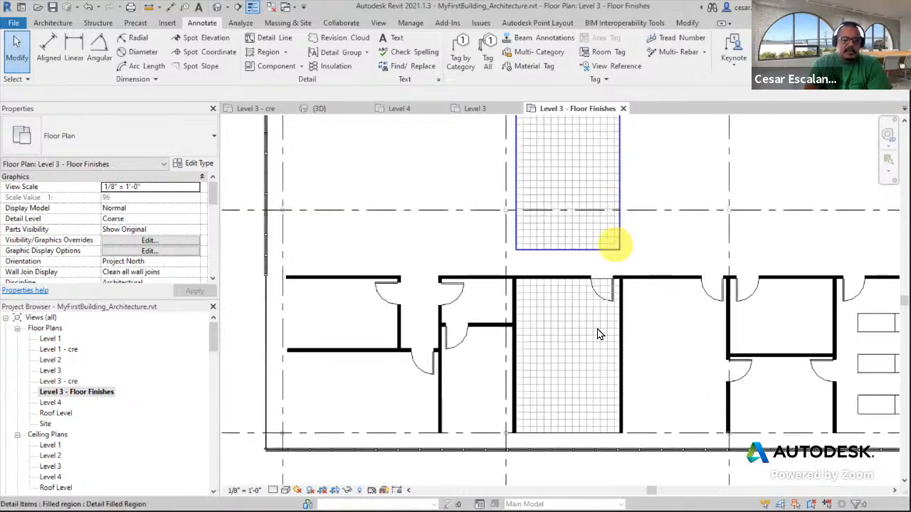
Copy the room's filled region again, placing the second copy beside the first one above the plan
{"action": "left_click", "coordinate": [575, 432]}
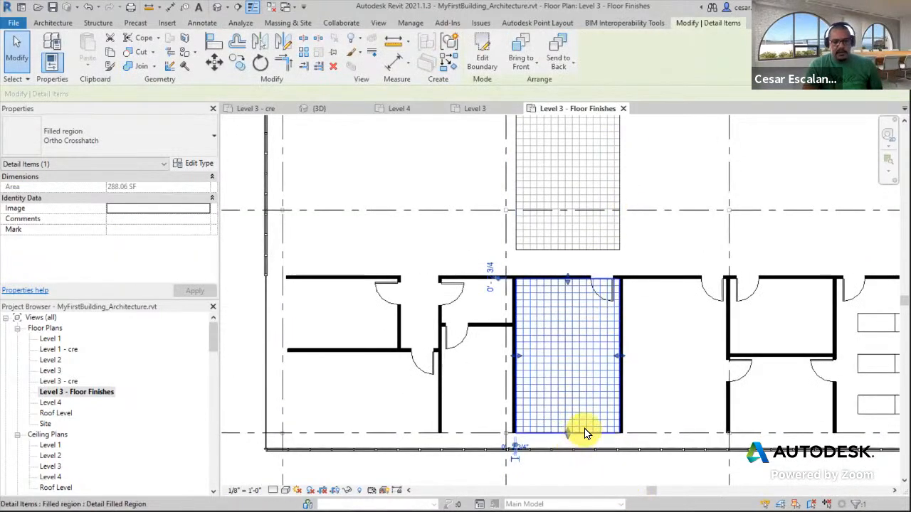
{"action": "left_click_drag", "start_coordinate": [586, 432], "coordinate": [751, 240]}
{"action": "middle_click_drag", "start_coordinate": [787, 238], "coordinate": [646, 358]}
{"action": "left_click", "coordinate": [662, 256]}
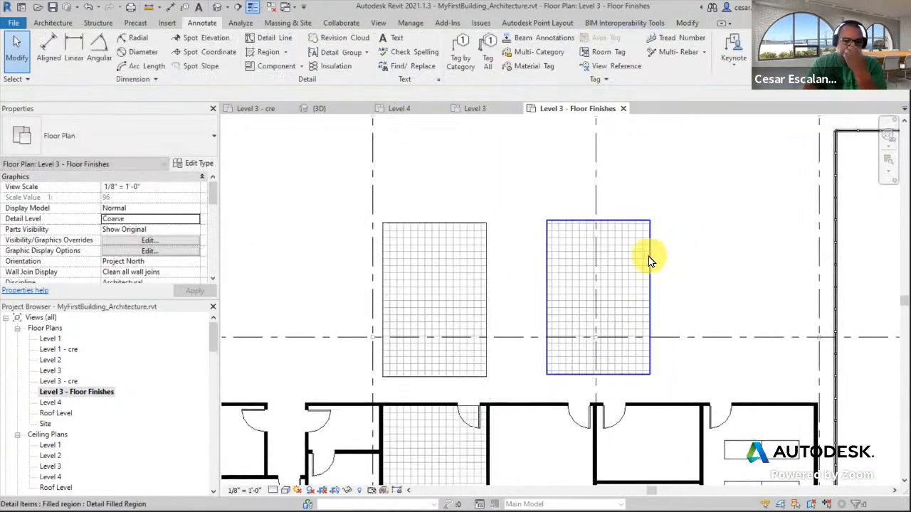
Select the second copy and duplicate its filled region type under the name Vinyl
{"action": "left_click", "coordinate": [648, 256]}
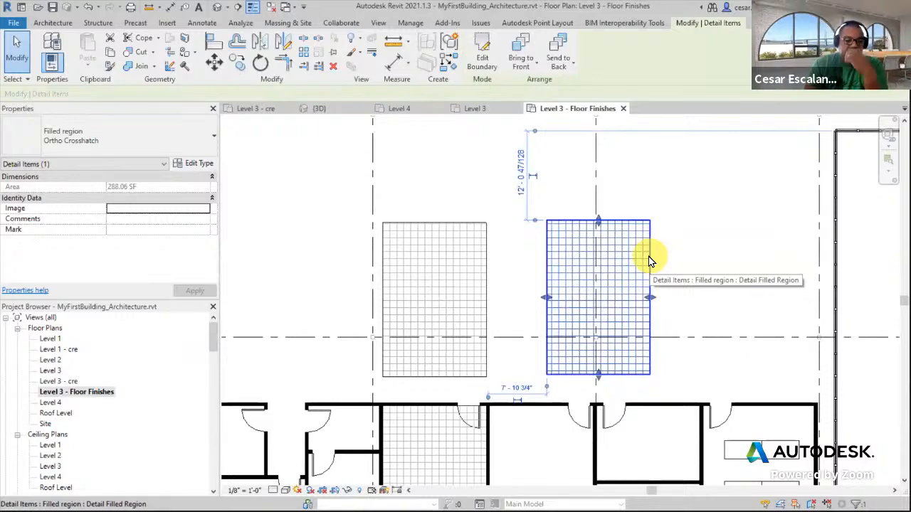
{"action": "left_click", "coordinate": [199, 165]}
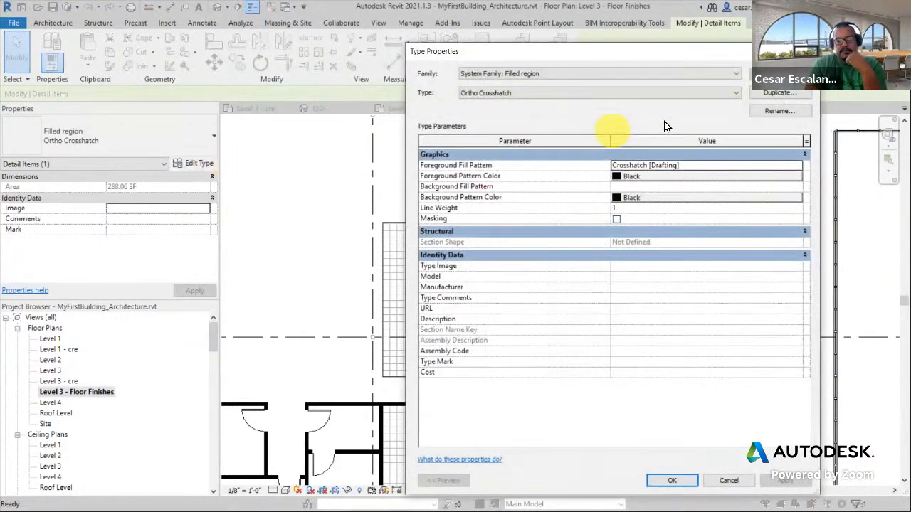
{"action": "left_click", "coordinate": [769, 93]}
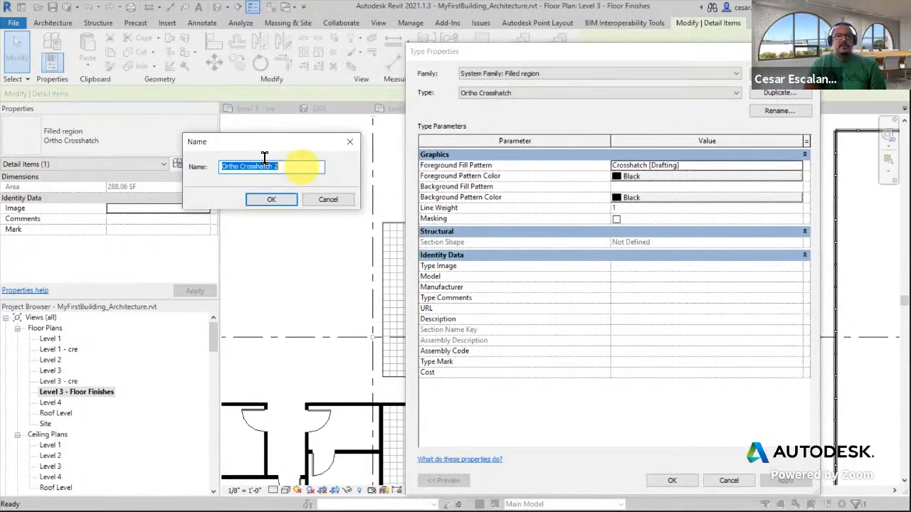
{"action": "type", "text": "Vinyl"}
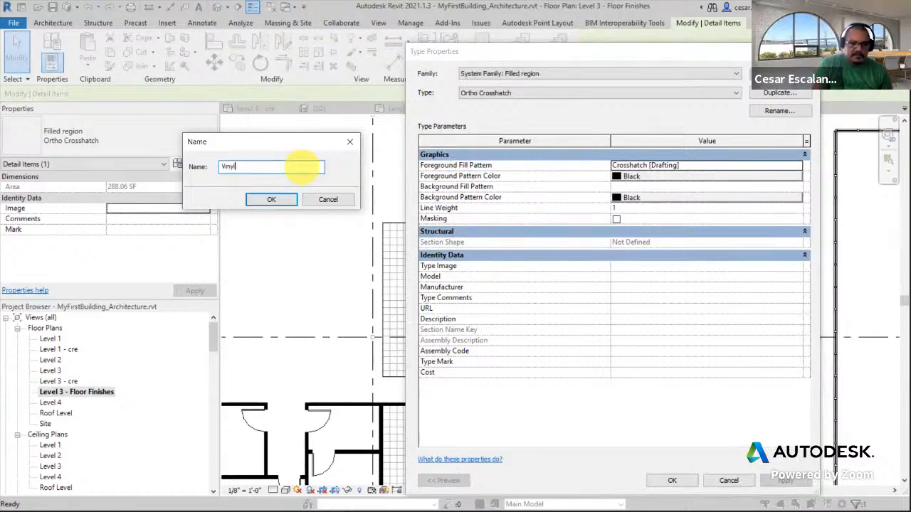
{"action": "left_click", "coordinate": [289, 199]}
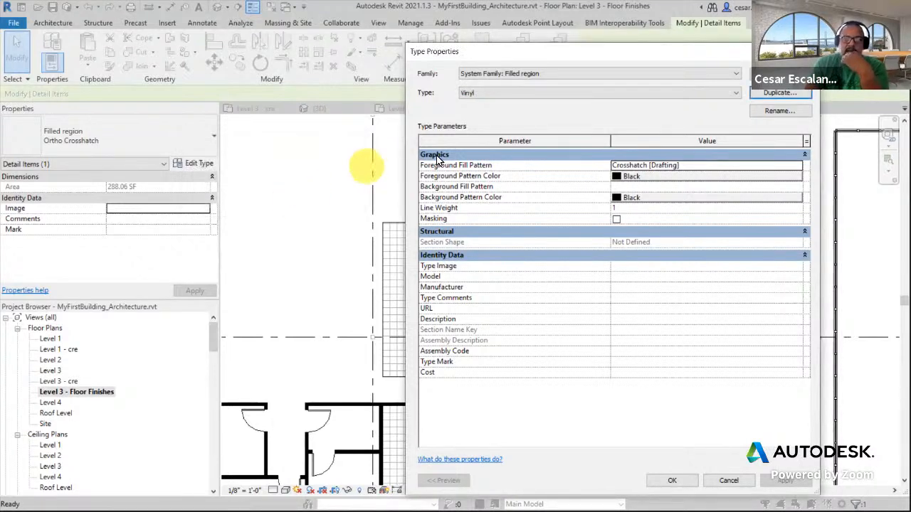
Set the Vinyl type's foreground fill pattern to the 12" Tile model pattern
{"action": "left_click", "coordinate": [777, 167]}
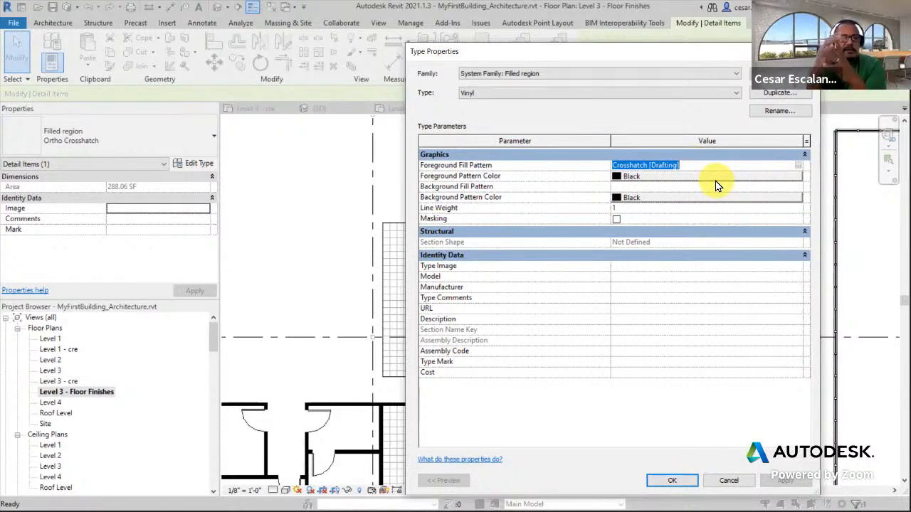
{"action": "left_click", "coordinate": [797, 165]}
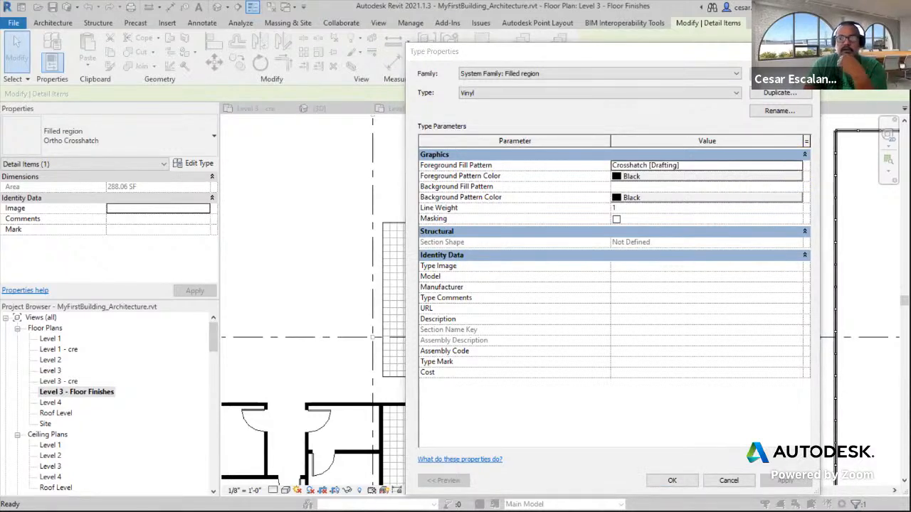
{"action": "left_click", "coordinate": [141, 106]}
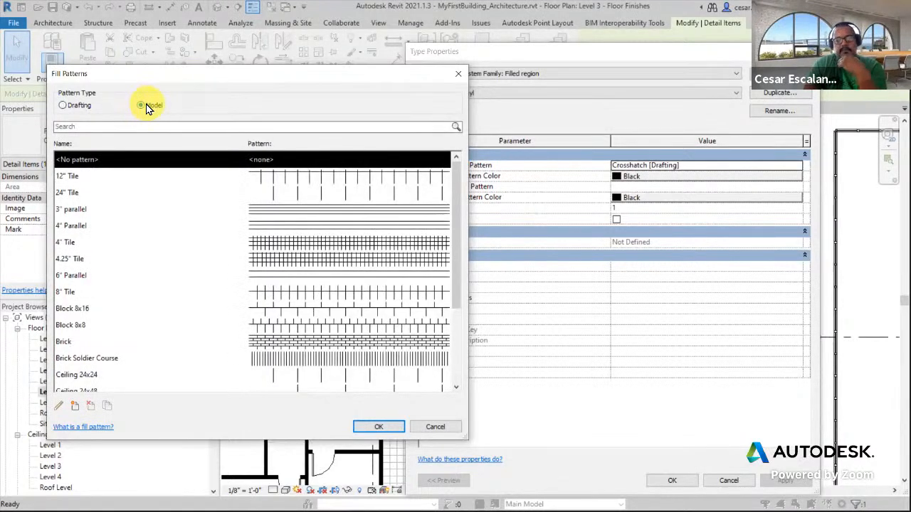
{"action": "left_click", "coordinate": [77, 177]}
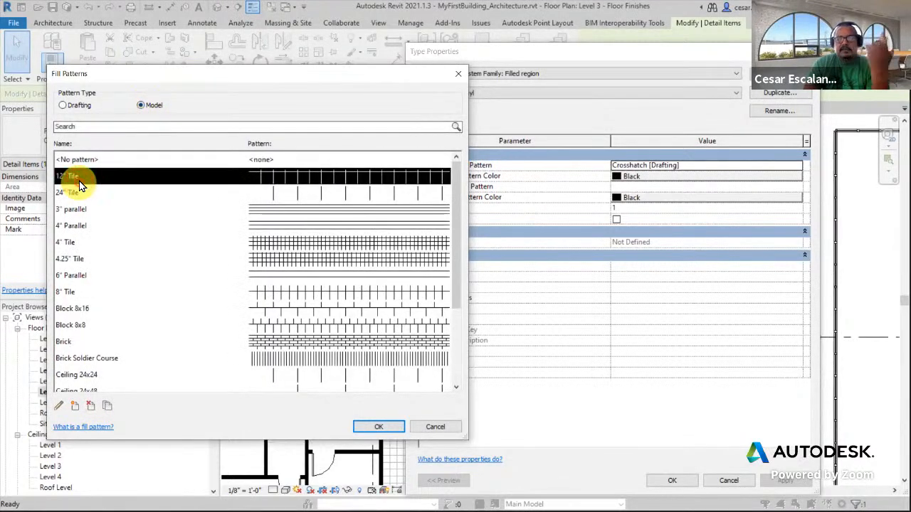
{"action": "left_click", "coordinate": [382, 427]}
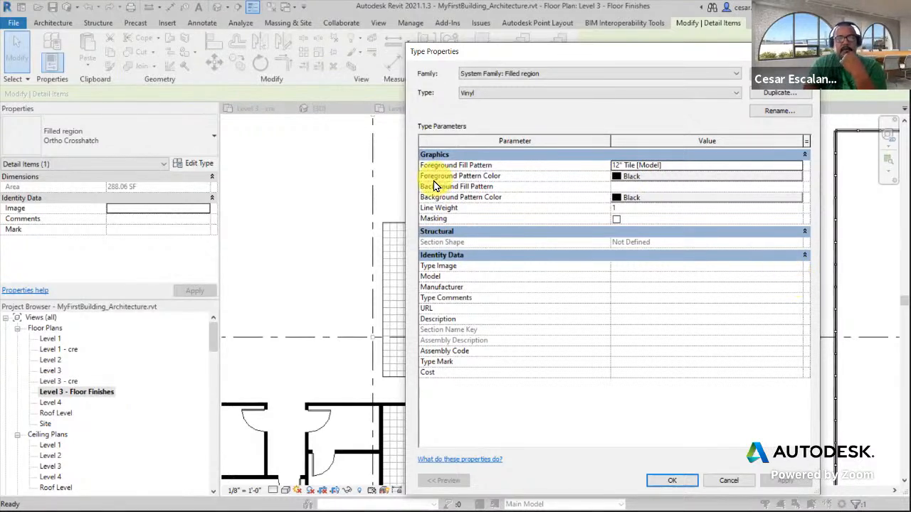
Set the Vinyl type's background pattern color to a light blue, RGB 185-220-255
{"action": "left_click", "coordinate": [621, 198]}
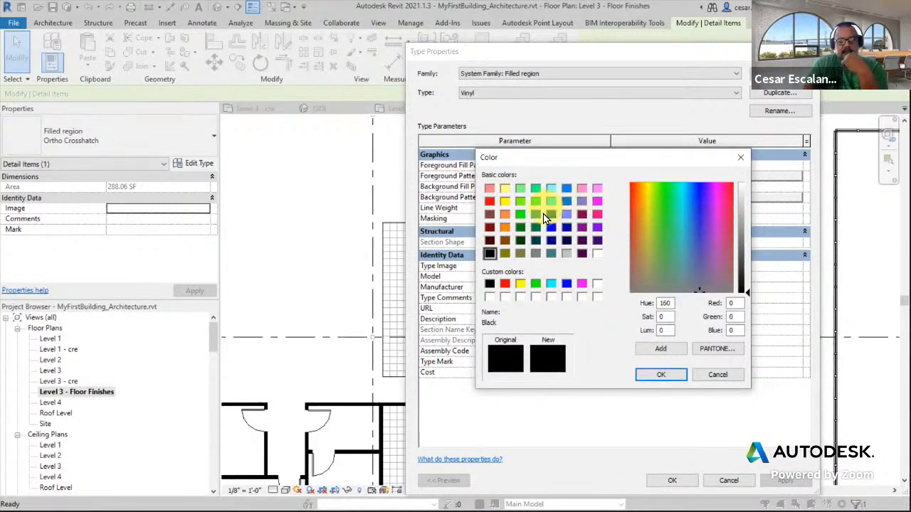
{"action": "left_click", "coordinate": [567, 188]}
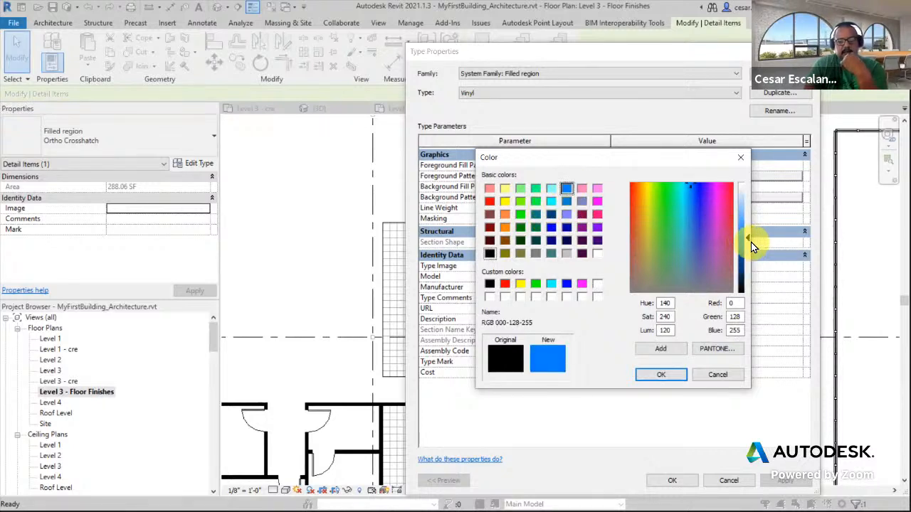
{"action": "left_click_drag", "start_coordinate": [748, 236], "coordinate": [749, 198]}
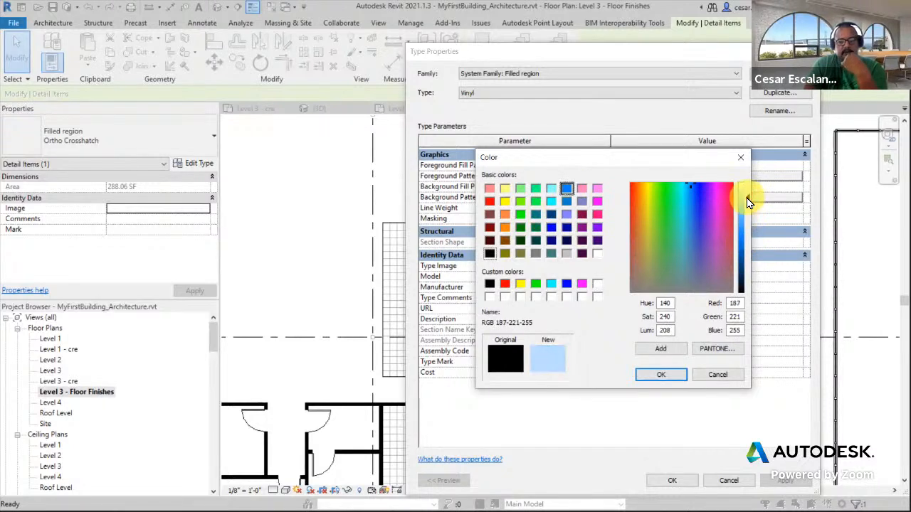
{"action": "left_click", "coordinate": [660, 375]}
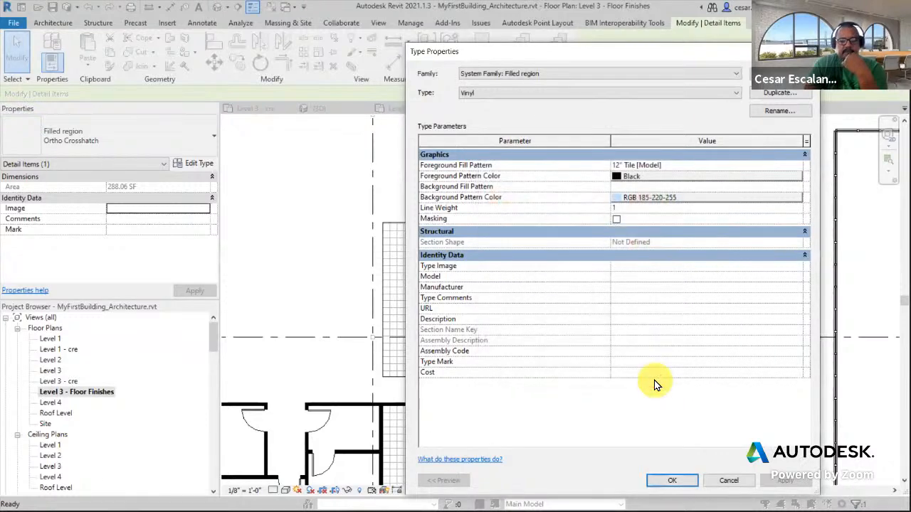
{"action": "left_click", "coordinate": [475, 76]}
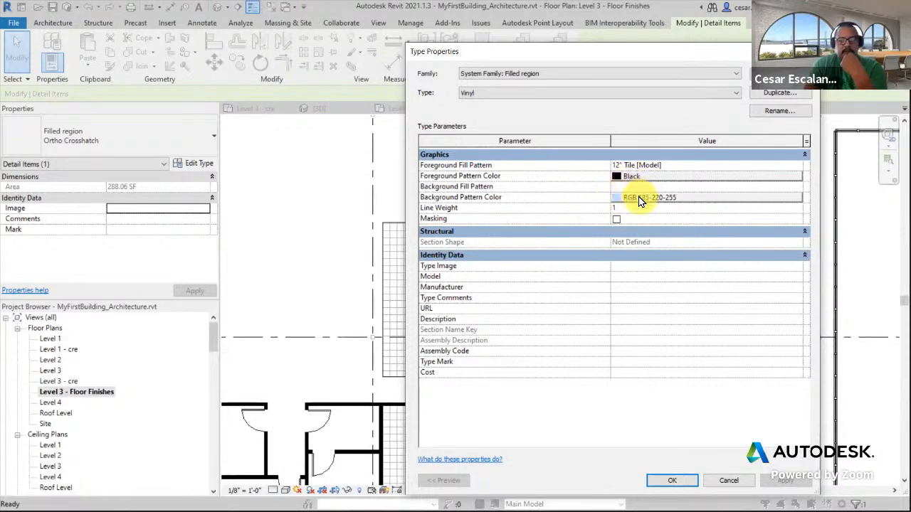
{"action": "left_click", "coordinate": [632, 178]}
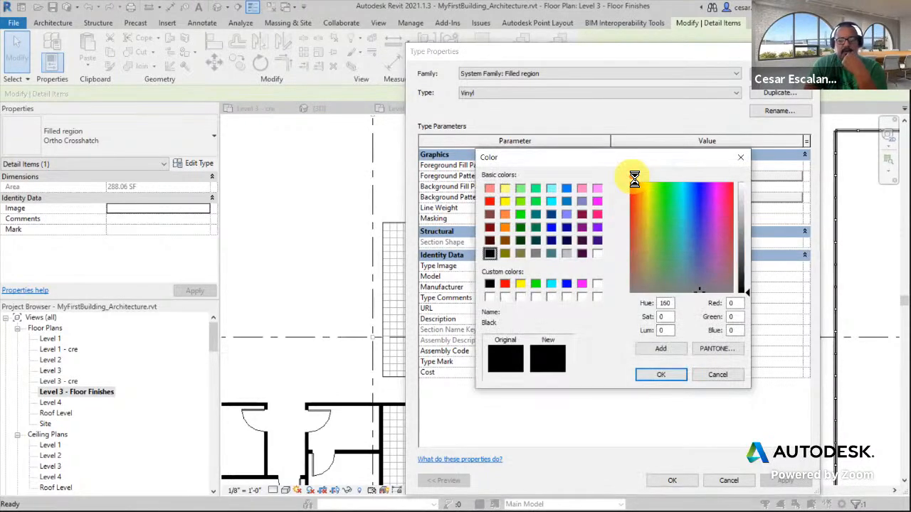
{"action": "left_click", "coordinate": [740, 157]}
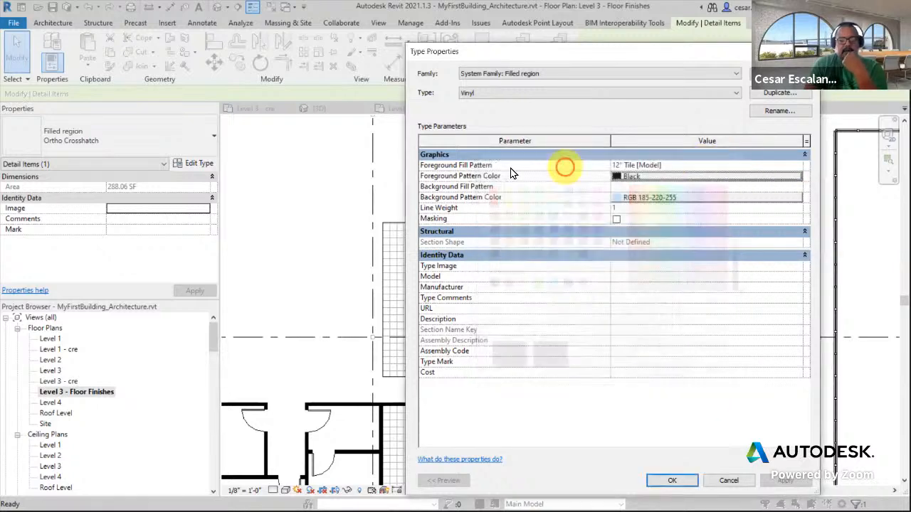
Set the Vinyl type's background fill pattern to Solid fill
{"action": "left_click", "coordinate": [668, 187]}
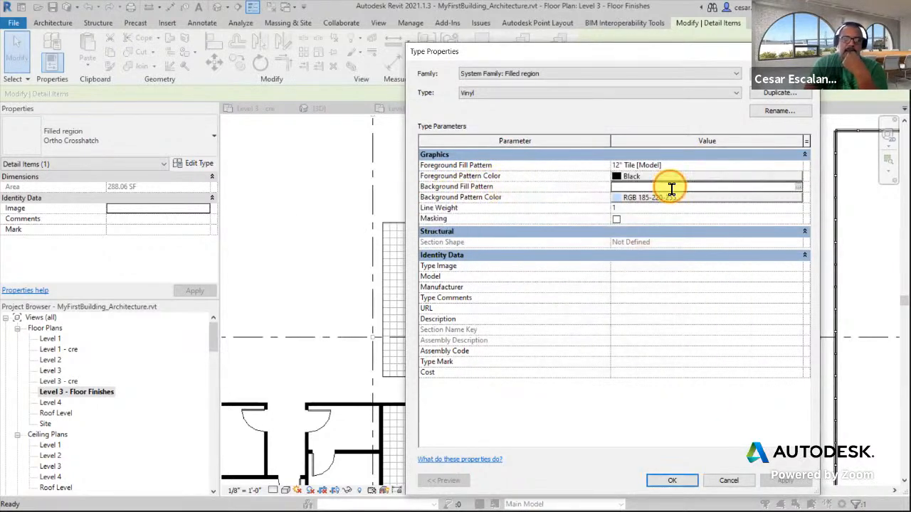
{"action": "left_click", "coordinate": [797, 186]}
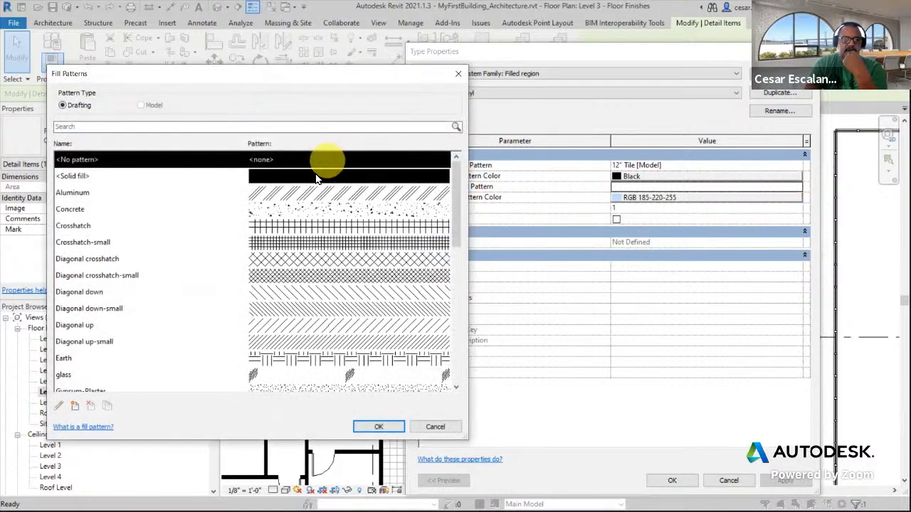
{"action": "left_click", "coordinate": [316, 180]}
{"action": "left_click", "coordinate": [379, 426]}
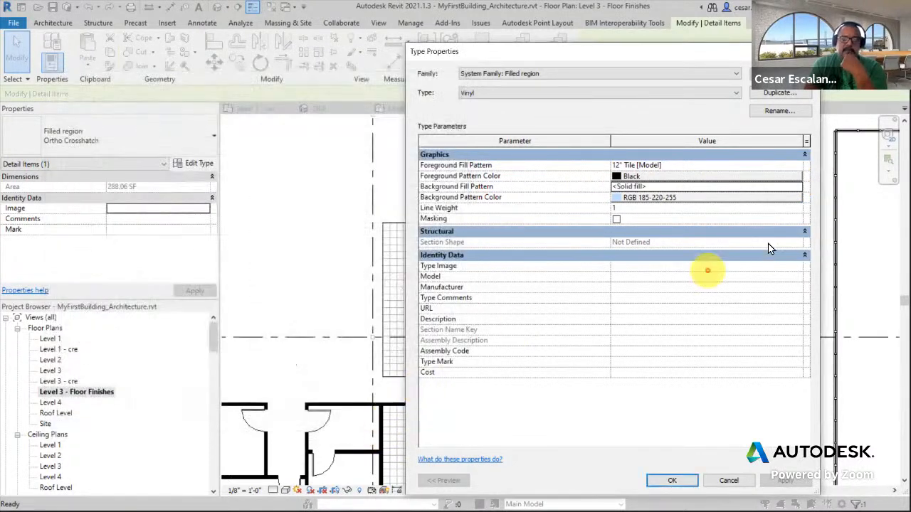
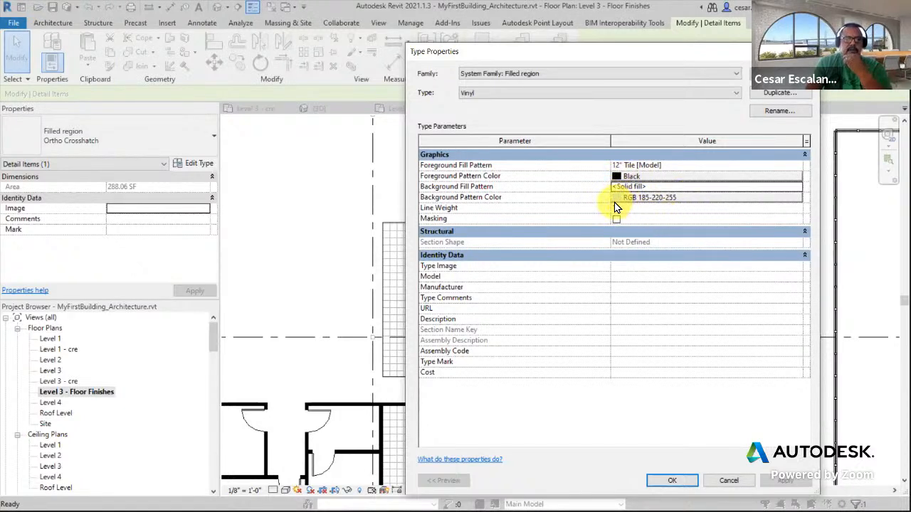
Confirm the Vinyl type properties and close the type dialog
{"action": "left_click", "coordinate": [672, 480]}
{"action": "left_click", "coordinate": [705, 299]}
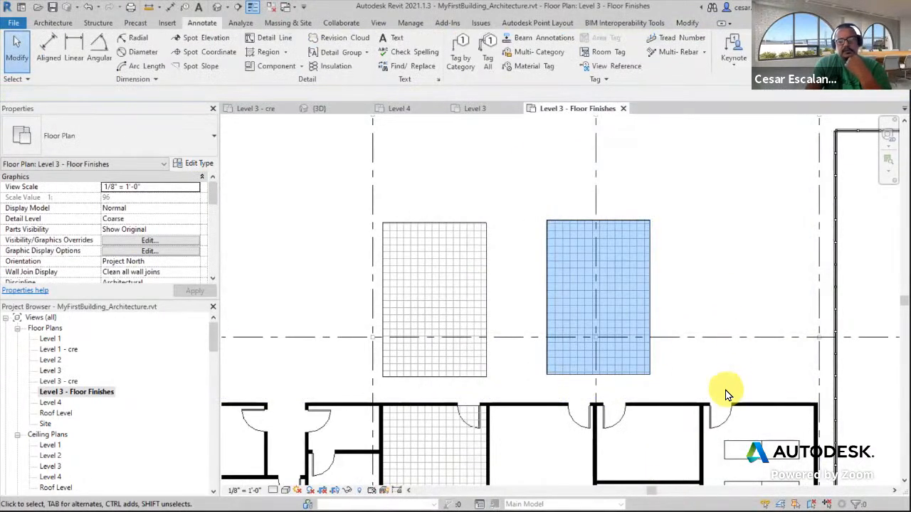
Move the Vinyl filled region into the room beside the crosshatch room and stretch its edges to the walls
{"action": "scroll", "coordinate": [726, 380], "scroll_direction": "up", "scroll_amount": 1}
{"action": "middle_click_drag", "start_coordinate": [735, 393], "coordinate": [639, 311]}
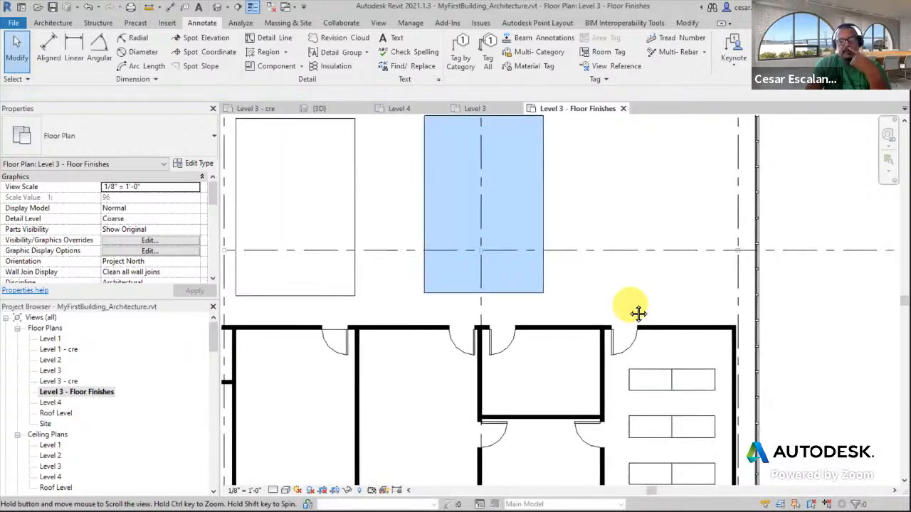
{"action": "scroll", "coordinate": [636, 305], "scroll_direction": "down", "scroll_amount": 1}
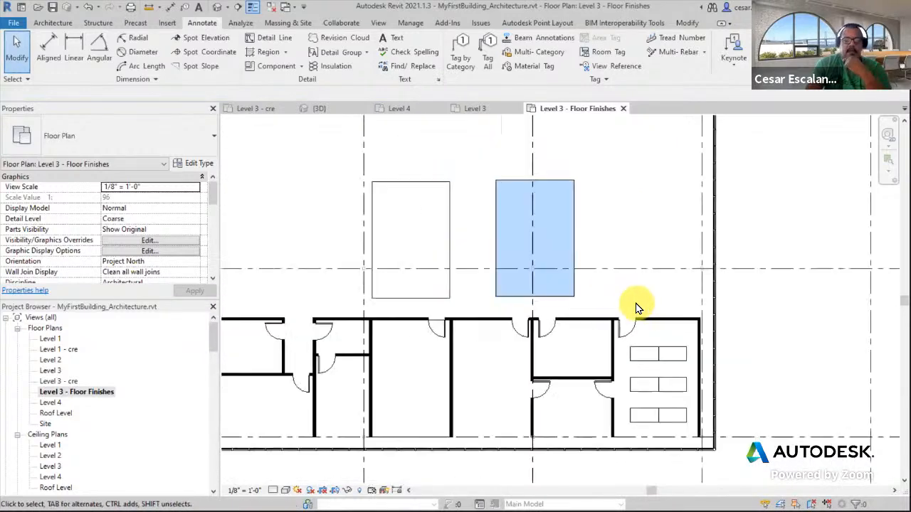
{"action": "left_click", "coordinate": [574, 236]}
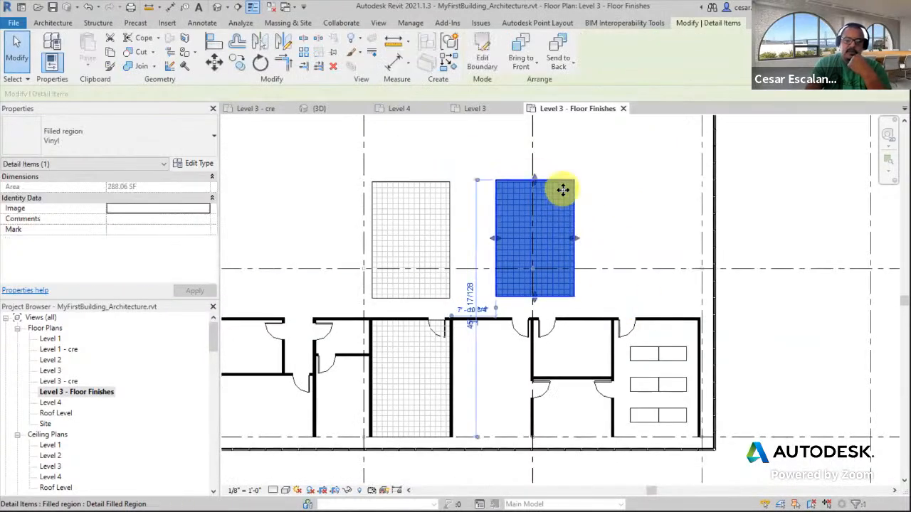
{"action": "left_click_drag", "start_coordinate": [555, 187], "coordinate": [507, 334]}
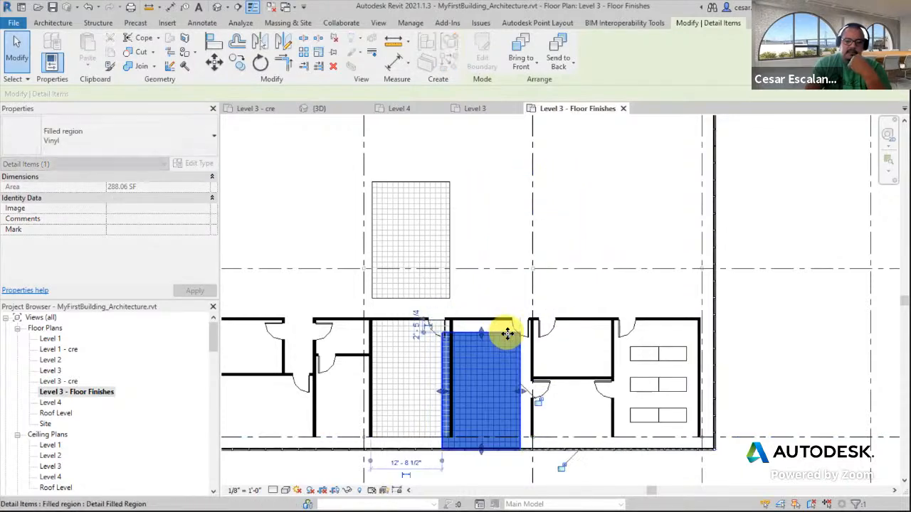
{"action": "scroll", "coordinate": [498, 333], "scroll_direction": "up", "scroll_amount": 5}
{"action": "left_click_drag", "start_coordinate": [447, 332], "coordinate": [454, 295]}
{"action": "middle_click_drag", "start_coordinate": [610, 305], "coordinate": [647, 142]}
{"action": "scroll", "coordinate": [646, 142], "scroll_direction": "down", "scroll_amount": 2}
{"action": "left_click_drag", "start_coordinate": [621, 294], "coordinate": [638, 292]}
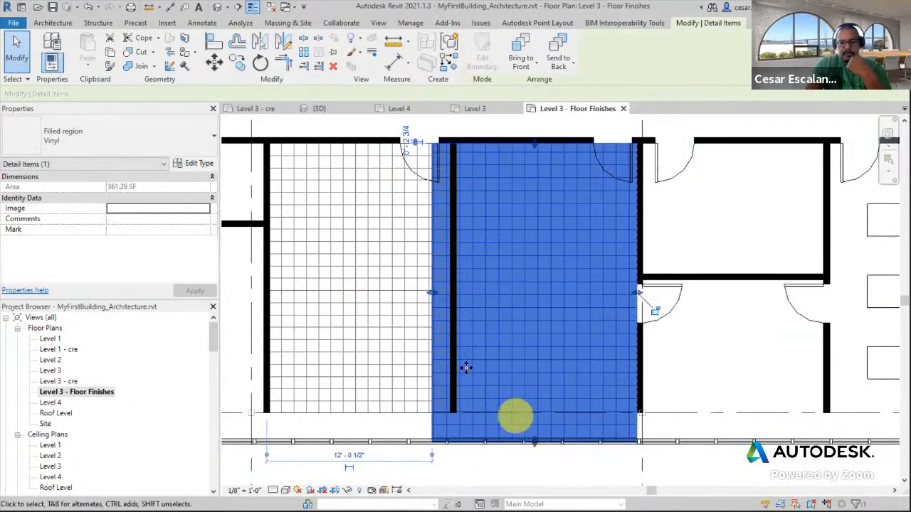
{"action": "left_click_drag", "start_coordinate": [429, 291], "coordinate": [456, 294]}
{"action": "middle_click_drag", "start_coordinate": [614, 267], "coordinate": [644, 275]}
{"action": "left_click", "coordinate": [728, 227]}
Switch the view scale to 1/4" = 1'-0", then 1/32" = 1'-0", and back to 1/8" = 1'-0" to compare the patterns
{"action": "scroll", "coordinate": [728, 227], "scroll_direction": "down", "scroll_amount": 1}
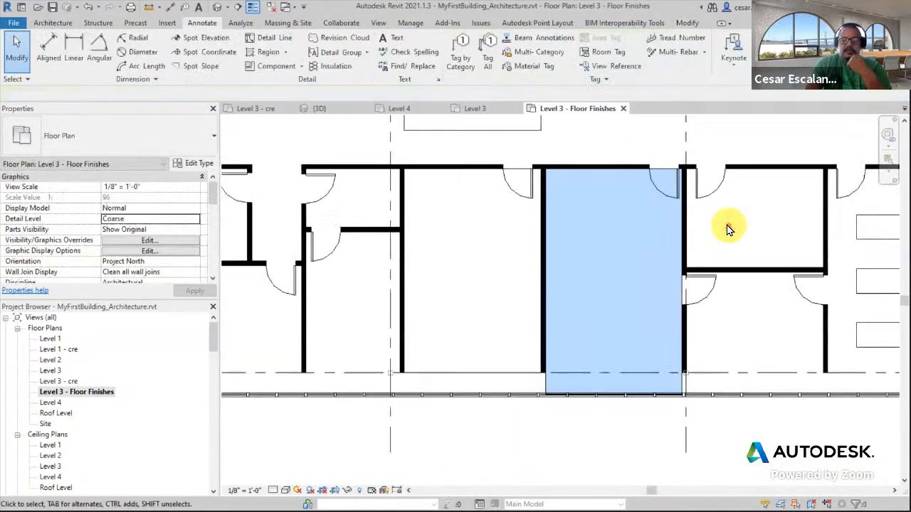
{"action": "scroll", "coordinate": [728, 228], "scroll_direction": "down", "scroll_amount": 1}
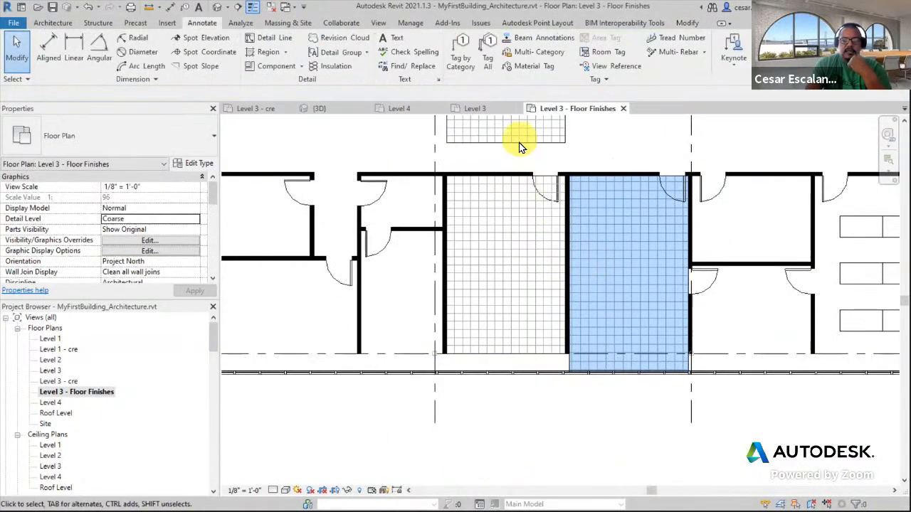
{"action": "left_click", "coordinate": [519, 143]}
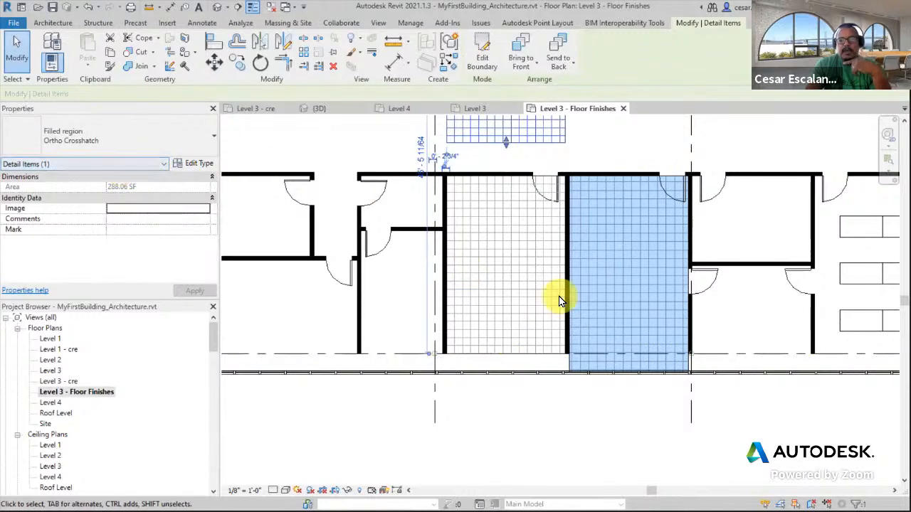
{"action": "left_click", "coordinate": [748, 235]}
{"action": "left_click", "coordinate": [254, 490]}
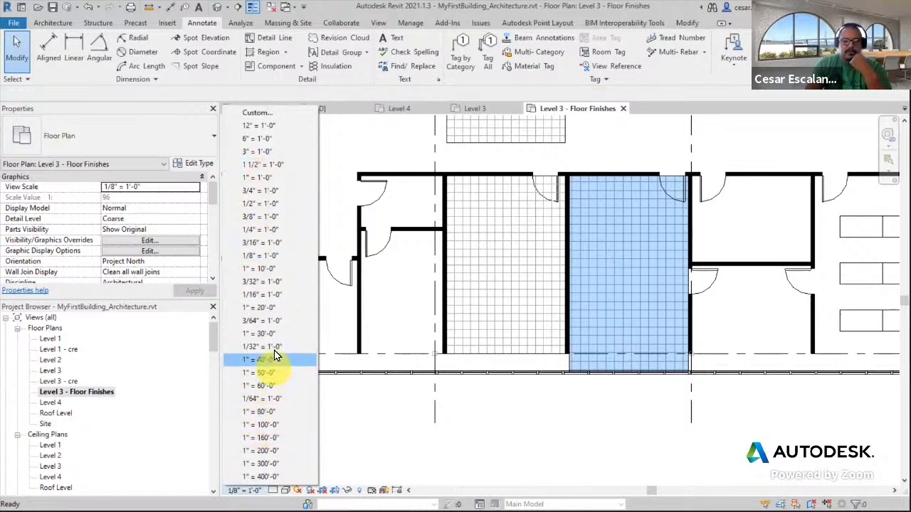
{"action": "left_click", "coordinate": [273, 234]}
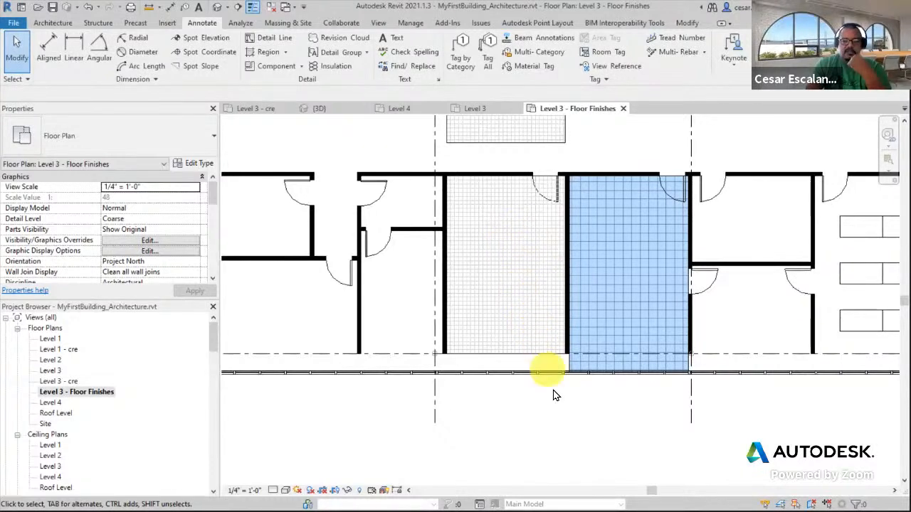
{"action": "middle_click_drag", "start_coordinate": [556, 396], "coordinate": [523, 479]}
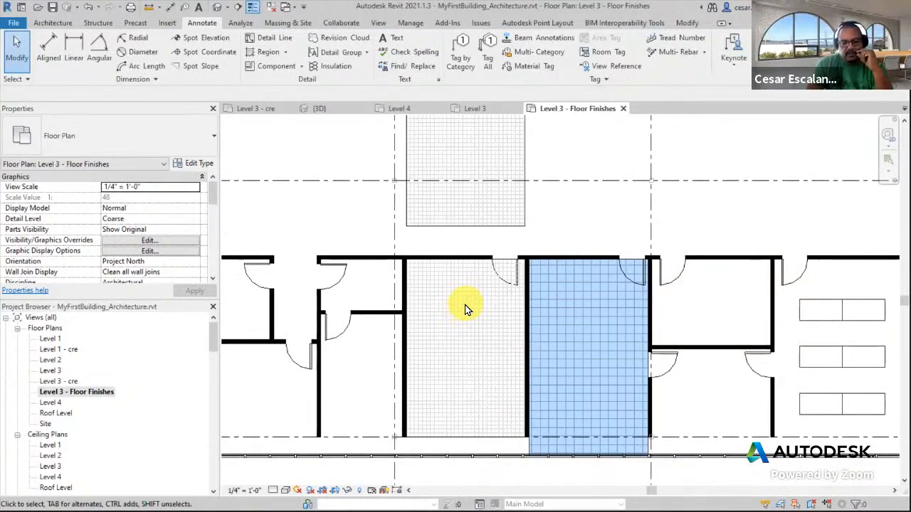
{"action": "left_click", "coordinate": [254, 491]}
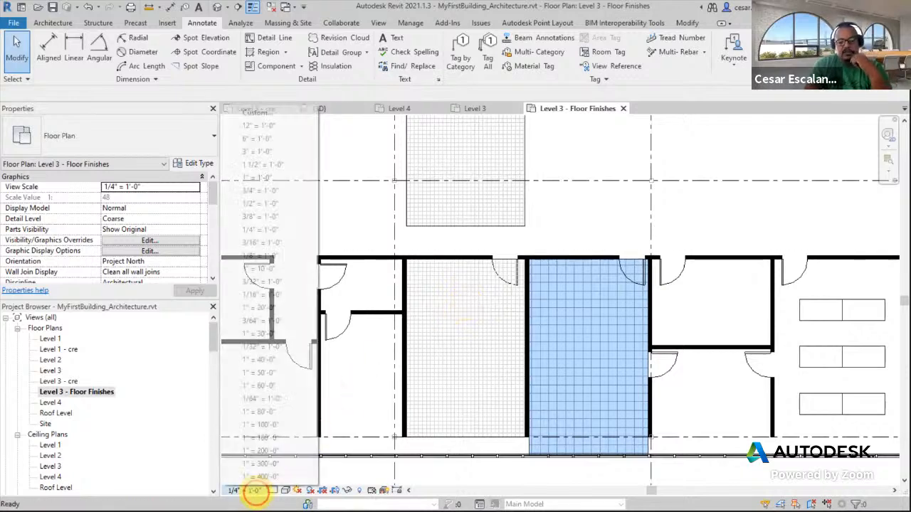
{"action": "left_click", "coordinate": [277, 348]}
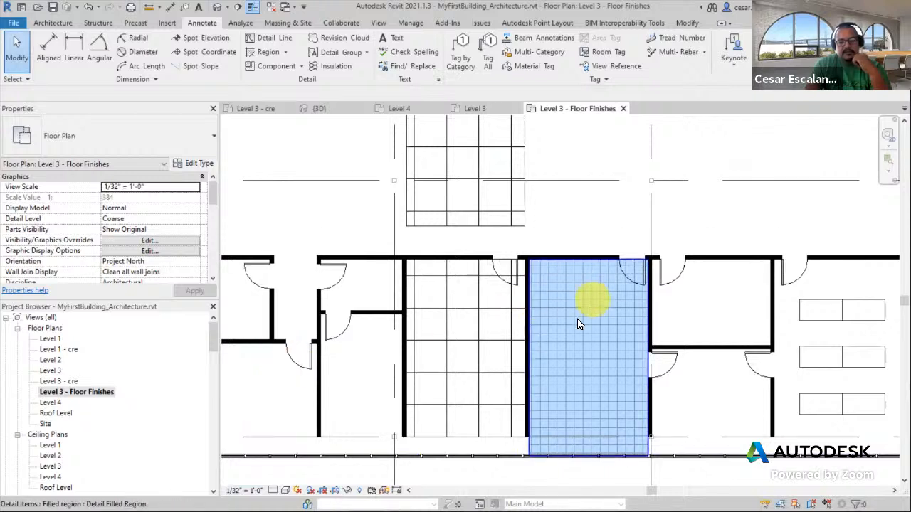
{"action": "left_click", "coordinate": [254, 491]}
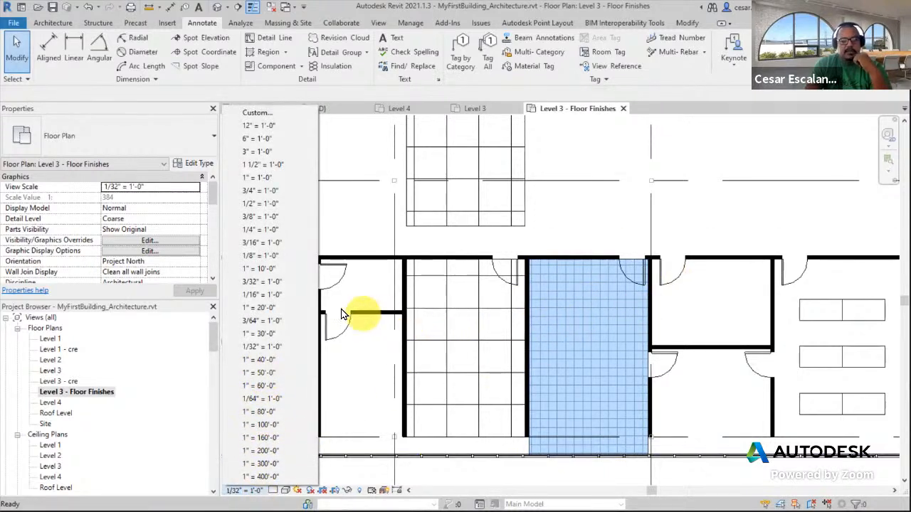
{"action": "left_click", "coordinate": [258, 257]}
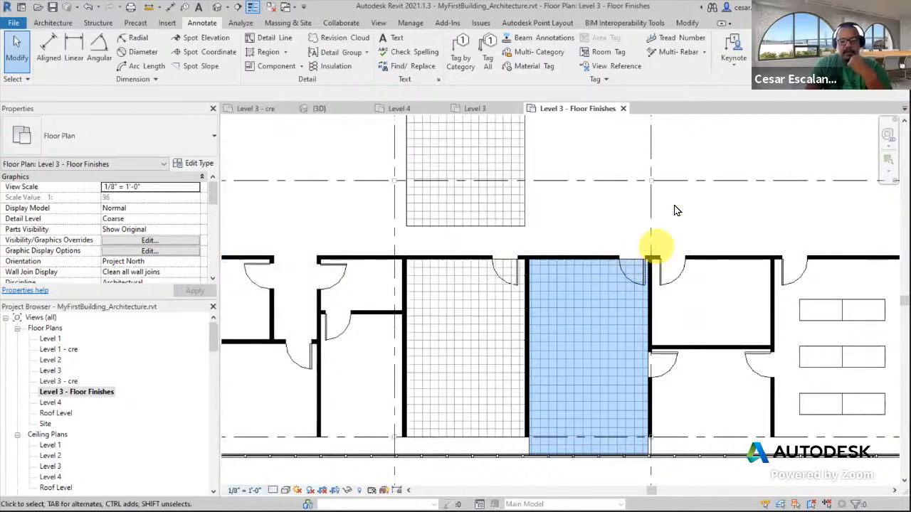
Delete both Ortho Crosshatch filled regions, the one above the rooms and the one in the room
{"action": "middle_click_drag", "start_coordinate": [651, 244], "coordinate": [657, 311]}
{"action": "left_click", "coordinate": [508, 314]}
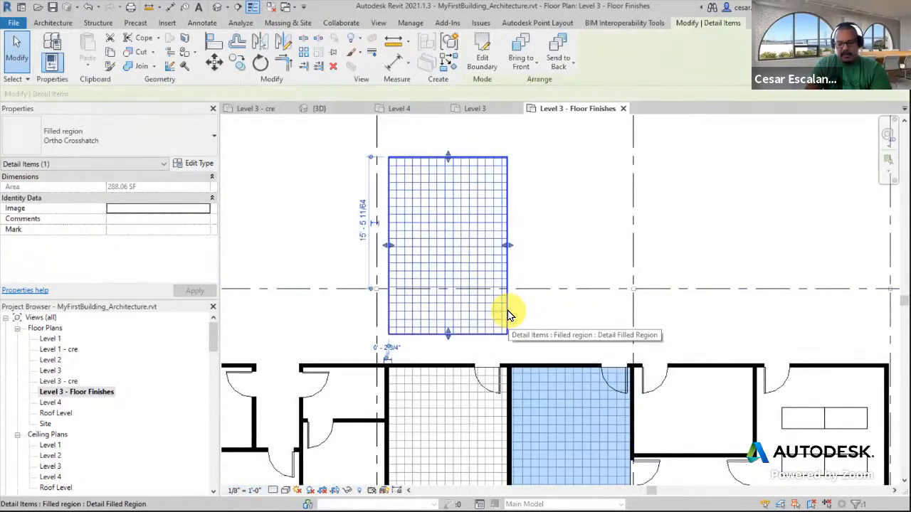
{"action": "key", "text": "Print"}
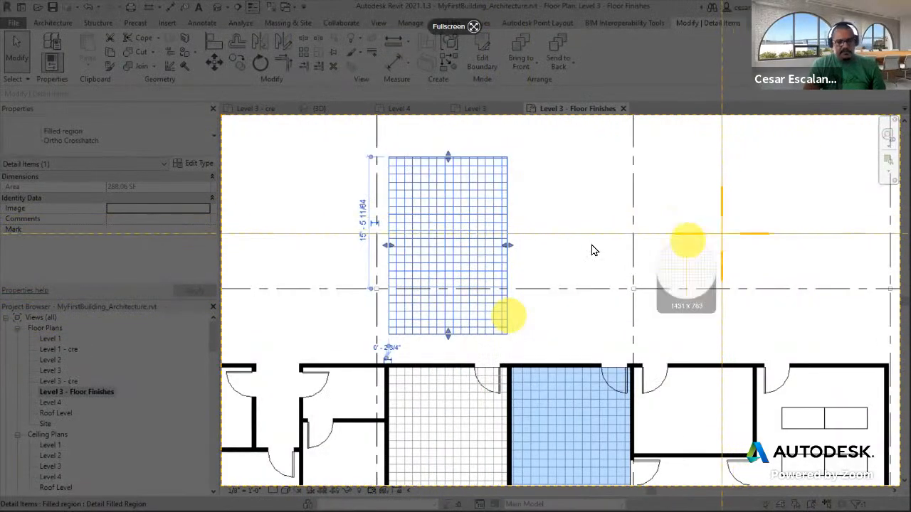
{"action": "key", "text": "Escape"}
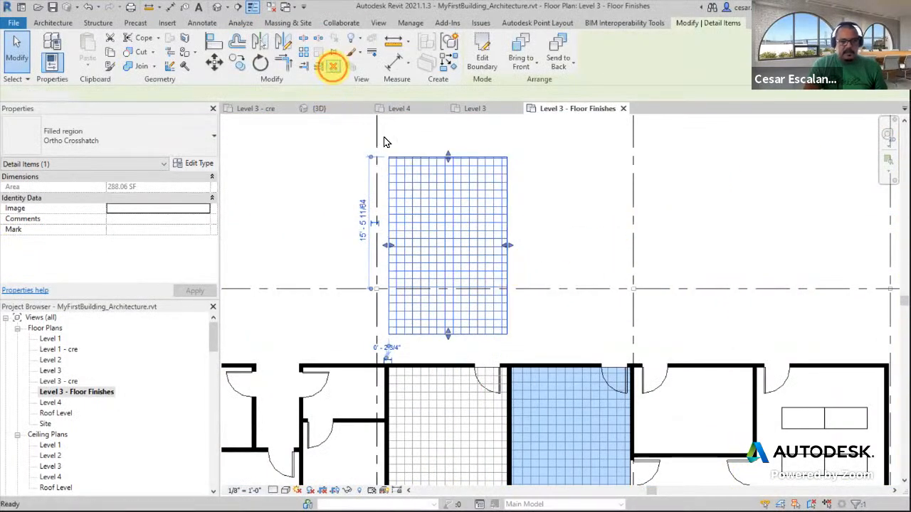
{"action": "left_click", "coordinate": [333, 65]}
{"action": "middle_click_drag", "start_coordinate": [493, 364], "coordinate": [582, 158]}
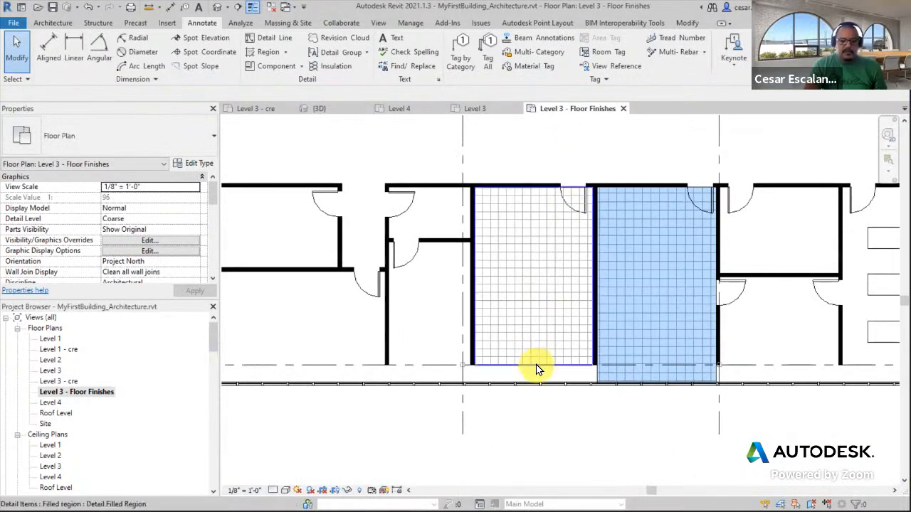
{"action": "left_click", "coordinate": [511, 266]}
{"action": "left_click", "coordinate": [331, 67]}
{"action": "middle_click_drag", "start_coordinate": [659, 344], "coordinate": [620, 391]}
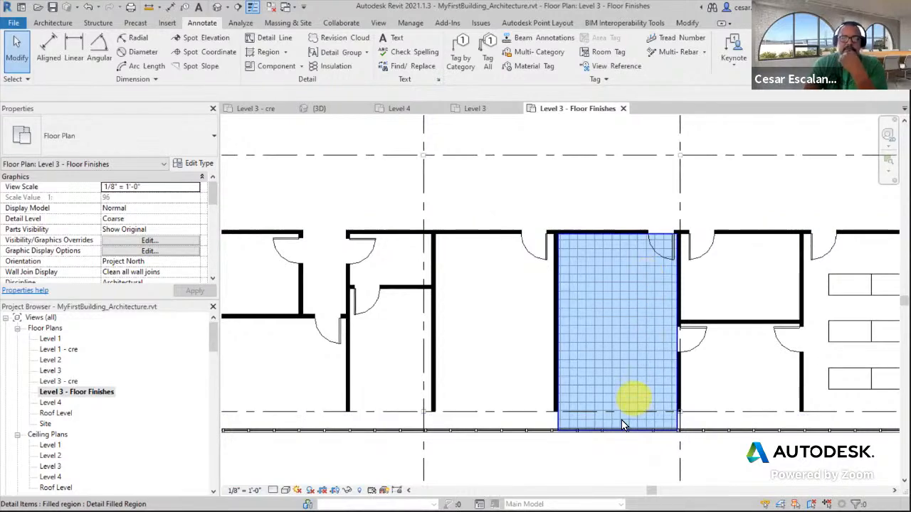
{"action": "left_click", "coordinate": [597, 418]}
{"action": "middle_click_drag", "start_coordinate": [714, 307], "coordinate": [688, 332]}
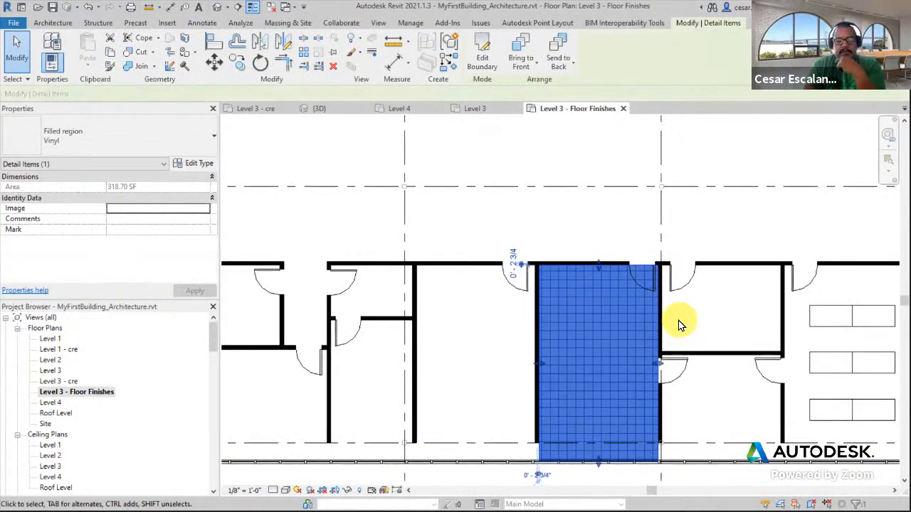
{"action": "middle_click_drag", "start_coordinate": [717, 313], "coordinate": [574, 320]}
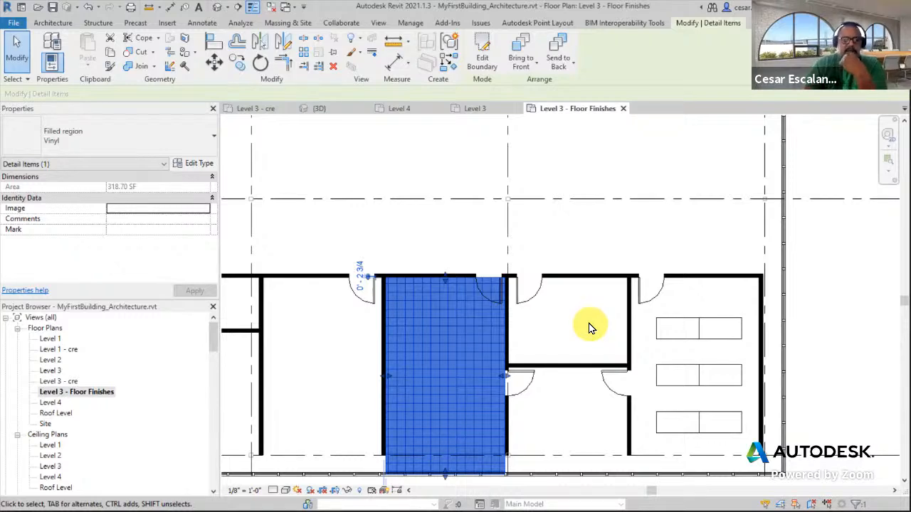
{"action": "scroll", "coordinate": [590, 328], "scroll_direction": "down", "scroll_amount": 2}
{"action": "scroll", "coordinate": [508, 418], "scroll_direction": "up", "scroll_amount": 3}
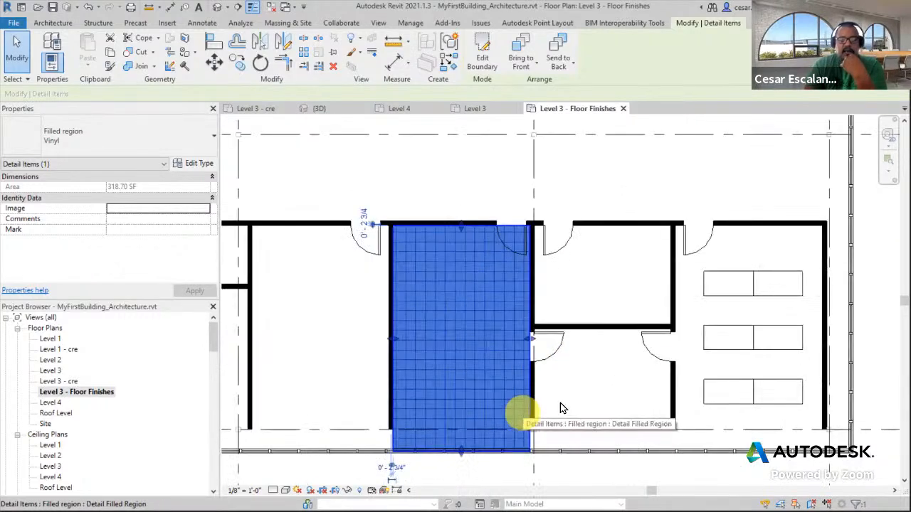
{"action": "left_click", "coordinate": [591, 392]}
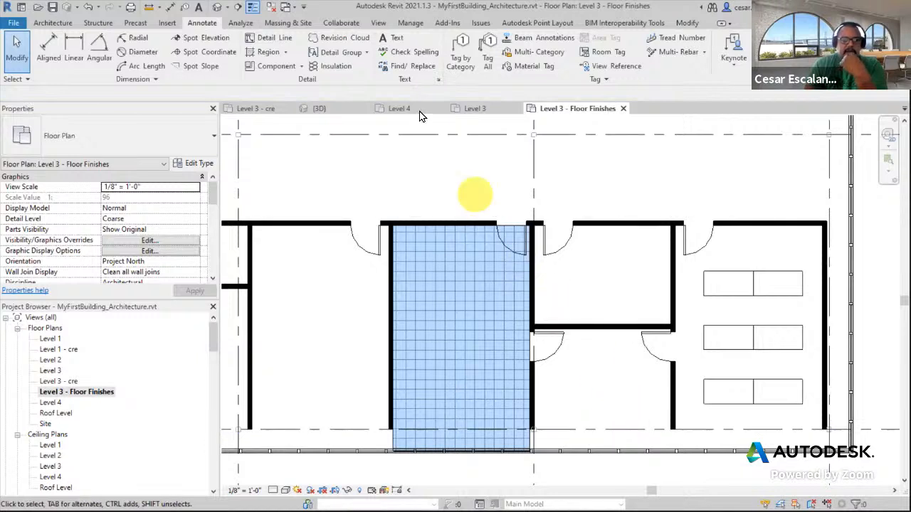
Add a text note reading VN-1 above the Vinyl room and nudge it into place
{"action": "left_click", "coordinate": [392, 42]}
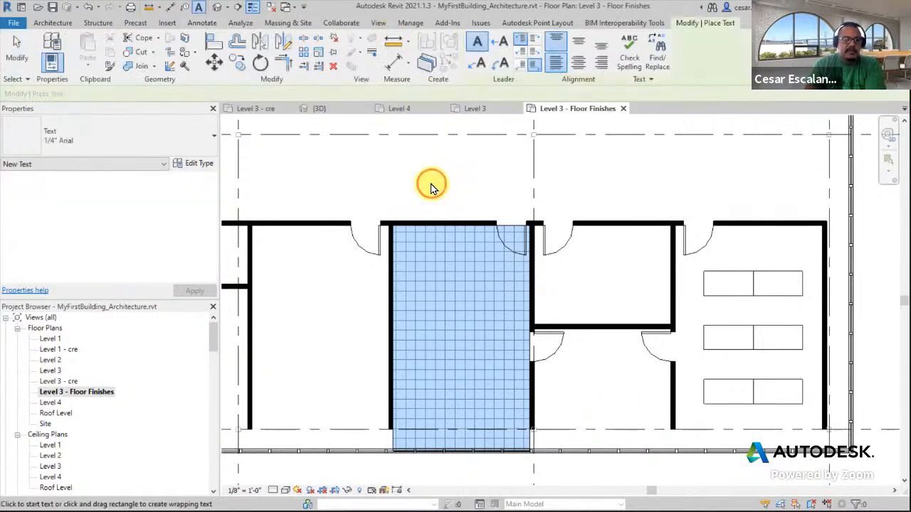
{"action": "left_click", "coordinate": [430, 184]}
{"action": "type", "text": "VN-1"}
{"action": "left_click", "coordinate": [629, 178]}
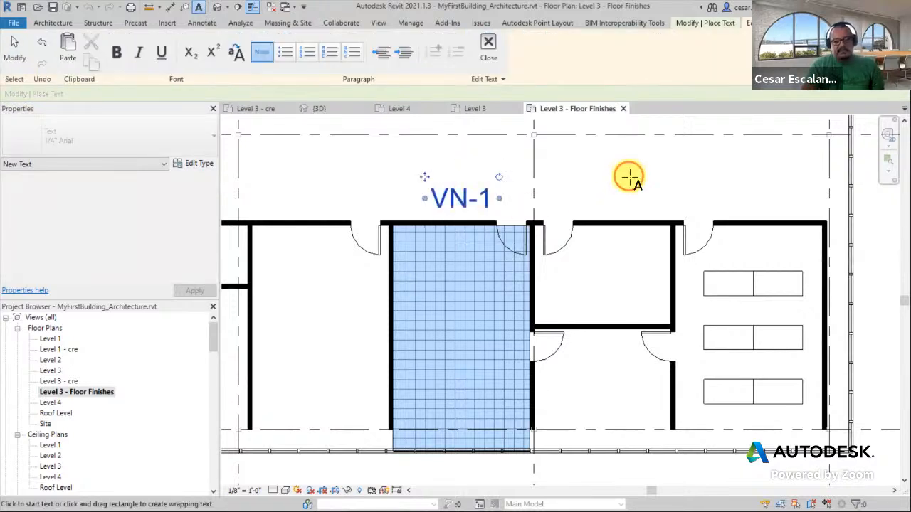
{"action": "key", "text": "Escape"}
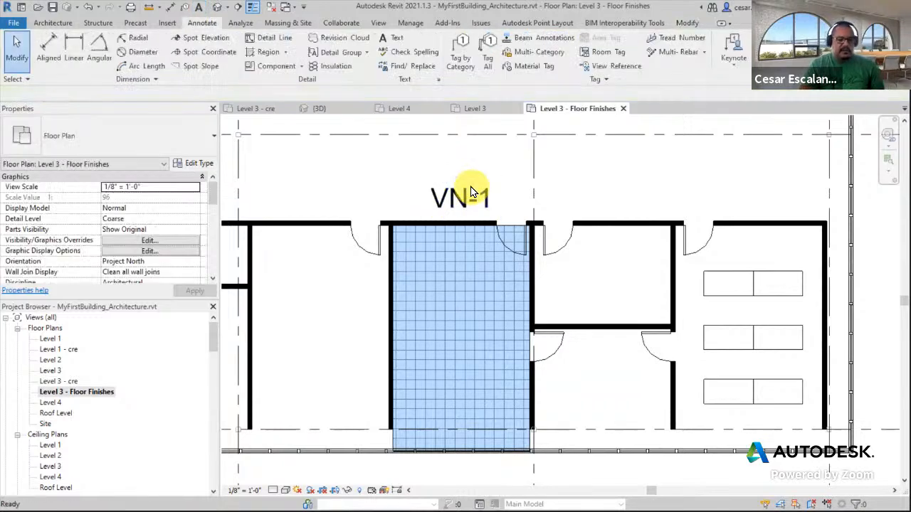
{"action": "left_click", "coordinate": [466, 191]}
{"action": "mouse_move", "coordinate": [424, 176]}
{"action": "left_mouse_down"}
{"action": "mouse_move", "coordinate": [436, 258]}
{"action": "mouse_move", "coordinate": [426, 276]}
{"action": "mouse_move", "coordinate": [406, 171]}
{"action": "left_mouse_up"}
{"action": "key", "text": "Escape"}
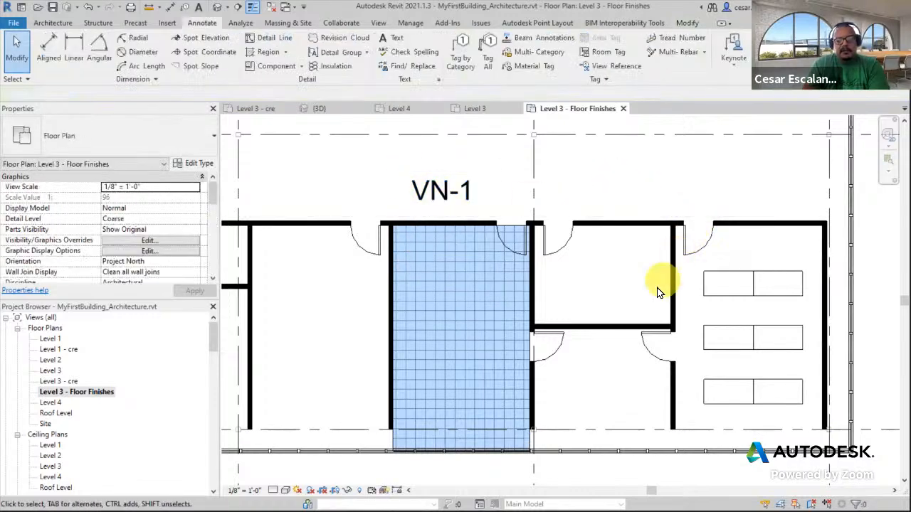
Set the Vinyl filled region's Mark to VN-1
{"action": "left_click", "coordinate": [508, 439]}
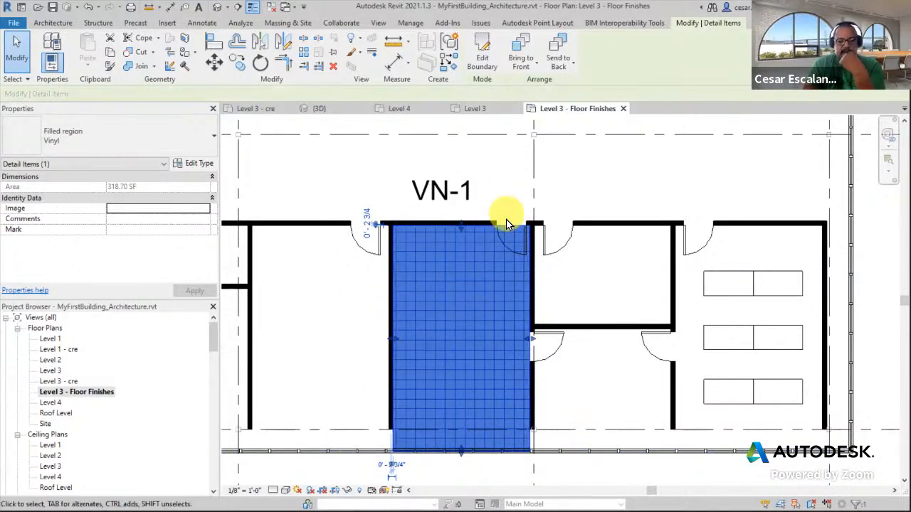
{"action": "left_click", "coordinate": [131, 230]}
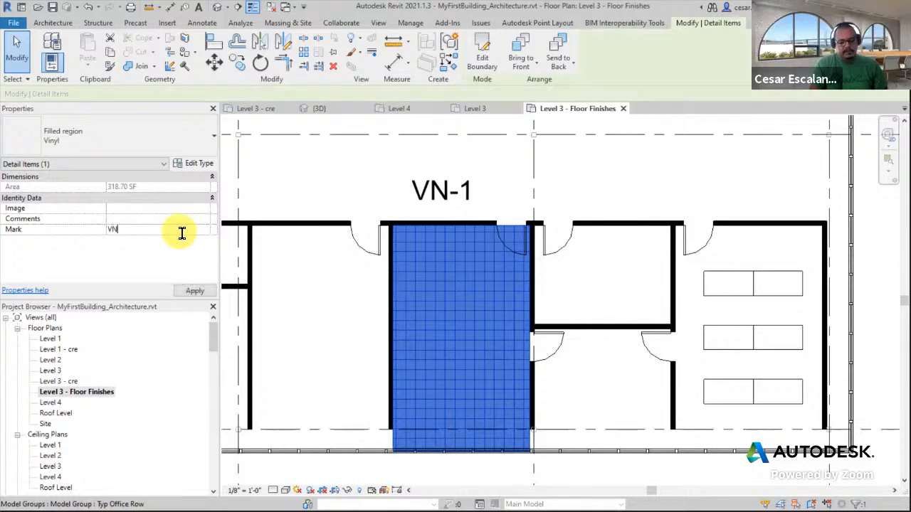
{"action": "left_click", "coordinate": [312, 164]}
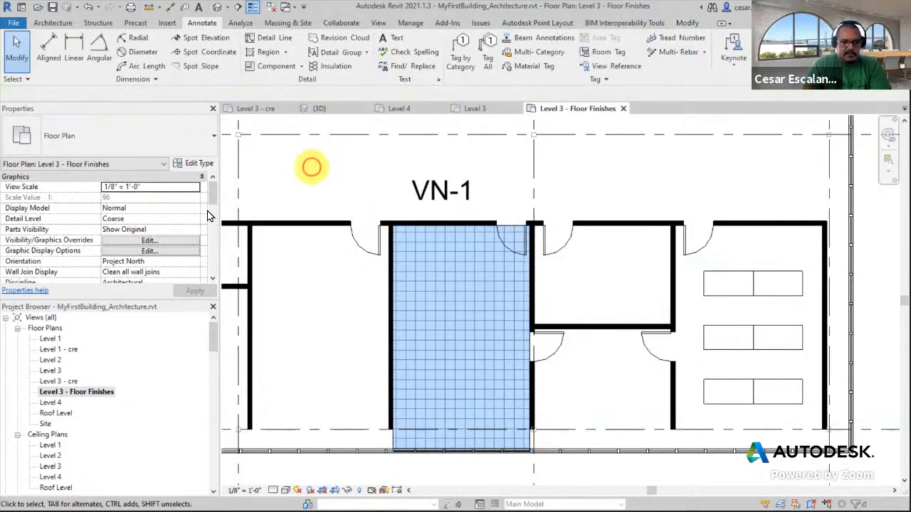
{"action": "left_click", "coordinate": [520, 442]}
{"action": "left_click", "coordinate": [122, 234]}
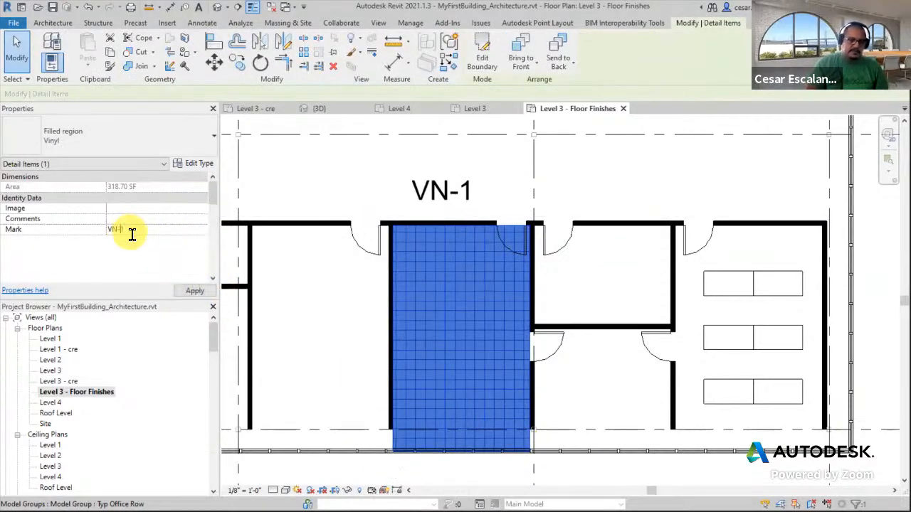
{"action": "left_click", "coordinate": [195, 290]}
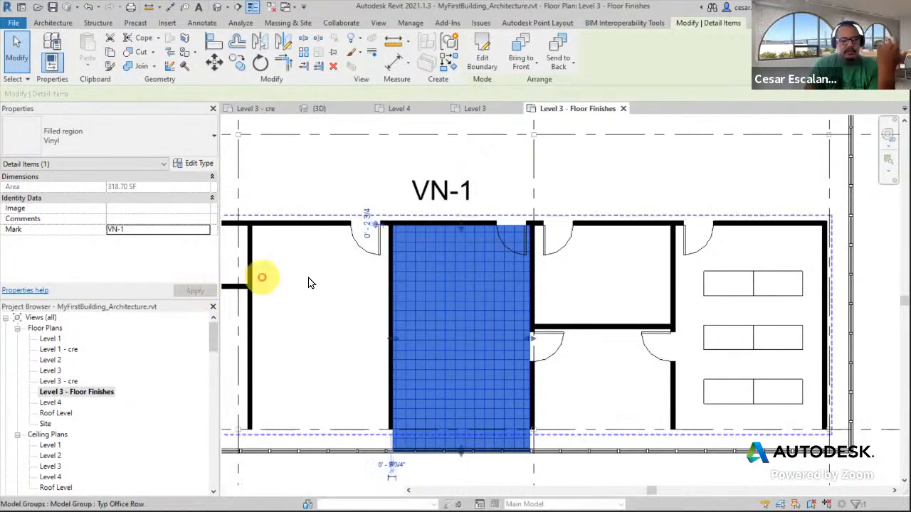
{"action": "left_click", "coordinate": [319, 164]}
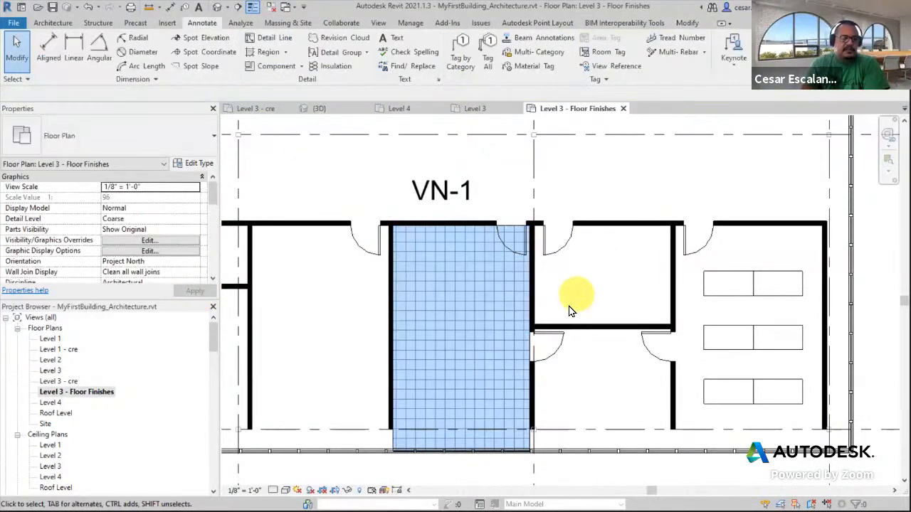
Select the Vinyl filled region to review its Mark, then clear the selection
{"action": "left_click", "coordinate": [523, 356]}
{"action": "middle_click_drag", "start_coordinate": [643, 285], "coordinate": [655, 290]}
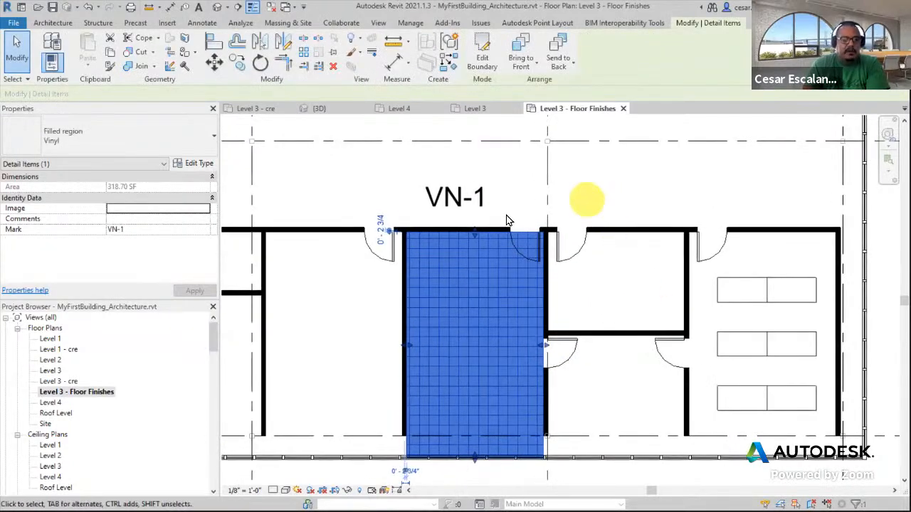
{"action": "left_click", "coordinate": [609, 189]}
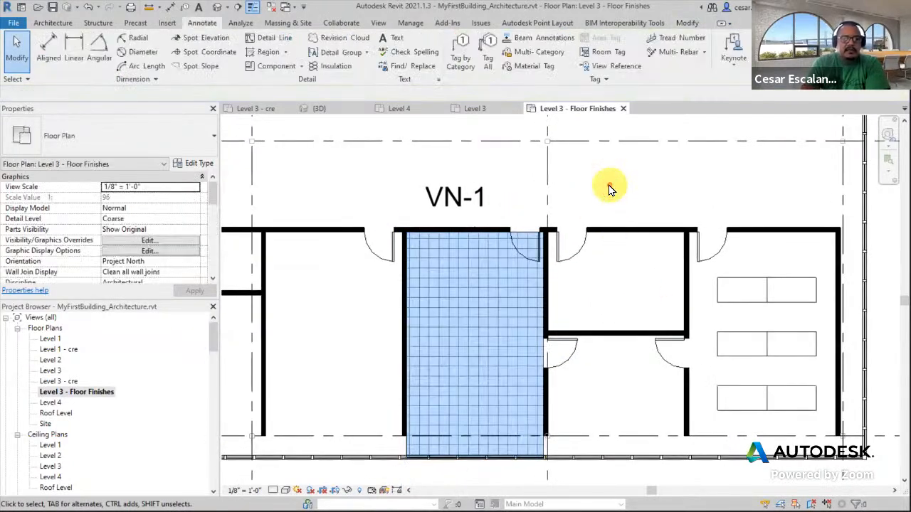
Start tagging the Vinyl filled region by category with the leader turned off, agreeing to load a tag family
{"action": "left_click", "coordinate": [461, 56]}
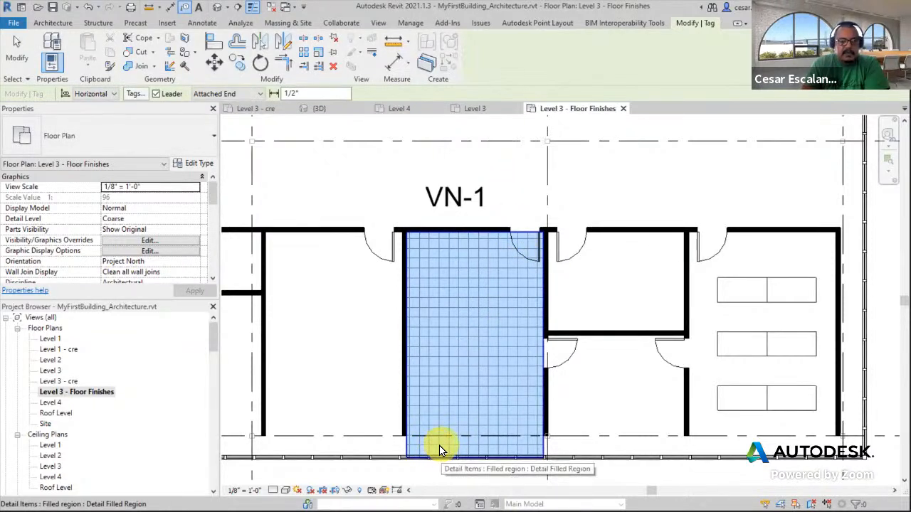
{"action": "left_click", "coordinate": [156, 93]}
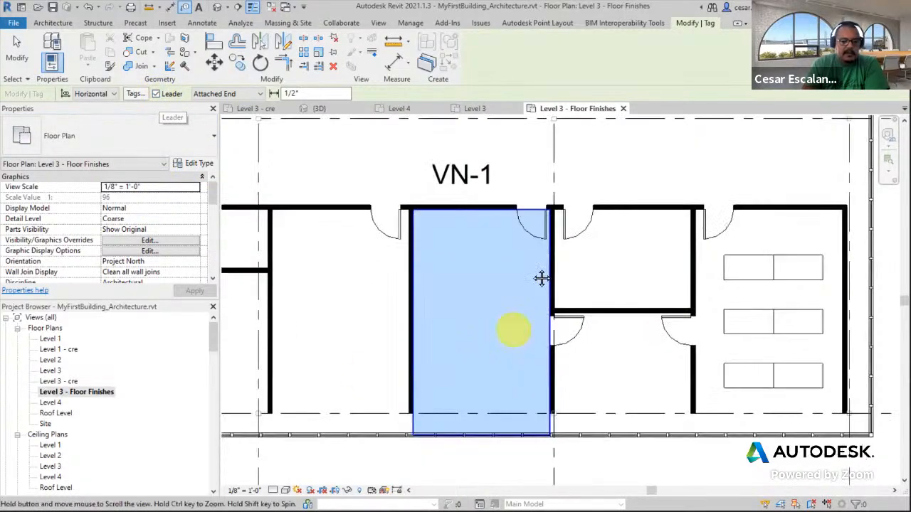
{"action": "middle_click_drag", "start_coordinate": [545, 457], "coordinate": [521, 285]}
{"action": "left_click", "coordinate": [437, 305]}
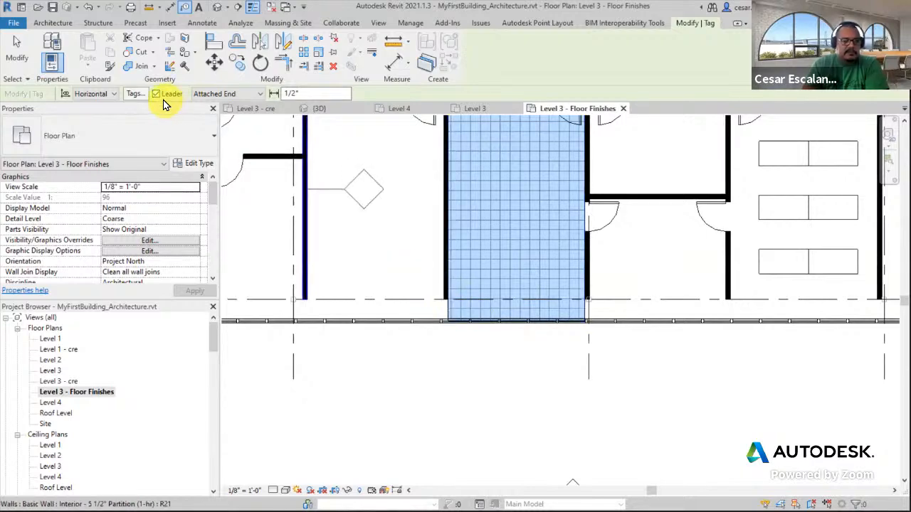
{"action": "left_click", "coordinate": [157, 93]}
{"action": "middle_click_drag", "start_coordinate": [390, 195], "coordinate": [417, 319]}
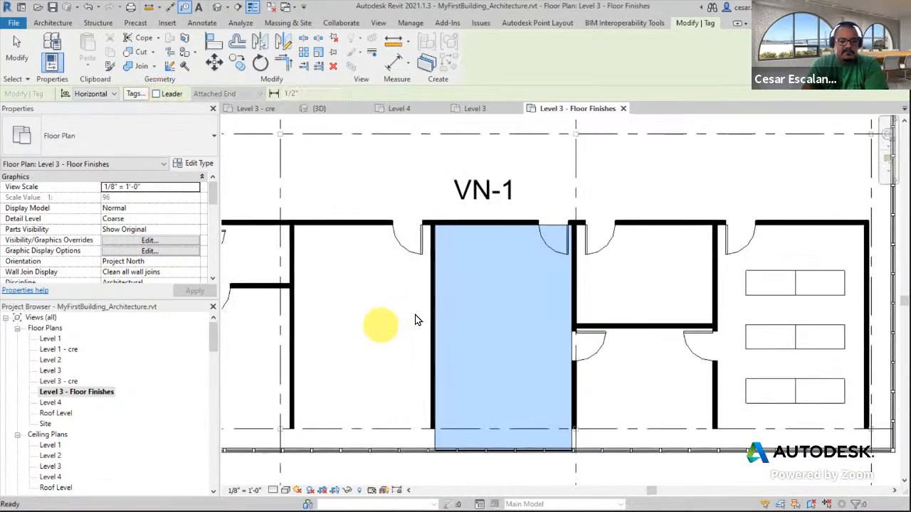
{"action": "left_click", "coordinate": [433, 439]}
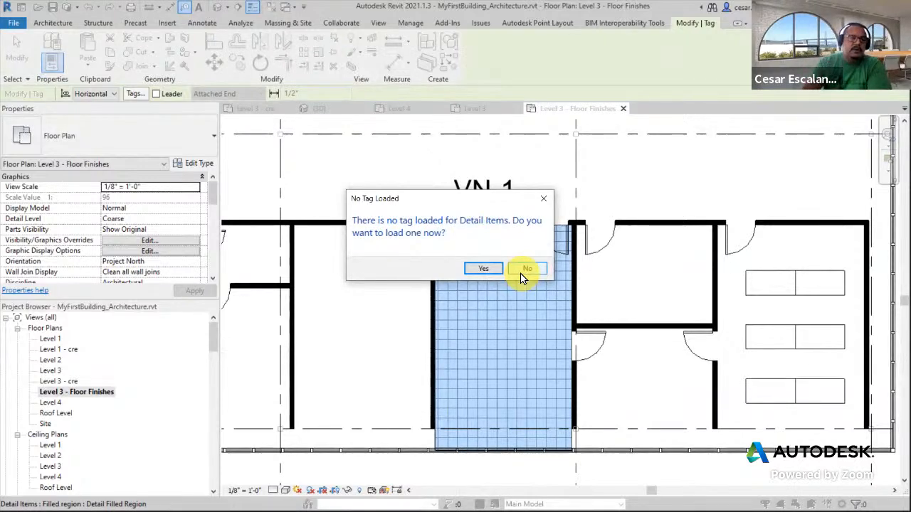
{"action": "left_click", "coordinate": [484, 269]}
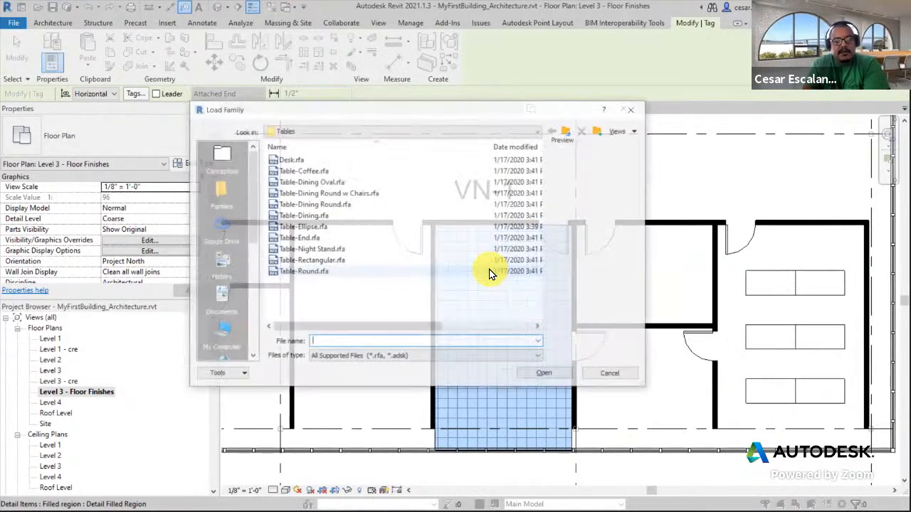
Load Detail Item Tag.rfa from the English-Imperial Annotations library folder to place the tag in the Vinyl room
{"action": "left_click", "coordinate": [450, 132]}
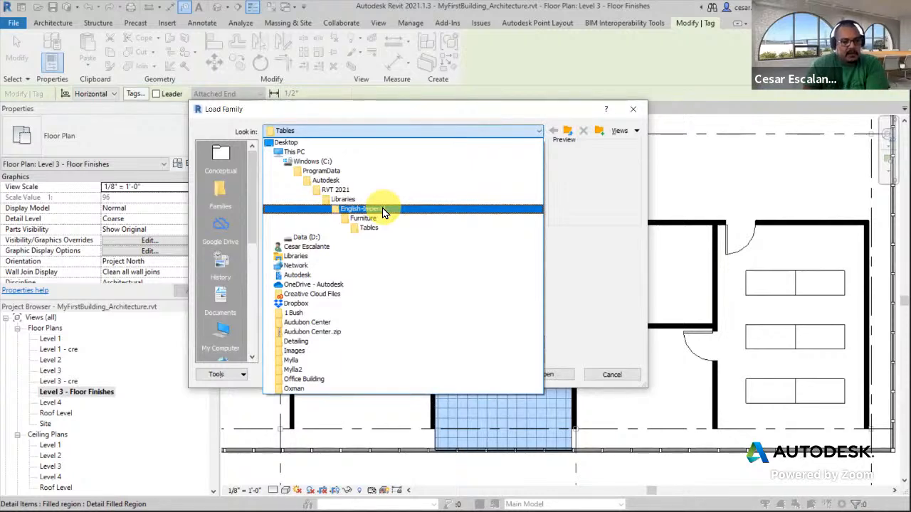
{"action": "left_click", "coordinate": [382, 208]}
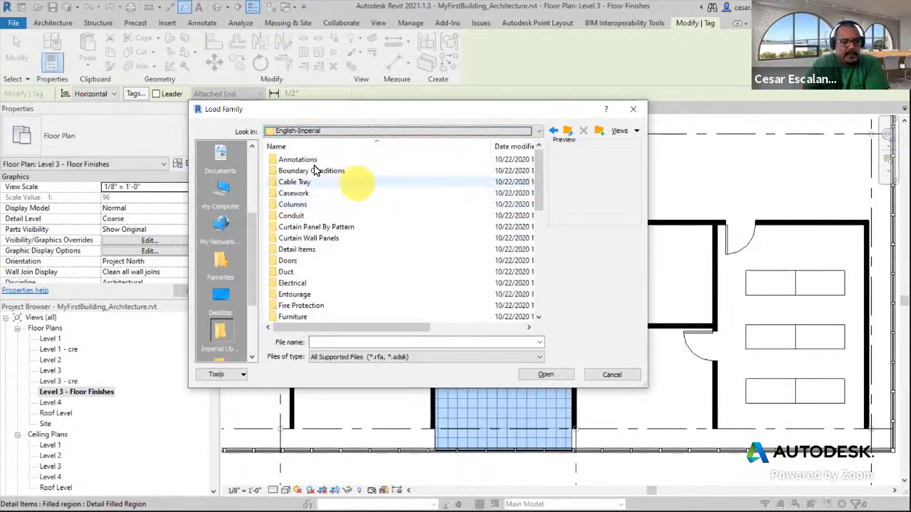
{"action": "double_click", "coordinate": [306, 249]}
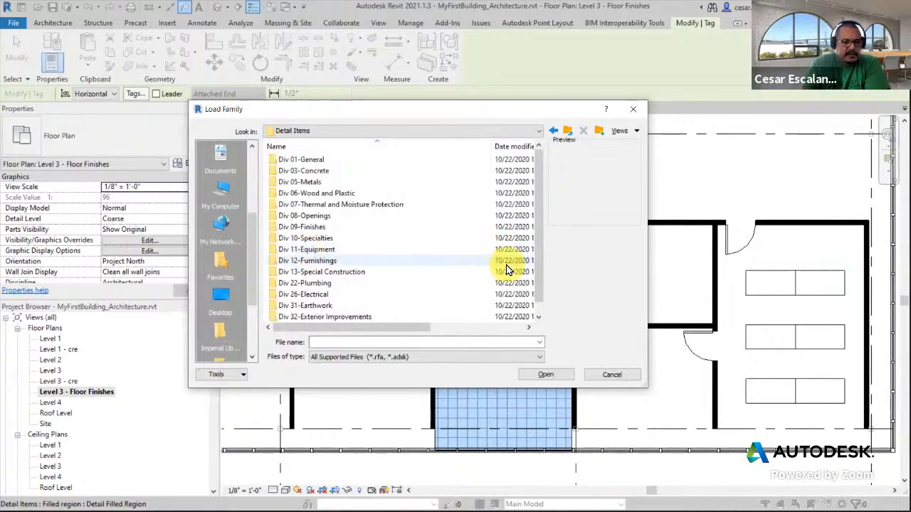
{"action": "scroll", "coordinate": [509, 269], "scroll_direction": "down", "scroll_amount": 1}
{"action": "left_click", "coordinate": [569, 132]}
{"action": "double_click", "coordinate": [302, 159]}
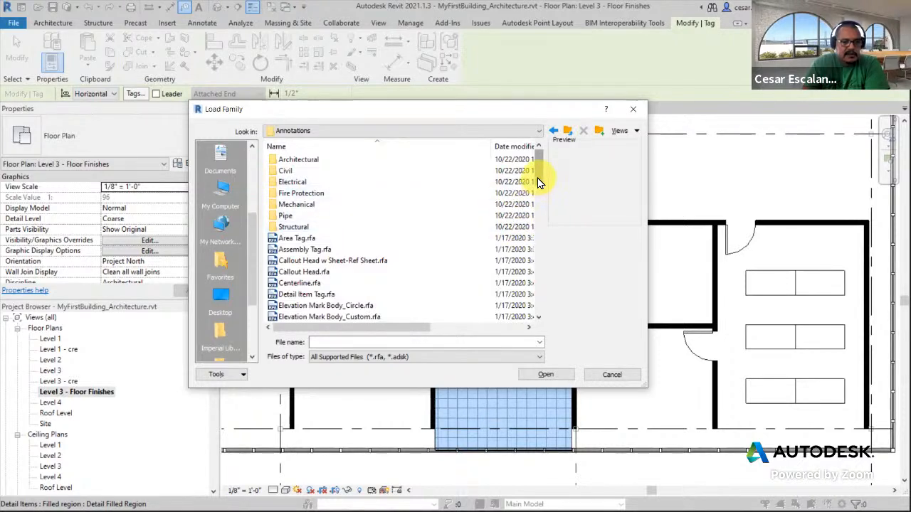
{"action": "scroll", "coordinate": [538, 182], "scroll_direction": "down", "scroll_amount": 3}
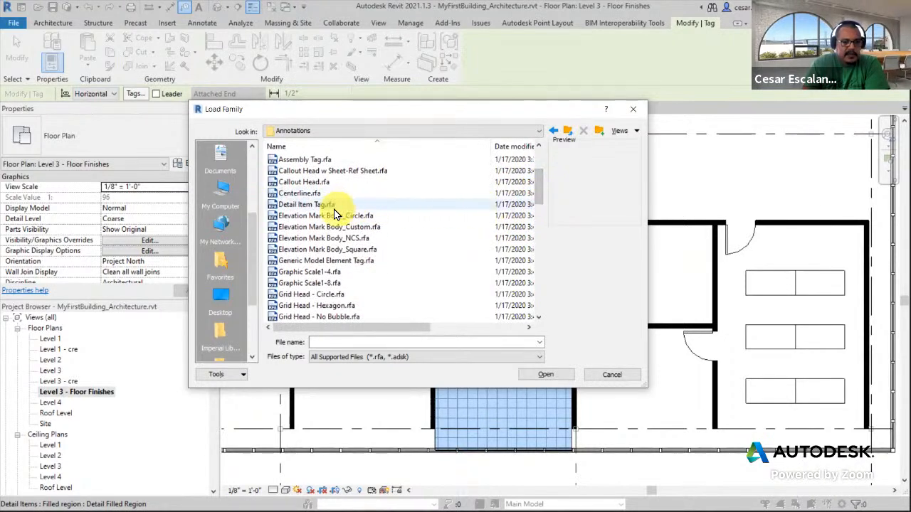
{"action": "left_click", "coordinate": [326, 205]}
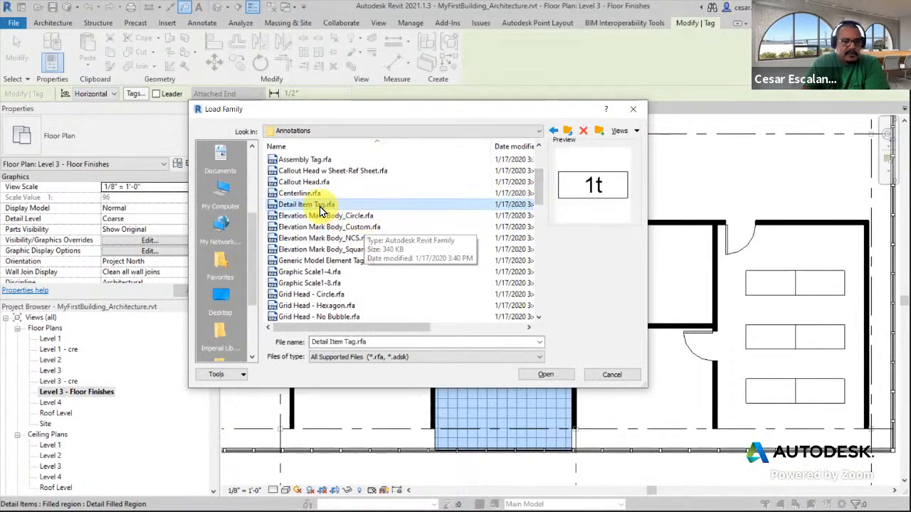
{"action": "left_click", "coordinate": [543, 375]}
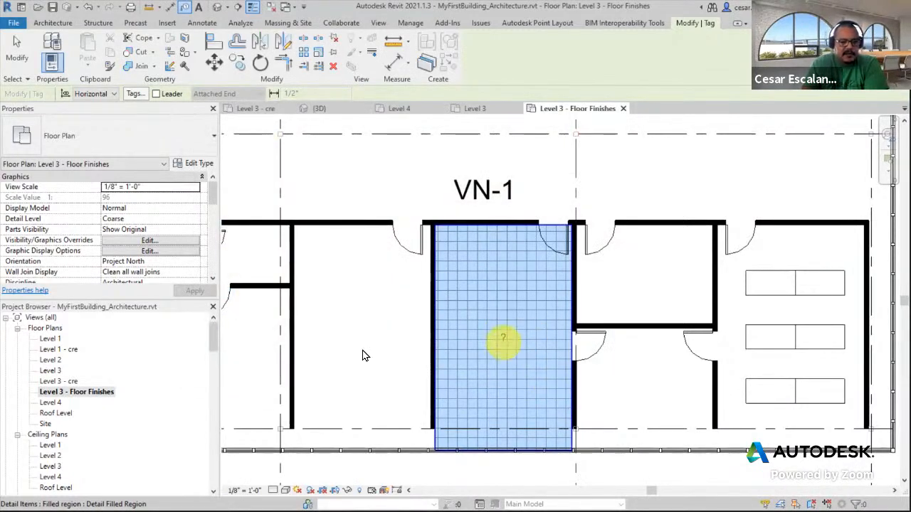
Try tagging the Vinyl filled region again by category and select its detail item tag to inspect it
{"action": "left_click", "coordinate": [10, 63]}
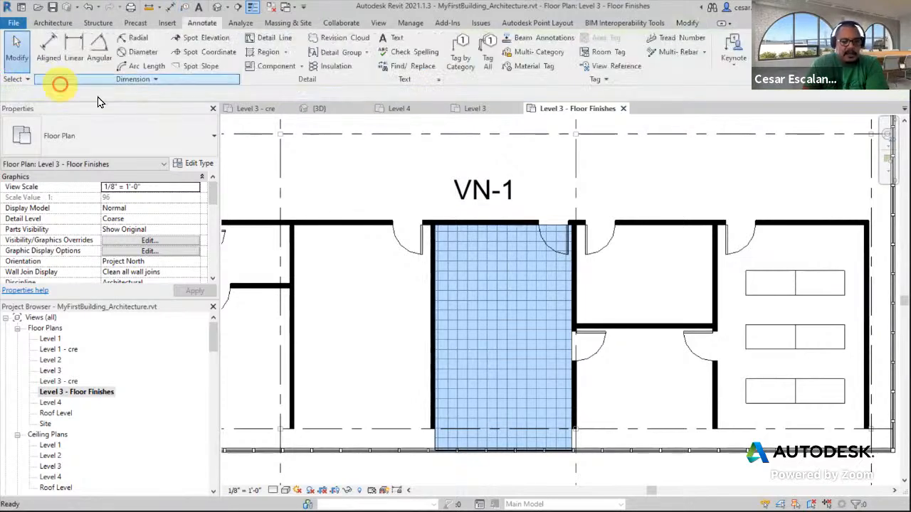
{"action": "left_click", "coordinate": [488, 61]}
{"action": "left_click", "coordinate": [562, 133]}
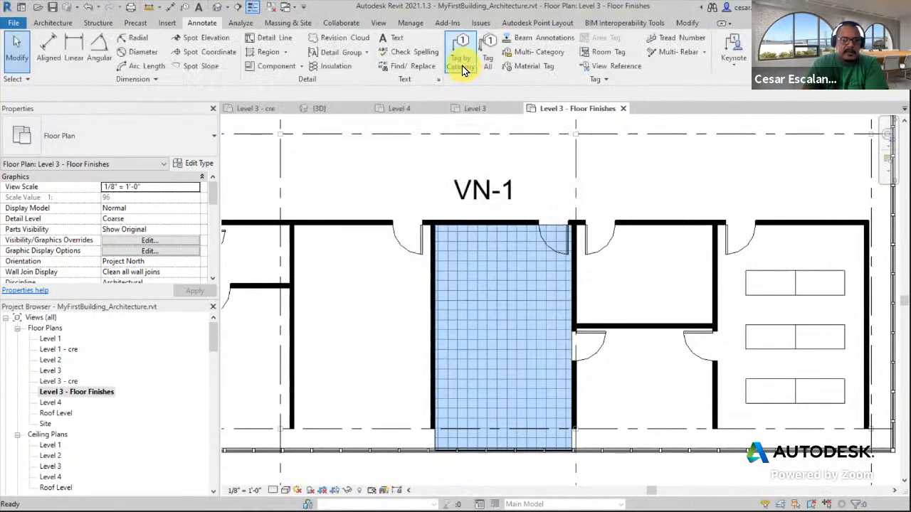
{"action": "left_click", "coordinate": [461, 60]}
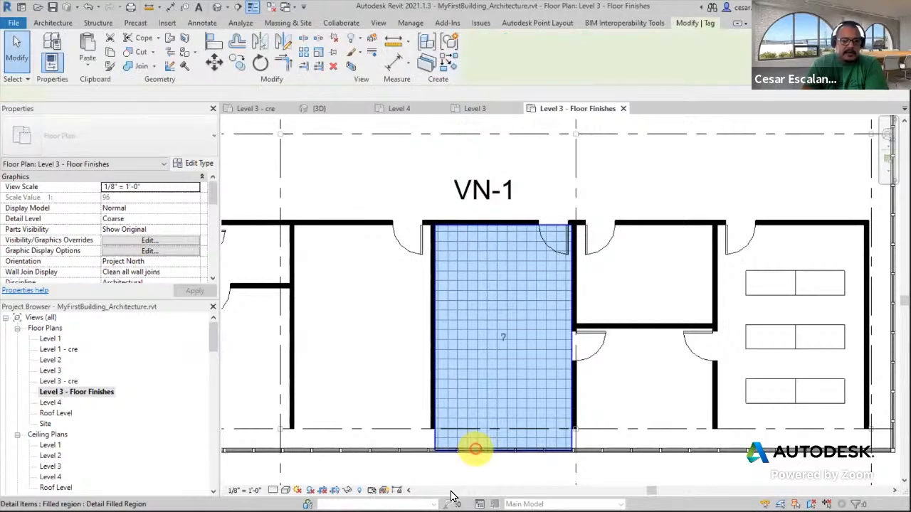
{"action": "left_click", "coordinate": [434, 437]}
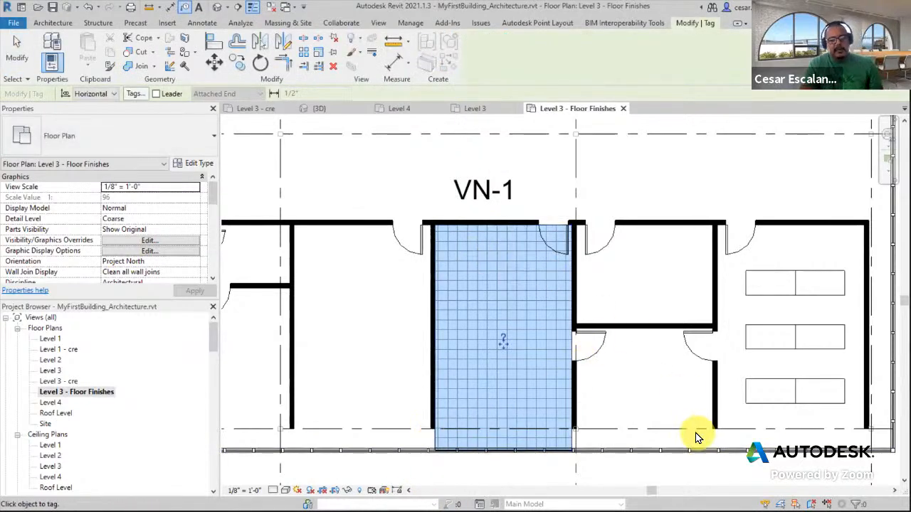
{"action": "key", "text": "Escape"}
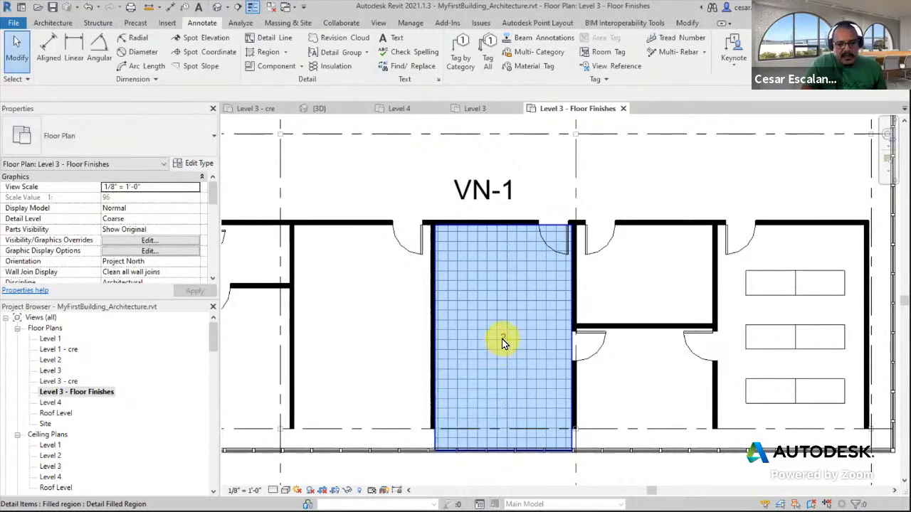
{"action": "left_click", "coordinate": [502, 341]}
{"action": "key", "text": "Escape"}
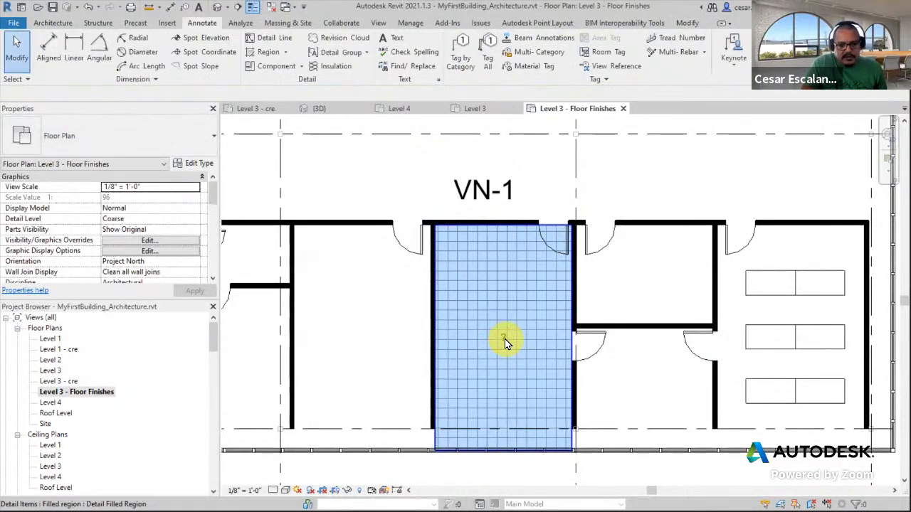
{"action": "left_click_drag", "start_coordinate": [363, 384], "coordinate": [553, 313]}
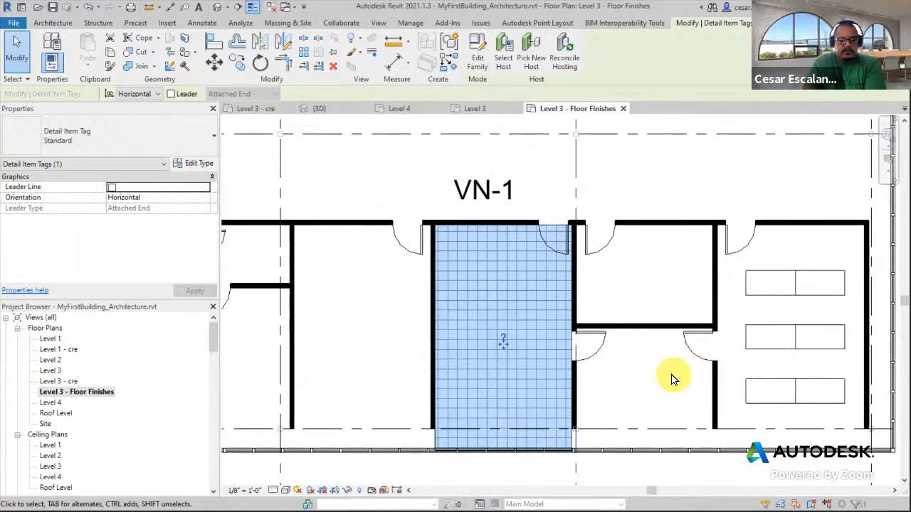
{"action": "left_click", "coordinate": [619, 388]}
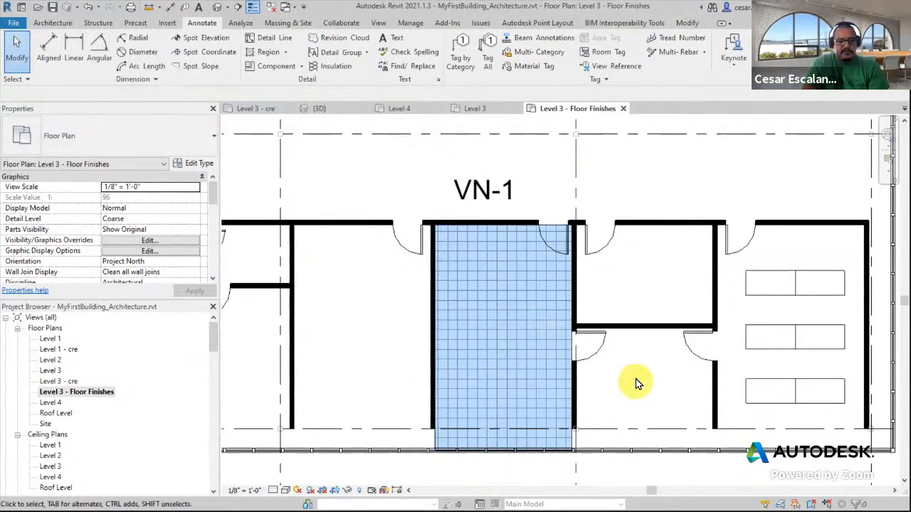
Load Detail Item Tag.rfa again from the English-Imperial Annotations library folder into the project
{"action": "scroll", "coordinate": [640, 382], "scroll_direction": "down", "scroll_amount": 1}
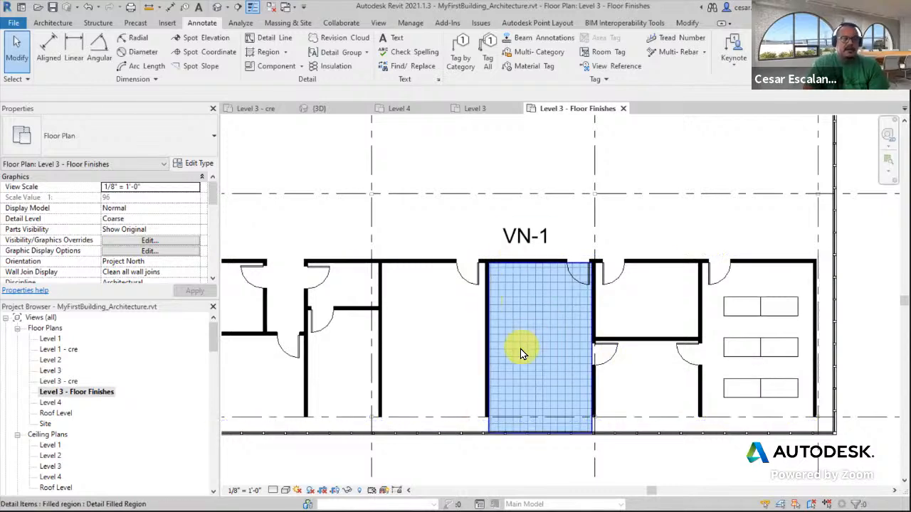
{"action": "left_click", "coordinate": [169, 24]}
{"action": "left_click", "coordinate": [436, 54]}
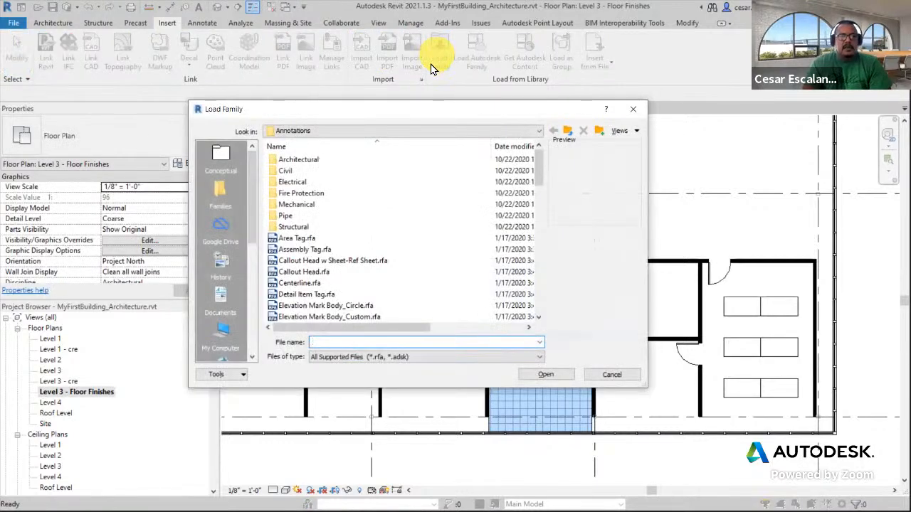
{"action": "left_click", "coordinate": [350, 128]}
{"action": "left_click", "coordinate": [371, 207]}
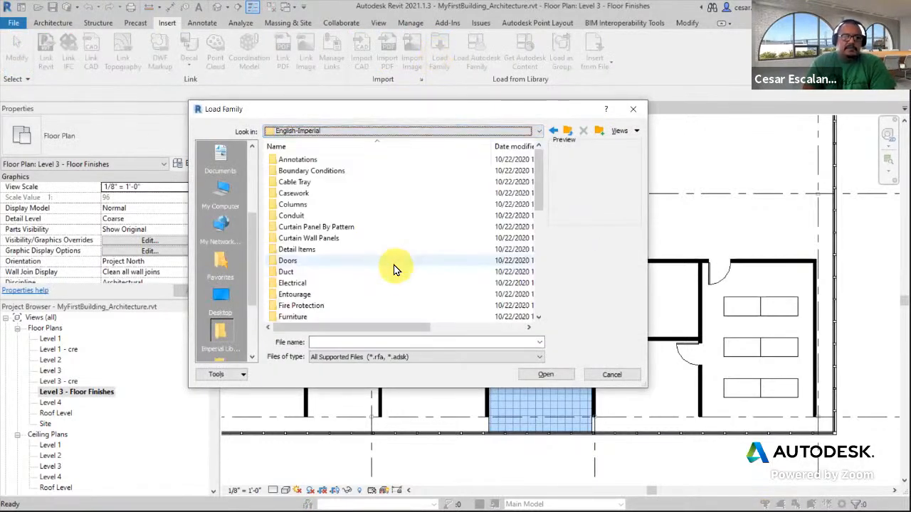
{"action": "double_click", "coordinate": [297, 160]}
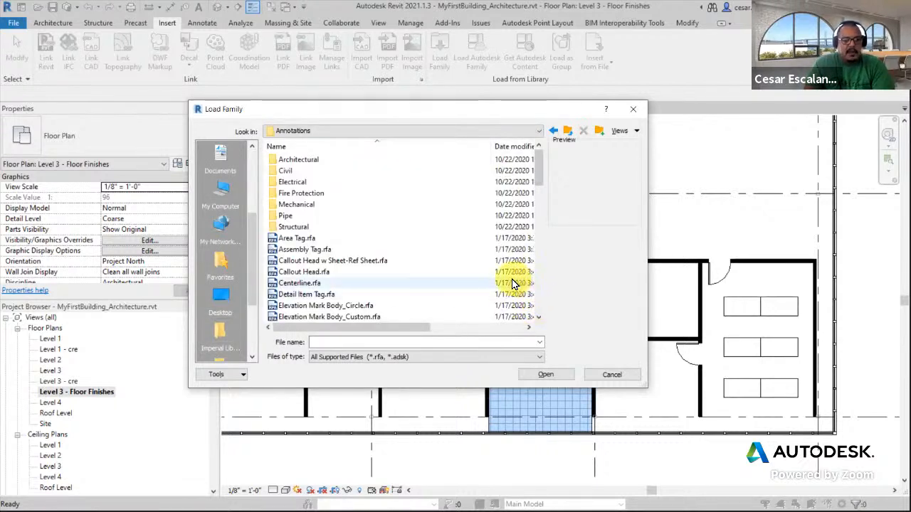
{"action": "left_click", "coordinate": [317, 294]}
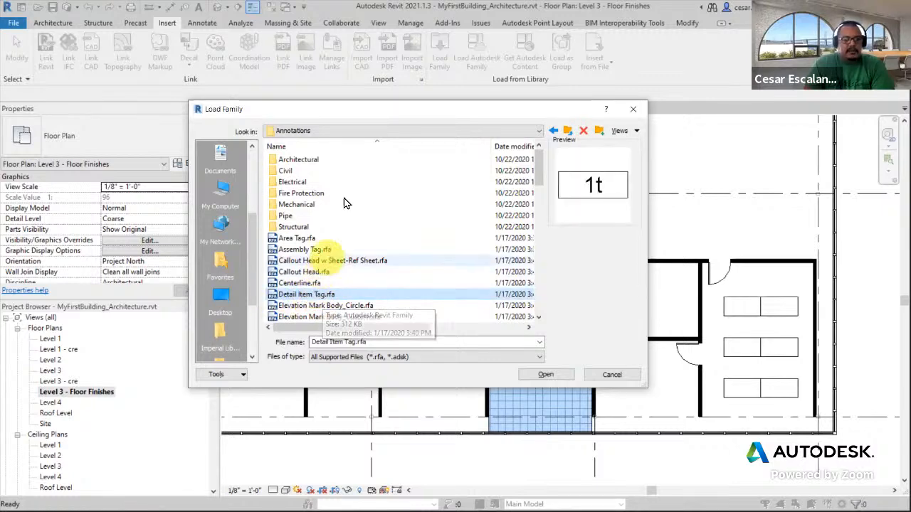
{"action": "left_click", "coordinate": [546, 375]}
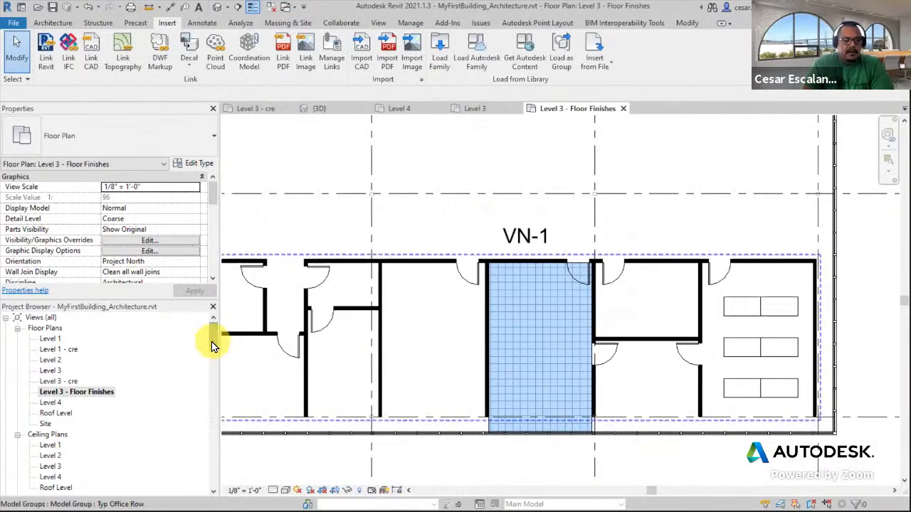
Expand the Annotation Symbols families and open the Detail Item Tag family for editing
{"action": "left_click_drag", "start_coordinate": [211, 337], "coordinate": [187, 385]}
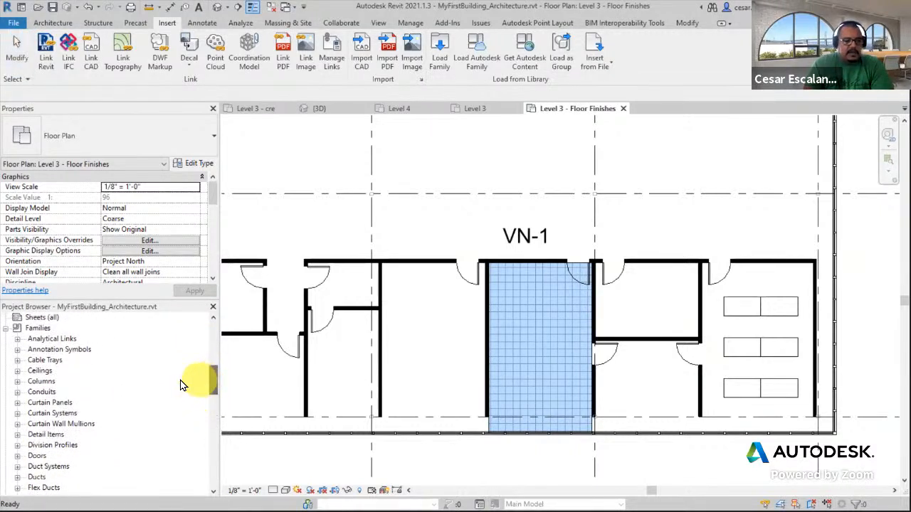
{"action": "left_click", "coordinate": [17, 350]}
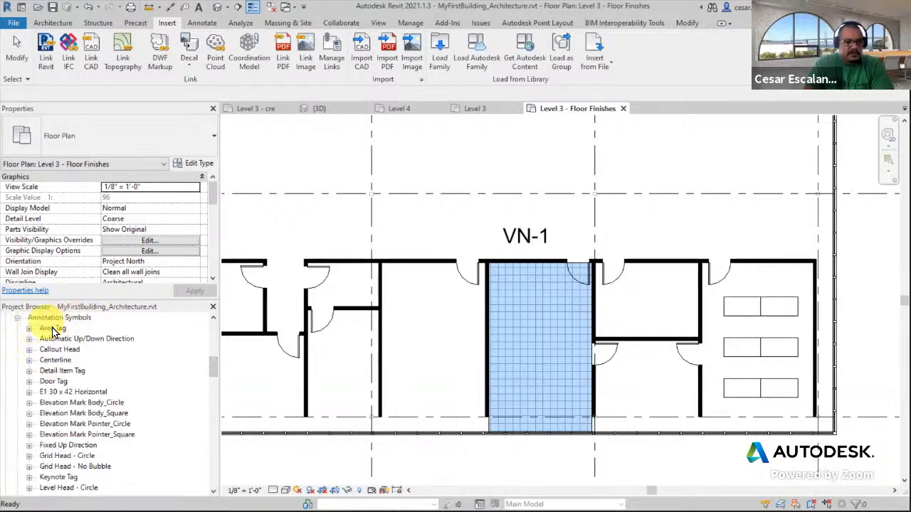
{"action": "left_click", "coordinate": [29, 370]}
{"action": "scroll", "coordinate": [210, 368], "scroll_direction": "up", "scroll_amount": 2}
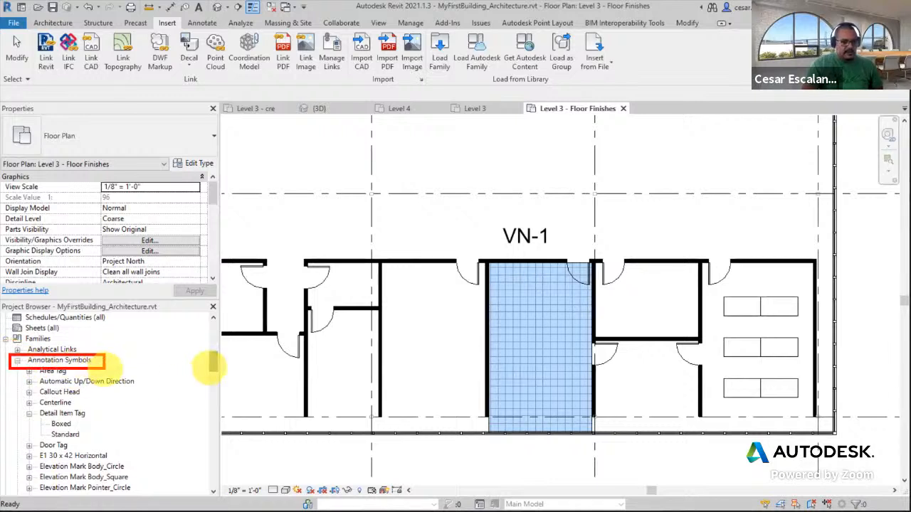
{"action": "mouse_move", "coordinate": [16, 408]}
{"action": "left_mouse_down"}
{"action": "mouse_move", "coordinate": [42, 431]}
{"action": "mouse_move", "coordinate": [110, 445]}
{"action": "left_mouse_up"}
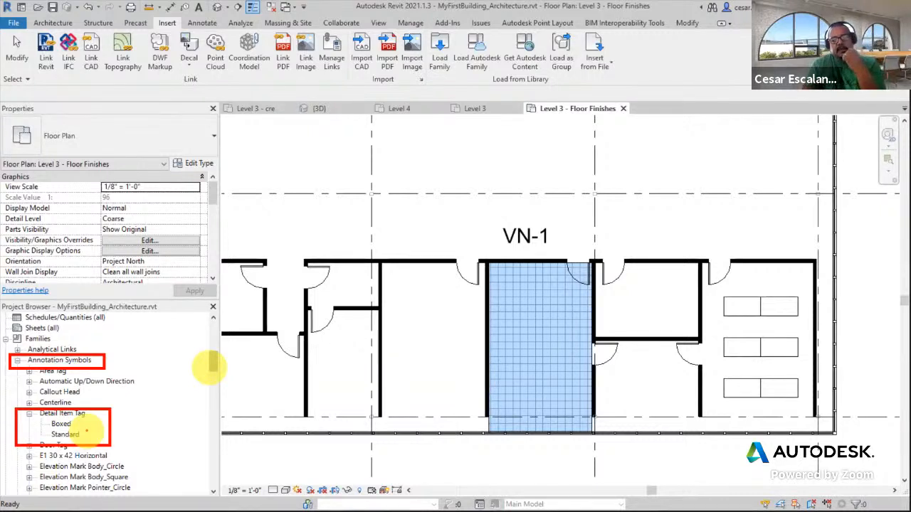
{"action": "left_click", "coordinate": [72, 414]}
{"action": "right_click", "coordinate": [71, 416]}
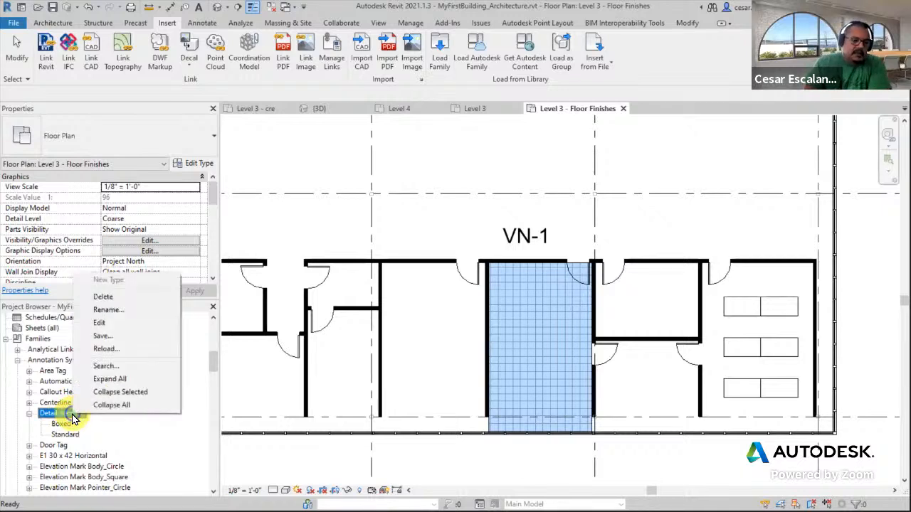
{"action": "left_click", "coordinate": [115, 321]}
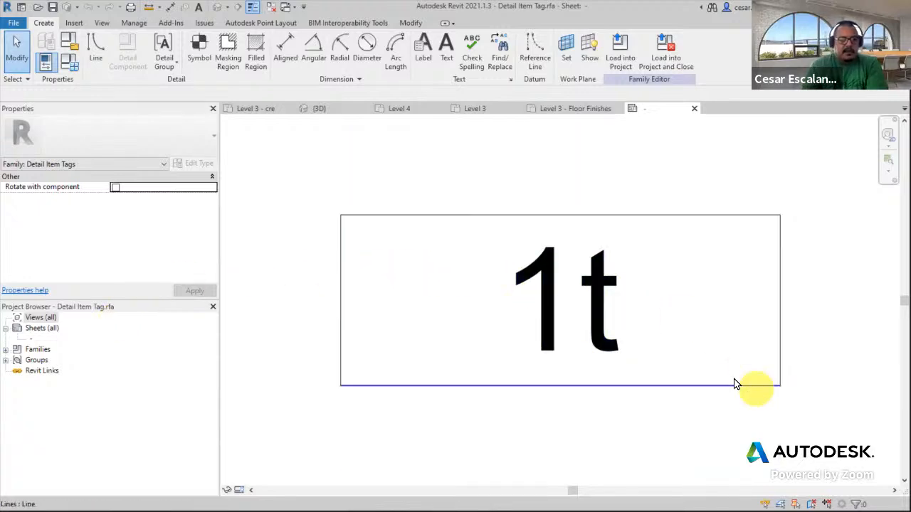
In the Detail Item Tag family, replace the label's Type Mark parameter with the Mark parameter
{"action": "scroll", "coordinate": [735, 387], "scroll_direction": "down", "scroll_amount": 3}
{"action": "middle_click_drag", "start_coordinate": [484, 311], "coordinate": [390, 304]}
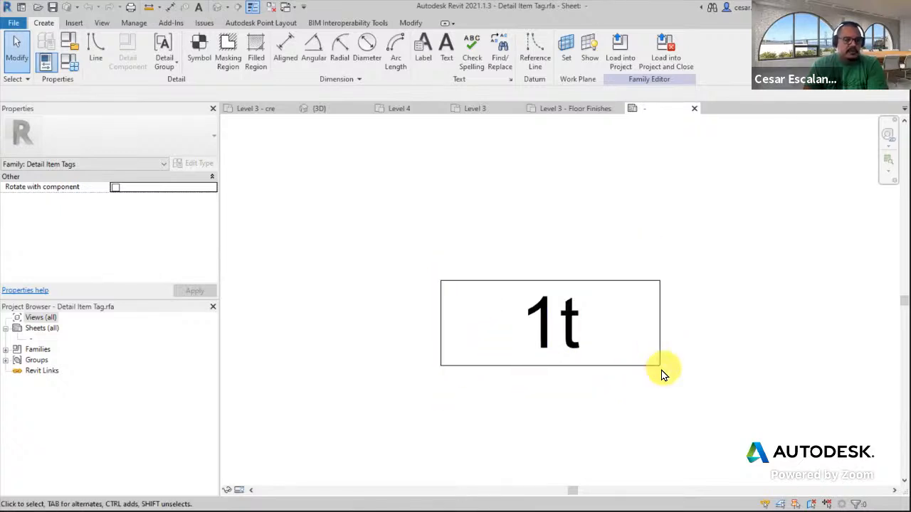
{"action": "left_click", "coordinate": [575, 330]}
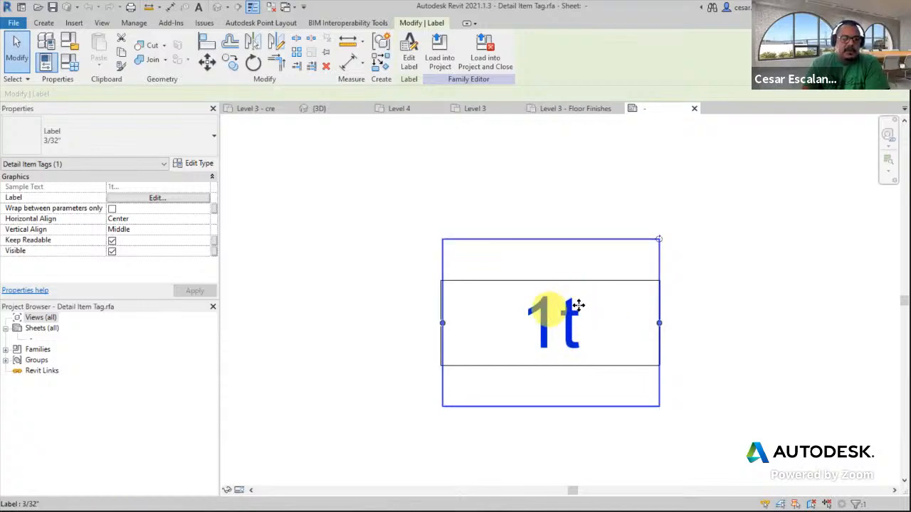
{"action": "left_click", "coordinate": [155, 198]}
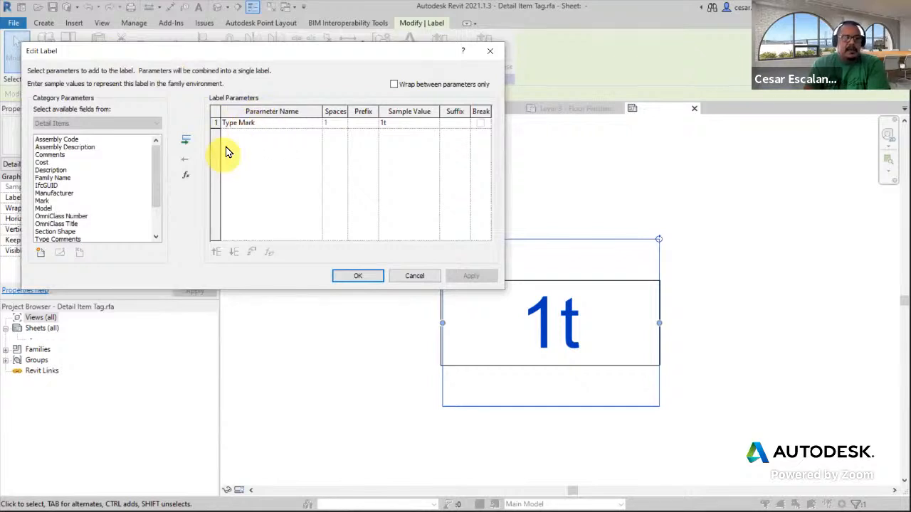
{"action": "left_click", "coordinate": [222, 123]}
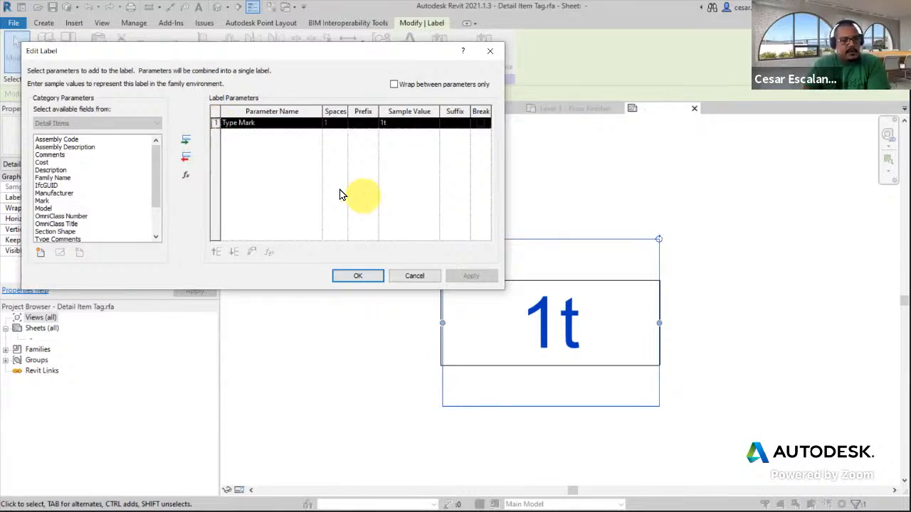
{"action": "scroll", "coordinate": [154, 156], "scroll_direction": "down", "scroll_amount": 2}
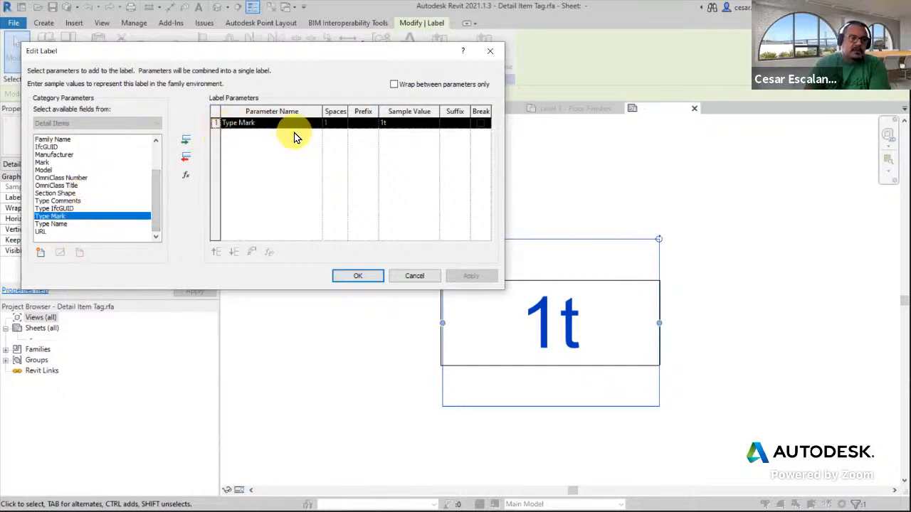
{"action": "left_click", "coordinate": [189, 161]}
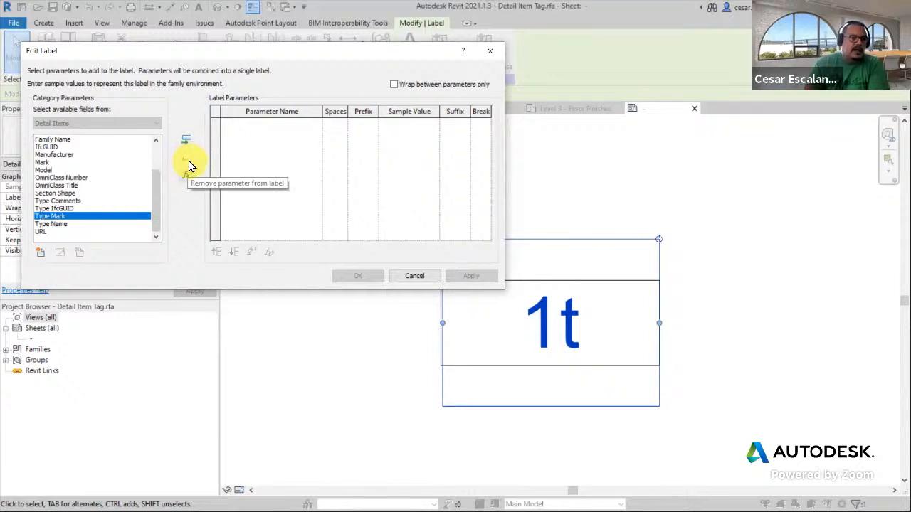
{"action": "left_click_drag", "start_coordinate": [157, 194], "coordinate": [155, 133]}
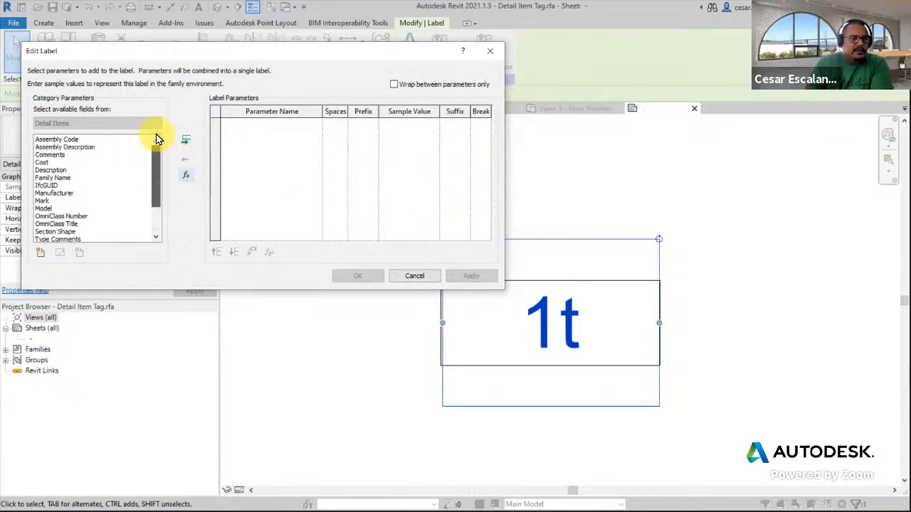
{"action": "left_click_drag", "start_coordinate": [155, 166], "coordinate": [153, 181]}
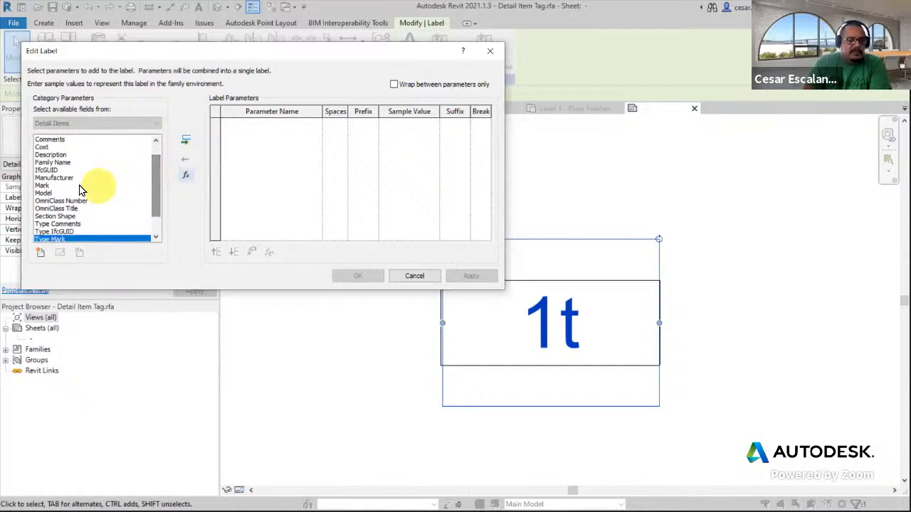
{"action": "left_click", "coordinate": [44, 186]}
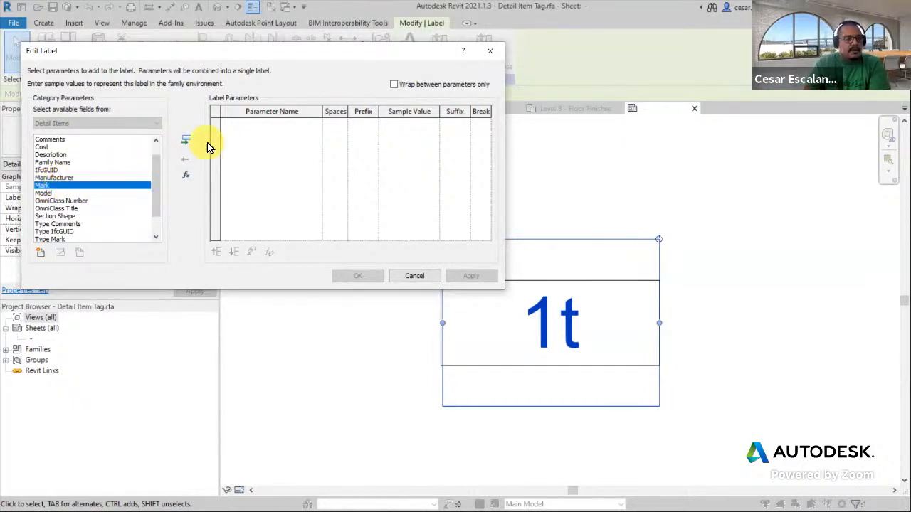
{"action": "left_click", "coordinate": [184, 143]}
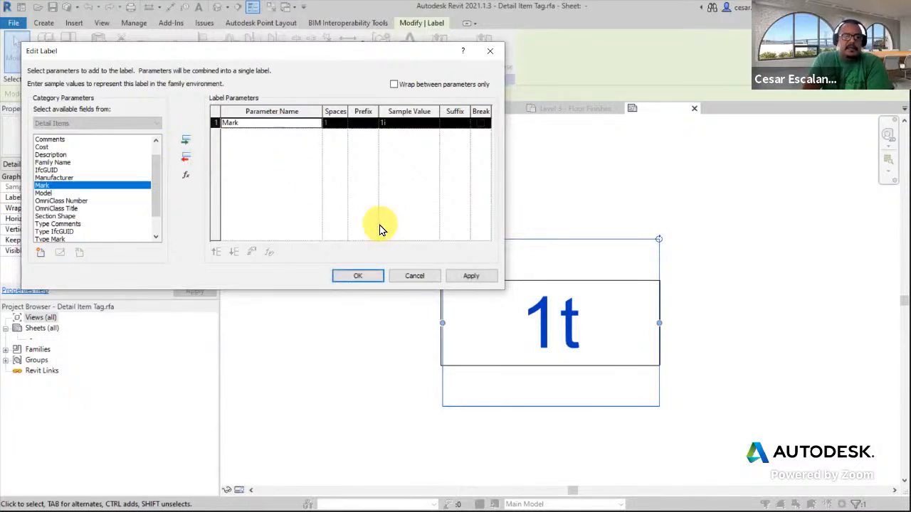
{"action": "left_click", "coordinate": [472, 277]}
{"action": "left_click", "coordinate": [370, 277]}
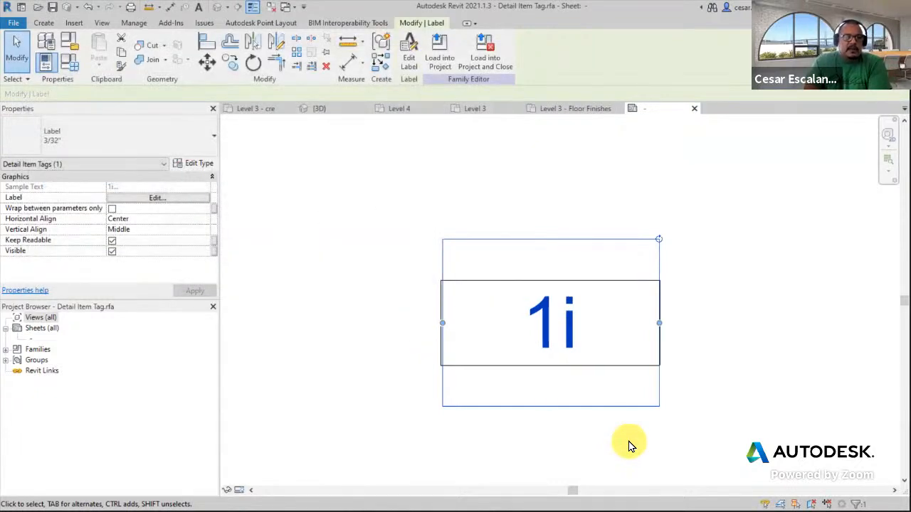
Load the edited tag into the project, overwriting the existing version and its parameter values, and tag the Vinyl filled region by category
{"action": "left_click", "coordinate": [440, 62]}
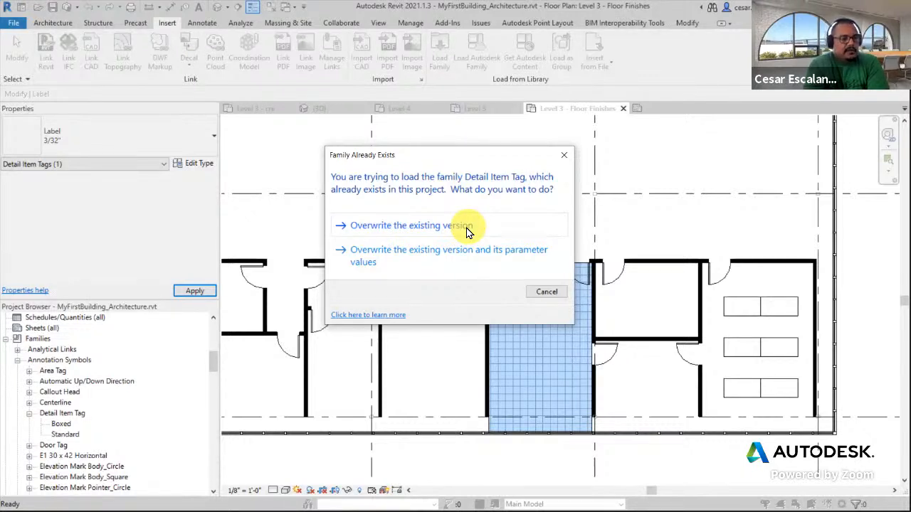
{"action": "left_click", "coordinate": [467, 264]}
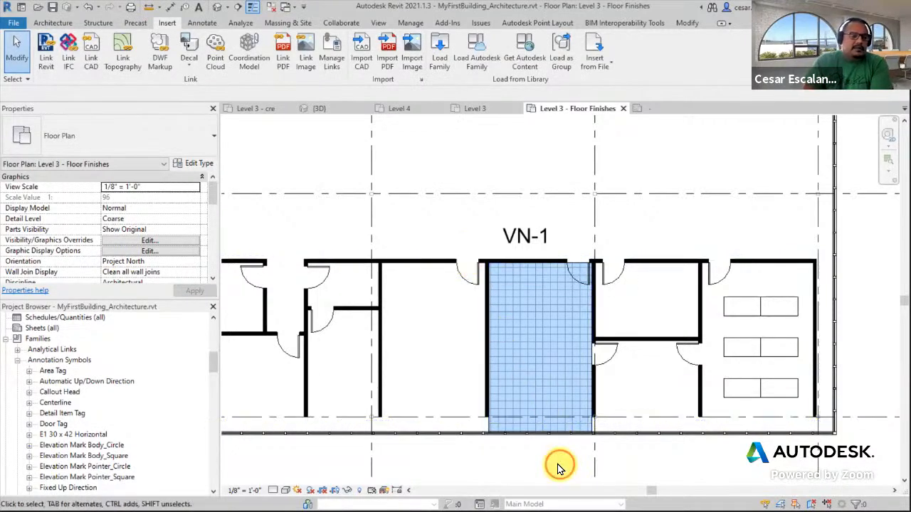
{"action": "scroll", "coordinate": [552, 464], "scroll_direction": "up", "scroll_amount": 2}
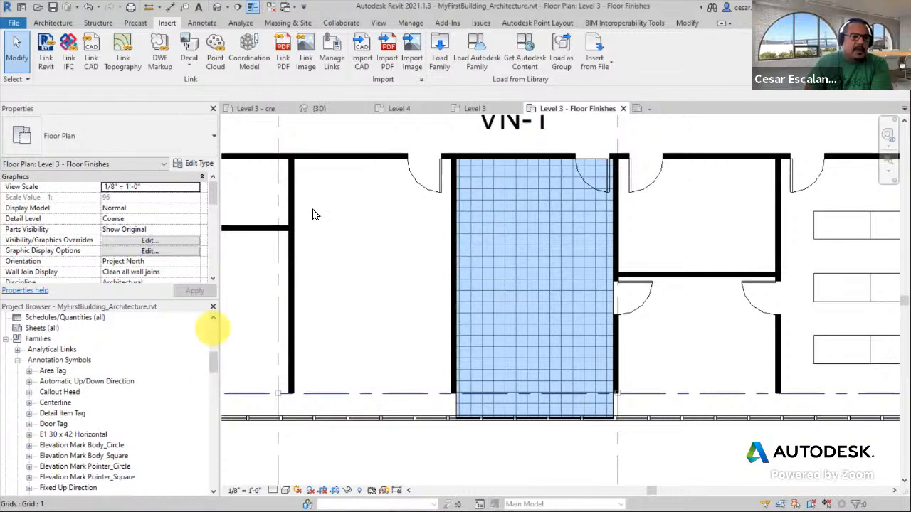
{"action": "left_click", "coordinate": [211, 24]}
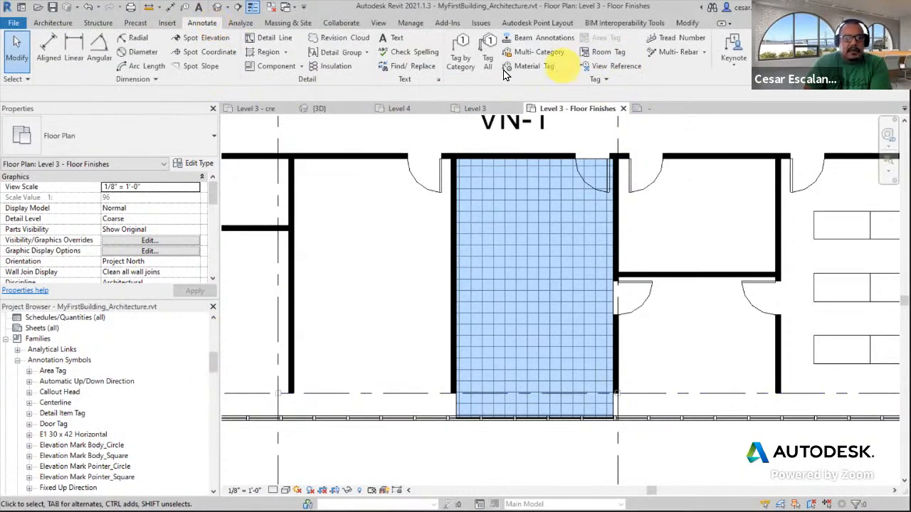
{"action": "left_click", "coordinate": [464, 65]}
{"action": "left_click", "coordinate": [516, 304]}
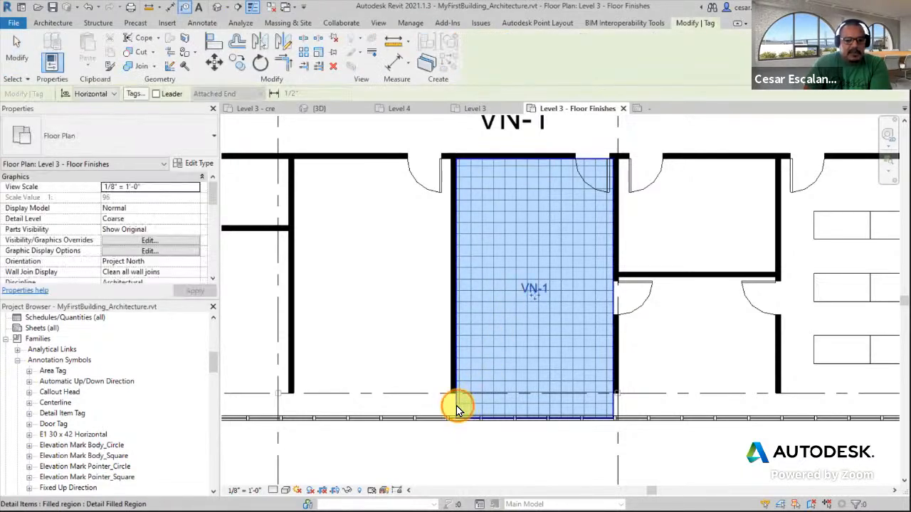
{"action": "left_click", "coordinate": [25, 47]}
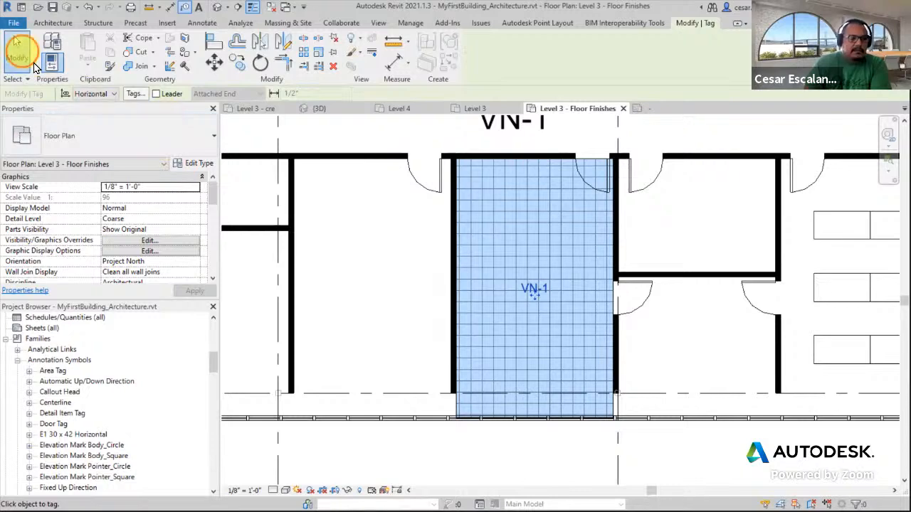
Set the Vinyl filled region's Mark to VN-2
{"action": "scroll", "coordinate": [447, 434], "scroll_direction": "up", "scroll_amount": 2}
{"action": "left_click", "coordinate": [524, 356]}
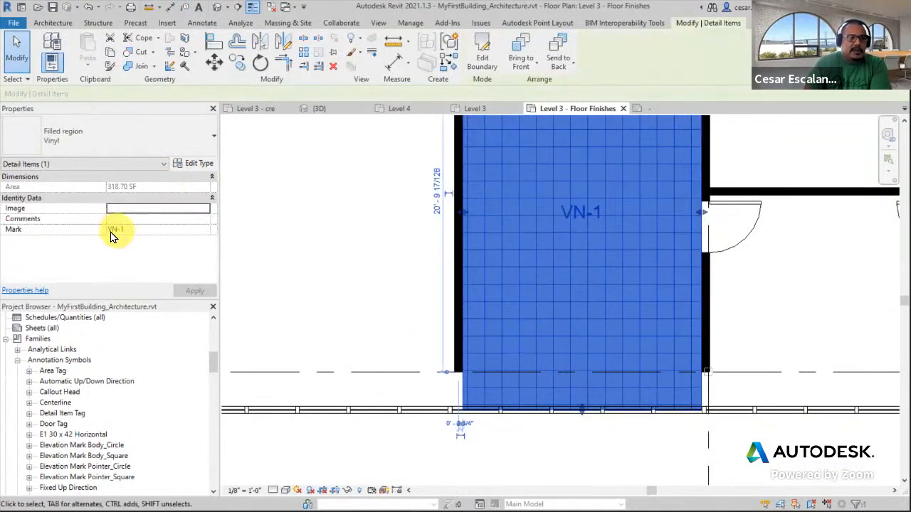
{"action": "left_click", "coordinate": [126, 230]}
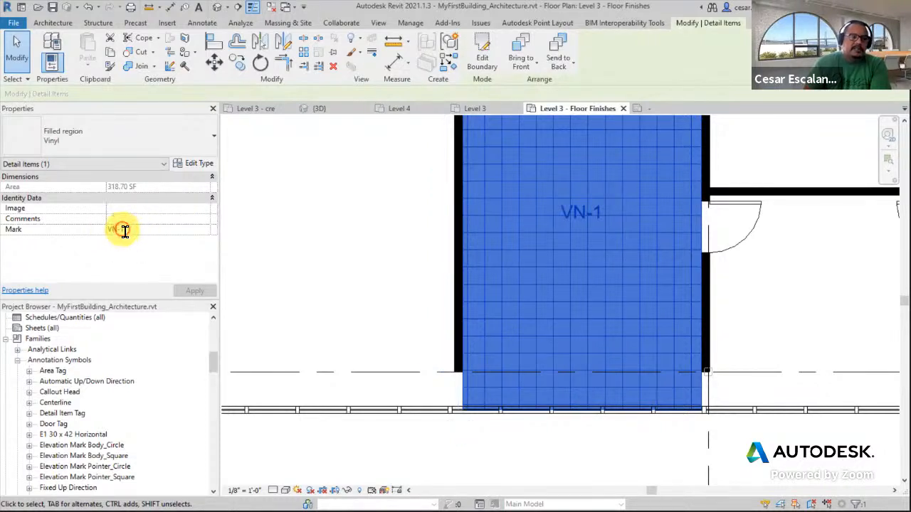
{"action": "type", "text": "2"}
{"action": "left_click", "coordinate": [311, 278]}
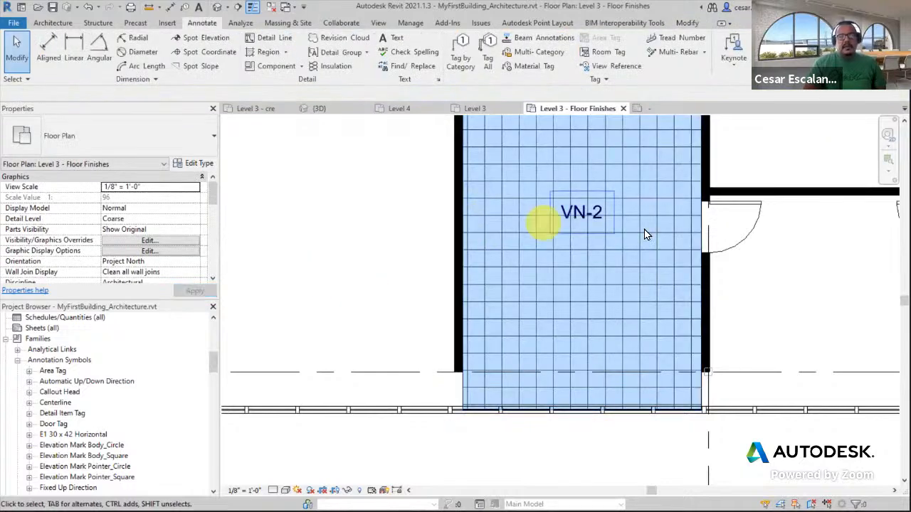
Delete the large VN-1 text note above the Vinyl room
{"action": "middle_click_drag", "start_coordinate": [629, 203], "coordinate": [570, 310]}
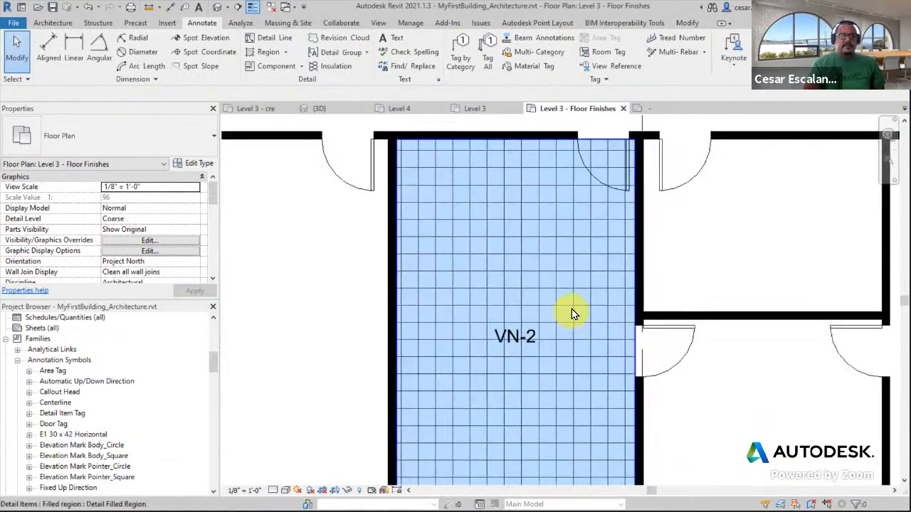
{"action": "scroll", "coordinate": [570, 311], "scroll_direction": "down", "scroll_amount": 2}
{"action": "left_click", "coordinate": [545, 162]}
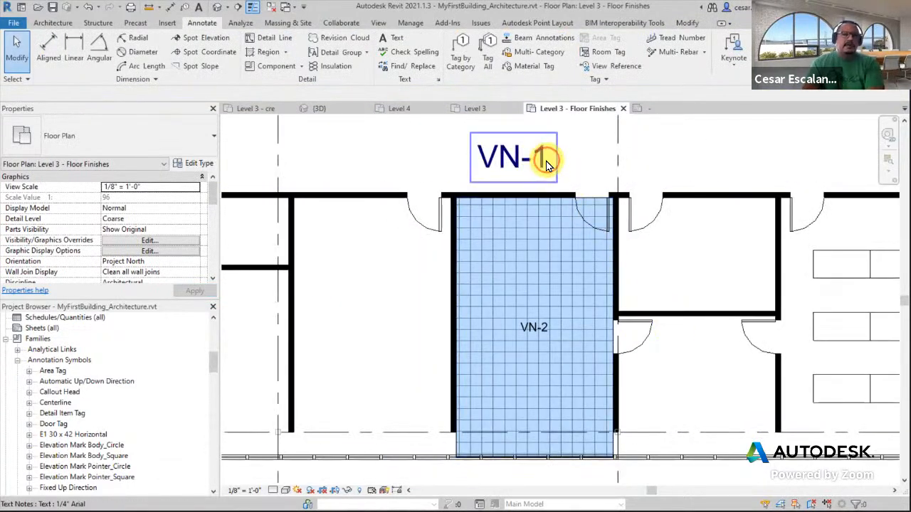
{"action": "left_click", "coordinate": [545, 162]}
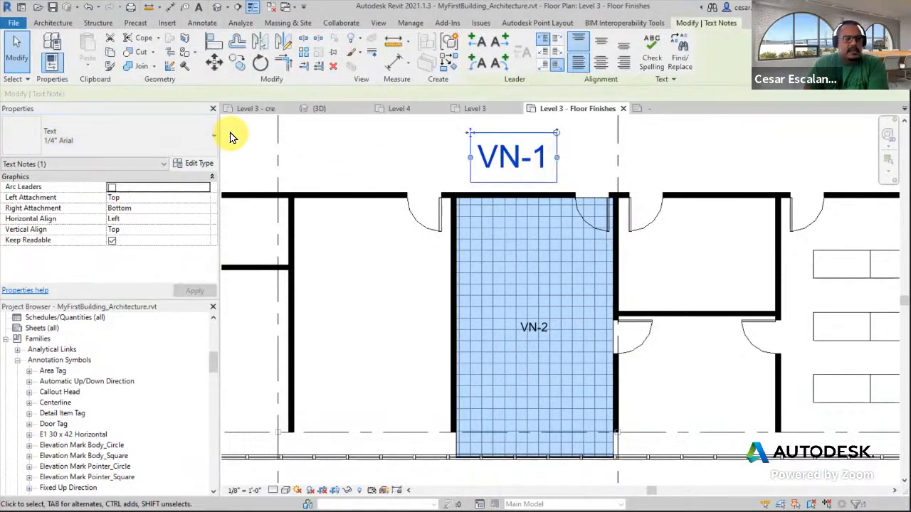
{"action": "left_click", "coordinate": [454, 446]}
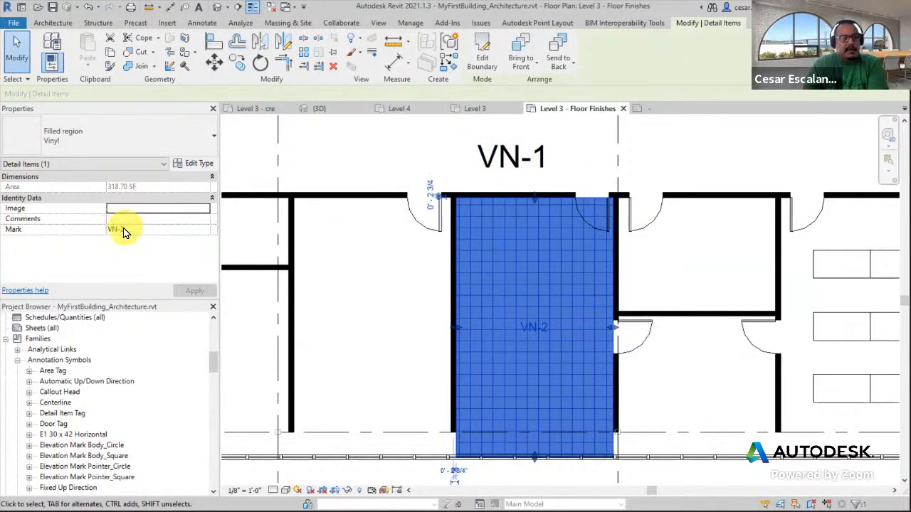
{"action": "left_click", "coordinate": [400, 285]}
{"action": "middle_click_drag", "start_coordinate": [570, 181], "coordinate": [551, 228]}
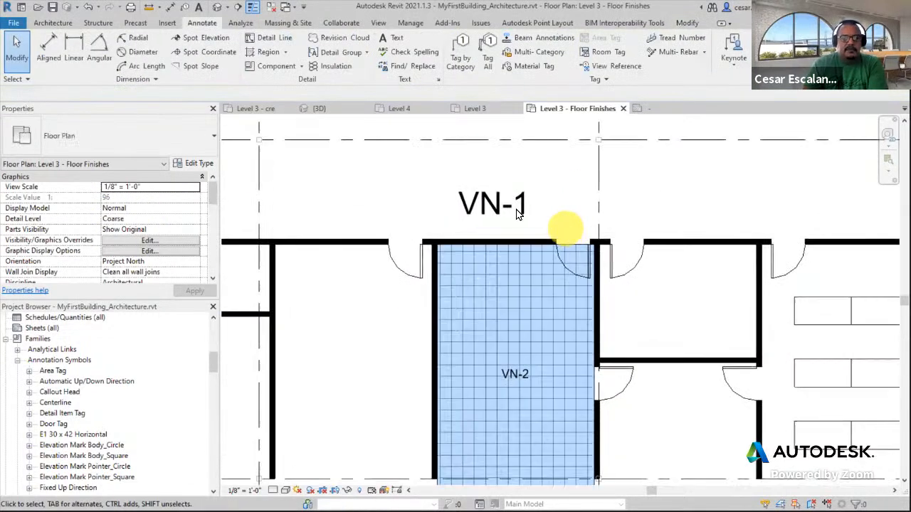
{"action": "left_click", "coordinate": [494, 200]}
{"action": "key", "text": "Delete"}
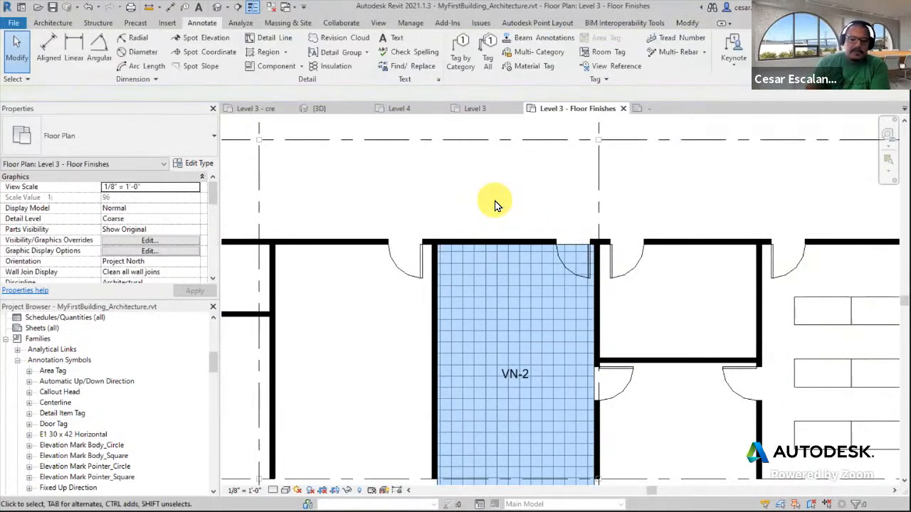
Copy the Vinyl filled region to a spot above the room
{"action": "scroll", "coordinate": [553, 254], "scroll_direction": "down", "scroll_amount": 3}
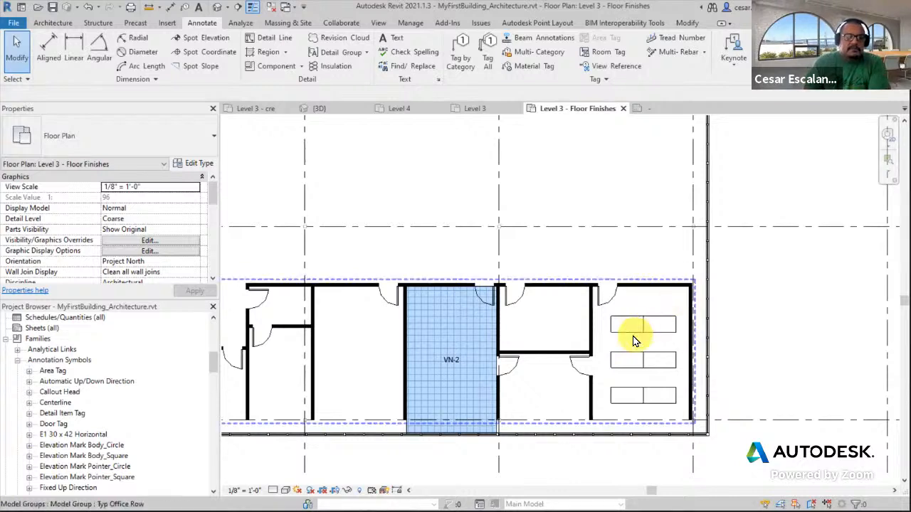
{"action": "middle_click_drag", "start_coordinate": [632, 337], "coordinate": [737, 357]}
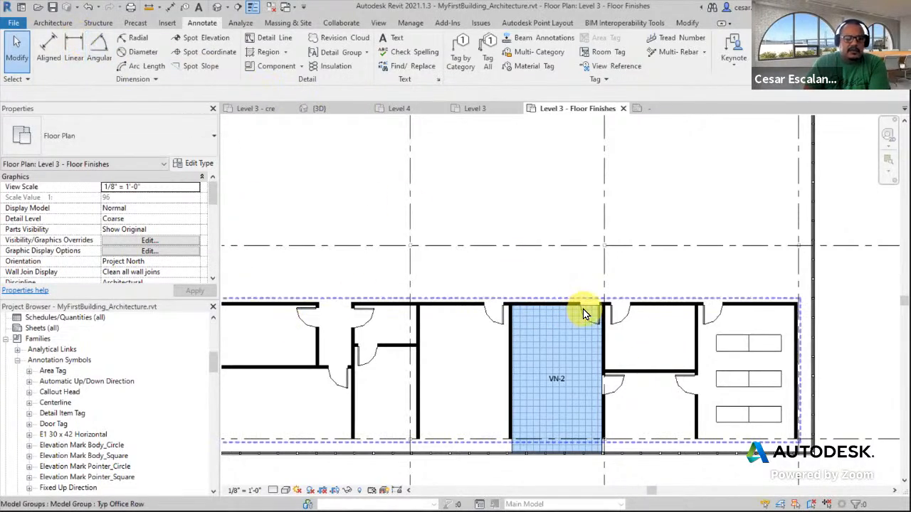
{"action": "left_click", "coordinate": [514, 444]}
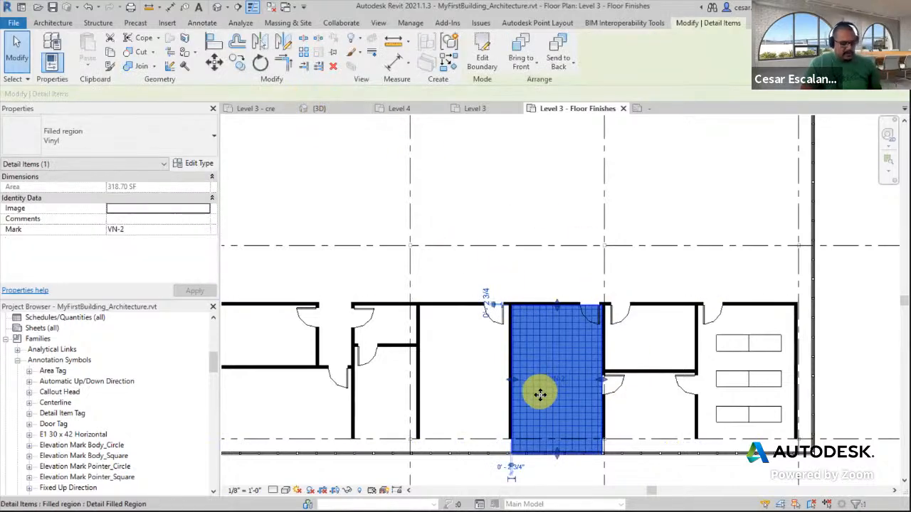
{"action": "mouse_move", "coordinate": [546, 370]}
{"action": "left_mouse_down"}
{"action": "mouse_move", "coordinate": [505, 256]}
{"action": "mouse_move", "coordinate": [500, 204]}
{"action": "left_mouse_up"}
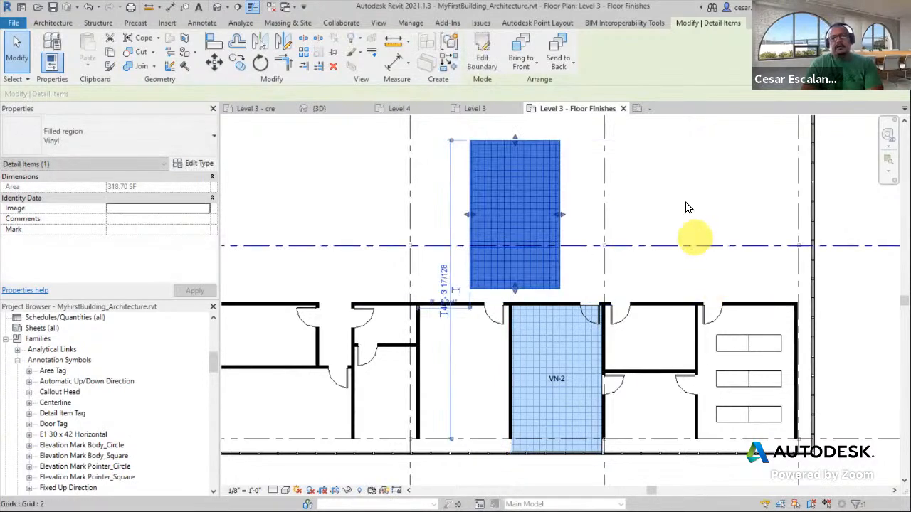
Duplicate the selected region's Vinyl filled region type as a new type named Sheet Vinyl
{"action": "left_click", "coordinate": [686, 198]}
{"action": "left_click", "coordinate": [557, 215]}
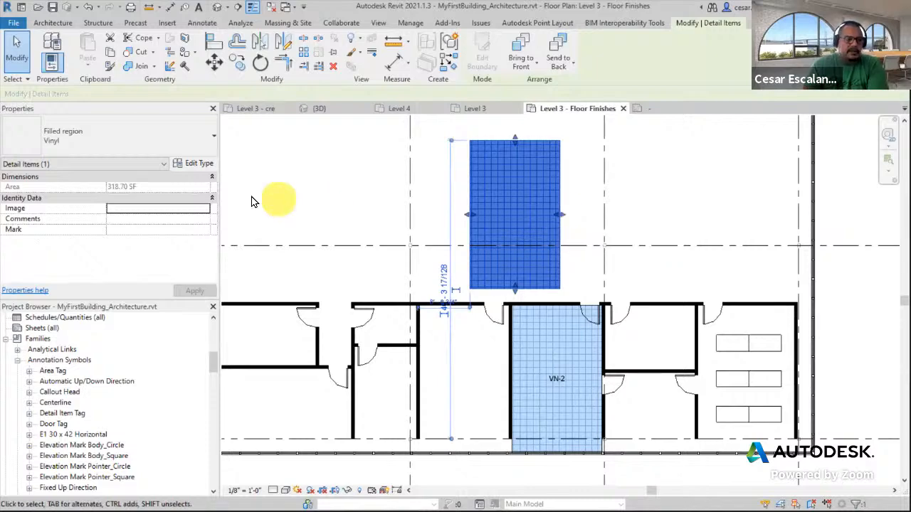
{"action": "left_click", "coordinate": [194, 165]}
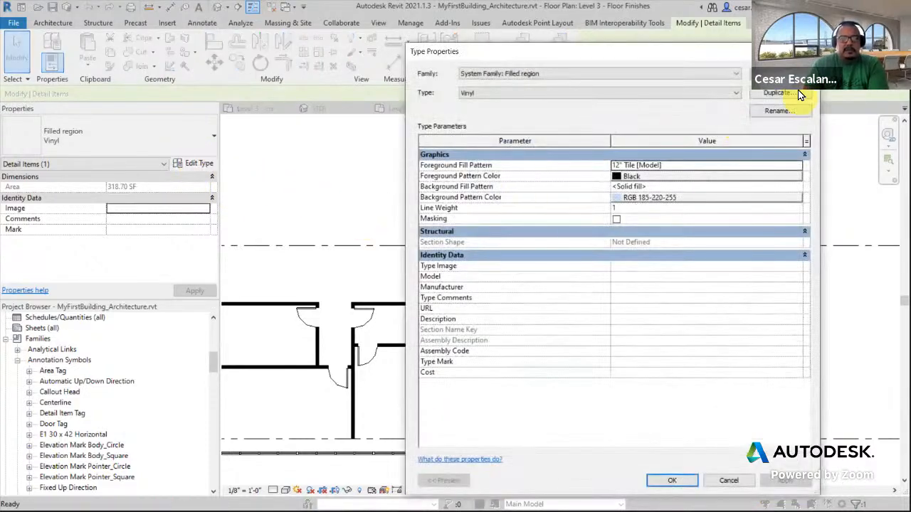
{"action": "left_click", "coordinate": [800, 95]}
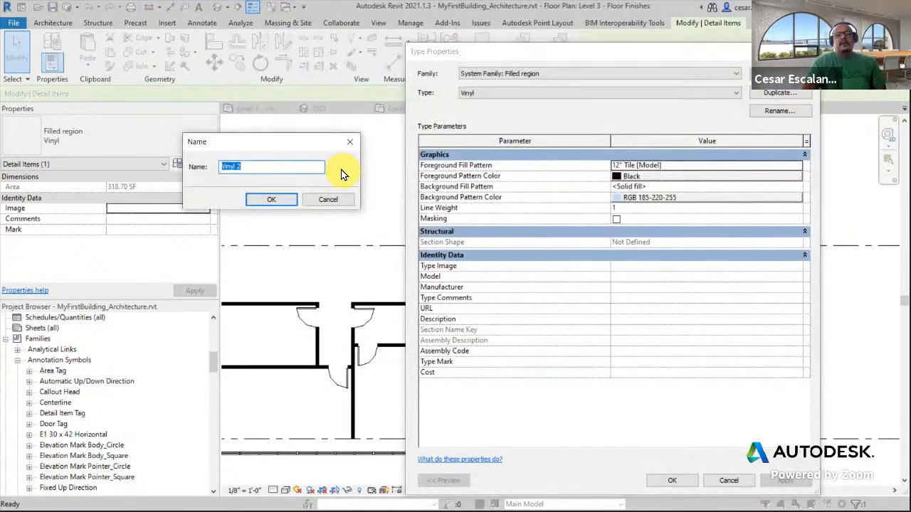
{"action": "type", "text": "Sheet Vin"}
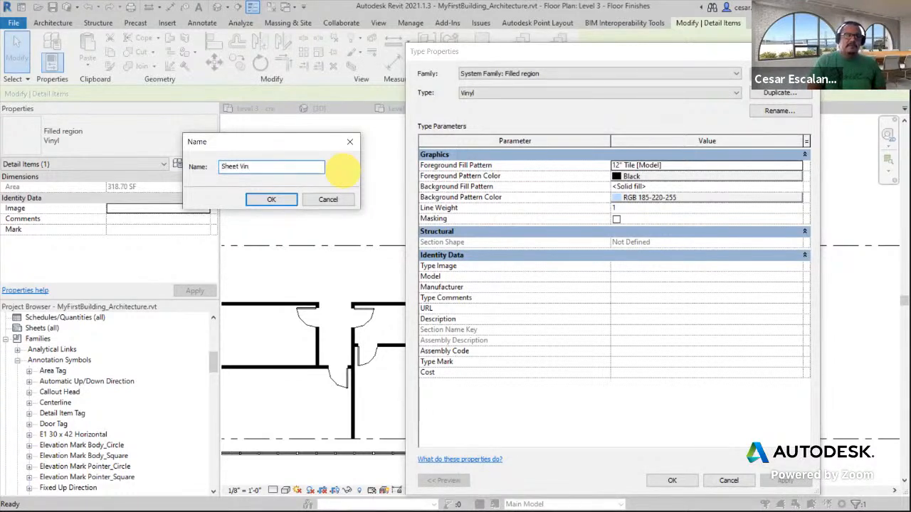
{"action": "type", "text": "yl"}
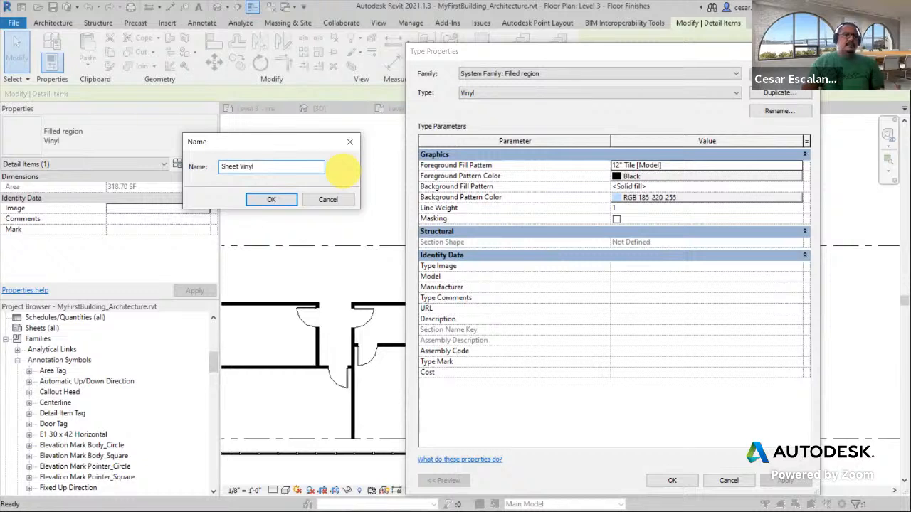
{"action": "left_click", "coordinate": [270, 199]}
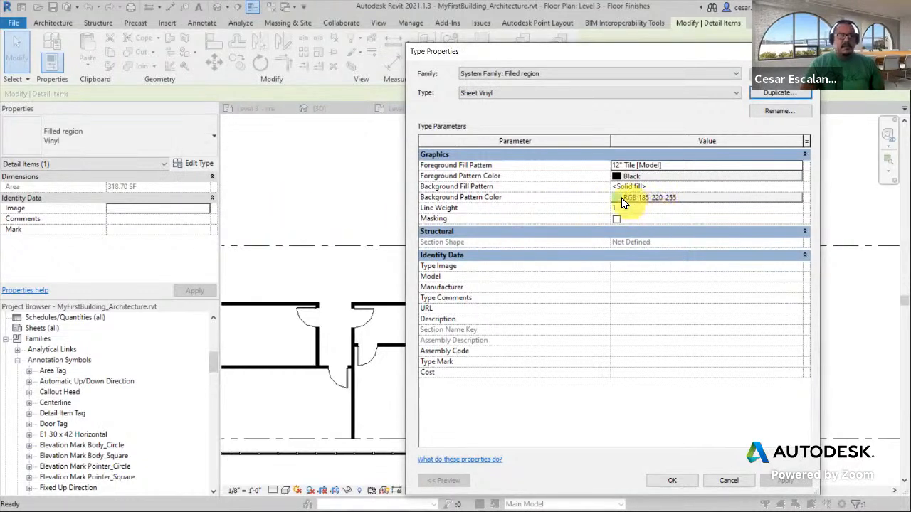
Set the Sheet Vinyl type's foreground fill pattern to no pattern and its background colour to RGB 255-255-128
{"action": "left_click", "coordinate": [787, 165]}
{"action": "left_click", "coordinate": [796, 166]}
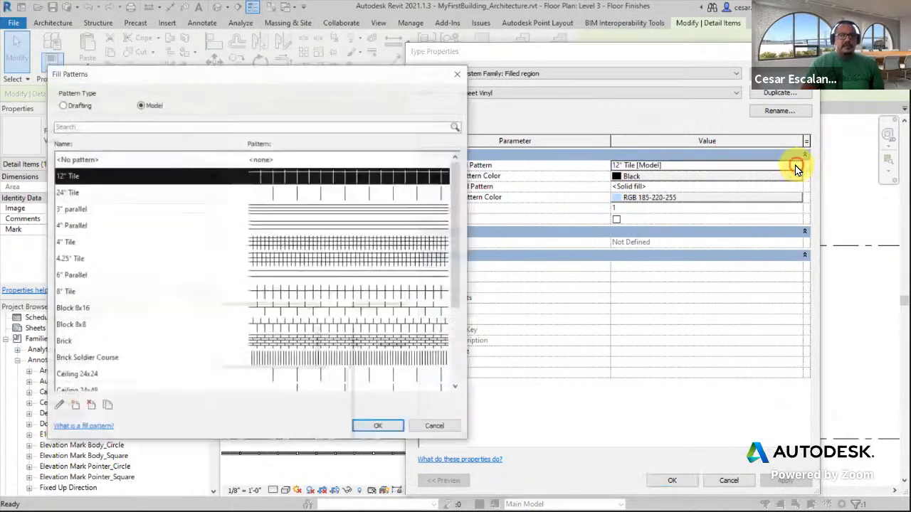
{"action": "left_click", "coordinate": [84, 164]}
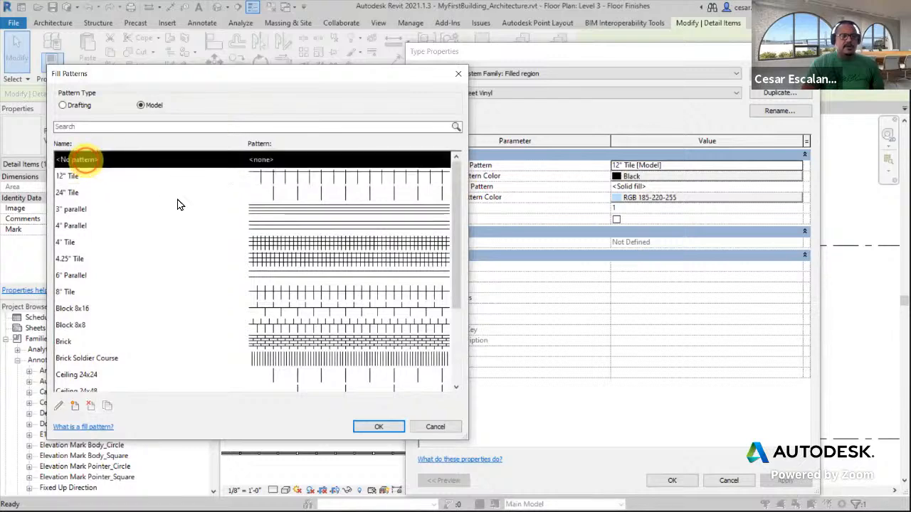
{"action": "left_click", "coordinate": [367, 425]}
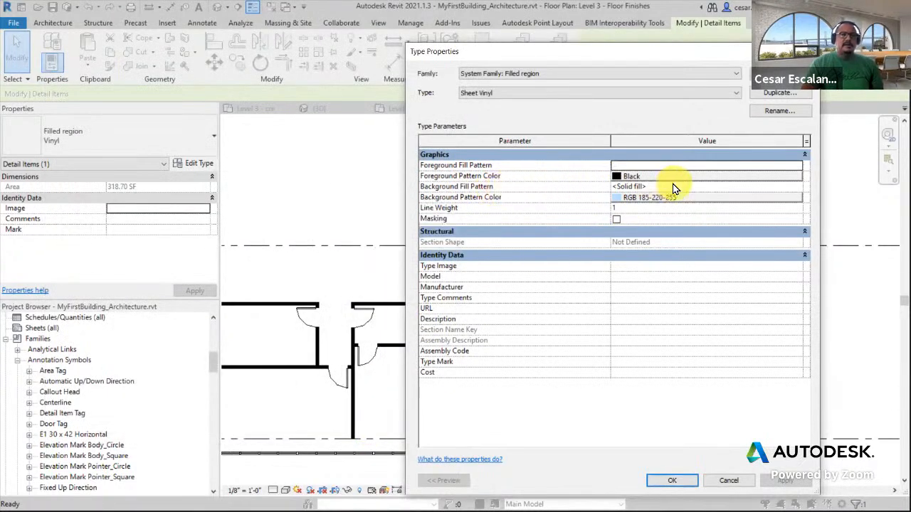
{"action": "left_click", "coordinate": [632, 204]}
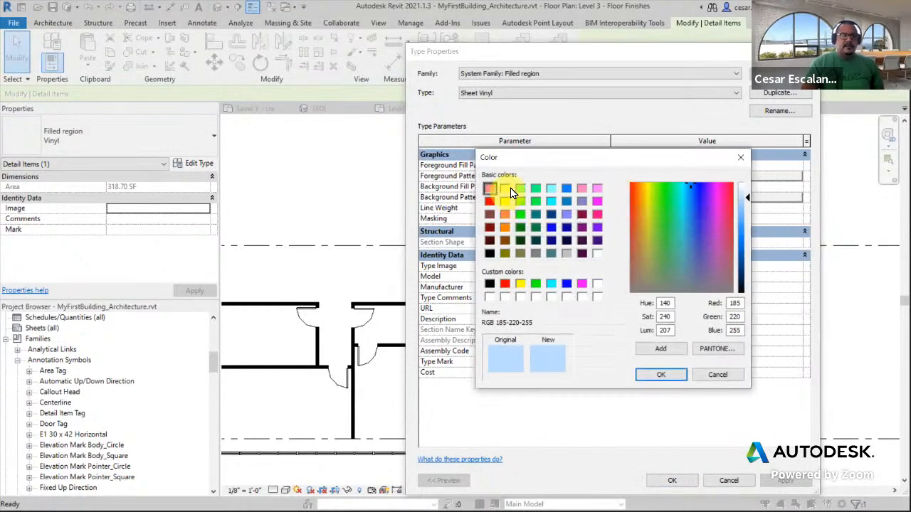
{"action": "left_click", "coordinate": [507, 190]}
{"action": "left_click", "coordinate": [660, 375]}
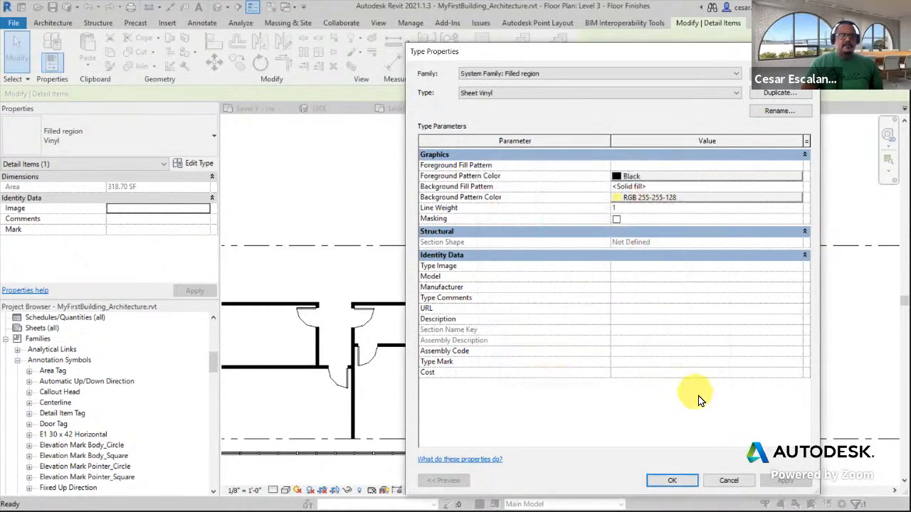
{"action": "left_click", "coordinate": [684, 481]}
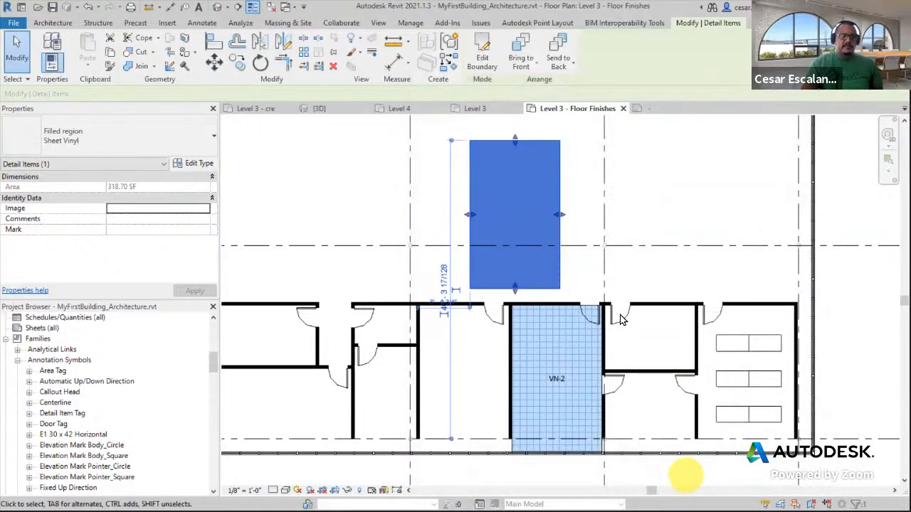
Set the Sheet Vinyl filled region's Mark to SV-1
{"action": "left_click", "coordinate": [663, 203]}
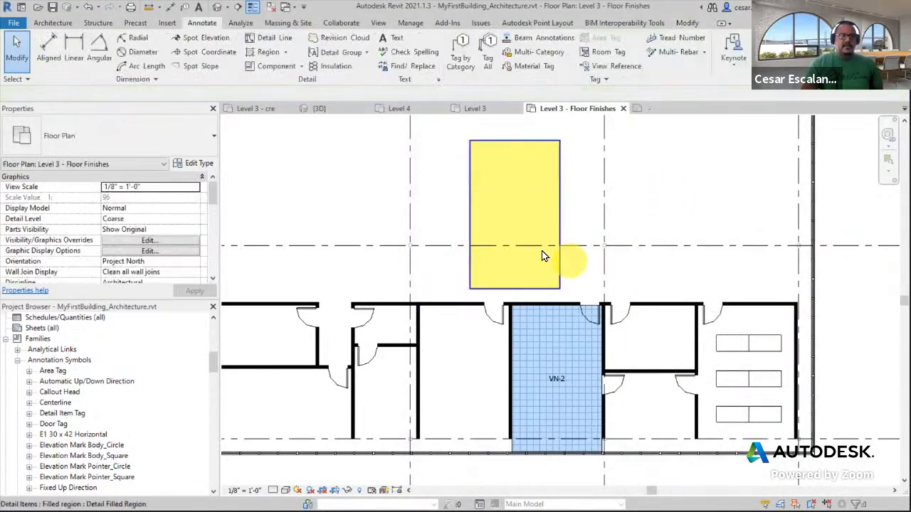
{"action": "left_click", "coordinate": [559, 212]}
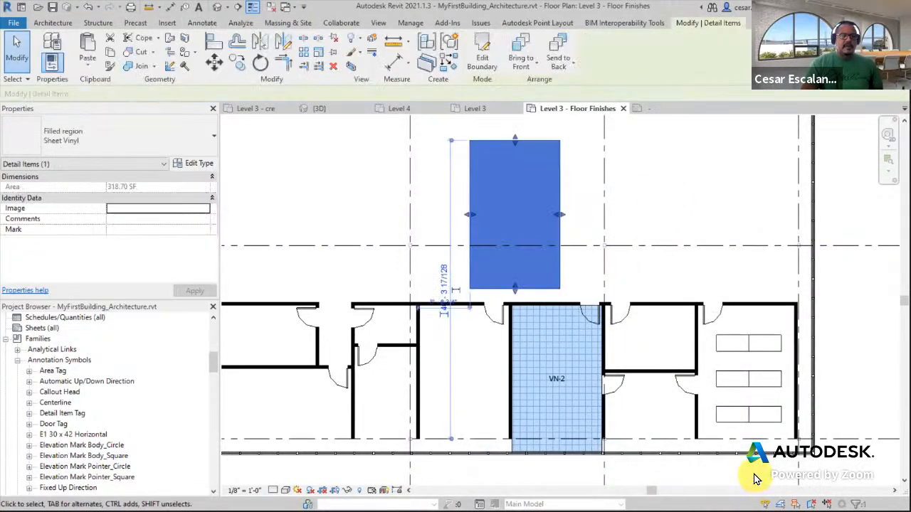
{"action": "left_click", "coordinate": [134, 229]}
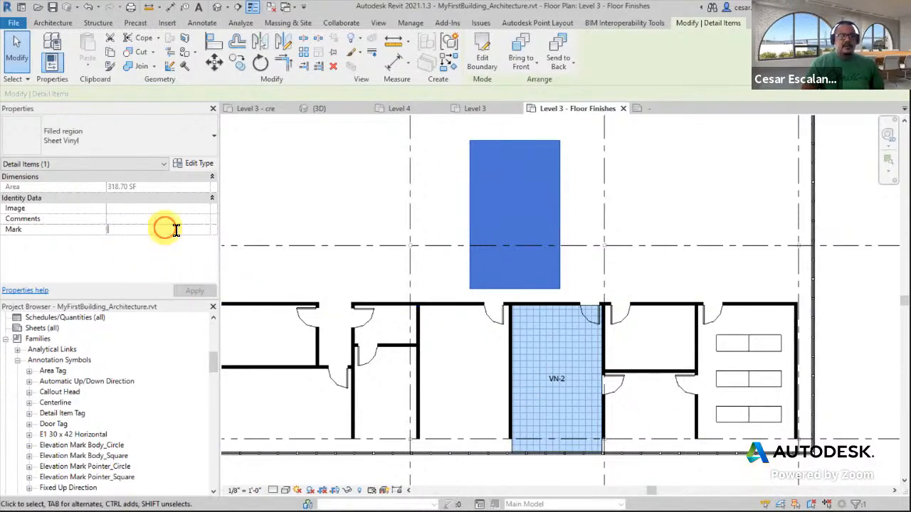
{"action": "type", "text": "SV-1"}
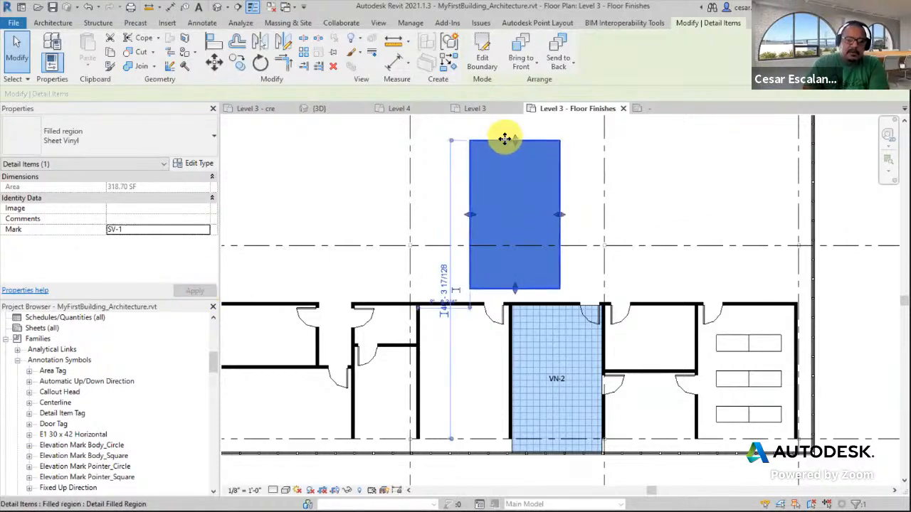
Move the Sheet Vinyl region into the small room right of the Vinyl room and fit it to the walls
{"action": "left_click_drag", "start_coordinate": [504, 141], "coordinate": [641, 308]}
{"action": "left_click_drag", "start_coordinate": [656, 458], "coordinate": [646, 370]}
{"action": "left_click", "coordinate": [701, 262]}
{"action": "middle_click_drag", "start_coordinate": [712, 264], "coordinate": [650, 259]}
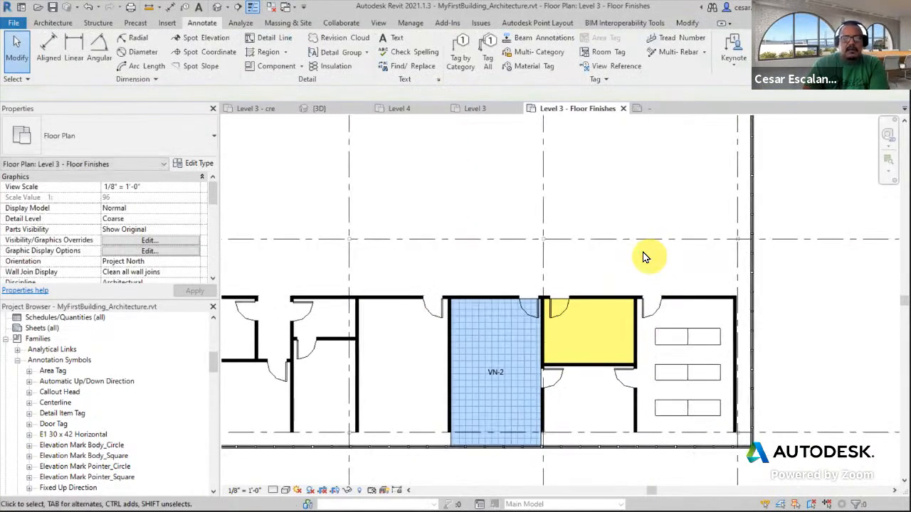
Tag the Sheet Vinyl filled region by category
{"action": "left_click", "coordinate": [468, 71]}
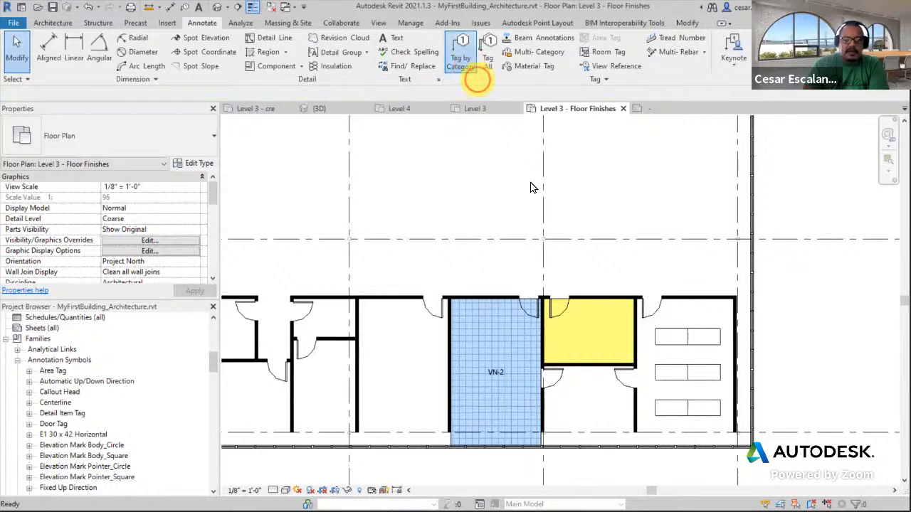
{"action": "left_click", "coordinate": [560, 303]}
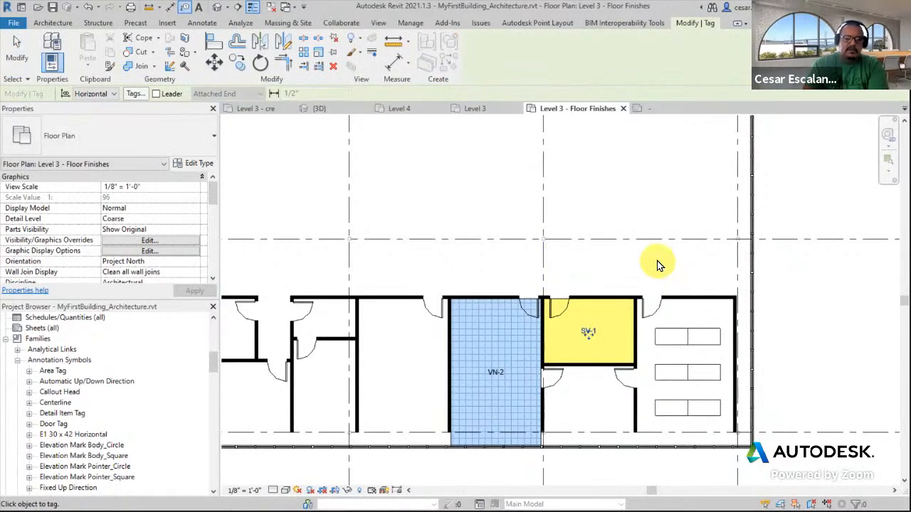
{"action": "scroll", "coordinate": [658, 265], "scroll_direction": "up", "scroll_amount": 2}
{"action": "key", "text": "Escape"}
Sketch a new five-sided filled region above the rooms and finish the boundary
{"action": "mouse_move", "coordinate": [654, 266]}
{"action": "middle_mouse_down"}
{"action": "mouse_move", "coordinate": [673, 193]}
{"action": "mouse_move", "coordinate": [711, 212]}
{"action": "middle_mouse_up"}
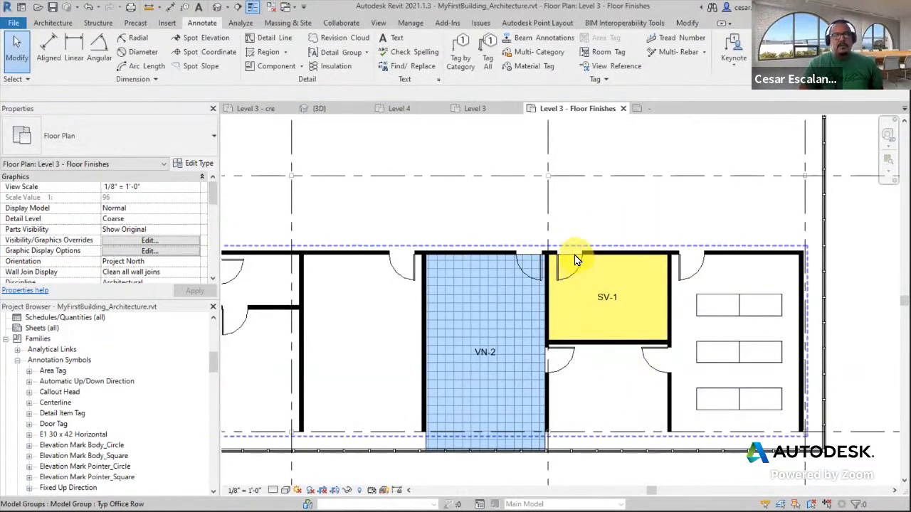
{"action": "scroll", "coordinate": [576, 260], "scroll_direction": "down", "scroll_amount": 2}
{"action": "middle_click_drag", "start_coordinate": [589, 234], "coordinate": [627, 267]}
{"action": "scroll", "coordinate": [708, 193], "scroll_direction": "up", "scroll_amount": 2}
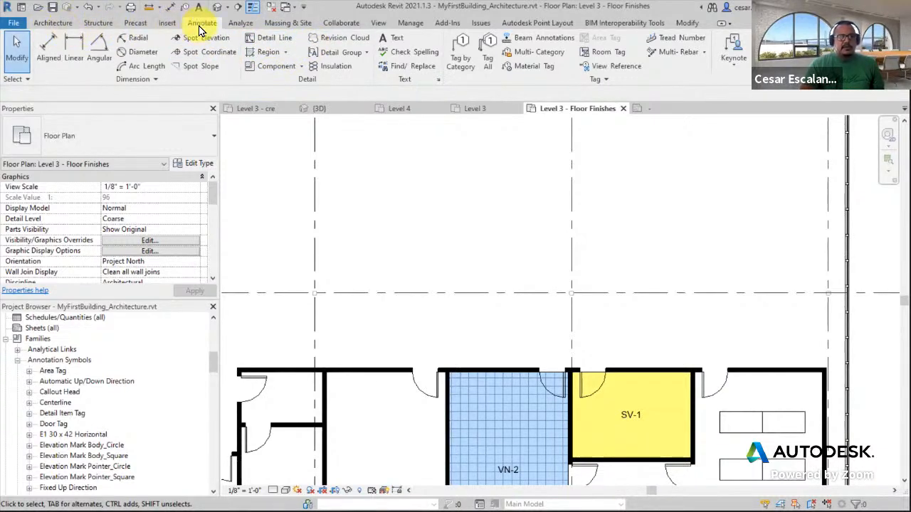
{"action": "left_click", "coordinate": [288, 53]}
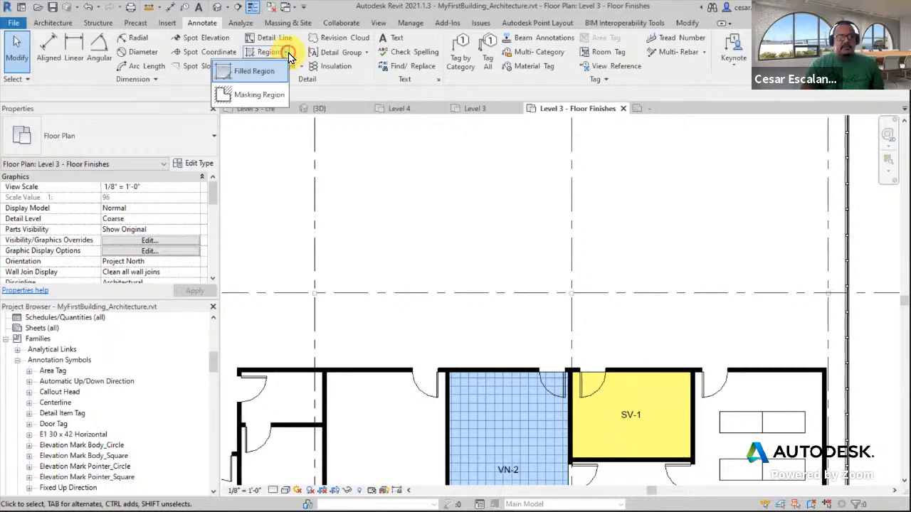
{"action": "left_click", "coordinate": [271, 72]}
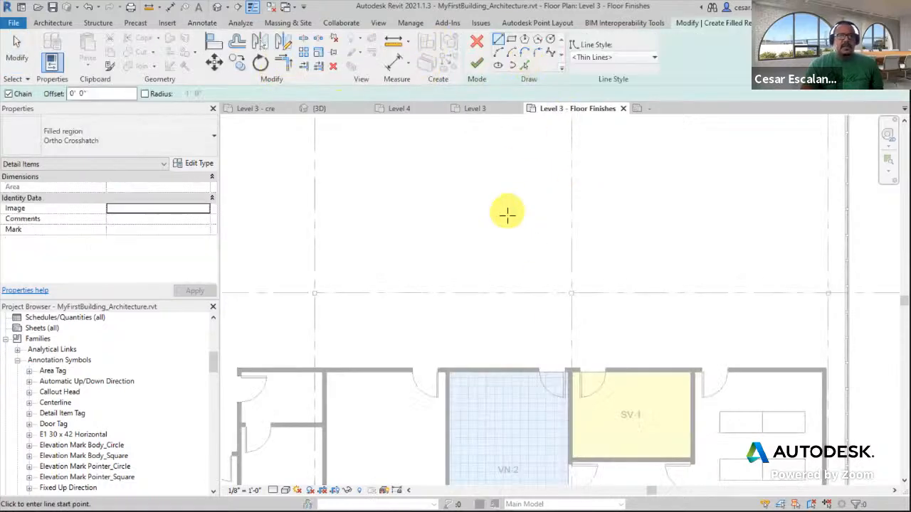
{"action": "scroll", "coordinate": [507, 212], "scroll_direction": "down", "scroll_amount": 2}
{"action": "left_click", "coordinate": [454, 223]}
{"action": "left_click", "coordinate": [496, 183]}
{"action": "left_click", "coordinate": [617, 183]}
{"action": "left_click", "coordinate": [617, 247]}
{"action": "left_click", "coordinate": [517, 262]}
{"action": "left_click", "coordinate": [454, 222]}
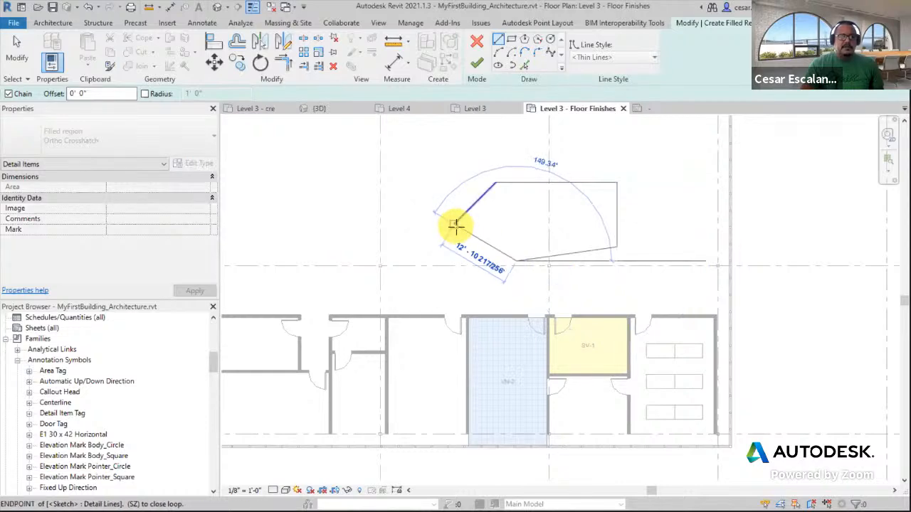
{"action": "left_click", "coordinate": [475, 66]}
Change the new pentagonal filled region's type to Sheet Vinyl
{"action": "left_click", "coordinate": [662, 250]}
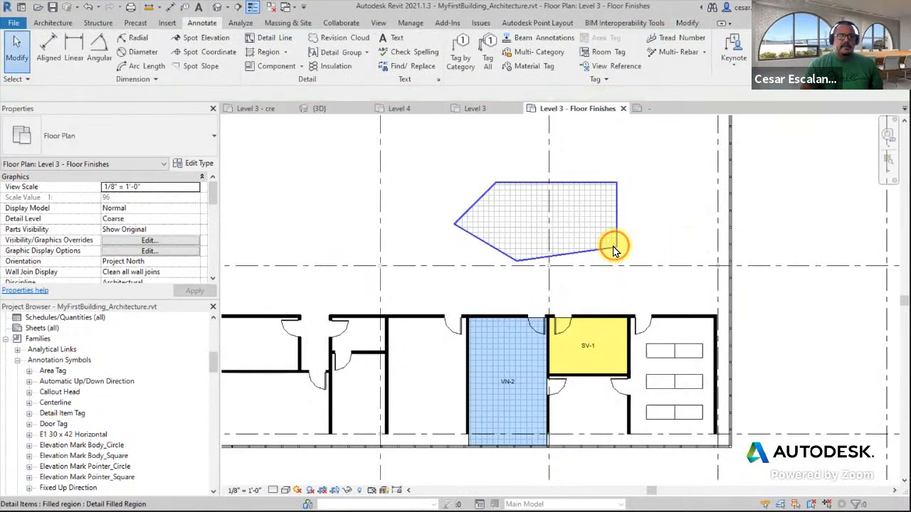
{"action": "left_click", "coordinate": [614, 250]}
{"action": "left_click", "coordinate": [137, 147]}
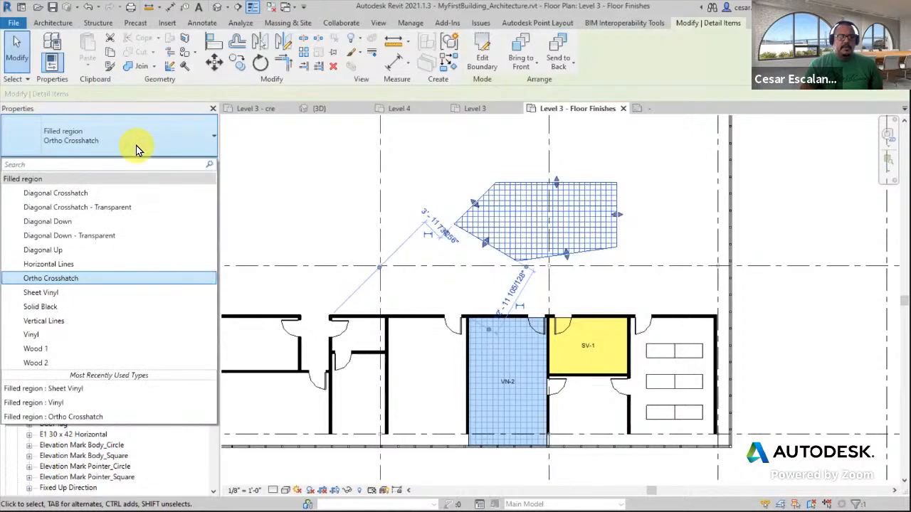
{"action": "left_click", "coordinate": [58, 292]}
{"action": "left_click", "coordinate": [644, 246]}
{"action": "mouse_move", "coordinate": [698, 279]}
{"action": "middle_mouse_down"}
{"action": "mouse_move", "coordinate": [700, 292]}
{"action": "mouse_move", "coordinate": [711, 258]}
{"action": "mouse_move", "coordinate": [704, 254]}
{"action": "middle_mouse_up"}
{"action": "scroll", "coordinate": [703, 253], "scroll_direction": "down", "scroll_amount": 1}
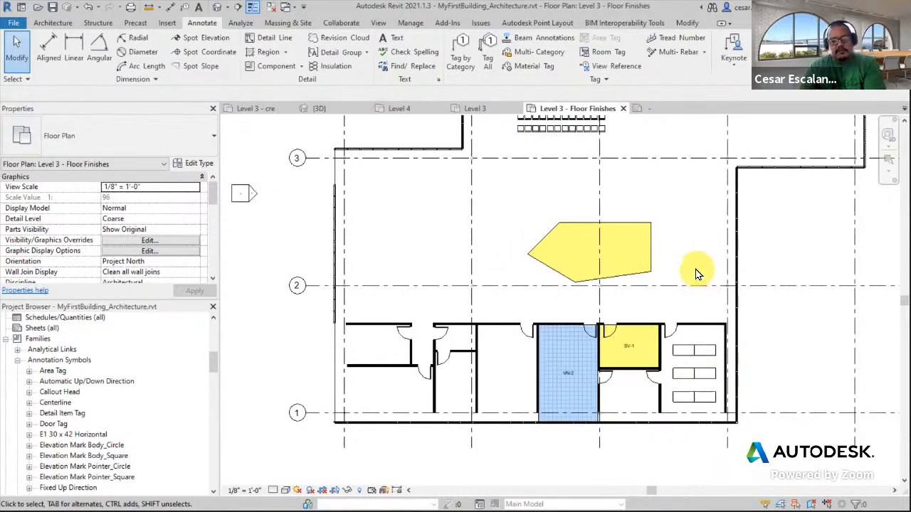
Select the pentagonal region to review its type and properties
{"action": "left_click", "coordinate": [633, 274]}
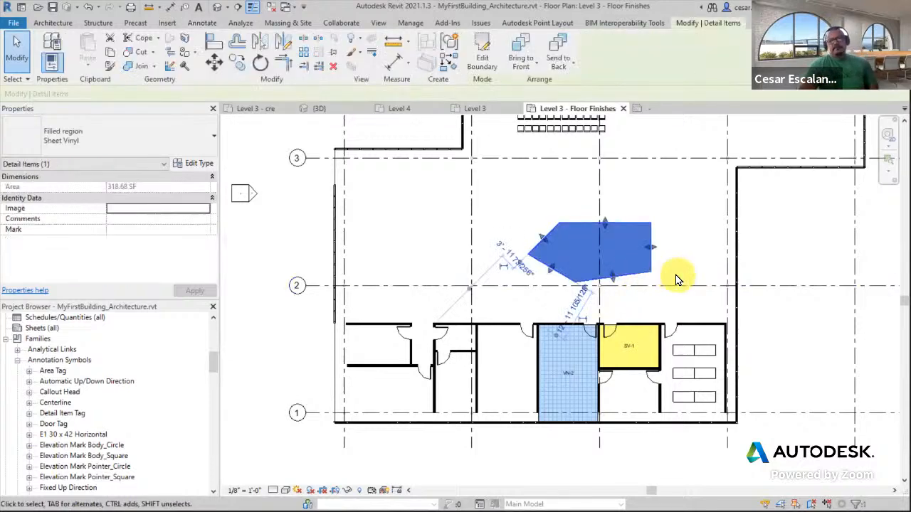
{"action": "scroll", "coordinate": [581, 363], "scroll_direction": "up", "scroll_amount": 3}
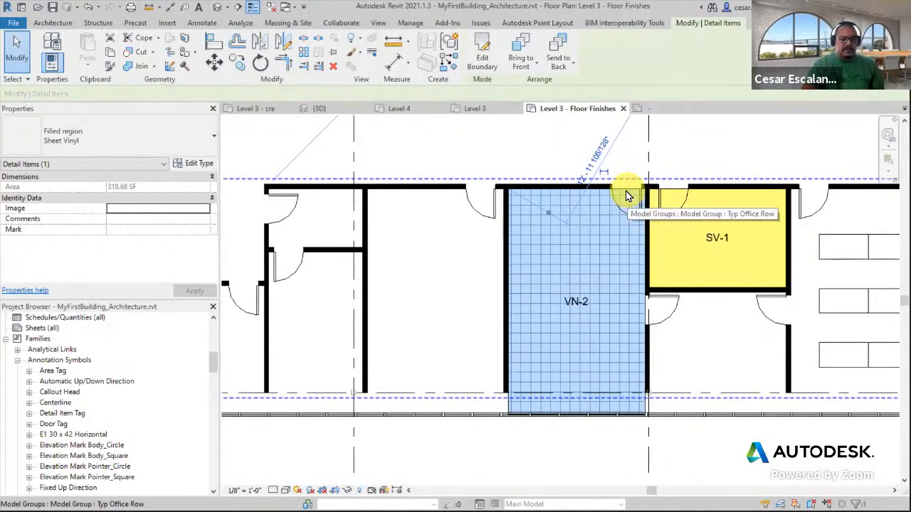
{"action": "key", "text": "Escape"}
{"action": "left_click", "coordinate": [626, 190]}
{"action": "key", "text": "Escape"}
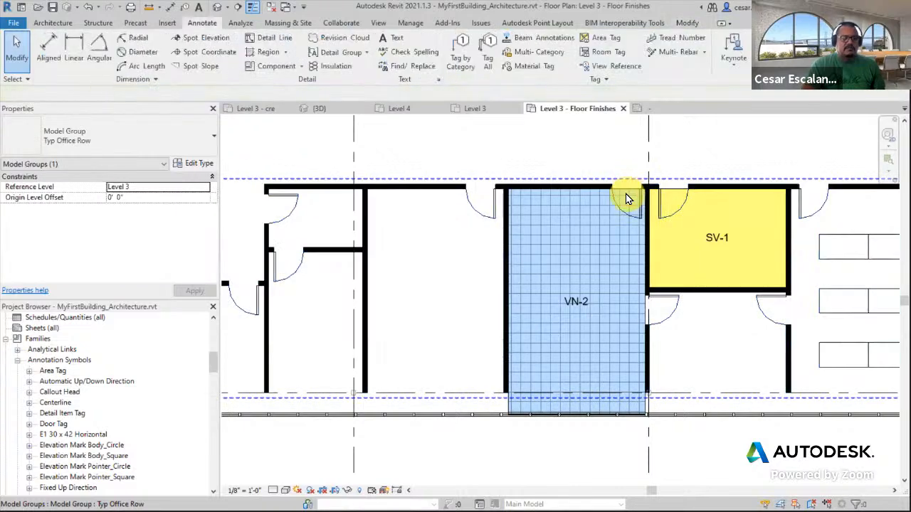
Shorten the Vinyl region to the room's upper part and add a second Vinyl region filling the lower part
{"action": "left_click", "coordinate": [555, 411]}
{"action": "left_click_drag", "start_coordinate": [578, 311], "coordinate": [583, 312]}
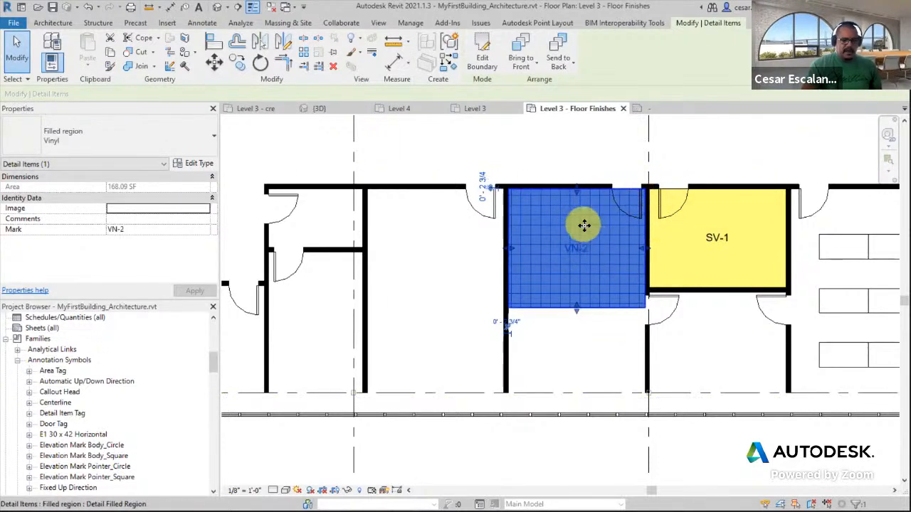
{"action": "left_click_drag", "start_coordinate": [576, 289], "coordinate": [581, 397]}
{"action": "left_click_drag", "start_coordinate": [576, 429], "coordinate": [575, 414]}
Change the lower Vinyl region's type to Solid Black
{"action": "left_click", "coordinate": [118, 146]}
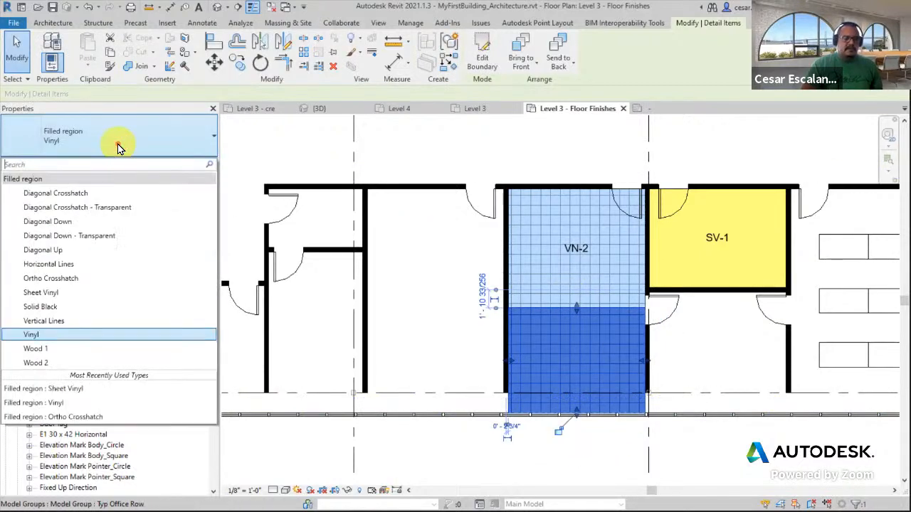
{"action": "left_click", "coordinate": [70, 309]}
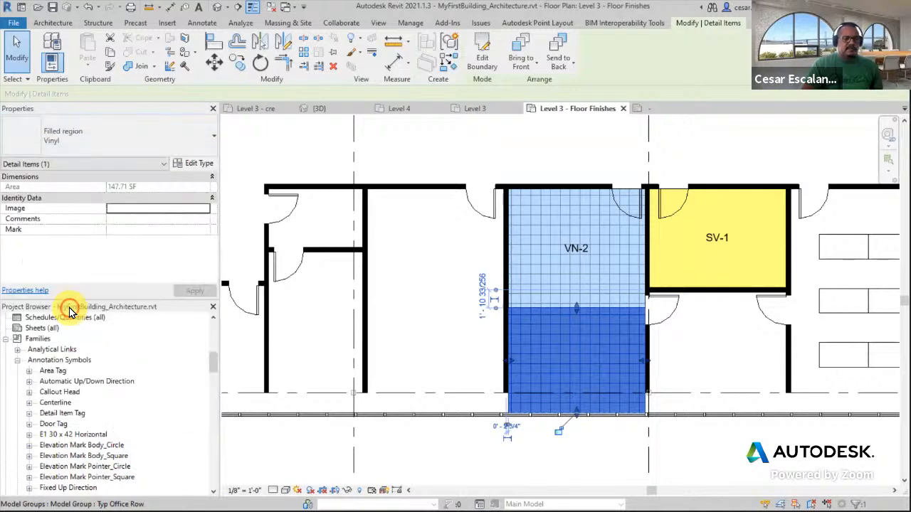
{"action": "left_click", "coordinate": [719, 349]}
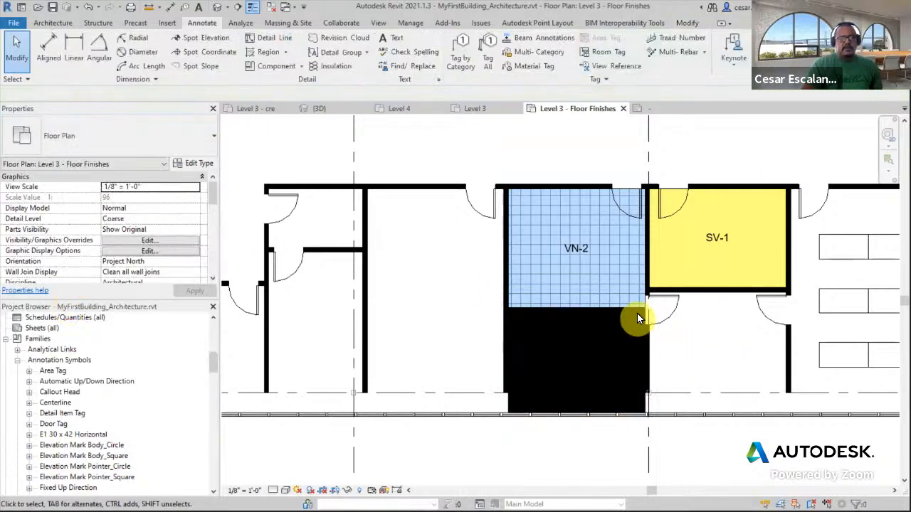
{"action": "left_click", "coordinate": [514, 400]}
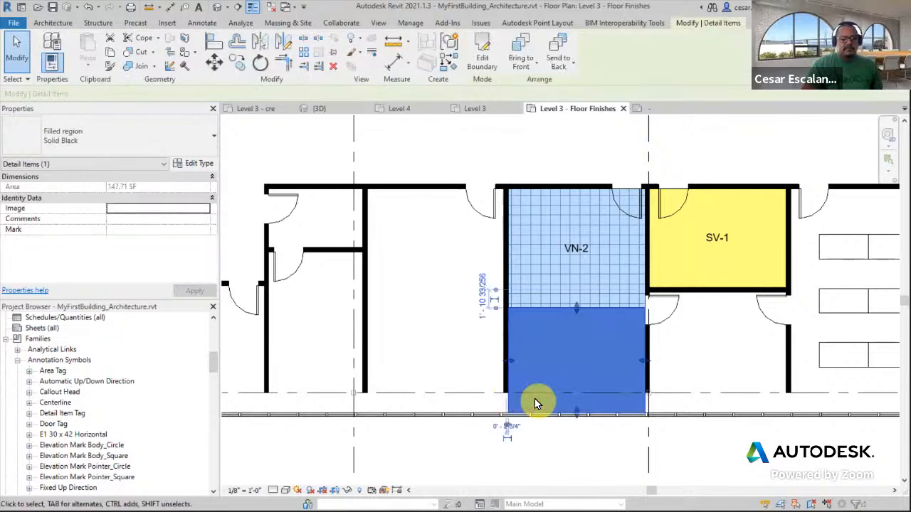
Change the lower filled region's type to Sheet Vinyl
{"action": "left_click", "coordinate": [164, 152]}
{"action": "left_click", "coordinate": [57, 291]}
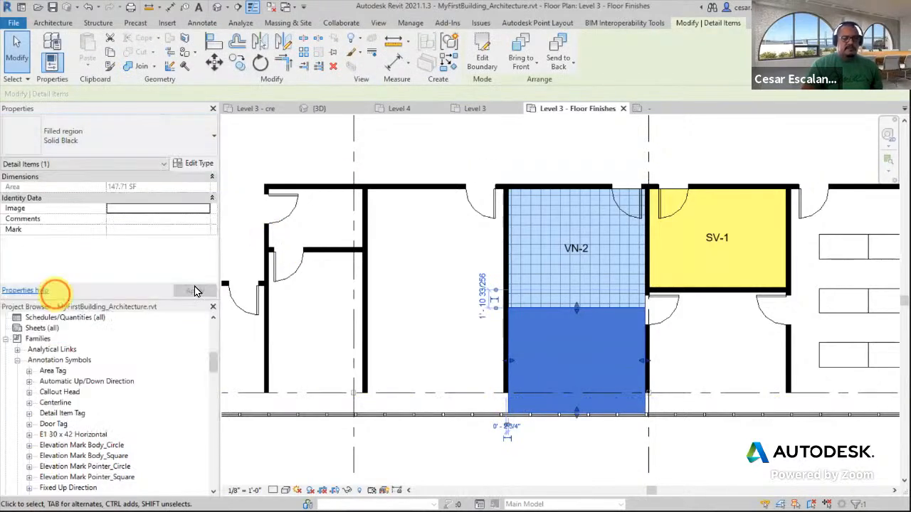
{"action": "left_click", "coordinate": [737, 365]}
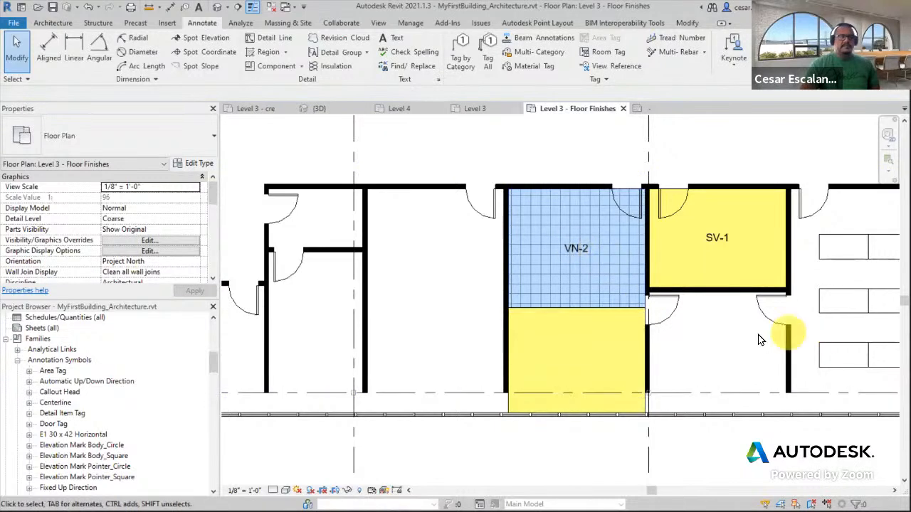
Delete the pentagonal filled region above the rooms
{"action": "scroll", "coordinate": [714, 349], "scroll_direction": "down", "scroll_amount": 3}
{"action": "middle_click_drag", "start_coordinate": [714, 349], "coordinate": [587, 342]}
{"action": "scroll", "coordinate": [588, 342], "scroll_direction": "down", "scroll_amount": 2}
{"action": "middle_click_drag", "start_coordinate": [629, 191], "coordinate": [651, 214]}
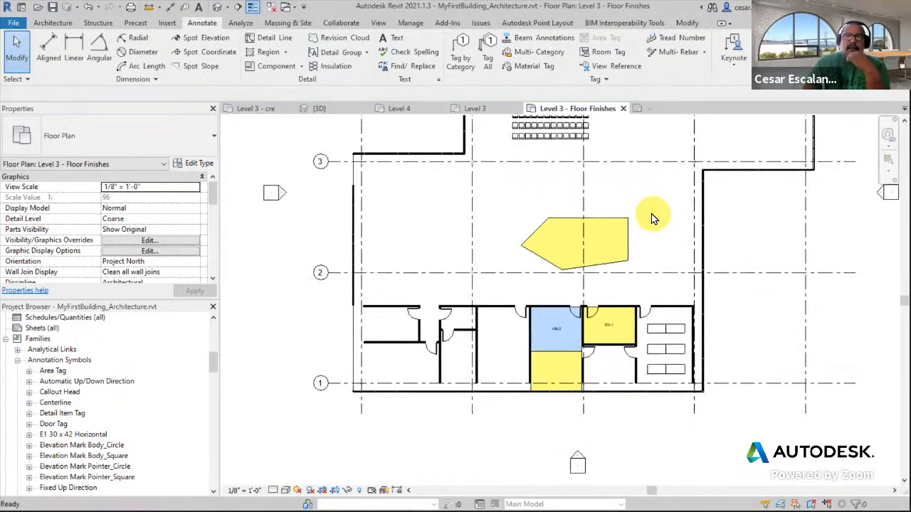
{"action": "left_click", "coordinate": [630, 242]}
{"action": "middle_click_drag", "start_coordinate": [676, 255], "coordinate": [694, 296]}
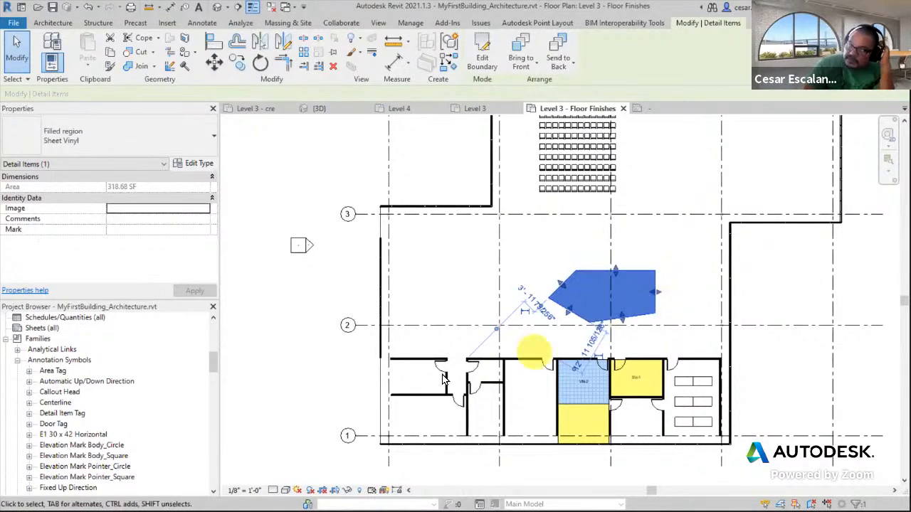
{"action": "mouse_move", "coordinate": [211, 363]}
{"action": "left_mouse_down"}
{"action": "mouse_move", "coordinate": [213, 385]}
{"action": "mouse_move", "coordinate": [217, 352]}
{"action": "left_mouse_up"}
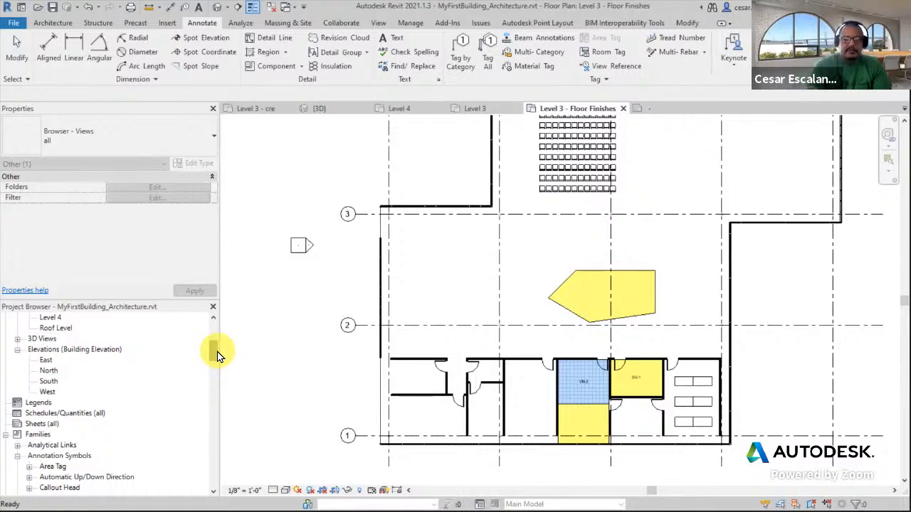
{"action": "left_click", "coordinate": [598, 270]}
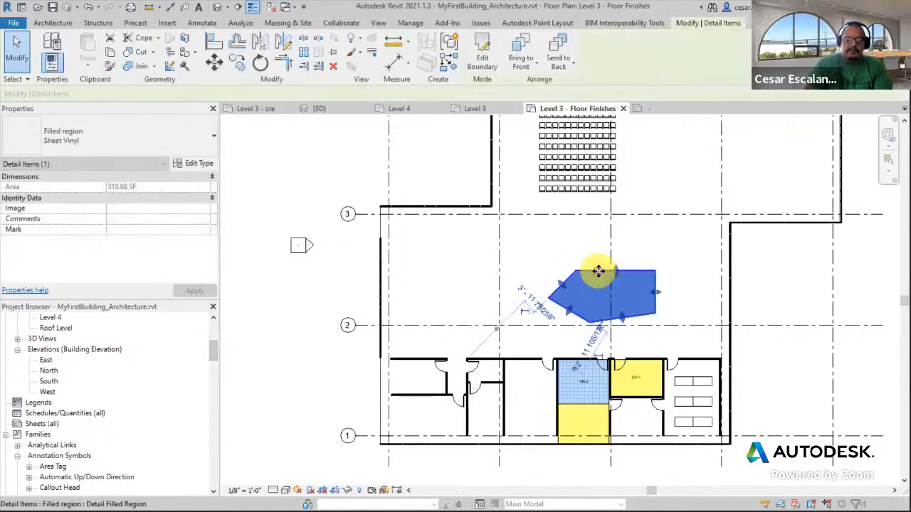
{"action": "key", "text": "Delete"}
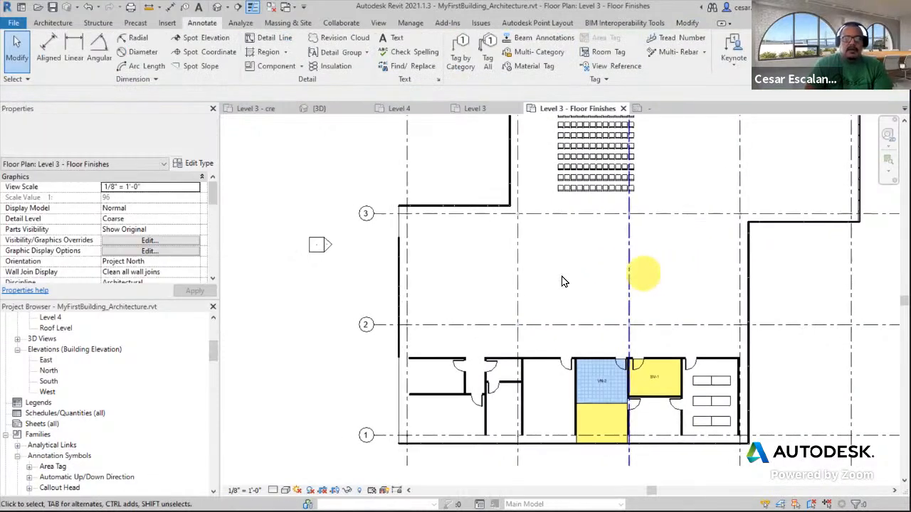
Start a floor and sketch a rectangular boundary about 14'-9" wide inside the room left of the corridor
{"action": "scroll", "coordinate": [549, 279], "scroll_direction": "up", "scroll_amount": 3}
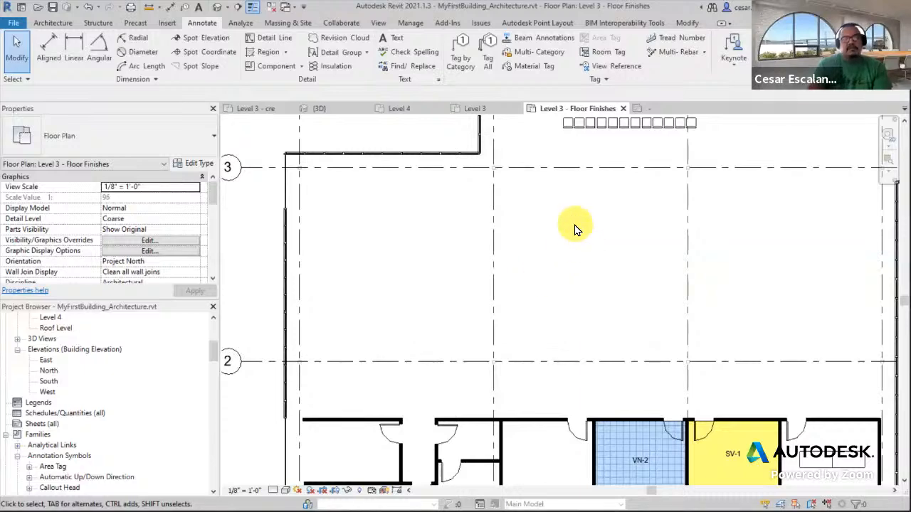
{"action": "scroll", "coordinate": [575, 230], "scroll_direction": "down", "scroll_amount": 2}
{"action": "middle_click_drag", "start_coordinate": [575, 230], "coordinate": [558, 274]}
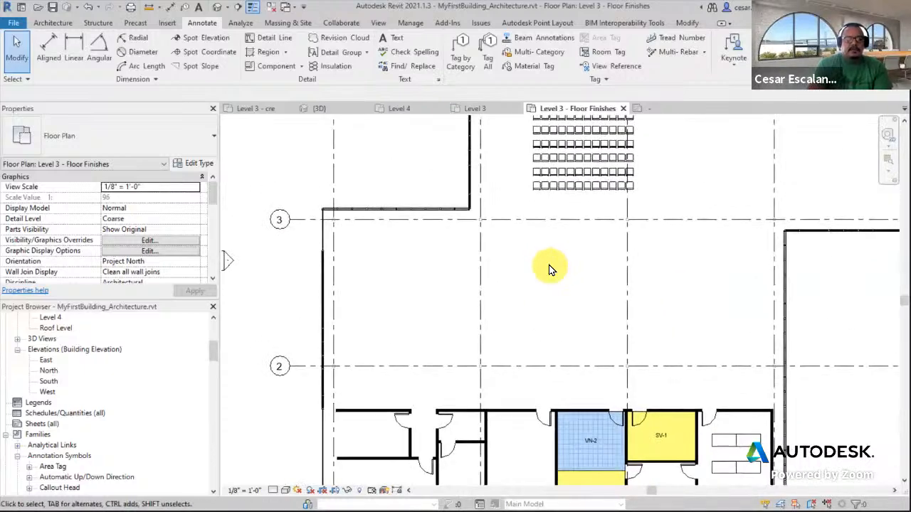
{"action": "left_click", "coordinate": [51, 23]}
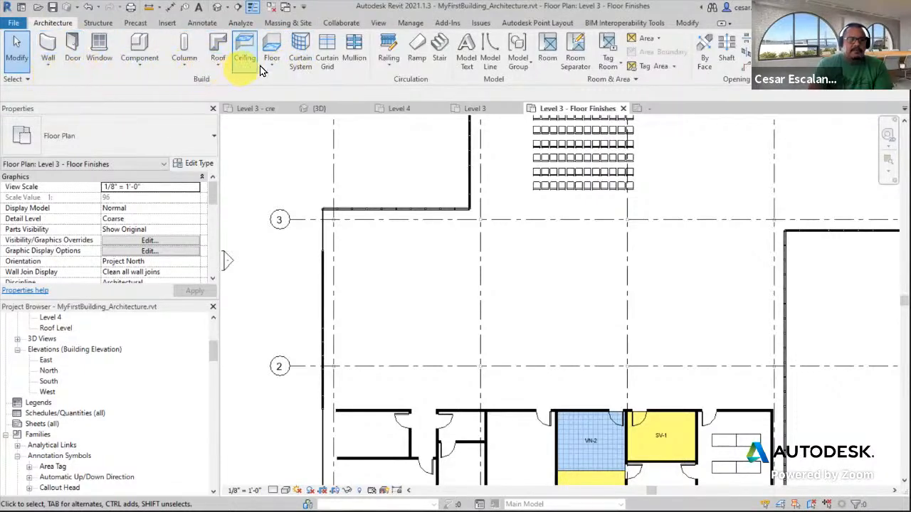
{"action": "left_click", "coordinate": [271, 37]}
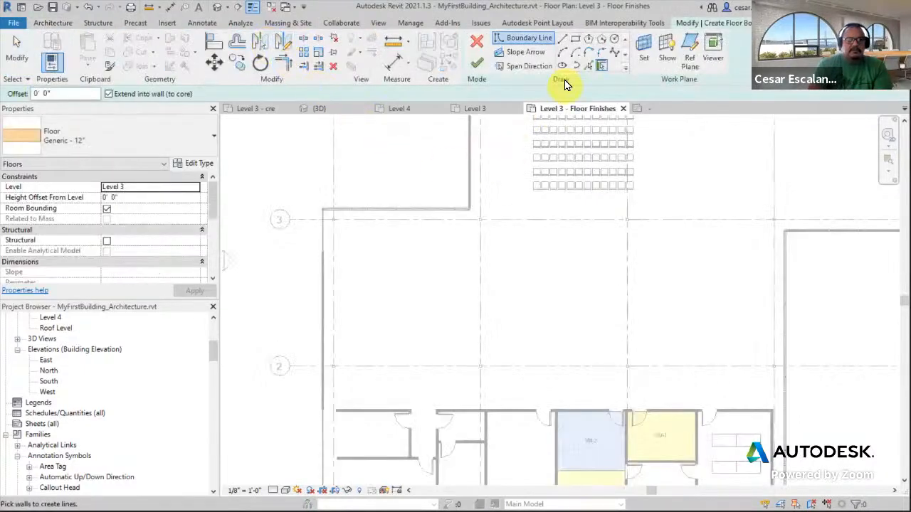
{"action": "left_click", "coordinate": [575, 40]}
{"action": "middle_click_drag", "start_coordinate": [393, 315], "coordinate": [433, 244]}
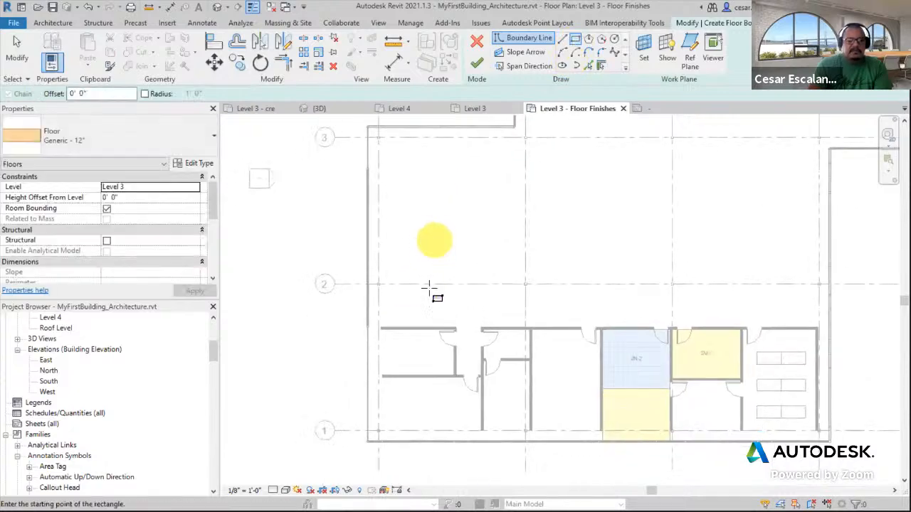
{"action": "scroll", "coordinate": [392, 377], "scroll_direction": "up", "scroll_amount": 3}
{"action": "left_click", "coordinate": [368, 355]}
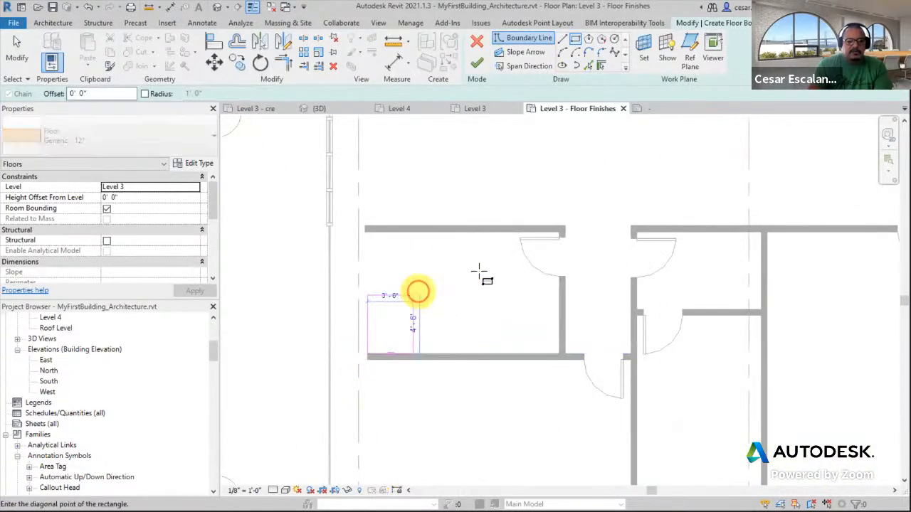
{"action": "left_click", "coordinate": [559, 232]}
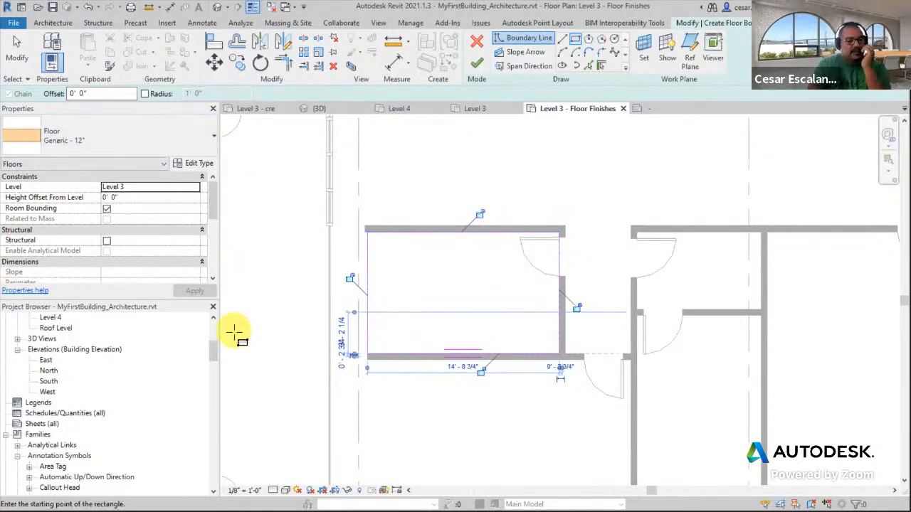
Duplicate the floor type as Finish - Vinyl 1/8"
{"action": "left_click", "coordinate": [196, 165]}
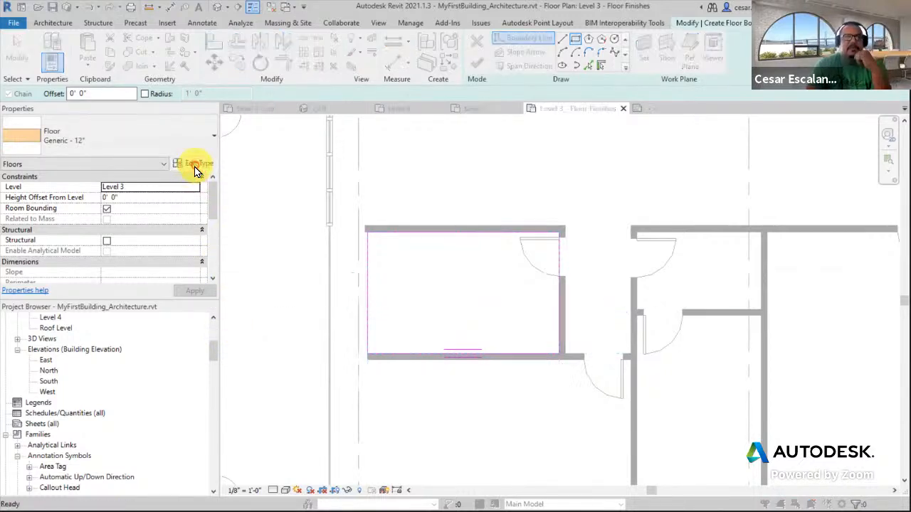
{"action": "left_click", "coordinate": [783, 93]}
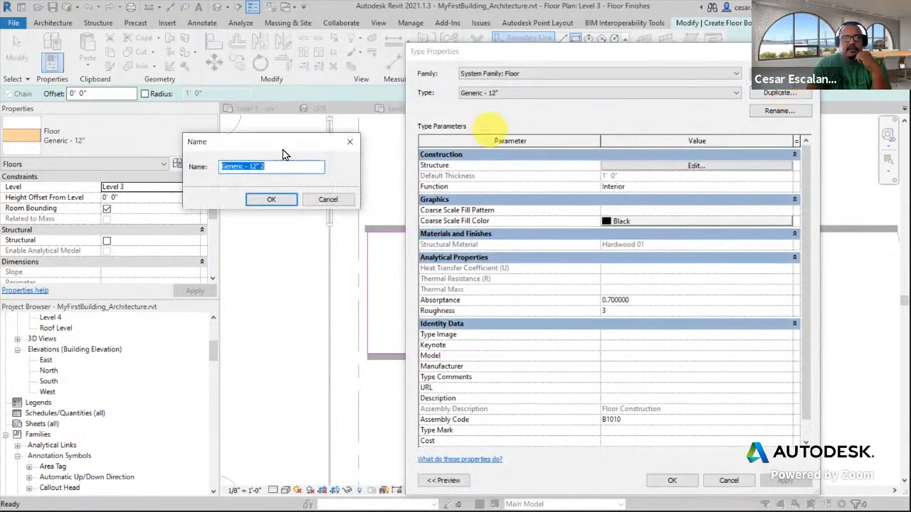
{"action": "type", "text": "Finish - Vinyl 1/8"}
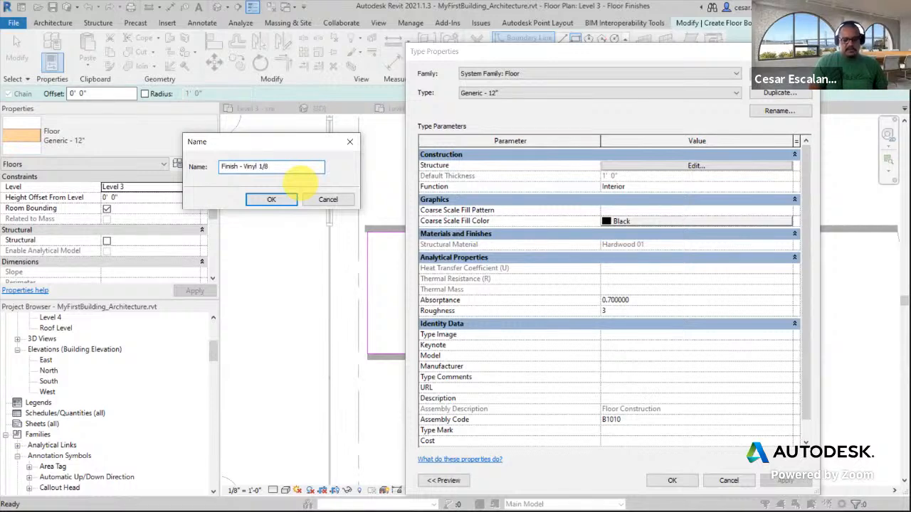
{"action": "type", "text": "\""}
{"action": "left_click", "coordinate": [272, 200]}
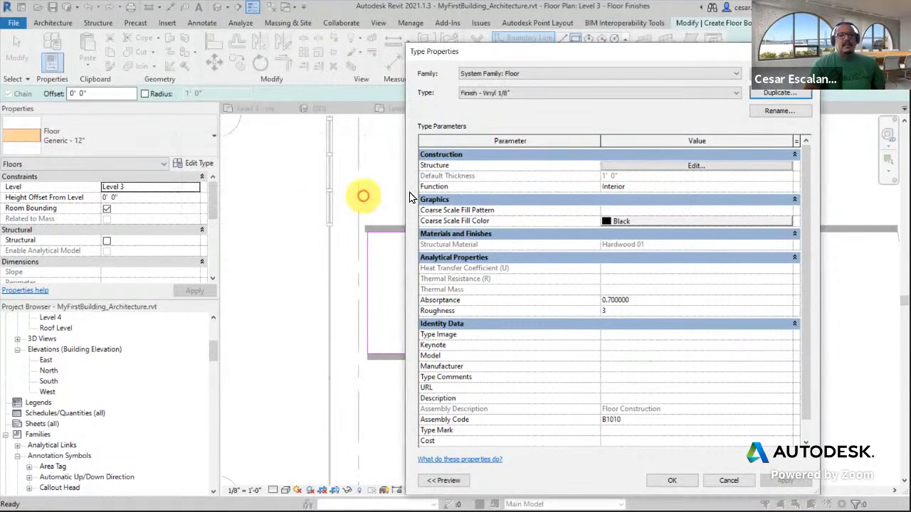
Edit the type's structure, setting the layer to 1/8" thick with Vinyl Composition Tile material
{"action": "left_click", "coordinate": [669, 169]}
{"action": "left_click", "coordinate": [614, 175]}
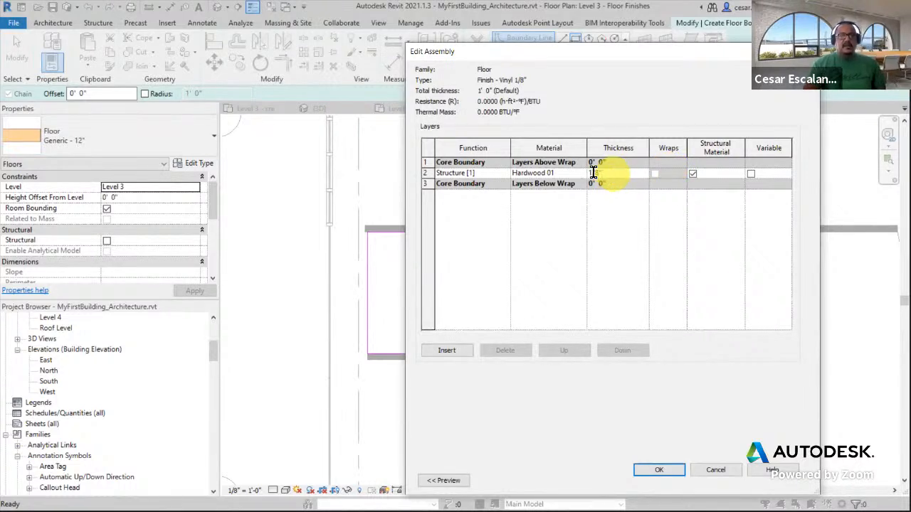
{"action": "left_click", "coordinate": [567, 176]}
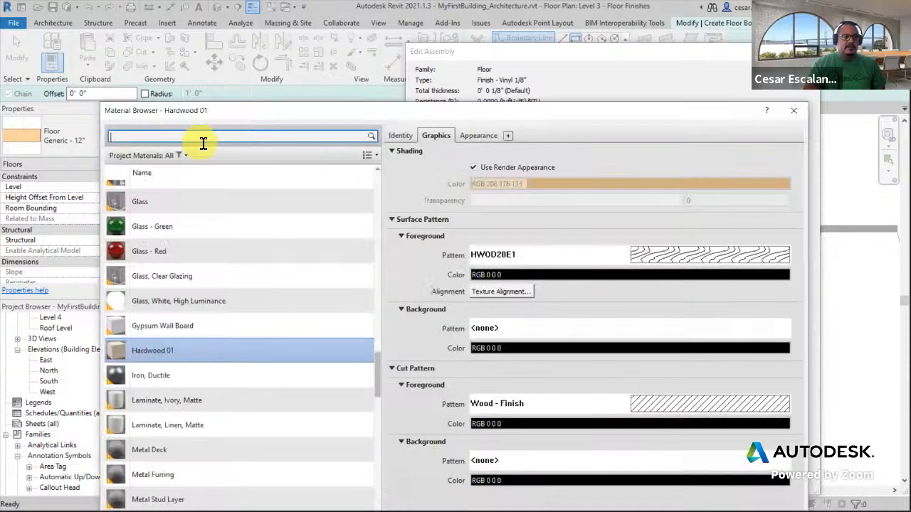
{"action": "type", "text": "Vin"}
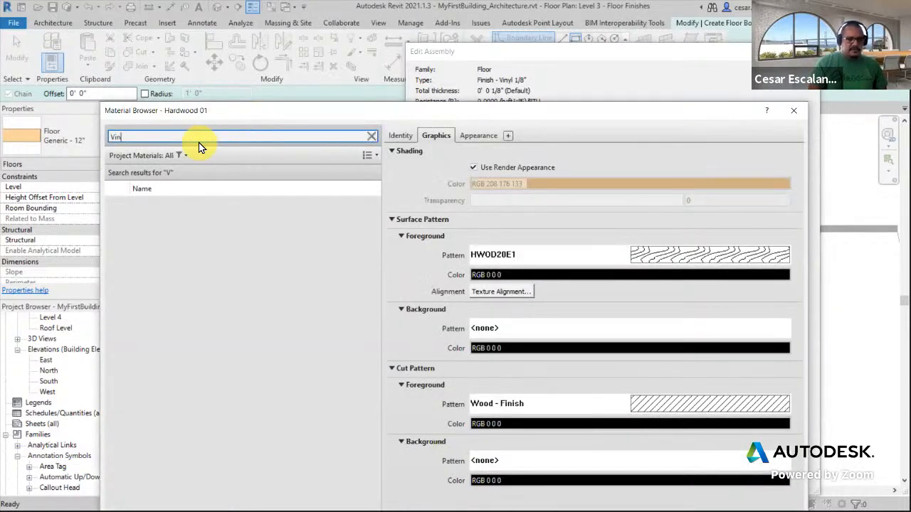
{"action": "type", "text": "yl"}
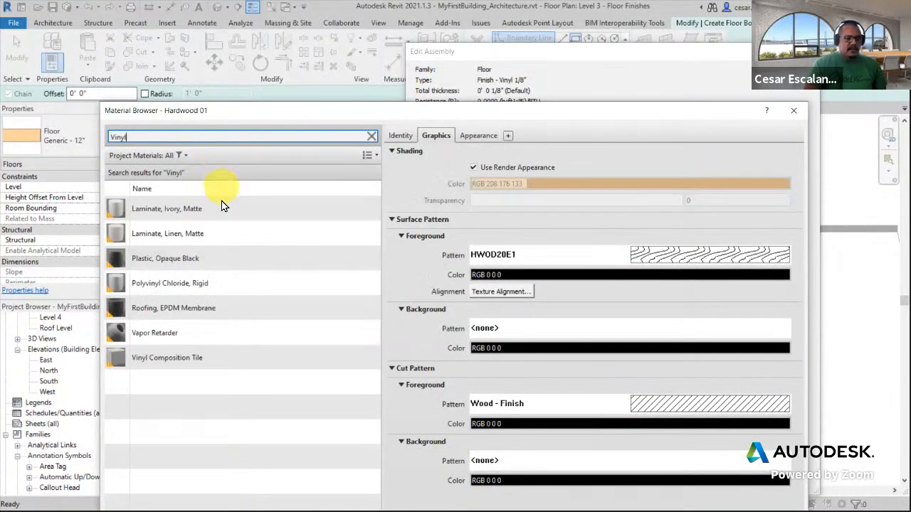
{"action": "left_click", "coordinate": [226, 361]}
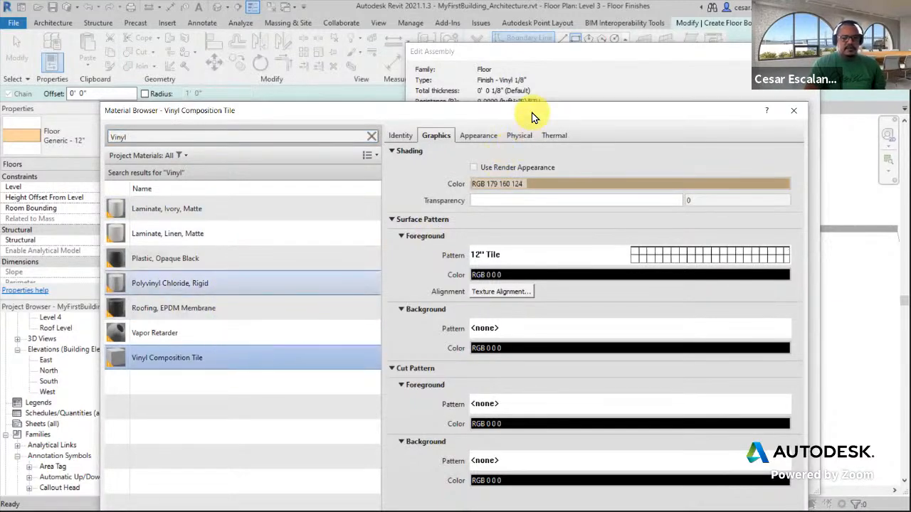
{"action": "left_click_drag", "start_coordinate": [530, 114], "coordinate": [464, 7]}
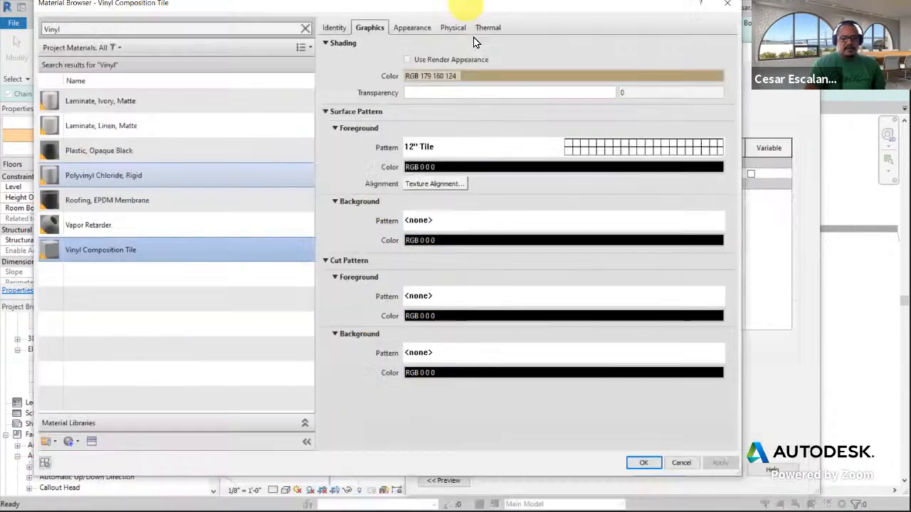
{"action": "left_click", "coordinate": [644, 464]}
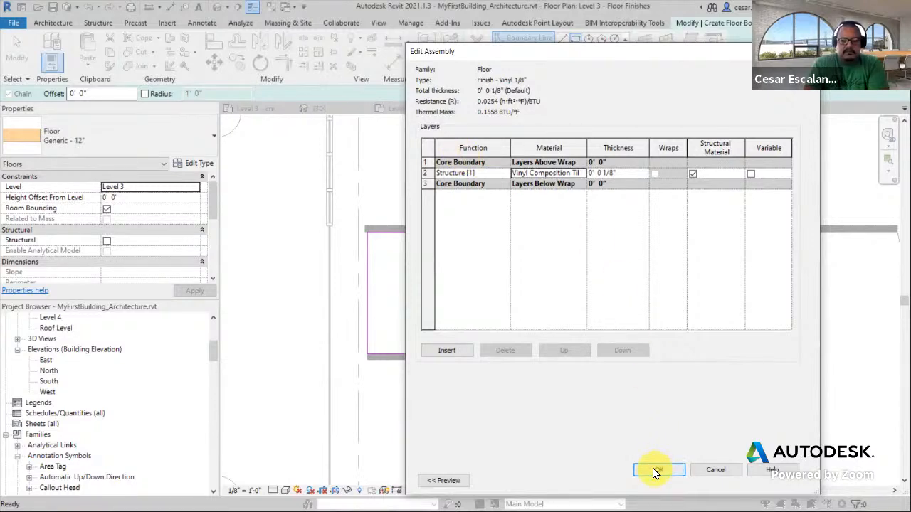
{"action": "left_click", "coordinate": [656, 471]}
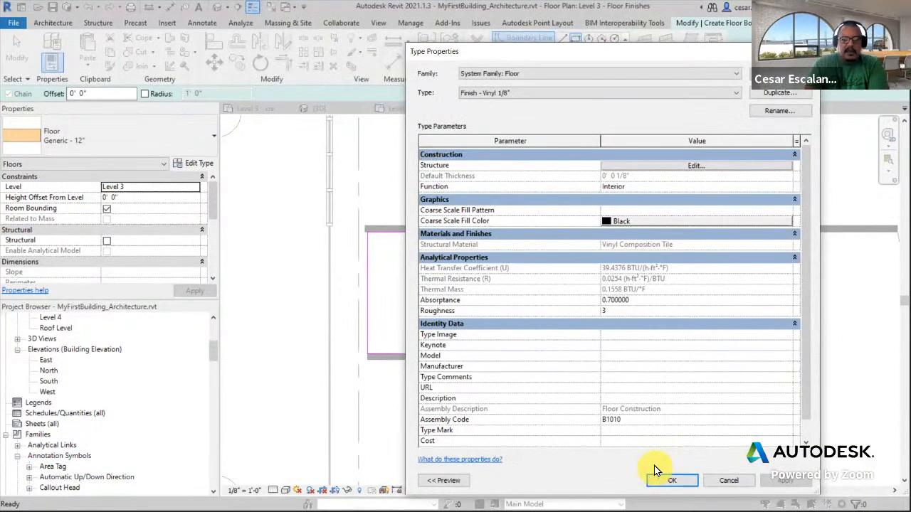
{"action": "left_click", "coordinate": [669, 483]}
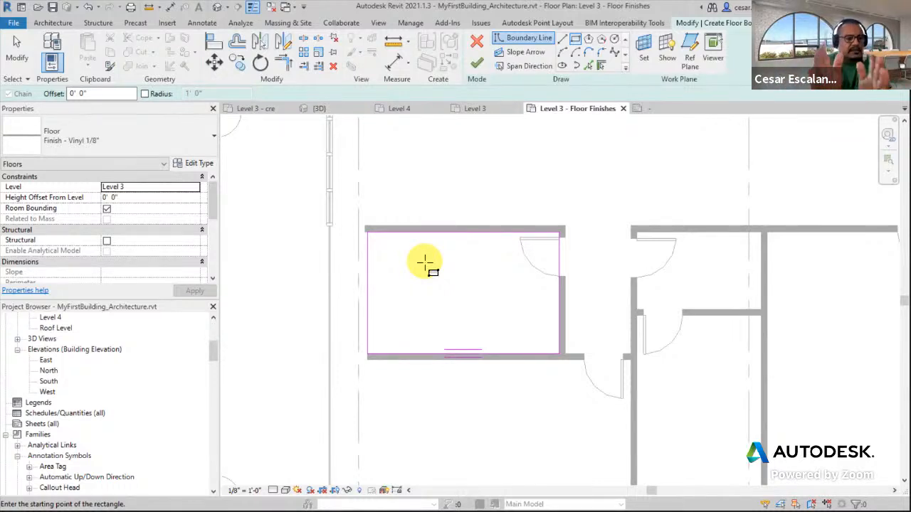
Set the floor's height offset from level to 1/8" and finish the floor
{"action": "left_click", "coordinate": [476, 64]}
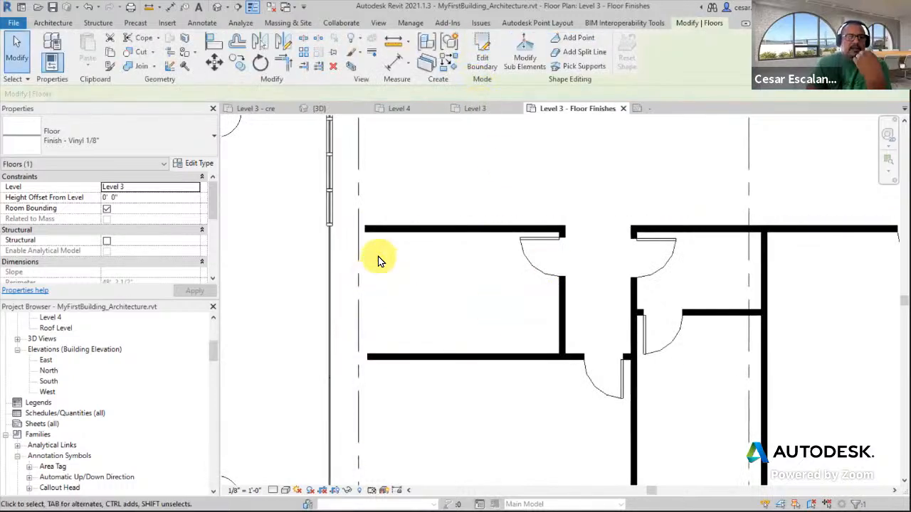
{"action": "left_click", "coordinate": [89, 8]}
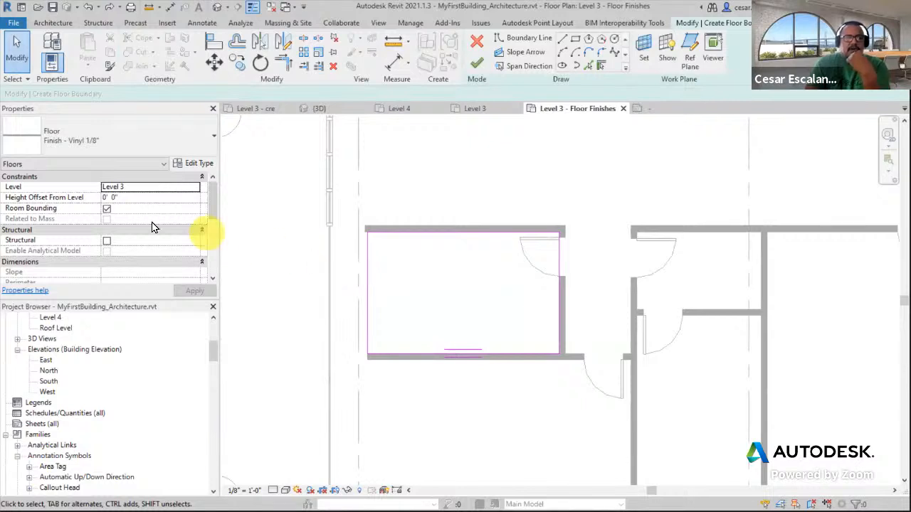
{"action": "left_click", "coordinate": [135, 198]}
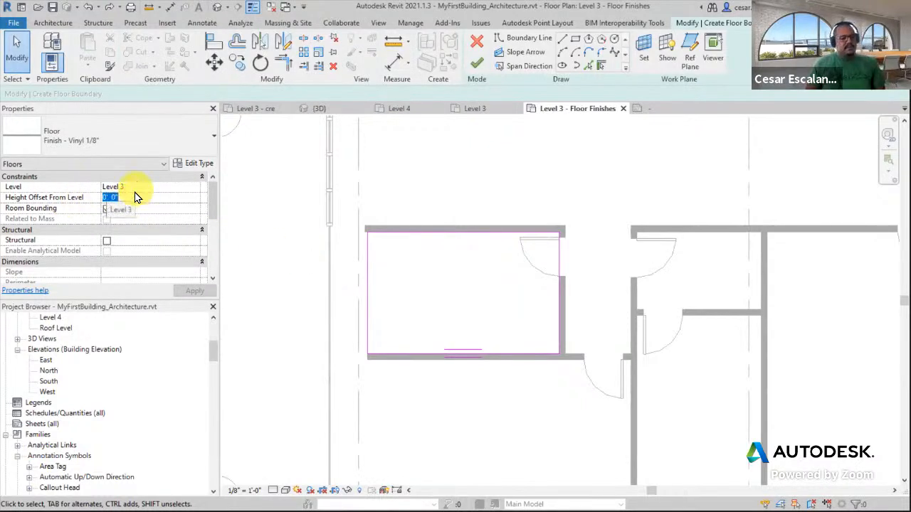
{"action": "type", "text": "18"}
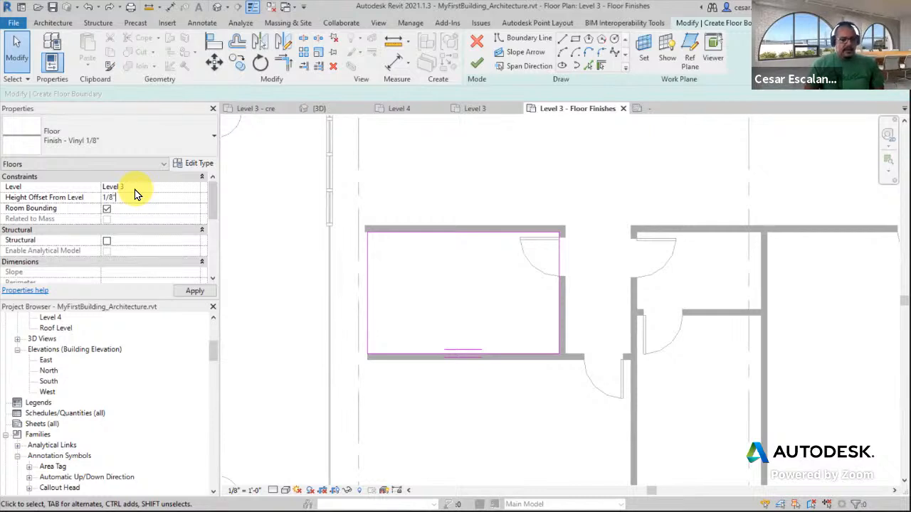
{"action": "left_click", "coordinate": [195, 292]}
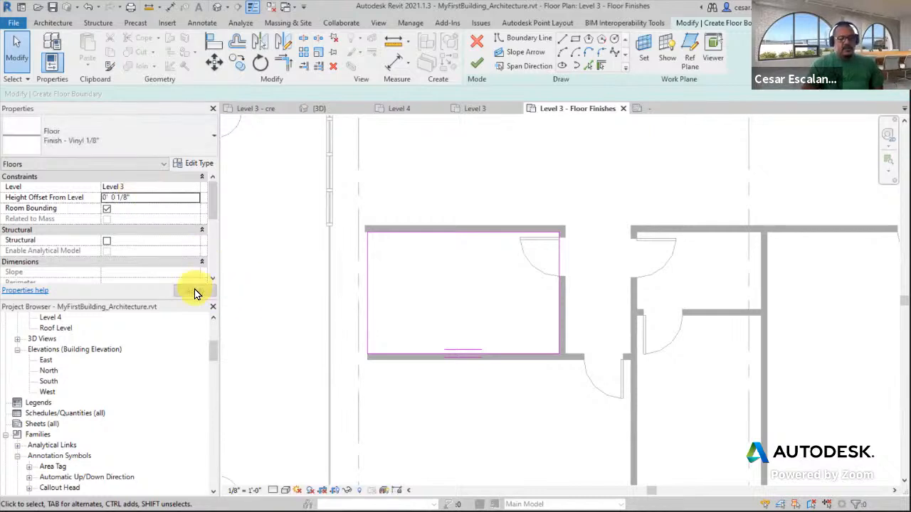
{"action": "left_click", "coordinate": [476, 64]}
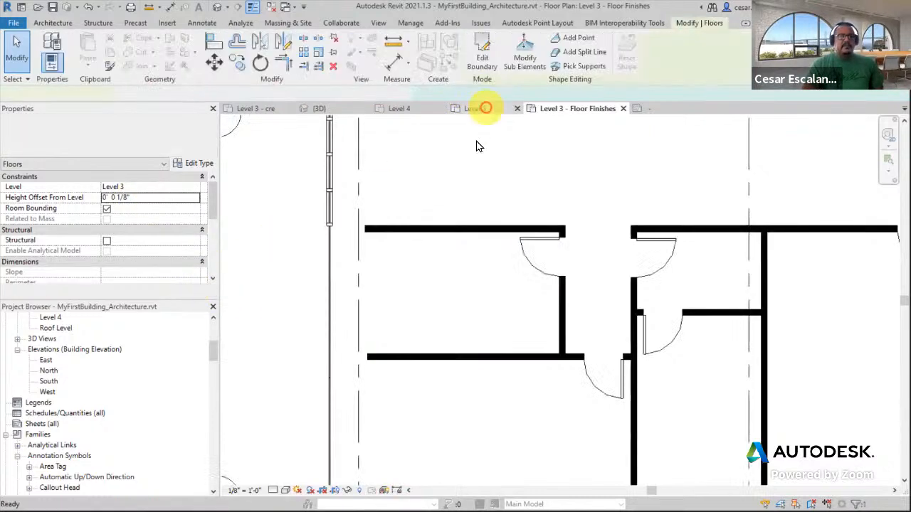
Turn on Floors visibility in the Level 3 - Floor Finishes view's visibility/graphics overrides
{"action": "left_click", "coordinate": [260, 270]}
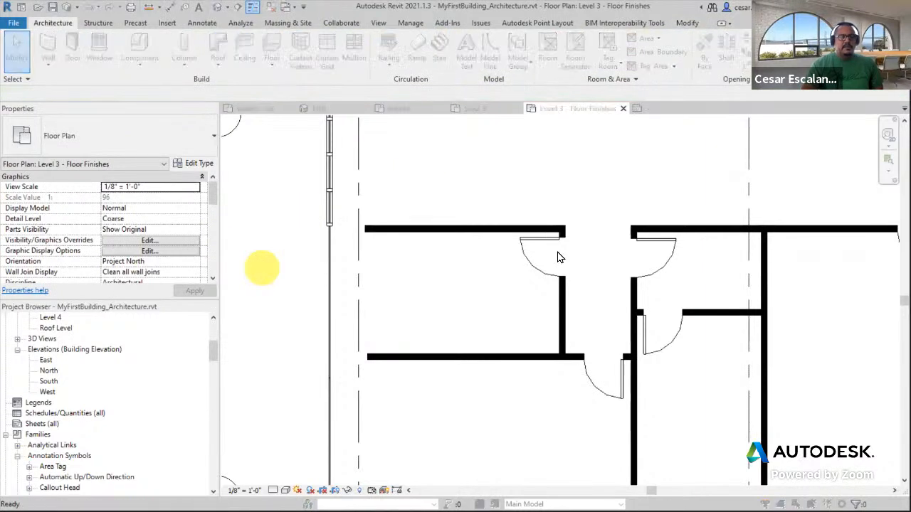
{"action": "left_click", "coordinate": [495, 190]}
{"action": "key", "text": "v"}
{"action": "key", "text": "v"}
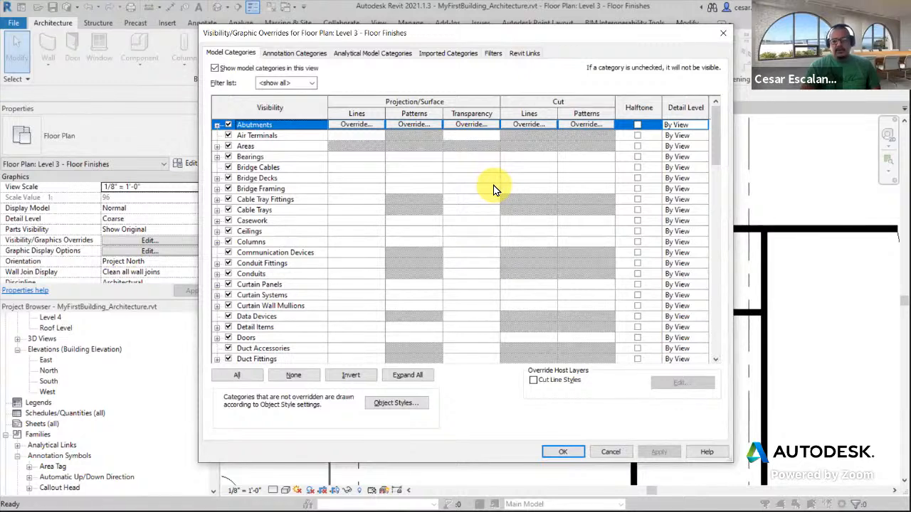
{"action": "key", "text": "f"}
{"action": "scroll", "coordinate": [441, 228], "scroll_direction": "down", "scroll_amount": 2}
{"action": "left_click", "coordinate": [229, 326]}
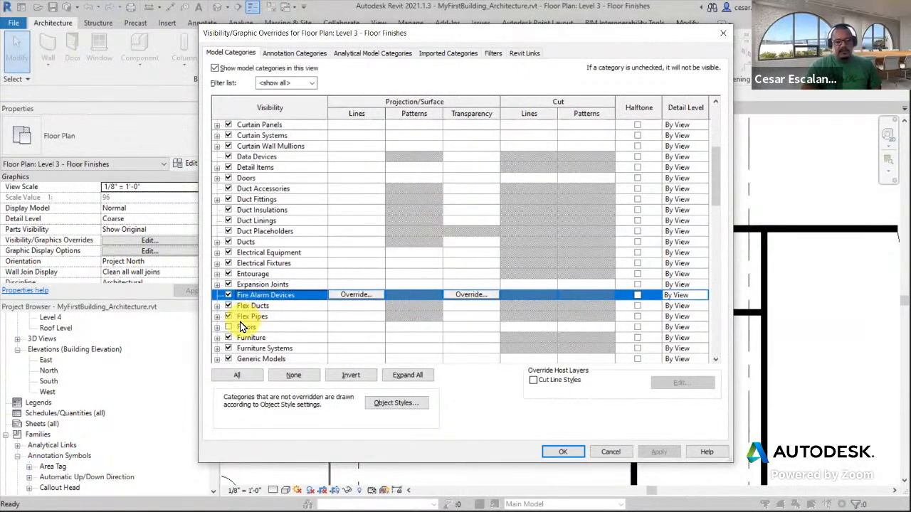
{"action": "left_click", "coordinate": [228, 326]}
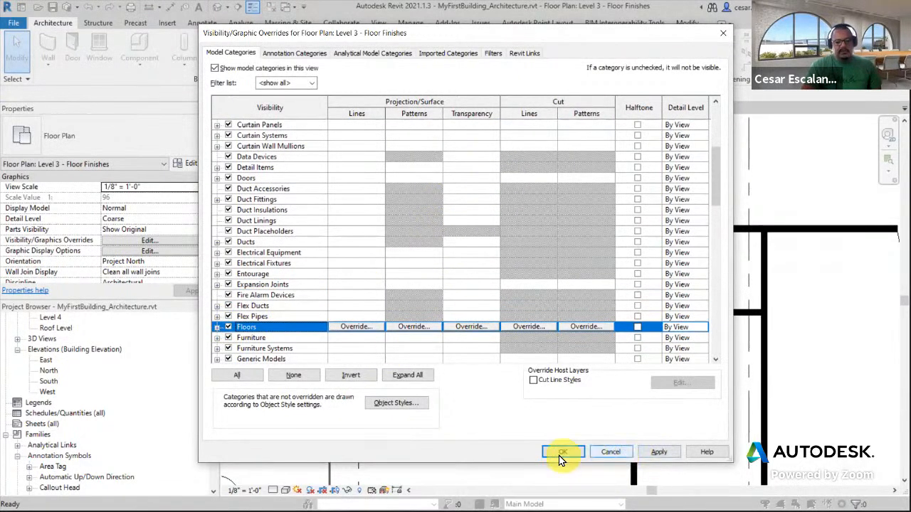
{"action": "left_click", "coordinate": [562, 453]}
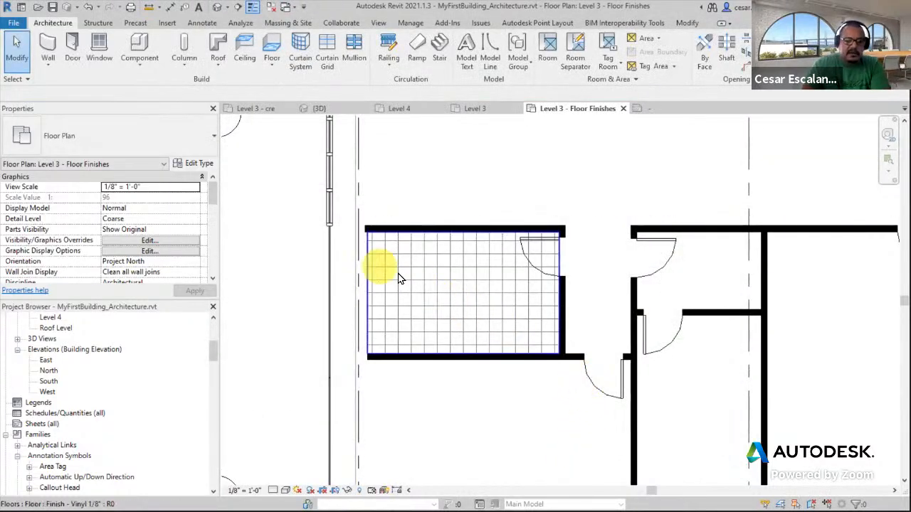
Select the vinyl floor, then orient the 3D view to the Level 3 - Floor Finishes plan to examine it
{"action": "left_click", "coordinate": [381, 268]}
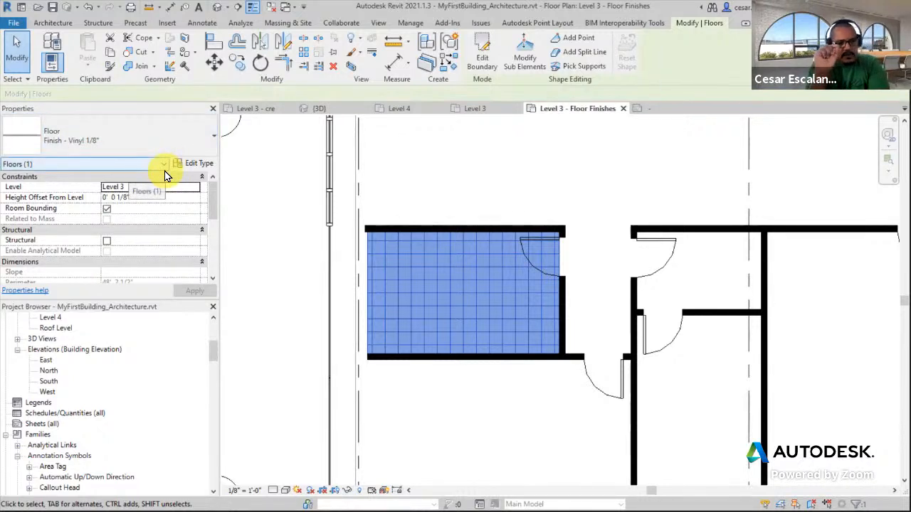
{"action": "left_click", "coordinate": [156, 203]}
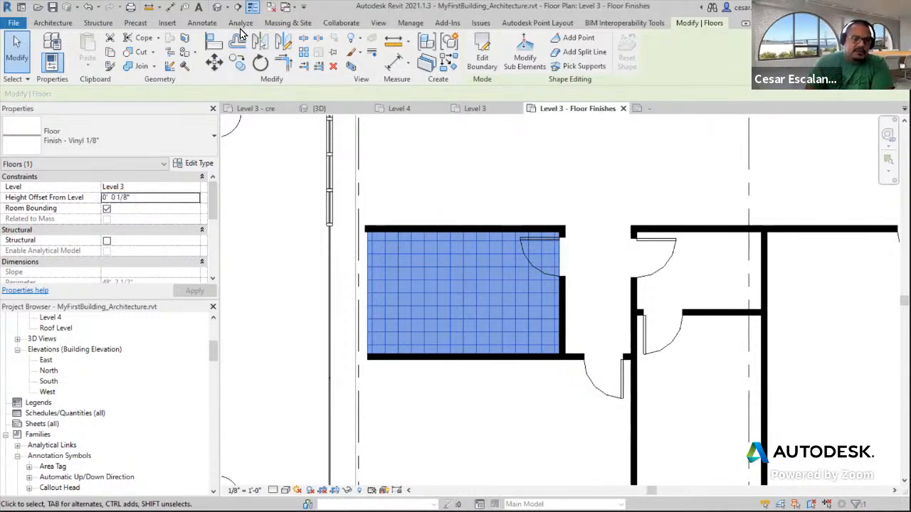
{"action": "left_click", "coordinate": [219, 9]}
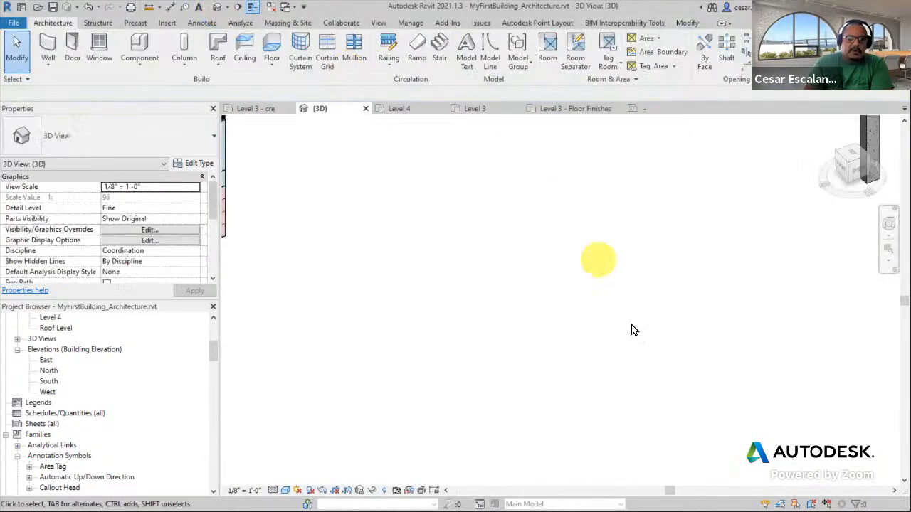
{"action": "middle_click_drag", "start_coordinate": [648, 317], "coordinate": [523, 425]}
{"action": "scroll", "coordinate": [569, 380], "scroll_direction": "down", "scroll_amount": 3}
{"action": "middle_click_drag", "start_coordinate": [565, 361], "coordinate": [456, 439]}
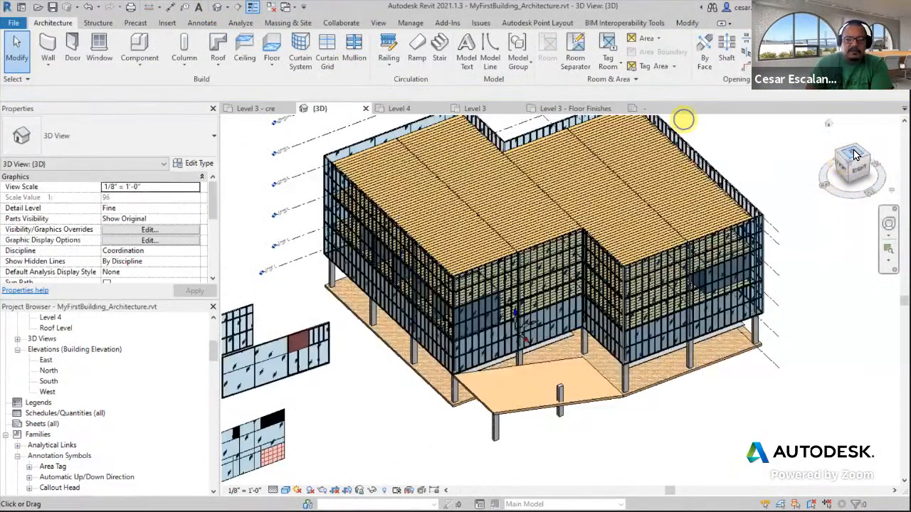
{"action": "right_click", "coordinate": [853, 149]}
{"action": "mouse_move", "coordinate": [800, 296]}
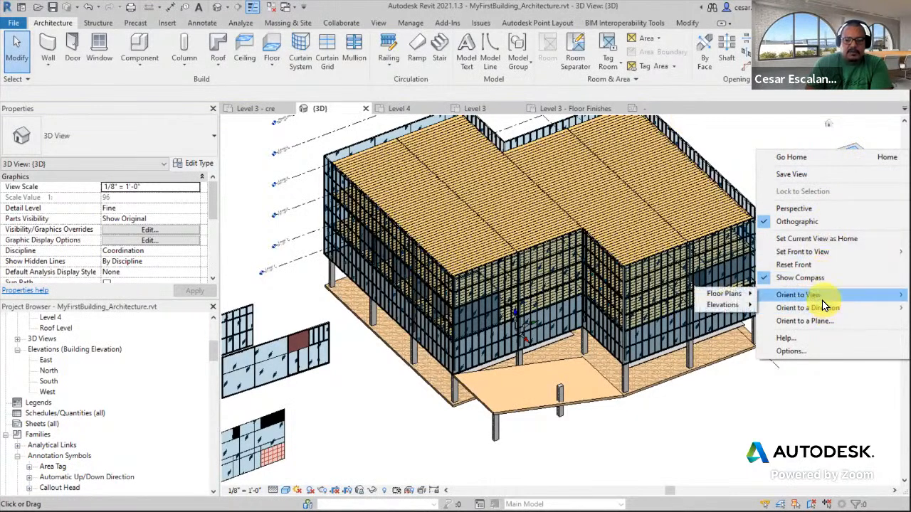
{"action": "mouse_move", "coordinate": [748, 300]}
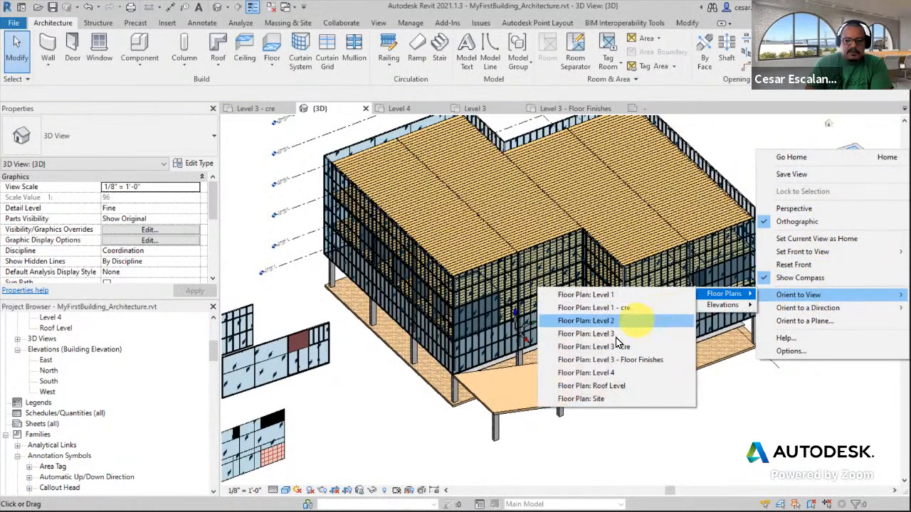
{"action": "left_click", "coordinate": [625, 367]}
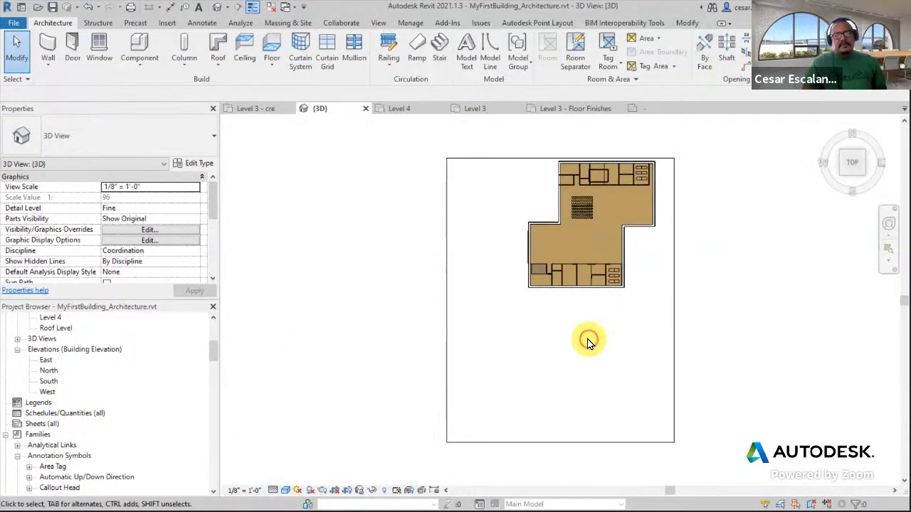
{"action": "middle_click_drag", "start_coordinate": [575, 316], "coordinate": [539, 297], "text": "shift"}
{"action": "scroll", "coordinate": [507, 372], "scroll_direction": "up", "scroll_amount": 6}
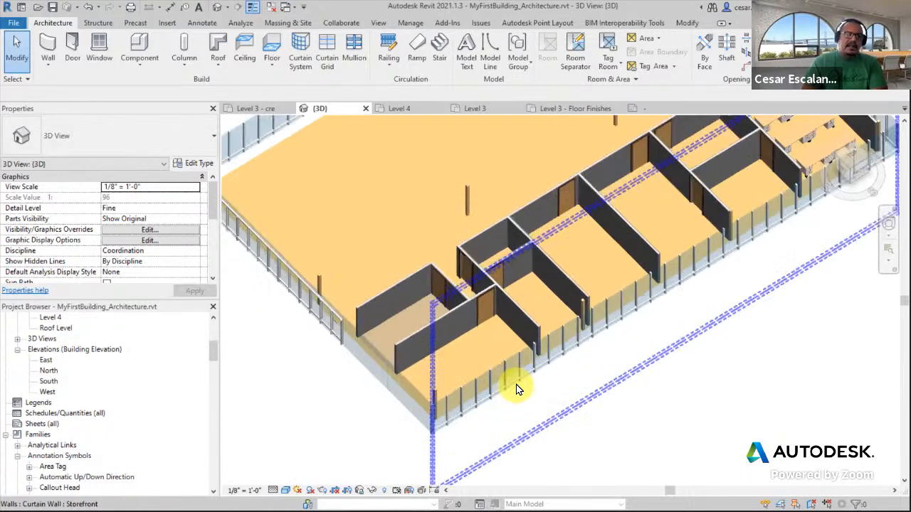
{"action": "scroll", "coordinate": [824, 236], "scroll_direction": "down", "scroll_amount": 3}
{"action": "scroll", "coordinate": [886, 293], "scroll_direction": "up", "scroll_amount": 2}
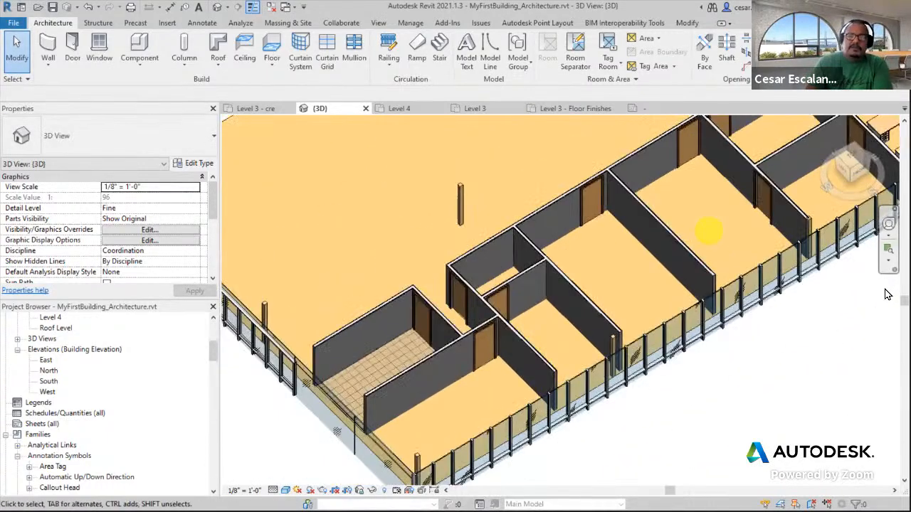
{"action": "scroll", "coordinate": [417, 359], "scroll_direction": "up", "scroll_amount": 5}
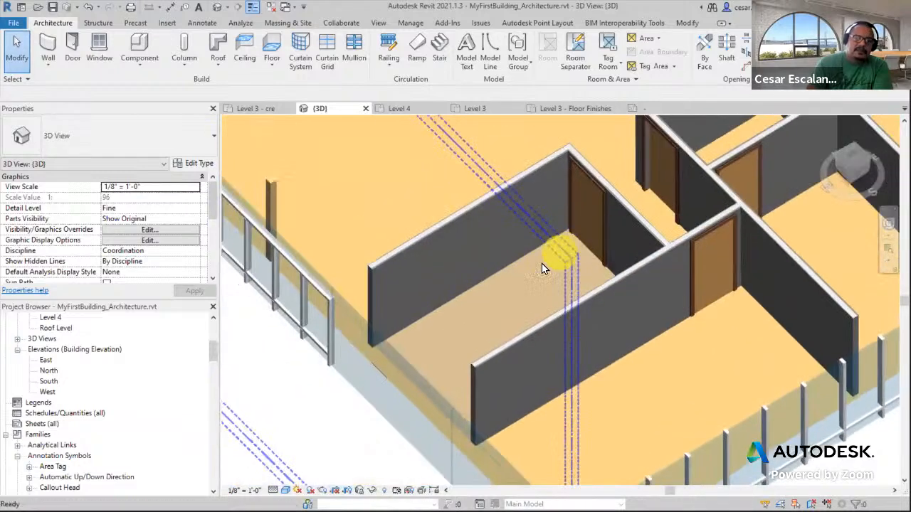
Select the vinyl floor in 3D and examine it within the room from several angles
{"action": "left_click", "coordinate": [499, 284]}
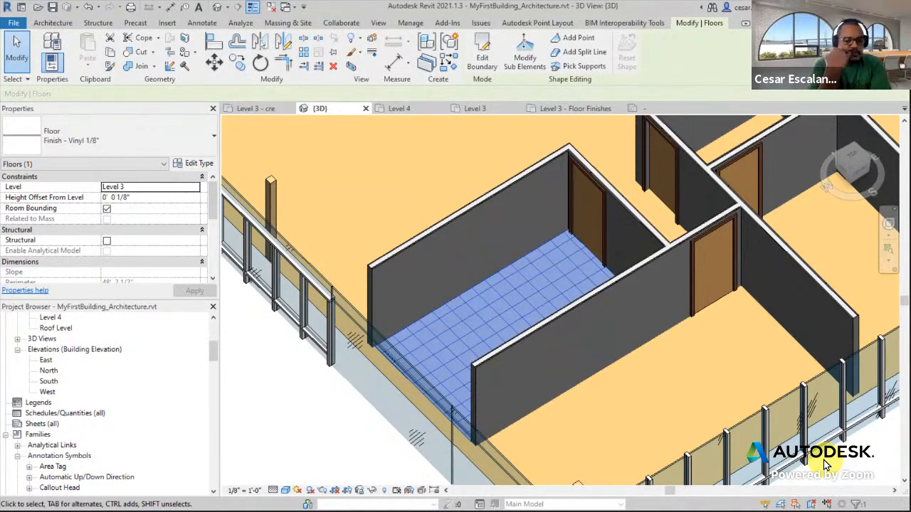
{"action": "scroll", "coordinate": [691, 217], "scroll_direction": "down", "scroll_amount": 10}
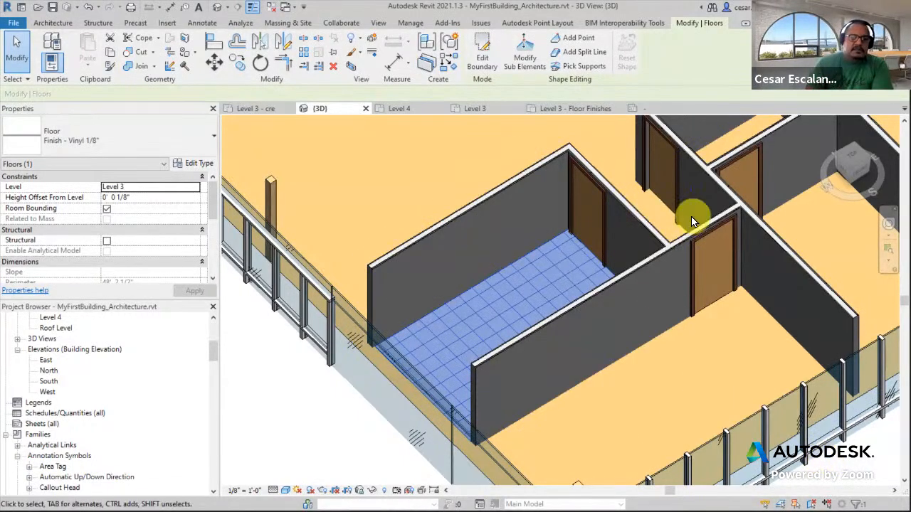
{"action": "middle_click_drag", "start_coordinate": [737, 323], "coordinate": [638, 423]}
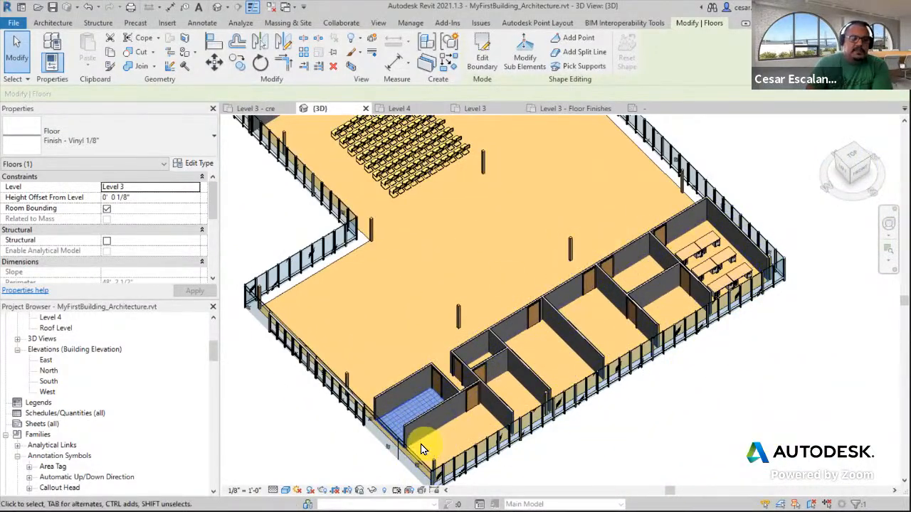
{"action": "scroll", "coordinate": [410, 434], "scroll_direction": "up", "scroll_amount": 6}
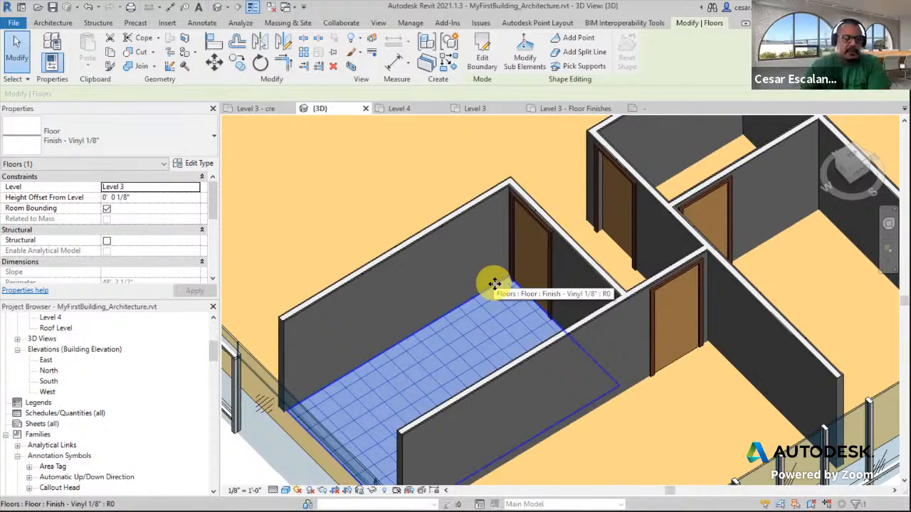
{"action": "middle_click_drag", "start_coordinate": [494, 283], "coordinate": [602, 291], "text": "shift"}
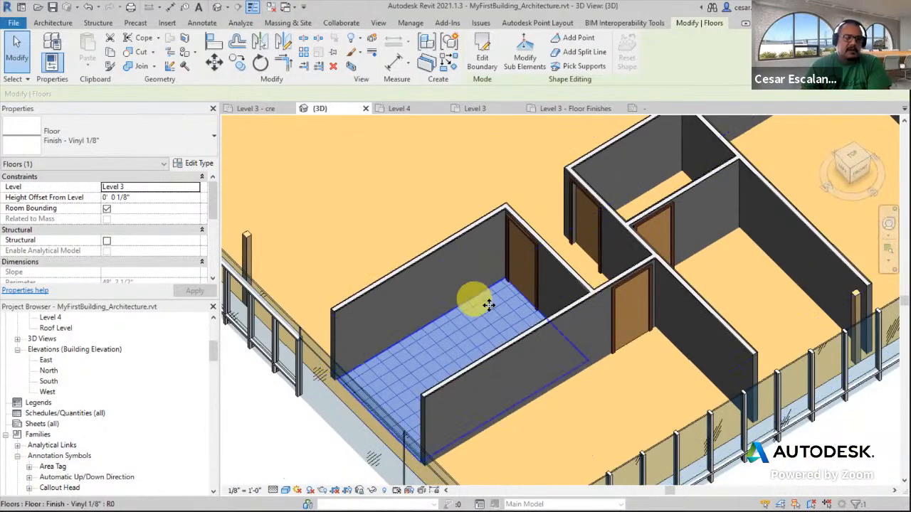
{"action": "scroll", "coordinate": [488, 305], "scroll_direction": "down", "scroll_amount": 2}
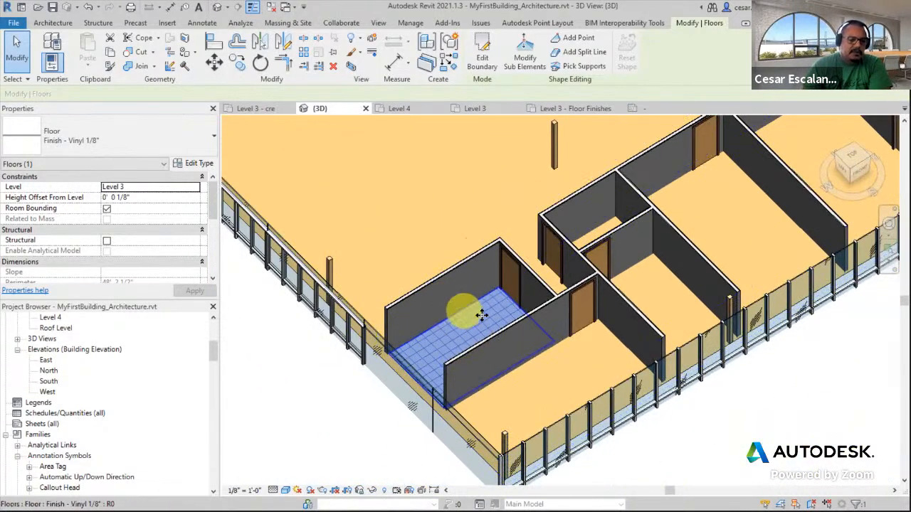
{"action": "scroll", "coordinate": [483, 310], "scroll_direction": "down", "scroll_amount": 1}
{"action": "middle_click_drag", "start_coordinate": [483, 310], "coordinate": [384, 222], "text": "shift"}
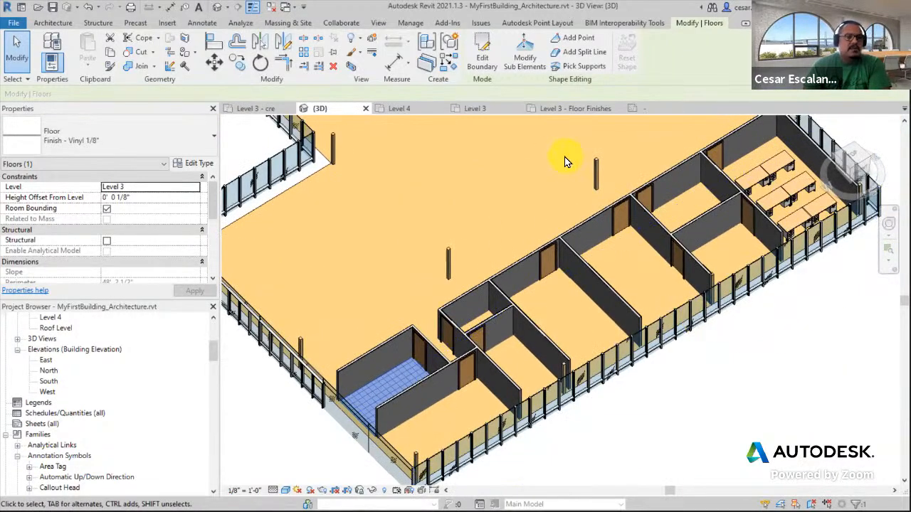
{"action": "scroll", "coordinate": [564, 162], "scroll_direction": "down", "scroll_amount": 3}
{"action": "middle_click_drag", "start_coordinate": [569, 209], "coordinate": [460, 376], "text": "shift"}
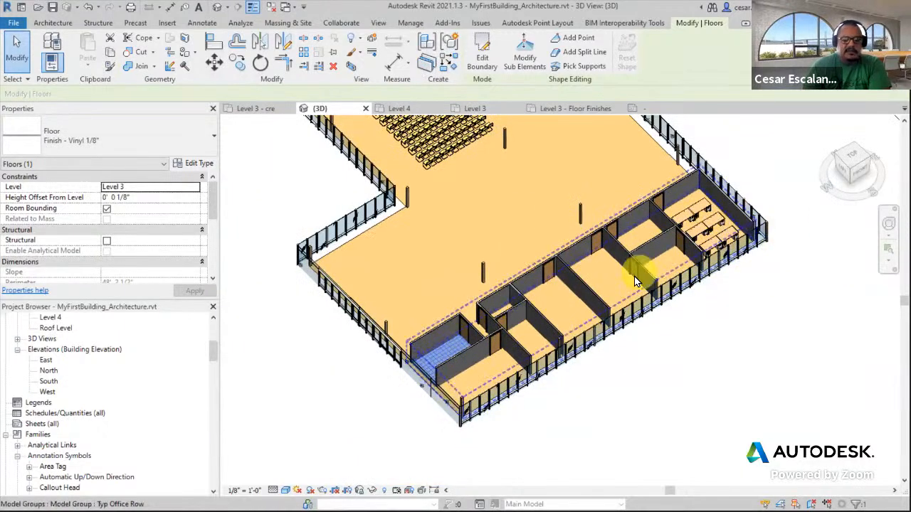
{"action": "scroll", "coordinate": [636, 281], "scroll_direction": "up", "scroll_amount": 5}
{"action": "scroll", "coordinate": [571, 309], "scroll_direction": "down", "scroll_amount": 4}
{"action": "middle_click_drag", "start_coordinate": [616, 287], "coordinate": [842, 249]}
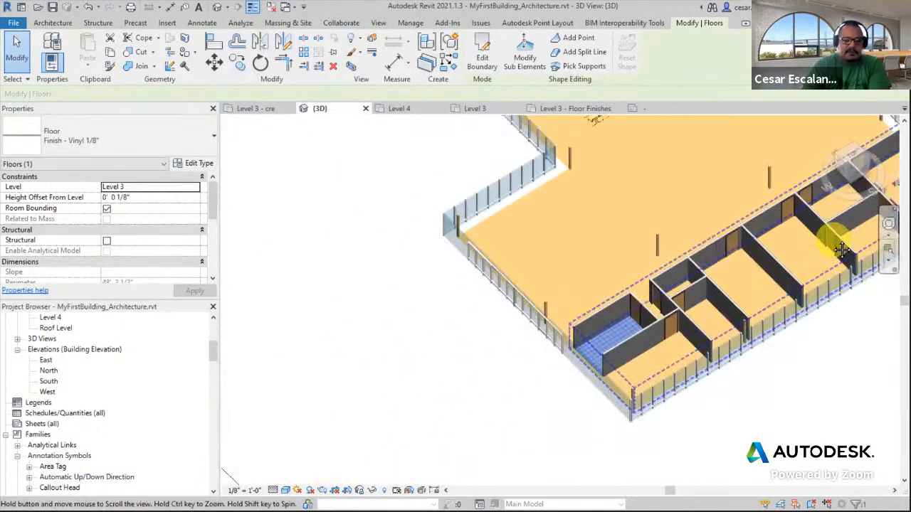
Load the Architectural Floor Tag family and tag the vinyl floor in the Level 3 - Floor Finishes plan
{"action": "left_click", "coordinate": [584, 108]}
{"action": "scroll", "coordinate": [598, 313], "scroll_direction": "up", "scroll_amount": 3}
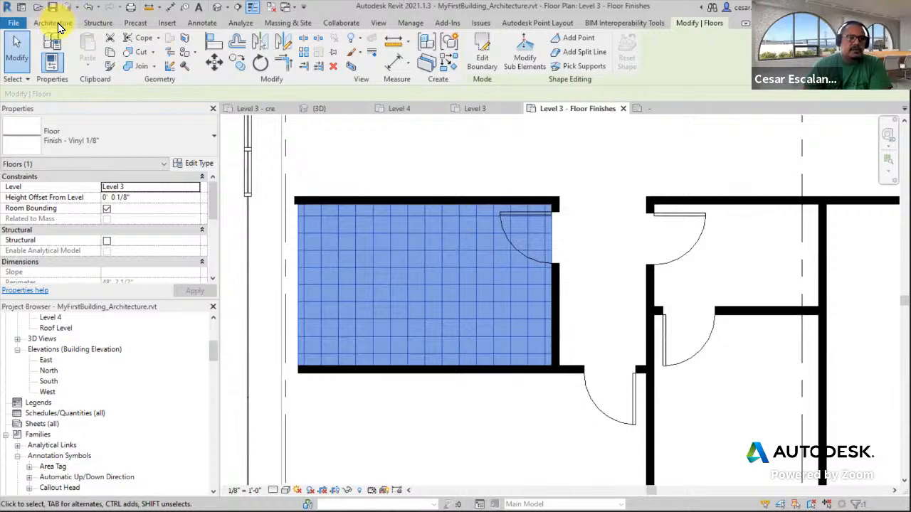
{"action": "left_click", "coordinate": [192, 24]}
{"action": "left_click", "coordinate": [461, 51]}
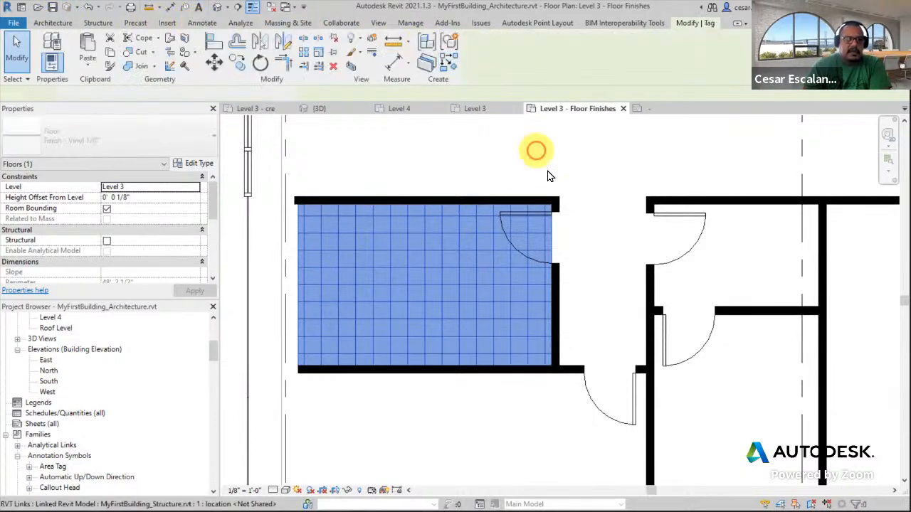
{"action": "left_click", "coordinate": [301, 238]}
{"action": "left_click", "coordinate": [482, 267]}
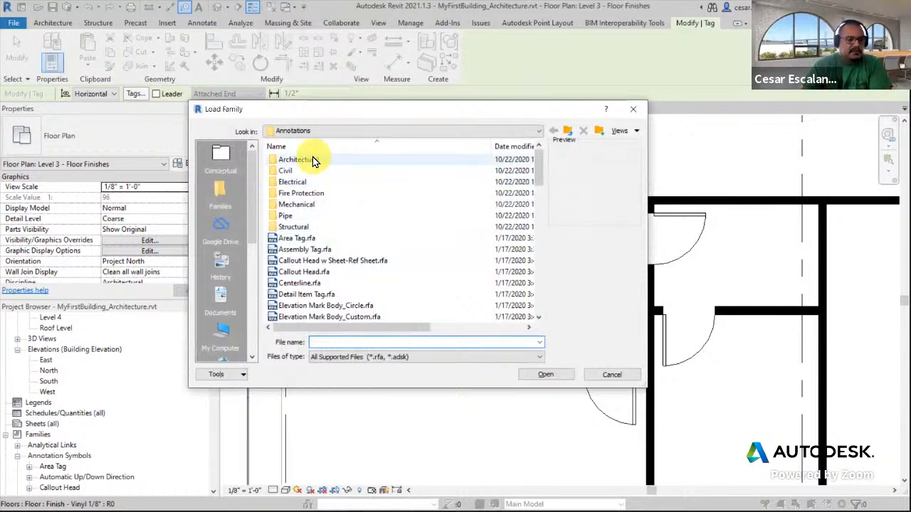
{"action": "double_click", "coordinate": [313, 161]}
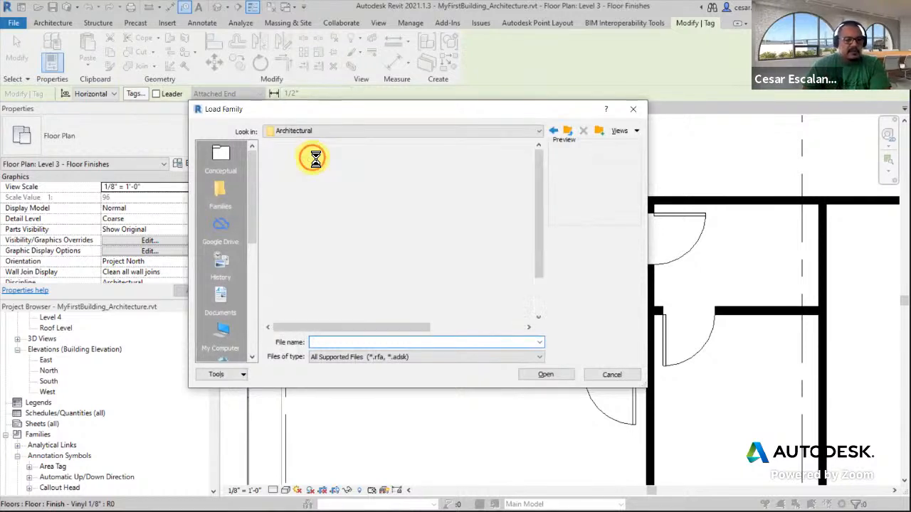
{"action": "left_click", "coordinate": [298, 216]}
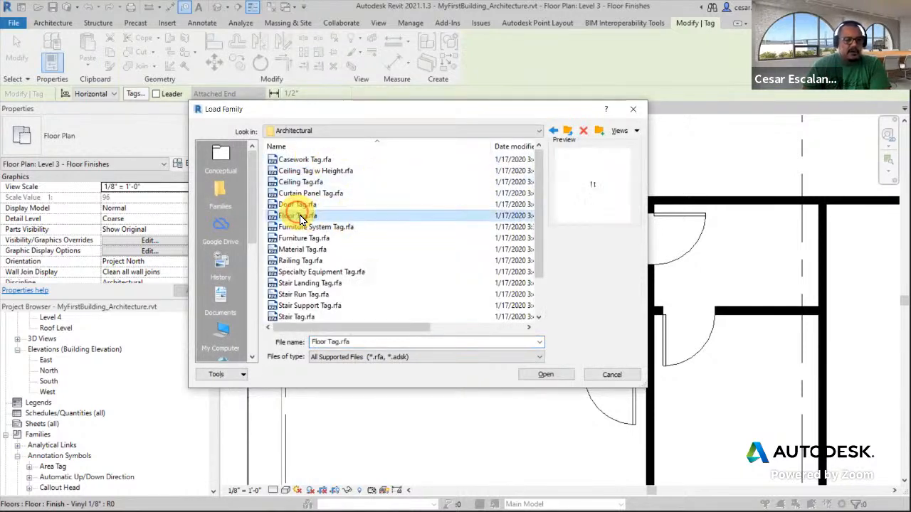
{"action": "left_click", "coordinate": [549, 376]}
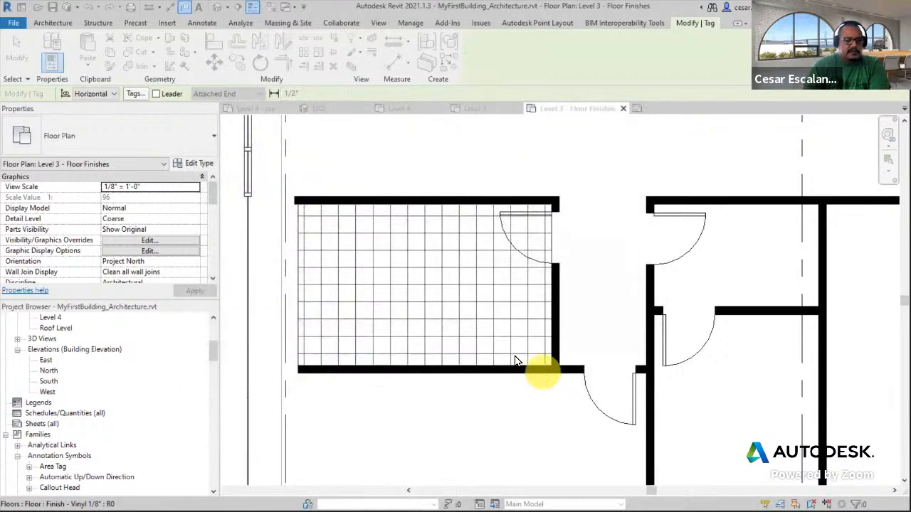
{"action": "left_click", "coordinate": [321, 271]}
{"action": "left_click", "coordinate": [51, 63]}
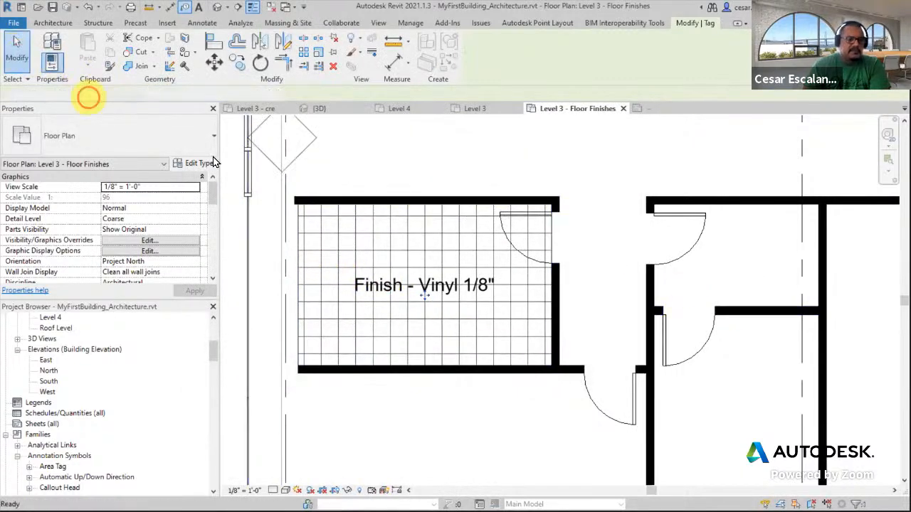
Select the floor tag and examine its type properties without changing them
{"action": "left_click", "coordinate": [409, 286]}
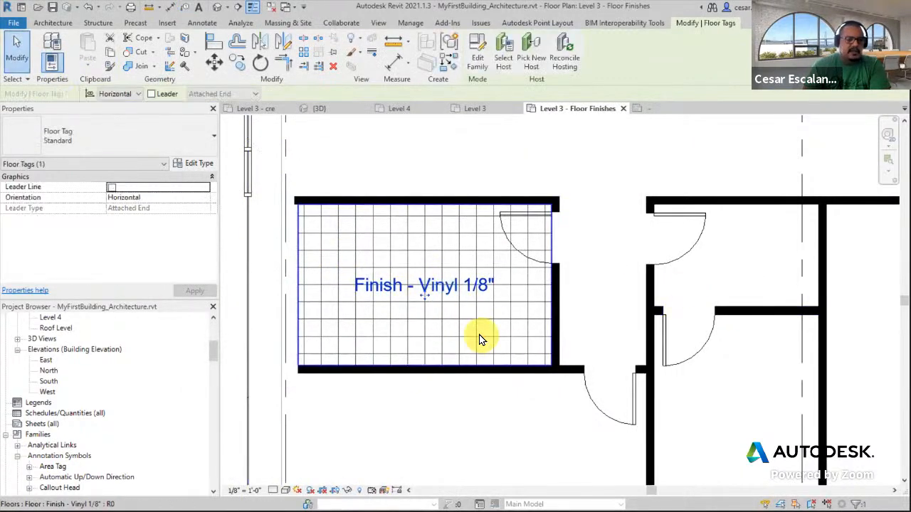
{"action": "left_click", "coordinate": [522, 349]}
{"action": "double_click", "coordinate": [467, 294]}
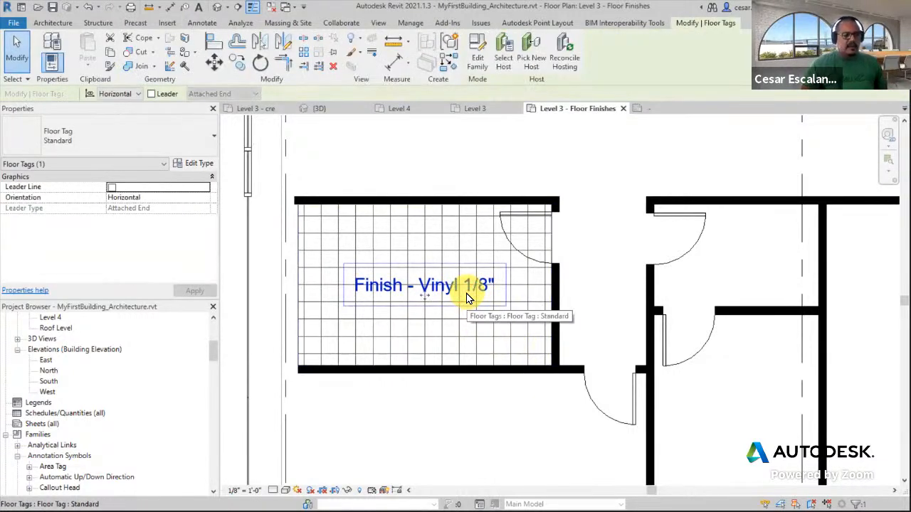
{"action": "left_click", "coordinate": [197, 166]}
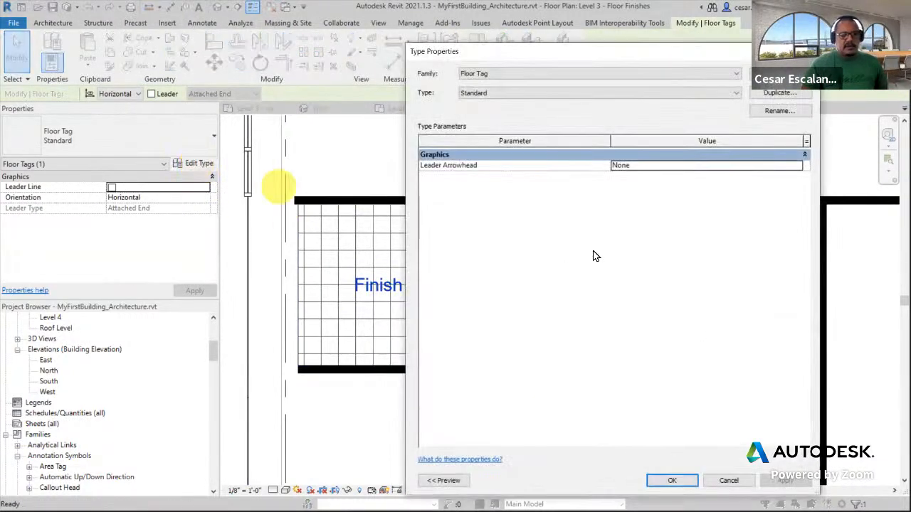
{"action": "left_click", "coordinate": [733, 483]}
{"action": "left_click", "coordinate": [465, 338]}
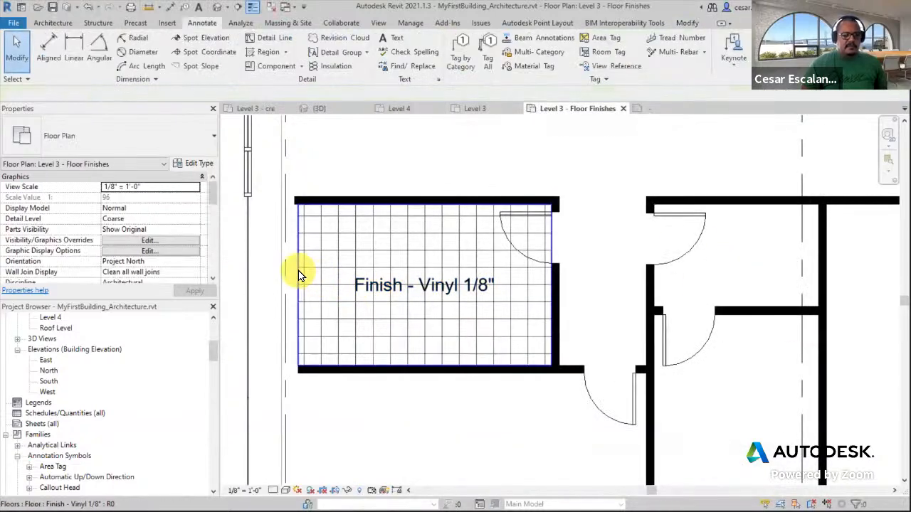
{"action": "left_click", "coordinate": [299, 270]}
{"action": "key", "text": "Escape"}
{"action": "left_click", "coordinate": [418, 292]}
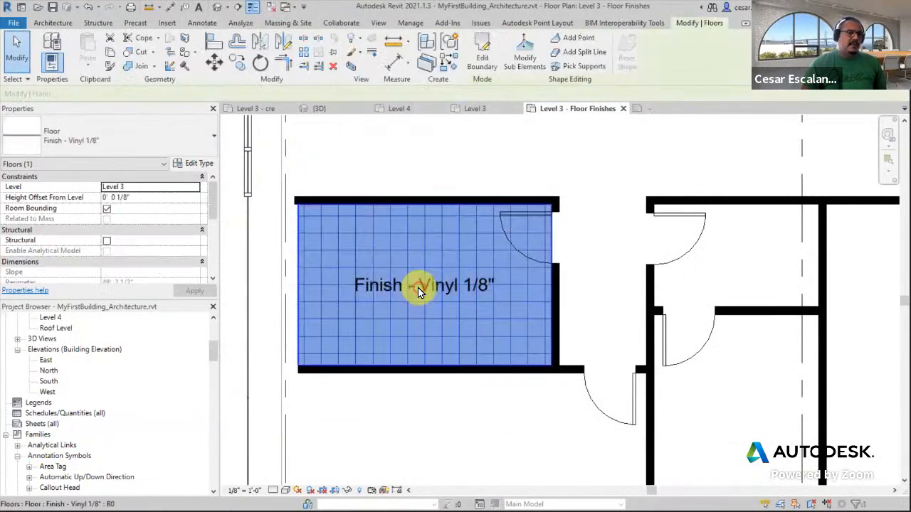
{"action": "key", "text": "Escape"}
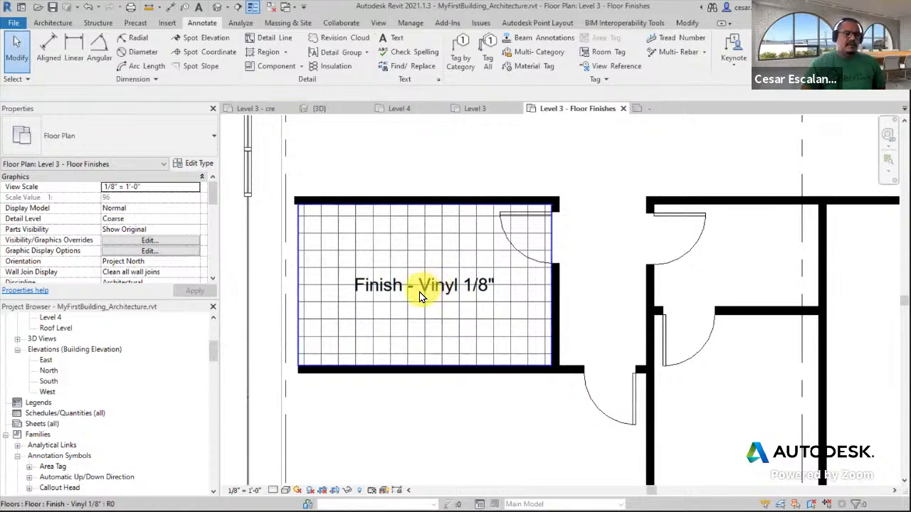
Edit the floor tag family, set its label to show the Mark parameter, and load it back into the project
{"action": "left_click", "coordinate": [419, 295]}
{"action": "left_click", "coordinate": [477, 52]}
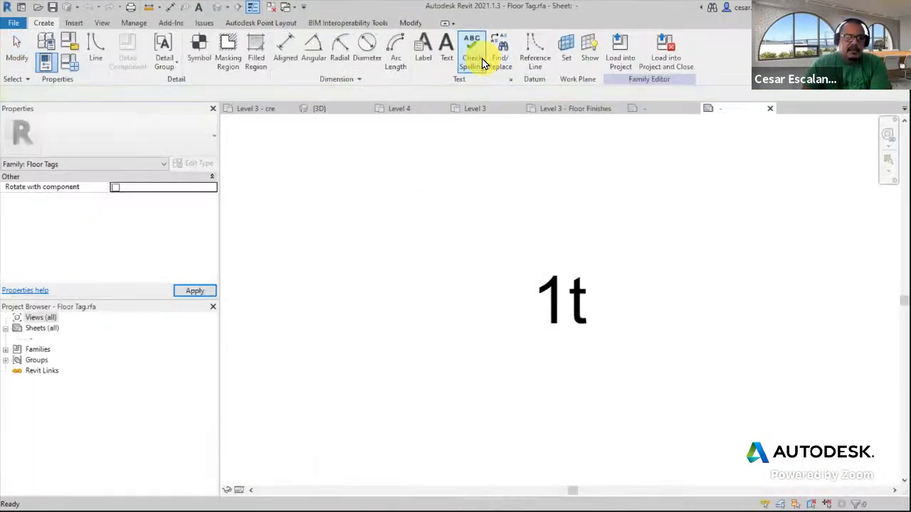
{"action": "left_click", "coordinate": [548, 285]}
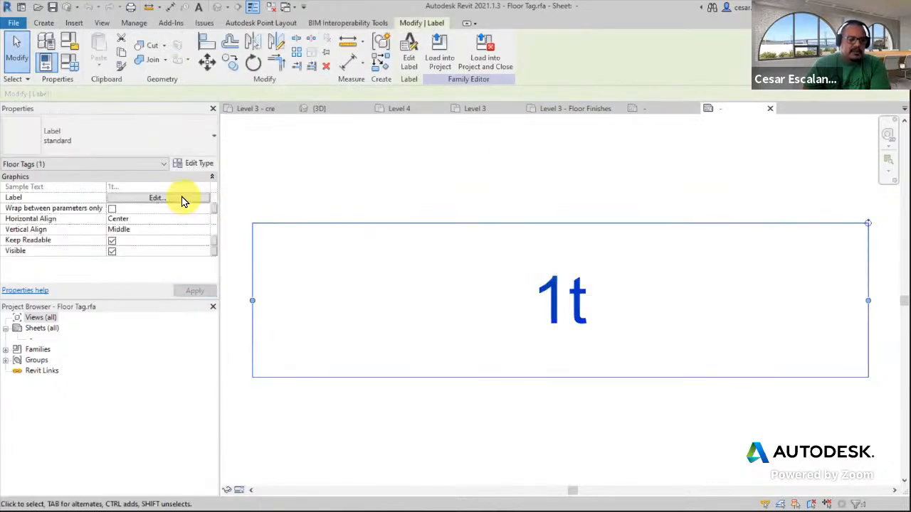
{"action": "left_click", "coordinate": [179, 197]}
{"action": "left_click", "coordinate": [215, 122]}
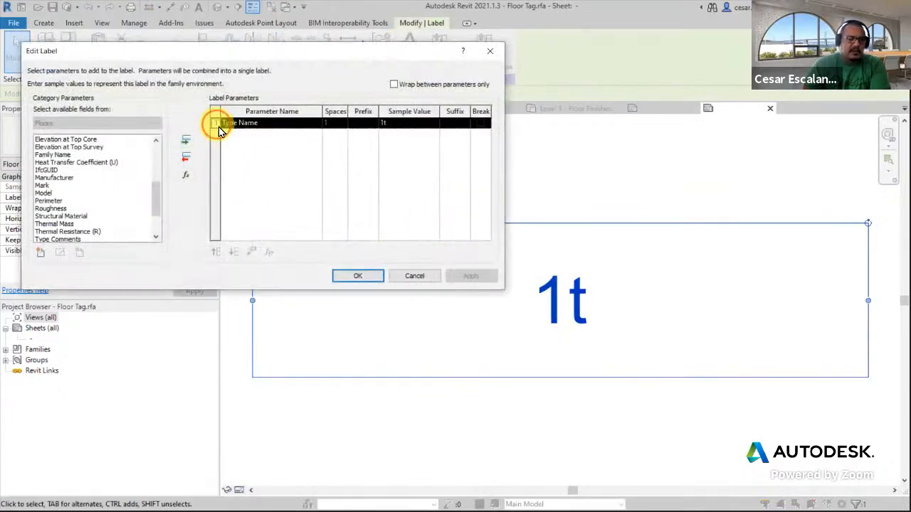
{"action": "left_click", "coordinate": [187, 159]}
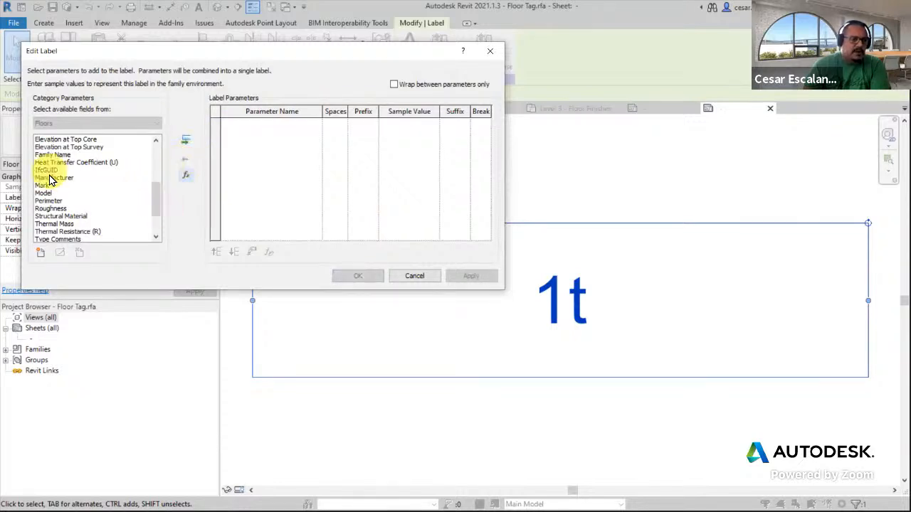
{"action": "left_click", "coordinate": [42, 186]}
{"action": "left_click", "coordinate": [185, 139]}
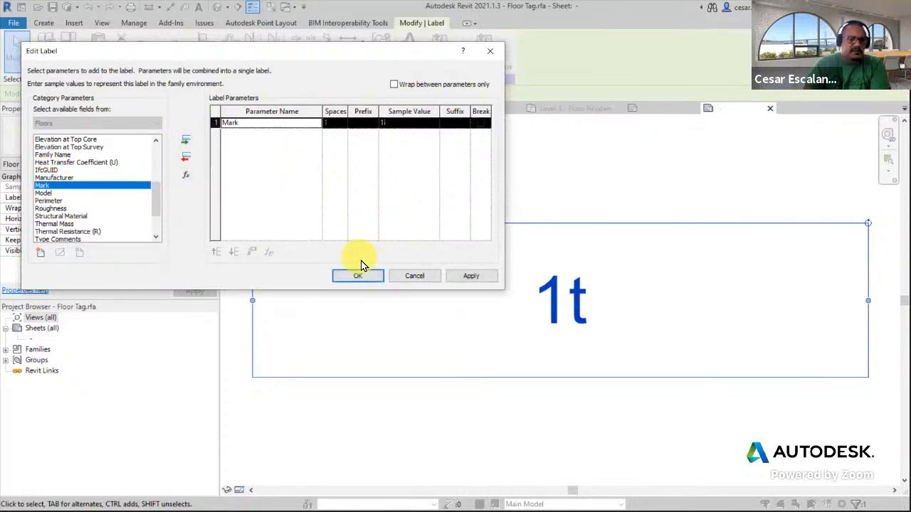
{"action": "left_click", "coordinate": [359, 274]}
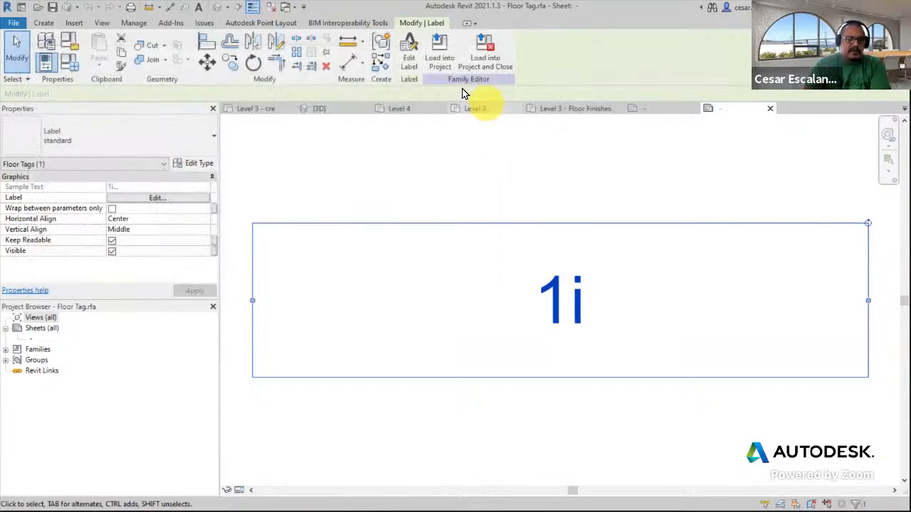
{"action": "left_click", "coordinate": [441, 63]}
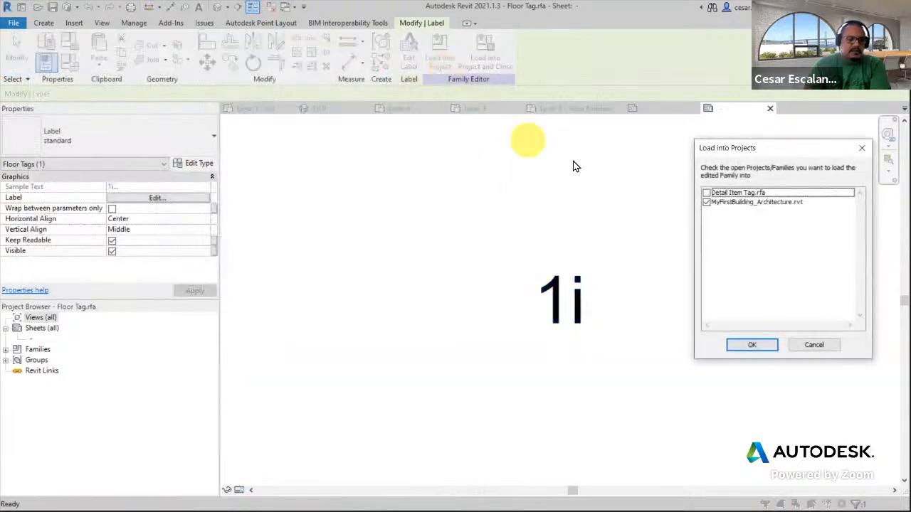
{"action": "left_click", "coordinate": [756, 344]}
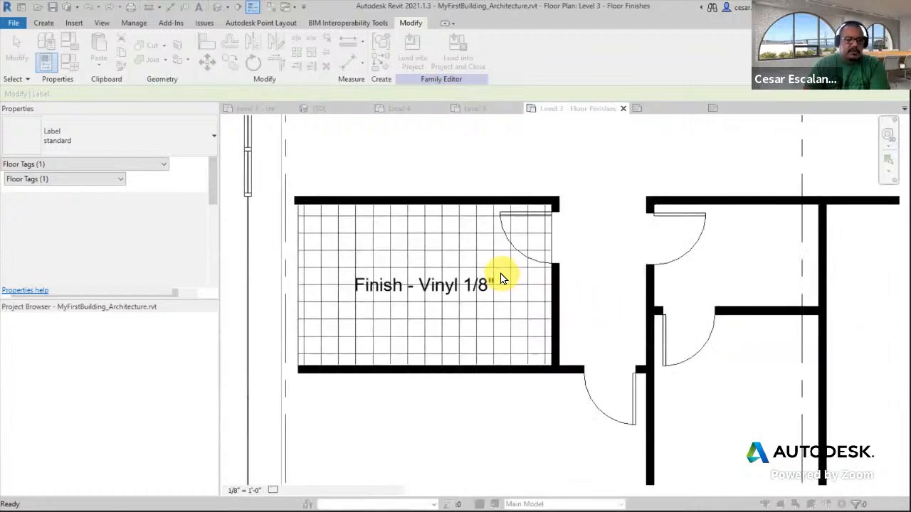
Set the vinyl floor's Mark to VN-3 so the tag displays it
{"action": "left_click", "coordinate": [435, 261]}
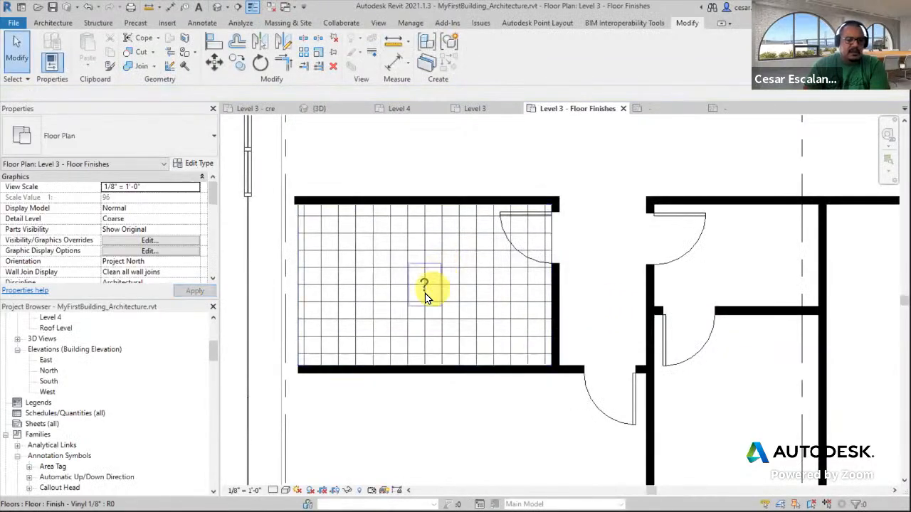
{"action": "left_click", "coordinate": [298, 285]}
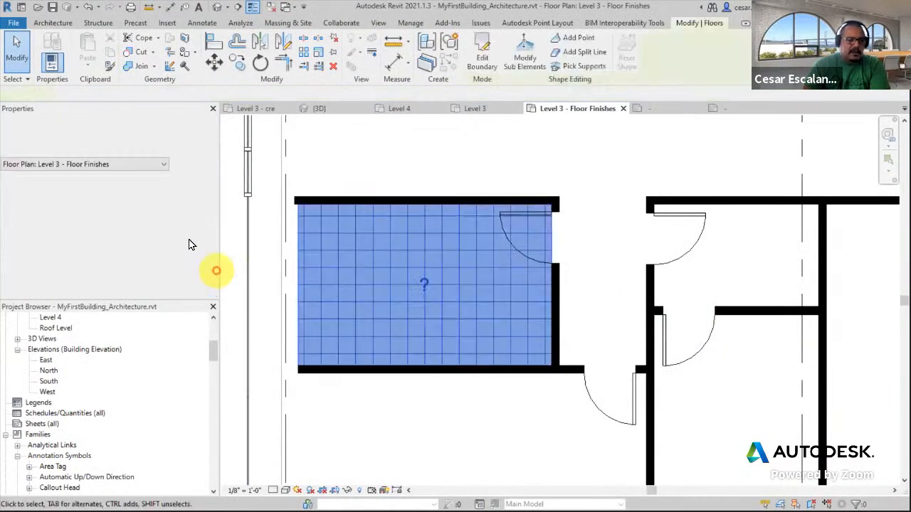
{"action": "left_click_drag", "start_coordinate": [211, 201], "coordinate": [206, 256]}
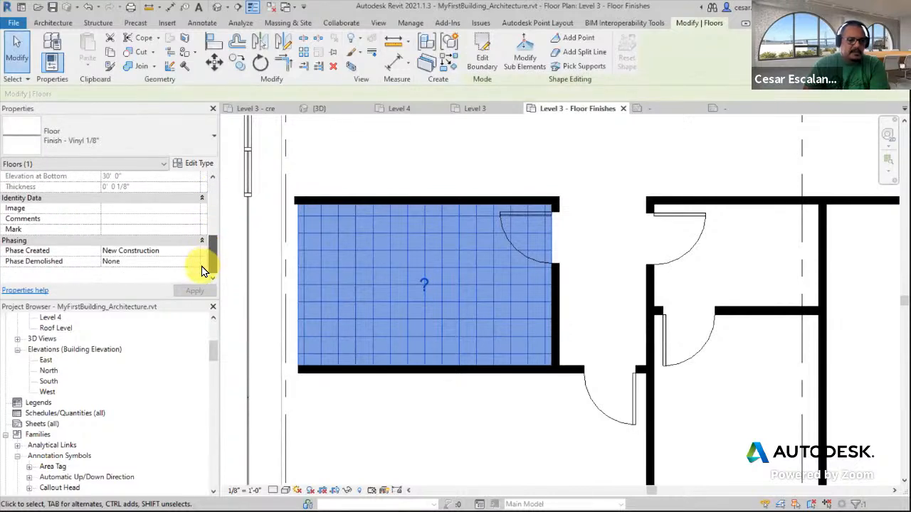
{"action": "left_click", "coordinate": [156, 234]}
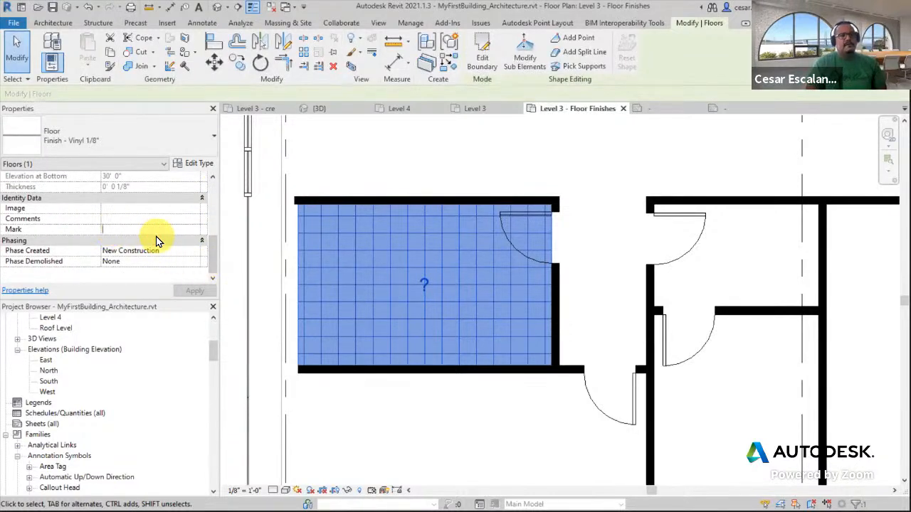
{"action": "type", "text": "VN-3"}
{"action": "left_click", "coordinate": [195, 290]}
{"action": "left_click", "coordinate": [459, 485]}
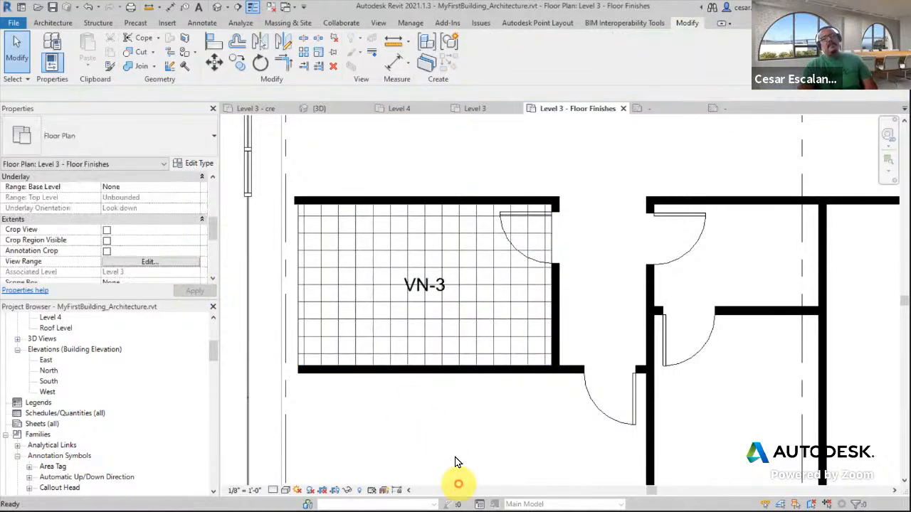
Examine the tagged floor finishes across the Level 3 - Floor Finishes plan
{"action": "scroll", "coordinate": [474, 407], "scroll_direction": "down", "scroll_amount": 5}
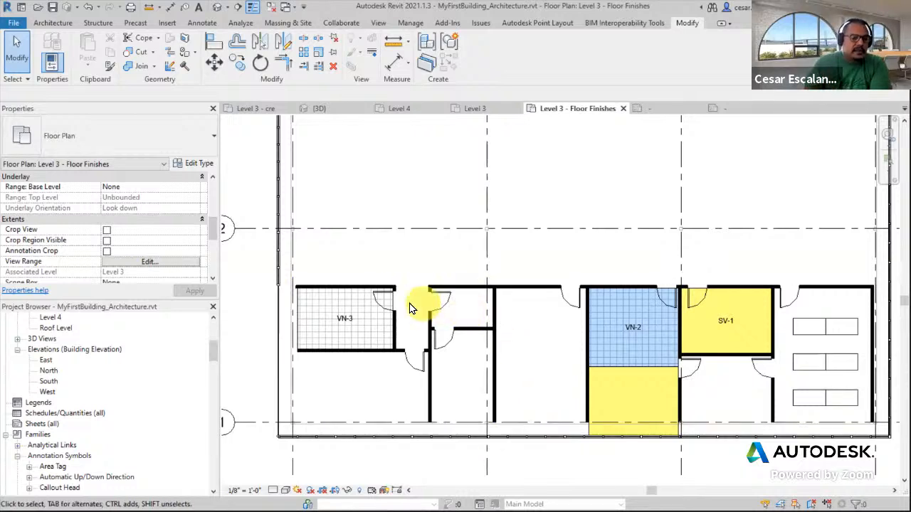
{"action": "scroll", "coordinate": [409, 306], "scroll_direction": "up", "scroll_amount": 5}
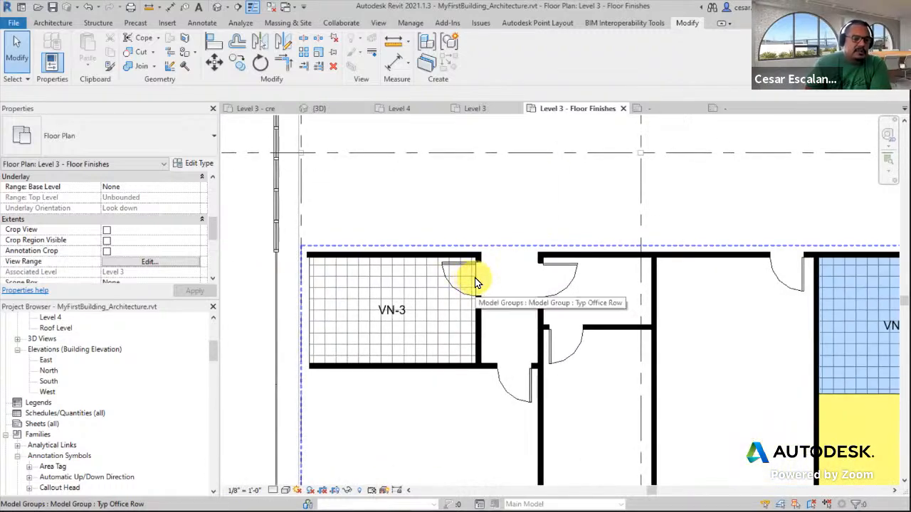
{"action": "scroll", "coordinate": [459, 263], "scroll_direction": "down", "scroll_amount": 3}
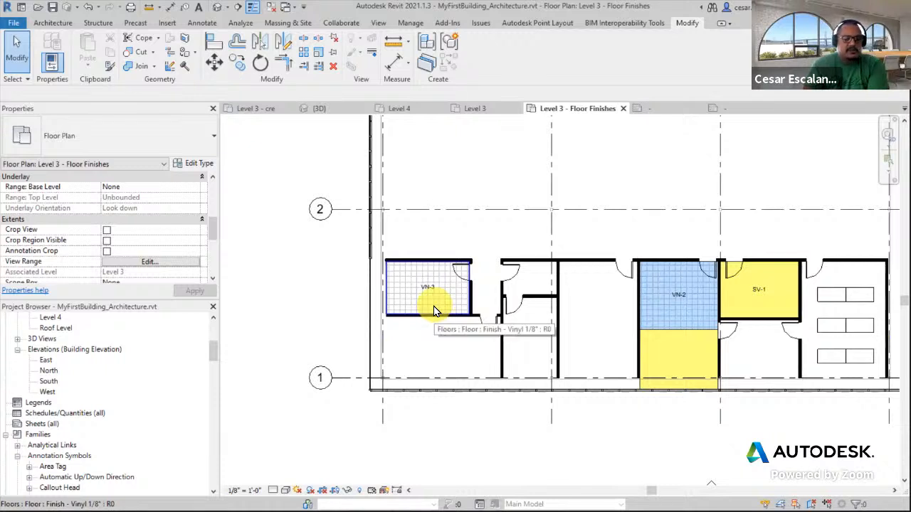
{"action": "left_click", "coordinate": [436, 311]}
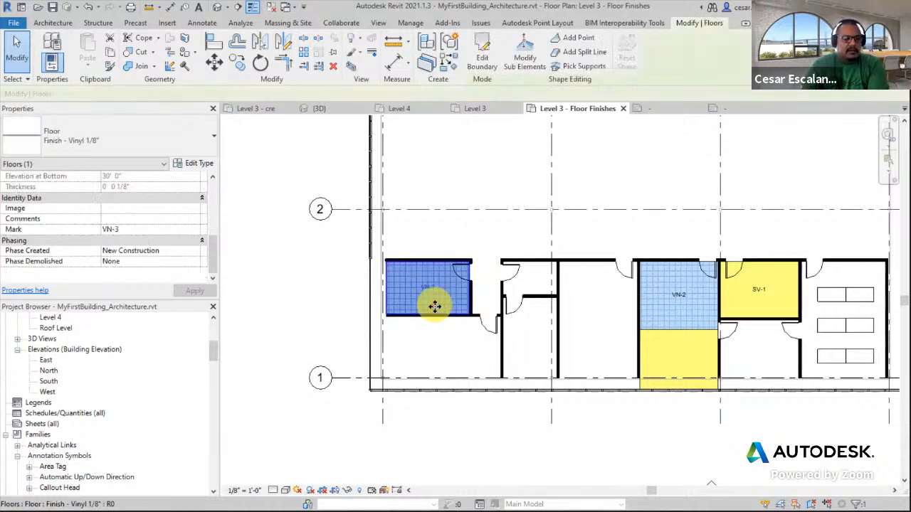
{"action": "middle_click_drag", "start_coordinate": [727, 239], "coordinate": [648, 279]}
{"action": "scroll", "coordinate": [648, 280], "scroll_direction": "down", "scroll_amount": 3}
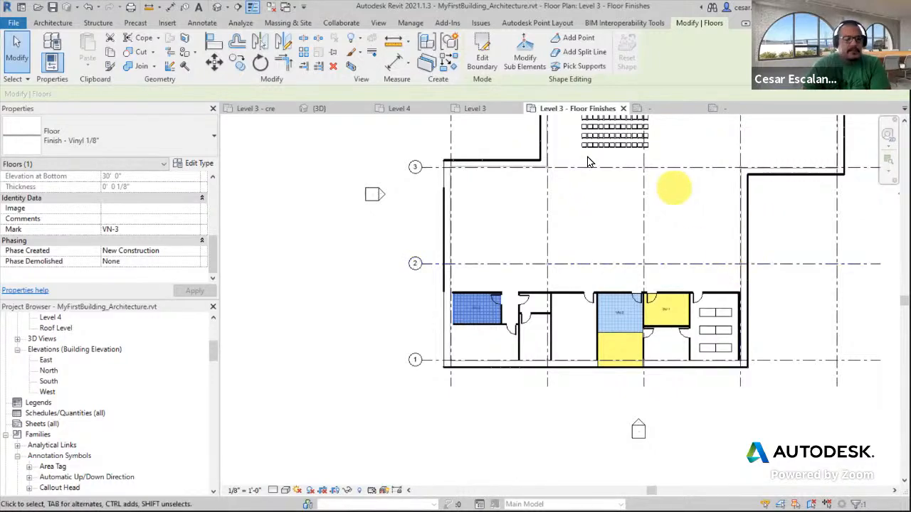
{"action": "key", "text": "Escape"}
{"action": "scroll", "coordinate": [597, 364], "scroll_direction": "up", "scroll_amount": 2}
{"action": "middle_click_drag", "start_coordinate": [632, 209], "coordinate": [596, 245]}
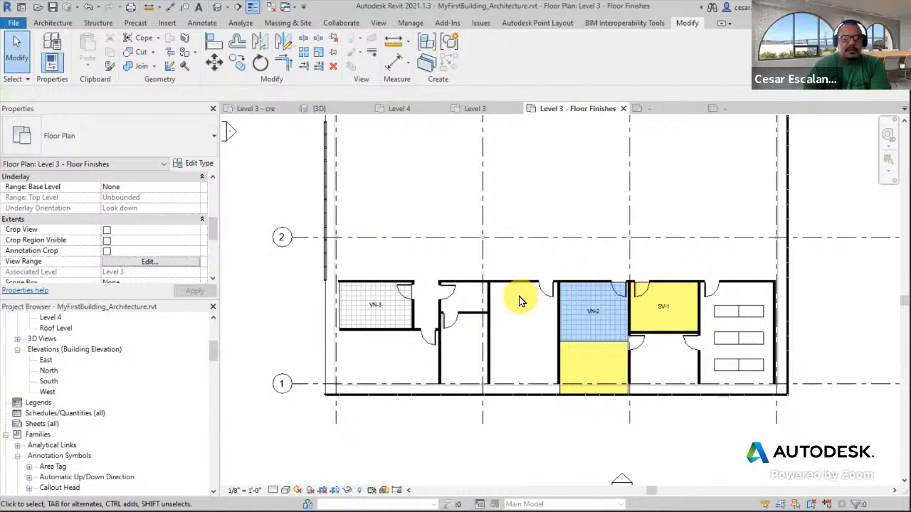
{"action": "middle_click_drag", "start_coordinate": [697, 185], "coordinate": [746, 327]}
{"action": "scroll", "coordinate": [740, 325], "scroll_direction": "down", "scroll_amount": 2}
{"action": "middle_click_drag", "start_coordinate": [763, 273], "coordinate": [709, 220]}
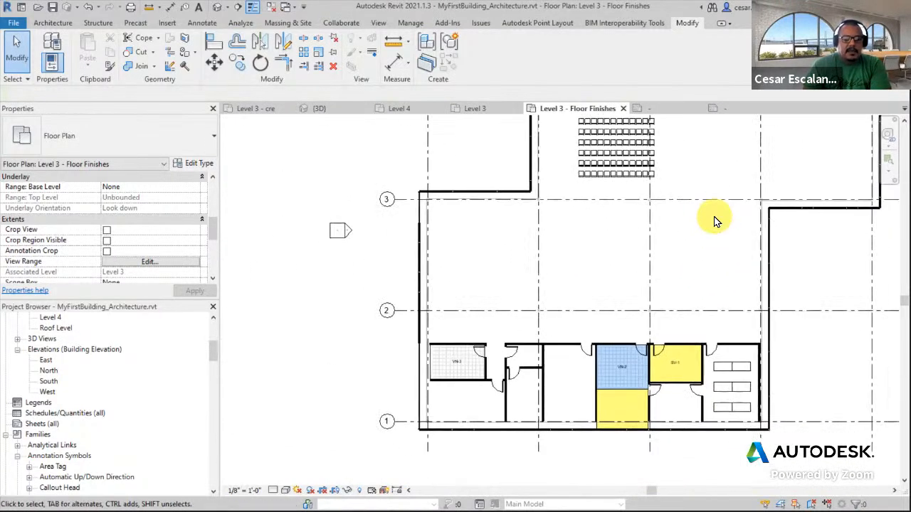
{"action": "scroll", "coordinate": [584, 385], "scroll_direction": "up", "scroll_amount": 4}
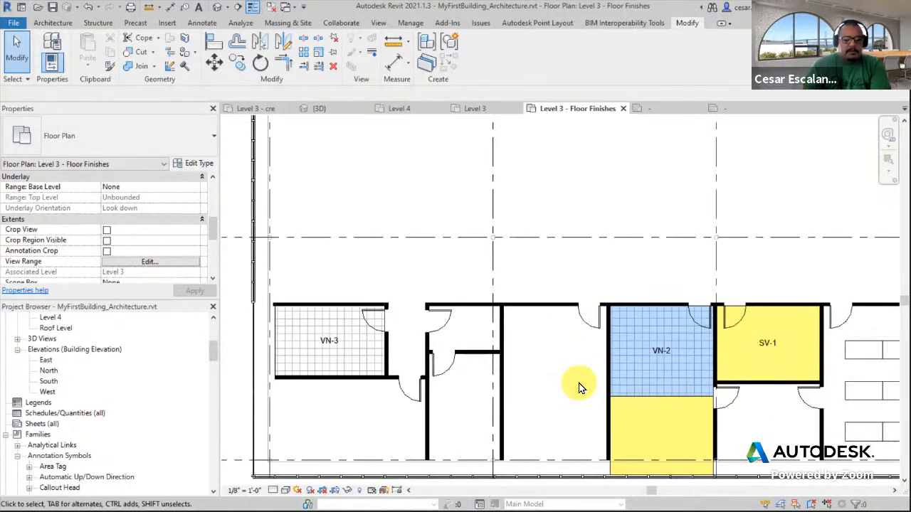
{"action": "scroll", "coordinate": [580, 388], "scroll_direction": "down", "scroll_amount": 2}
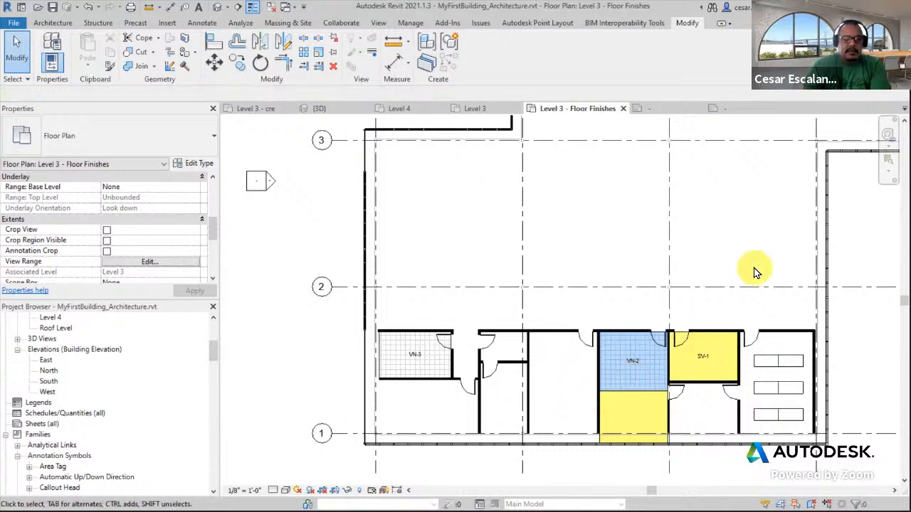
{"action": "middle_click_drag", "start_coordinate": [756, 272], "coordinate": [534, 252]}
{"action": "middle_click_drag", "start_coordinate": [335, 311], "coordinate": [519, 305]}
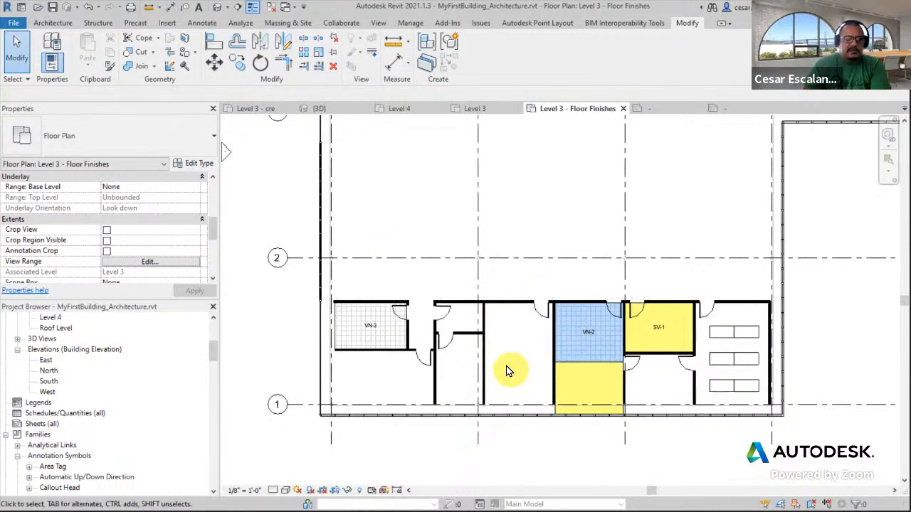
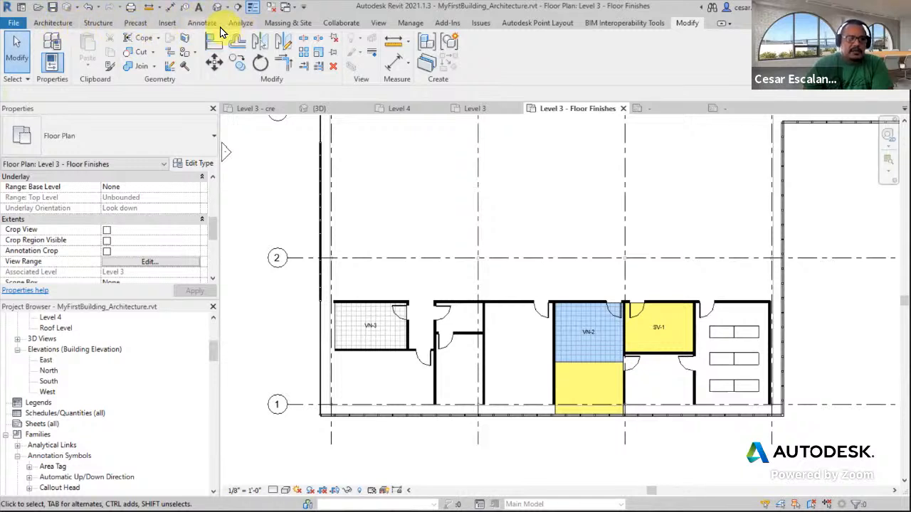
Place an interior elevation marker in the room west of the VN-2 floor finish
{"action": "left_click", "coordinate": [202, 23]}
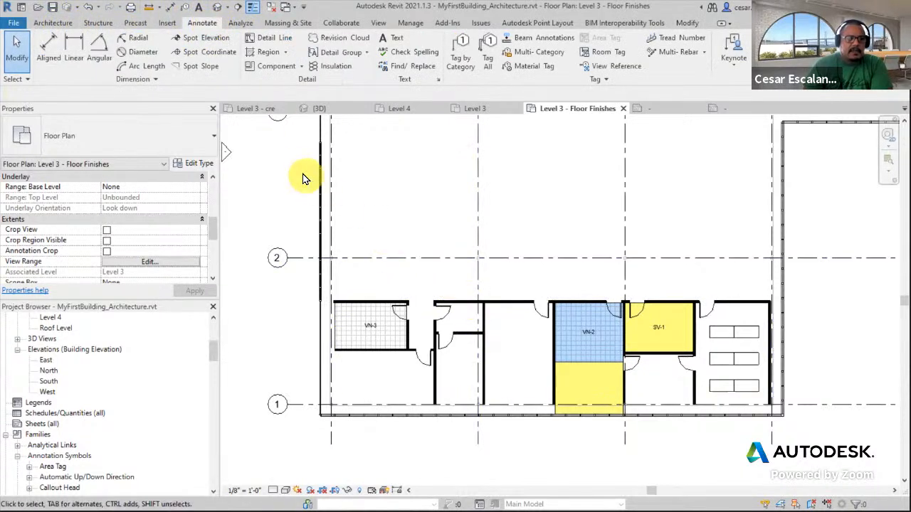
{"action": "left_click", "coordinate": [380, 24]}
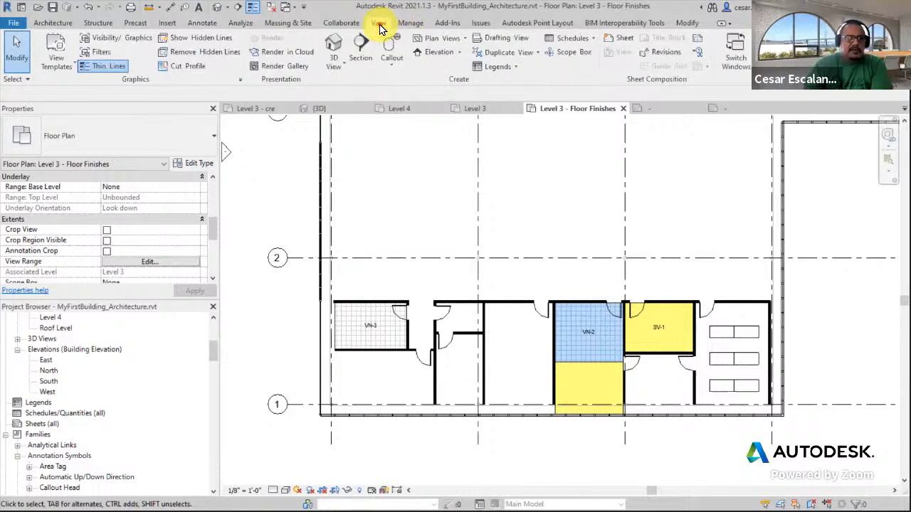
{"action": "left_click", "coordinate": [460, 54]}
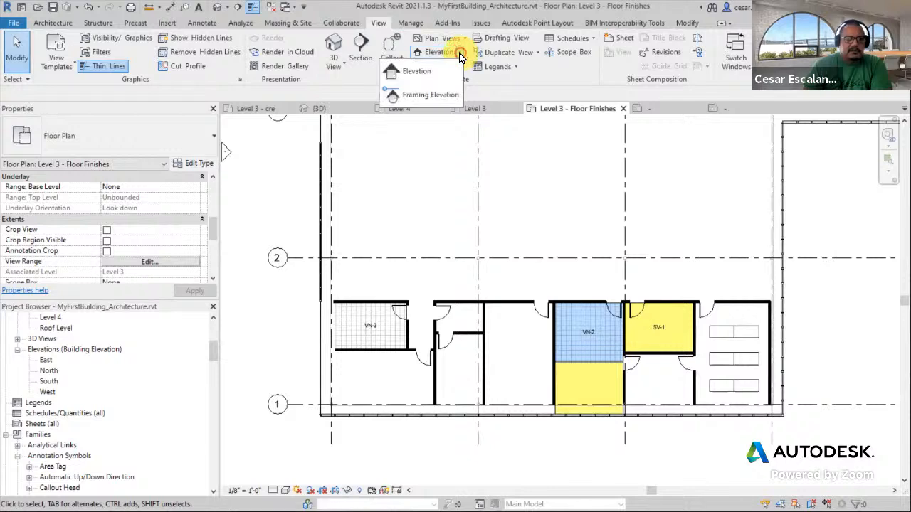
{"action": "left_click", "coordinate": [416, 74]}
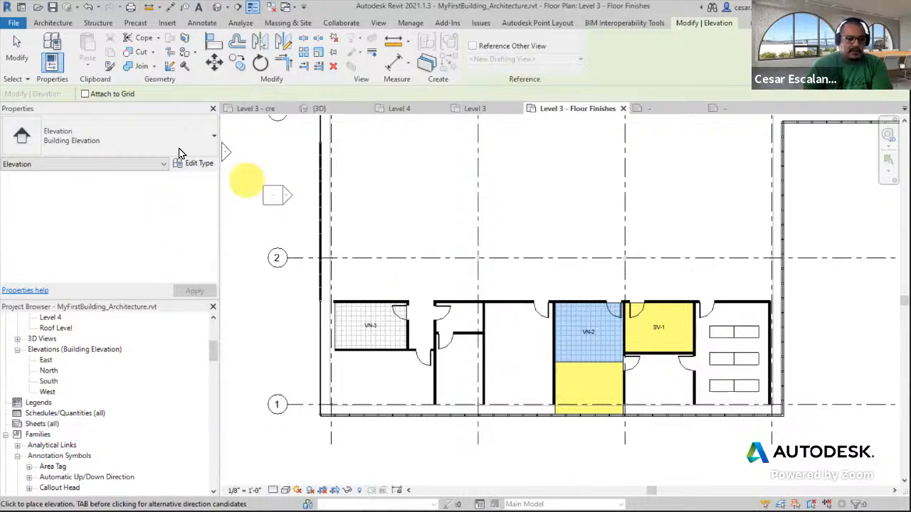
{"action": "left_click", "coordinate": [156, 139]}
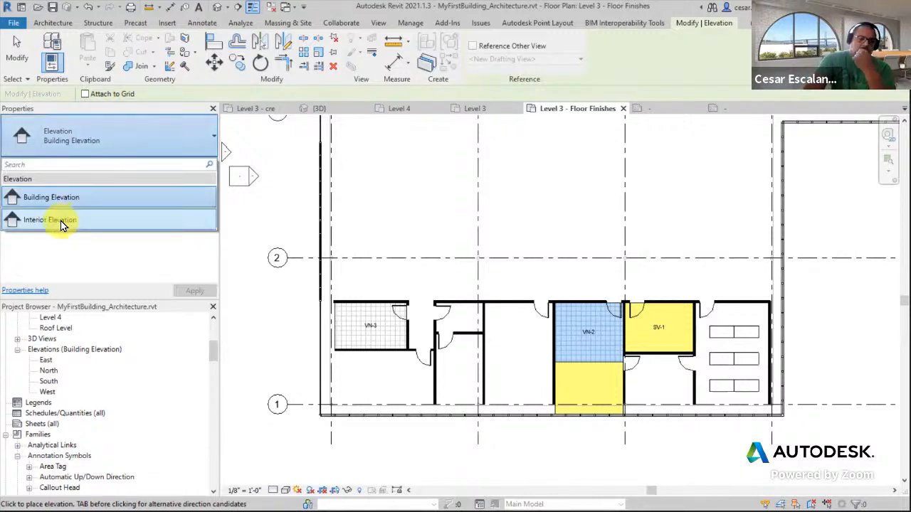
{"action": "left_click", "coordinate": [103, 218]}
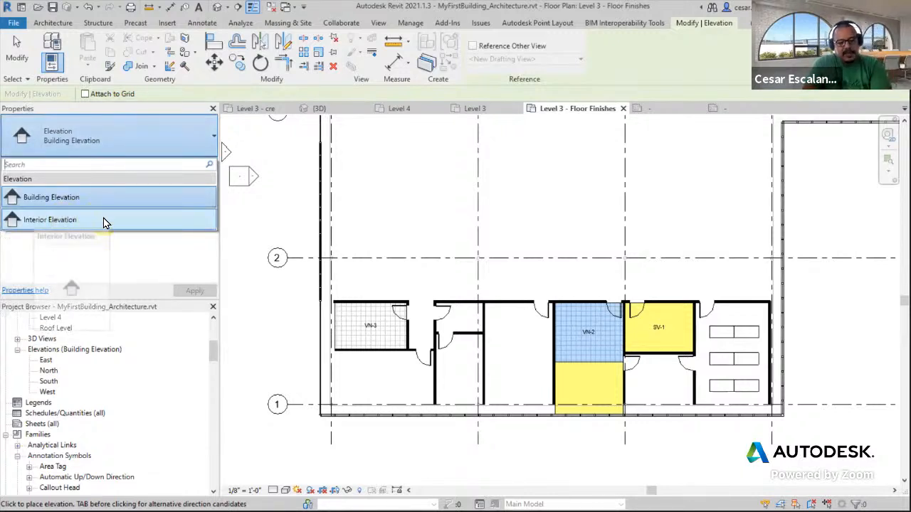
{"action": "left_click", "coordinate": [103, 222]}
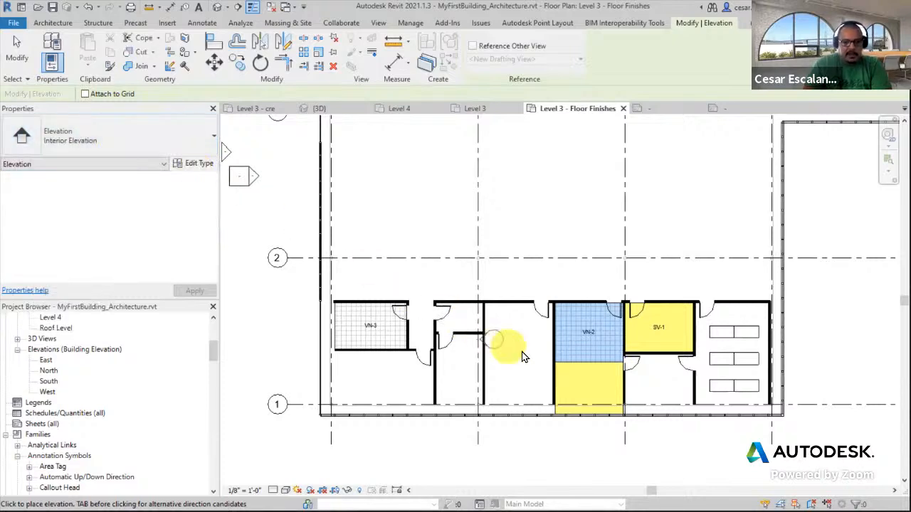
{"action": "scroll", "coordinate": [521, 354], "scroll_direction": "up", "scroll_amount": 3}
{"action": "scroll", "coordinate": [519, 351], "scroll_direction": "up", "scroll_amount": 1}
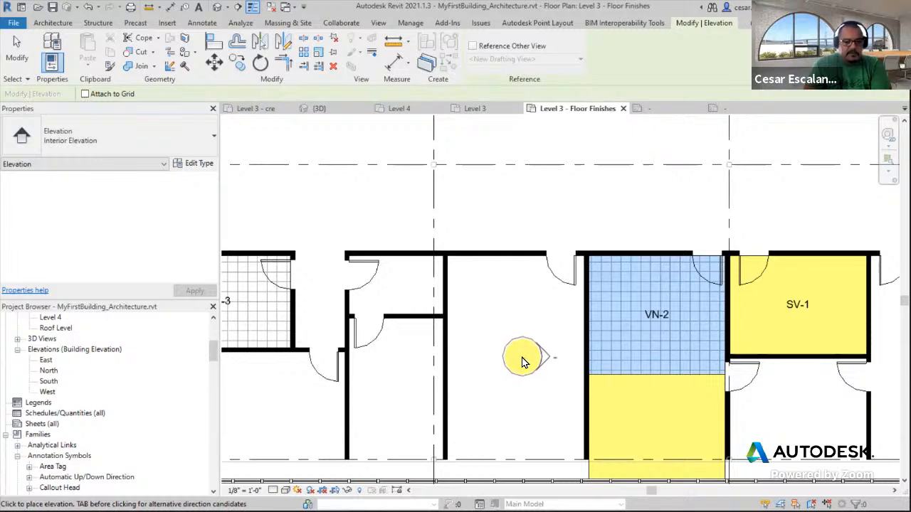
{"action": "left_click", "coordinate": [523, 360]}
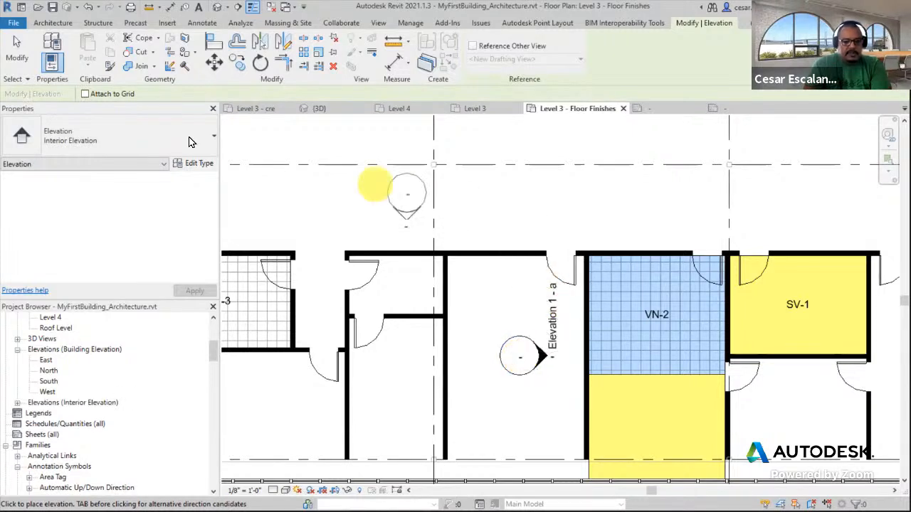
Turn on the b, c and d view directions of the interior elevation marker
{"action": "left_click", "coordinate": [20, 53]}
{"action": "scroll", "coordinate": [551, 365], "scroll_direction": "up", "scroll_amount": 4}
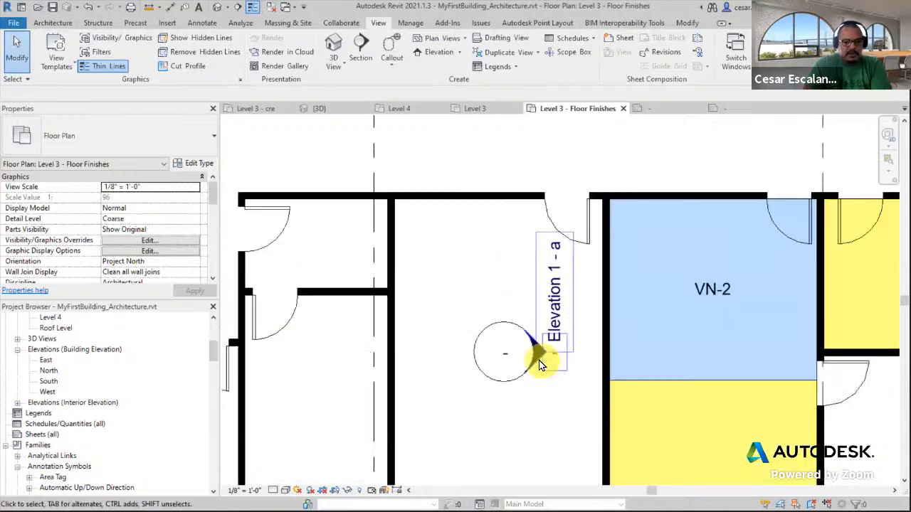
{"action": "left_click", "coordinate": [502, 311]}
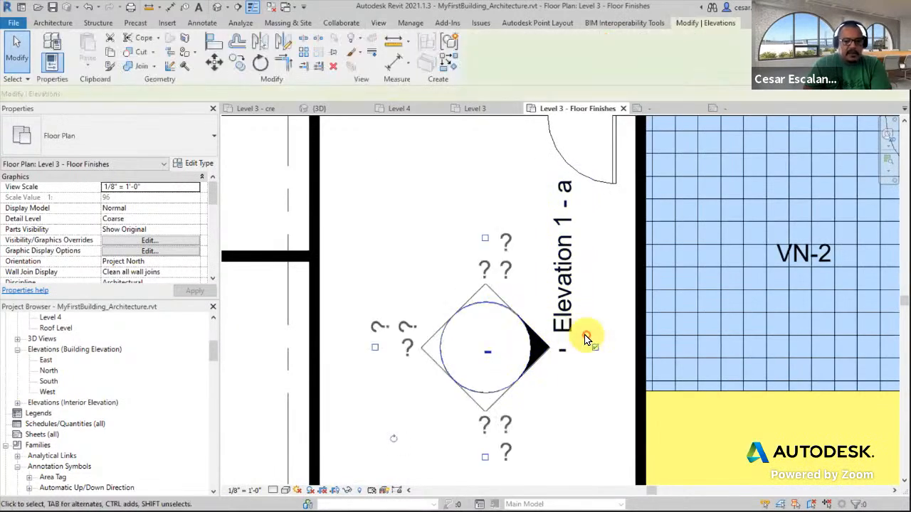
{"action": "scroll", "coordinate": [584, 299], "scroll_direction": "down", "scroll_amount": 4}
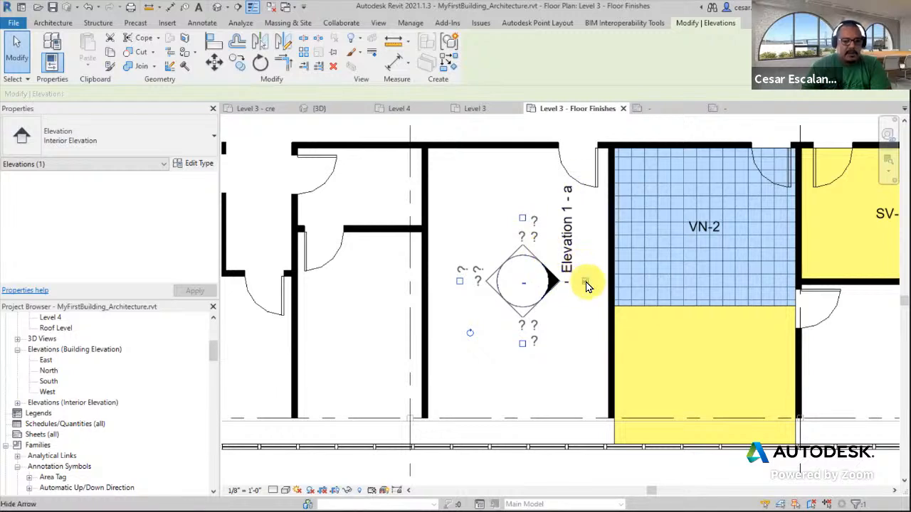
{"action": "left_click", "coordinate": [522, 220]}
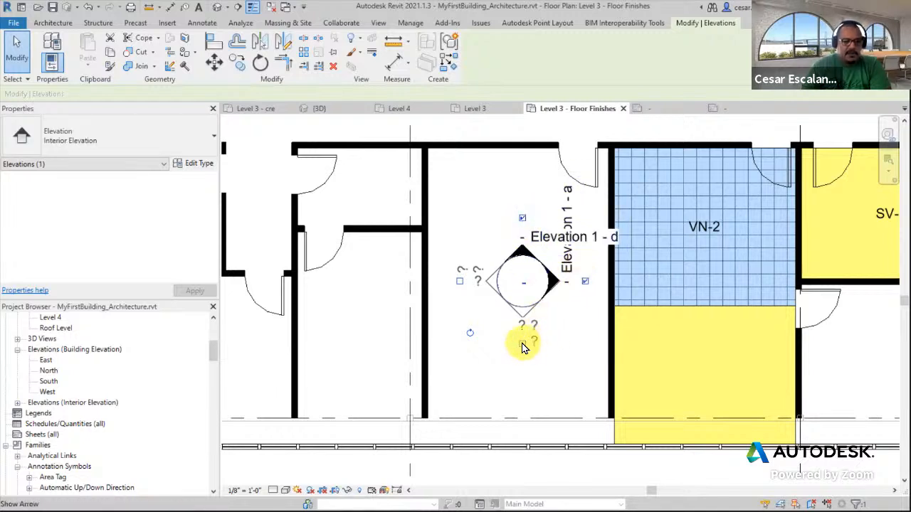
{"action": "left_click", "coordinate": [523, 343]}
{"action": "left_click", "coordinate": [459, 281]}
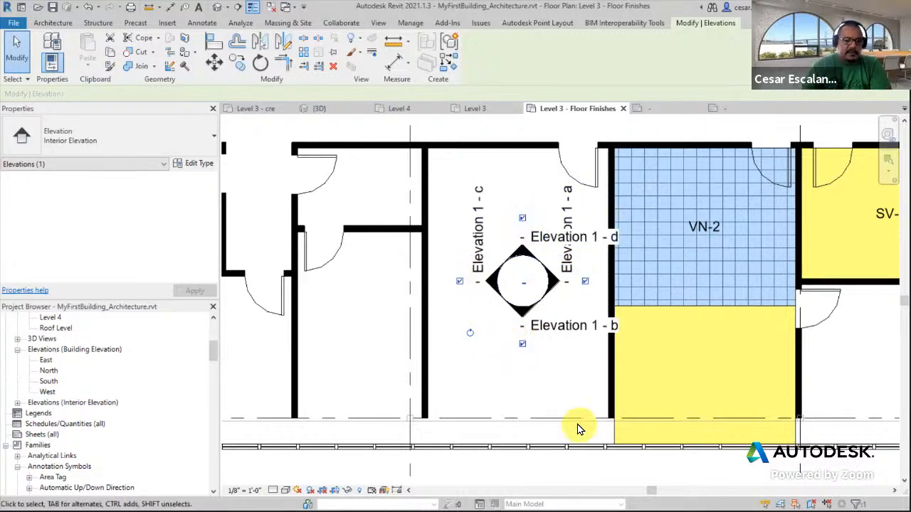
{"action": "middle_click_drag", "start_coordinate": [664, 178], "coordinate": [624, 220]}
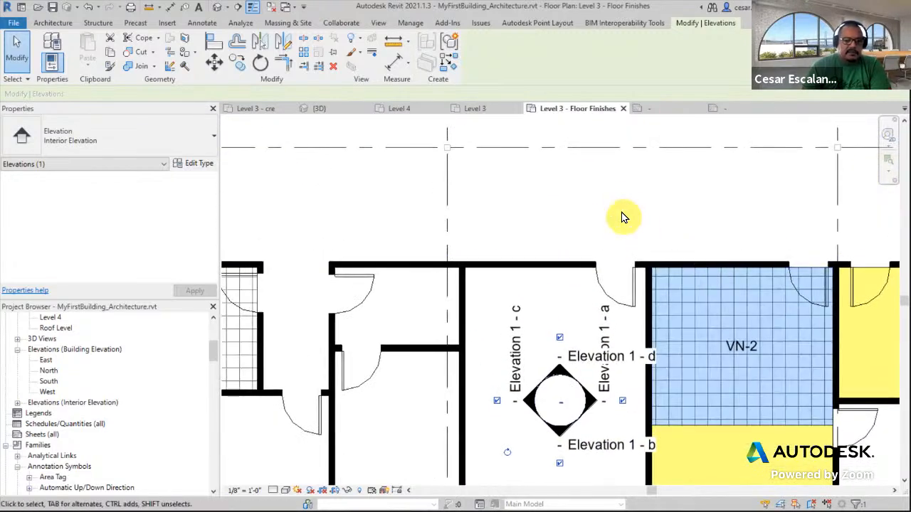
{"action": "left_click", "coordinate": [620, 211]}
{"action": "scroll", "coordinate": [578, 374], "scroll_direction": "up", "scroll_amount": 4}
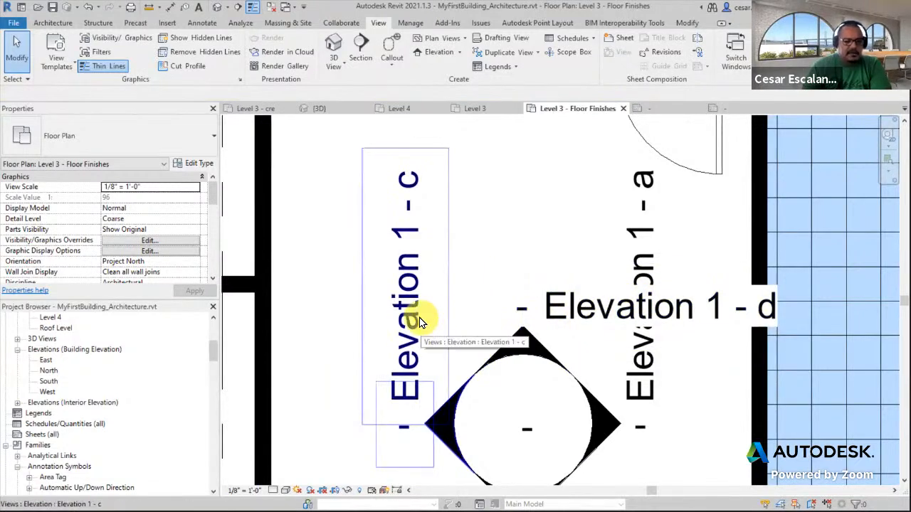
Rename the interior elevation view Elevation 1 - a to 1 - a in the project browser
{"action": "left_click_drag", "start_coordinate": [212, 352], "coordinate": [202, 415]}
{"action": "scroll", "coordinate": [557, 309], "scroll_direction": "down", "scroll_amount": 3}
{"action": "scroll", "coordinate": [579, 373], "scroll_direction": "up", "scroll_amount": 2}
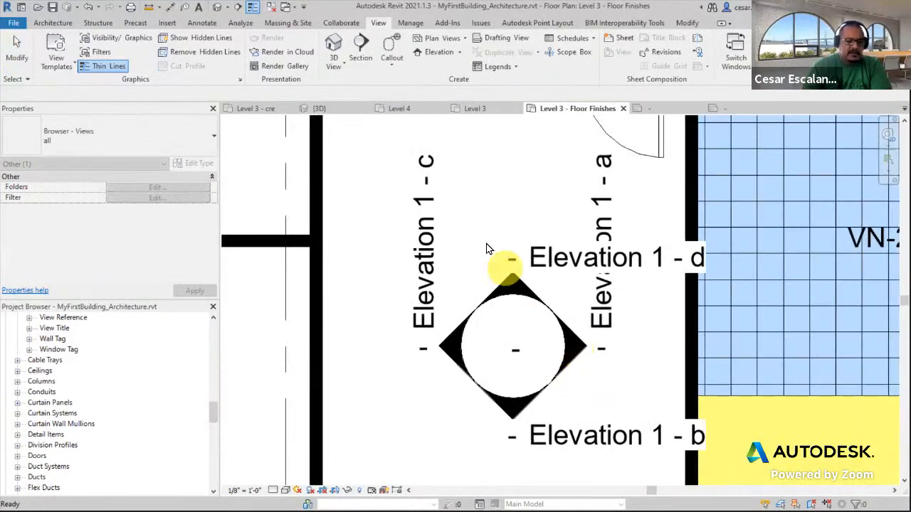
{"action": "scroll", "coordinate": [559, 318], "scroll_direction": "down", "scroll_amount": 2}
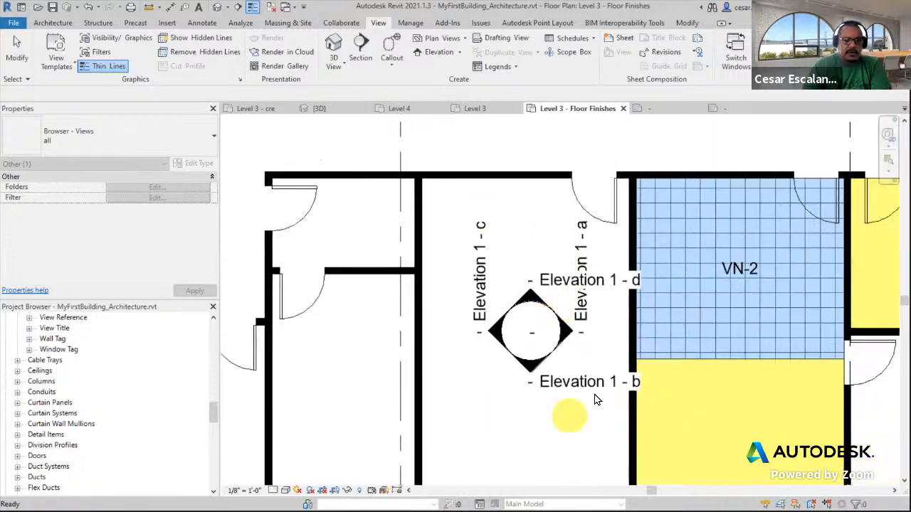
{"action": "left_click_drag", "start_coordinate": [212, 415], "coordinate": [220, 329]}
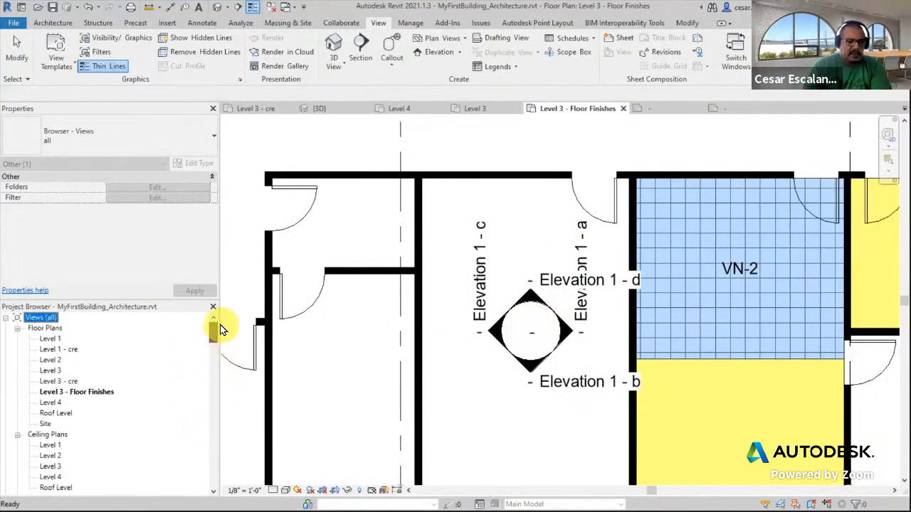
{"action": "left_click", "coordinate": [17, 328]}
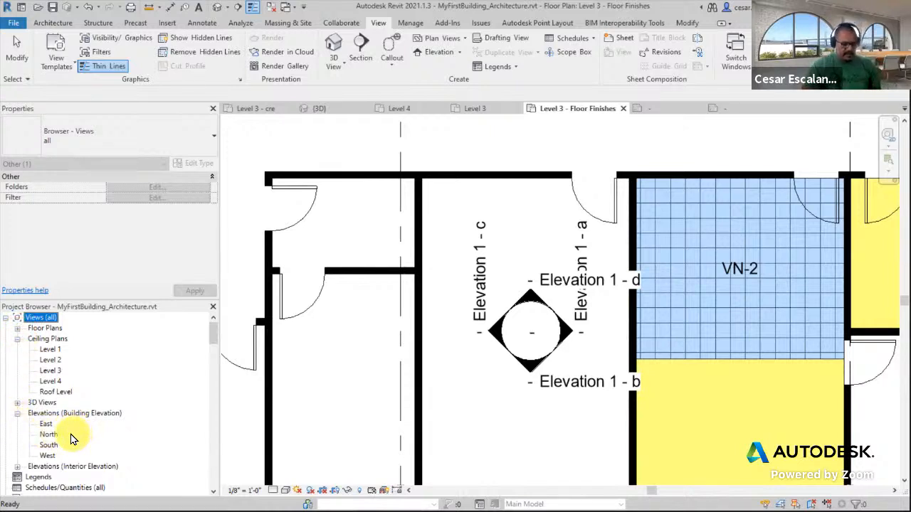
{"action": "left_click", "coordinate": [17, 466]}
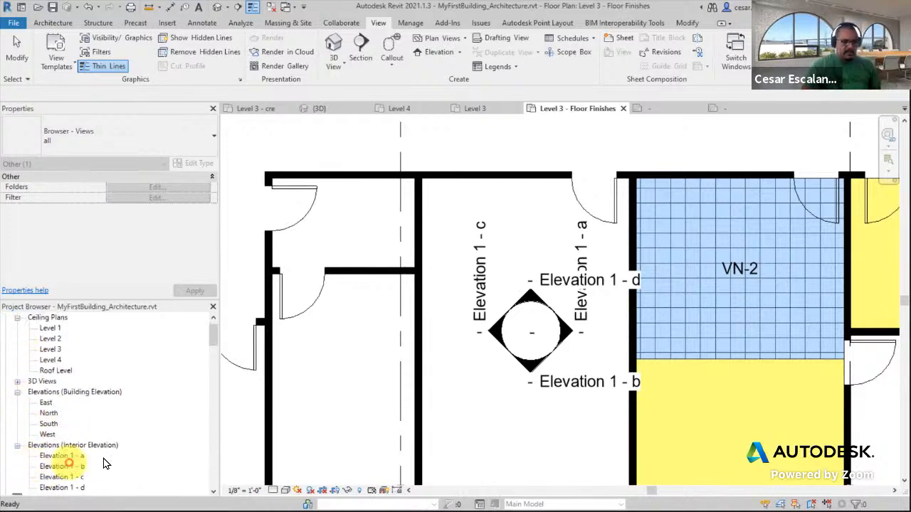
{"action": "scroll", "coordinate": [98, 465], "scroll_direction": "down", "scroll_amount": 1}
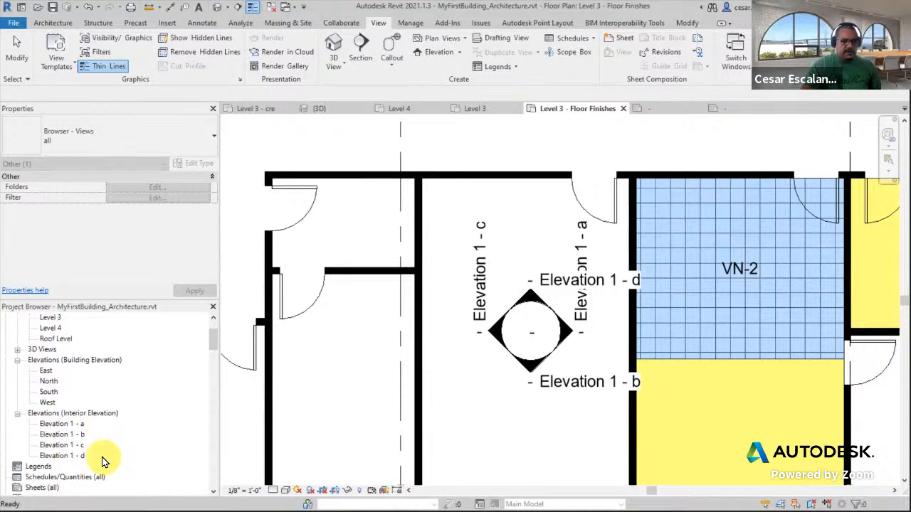
{"action": "left_click", "coordinate": [80, 426]}
{"action": "right_click", "coordinate": [78, 427]}
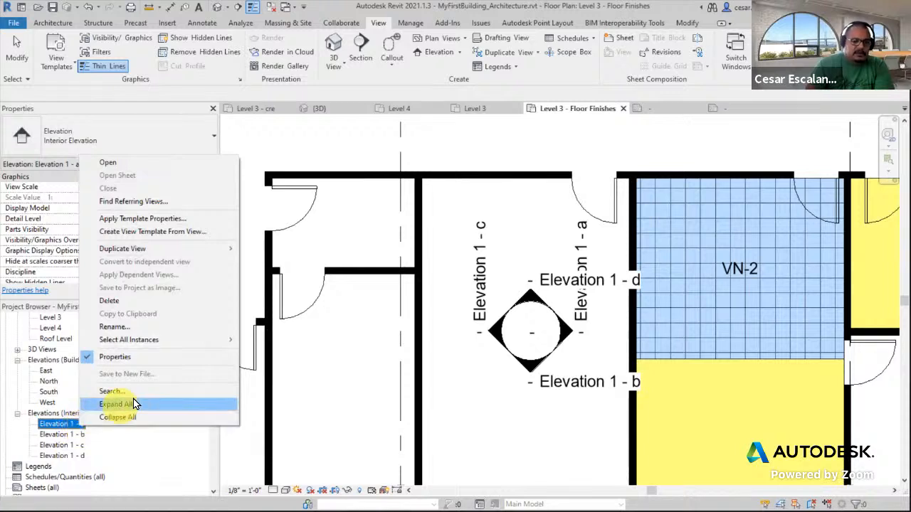
{"action": "double_click", "coordinate": [66, 424]}
{"action": "key", "text": "Delete"}
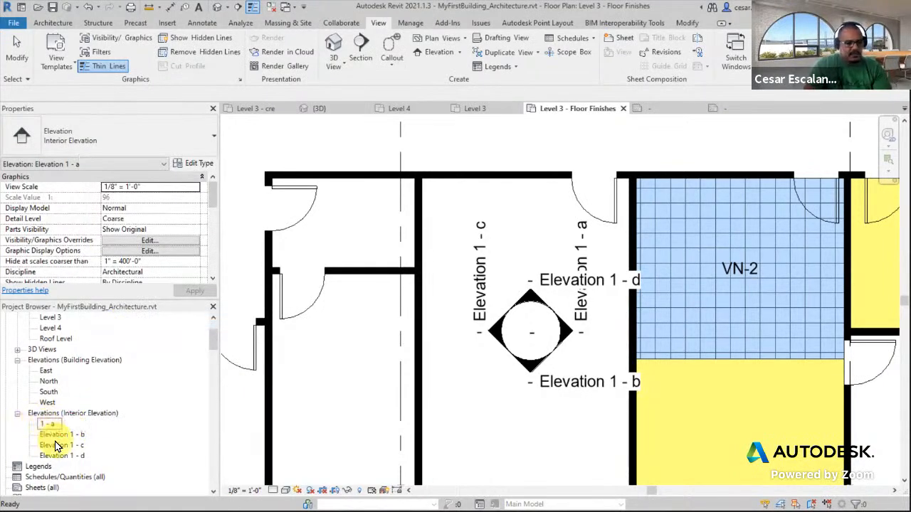
Rename the interior elevation view Elevation 1 - b to 1 - b
{"action": "left_click", "coordinate": [56, 443]}
{"action": "right_click", "coordinate": [54, 436]}
{"action": "left_click", "coordinate": [53, 435]}
{"action": "right_click", "coordinate": [52, 435]}
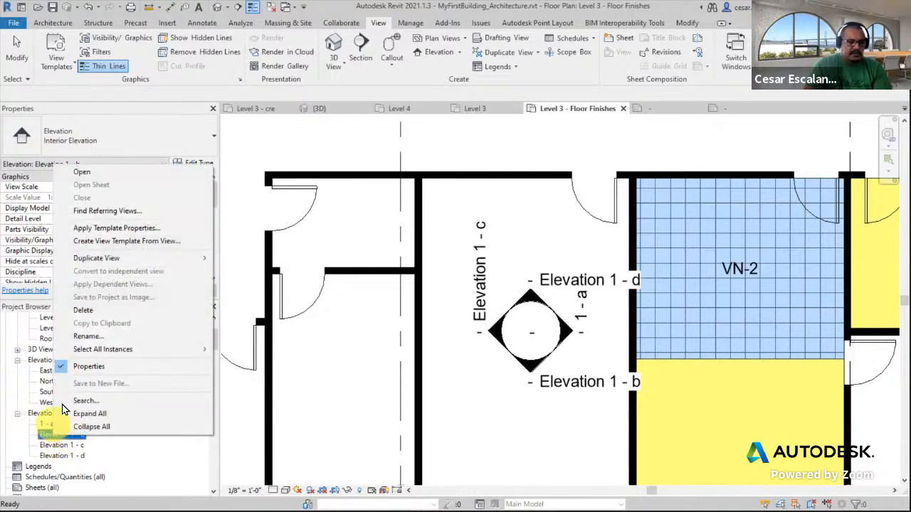
{"action": "left_click", "coordinate": [87, 336]}
{"action": "double_click", "coordinate": [55, 433]}
{"action": "key", "text": "Delete"}
Rename the interior elevation view Elevation 1 - c to 1 - c
{"action": "left_click", "coordinate": [59, 444]}
{"action": "right_click", "coordinate": [59, 444]}
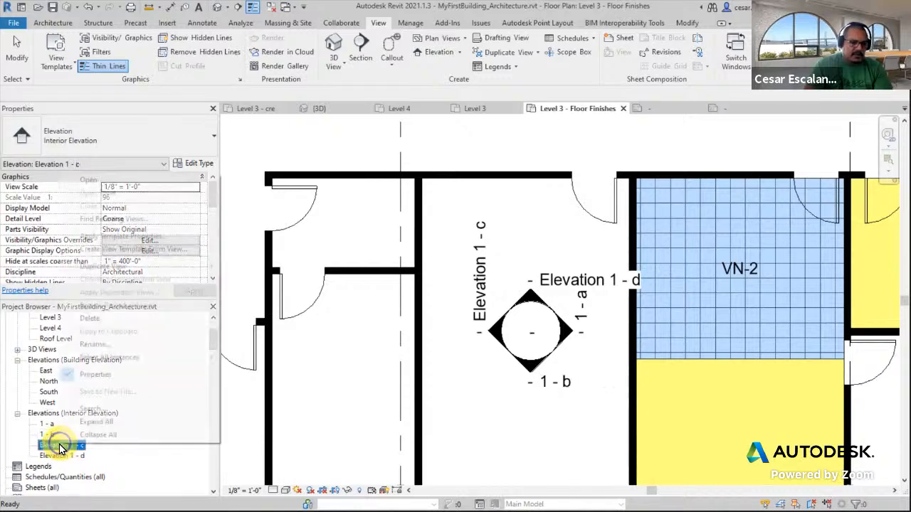
{"action": "left_click", "coordinate": [103, 346]}
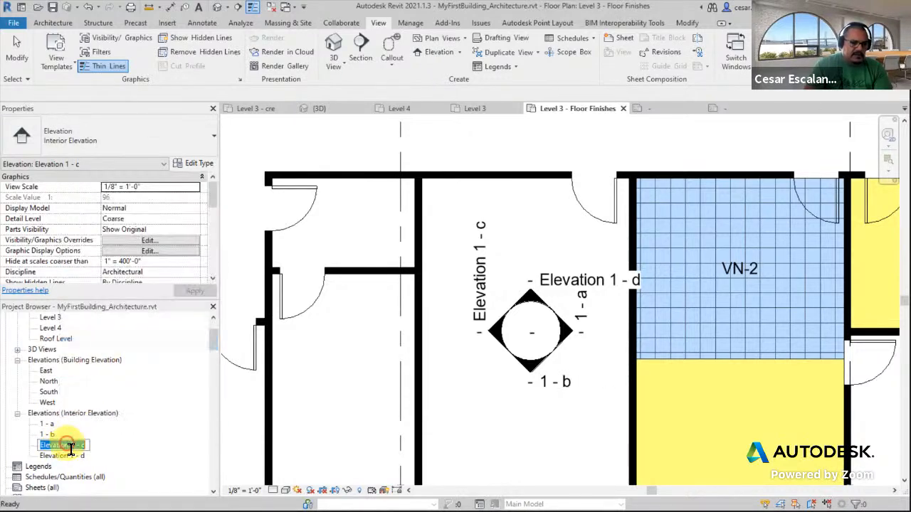
{"action": "left_click_drag", "start_coordinate": [69, 445], "coordinate": [2, 445]}
Rename the interior elevation view Elevation 1 - d to 1 - d
{"action": "left_click", "coordinate": [59, 455]}
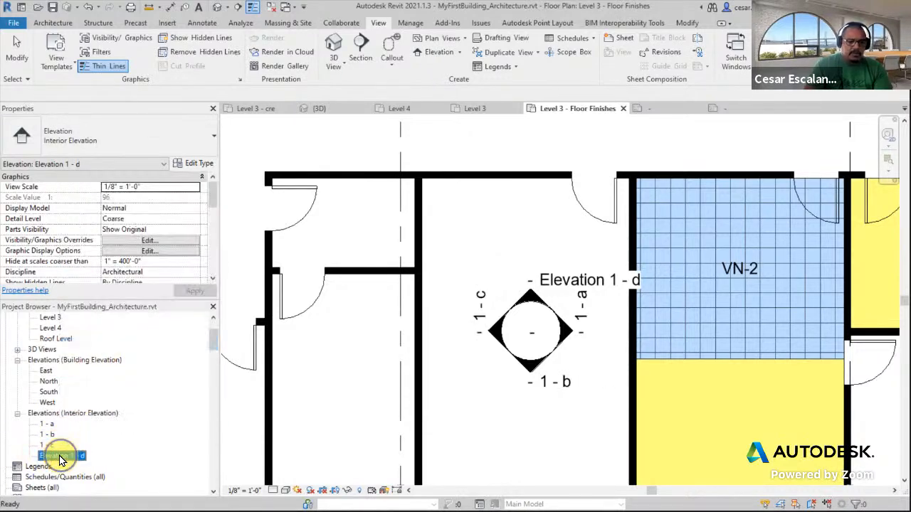
{"action": "right_click", "coordinate": [60, 456]}
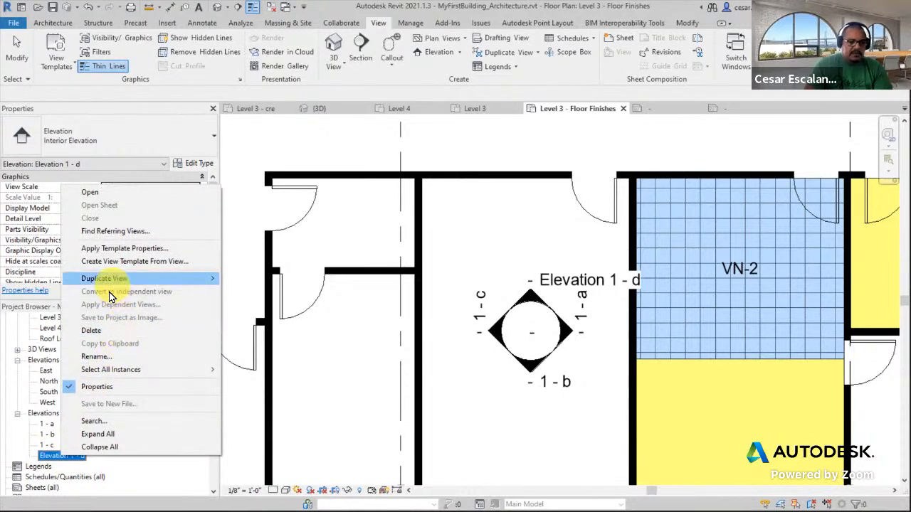
{"action": "left_click", "coordinate": [96, 356]}
{"action": "left_click_drag", "start_coordinate": [71, 456], "coordinate": [28, 456]}
{"action": "key", "text": "BackSpace"}
{"action": "left_click", "coordinate": [481, 423]}
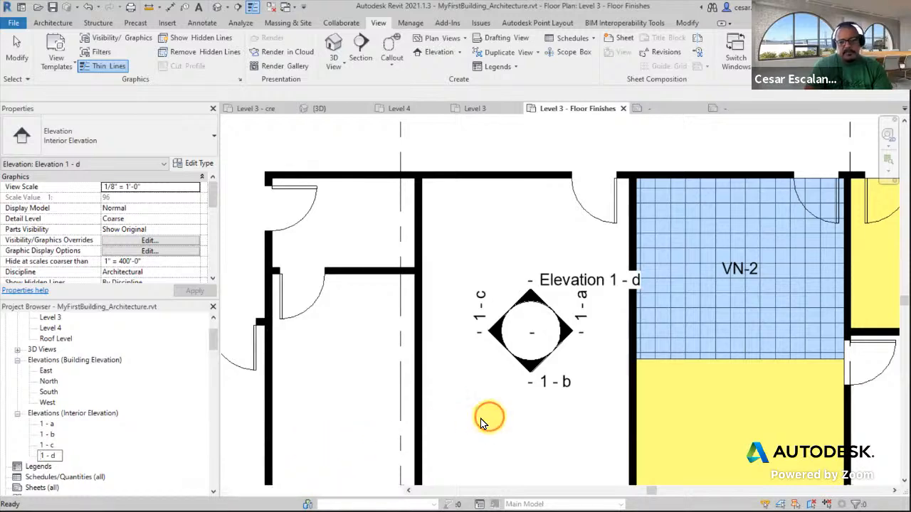
Open the 1 - a interior elevation view and select its crop region
{"action": "scroll", "coordinate": [605, 324], "scroll_direction": "up", "scroll_amount": 3}
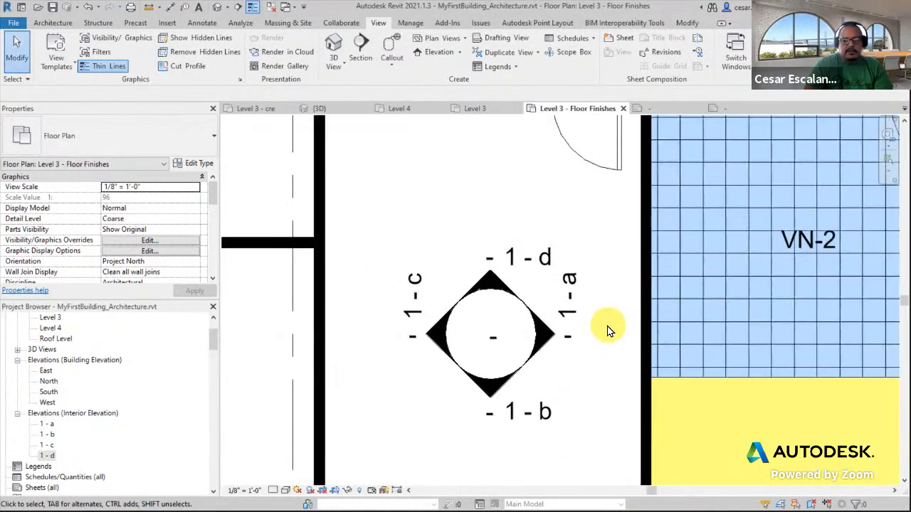
{"action": "double_click", "coordinate": [49, 424]}
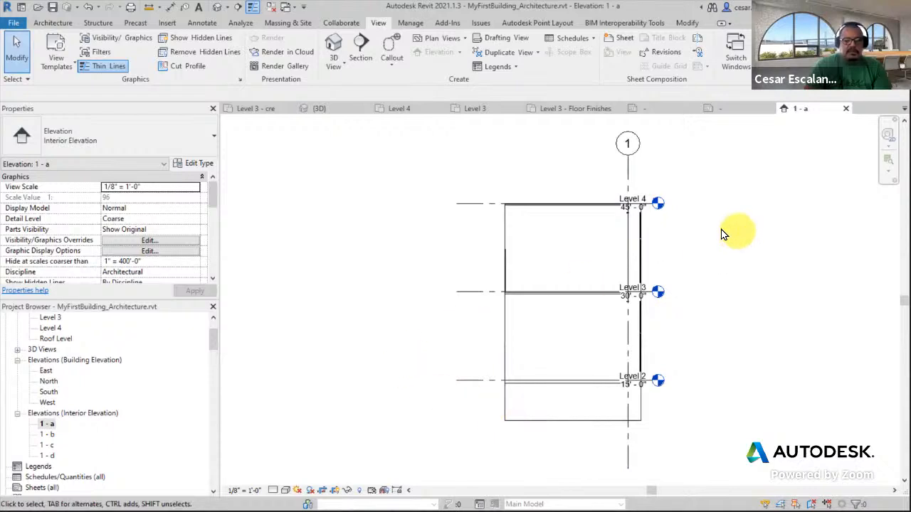
{"action": "scroll", "coordinate": [623, 405], "scroll_direction": "up", "scroll_amount": 3}
{"action": "middle_click_drag", "start_coordinate": [709, 337], "coordinate": [691, 301]}
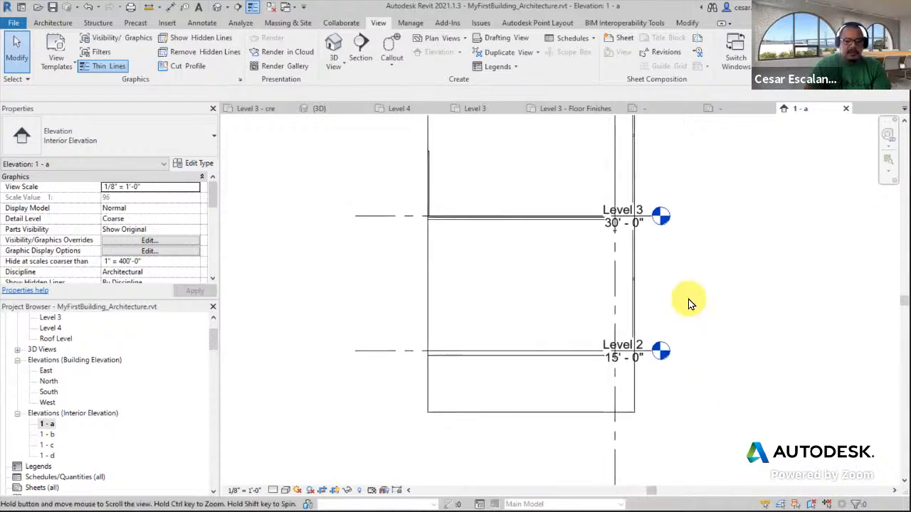
{"action": "left_click", "coordinate": [554, 413]}
Set the 1 - a elevation's detail level to Fine and its scale to 3/8" = 1'-0"
{"action": "left_click", "coordinate": [275, 491]}
{"action": "left_click", "coordinate": [286, 478]}
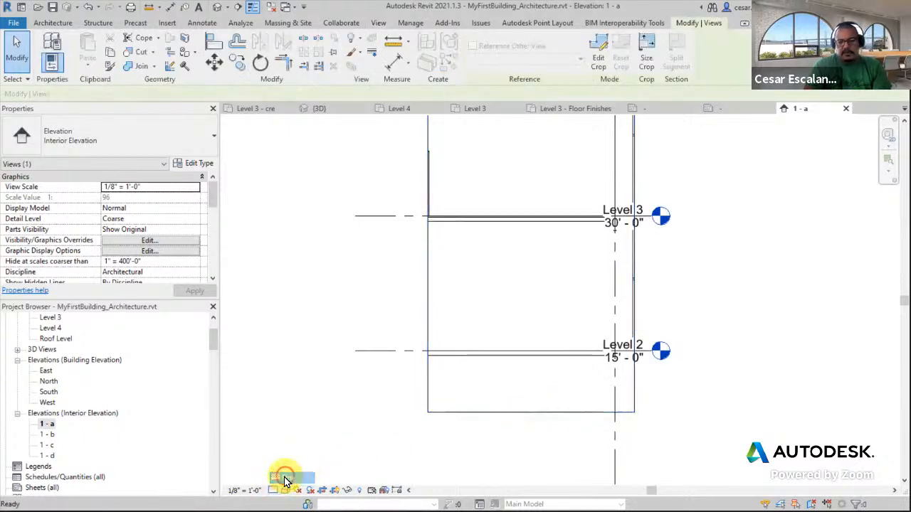
{"action": "left_click", "coordinate": [245, 490]}
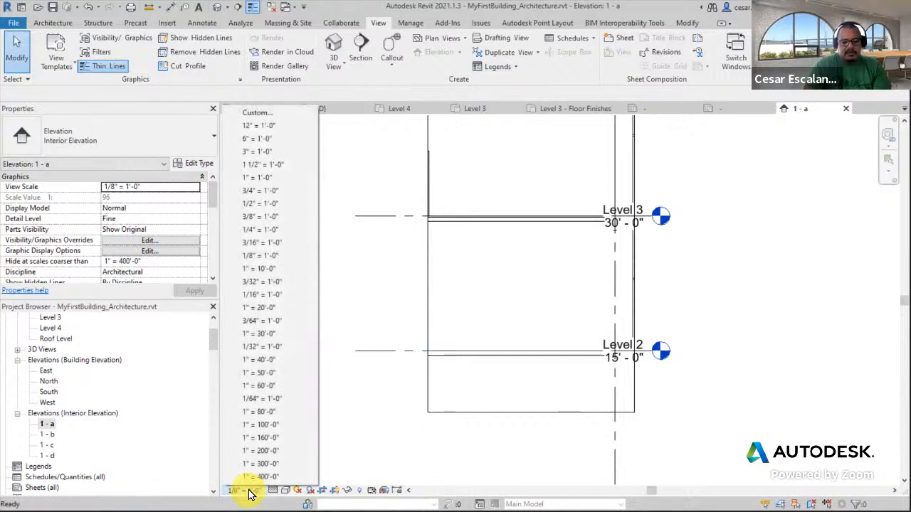
{"action": "left_click", "coordinate": [274, 217]}
Adjust the crop region of the 1 - a elevation so its bottom edge sits at Level 3
{"action": "mouse_move", "coordinate": [669, 288]}
{"action": "middle_mouse_down"}
{"action": "mouse_move", "coordinate": [644, 347]}
{"action": "mouse_move", "coordinate": [627, 358]}
{"action": "middle_mouse_up"}
{"action": "scroll", "coordinate": [627, 358], "scroll_direction": "down", "scroll_amount": 1}
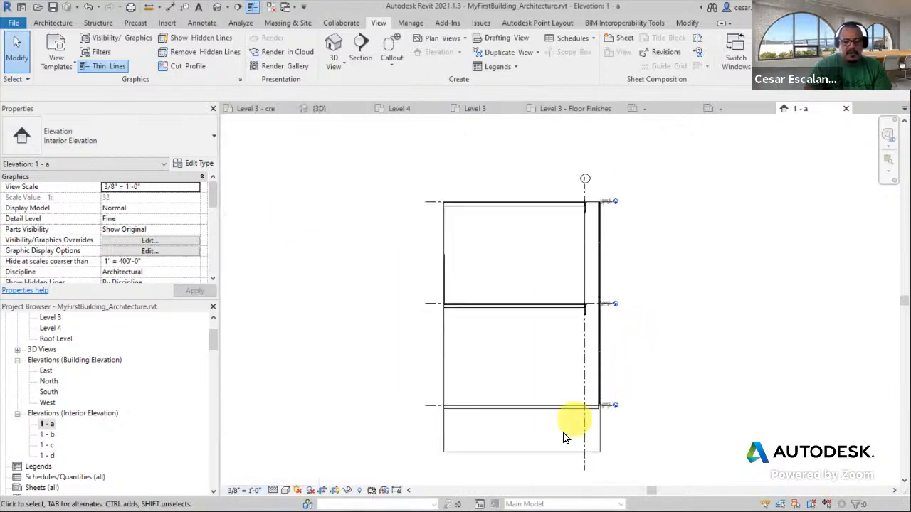
{"action": "left_click", "coordinate": [533, 453]}
{"action": "left_click_drag", "start_coordinate": [522, 452], "coordinate": [544, 304]}
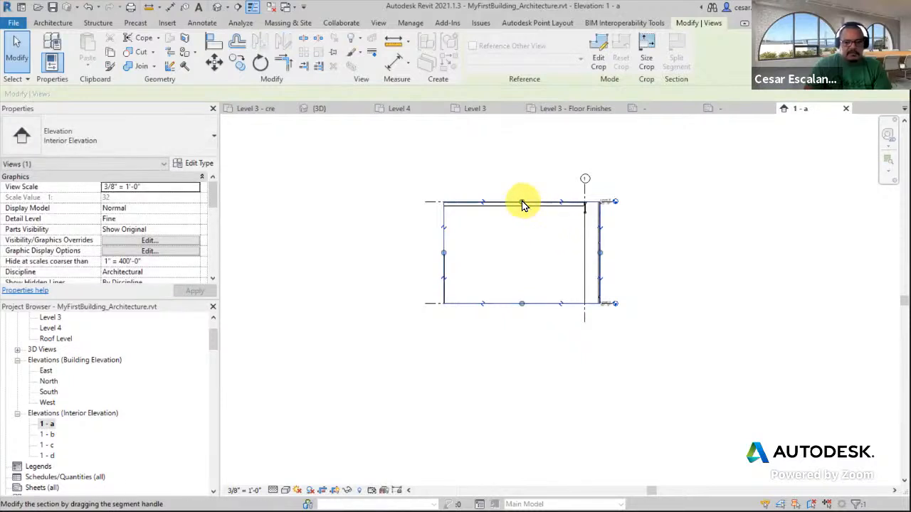
{"action": "scroll", "coordinate": [549, 220], "scroll_direction": "up", "scroll_amount": 4}
{"action": "scroll", "coordinate": [752, 227], "scroll_direction": "up", "scroll_amount": 1}
{"action": "scroll", "coordinate": [746, 220], "scroll_direction": "down", "scroll_amount": 3}
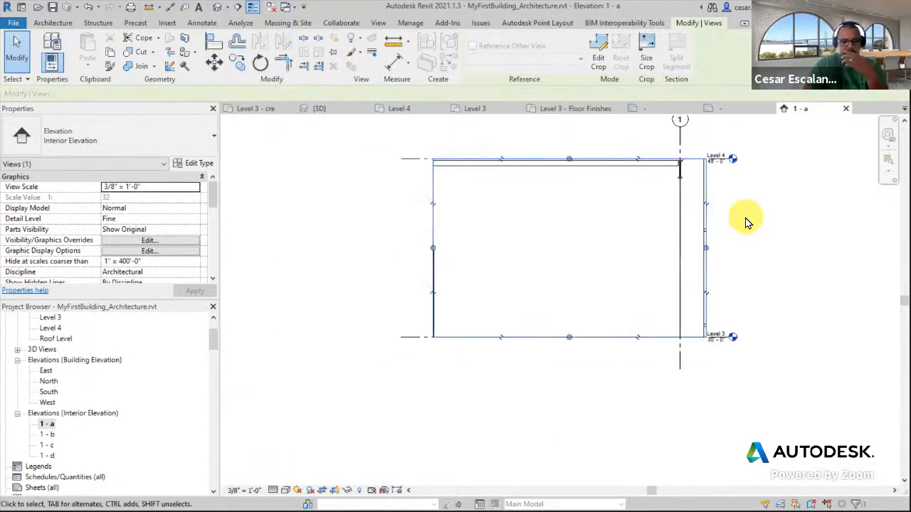
{"action": "scroll", "coordinate": [743, 284], "scroll_direction": "up", "scroll_amount": 2}
{"action": "middle_click_drag", "start_coordinate": [752, 305], "coordinate": [760, 340]}
{"action": "middle_click_drag", "start_coordinate": [737, 176], "coordinate": [748, 208]}
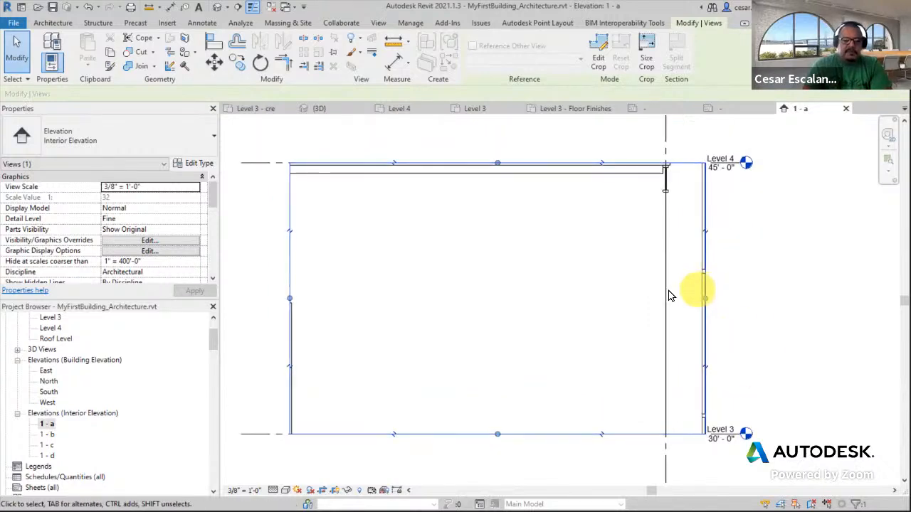
{"action": "left_click", "coordinate": [485, 320]}
Select and inspect the model group filling the 1 - a elevation
{"action": "scroll", "coordinate": [647, 220], "scroll_direction": "down", "scroll_amount": 1}
{"action": "scroll", "coordinate": [648, 221], "scroll_direction": "down", "scroll_amount": 2}
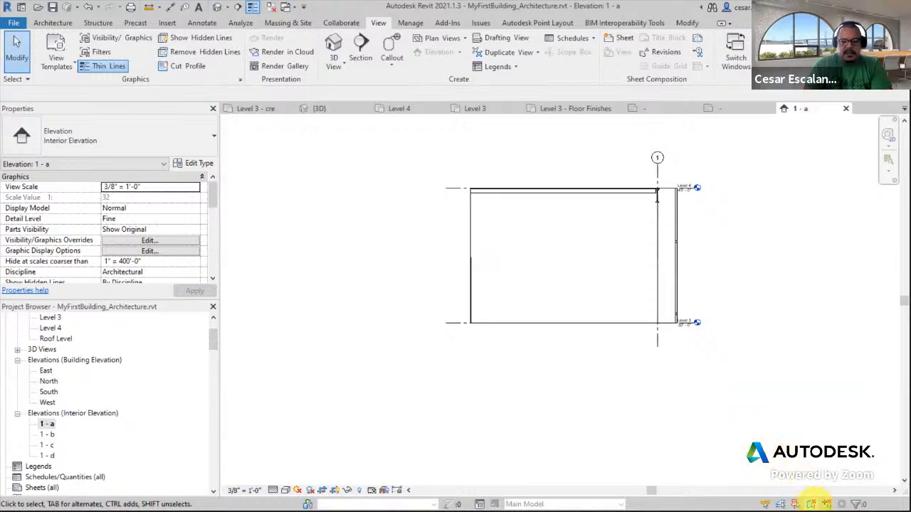
{"action": "left_click", "coordinate": [615, 269]}
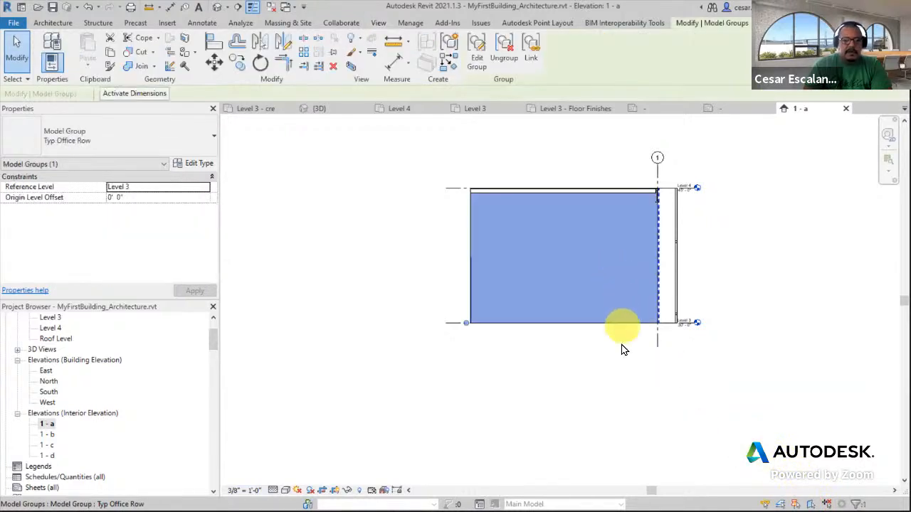
{"action": "key", "text": "Escape"}
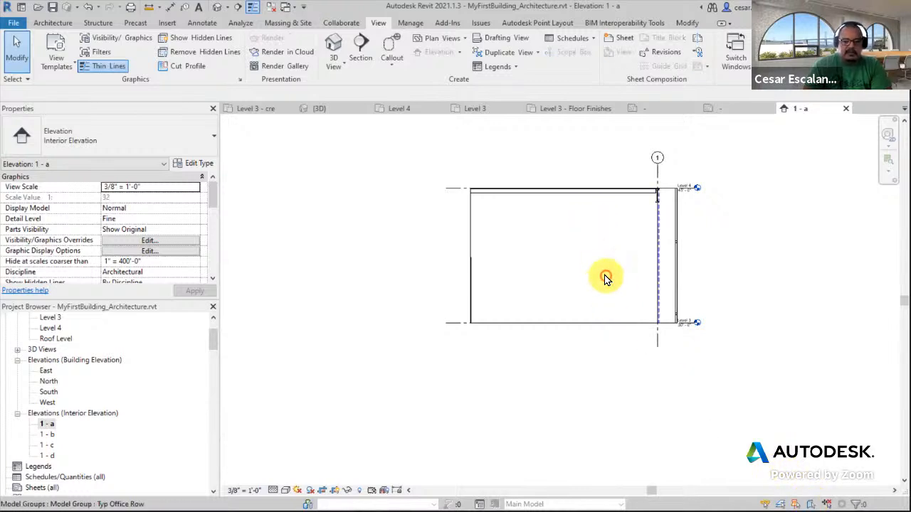
{"action": "left_click", "coordinate": [626, 293]}
{"action": "left_click", "coordinate": [614, 309]}
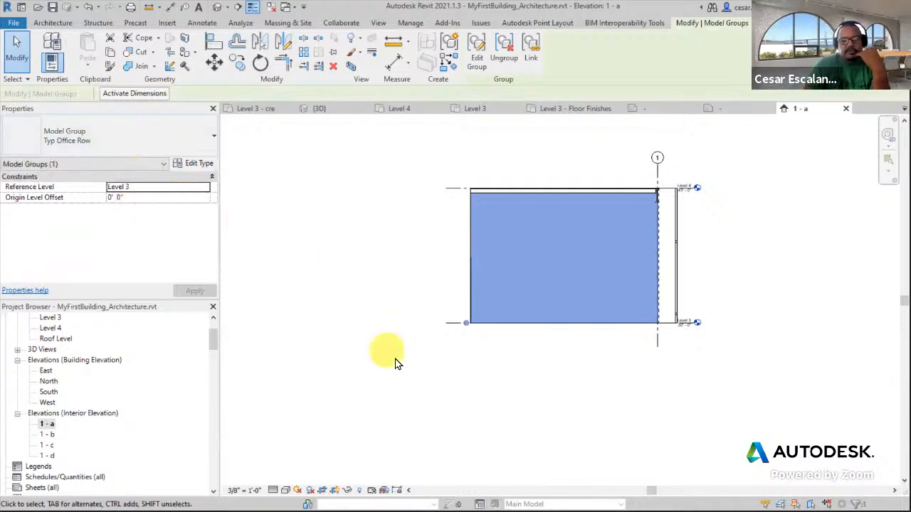
{"action": "left_click", "coordinate": [449, 323]}
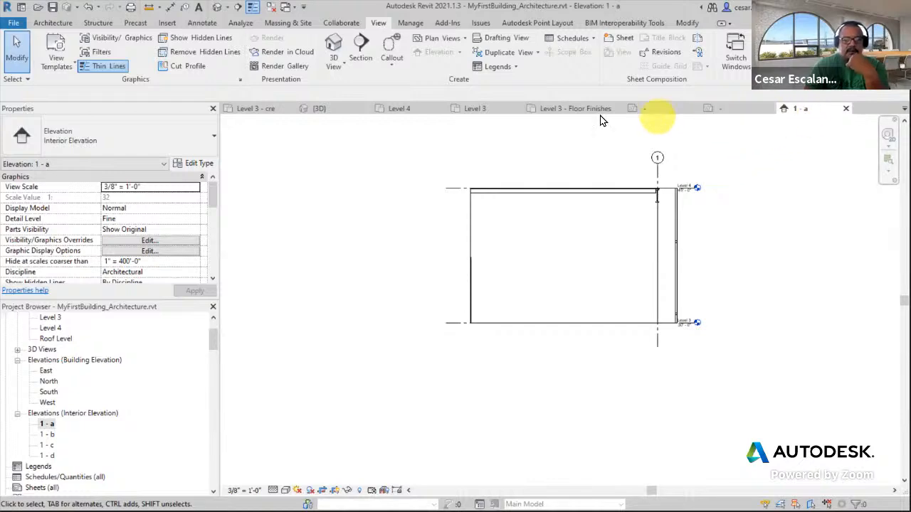
Ungroup the Typ Office Row model group in the Level 3 floor plan
{"action": "left_click", "coordinate": [477, 111]}
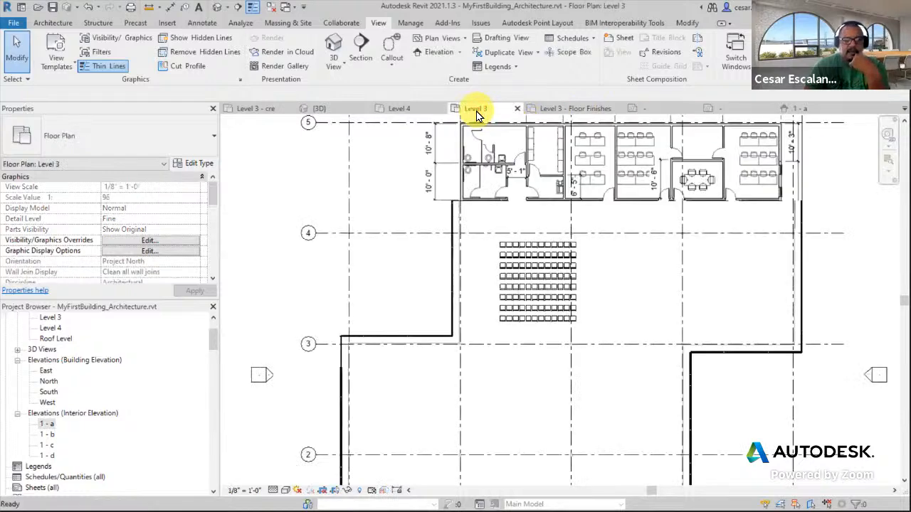
{"action": "scroll", "coordinate": [564, 289], "scroll_direction": "down", "scroll_amount": 2}
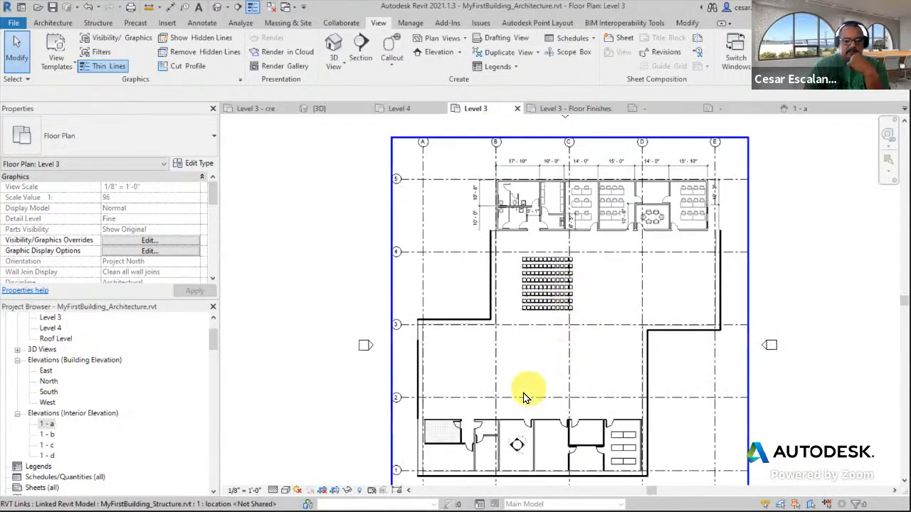
{"action": "scroll", "coordinate": [508, 419], "scroll_direction": "up", "scroll_amount": 2}
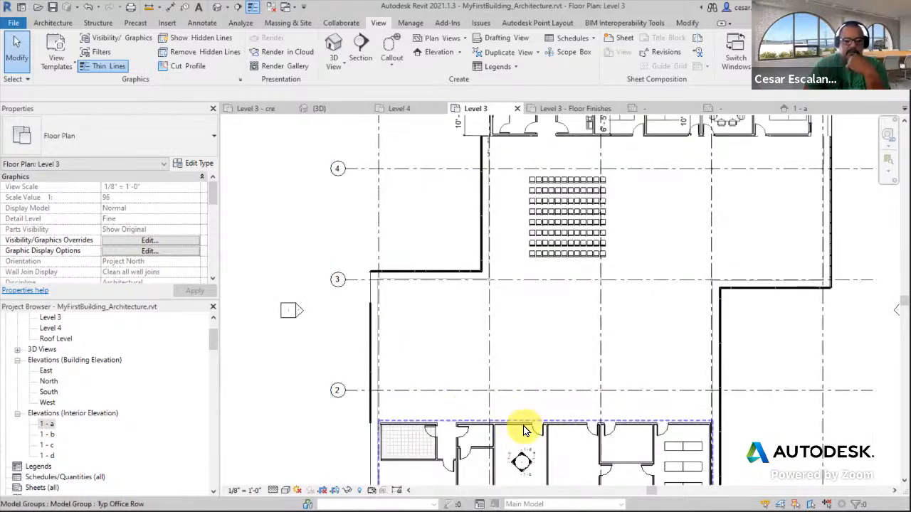
{"action": "left_click", "coordinate": [524, 431]}
{"action": "middle_click_drag", "start_coordinate": [549, 423], "coordinate": [586, 285]}
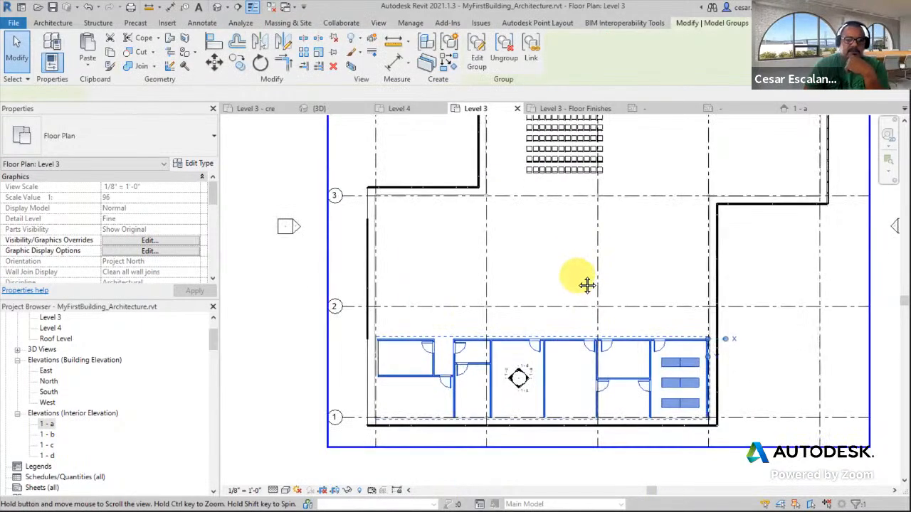
{"action": "left_click", "coordinate": [475, 64]}
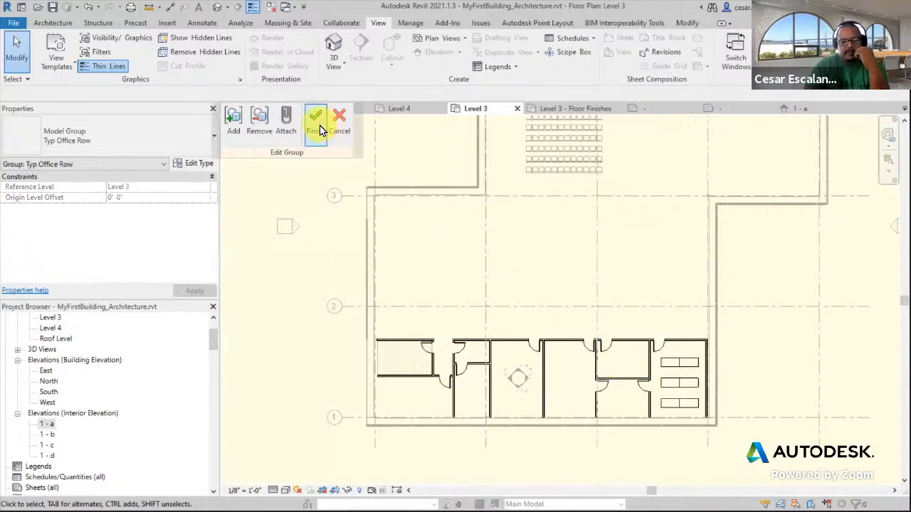
{"action": "left_click", "coordinate": [316, 125]}
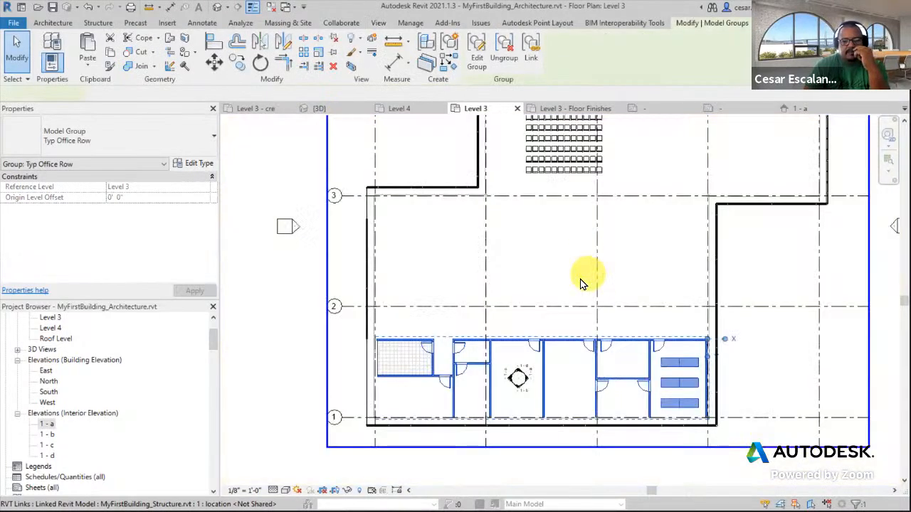
{"action": "left_click", "coordinate": [504, 60]}
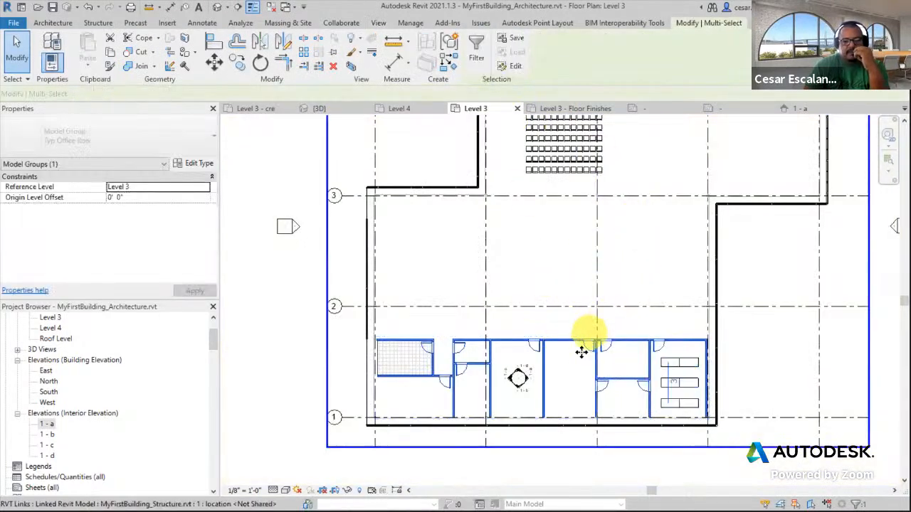
{"action": "left_click", "coordinate": [565, 317]}
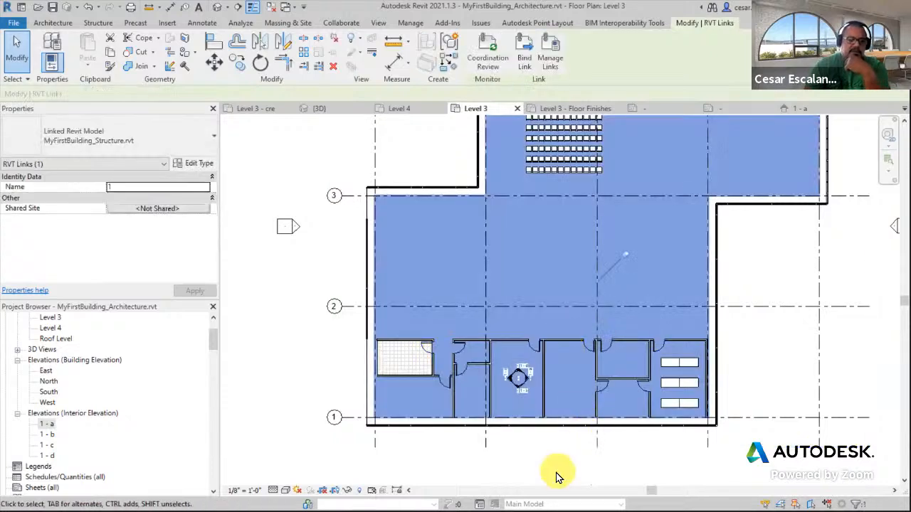
{"action": "key", "text": "Escape"}
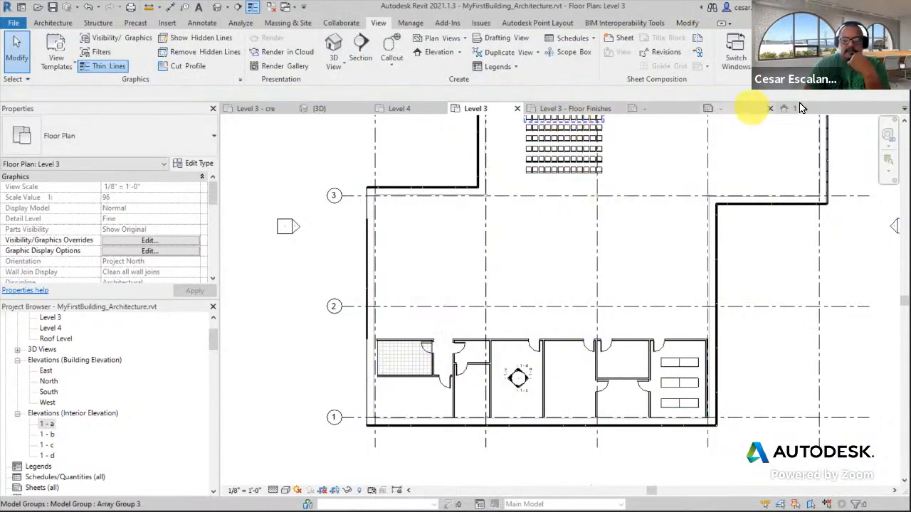
Select the interior partition wall in the 1 - a elevation to inspect it
{"action": "left_click", "coordinate": [791, 108]}
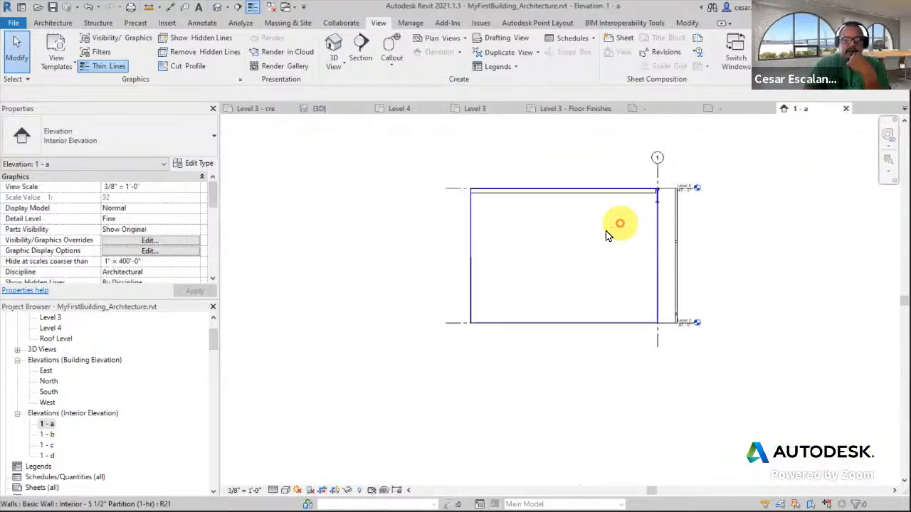
{"action": "scroll", "coordinate": [614, 234], "scroll_direction": "up", "scroll_amount": 2}
{"action": "left_click", "coordinate": [620, 259]}
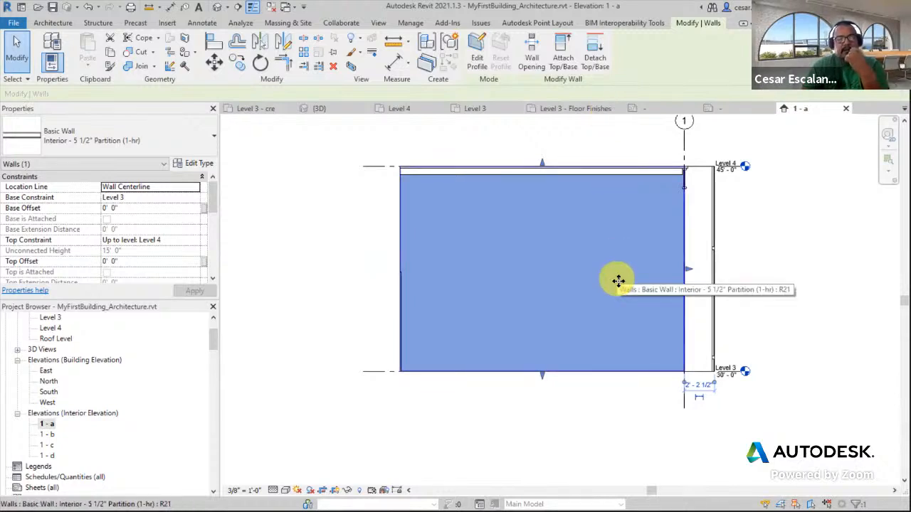
{"action": "left_click", "coordinate": [326, 286]}
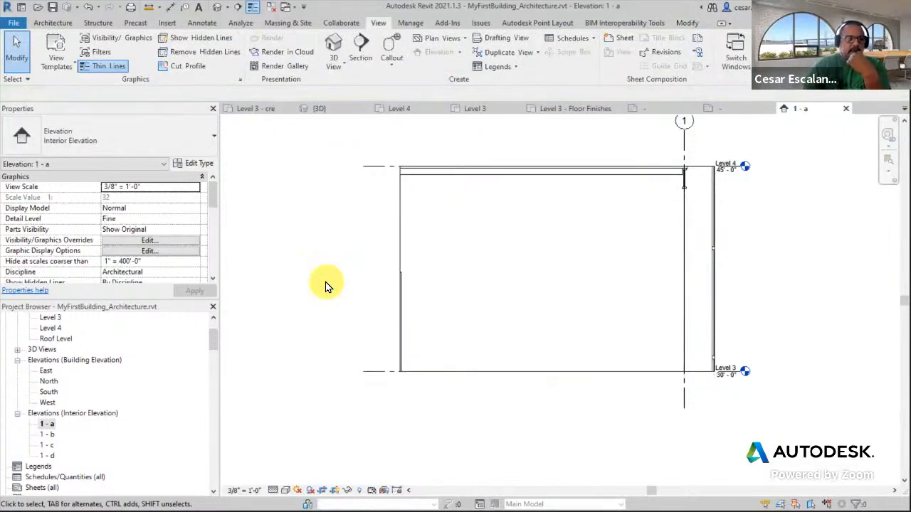
Open the Material Browser and duplicate the Parking Stripe material, naming the copy Paint Blue
{"action": "left_click", "coordinate": [411, 24]}
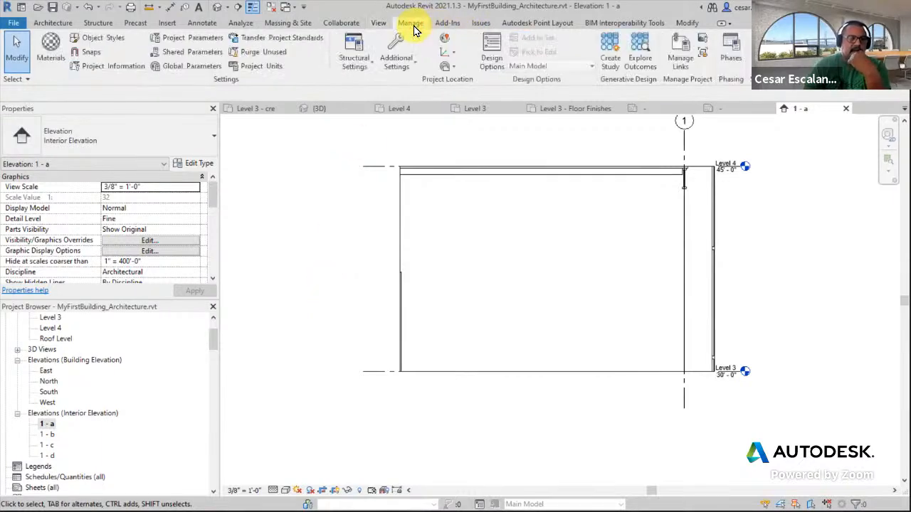
{"action": "left_click", "coordinate": [56, 59]}
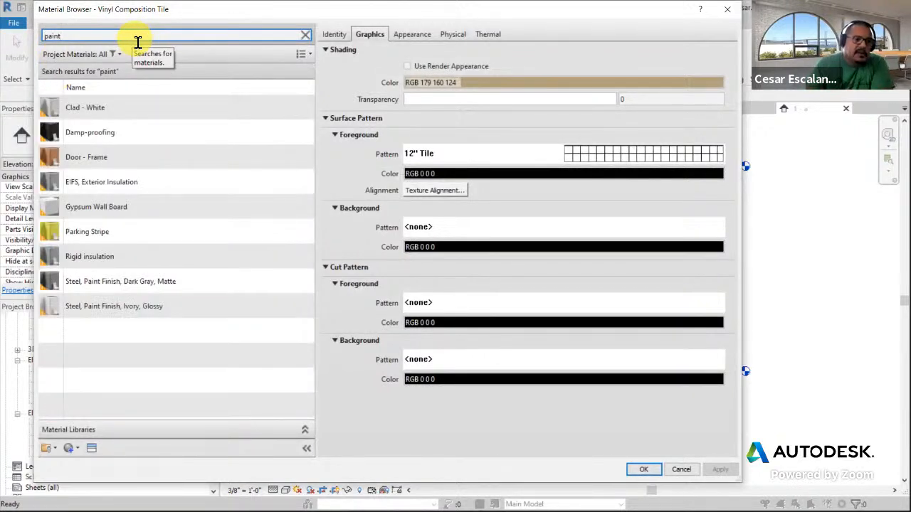
{"action": "left_click", "coordinate": [150, 236]}
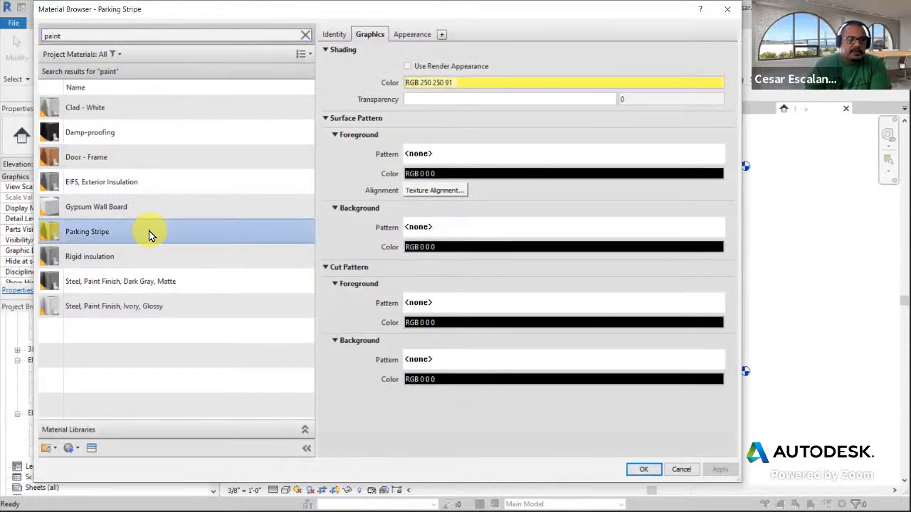
{"action": "right_click", "coordinate": [149, 231]}
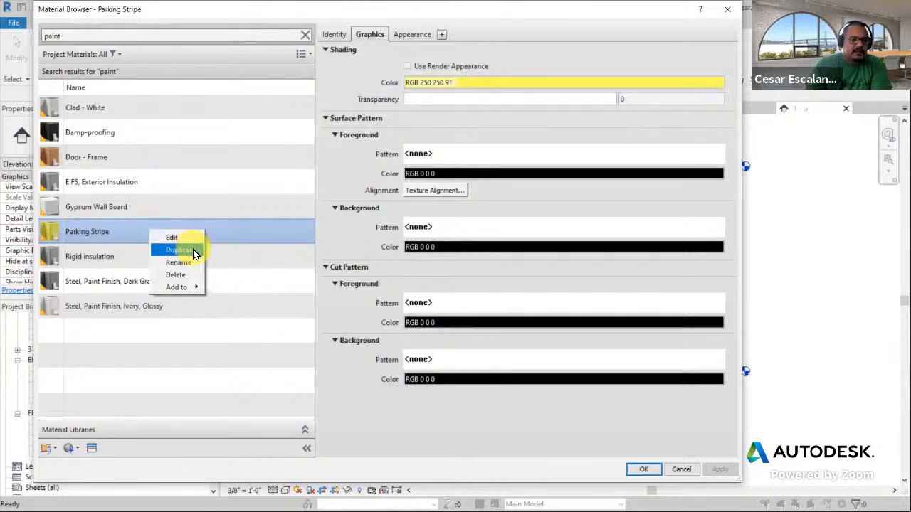
{"action": "left_click", "coordinate": [178, 250]}
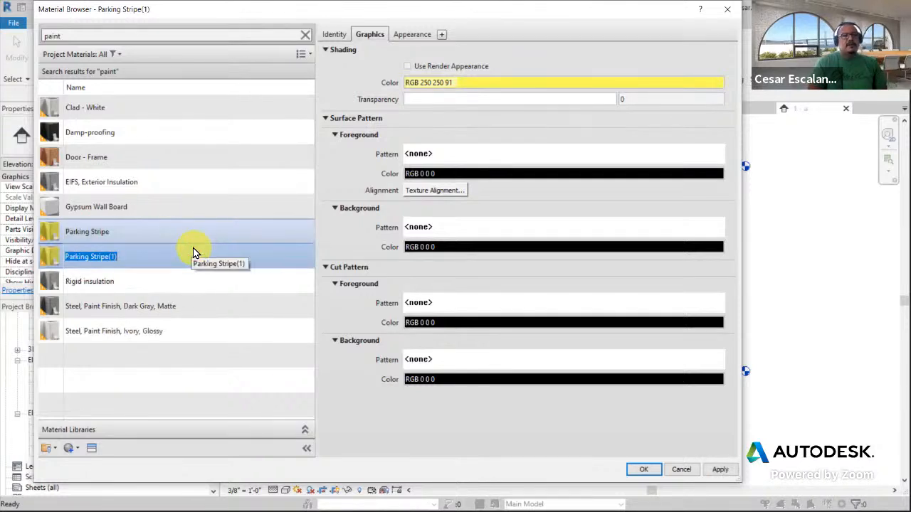
{"action": "type", "text": "Paint "}
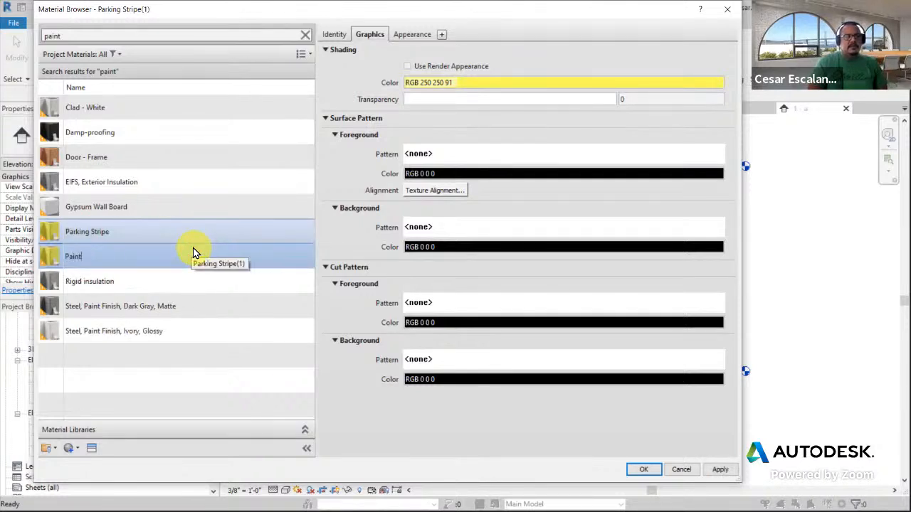
{"action": "type", "text": "1"}
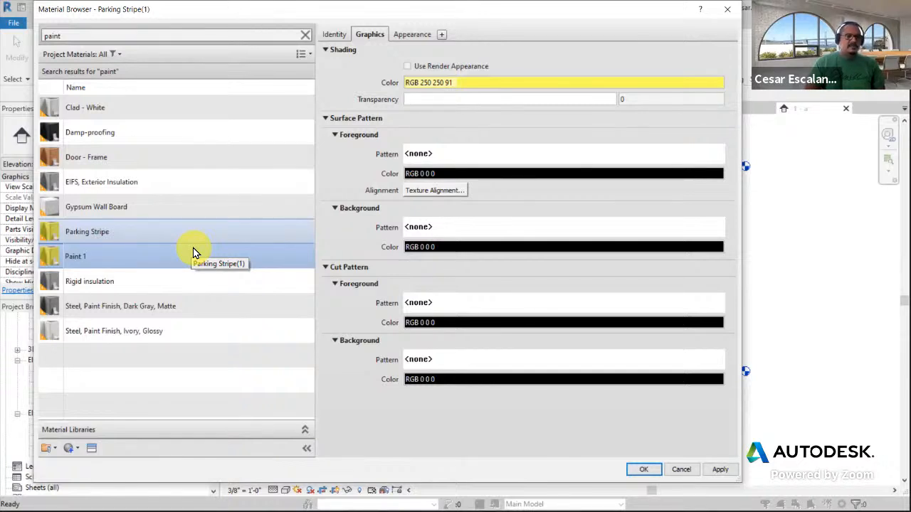
{"action": "type", "text": "Blue"}
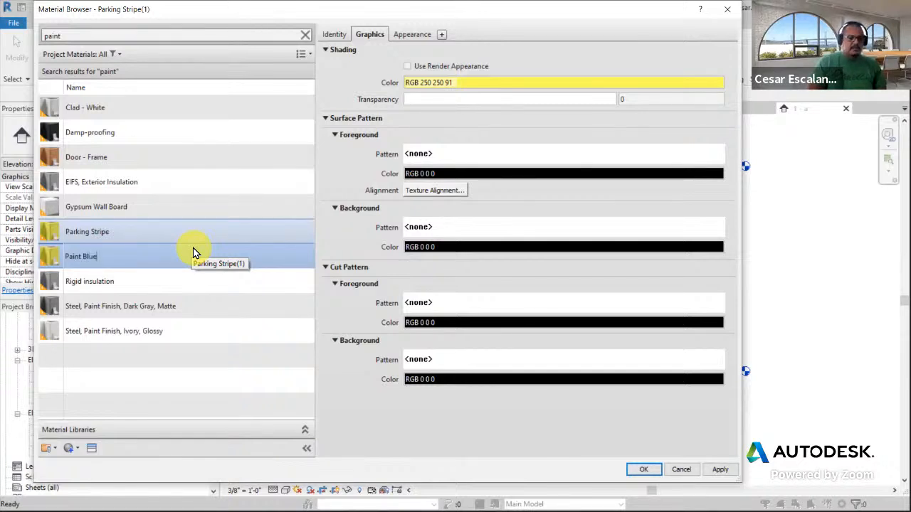
{"action": "right_click", "coordinate": [123, 261]}
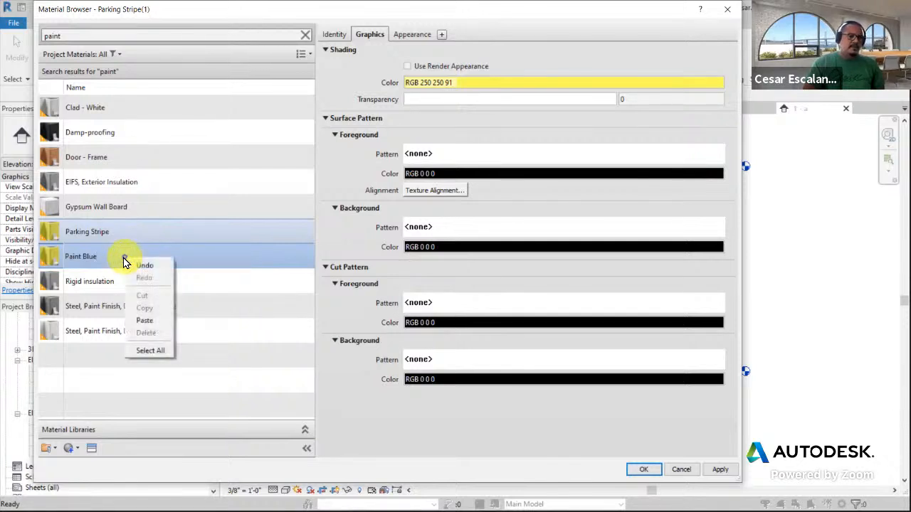
{"action": "left_click", "coordinate": [198, 431]}
{"action": "left_click", "coordinate": [398, 406]}
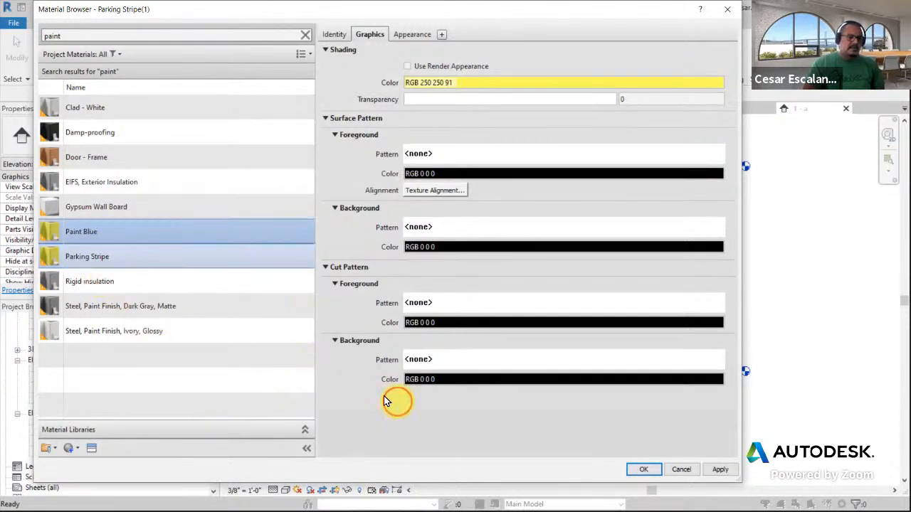
Duplicate the Paint Blue material and name the copy Paint Red
{"action": "right_click", "coordinate": [128, 233]}
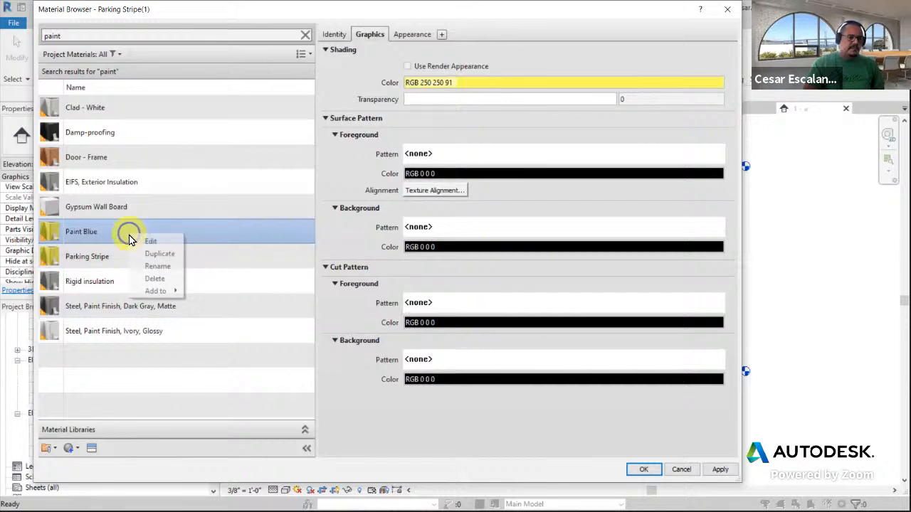
{"action": "left_click", "coordinate": [170, 255]}
{"action": "type", "text": "P"}
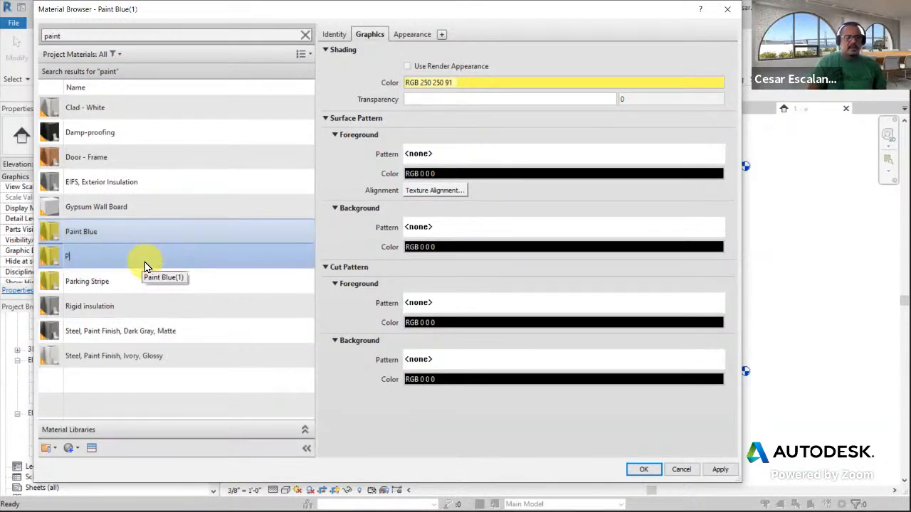
{"action": "type", "text": "aint Red"}
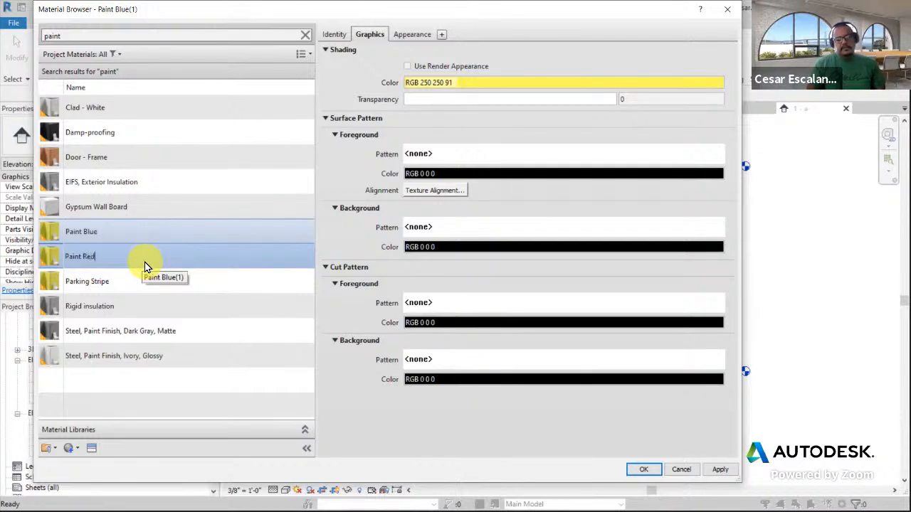
{"action": "left_click", "coordinate": [407, 440]}
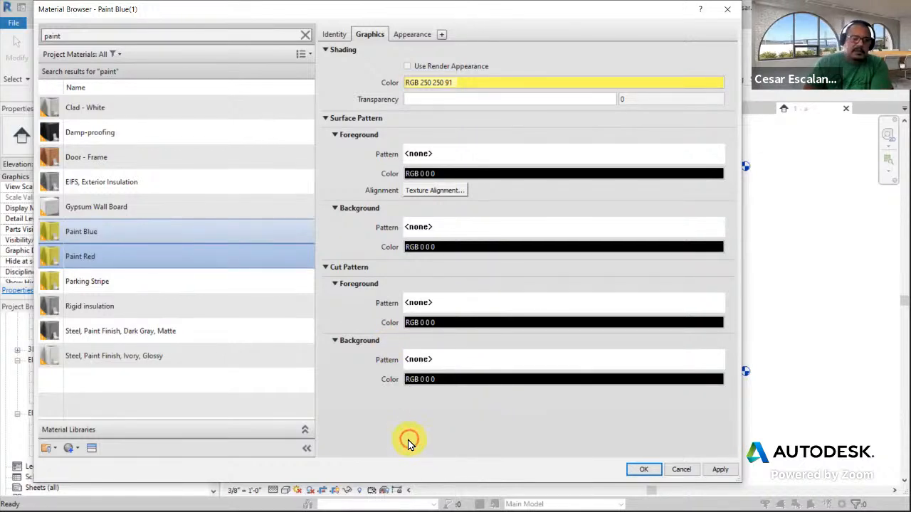
Set Paint Blue's wall paint appearance color to a light blue, RGB 147 201 255
{"action": "left_click", "coordinate": [131, 238]}
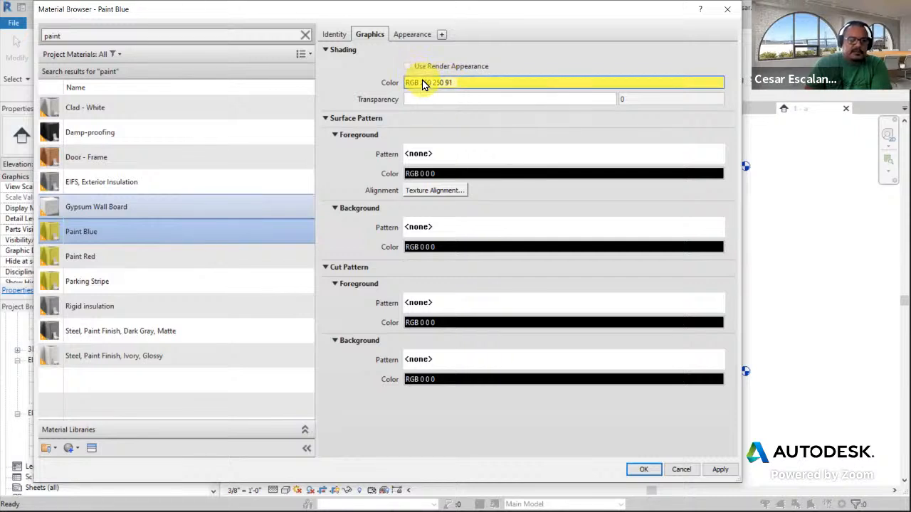
{"action": "left_click", "coordinate": [405, 39]}
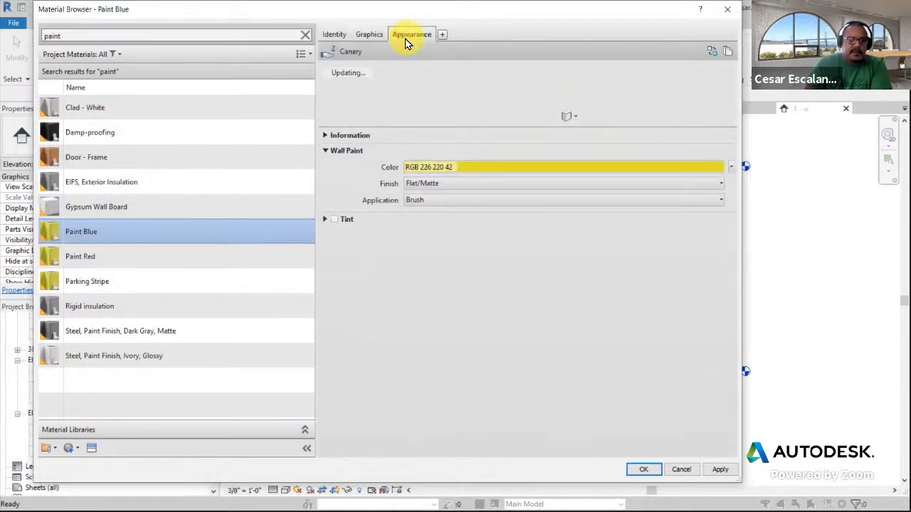
{"action": "left_click", "coordinate": [363, 34]}
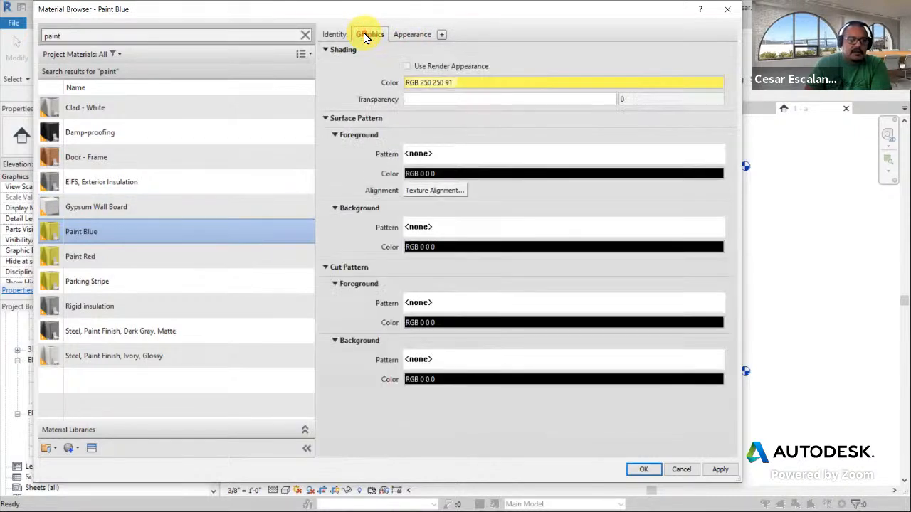
{"action": "left_click", "coordinate": [412, 35]}
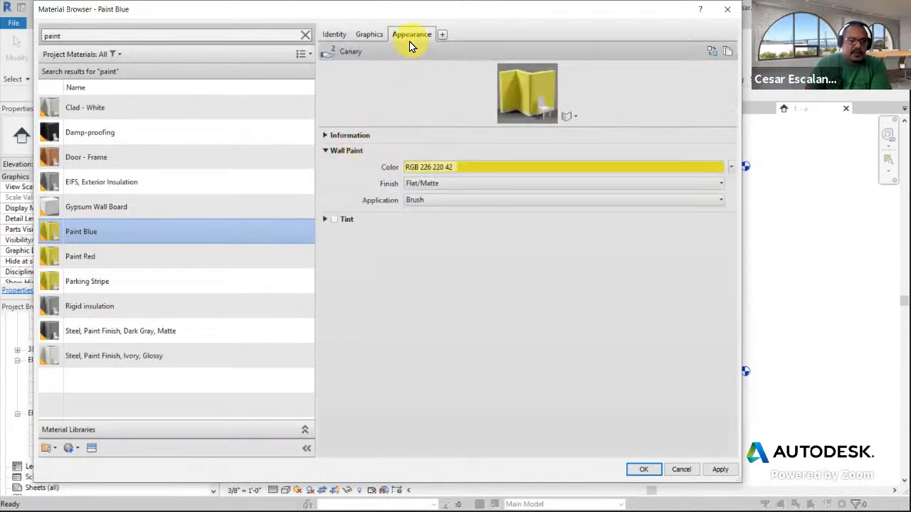
{"action": "left_click", "coordinate": [482, 169]}
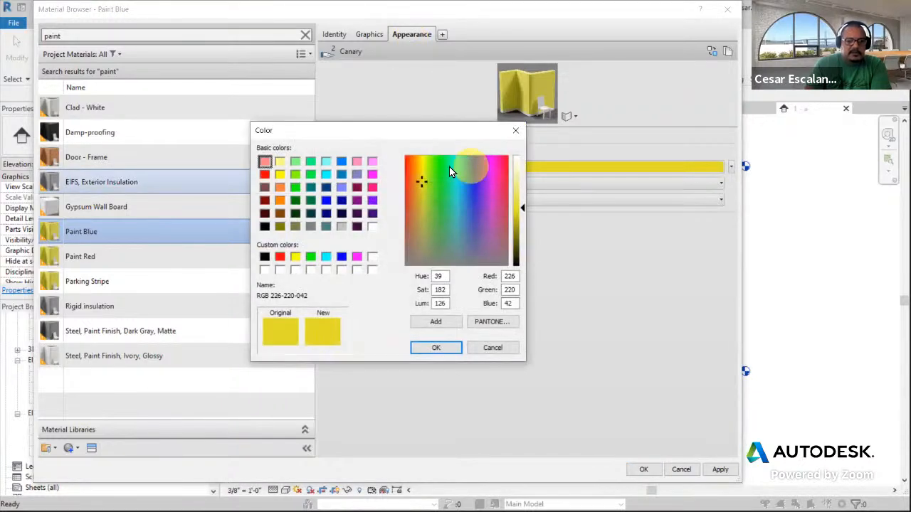
{"action": "left_click", "coordinate": [341, 161]}
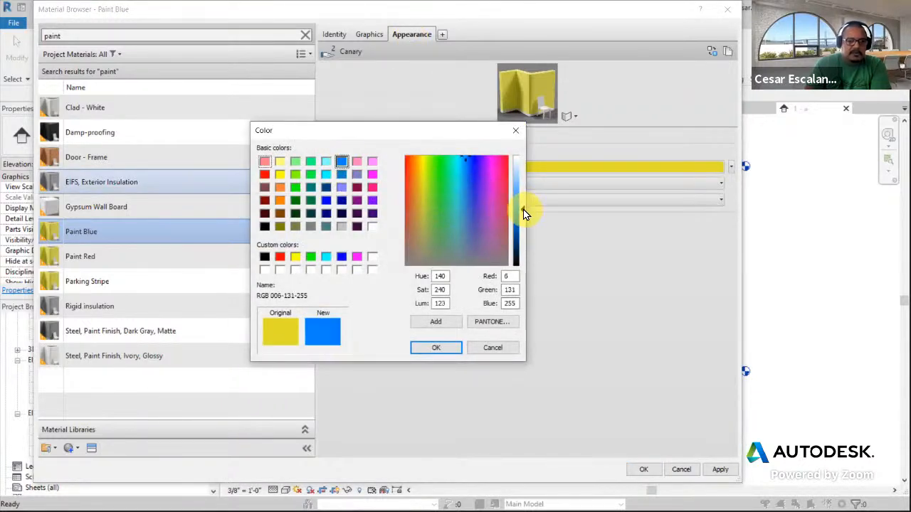
{"action": "left_click_drag", "start_coordinate": [522, 212], "coordinate": [522, 179]}
{"action": "left_click", "coordinate": [443, 352]}
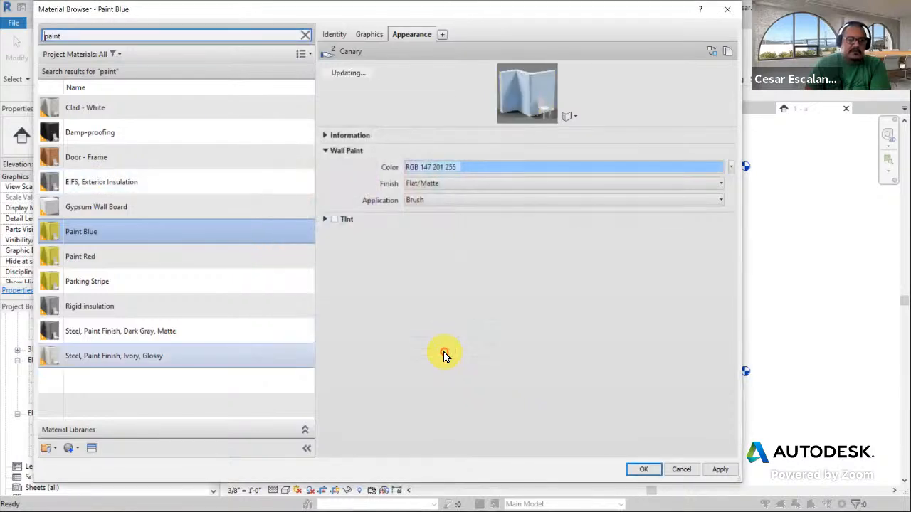
Turn on Use Render Appearance for Paint Blue's shading, then cancel the Material Browser
{"action": "left_click", "coordinate": [365, 36]}
{"action": "left_click", "coordinate": [407, 65]}
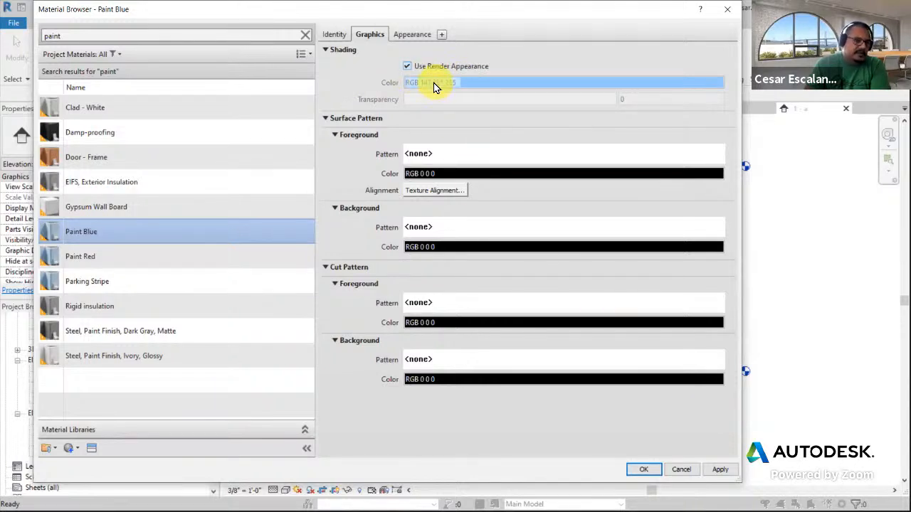
{"action": "left_click", "coordinate": [91, 262]}
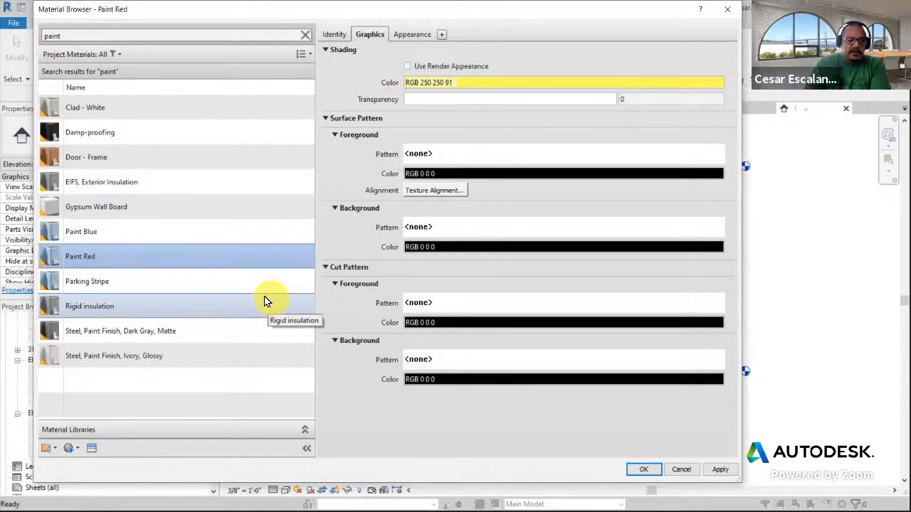
{"action": "left_click", "coordinate": [683, 471]}
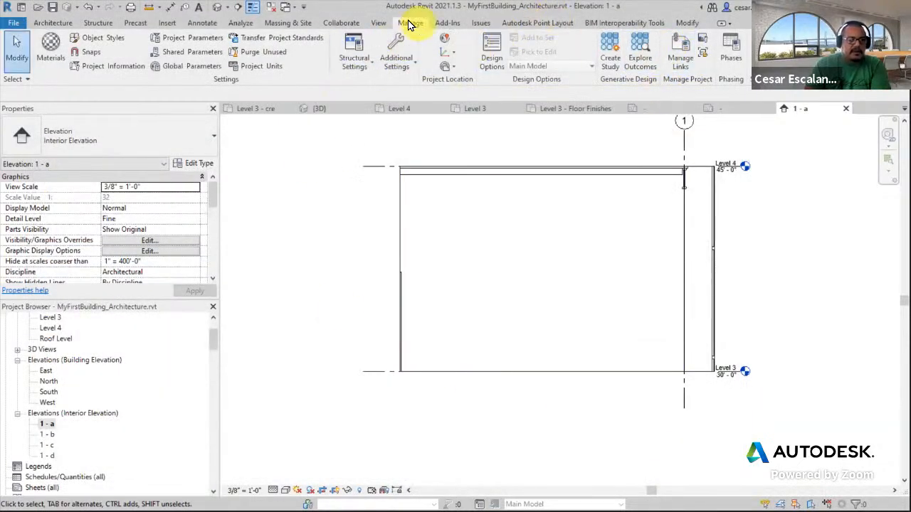
Reopen the Material Browser, search for Paint, and duplicate Parking Stripe as a new material named Paint Blue
{"action": "left_click", "coordinate": [49, 44]}
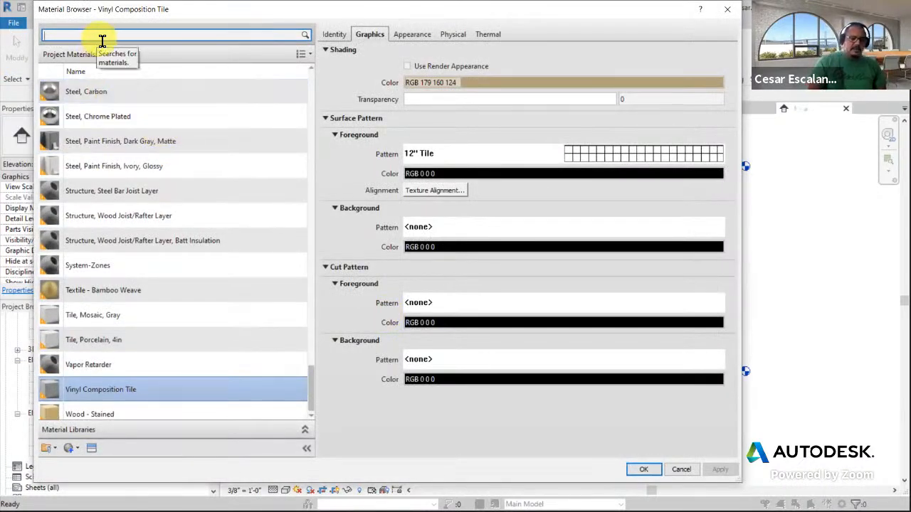
{"action": "type", "text": "int"}
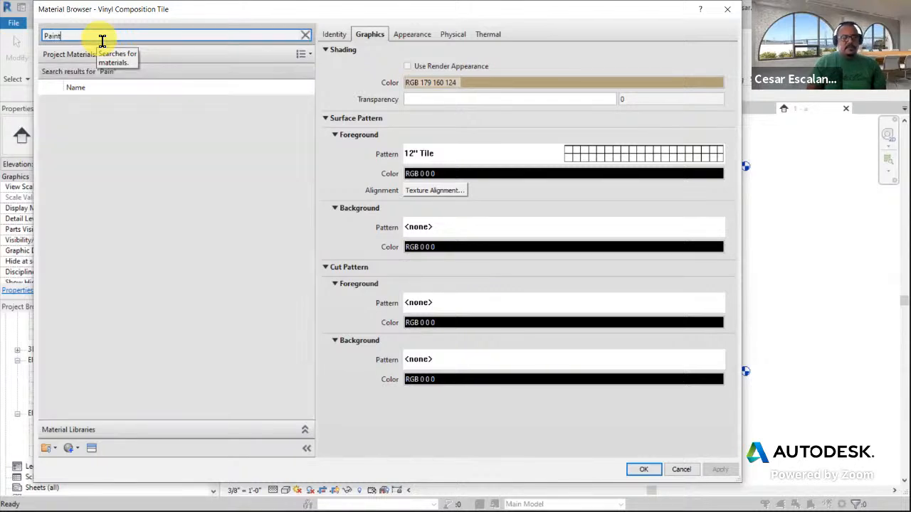
{"action": "left_click", "coordinate": [124, 233]}
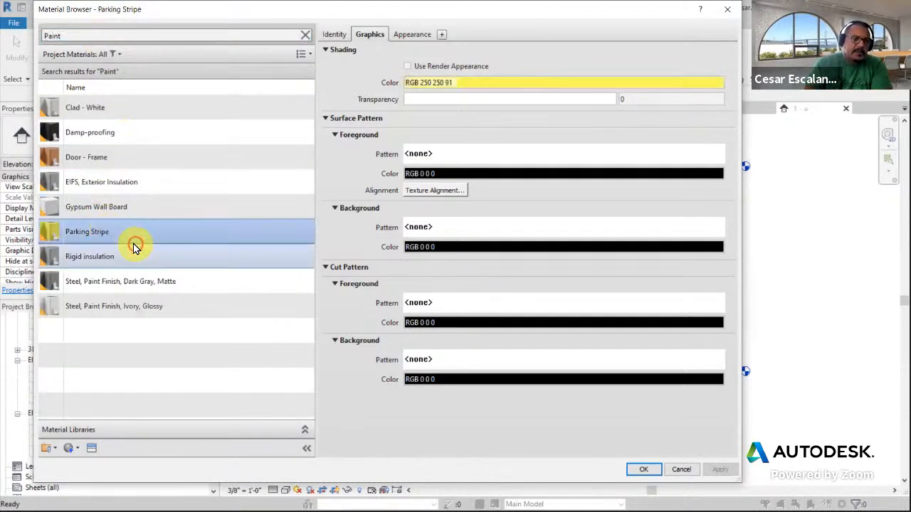
{"action": "right_click", "coordinate": [129, 236]}
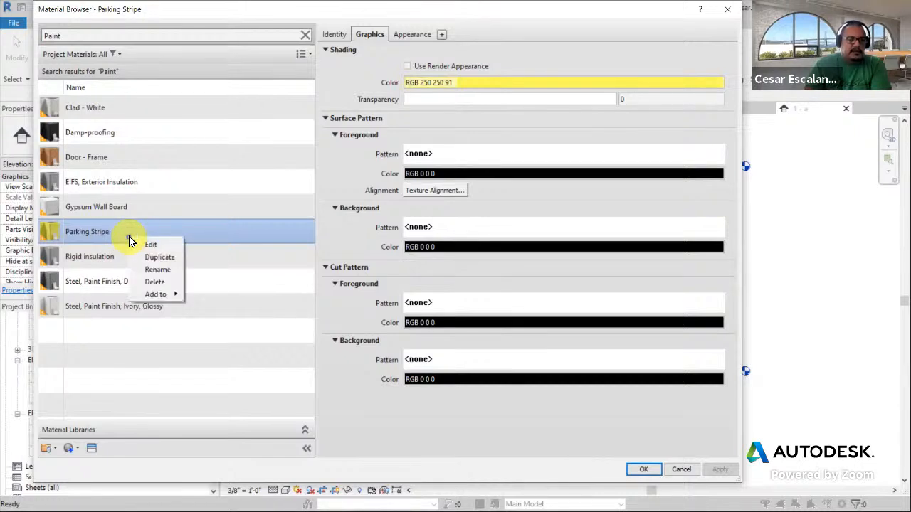
{"action": "left_click", "coordinate": [169, 258]}
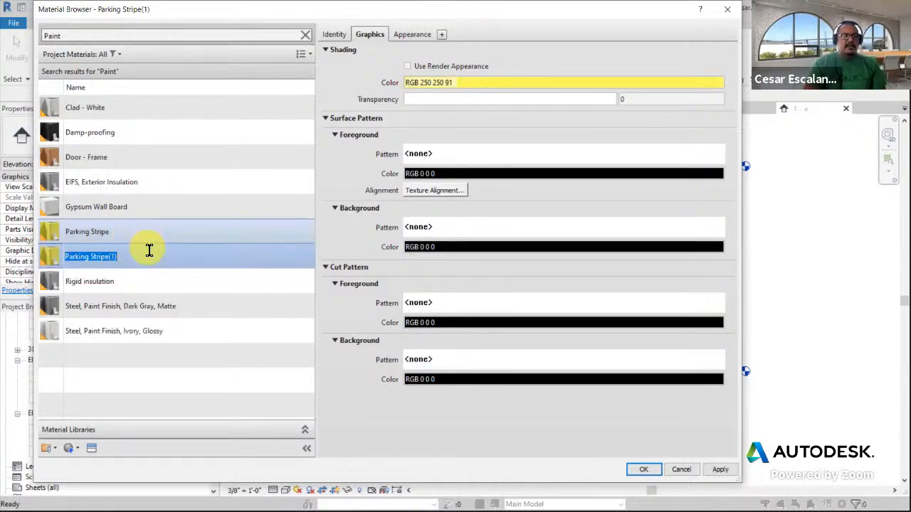
{"action": "type", "text": "Paint Blue"}
{"action": "key", "text": "Return"}
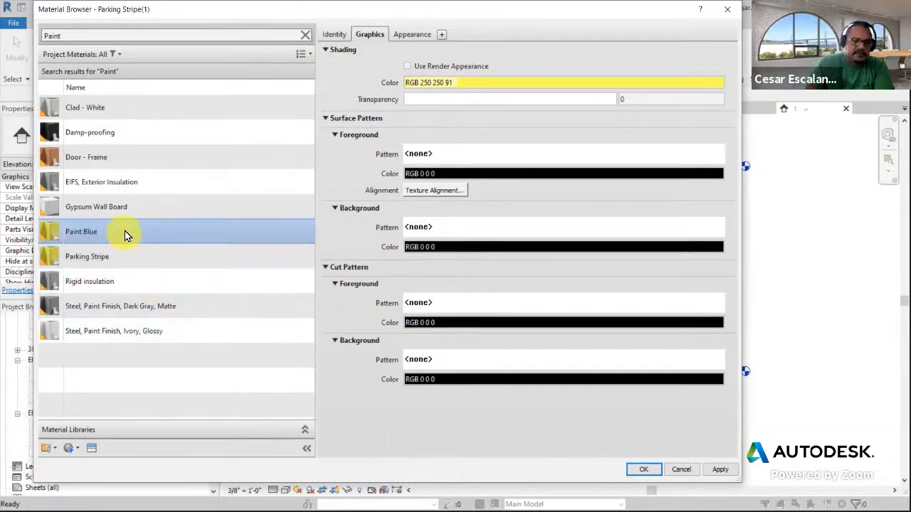
Duplicate Paint Blue's appearance asset so it is independent, and rename the asset Blue
{"action": "left_click", "coordinate": [415, 34]}
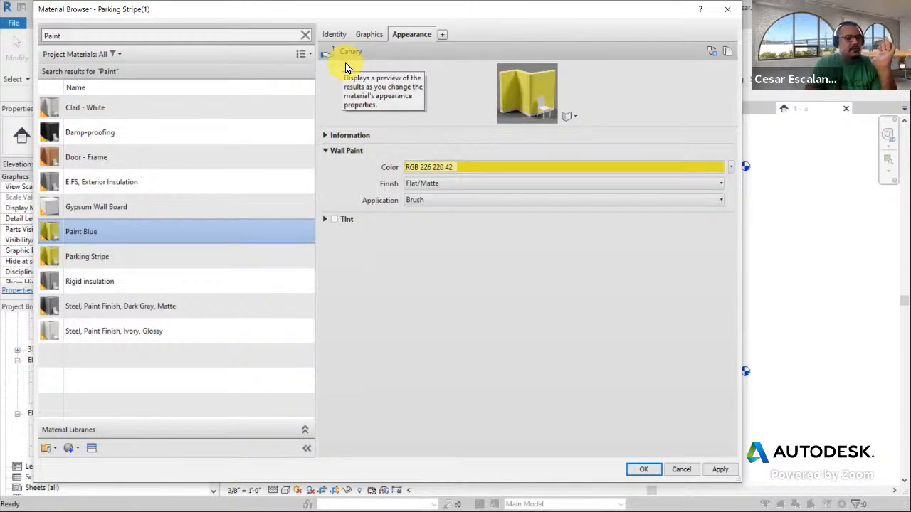
{"action": "left_click", "coordinate": [727, 52]}
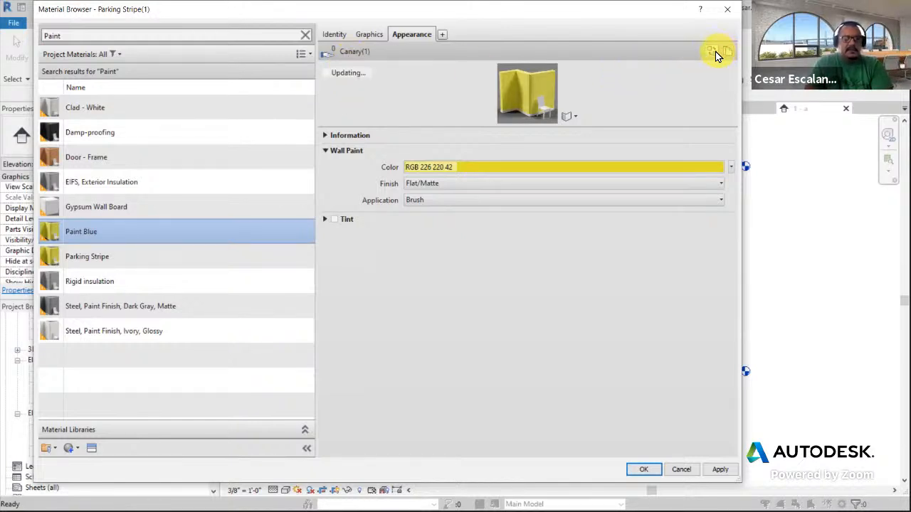
{"action": "left_click", "coordinate": [326, 136]}
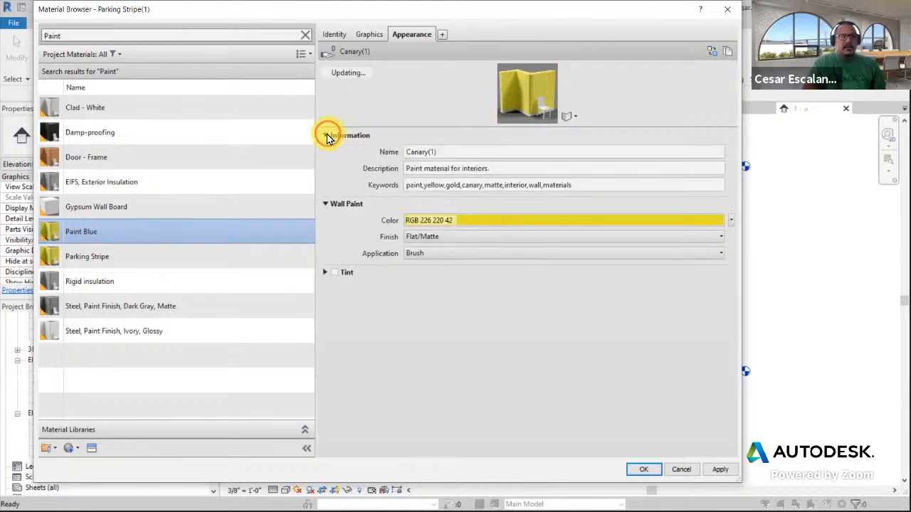
{"action": "left_click", "coordinate": [455, 156]}
{"action": "left_click_drag", "start_coordinate": [454, 156], "coordinate": [382, 142]}
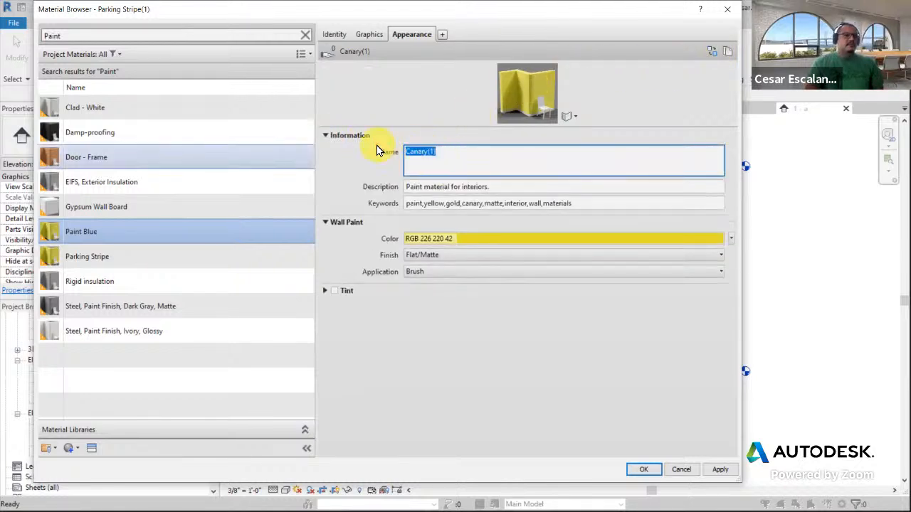
{"action": "type", "text": "Blue"}
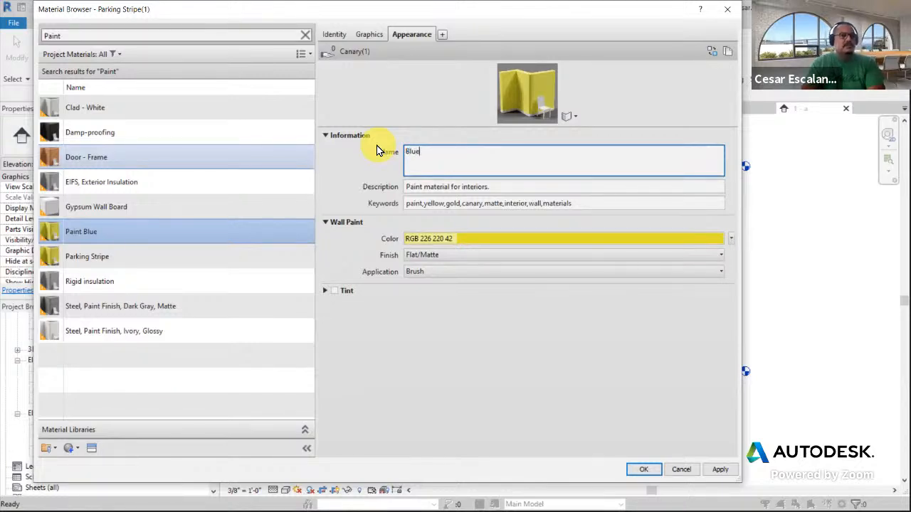
Set the Blue asset's wall paint color to light blue, RGB 168 211 255
{"action": "left_click", "coordinate": [447, 239]}
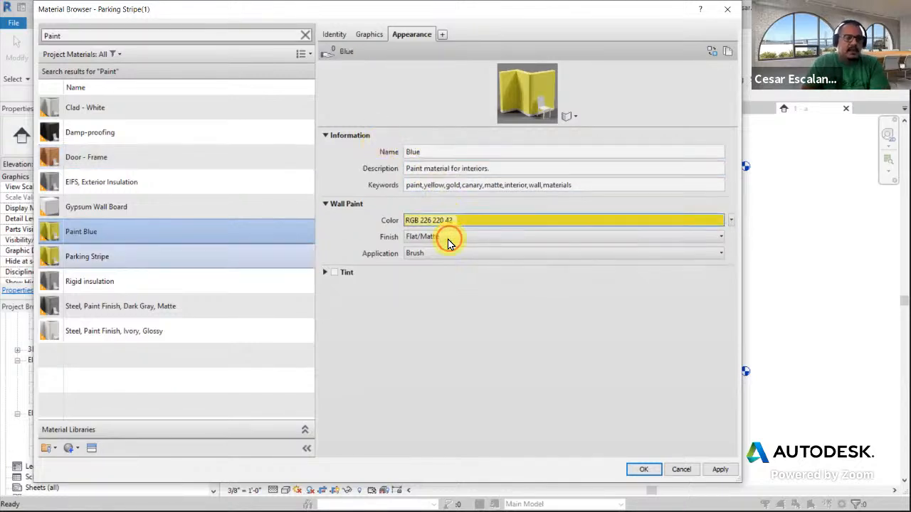
{"action": "left_click", "coordinate": [341, 161]}
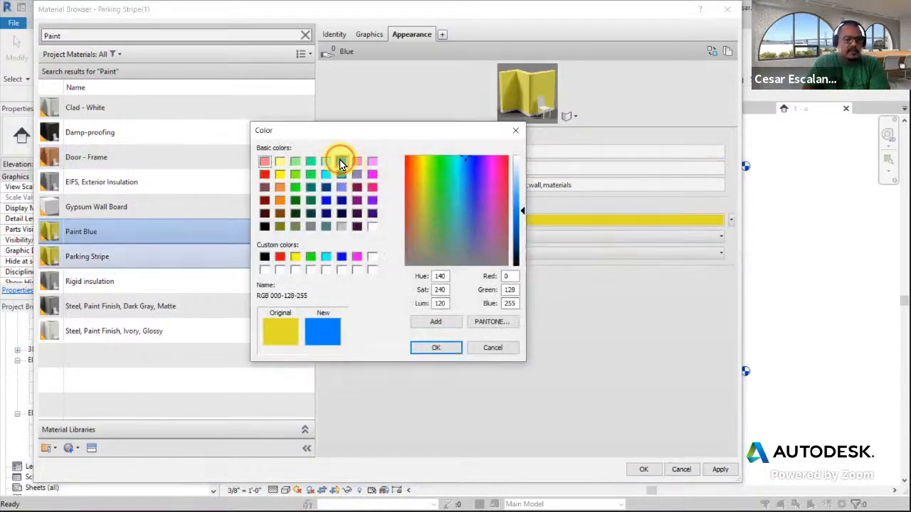
{"action": "left_click_drag", "start_coordinate": [523, 219], "coordinate": [522, 173]}
{"action": "left_click", "coordinate": [435, 347]}
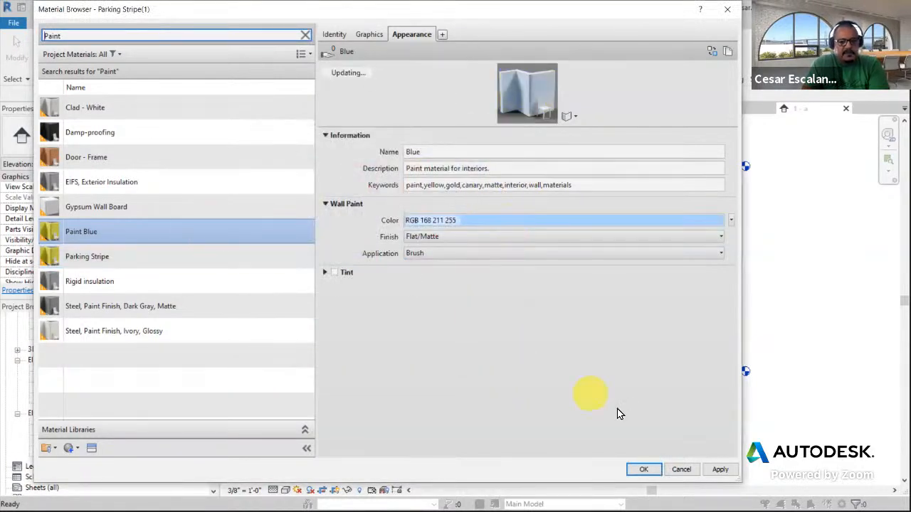
Make Paint Blue's shading use the render appearance and apply the changes
{"action": "left_click", "coordinate": [367, 34]}
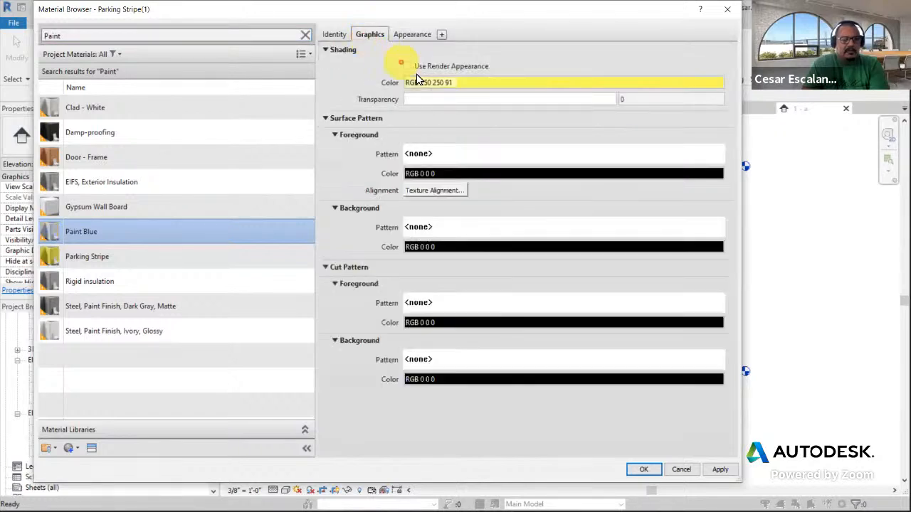
{"action": "left_click", "coordinate": [408, 65]}
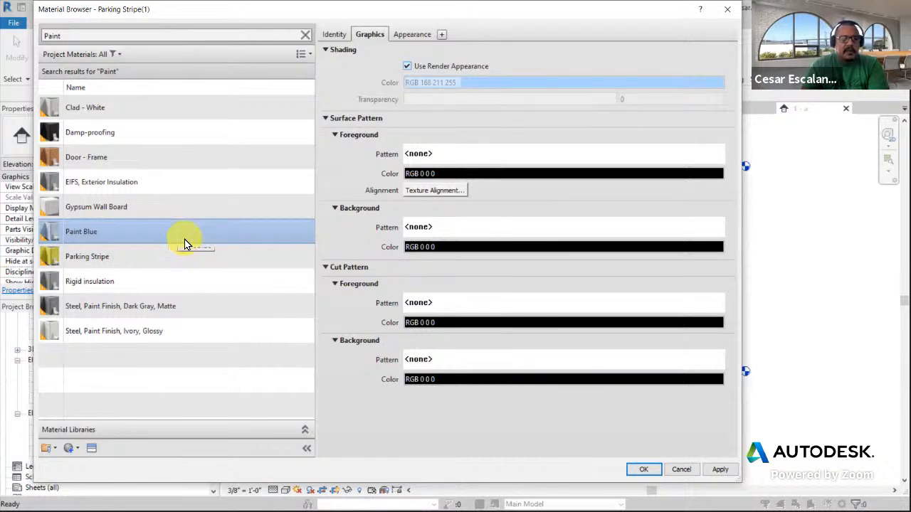
{"action": "left_click", "coordinate": [718, 471]}
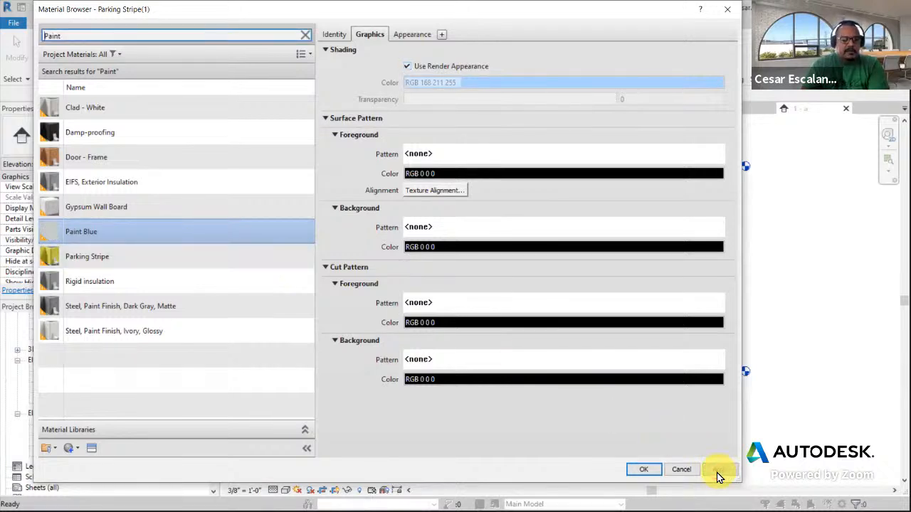
Duplicate Paint Blue and name the new material Paint Red
{"action": "right_click", "coordinate": [92, 236]}
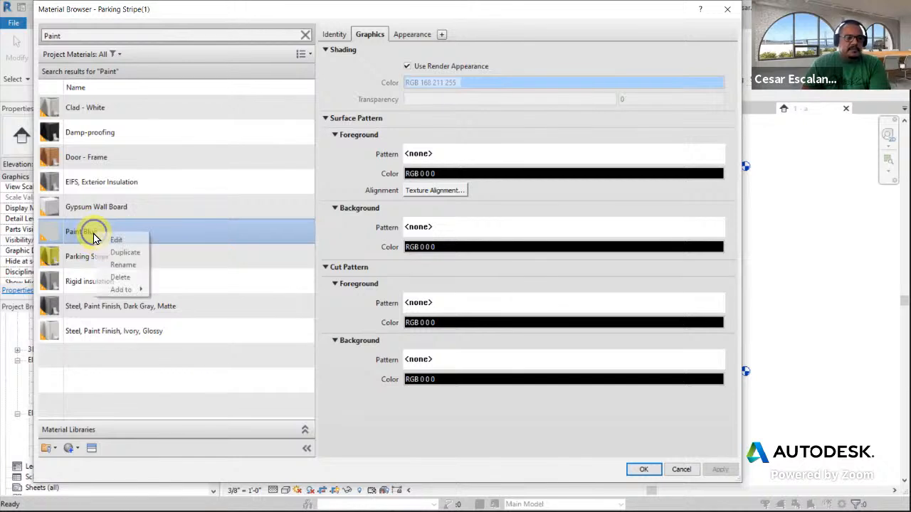
{"action": "left_click", "coordinate": [136, 252]}
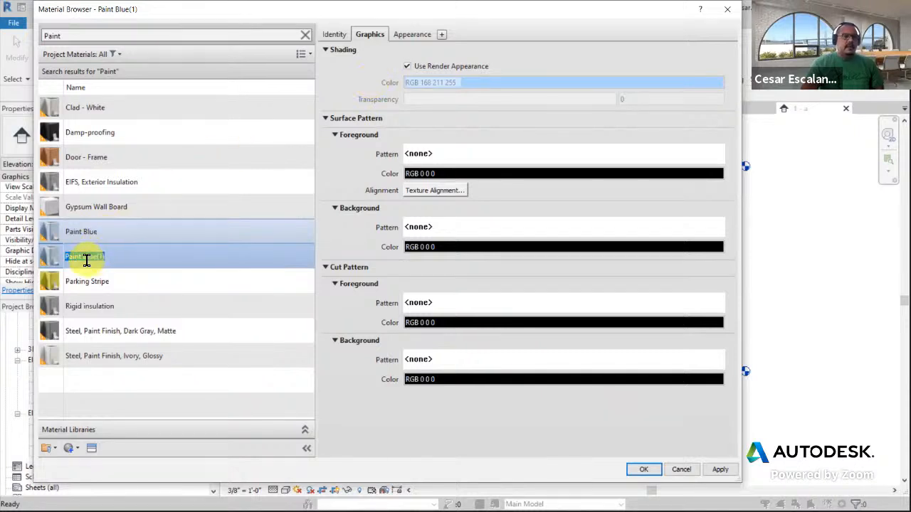
{"action": "left_click_drag", "start_coordinate": [83, 257], "coordinate": [197, 265]}
{"action": "key", "text": "BackSpace"}
{"action": "type", "text": "nt R"}
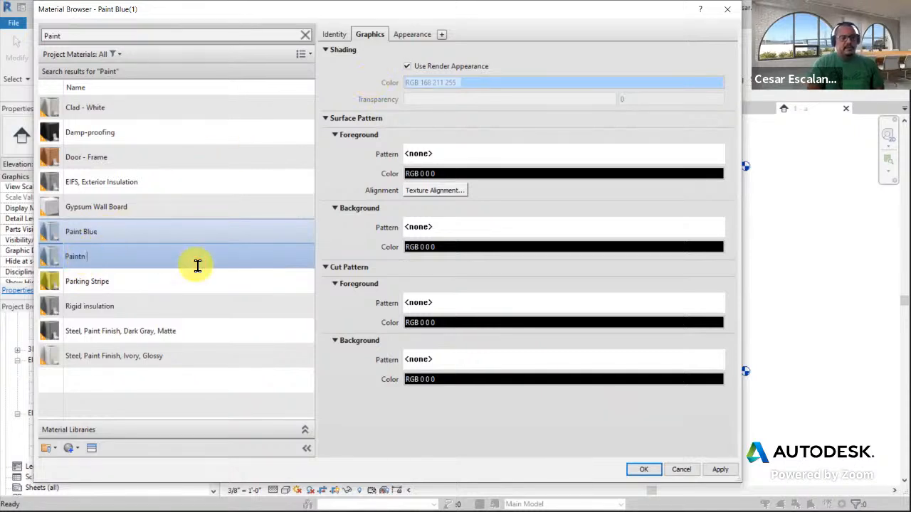
{"action": "type", "text": "ed"}
{"action": "key", "text": "Return"}
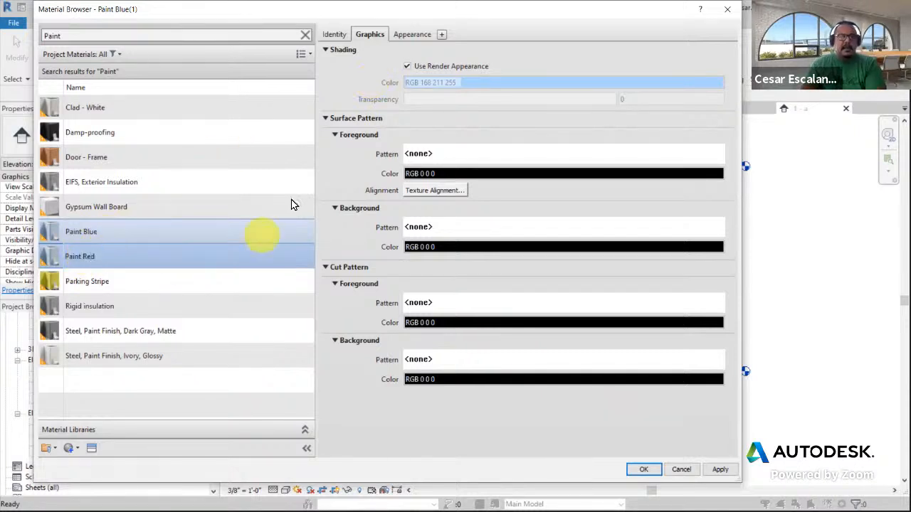
Duplicate Paint Red's appearance asset so it is independent, and rename the asset Red Paint
{"action": "left_click", "coordinate": [413, 36]}
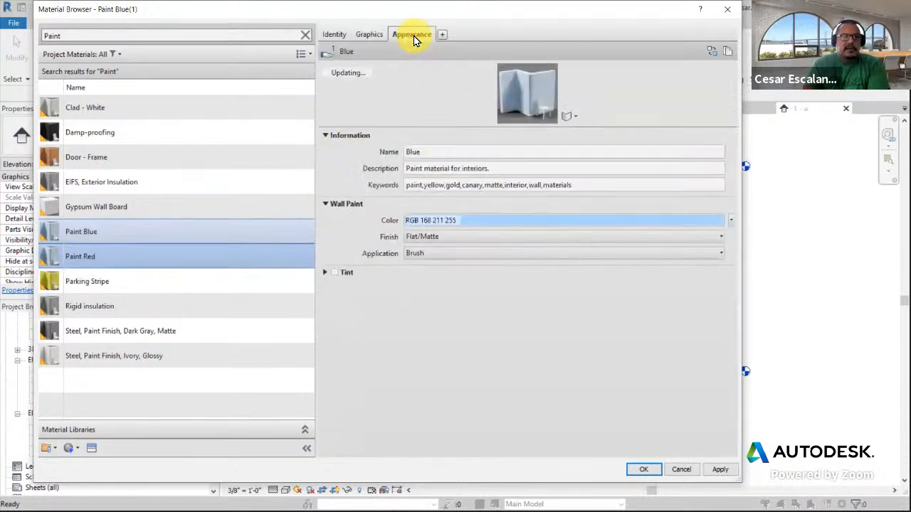
{"action": "left_click", "coordinate": [728, 50]}
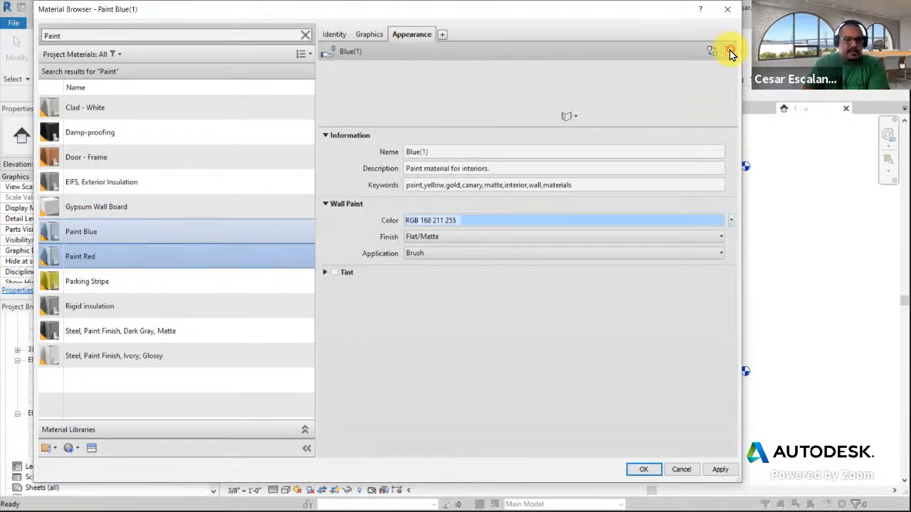
{"action": "left_click", "coordinate": [456, 149]}
{"action": "left_click_drag", "start_coordinate": [451, 153], "coordinate": [363, 147]}
{"action": "type", "text": "Red Paint"}
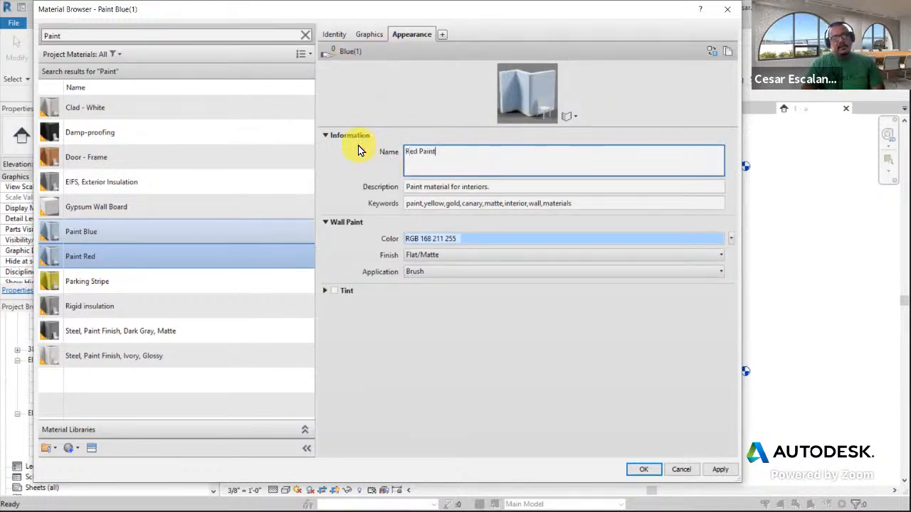
Set the Red Paint asset's wall paint color to a light red basic color, RGB 255 128 128
{"action": "left_click", "coordinate": [443, 238]}
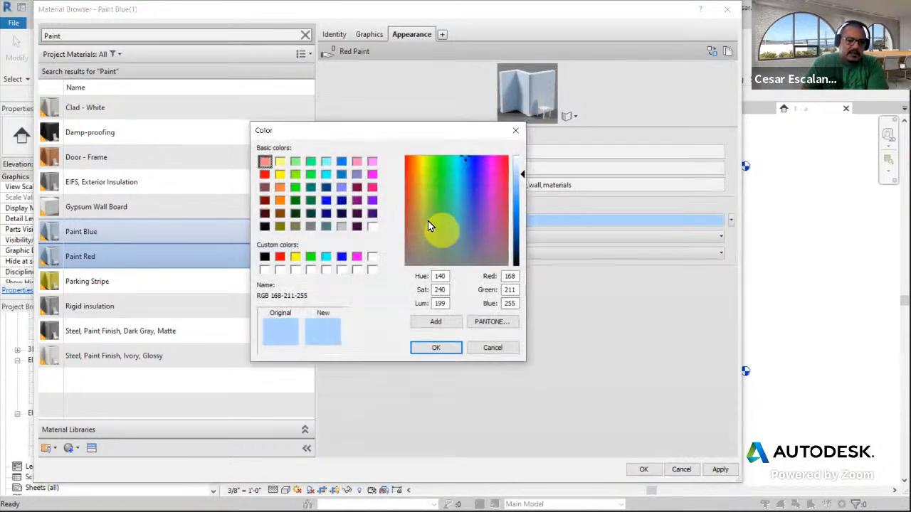
{"action": "left_click", "coordinate": [264, 161]}
{"action": "left_click", "coordinate": [441, 348]}
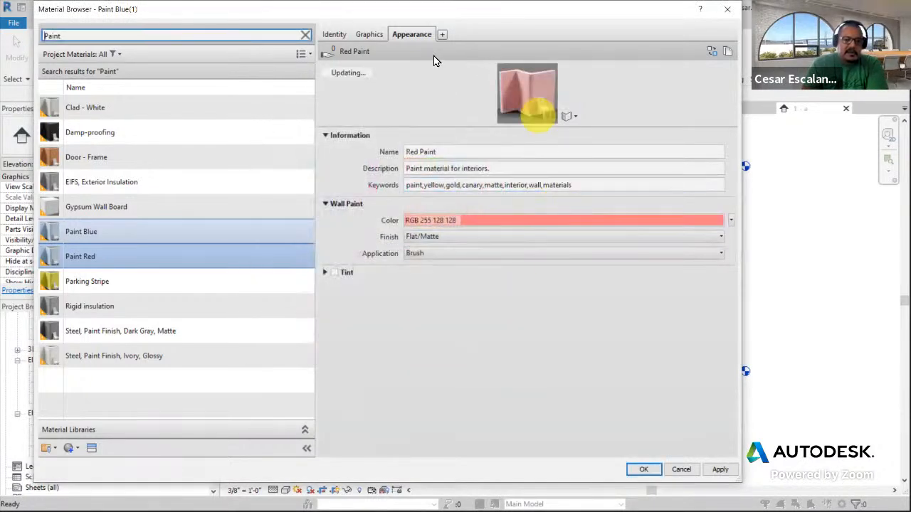
{"action": "left_click", "coordinate": [448, 238]}
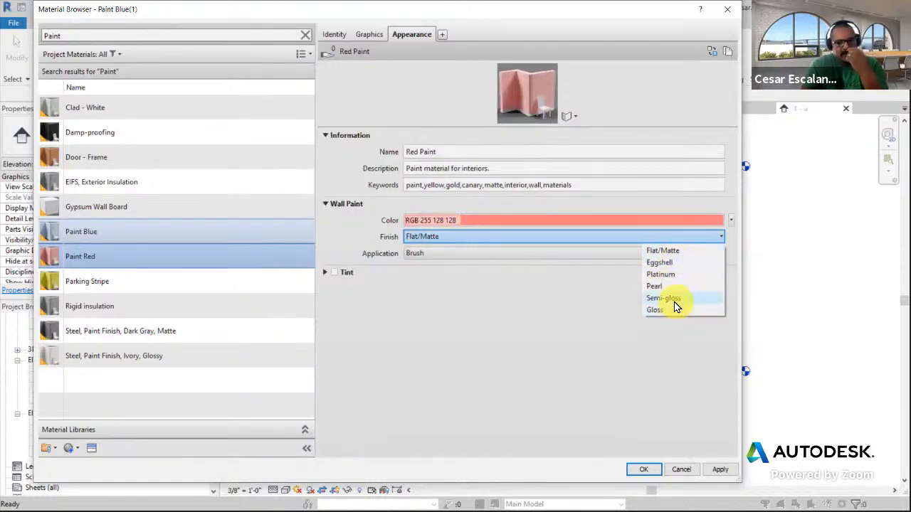
{"action": "left_click", "coordinate": [486, 258]}
{"action": "left_click", "coordinate": [486, 259]}
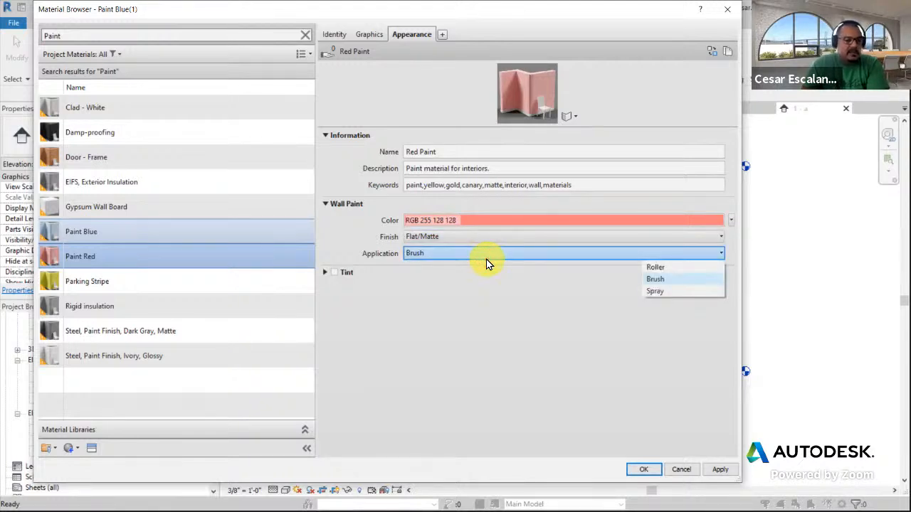
{"action": "left_click", "coordinate": [486, 259]}
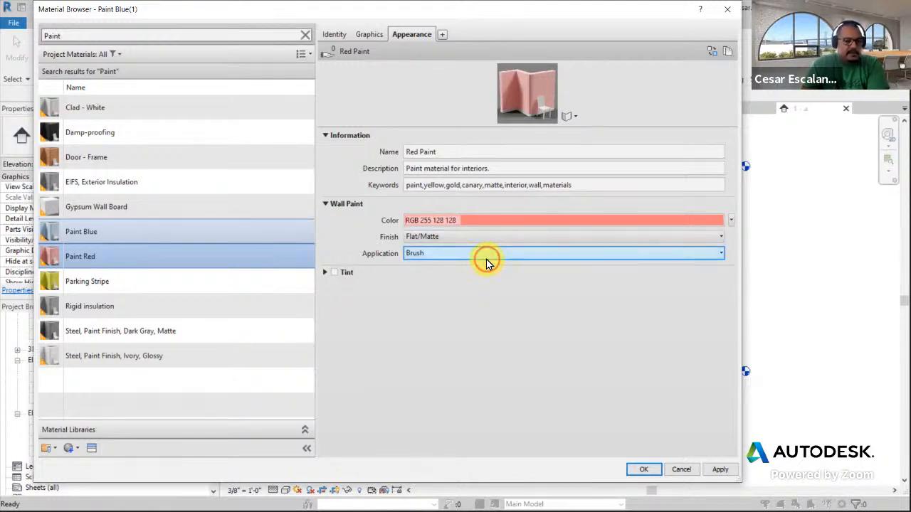
{"action": "left_click", "coordinate": [324, 273]}
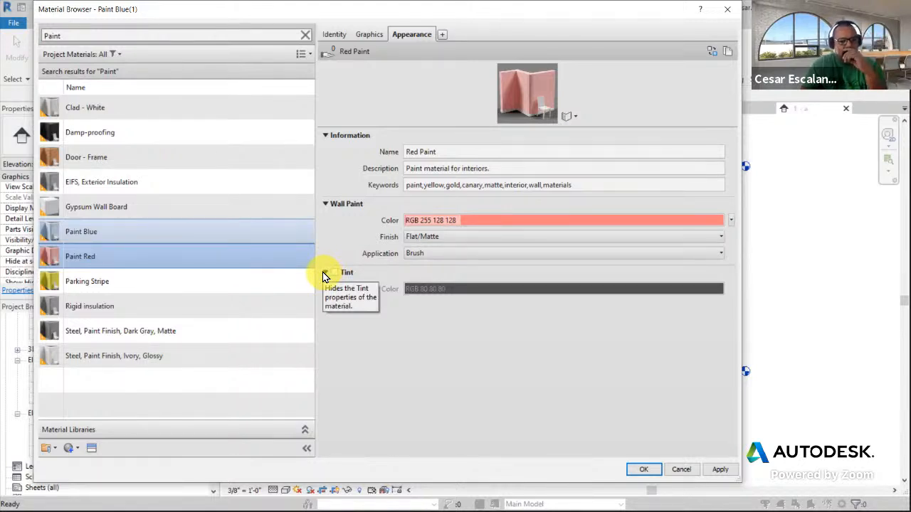
{"action": "left_click", "coordinate": [324, 273]}
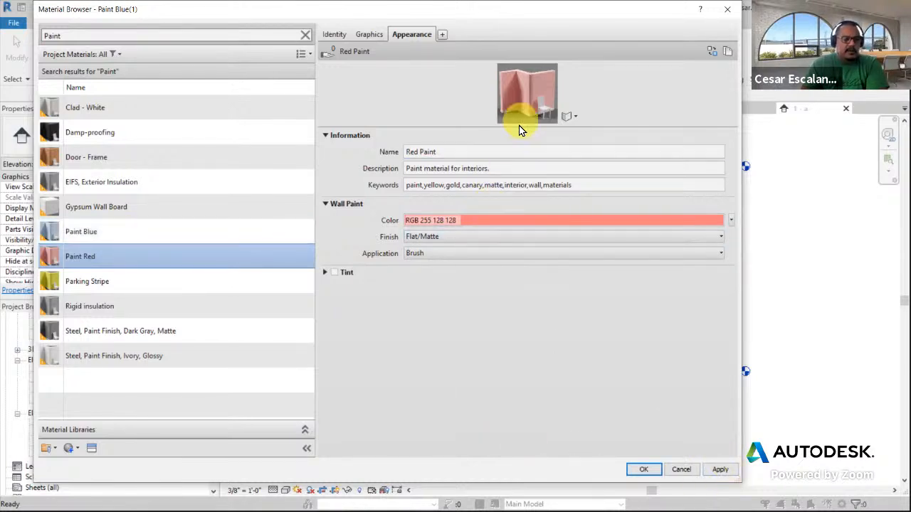
Set Paint Blue's identity Mark to PT-2
{"action": "left_click", "coordinate": [338, 35]}
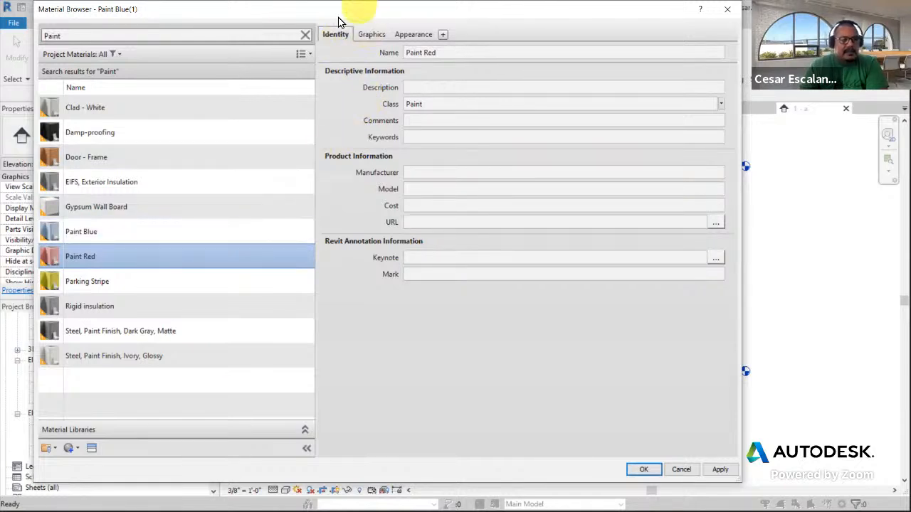
{"action": "left_click", "coordinate": [153, 232]}
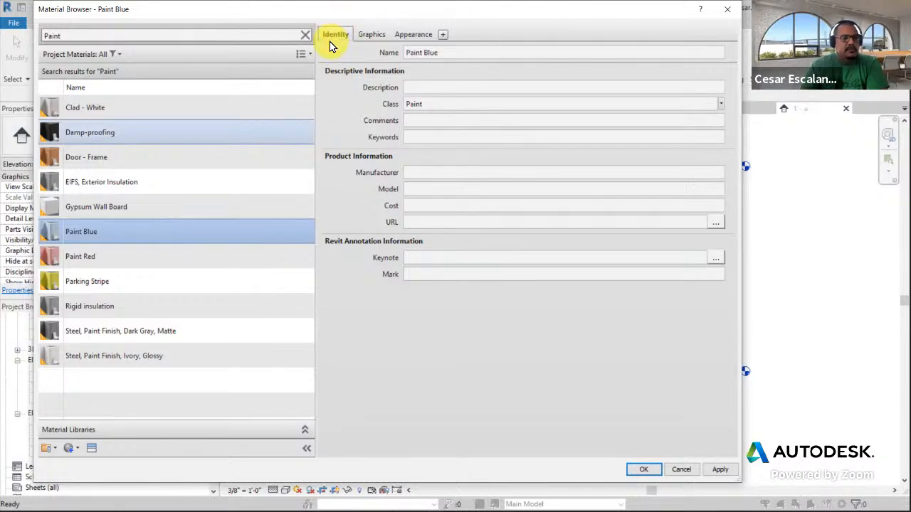
{"action": "left_click", "coordinate": [139, 257]}
{"action": "left_click", "coordinate": [138, 236]}
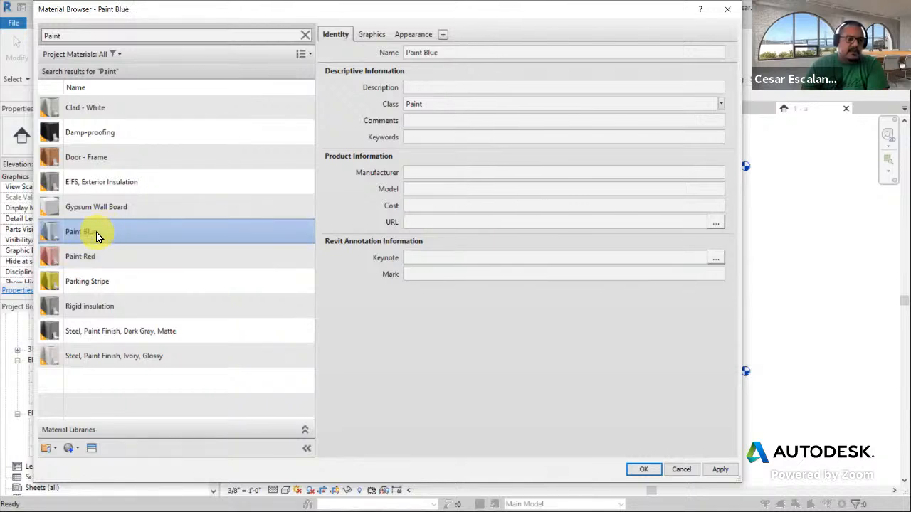
{"action": "left_click", "coordinate": [459, 281]}
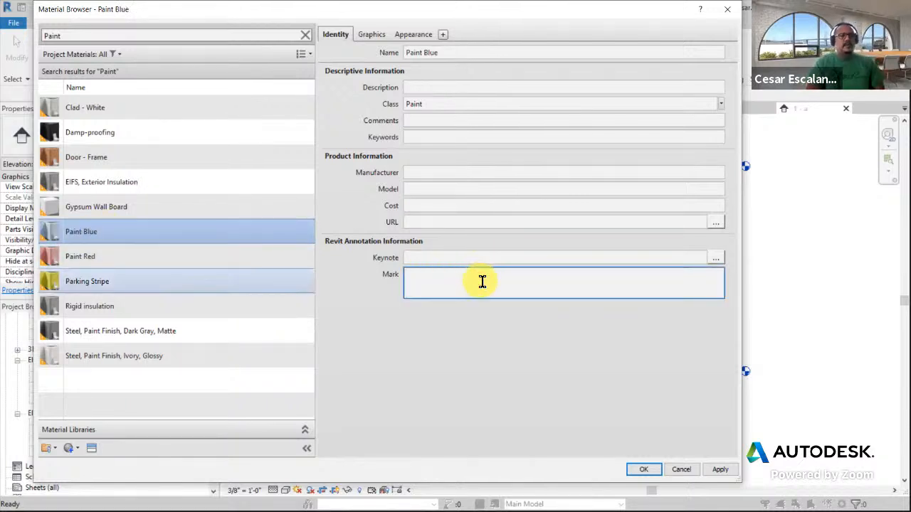
{"action": "type", "text": "PT"}
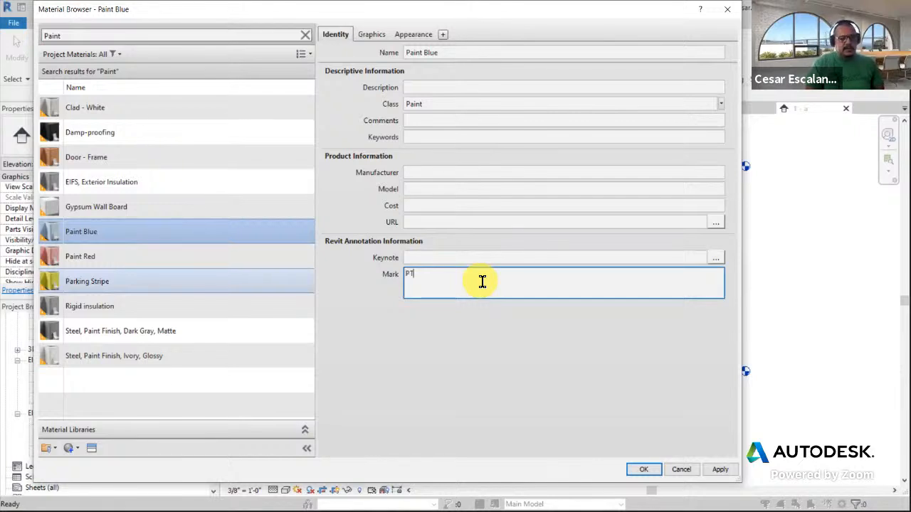
{"action": "type", "text": "-2"}
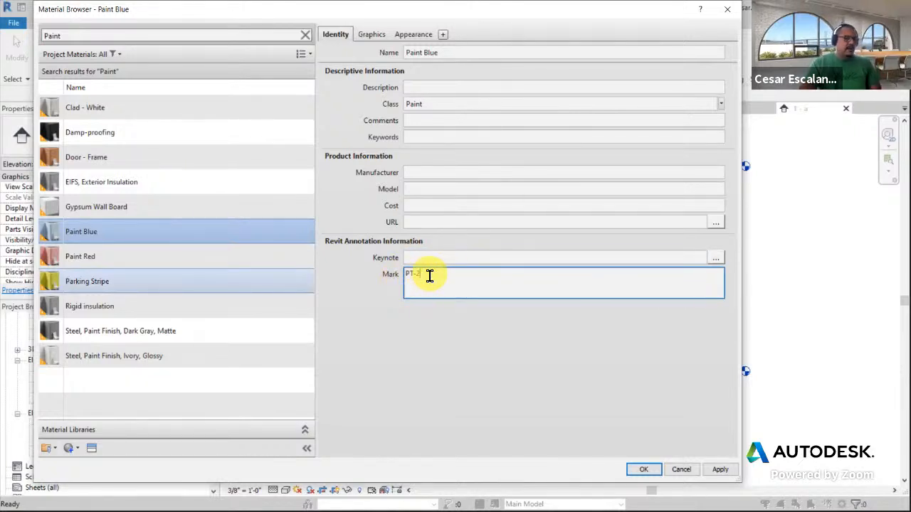
Set Paint Red's identity Mark to PT-4
{"action": "left_click", "coordinate": [171, 259]}
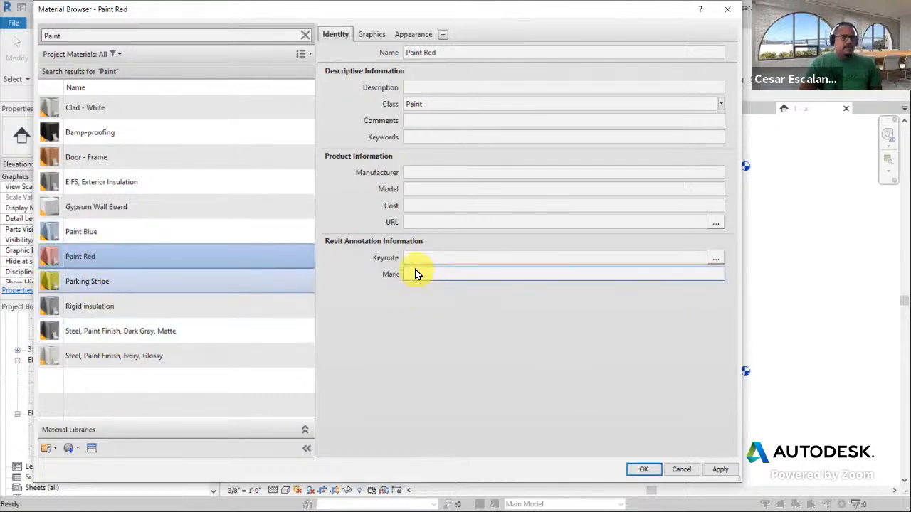
{"action": "left_click", "coordinate": [438, 274]}
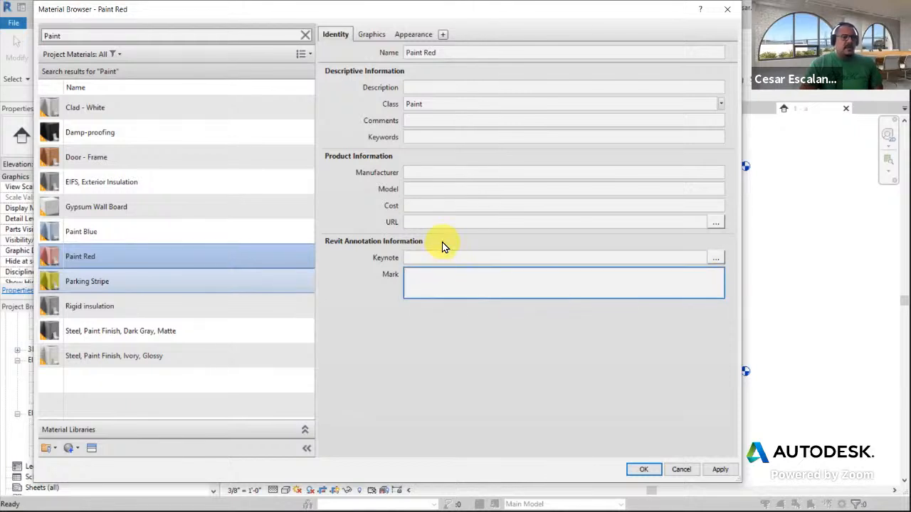
{"action": "type", "text": "P"}
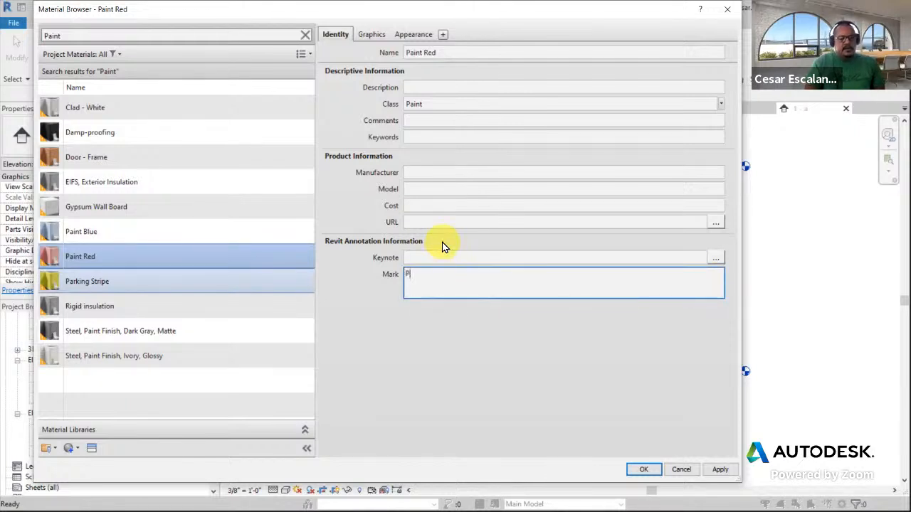
{"action": "type", "text": "T-4"}
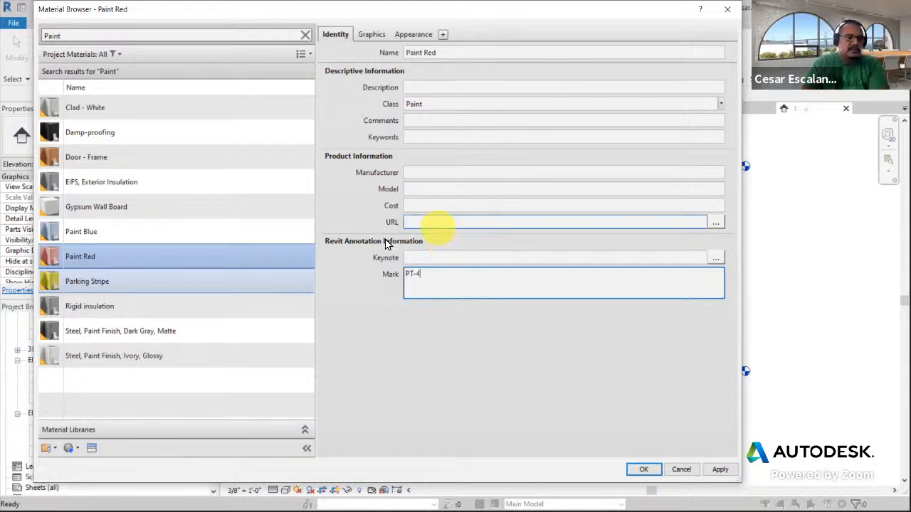
Review the marks of both paint materials, then apply the changes and close the Material Browser
{"action": "left_click", "coordinate": [220, 258]}
{"action": "left_click", "coordinate": [227, 239]}
{"action": "left_click", "coordinate": [230, 247]}
{"action": "left_click", "coordinate": [230, 242]}
{"action": "left_click", "coordinate": [224, 258]}
{"action": "left_click", "coordinate": [228, 238]}
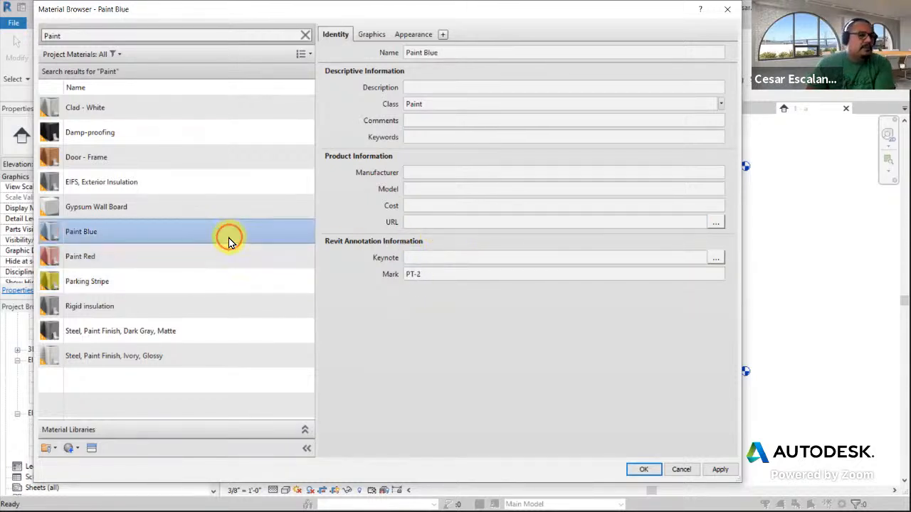
{"action": "left_click", "coordinate": [421, 277]}
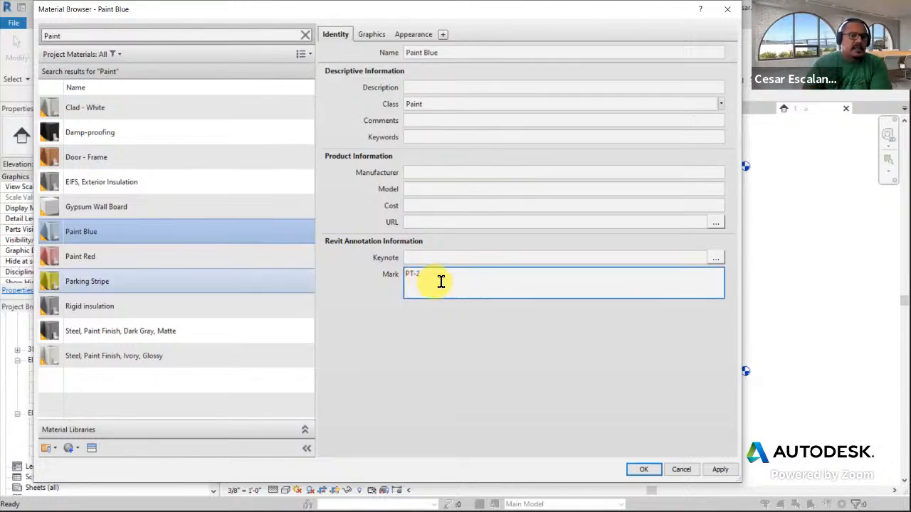
{"action": "left_click_drag", "start_coordinate": [423, 274], "coordinate": [410, 275]}
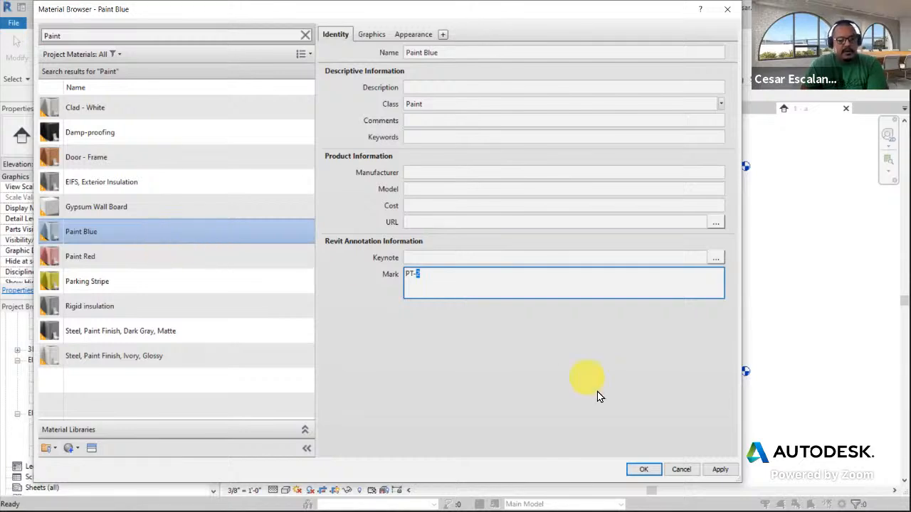
{"action": "left_click", "coordinate": [720, 470]}
{"action": "left_click", "coordinate": [648, 469]}
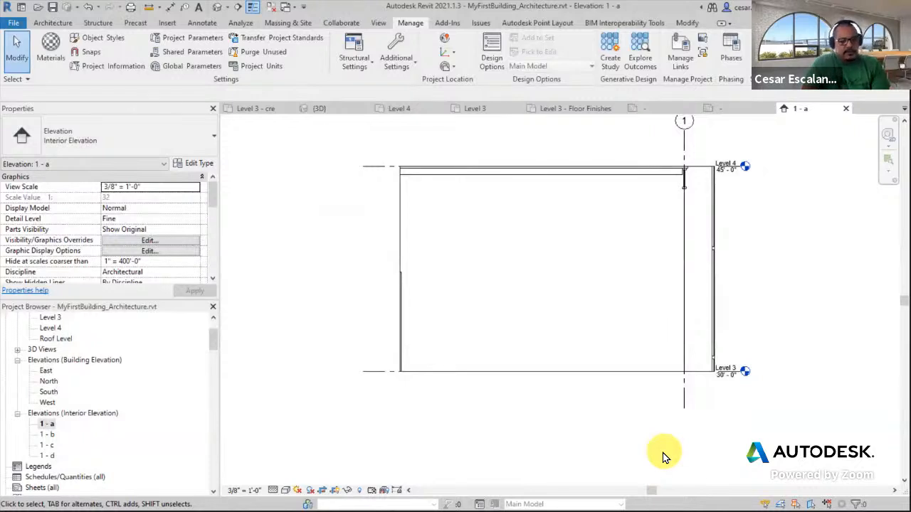
Use Split Face on the interior elevation wall and sketch a horizontal split line across it about 4' above Level 3
{"action": "left_click", "coordinate": [580, 255]}
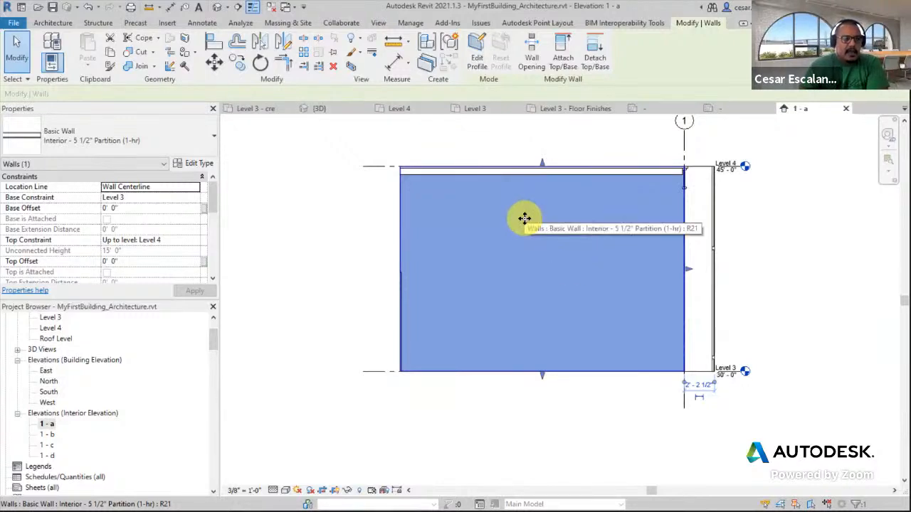
{"action": "left_click", "coordinate": [190, 43]}
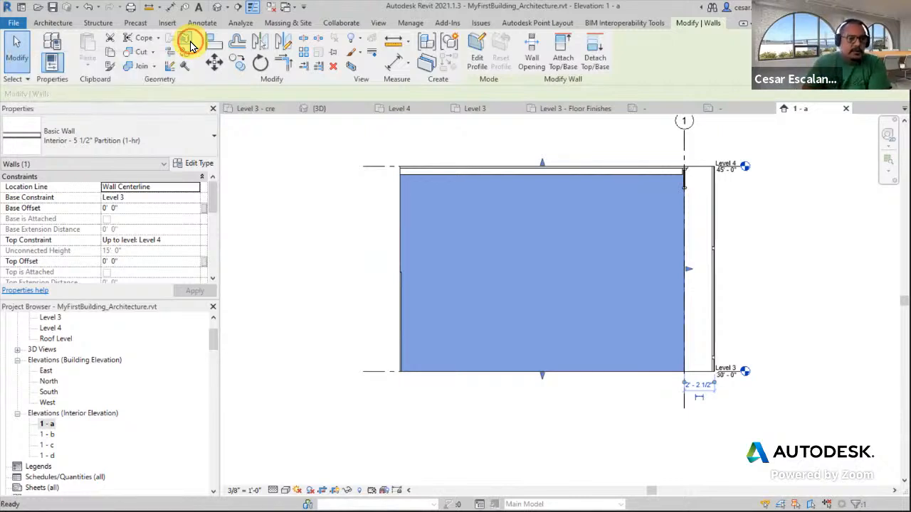
{"action": "left_click", "coordinate": [415, 220]}
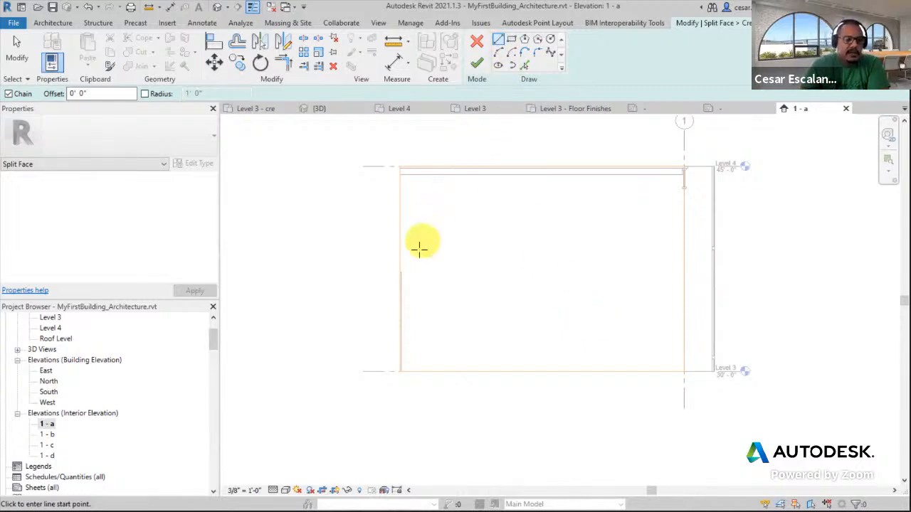
{"action": "left_click", "coordinate": [399, 316]}
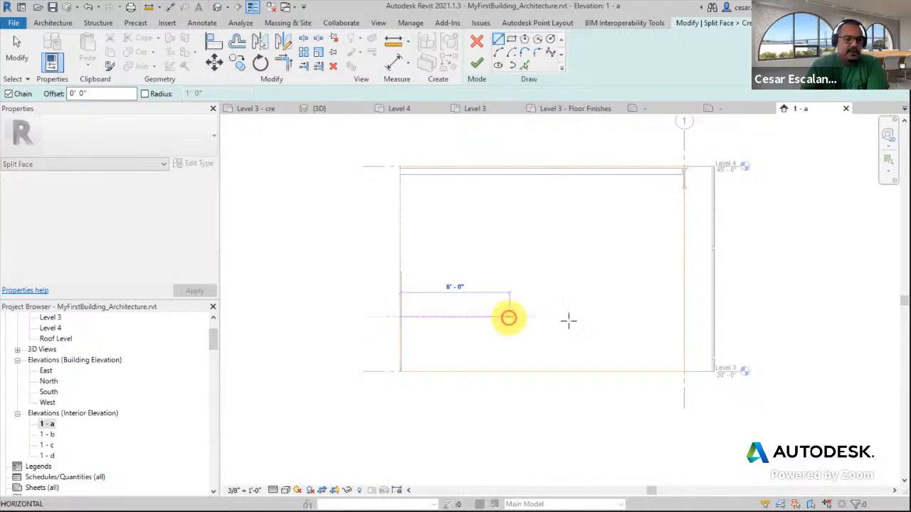
{"action": "left_click", "coordinate": [684, 317]}
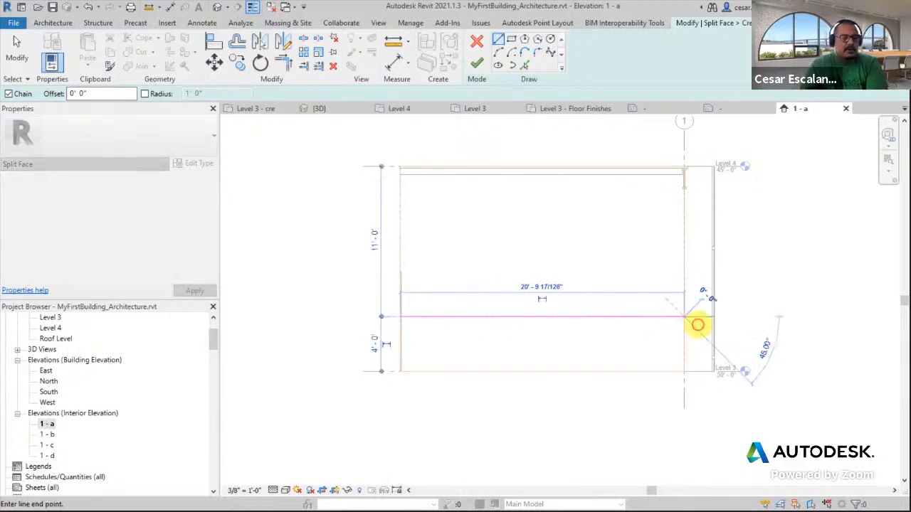
{"action": "key", "text": "Escape"}
{"action": "key", "text": "Escape"}
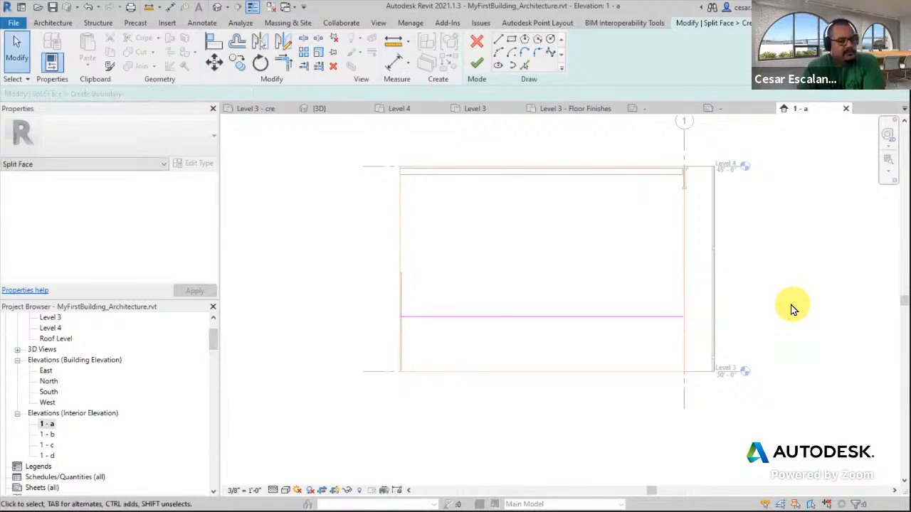
Set the split line's height above Level 3 to 3'-6"
{"action": "left_click", "coordinate": [604, 316]}
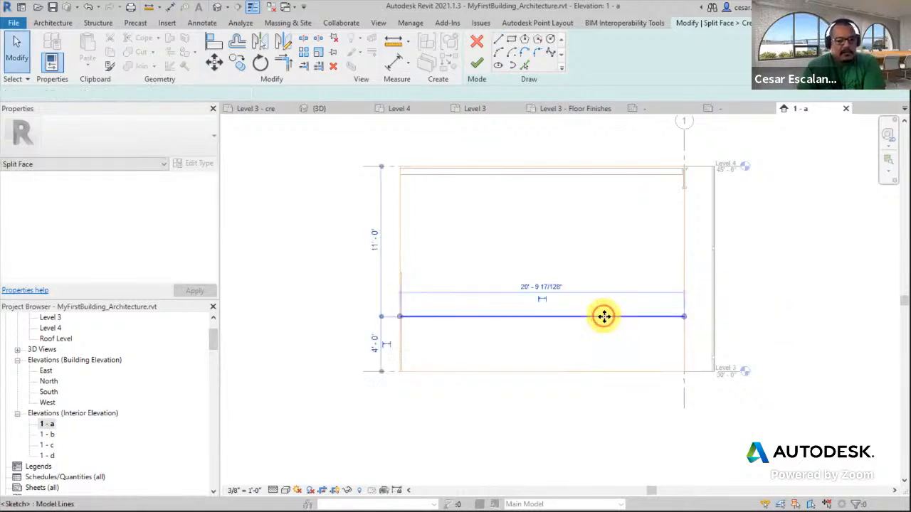
{"action": "left_click", "coordinate": [375, 345]}
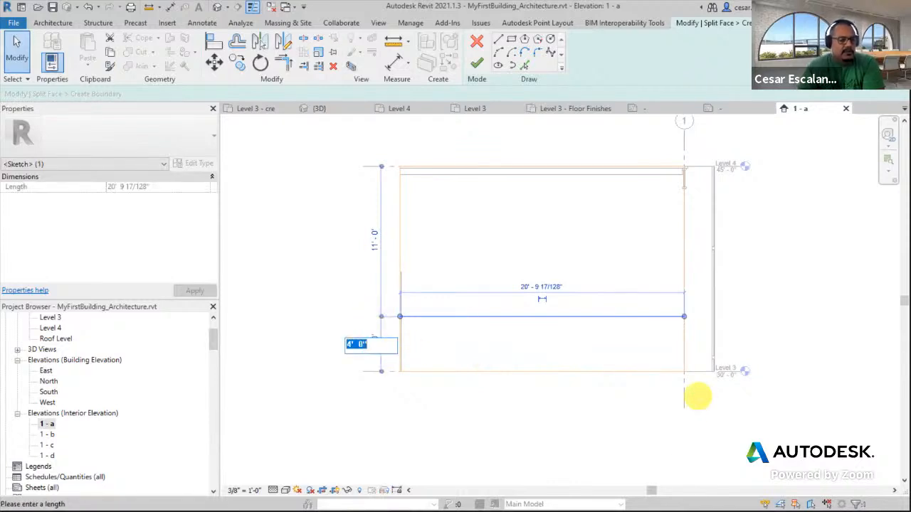
{"action": "type", "text": "3 6"}
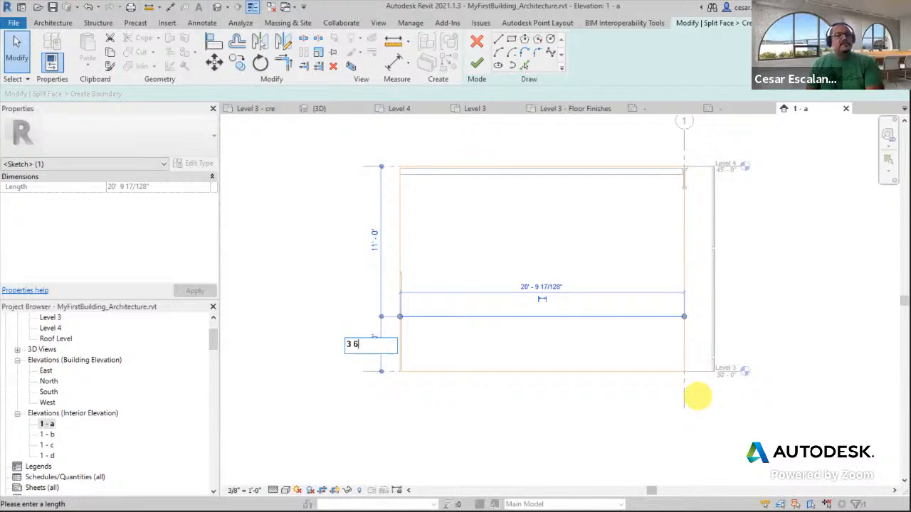
{"action": "key", "text": "Return"}
{"action": "left_click", "coordinate": [795, 491]}
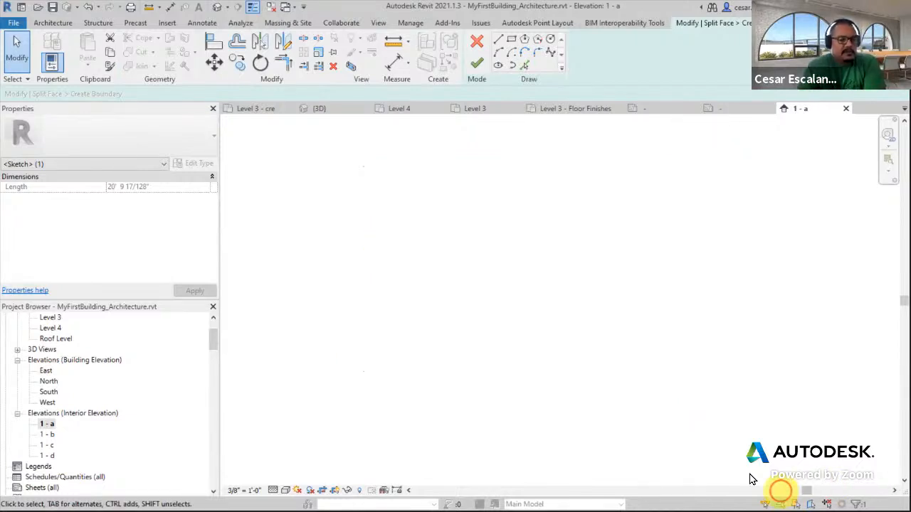
{"action": "key", "text": "z"}
{"action": "key", "text": "f"}
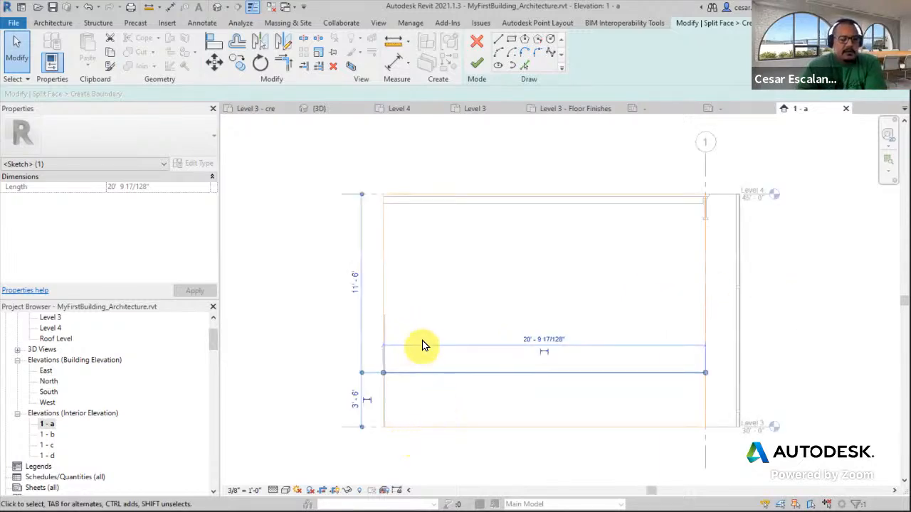
Finish the split-face boundary and switch the elevation's visual style to Shaded
{"action": "left_click", "coordinate": [476, 66]}
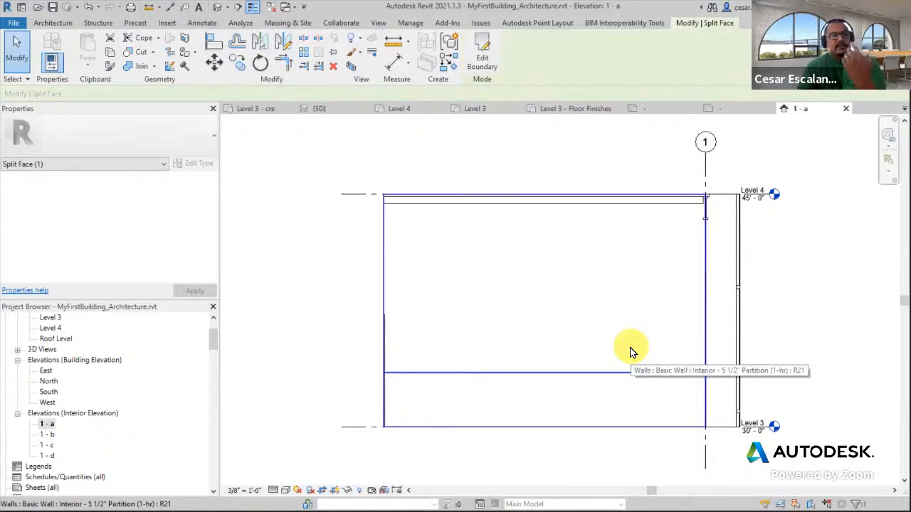
{"action": "left_click", "coordinate": [286, 490]}
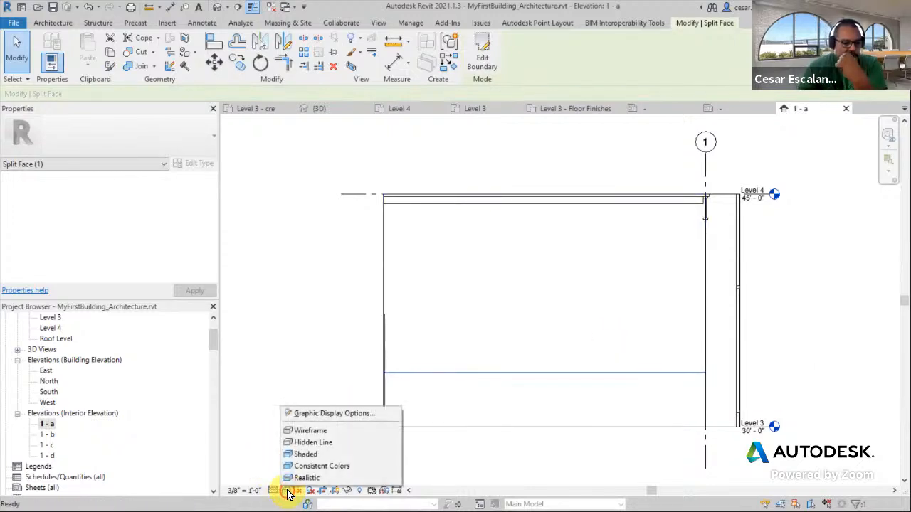
{"action": "left_click", "coordinate": [308, 456]}
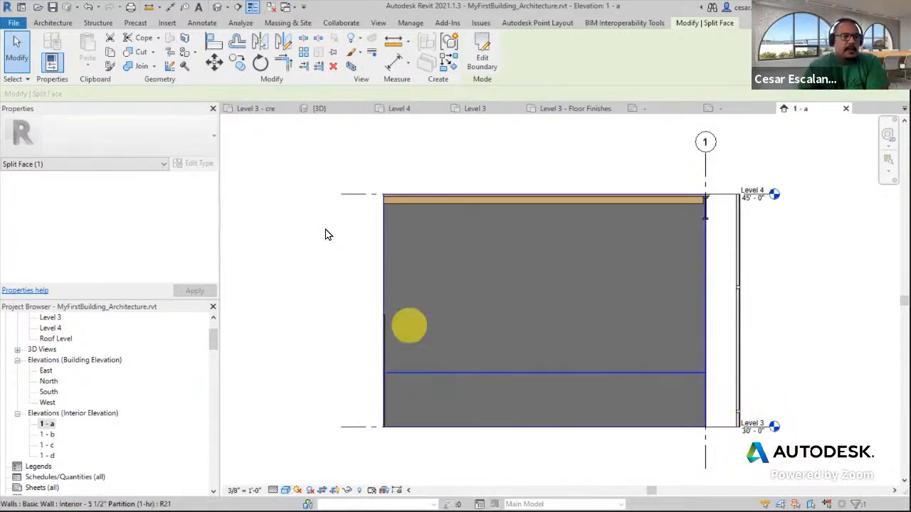
Use the Paint tool to apply Paint Blue to the lower wall region and Paint Red to the upper region
{"action": "left_click", "coordinate": [188, 56]}
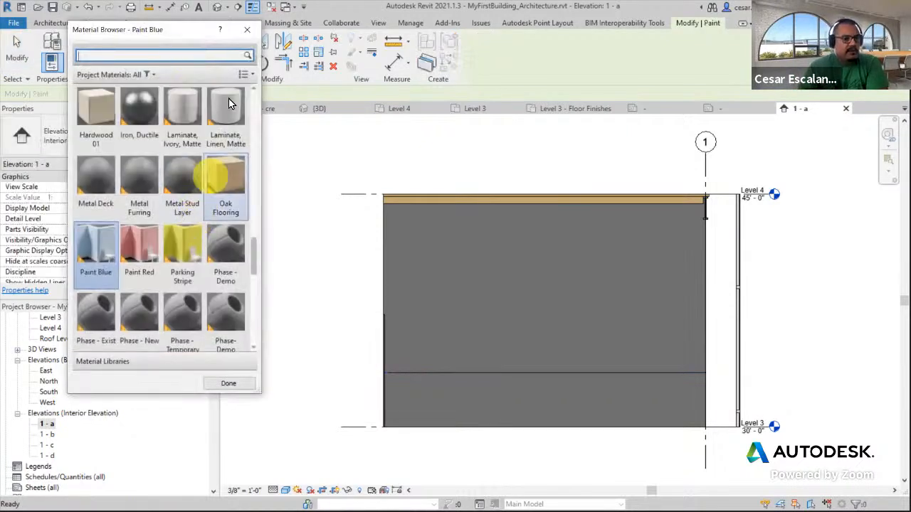
{"action": "scroll", "coordinate": [129, 308], "scroll_direction": "down", "scroll_amount": 1}
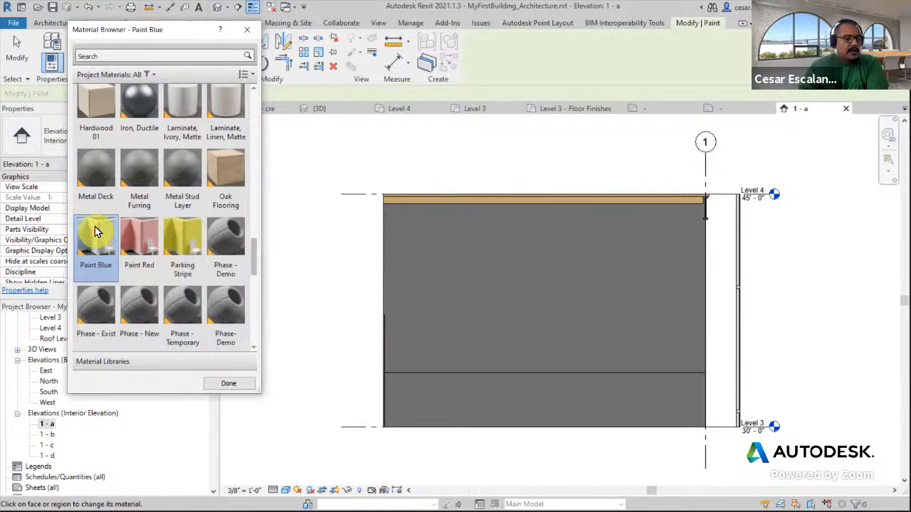
{"action": "left_click", "coordinate": [480, 398]}
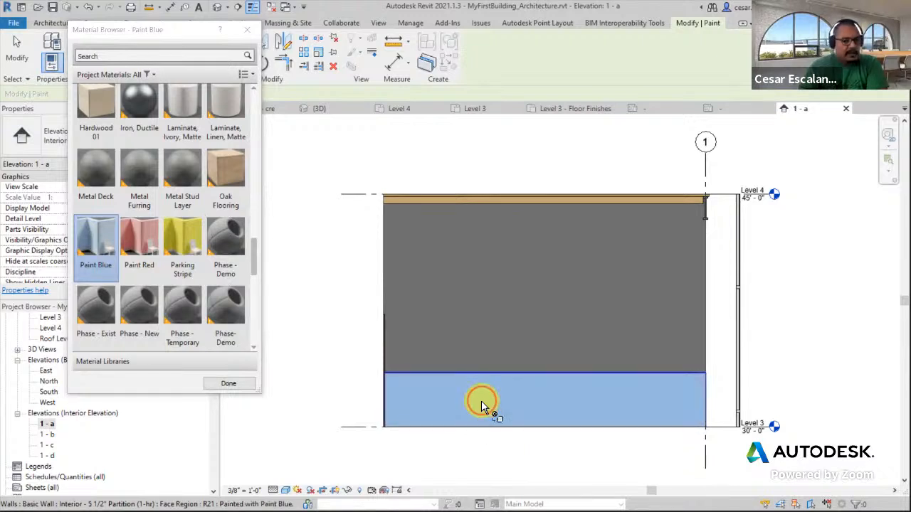
{"action": "left_click", "coordinate": [146, 235]}
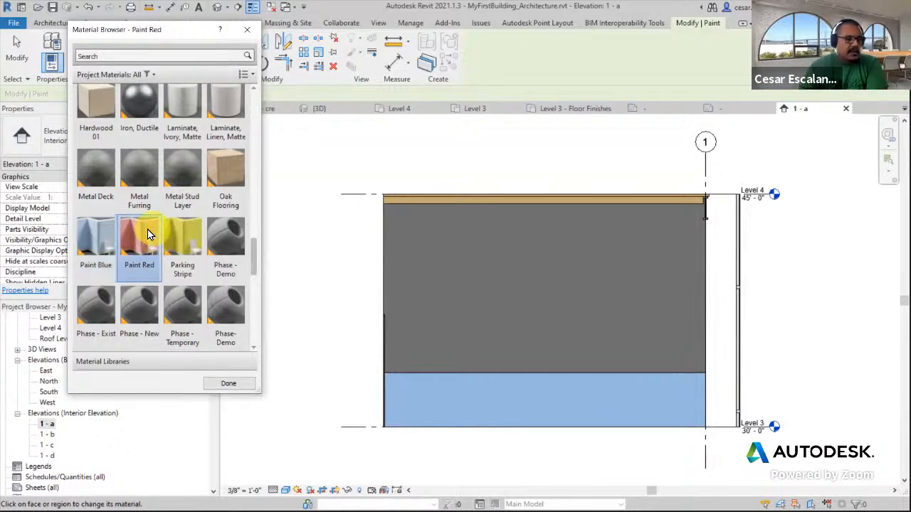
{"action": "left_click", "coordinate": [521, 271]}
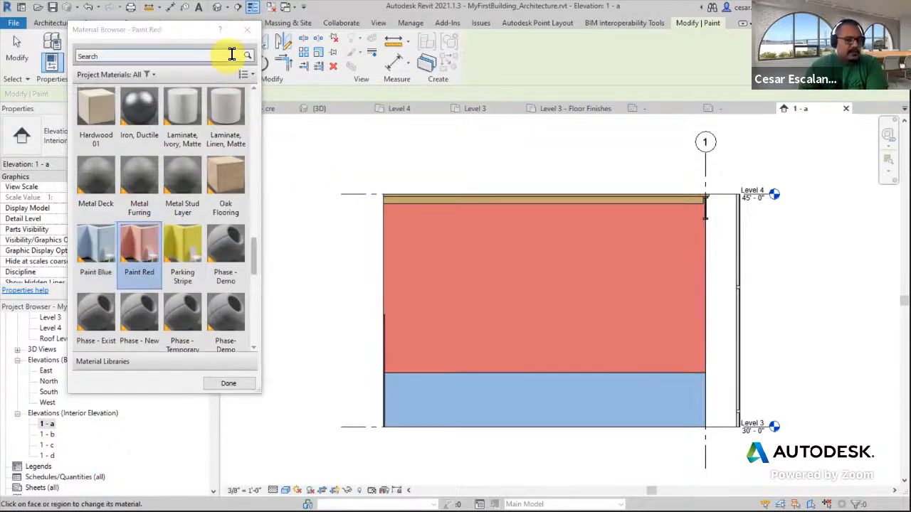
{"action": "left_click", "coordinate": [247, 29]}
Place Material Tags with leaders on the red upper wall region and the blue lower wall region
{"action": "scroll", "coordinate": [759, 373], "scroll_direction": "down", "scroll_amount": 1}
{"action": "middle_click_drag", "start_coordinate": [759, 374], "coordinate": [690, 376]}
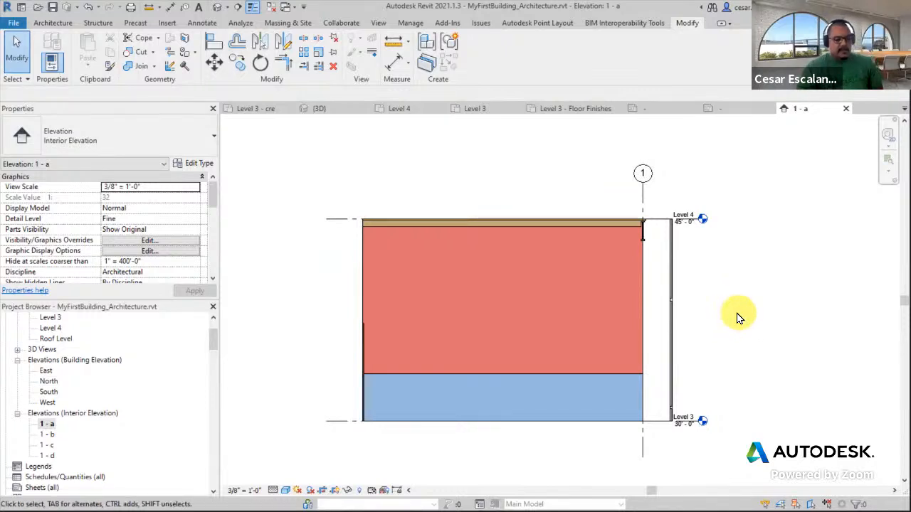
{"action": "scroll", "coordinate": [738, 321], "scroll_direction": "down", "scroll_amount": 1}
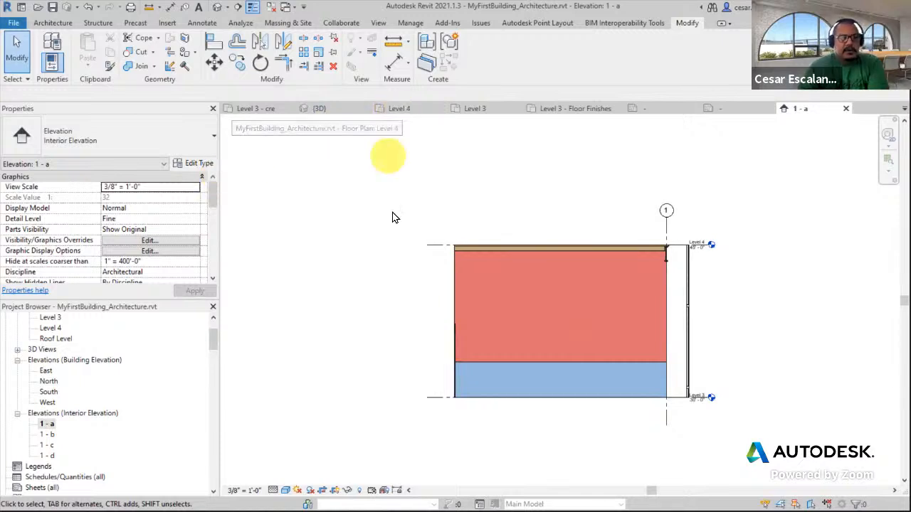
{"action": "scroll", "coordinate": [502, 302], "scroll_direction": "up", "scroll_amount": 2}
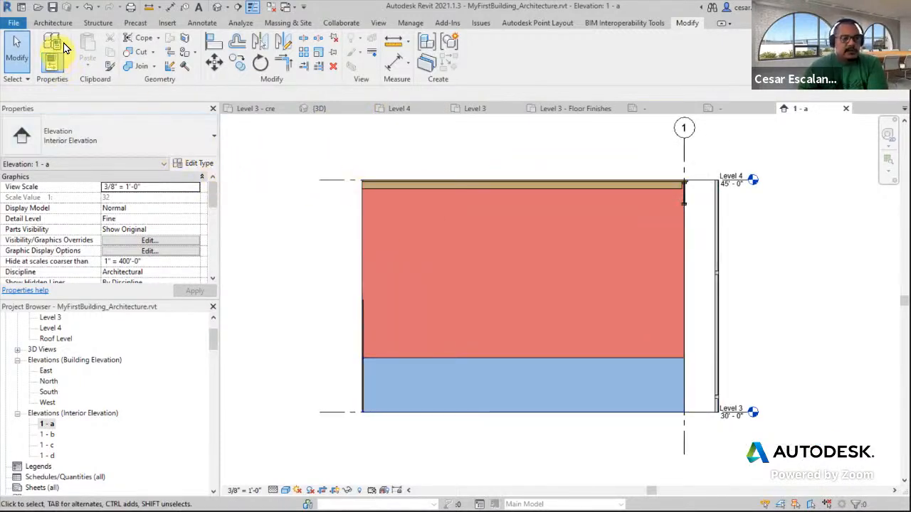
{"action": "left_click", "coordinate": [201, 23]}
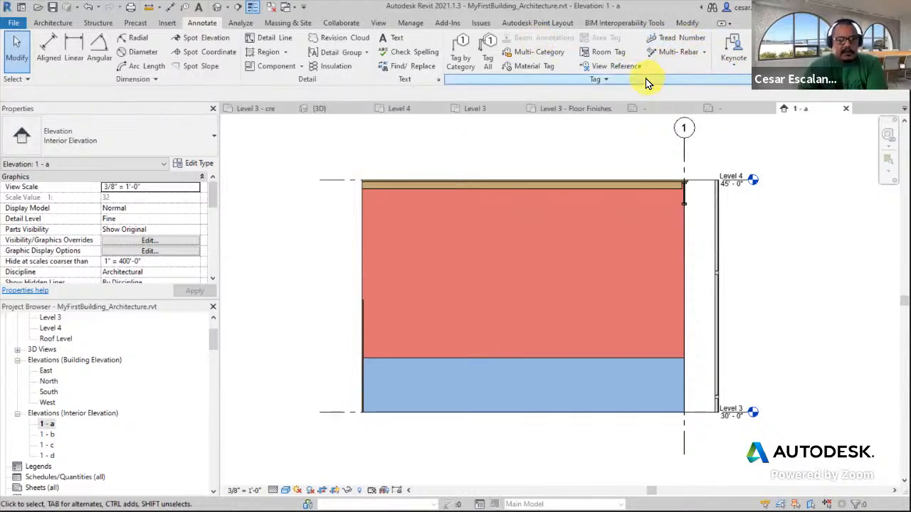
{"action": "left_click", "coordinate": [541, 67]}
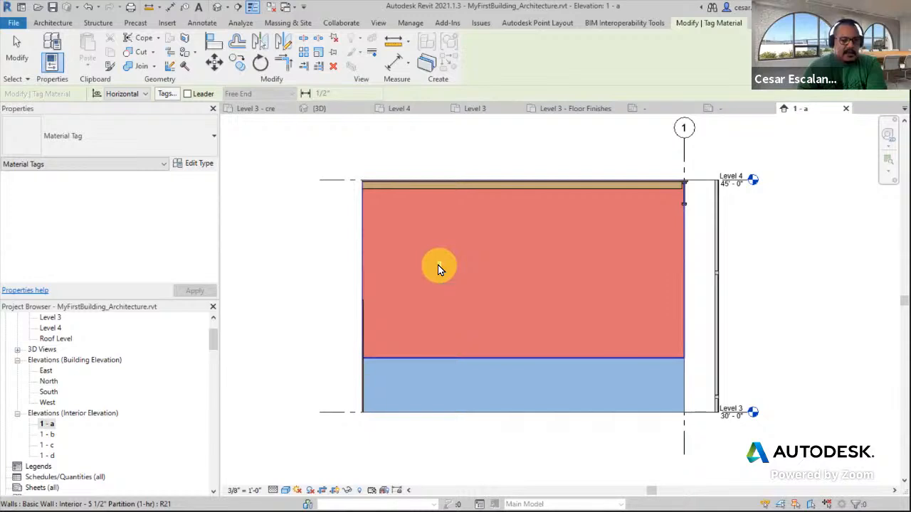
{"action": "left_click", "coordinate": [187, 94]}
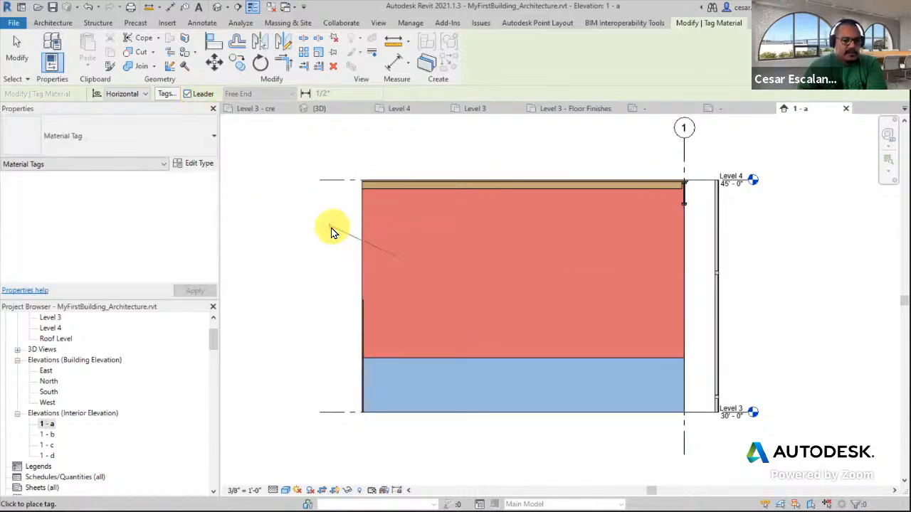
{"action": "scroll", "coordinate": [310, 228], "scroll_direction": "up", "scroll_amount": 2}
{"action": "middle_click_drag", "start_coordinate": [334, 237], "coordinate": [503, 202]}
{"action": "scroll", "coordinate": [458, 193], "scroll_direction": "up", "scroll_amount": 3}
{"action": "scroll", "coordinate": [457, 189], "scroll_direction": "down", "scroll_amount": 2}
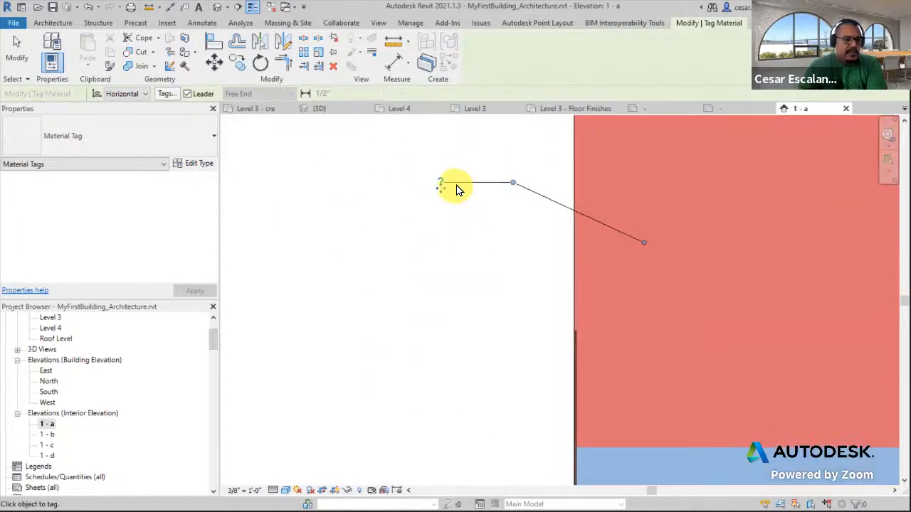
{"action": "left_click", "coordinate": [610, 425]}
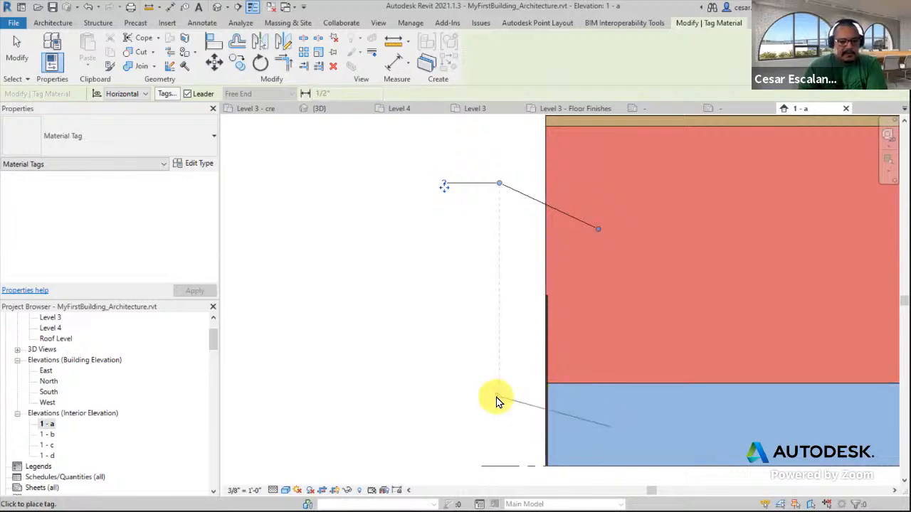
{"action": "left_click", "coordinate": [468, 405]}
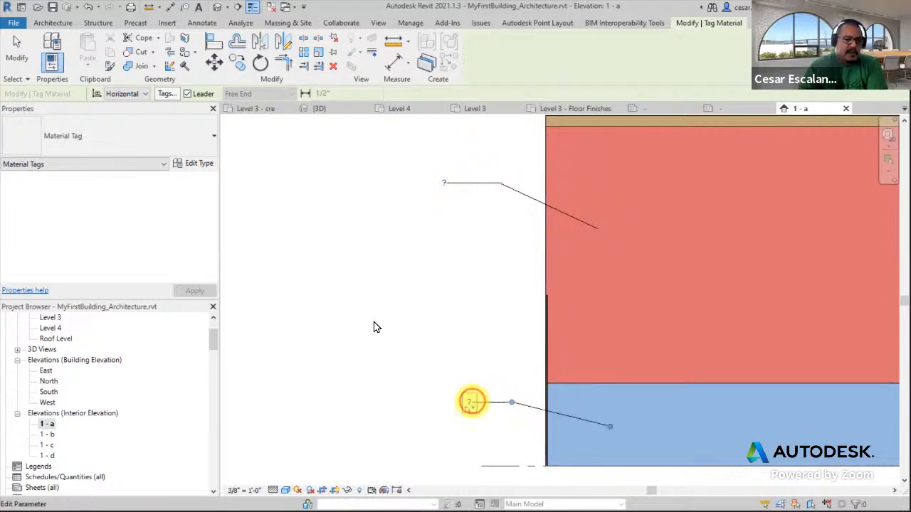
{"action": "left_click", "coordinate": [30, 57]}
Open the red region's material tag family for editing and set its label to show the Mark parameter
{"action": "left_click", "coordinate": [474, 198]}
{"action": "scroll", "coordinate": [487, 205], "scroll_direction": "up", "scroll_amount": 1}
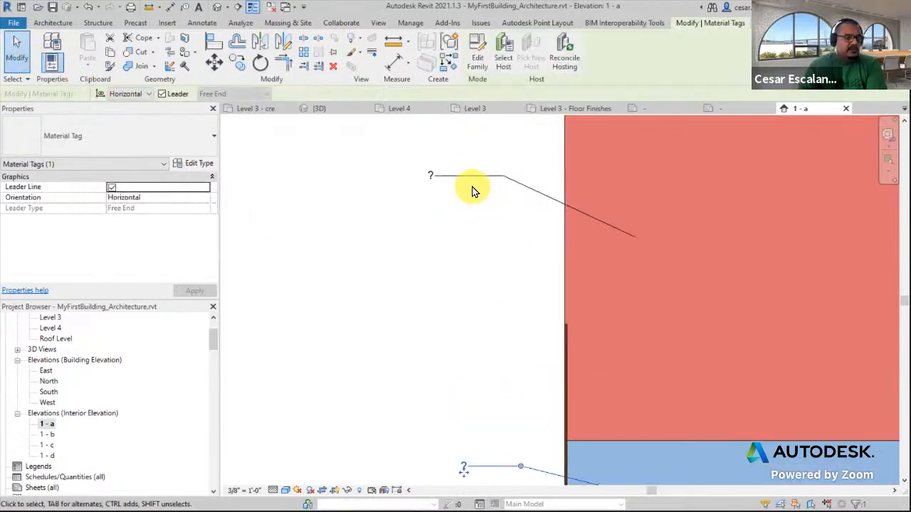
{"action": "left_click", "coordinate": [470, 191]}
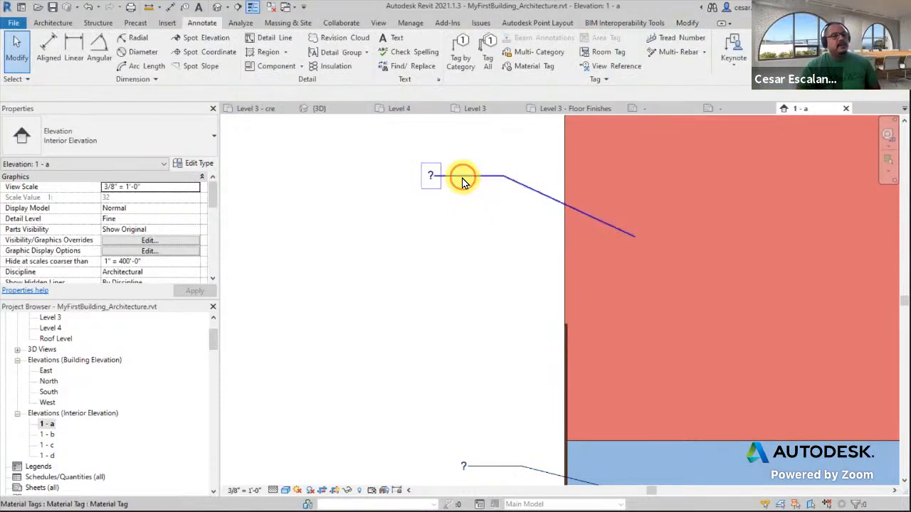
{"action": "left_click", "coordinate": [463, 183]}
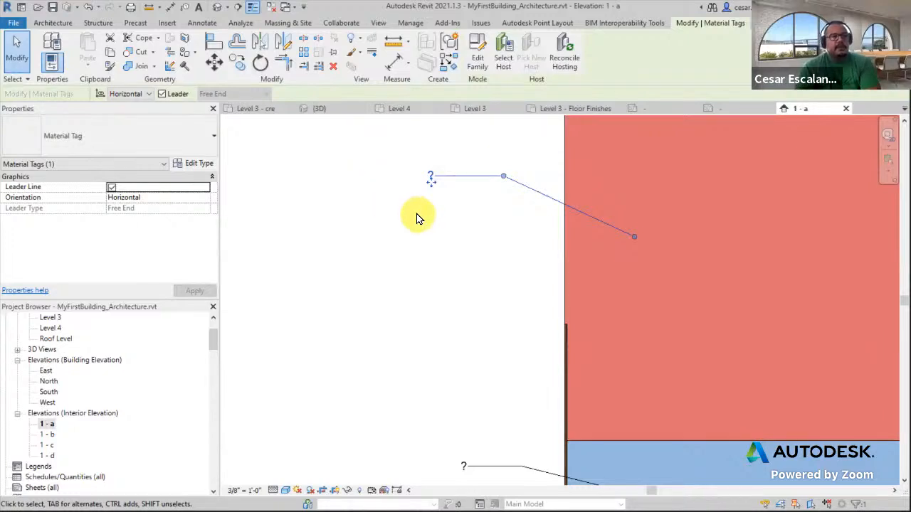
{"action": "left_click", "coordinate": [478, 61]}
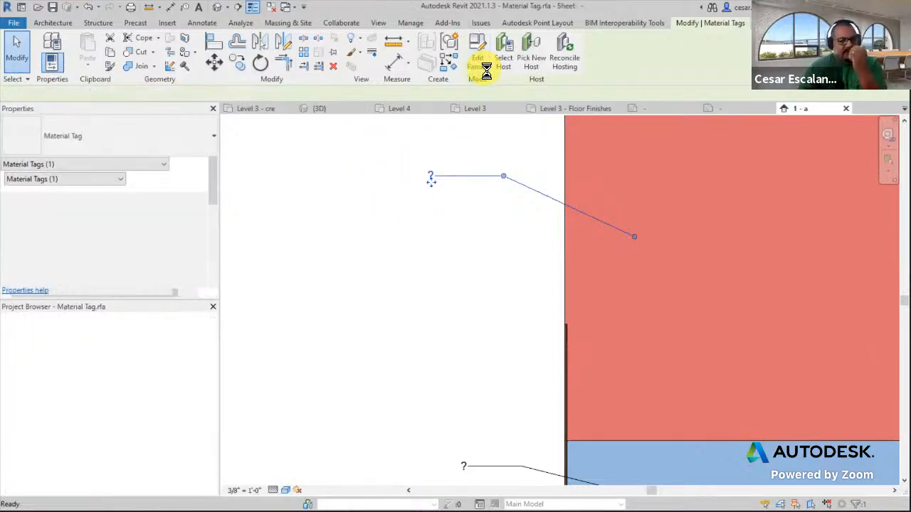
{"action": "left_click", "coordinate": [537, 305]}
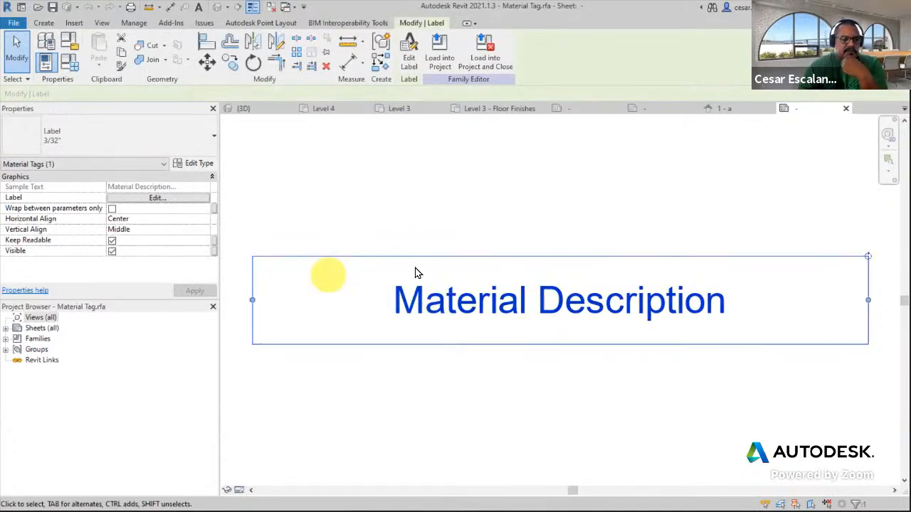
{"action": "left_click", "coordinate": [203, 198]}
{"action": "left_click", "coordinate": [242, 124]}
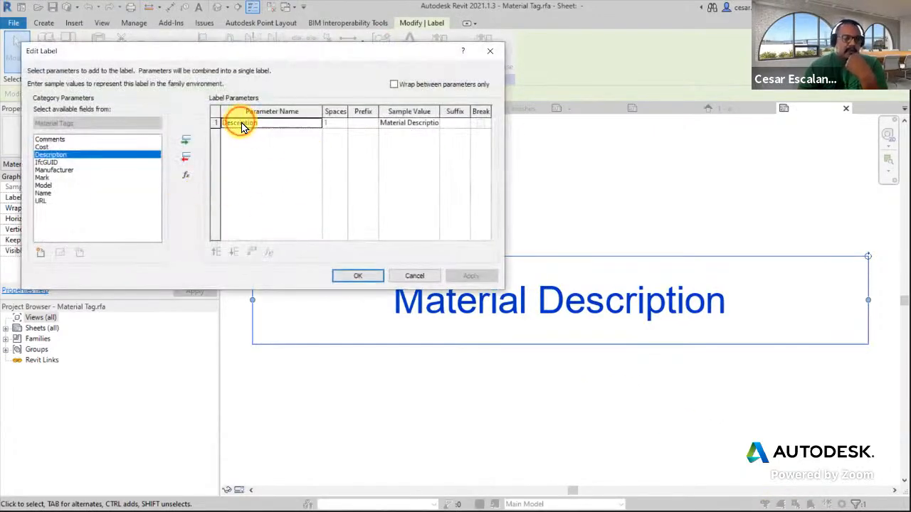
{"action": "left_click", "coordinate": [186, 157]}
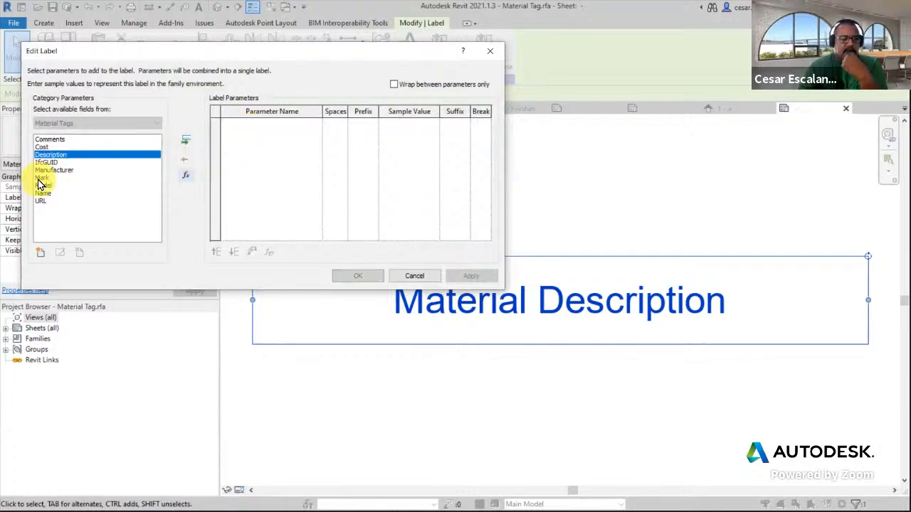
{"action": "left_click", "coordinate": [41, 177]}
{"action": "left_click", "coordinate": [185, 140]}
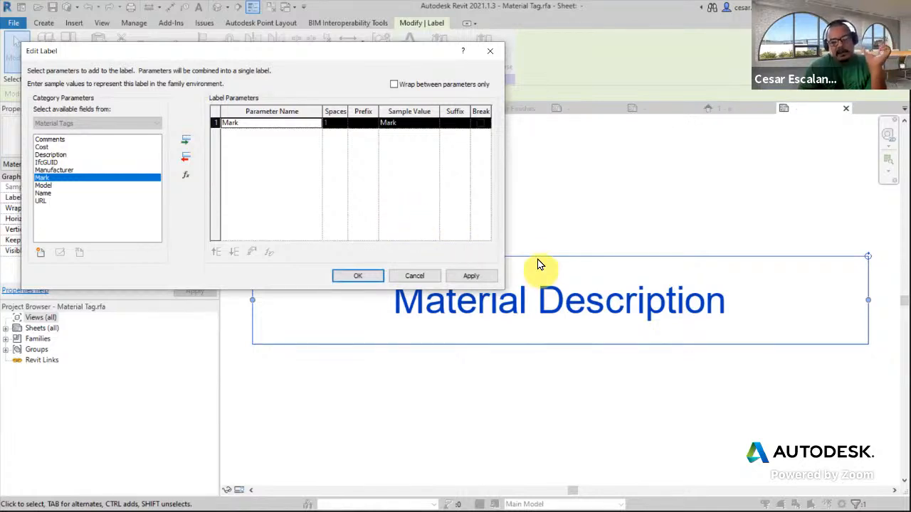
{"action": "left_click", "coordinate": [476, 279]}
{"action": "left_click", "coordinate": [360, 275]}
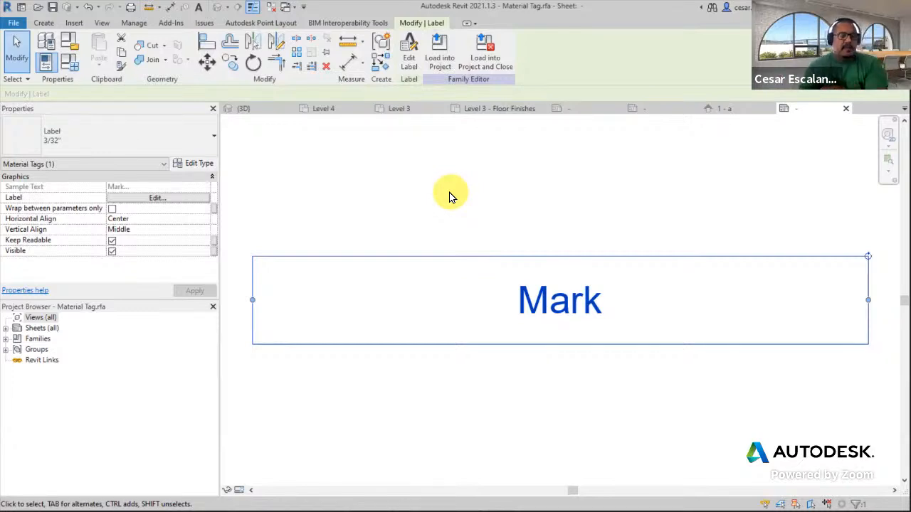
Load the edited tag family into the project, overwriting the existing version and its parameter values
{"action": "left_click", "coordinate": [446, 63]}
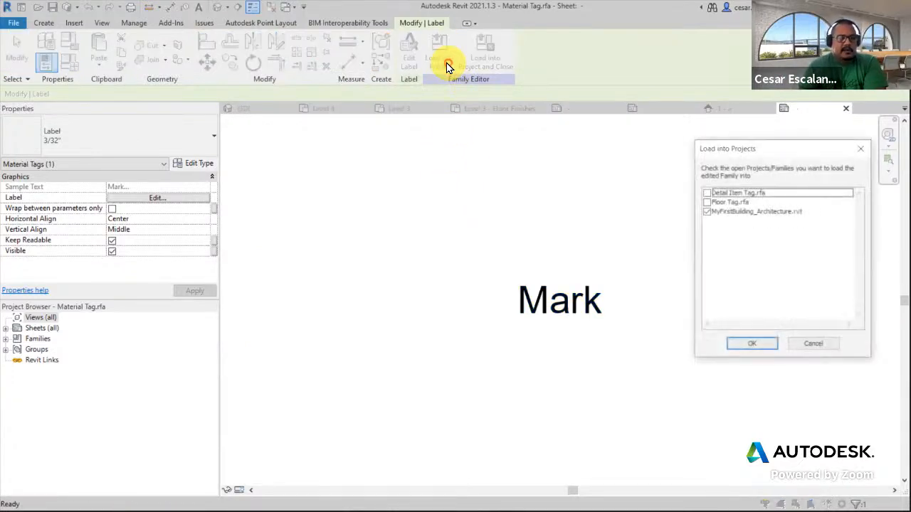
{"action": "left_click", "coordinate": [753, 346]}
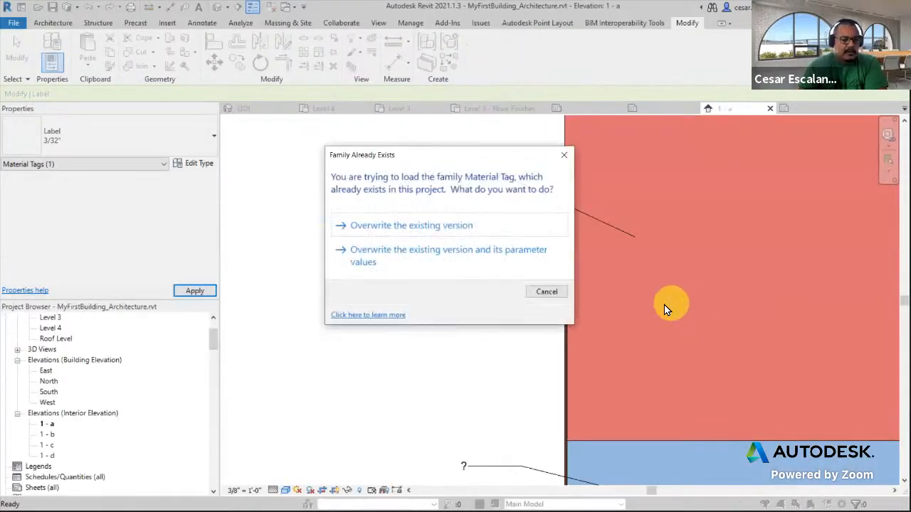
{"action": "left_click", "coordinate": [423, 260]}
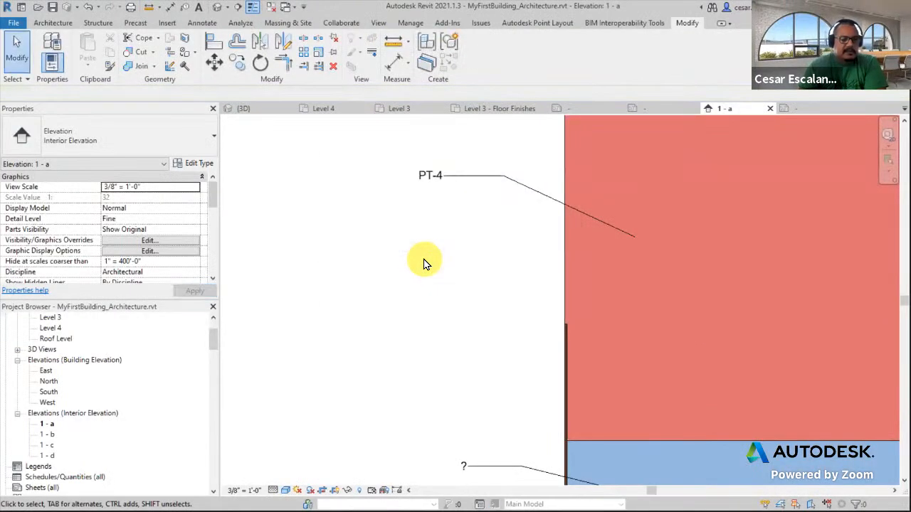
Inspect the red and blue material tags on the interior elevation
{"action": "scroll", "coordinate": [423, 264], "scroll_direction": "down", "scroll_amount": 4}
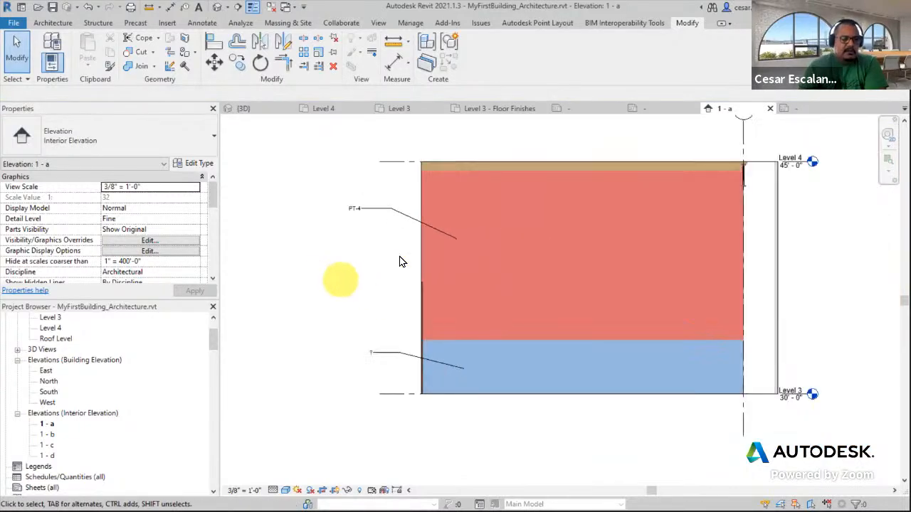
{"action": "scroll", "coordinate": [363, 217], "scroll_direction": "up", "scroll_amount": 2}
{"action": "left_click", "coordinate": [377, 204]}
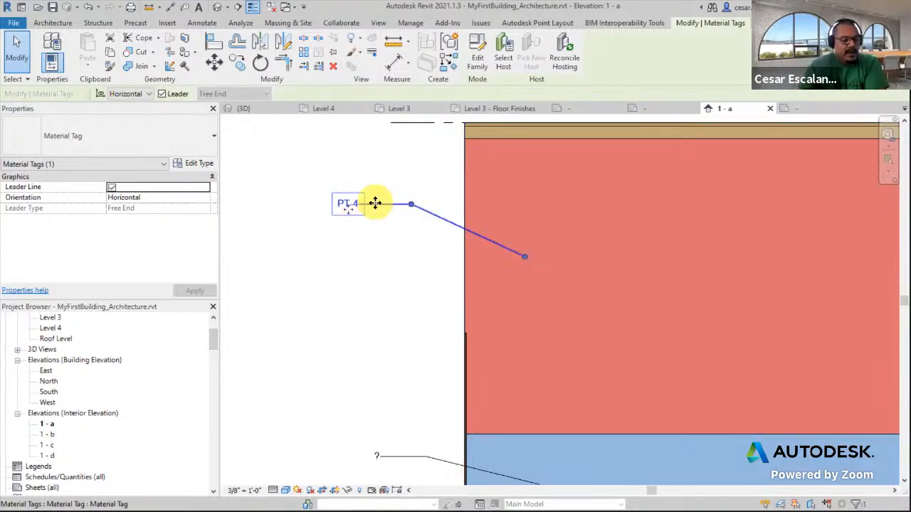
{"action": "scroll", "coordinate": [410, 233], "scroll_direction": "down", "scroll_amount": 3}
{"action": "left_click", "coordinate": [377, 338]}
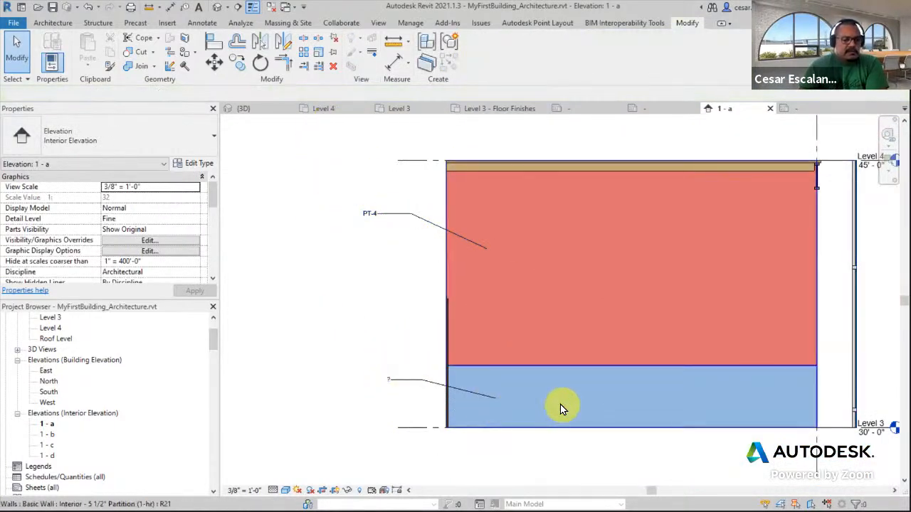
{"action": "left_click", "coordinate": [415, 383]}
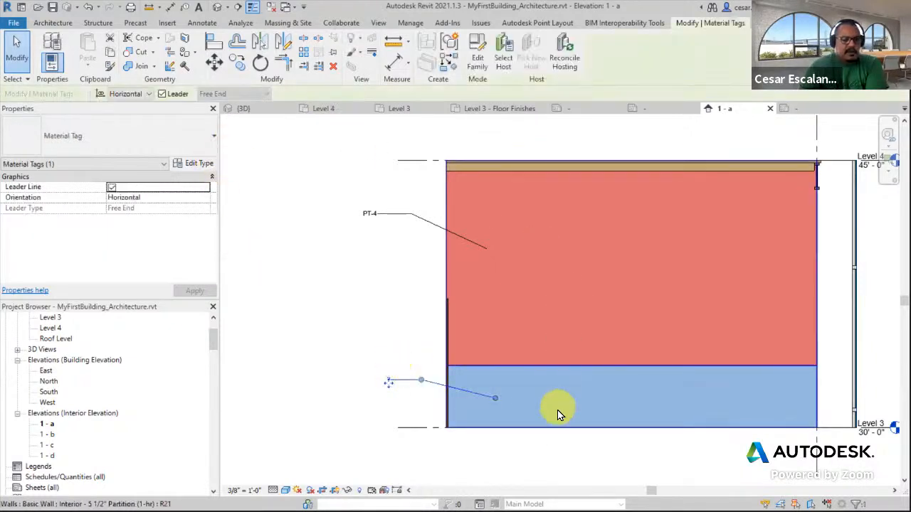
{"action": "left_click", "coordinate": [543, 463]}
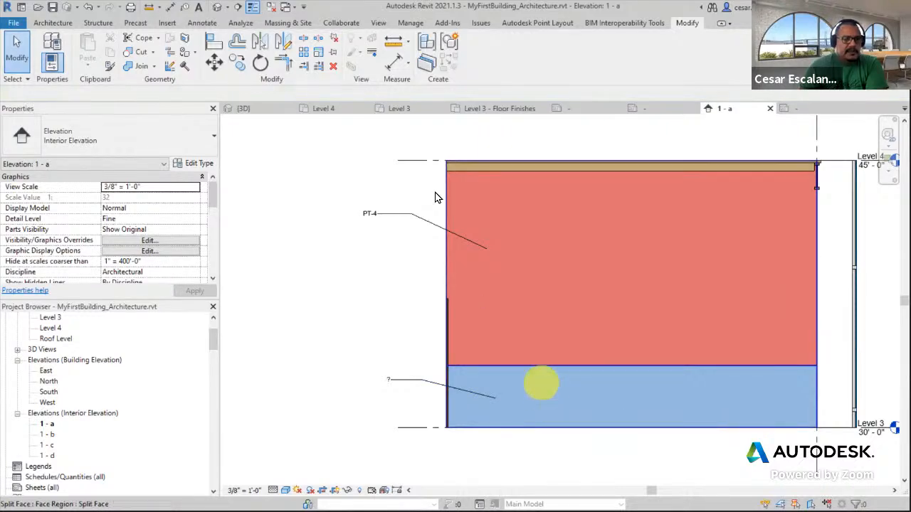
Set the Paint Blue material's Mark to PT-5 in the Material Browser
{"action": "left_click", "coordinate": [410, 23]}
{"action": "left_click", "coordinate": [50, 49]}
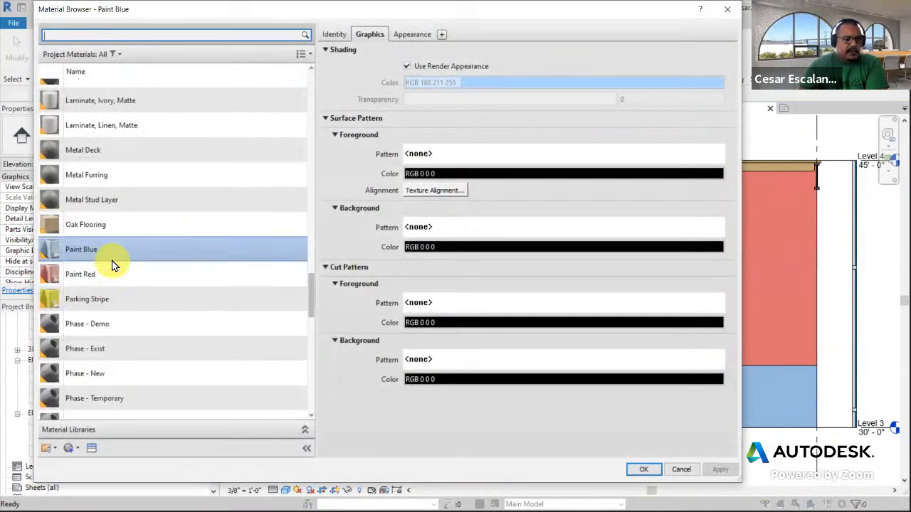
{"action": "left_click", "coordinate": [338, 36]}
{"action": "left_click", "coordinate": [422, 274]}
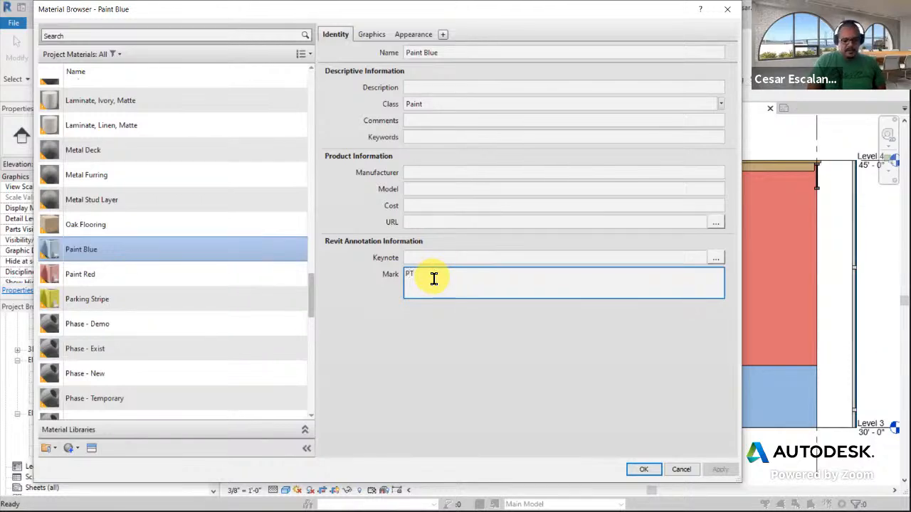
{"action": "left_click", "coordinate": [643, 469]}
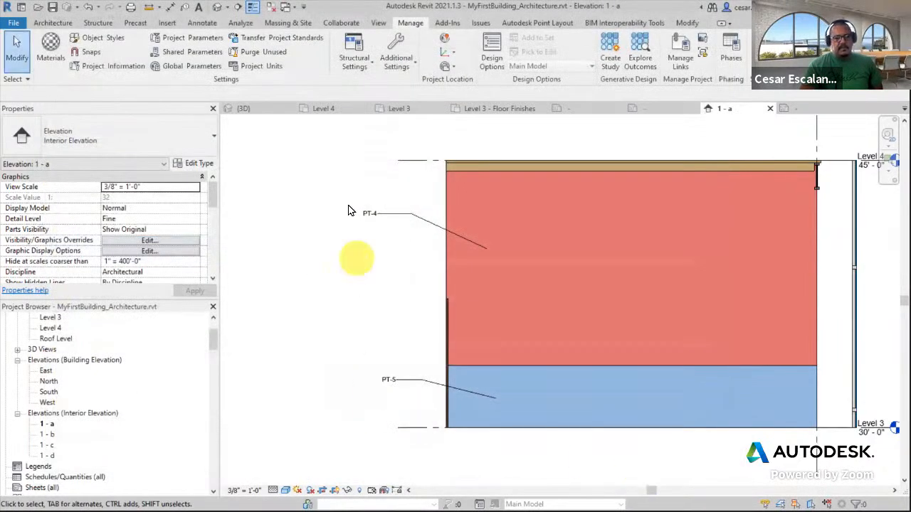
Reposition the PT-4 and PT-5 material tags and their leader ends on the elevation
{"action": "left_click", "coordinate": [377, 214]}
{"action": "scroll", "coordinate": [378, 217], "scroll_direction": "up", "scroll_amount": 2}
{"action": "left_click_drag", "start_coordinate": [422, 216], "coordinate": [442, 216]}
{"action": "left_click_drag", "start_coordinate": [361, 221], "coordinate": [395, 214]}
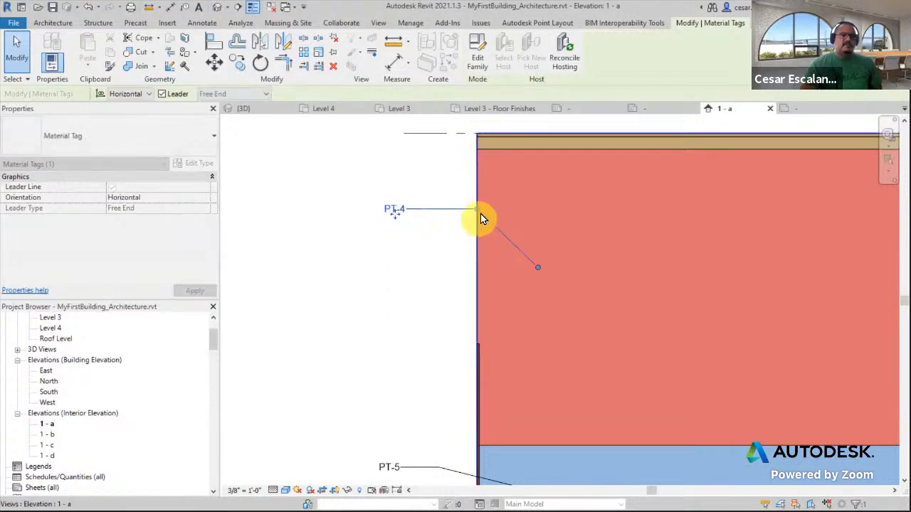
{"action": "left_click_drag", "start_coordinate": [475, 210], "coordinate": [425, 209]}
{"action": "middle_click_drag", "start_coordinate": [439, 380], "coordinate": [467, 286]}
{"action": "left_click", "coordinate": [464, 360]}
{"action": "mouse_move", "coordinate": [465, 357]}
{"action": "left_mouse_down"}
{"action": "mouse_move", "coordinate": [421, 363]}
{"action": "mouse_move", "coordinate": [473, 356]}
{"action": "left_mouse_up"}
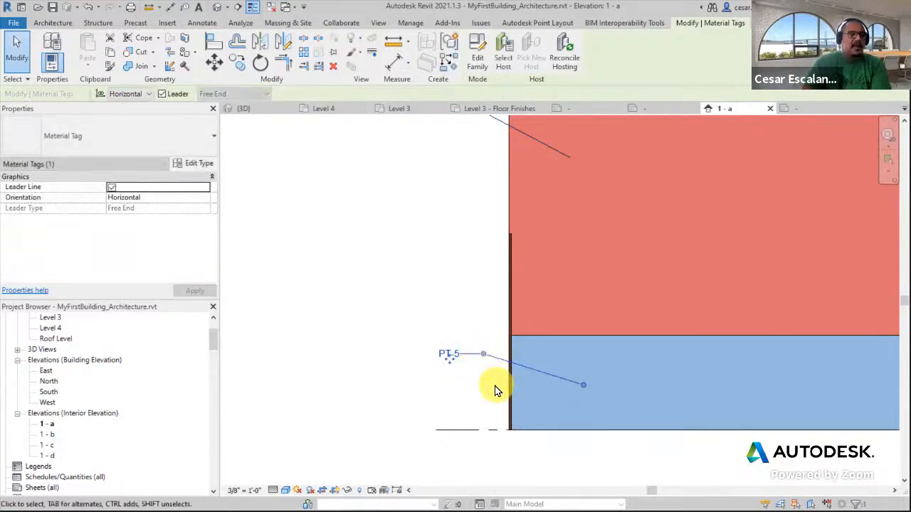
{"action": "scroll", "coordinate": [392, 430], "scroll_direction": "down", "scroll_amount": 4}
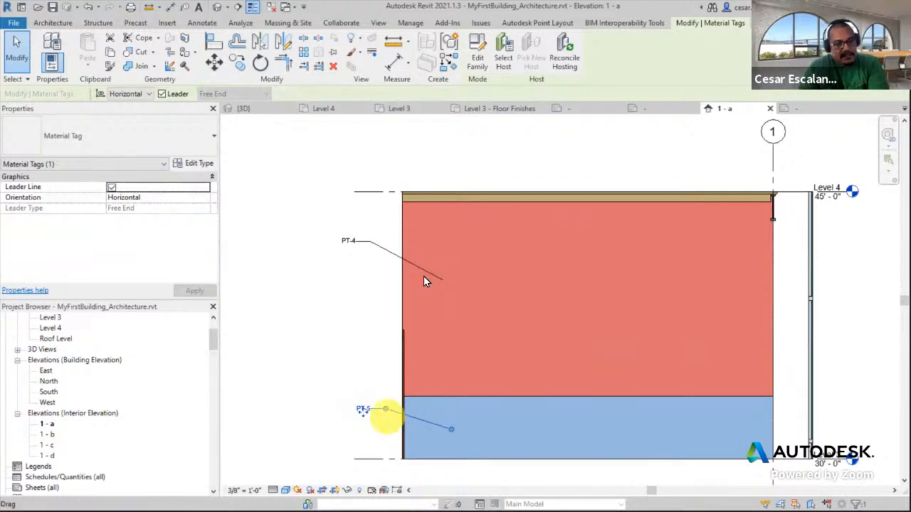
Place a text note reading PT2 with a leader pointing into the red upper wall region
{"action": "left_click", "coordinate": [212, 24]}
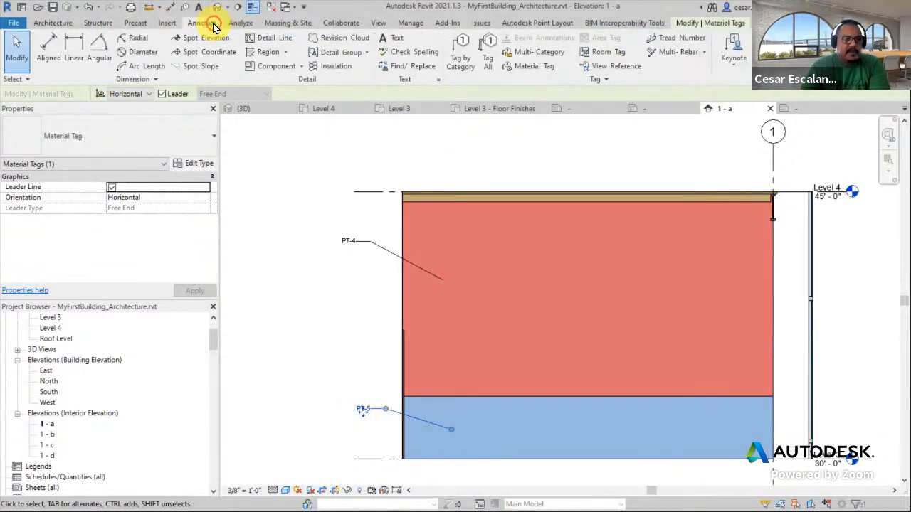
{"action": "left_click", "coordinate": [393, 37]}
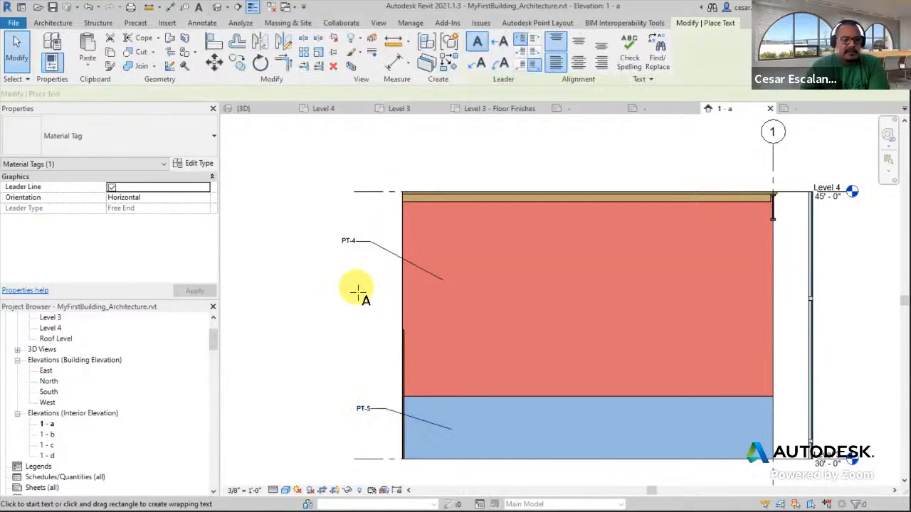
{"action": "left_click", "coordinate": [478, 65]}
{"action": "left_click", "coordinate": [426, 319]}
{"action": "left_click", "coordinate": [363, 296]}
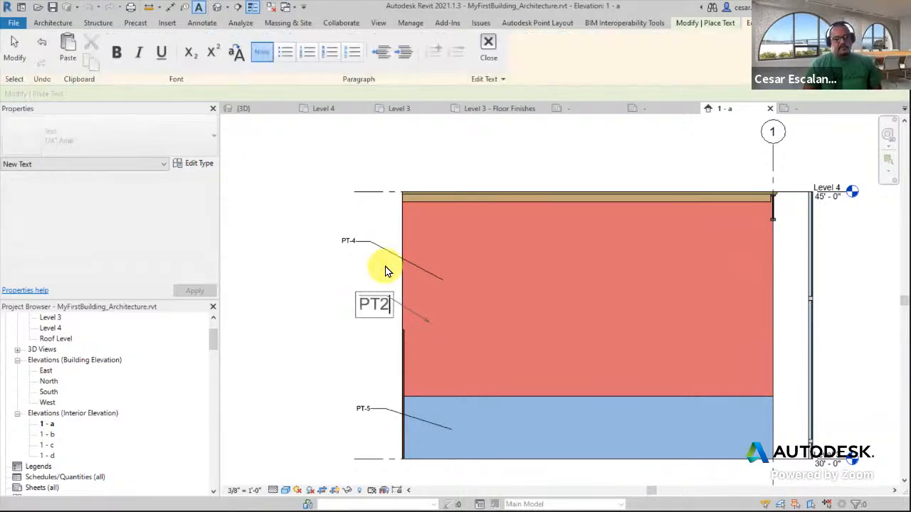
{"action": "left_click", "coordinate": [350, 339]}
{"action": "left_click", "coordinate": [338, 340]}
{"action": "scroll", "coordinate": [338, 340], "scroll_direction": "up", "scroll_amount": 2}
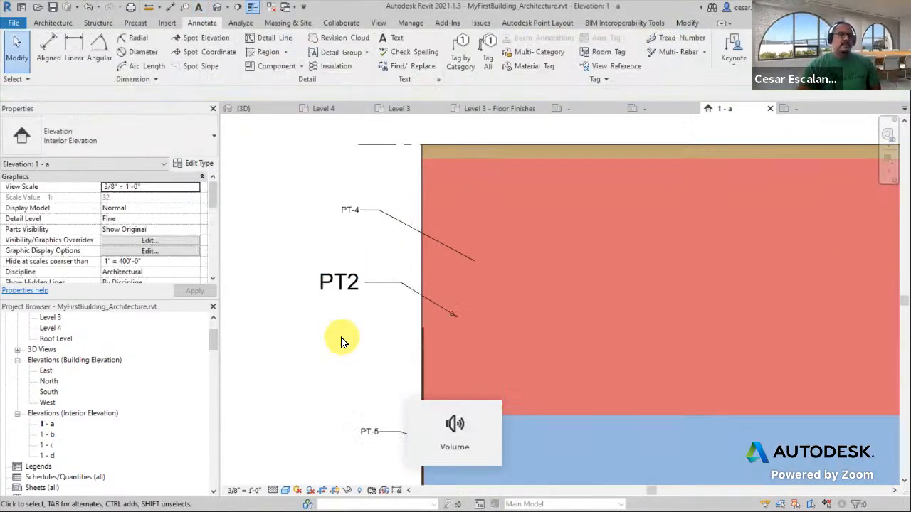
{"action": "scroll", "coordinate": [353, 343], "scroll_direction": "down", "scroll_amount": 2}
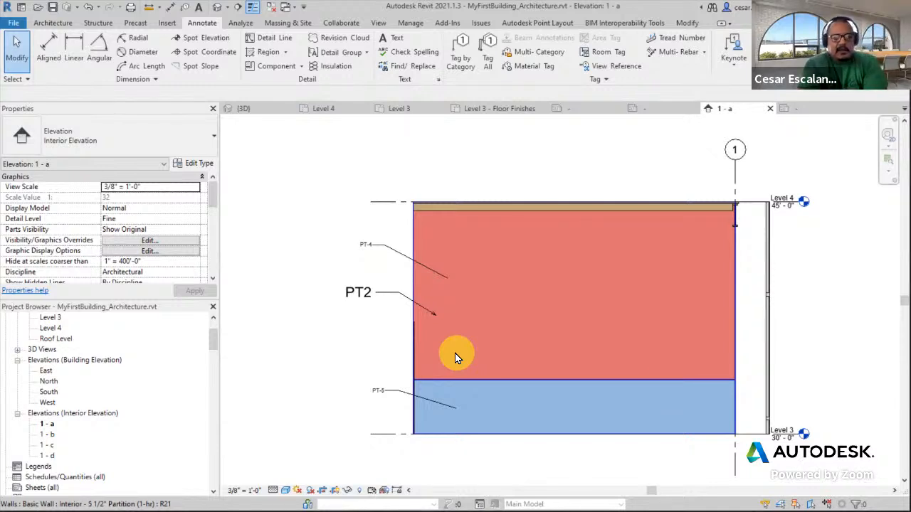
Move the PT-4 material tag slightly closer to the wall
{"action": "scroll", "coordinate": [376, 246], "scroll_direction": "up", "scroll_amount": 3}
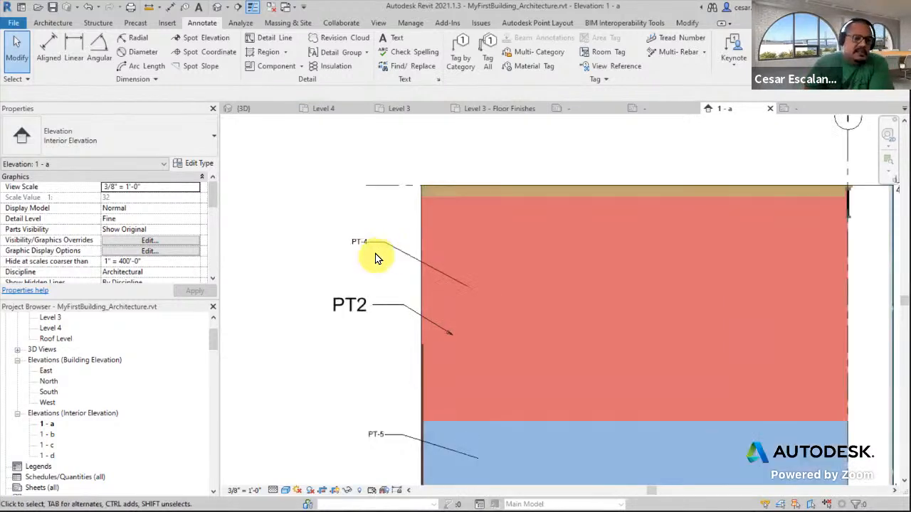
{"action": "left_click", "coordinate": [377, 238]}
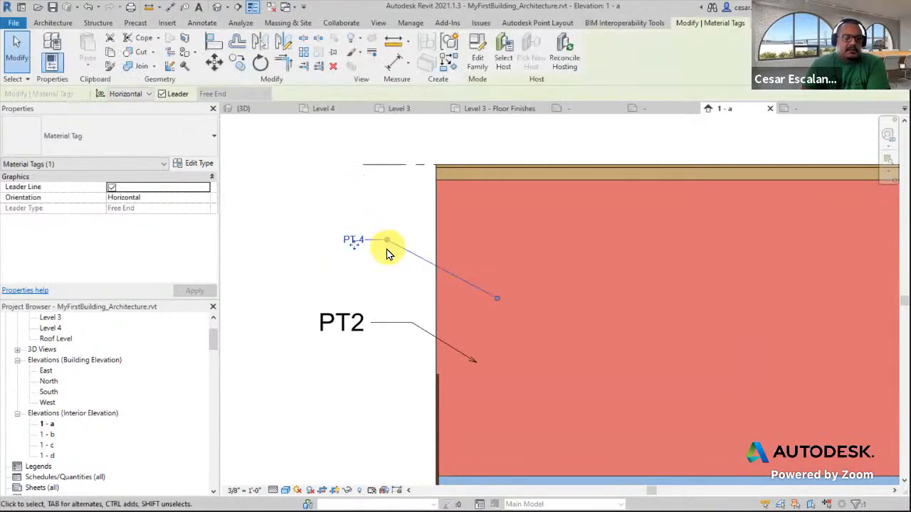
{"action": "middle_click_drag", "start_coordinate": [386, 259], "coordinate": [408, 259]}
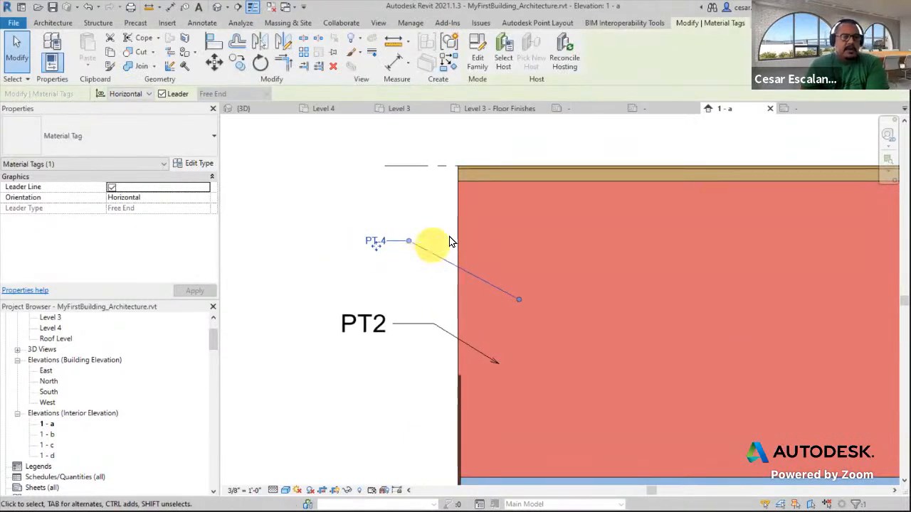
{"action": "middle_click_drag", "start_coordinate": [510, 159], "coordinate": [622, 146]}
{"action": "scroll", "coordinate": [622, 147], "scroll_direction": "down", "scroll_amount": 1}
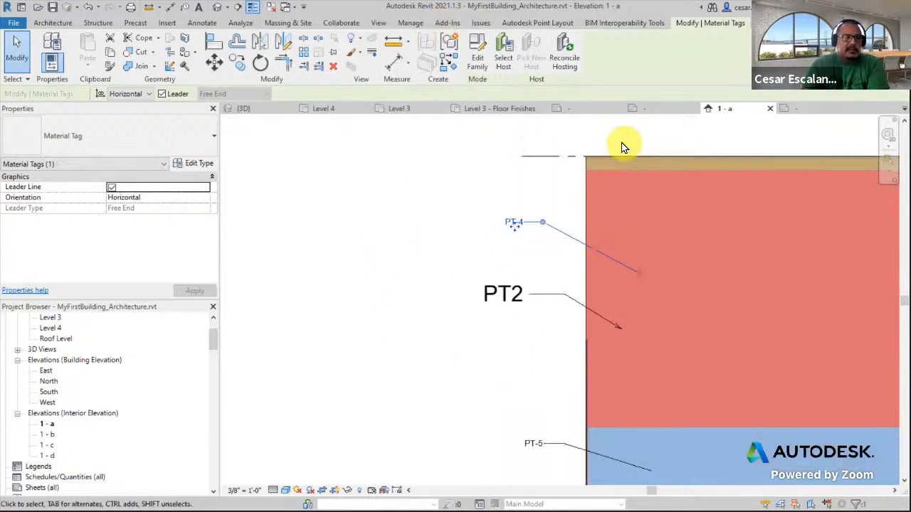
Change the Paint Blue material's Mark to PT-1 in the Material Browser
{"action": "left_click", "coordinate": [410, 23]}
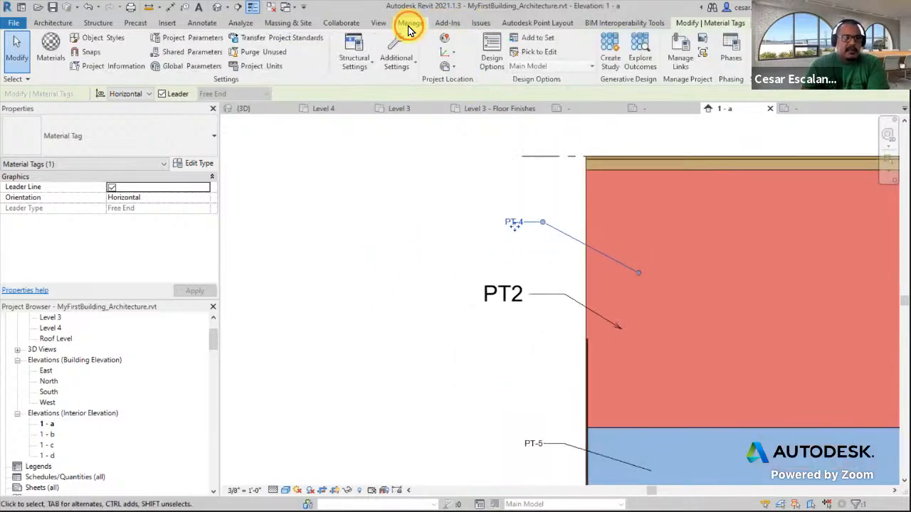
{"action": "left_click", "coordinate": [48, 68]}
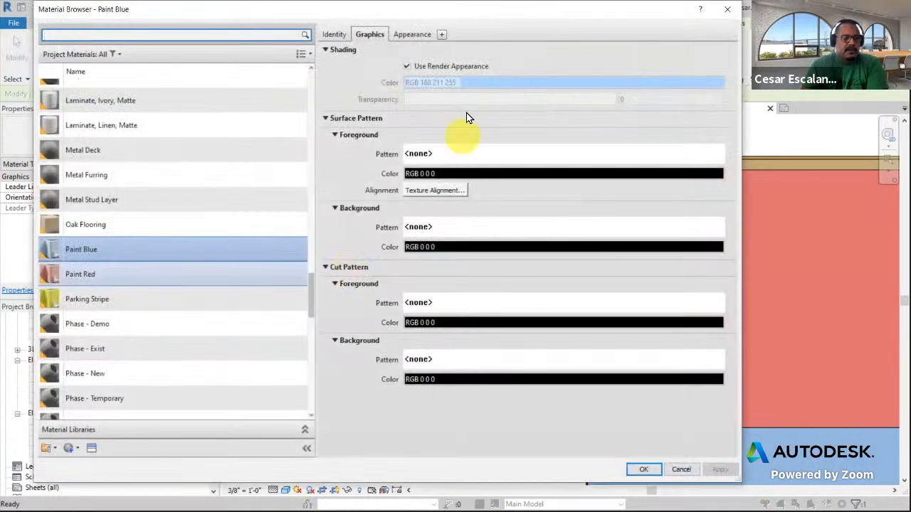
{"action": "left_click", "coordinate": [135, 252]}
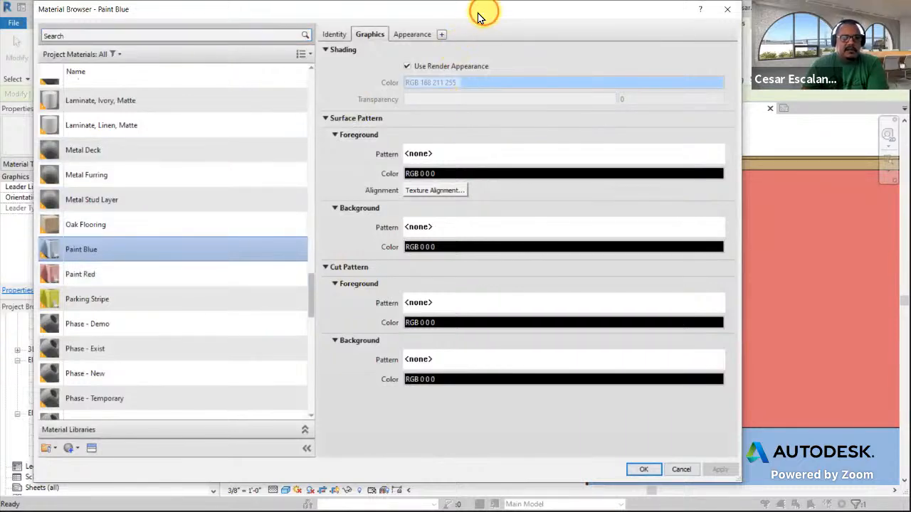
{"action": "left_click_drag", "start_coordinate": [478, 16], "coordinate": [230, 21]}
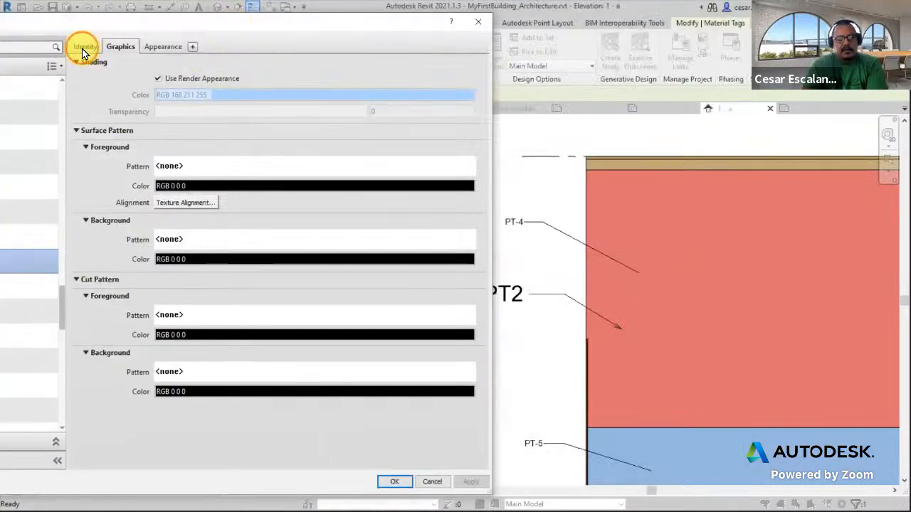
{"action": "left_click", "coordinate": [84, 44]}
{"action": "left_click", "coordinate": [196, 286]}
{"action": "left_click", "coordinate": [196, 286]}
{"action": "left_click", "coordinate": [165, 286]}
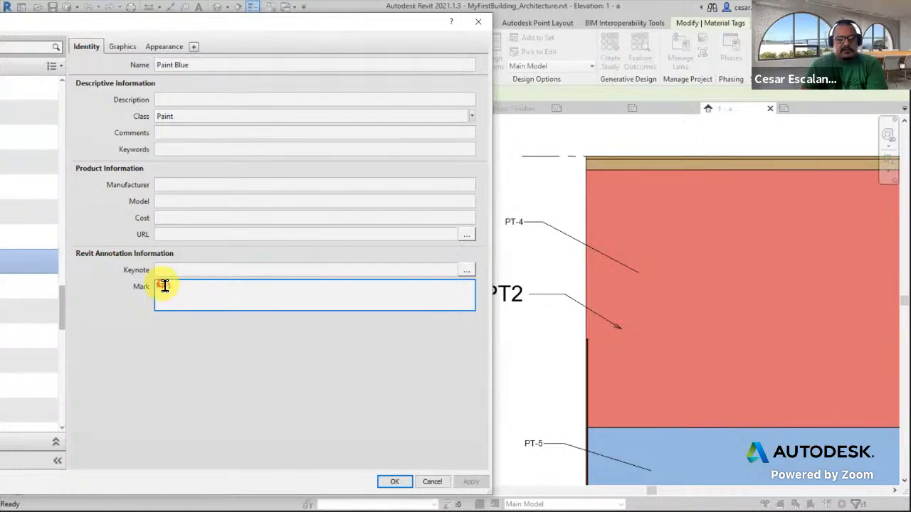
{"action": "left_click_drag", "start_coordinate": [166, 286], "coordinate": [212, 285]}
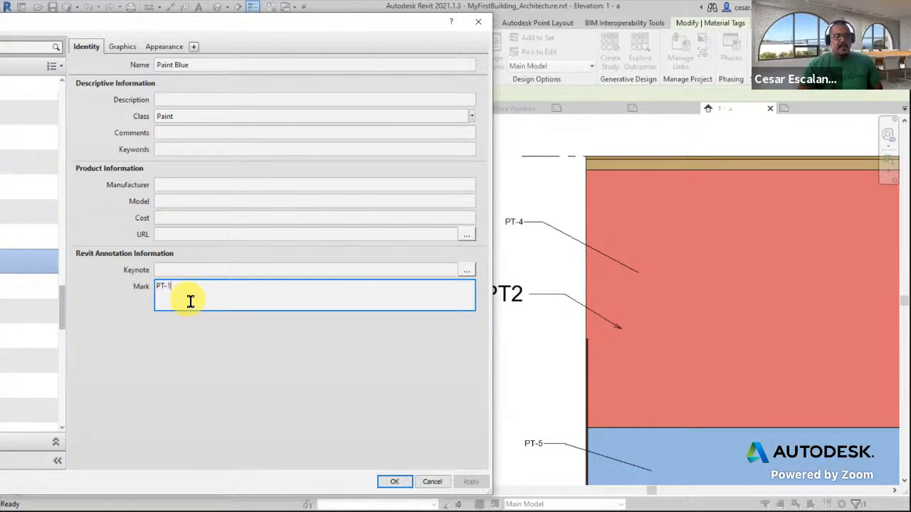
{"action": "left_click", "coordinate": [398, 483]}
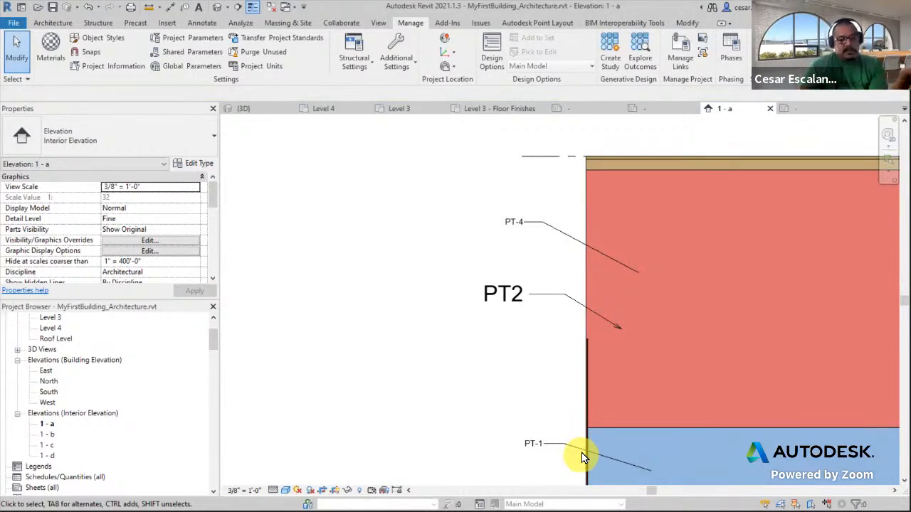
Inspect the PT2 text note and the material tags on the elevation
{"action": "left_click", "coordinate": [537, 298]}
{"action": "left_click", "coordinate": [537, 298]}
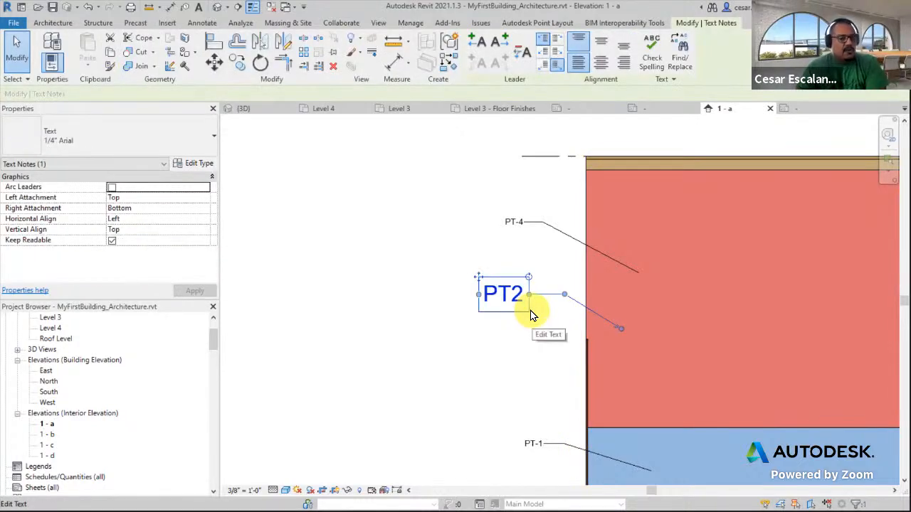
{"action": "scroll", "coordinate": [389, 366], "scroll_direction": "down", "scroll_amount": 3}
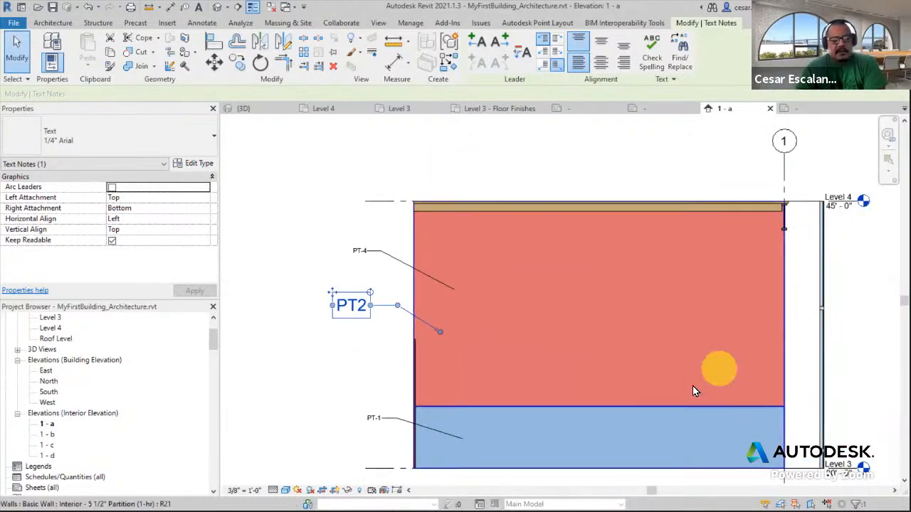
{"action": "scroll", "coordinate": [526, 324], "scroll_direction": "down", "scroll_amount": 2}
{"action": "left_click", "coordinate": [807, 318]}
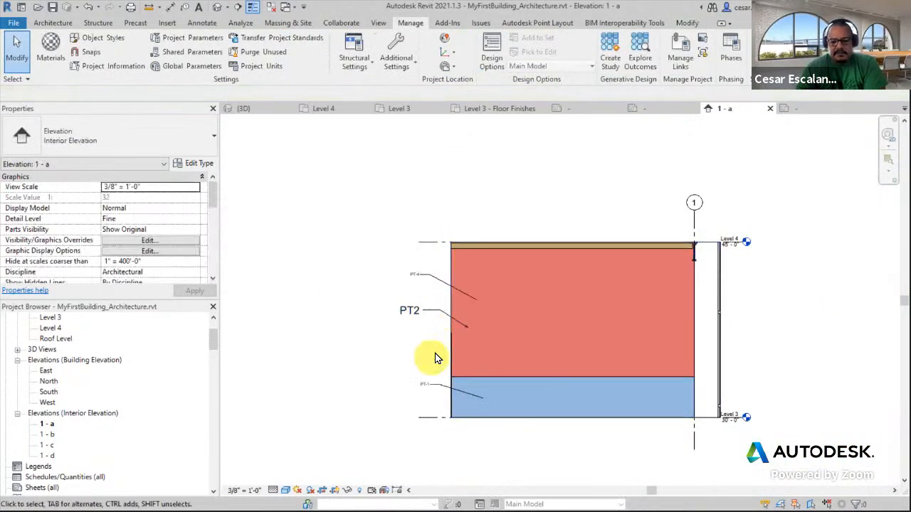
{"action": "scroll", "coordinate": [433, 356], "scroll_direction": "up", "scroll_amount": 2}
{"action": "scroll", "coordinate": [427, 366], "scroll_direction": "up", "scroll_amount": 4}
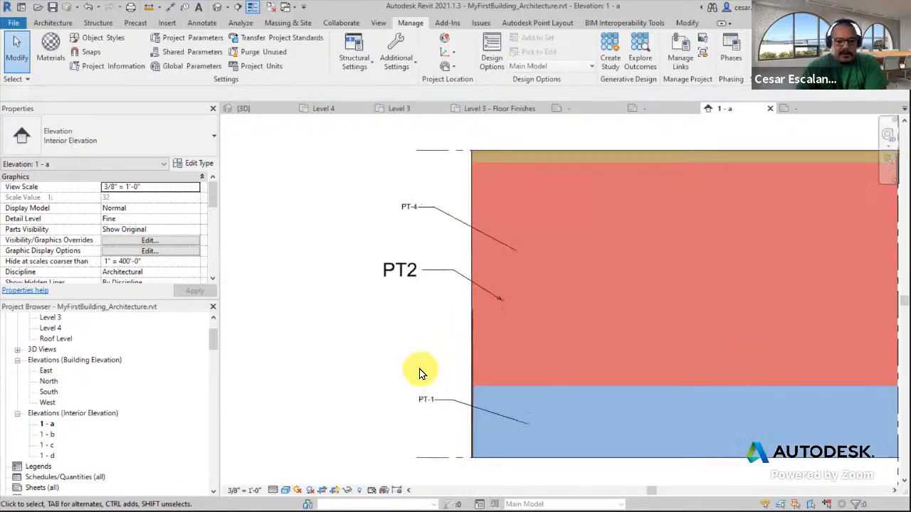
{"action": "scroll", "coordinate": [436, 385], "scroll_direction": "down", "scroll_amount": 3}
{"action": "middle_click_drag", "start_coordinate": [431, 356], "coordinate": [451, 312]}
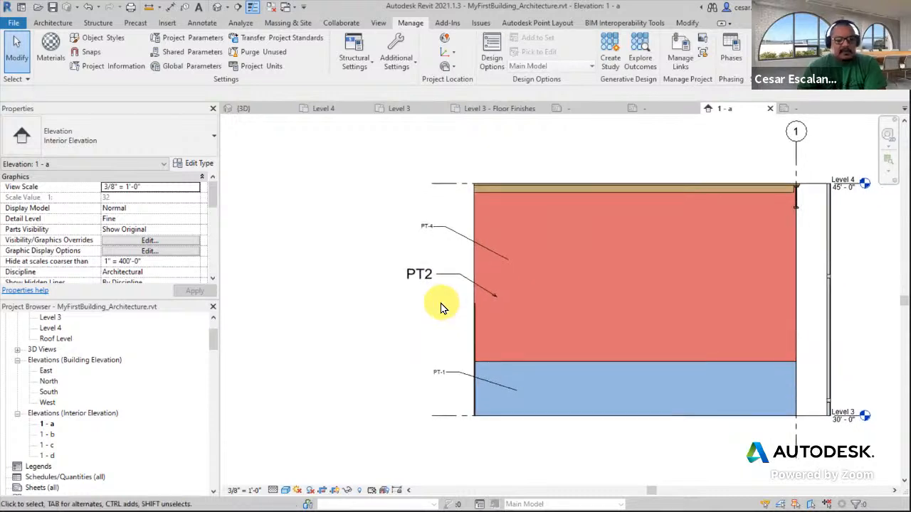
{"action": "scroll", "coordinate": [445, 306], "scroll_direction": "down", "scroll_amount": 2}
{"action": "scroll", "coordinate": [519, 291], "scroll_direction": "up", "scroll_amount": 2}
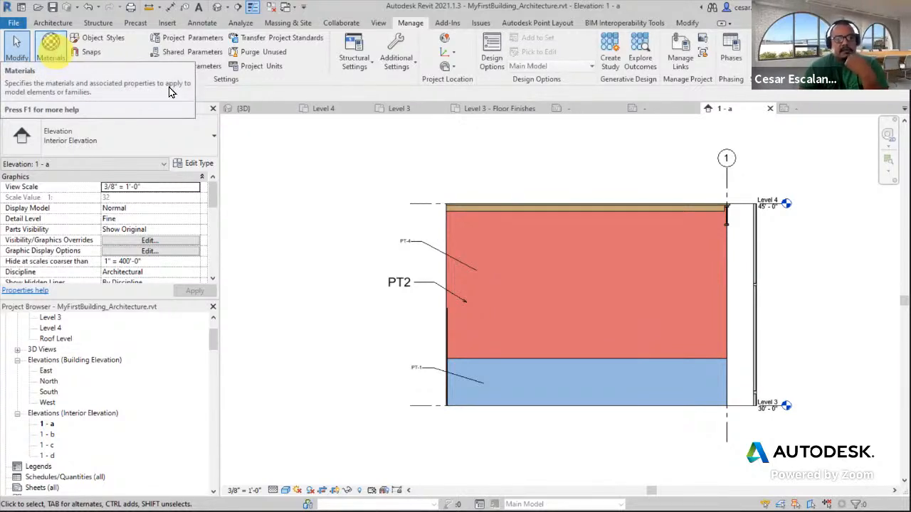
{"action": "scroll", "coordinate": [449, 288], "scroll_direction": "up", "scroll_amount": 3}
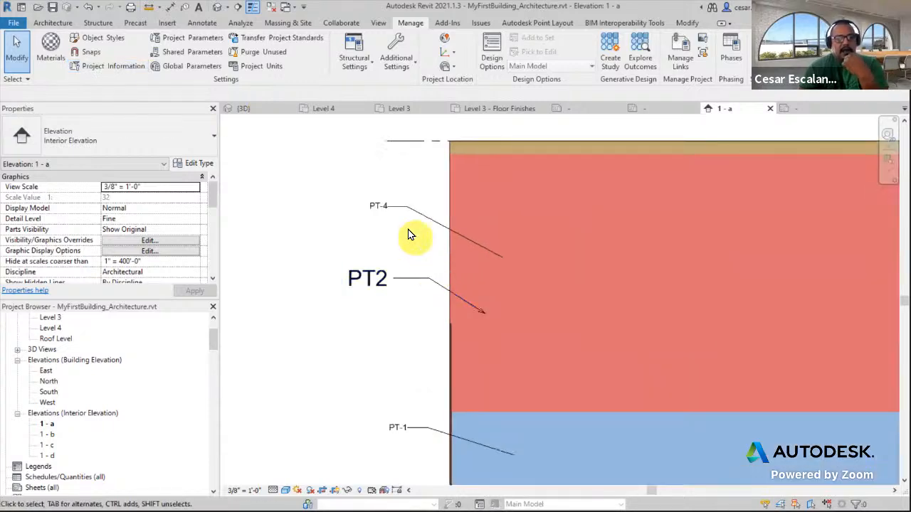
Adjust the PT2 text note's leader attachment beside the red wall region
{"action": "left_click", "coordinate": [412, 211]}
{"action": "scroll", "coordinate": [418, 286], "scroll_direction": "up", "scroll_amount": 1}
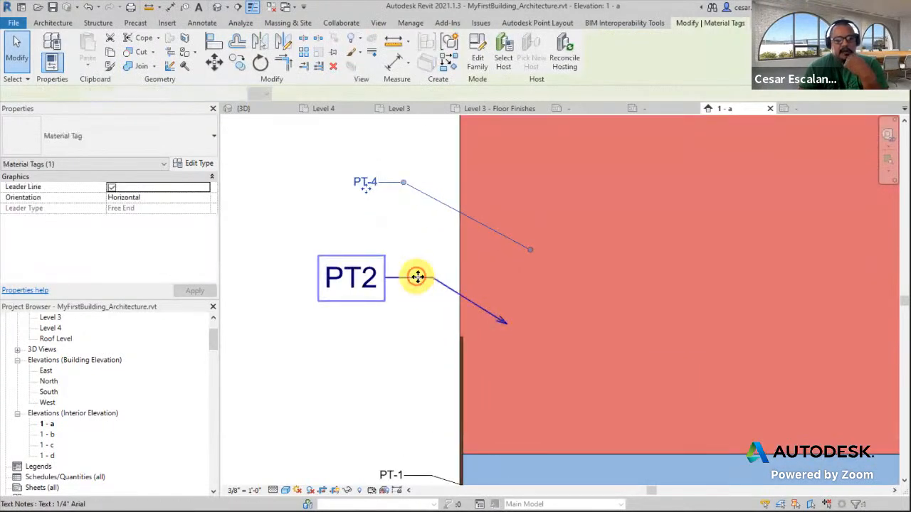
{"action": "left_click", "coordinate": [388, 283]}
{"action": "left_click_drag", "start_coordinate": [385, 277], "coordinate": [403, 284]}
{"action": "scroll", "coordinate": [403, 311], "scroll_direction": "down", "scroll_amount": 3}
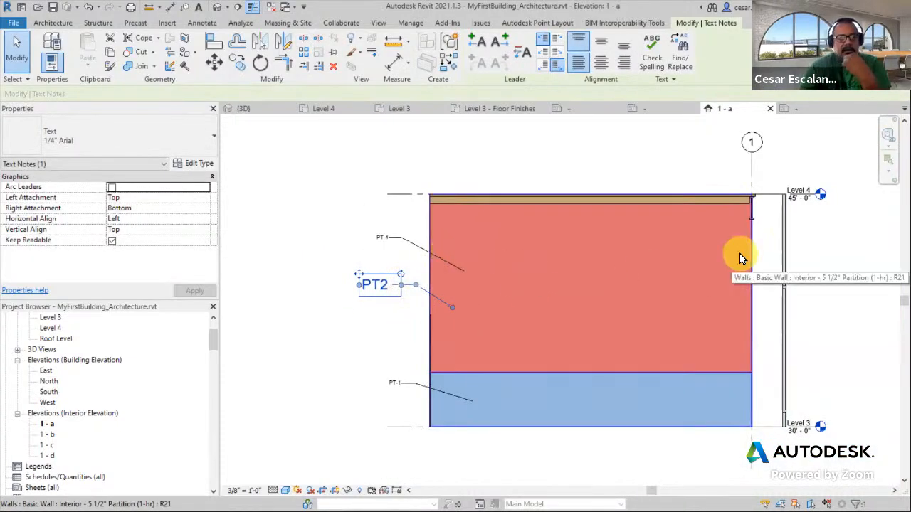
Split the red wall face with a rectangle about 13'-1" wide by 5'-9" high in its middle
{"action": "middle_click_drag", "start_coordinate": [807, 242], "coordinate": [708, 259]}
{"action": "scroll", "coordinate": [708, 256], "scroll_direction": "down", "scroll_amount": 2}
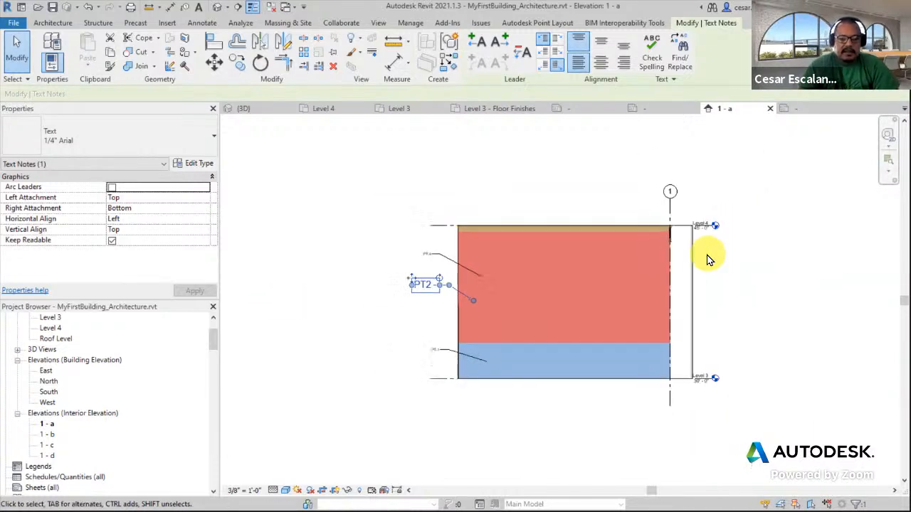
{"action": "scroll", "coordinate": [406, 210], "scroll_direction": "down", "scroll_amount": 1}
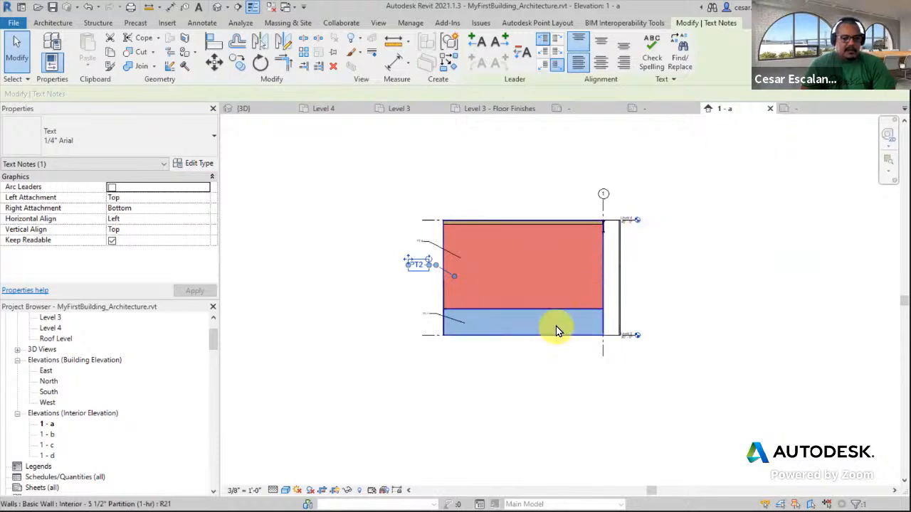
{"action": "left_click", "coordinate": [540, 258]}
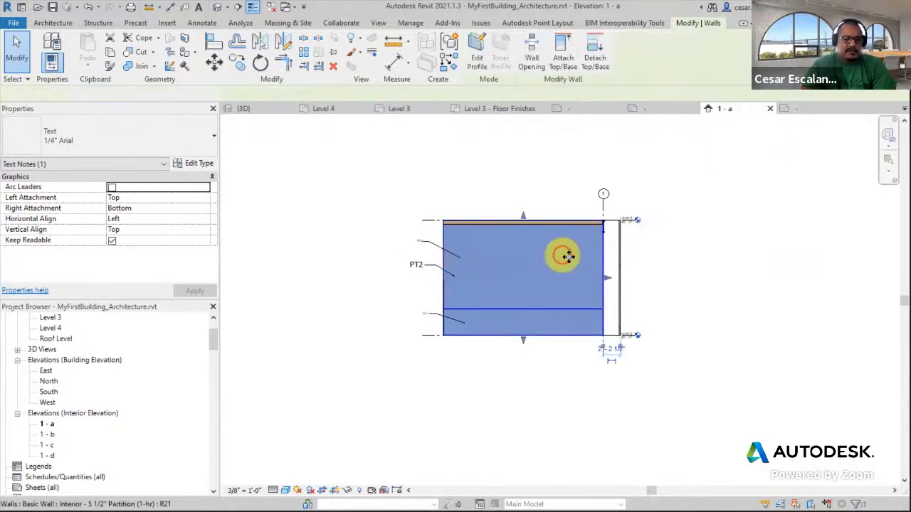
{"action": "middle_click_drag", "start_coordinate": [559, 254], "coordinate": [606, 302]}
{"action": "scroll", "coordinate": [551, 324], "scroll_direction": "up", "scroll_amount": 3}
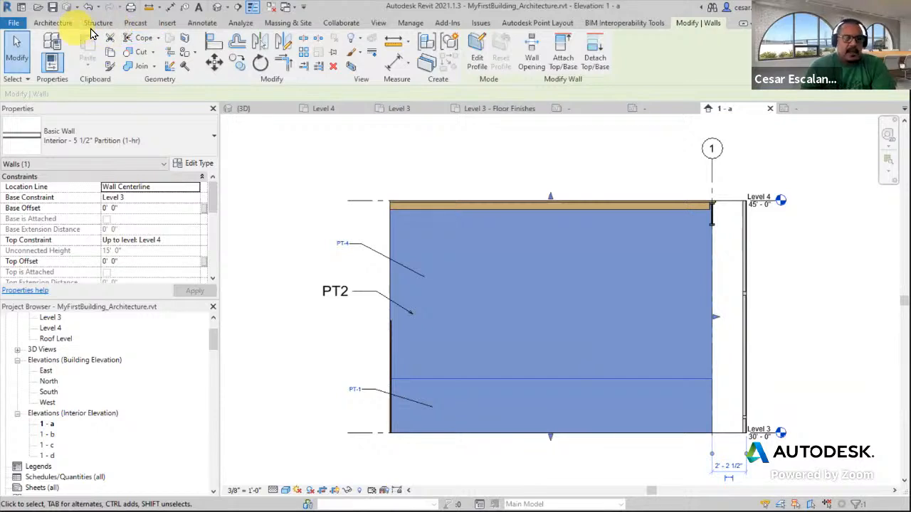
{"action": "left_click", "coordinate": [185, 39]}
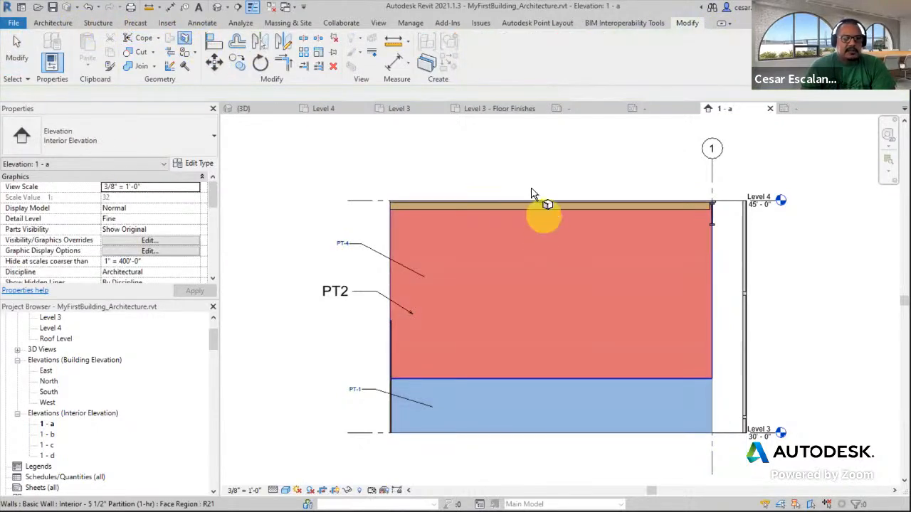
{"action": "left_click", "coordinate": [390, 234]}
{"action": "left_click", "coordinate": [511, 39]}
{"action": "left_click", "coordinate": [447, 250]}
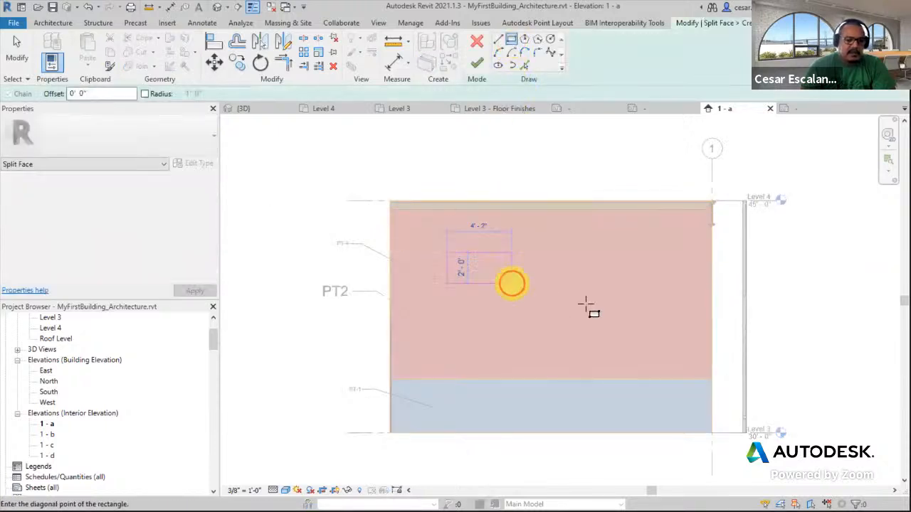
{"action": "left_click", "coordinate": [650, 341]}
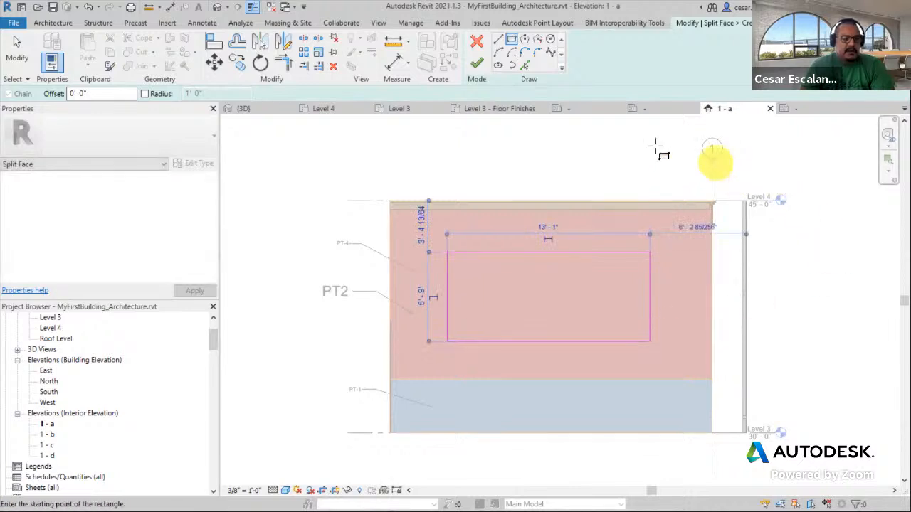
{"action": "left_click", "coordinate": [478, 64]}
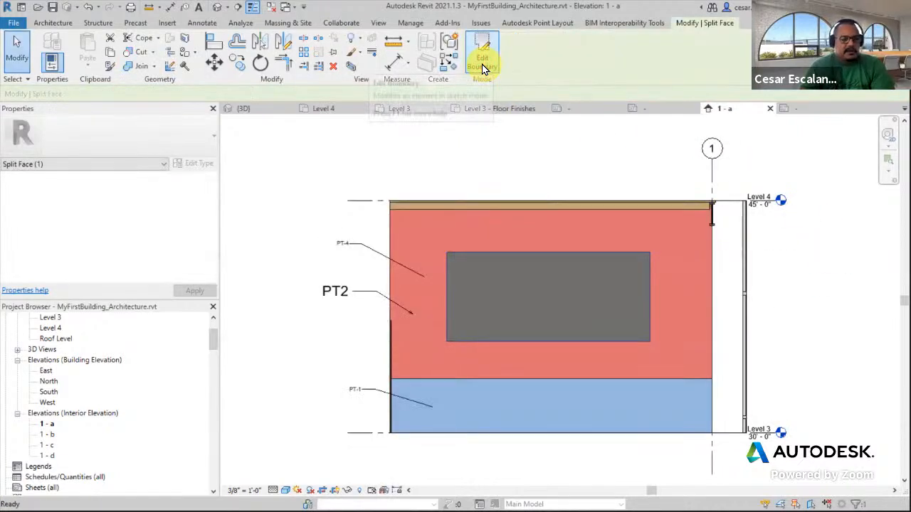
Duplicate the Paint Blue material and name the copy Paint - Whiteboard
{"action": "left_click", "coordinate": [316, 244]}
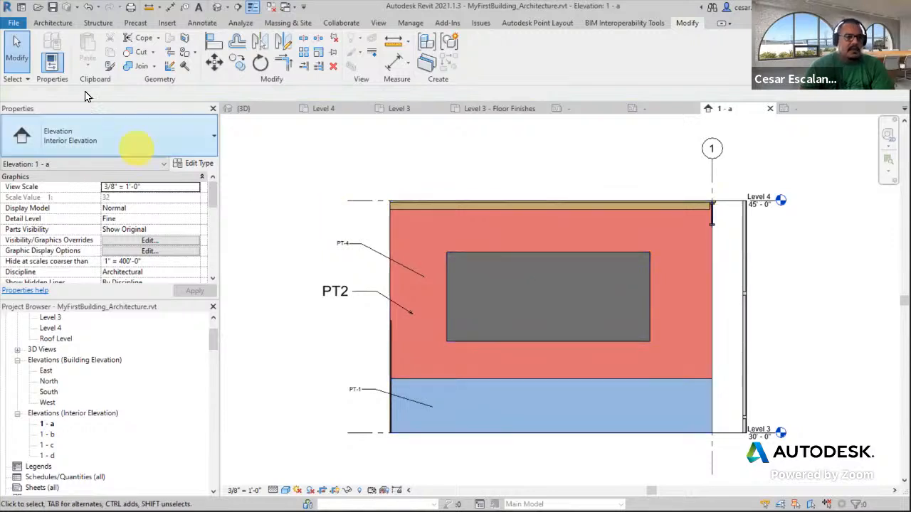
{"action": "left_click", "coordinate": [411, 23]}
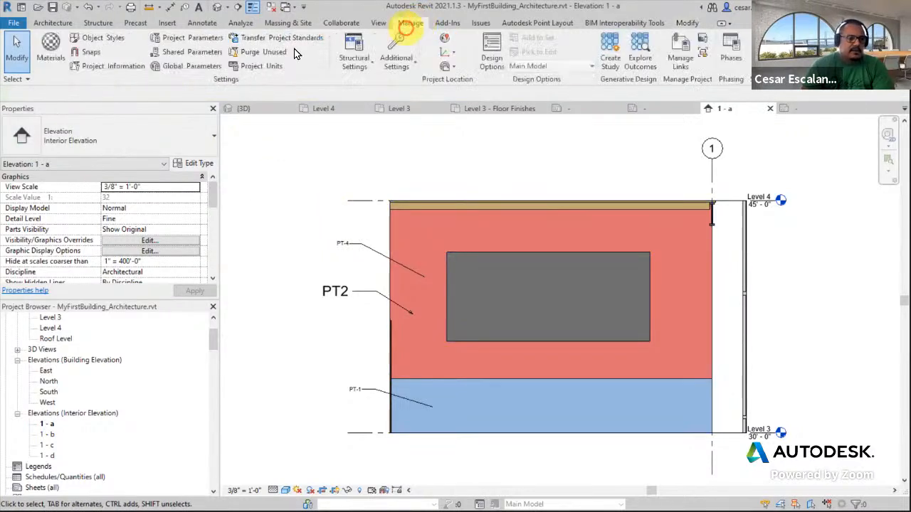
{"action": "left_click", "coordinate": [57, 53]}
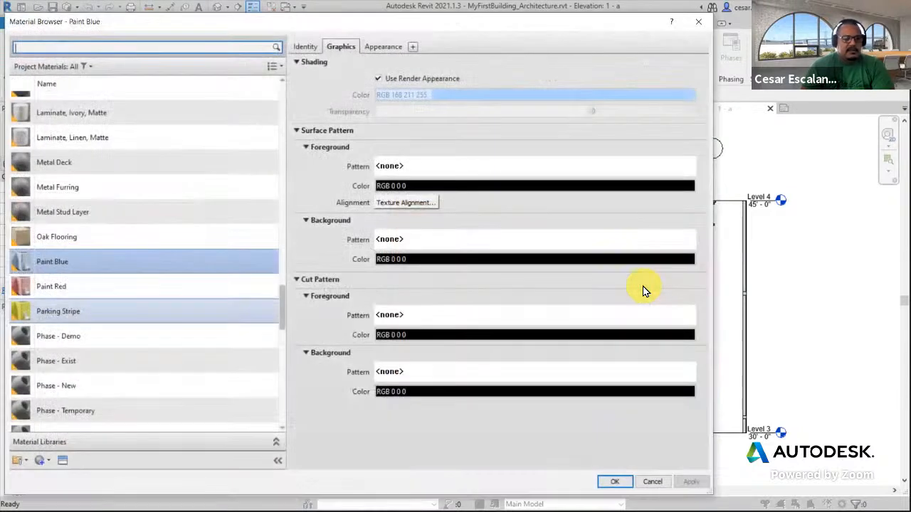
{"action": "right_click", "coordinate": [122, 265]}
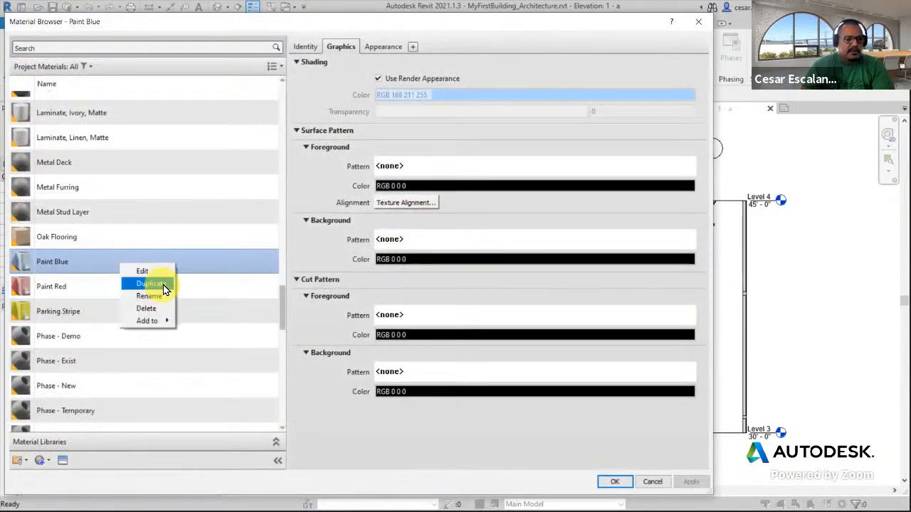
{"action": "left_click", "coordinate": [163, 283]}
{"action": "type", "text": "Paint - B"}
{"action": "type", "text": "hiteboard"}
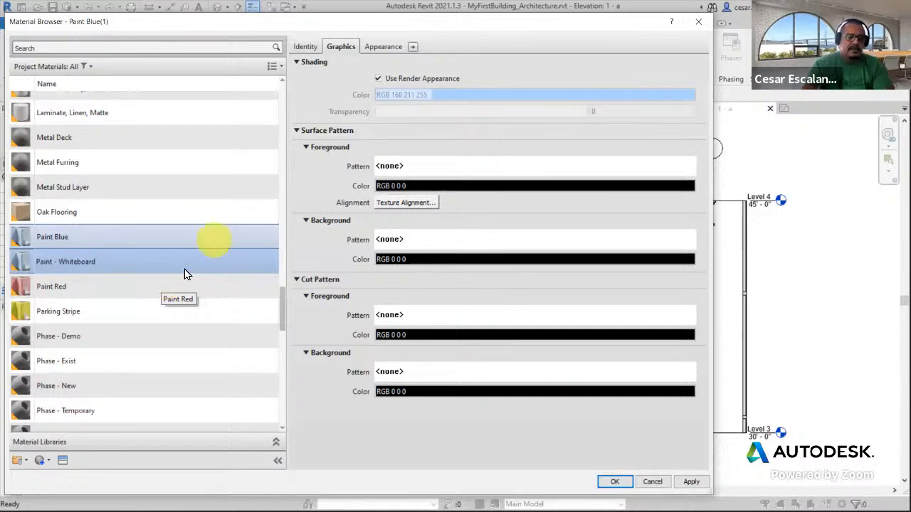
Duplicate the new material's appearance asset and rename it Whiteboard
{"action": "left_click", "coordinate": [383, 46]}
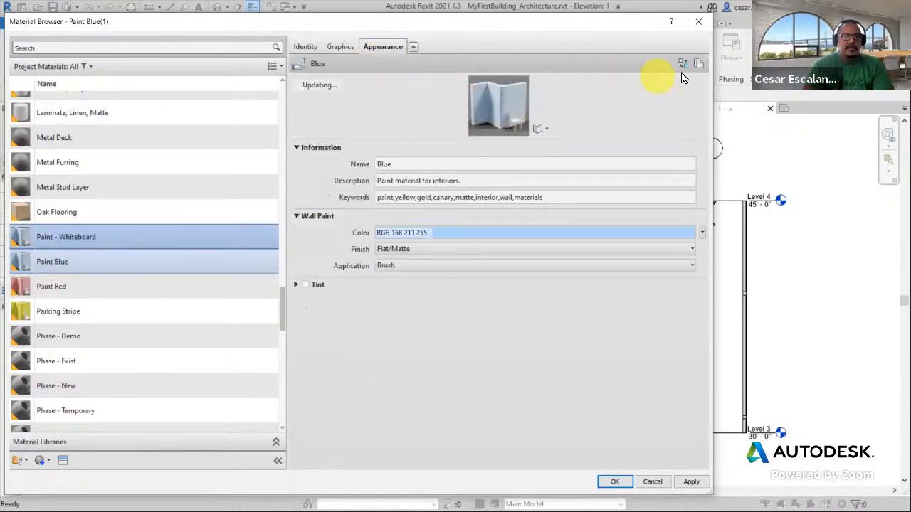
{"action": "left_click", "coordinate": [700, 64]}
{"action": "left_click", "coordinate": [413, 164]}
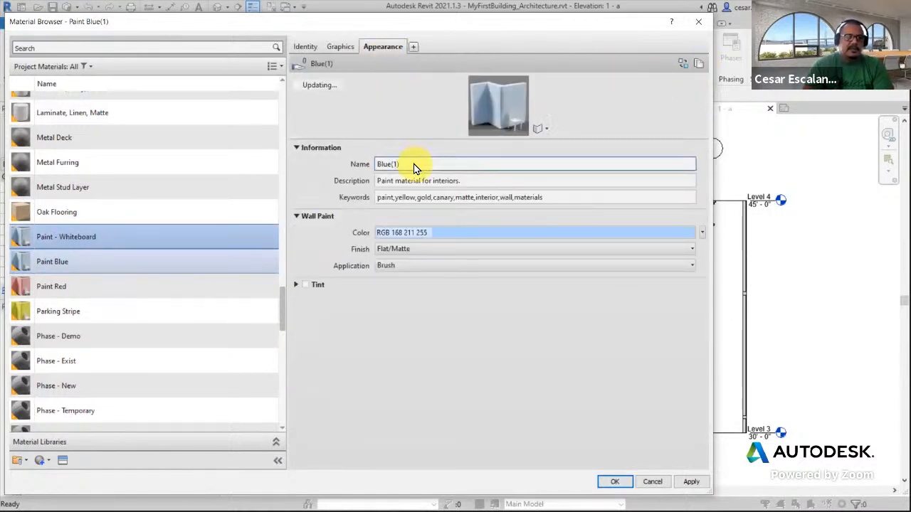
{"action": "key", "text": "ctrl+a"}
{"action": "type", "text": "f"}
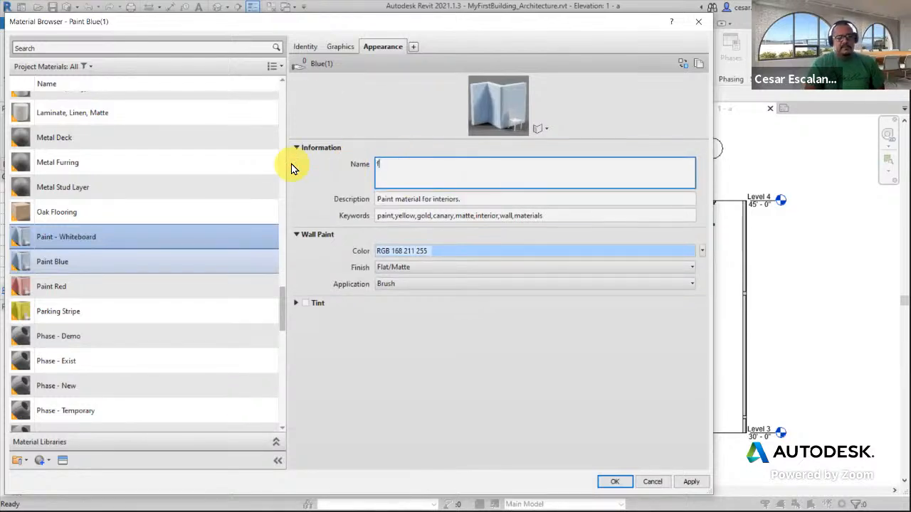
{"action": "key", "text": "BackSpace"}
{"action": "type", "text": "Whiteboard"}
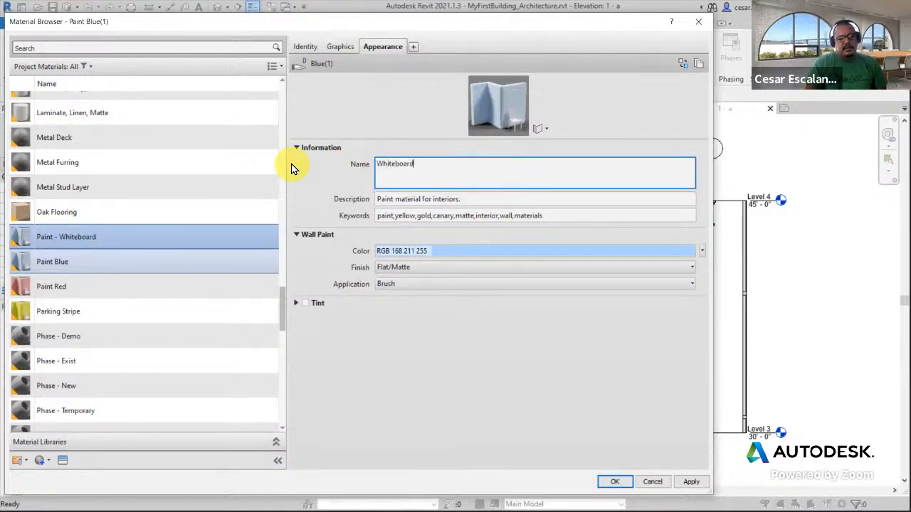
Set the Whiteboard appearance color to RGB 192 192 192 and apply the material changes
{"action": "left_click", "coordinate": [473, 250]}
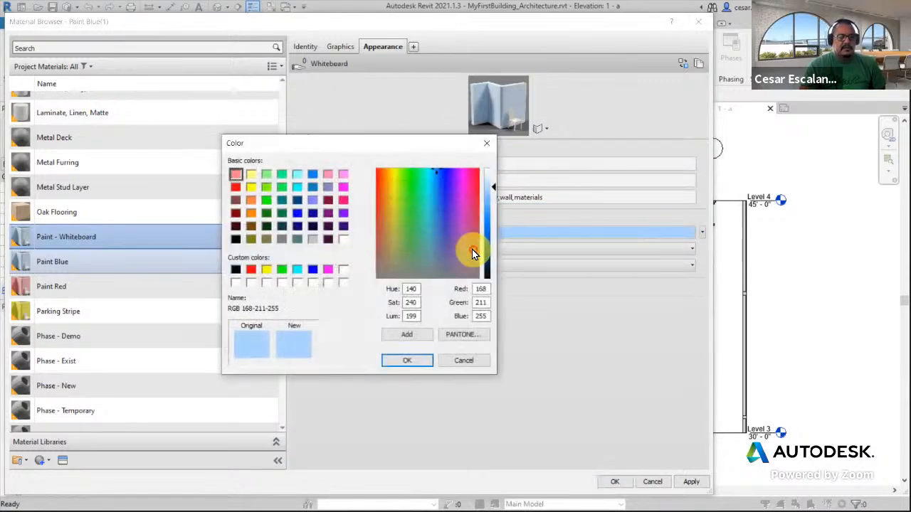
{"action": "left_click", "coordinate": [313, 239]}
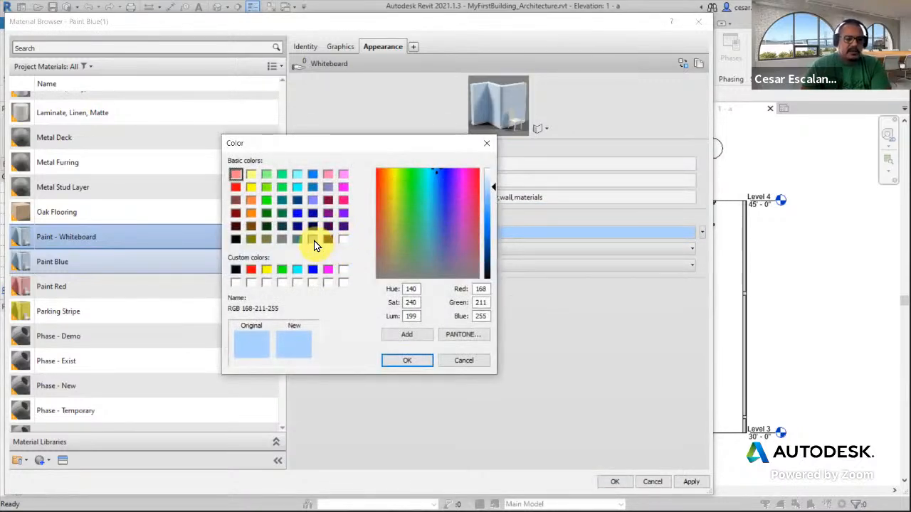
{"action": "left_click", "coordinate": [407, 361]}
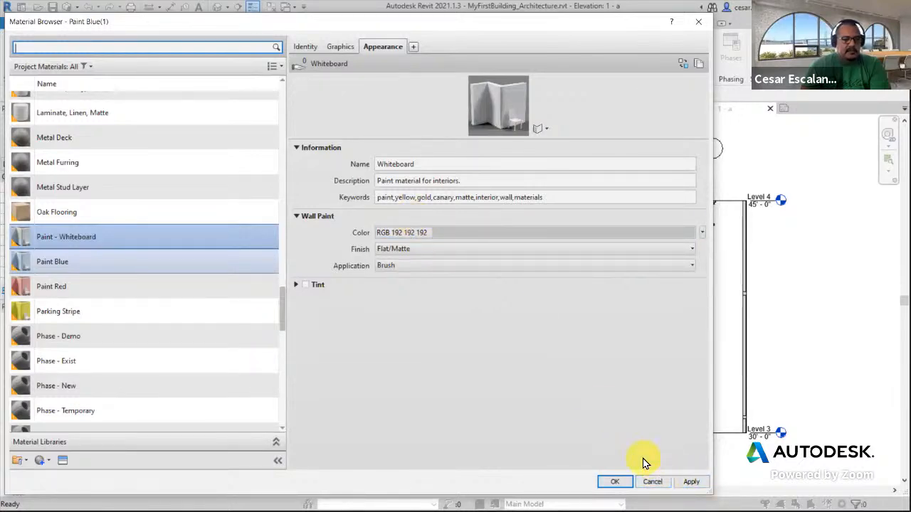
{"action": "left_click", "coordinate": [613, 482]}
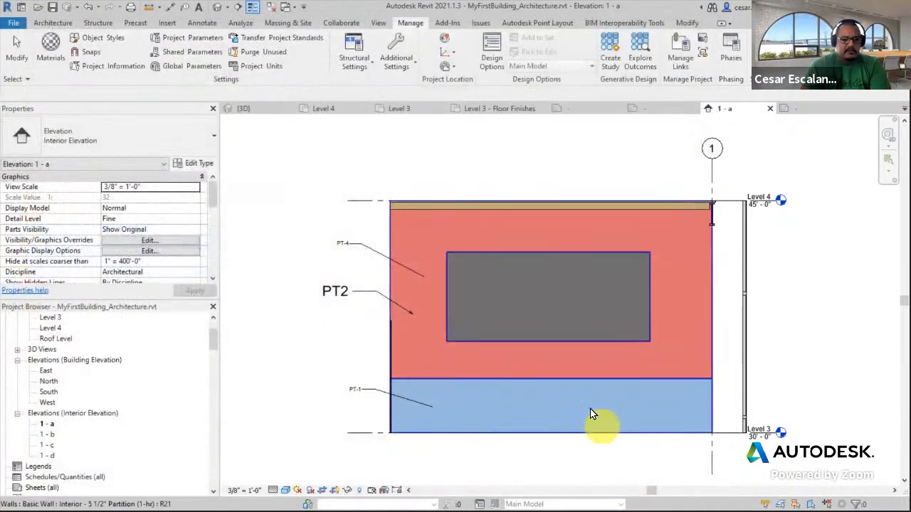
Set the Paint - Whiteboard material's Mark to WB-P
{"action": "left_click", "coordinate": [59, 46]}
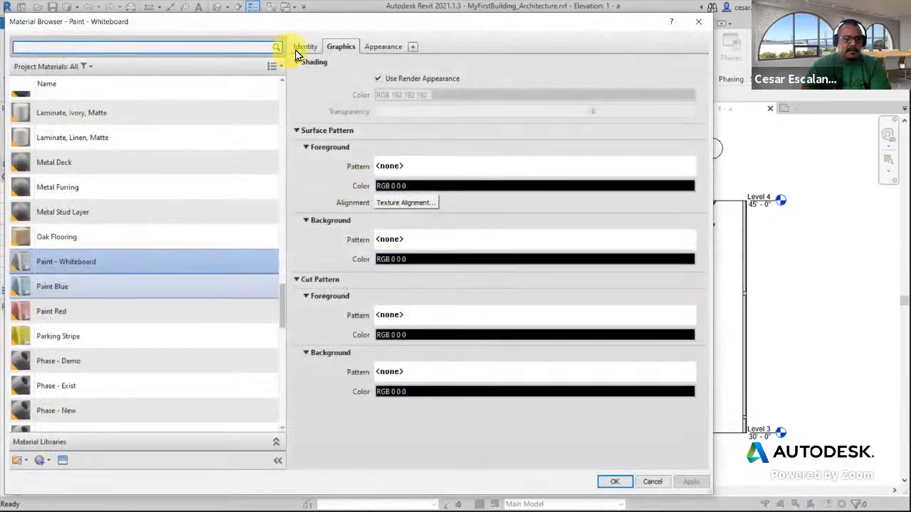
{"action": "left_click", "coordinate": [304, 47]}
{"action": "left_click", "coordinate": [425, 285]}
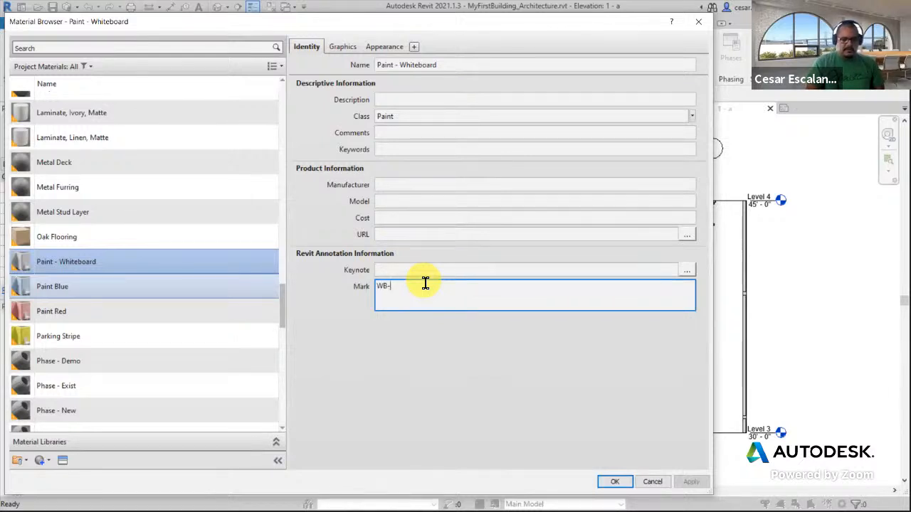
{"action": "type", "text": "WB-P"}
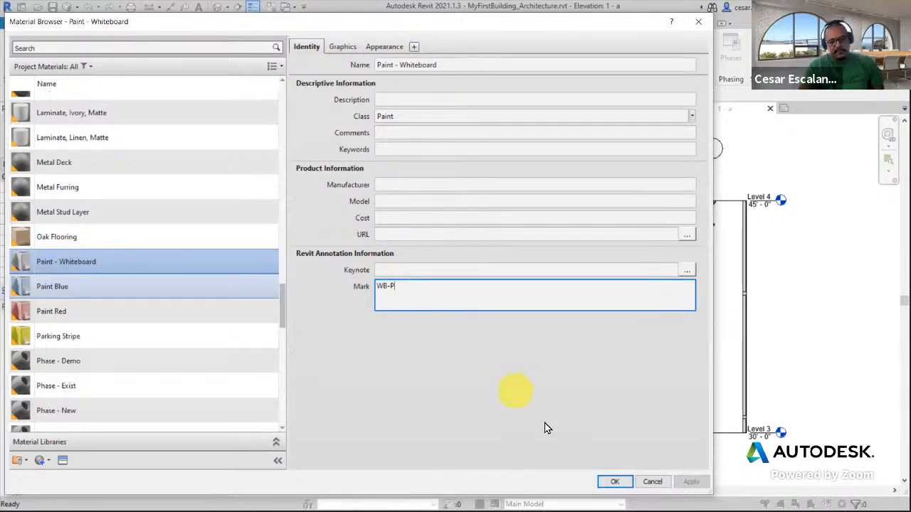
{"action": "left_click", "coordinate": [615, 482]}
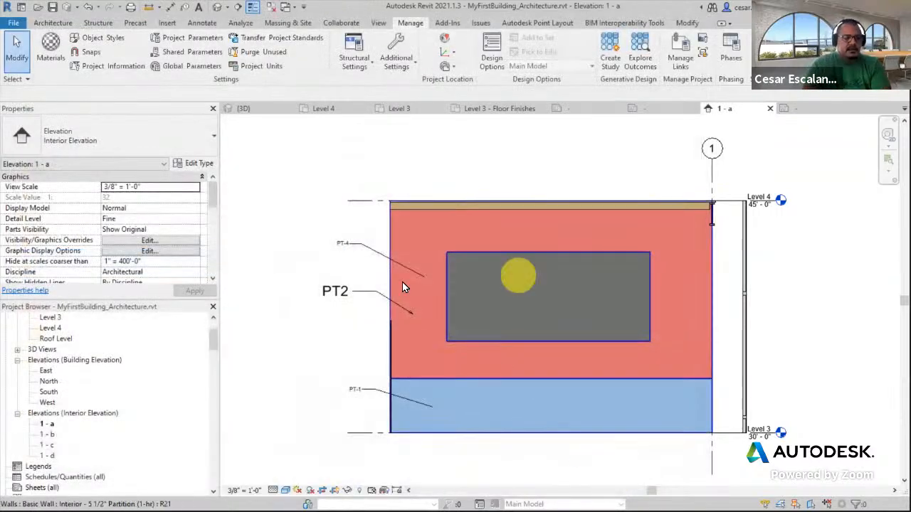
Paint the split rectangular region with the Paint - Whiteboard material
{"action": "left_click", "coordinate": [685, 23]}
{"action": "left_click", "coordinate": [183, 37]}
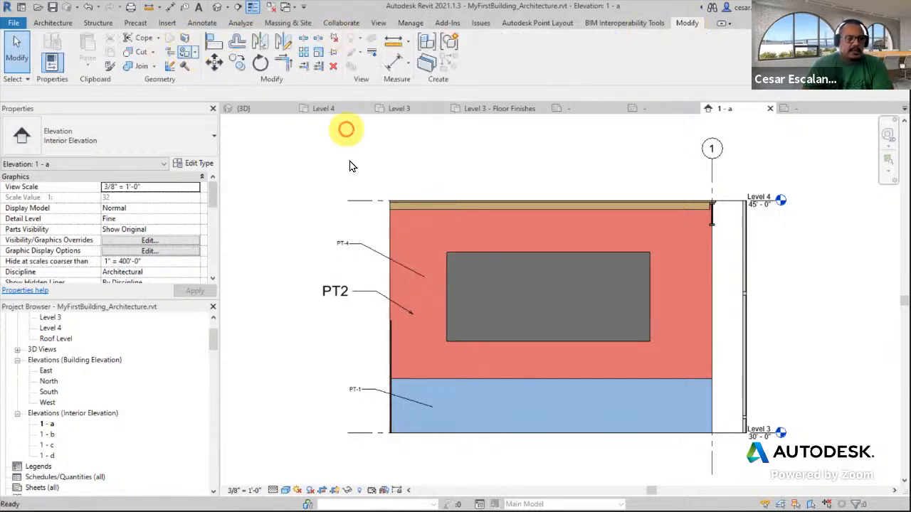
{"action": "scroll", "coordinate": [167, 118], "scroll_direction": "up", "scroll_amount": 1}
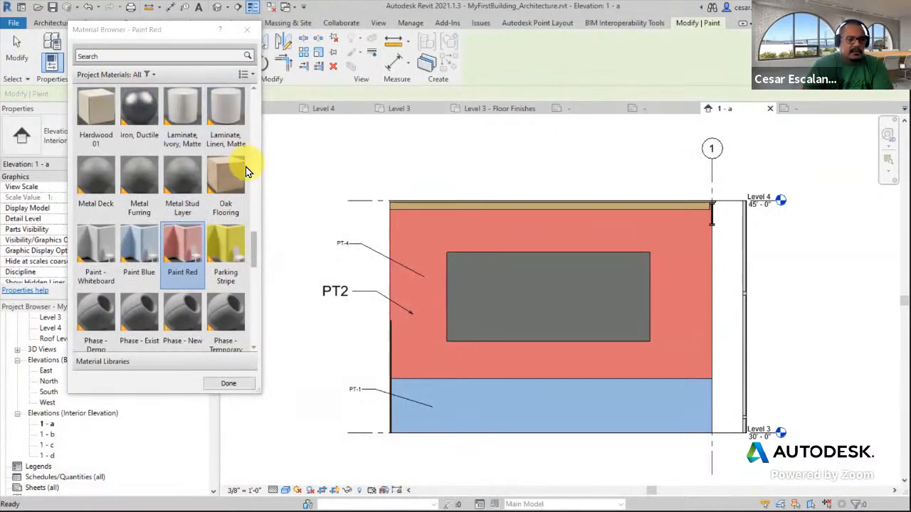
{"action": "left_click", "coordinate": [93, 257]}
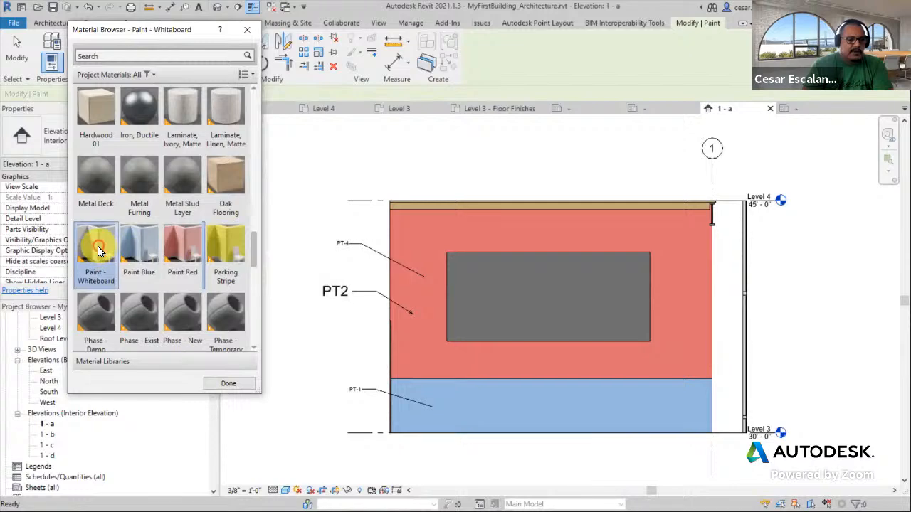
{"action": "left_click", "coordinate": [514, 311]}
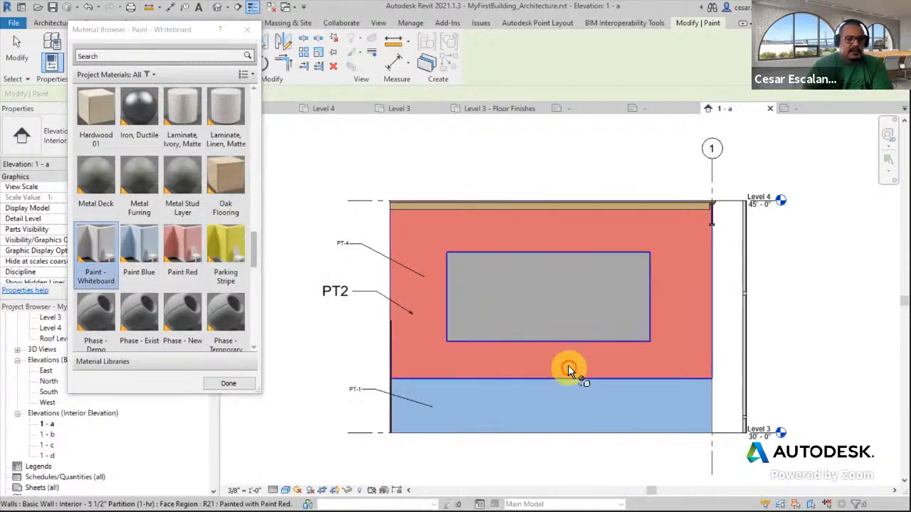
{"action": "left_click", "coordinate": [247, 29]}
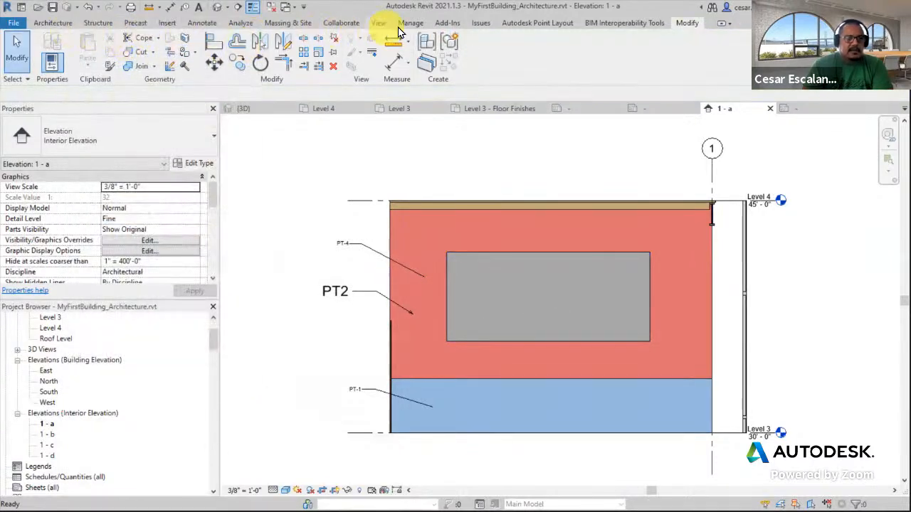
Place a material tag on the whiteboard region with its leader inside the rectangle
{"action": "left_click", "coordinate": [202, 23]}
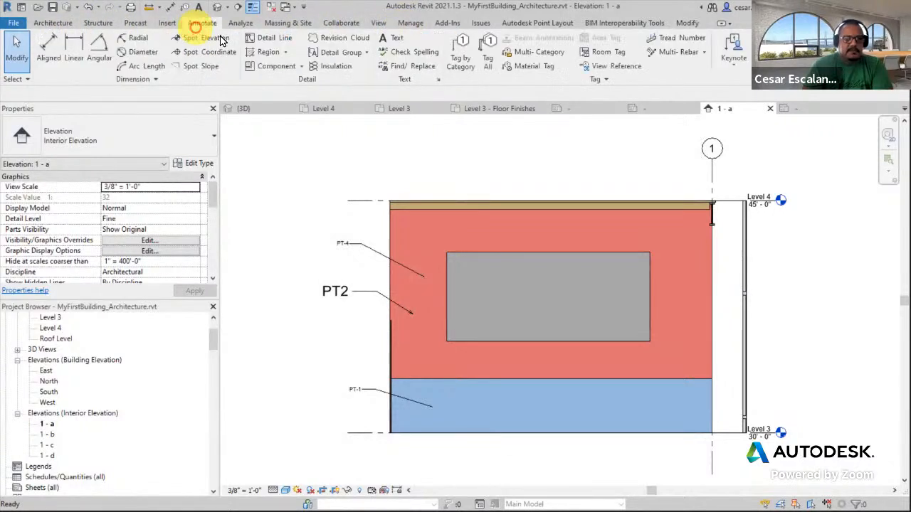
{"action": "left_click", "coordinate": [456, 49]}
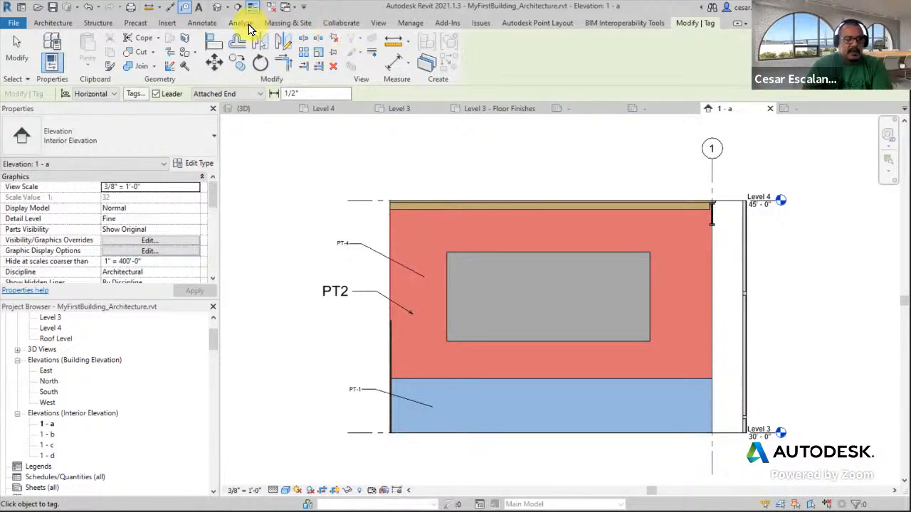
{"action": "left_click", "coordinate": [200, 23]}
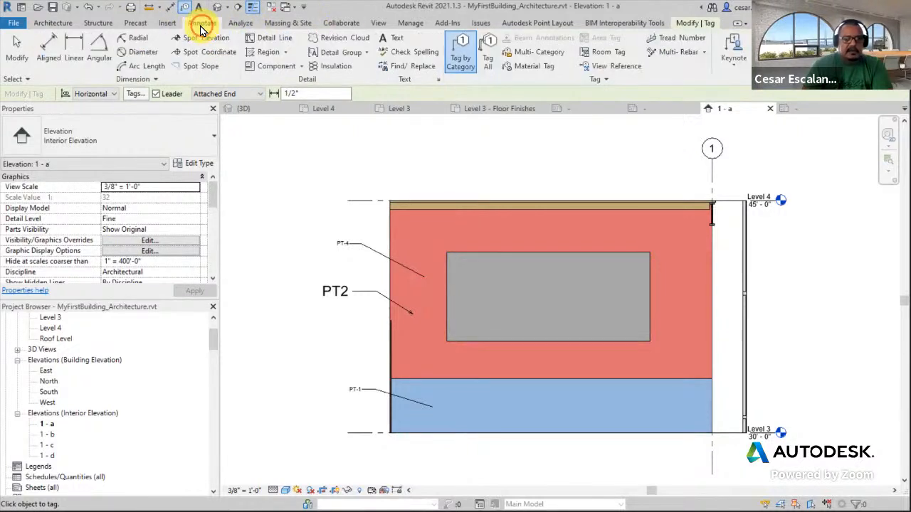
{"action": "left_click", "coordinate": [533, 66]}
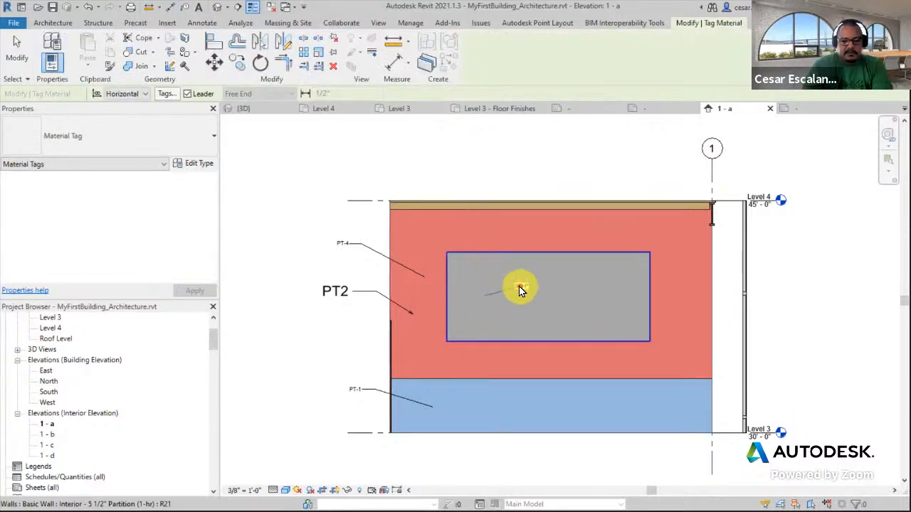
{"action": "left_click", "coordinate": [541, 283]}
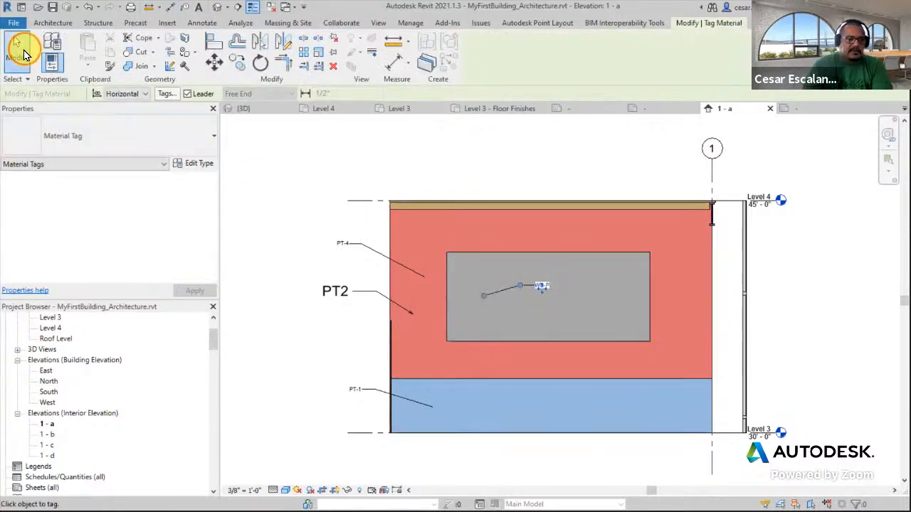
Examine the interior partition wall's type structure and its Gypsum Wall Board material, cancelling the dialogs without changes
{"action": "left_click", "coordinate": [21, 50]}
{"action": "left_click", "coordinate": [546, 289]}
{"action": "scroll", "coordinate": [548, 296], "scroll_direction": "up", "scroll_amount": 2}
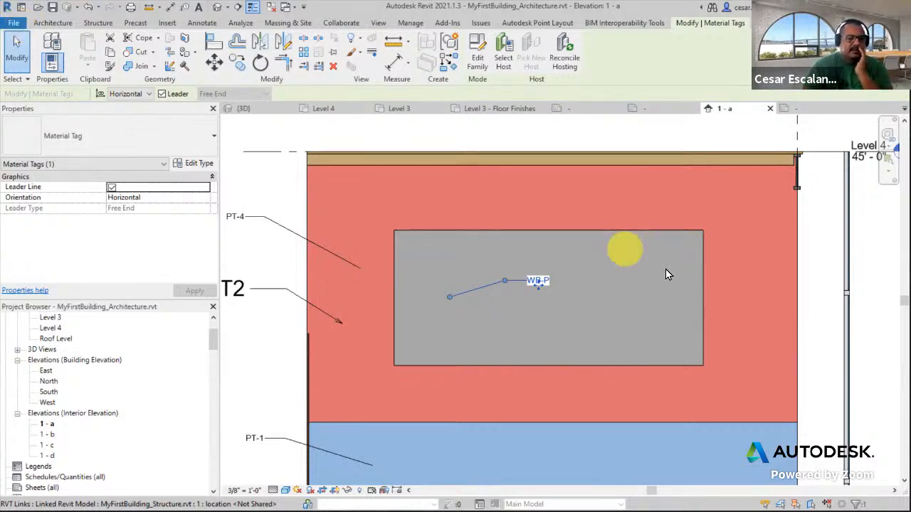
{"action": "scroll", "coordinate": [674, 275], "scroll_direction": "down", "scroll_amount": 3}
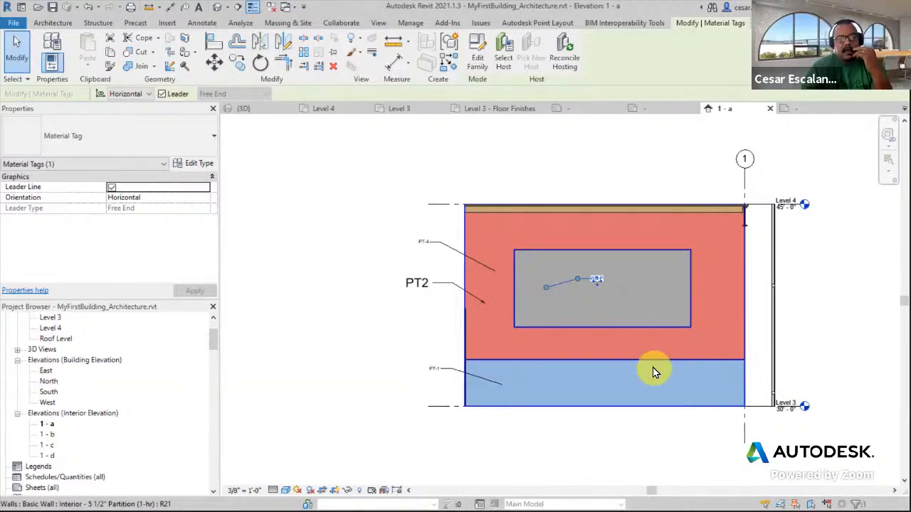
{"action": "scroll", "coordinate": [695, 359], "scroll_direction": "up", "scroll_amount": 2}
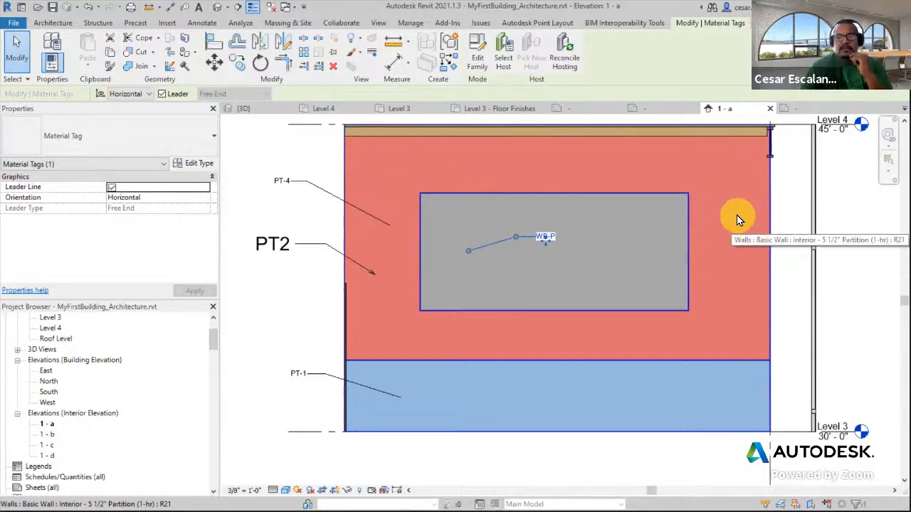
{"action": "left_click", "coordinate": [681, 215]}
{"action": "left_click", "coordinate": [189, 164]}
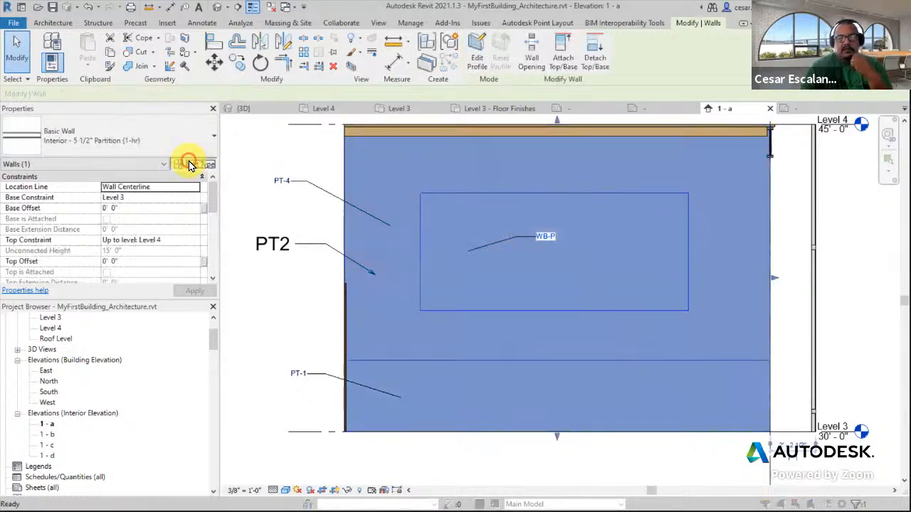
{"action": "left_click", "coordinate": [656, 167]}
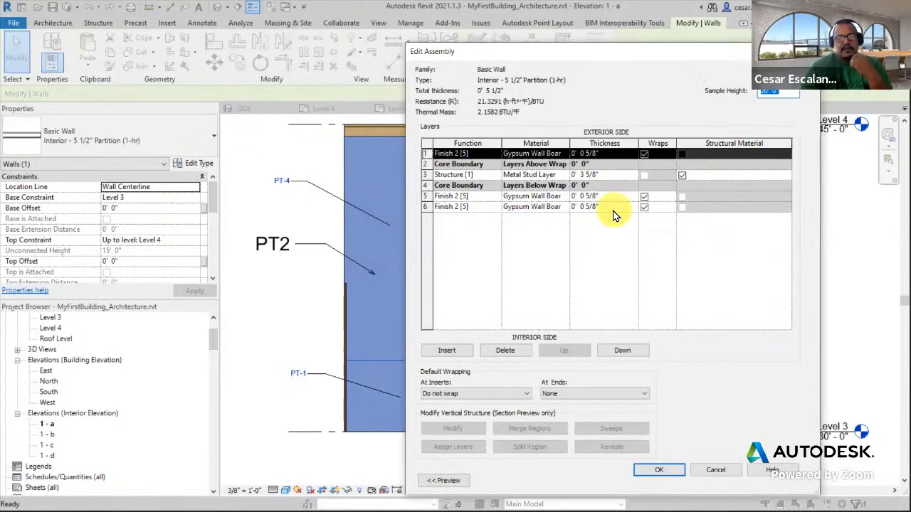
{"action": "left_click", "coordinate": [561, 153]}
{"action": "left_click", "coordinate": [566, 155]}
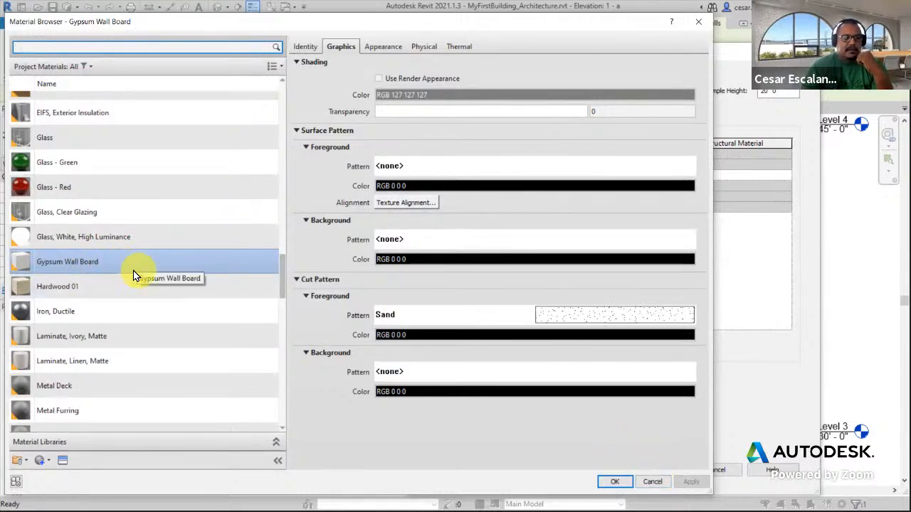
{"action": "scroll", "coordinate": [131, 250], "scroll_direction": "down", "scroll_amount": 1}
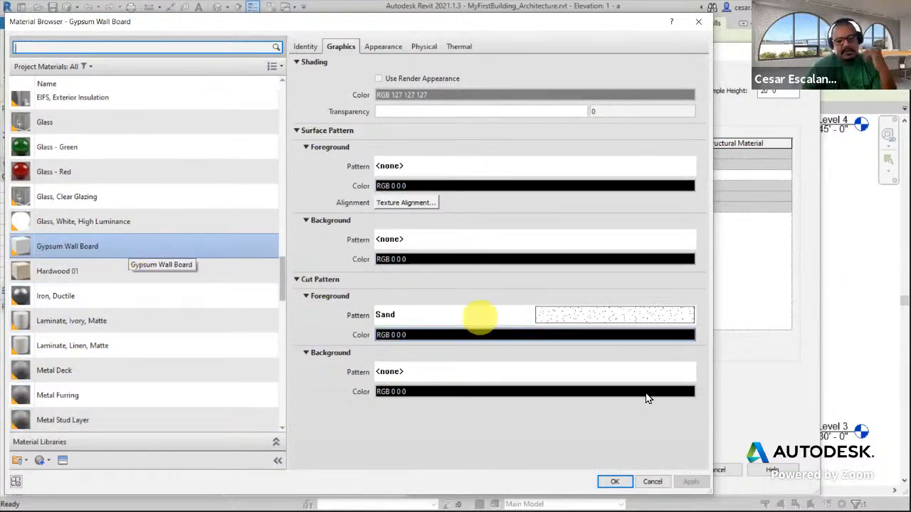
{"action": "left_click", "coordinate": [656, 482]}
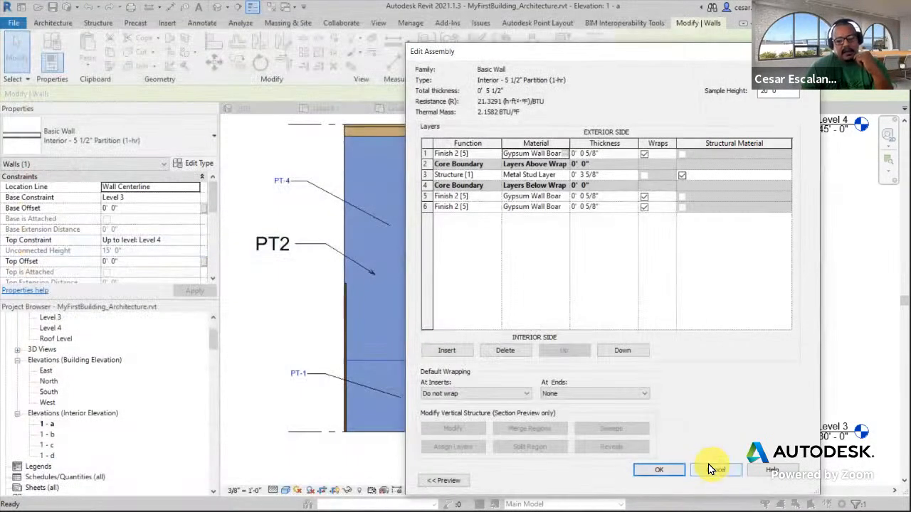
{"action": "left_click", "coordinate": [705, 472]}
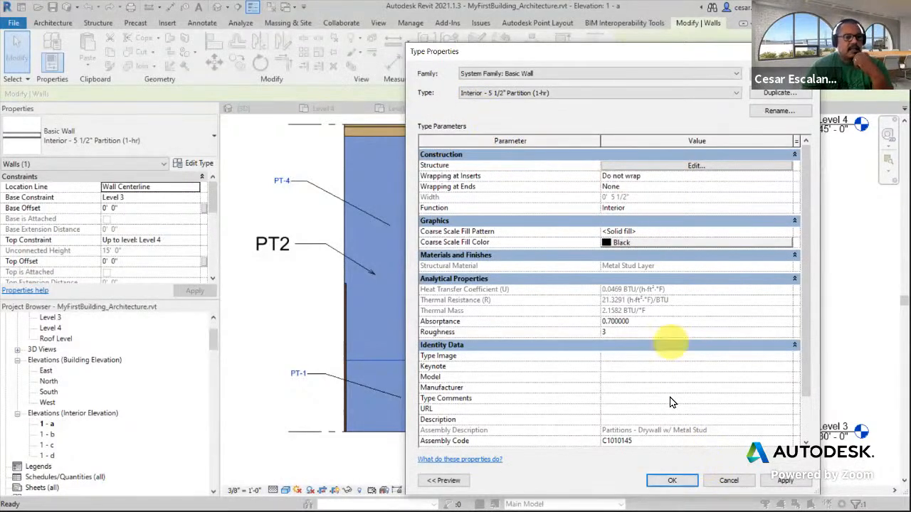
{"action": "left_click", "coordinate": [730, 482]}
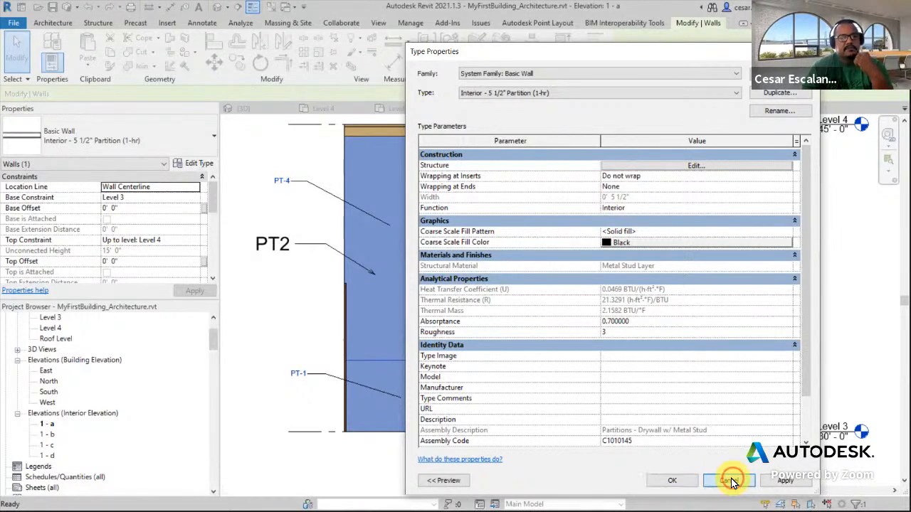
Move the PT-4 material tag slightly right beside the red wall region
{"action": "left_click", "coordinate": [321, 311]}
{"action": "scroll", "coordinate": [587, 302], "scroll_direction": "down", "scroll_amount": 2}
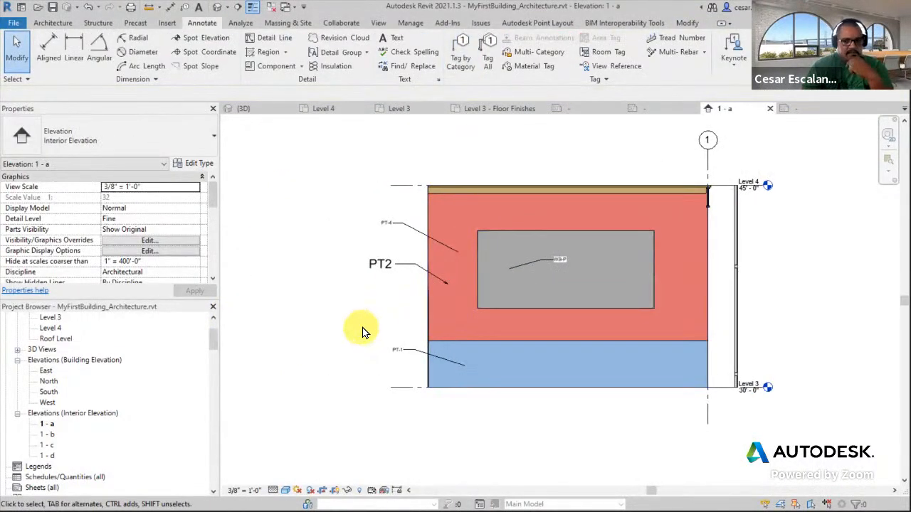
{"action": "scroll", "coordinate": [361, 327], "scroll_direction": "down", "scroll_amount": 2}
{"action": "mouse_move", "coordinate": [797, 256]}
{"action": "middle_mouse_down"}
{"action": "mouse_move", "coordinate": [809, 259]}
{"action": "mouse_move", "coordinate": [810, 247]}
{"action": "middle_mouse_up"}
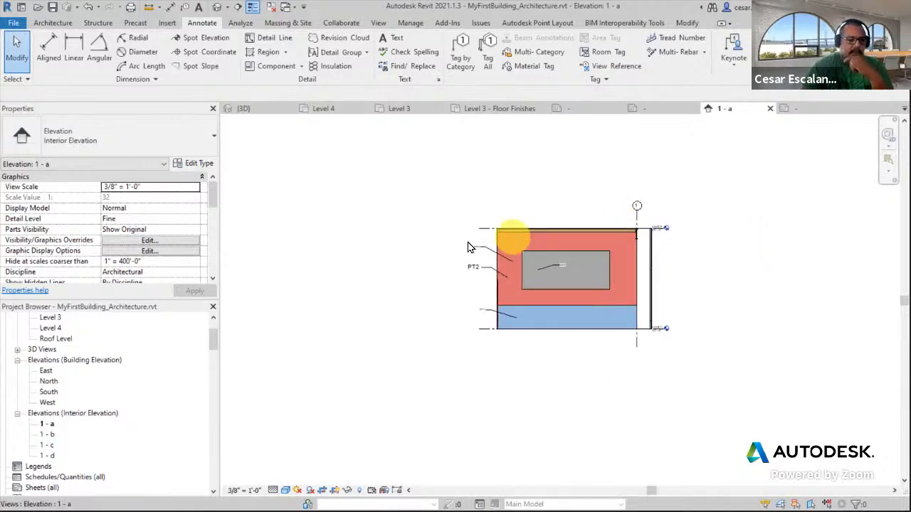
{"action": "scroll", "coordinate": [387, 261], "scroll_direction": "up", "scroll_amount": 2}
{"action": "mouse_move", "coordinate": [439, 231]}
{"action": "middle_mouse_down"}
{"action": "mouse_move", "coordinate": [396, 178]}
{"action": "mouse_move", "coordinate": [377, 173]}
{"action": "middle_mouse_up"}
{"action": "scroll", "coordinate": [384, 235], "scroll_direction": "up", "scroll_amount": 2}
{"action": "left_click", "coordinate": [368, 235]}
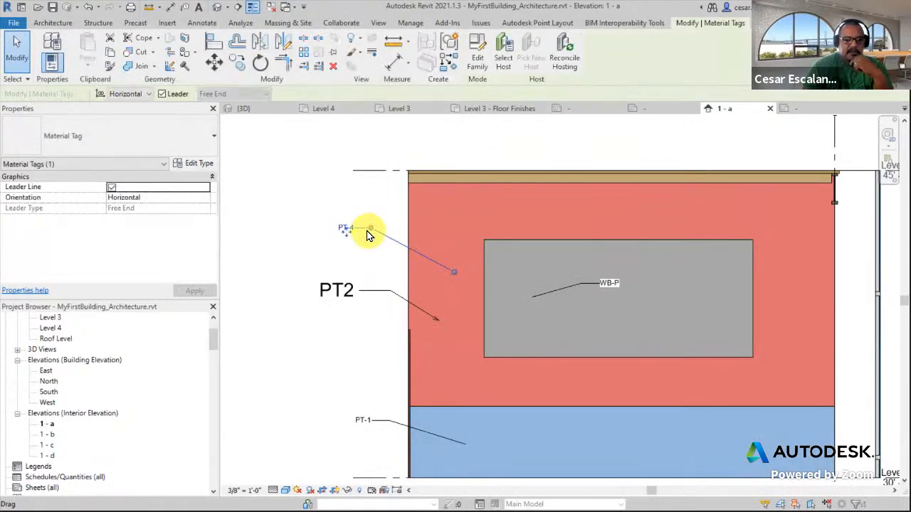
{"action": "left_click_drag", "start_coordinate": [370, 228], "coordinate": [381, 229]}
{"action": "left_click", "coordinate": [386, 261]}
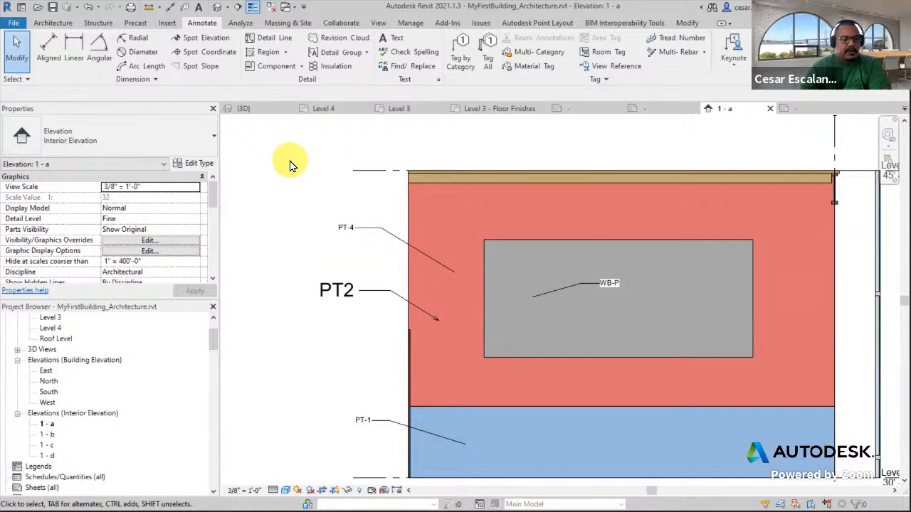
Save the MyFirstBuilding_Architecture project
{"action": "left_click", "coordinate": [20, 29]}
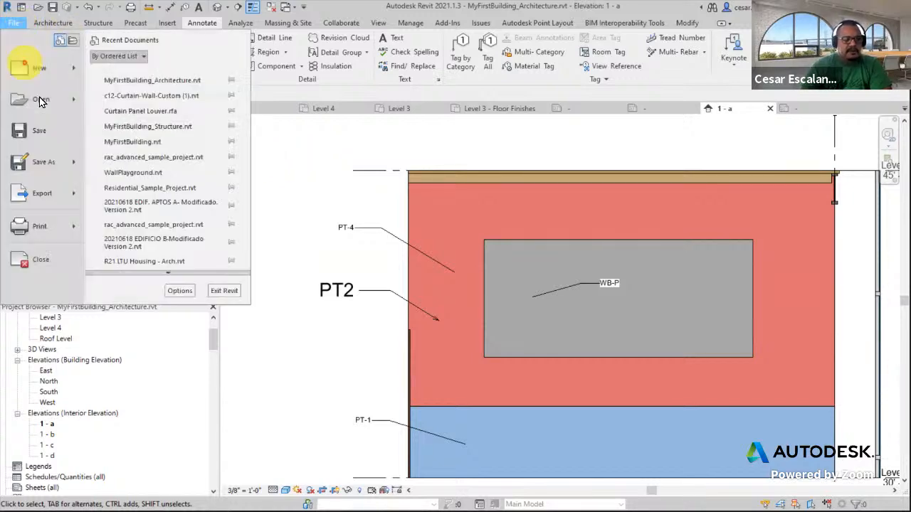
{"action": "left_click", "coordinate": [32, 135]}
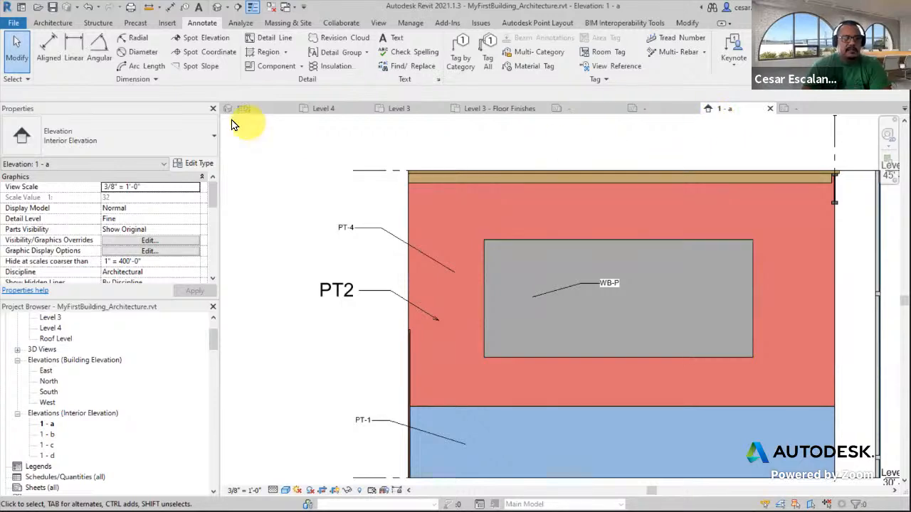
Close the project and the open Material Tag, Floor Tag and Detail Item Tag families without saving them
{"action": "left_click", "coordinate": [14, 23]}
{"action": "left_click", "coordinate": [41, 263]}
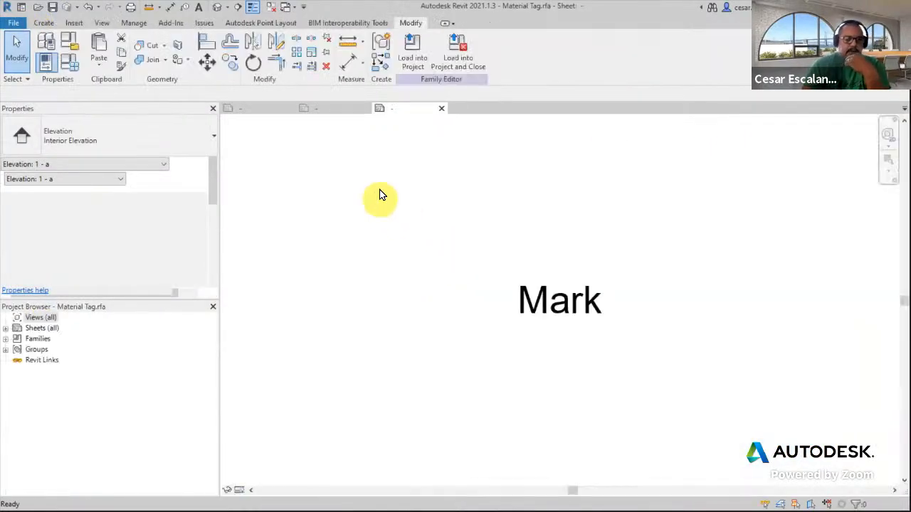
{"action": "left_click", "coordinate": [440, 108]}
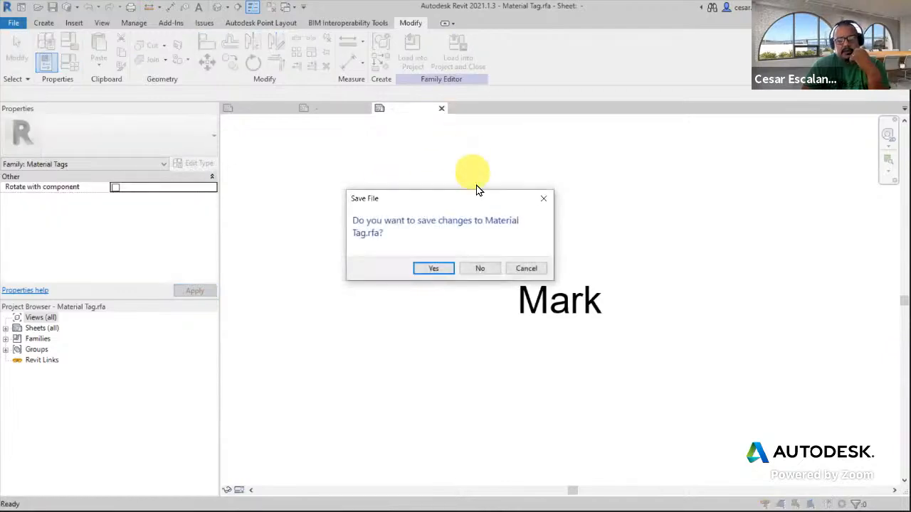
{"action": "left_click", "coordinate": [481, 268]}
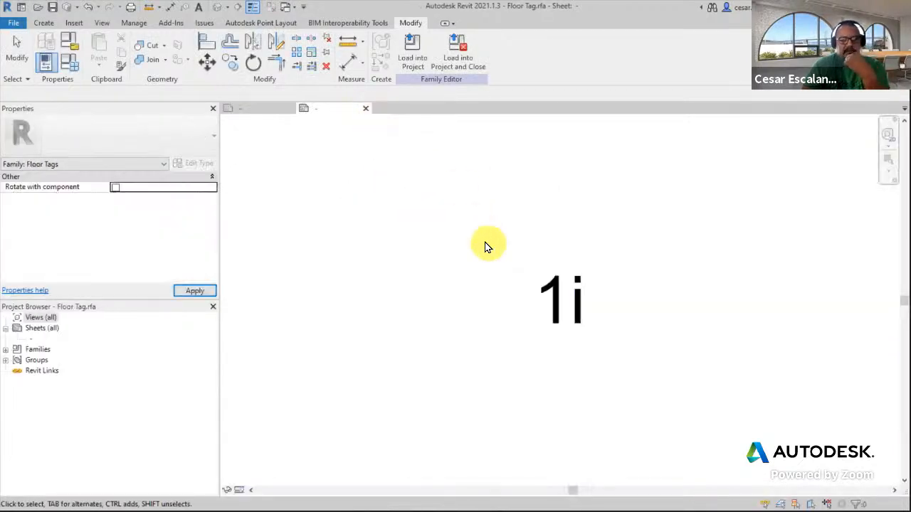
{"action": "left_click", "coordinate": [366, 109]}
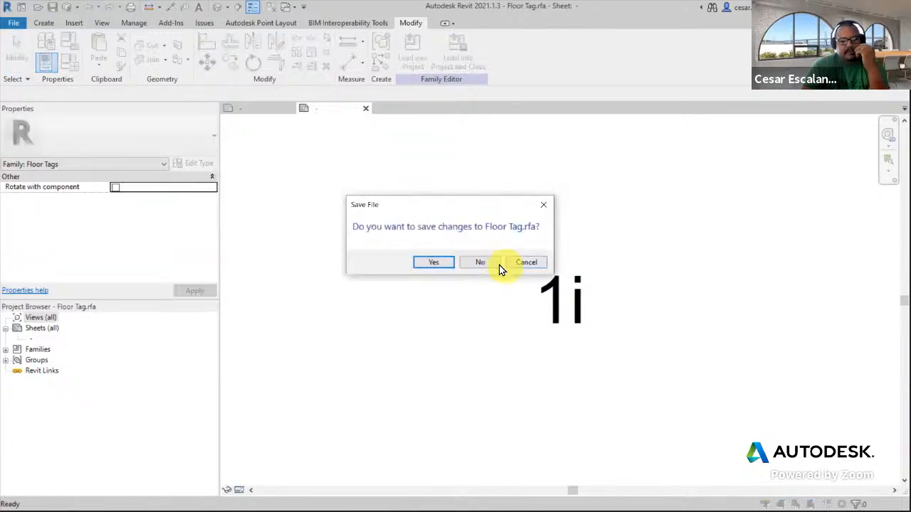
{"action": "left_click", "coordinate": [480, 263]}
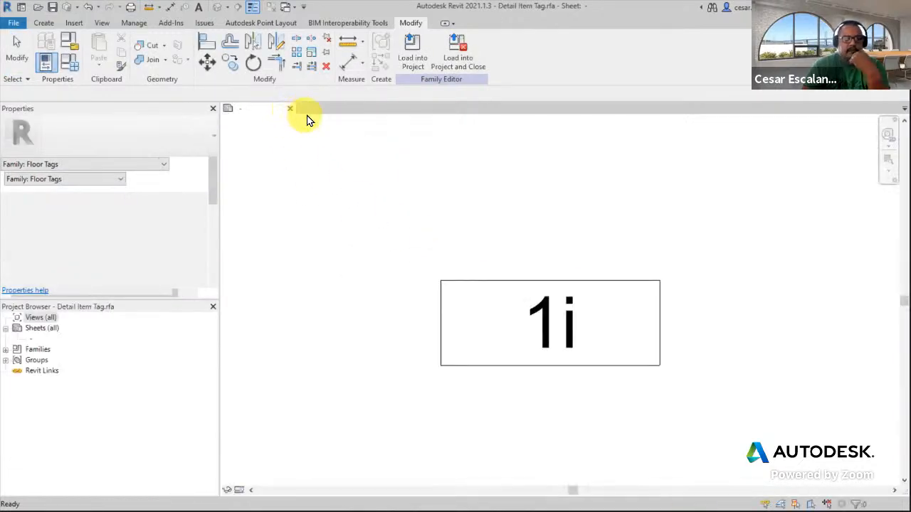
{"action": "left_click", "coordinate": [290, 109]}
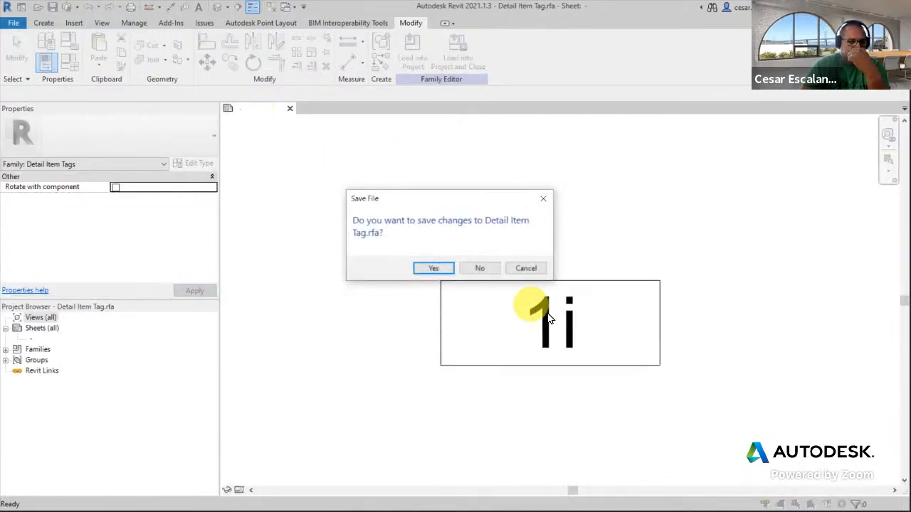
{"action": "left_click", "coordinate": [486, 269]}
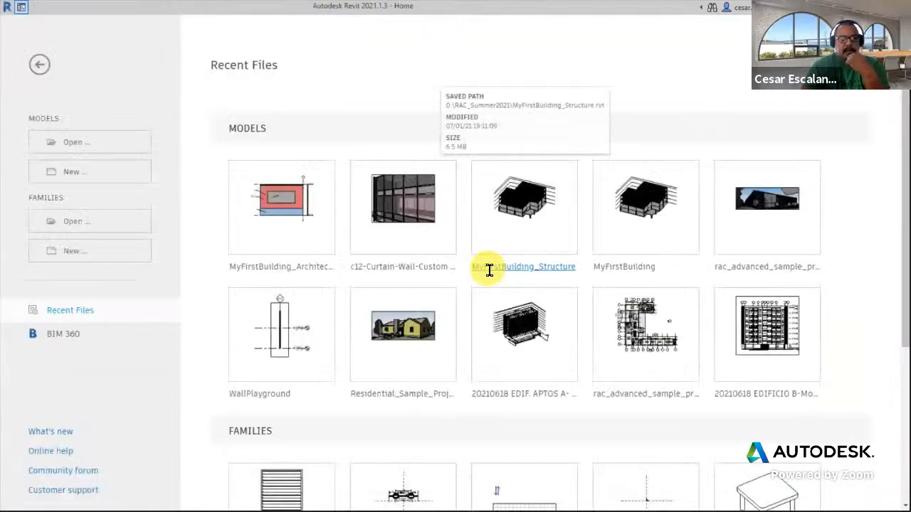
Open the MyFirstBuilding_Structure model from recent files and orbit around its 3D view
{"action": "left_click", "coordinate": [547, 215]}
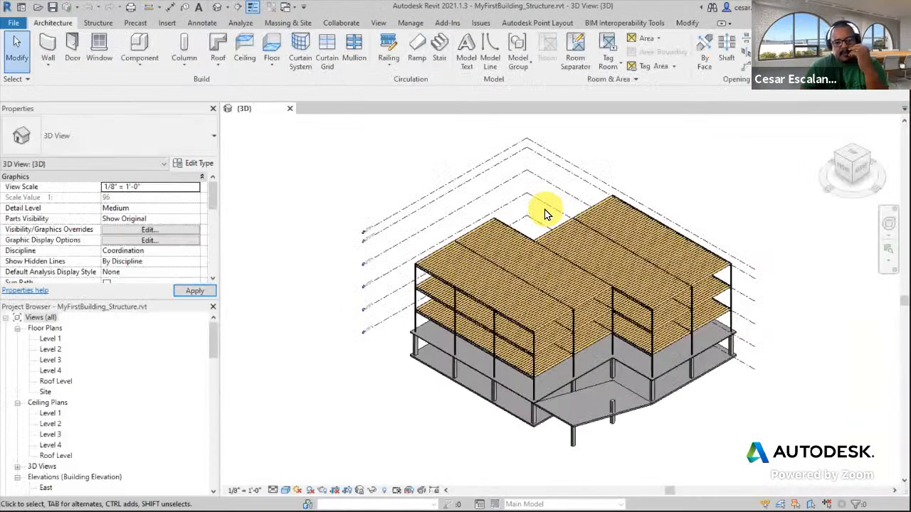
{"action": "middle_click_drag", "start_coordinate": [655, 430], "coordinate": [561, 420], "text": "shift"}
{"action": "scroll", "coordinate": [612, 441], "scroll_direction": "up", "scroll_amount": 5}
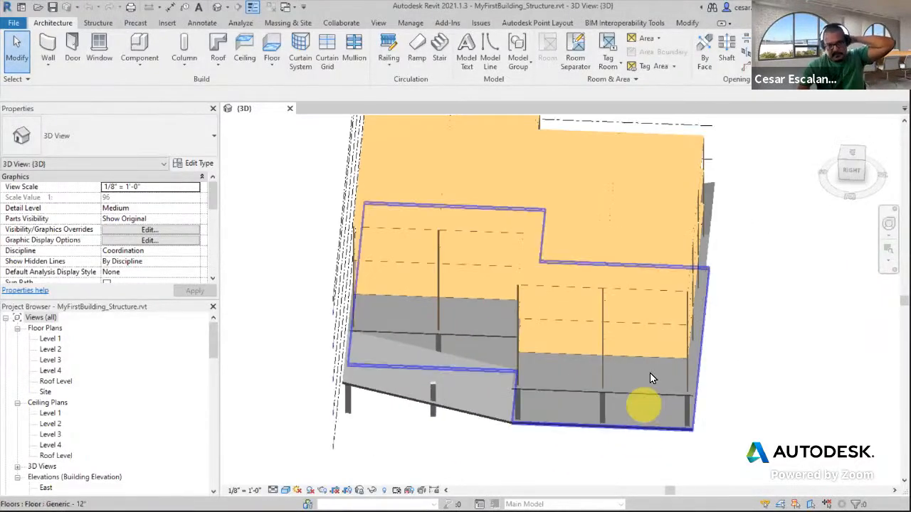
{"action": "middle_click_drag", "start_coordinate": [649, 420], "coordinate": [634, 397], "text": "shift"}
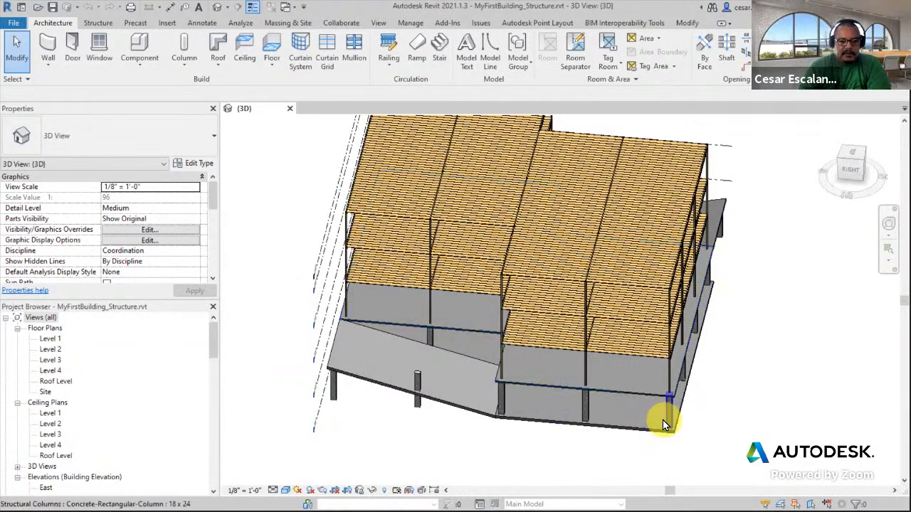
{"action": "scroll", "coordinate": [663, 421], "scroll_direction": "down", "scroll_amount": 3}
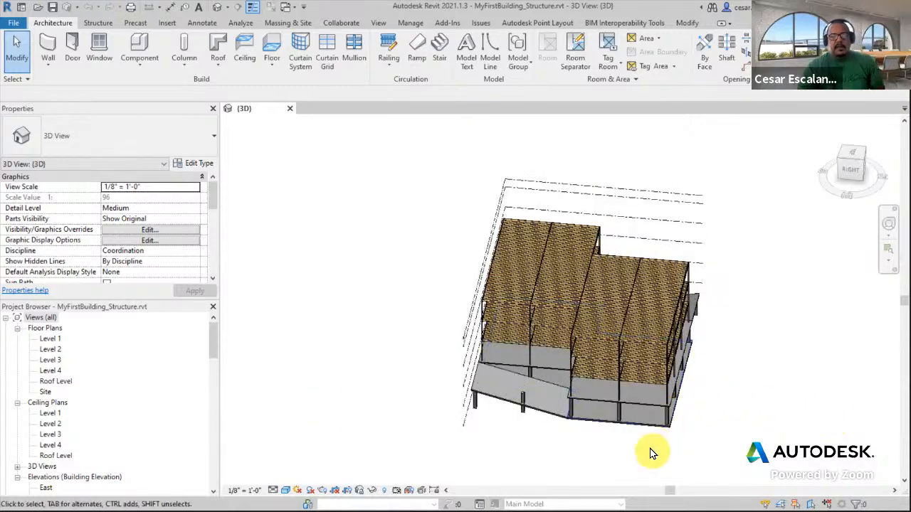
{"action": "middle_click_drag", "start_coordinate": [677, 413], "coordinate": [755, 237], "text": "shift"}
{"action": "scroll", "coordinate": [651, 437], "scroll_direction": "up", "scroll_amount": 4}
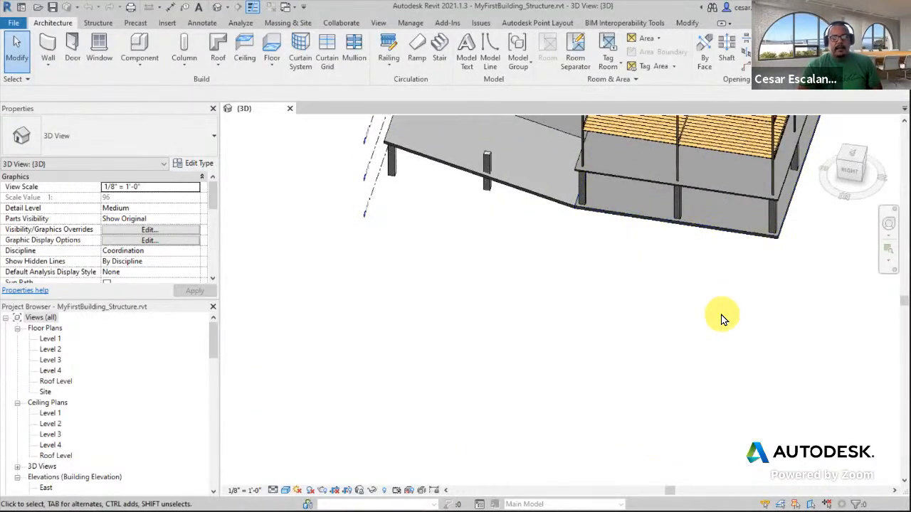
{"action": "scroll", "coordinate": [721, 319], "scroll_direction": "down", "scroll_amount": 1}
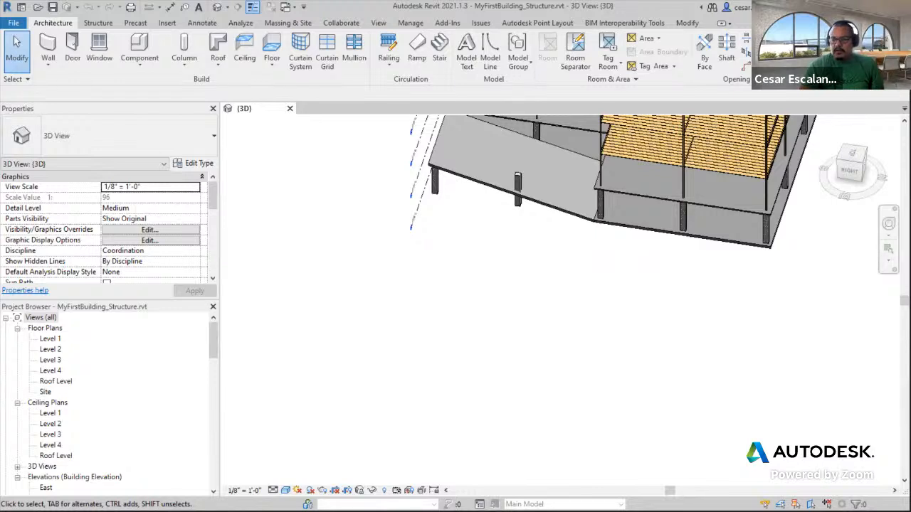
Open Google Drive in a new browser tab and browse the RAC Summer 2021 folder into Stairs_Railings
{"action": "key", "text": "ctrl+n"}
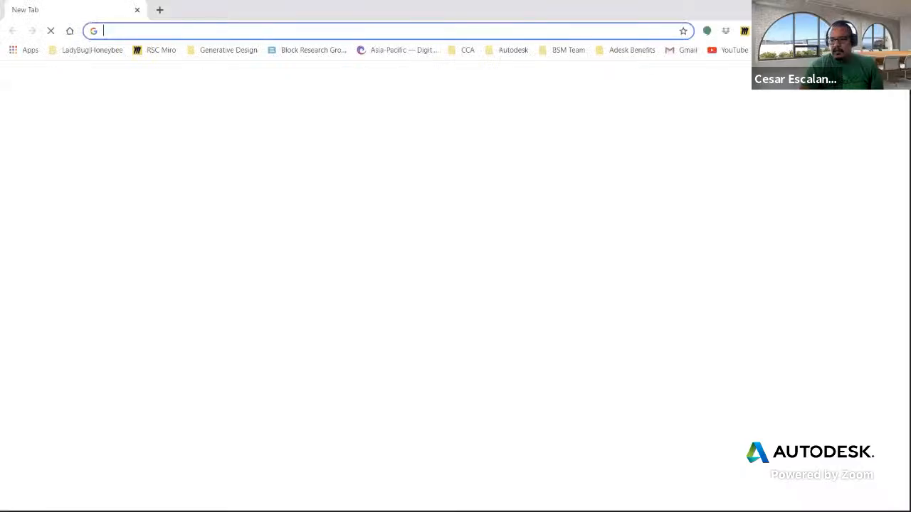
{"action": "type", "text": "d"}
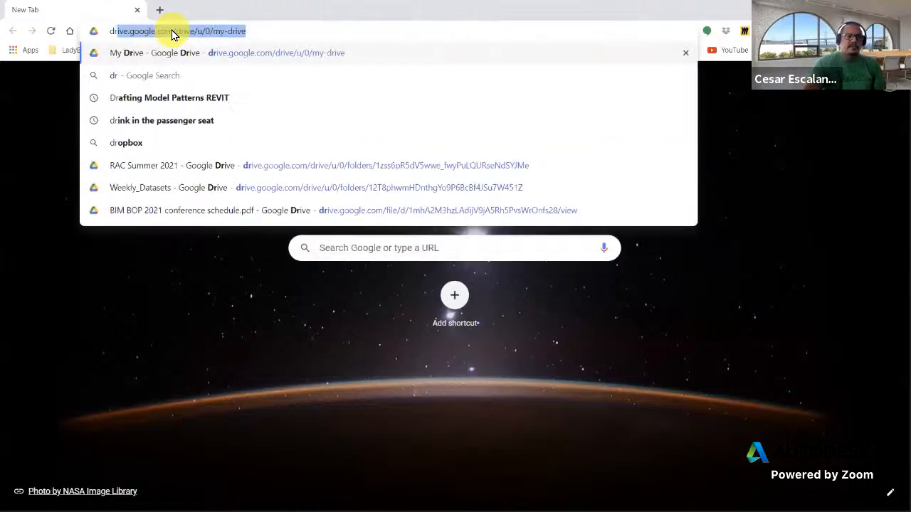
{"action": "key", "text": "Return"}
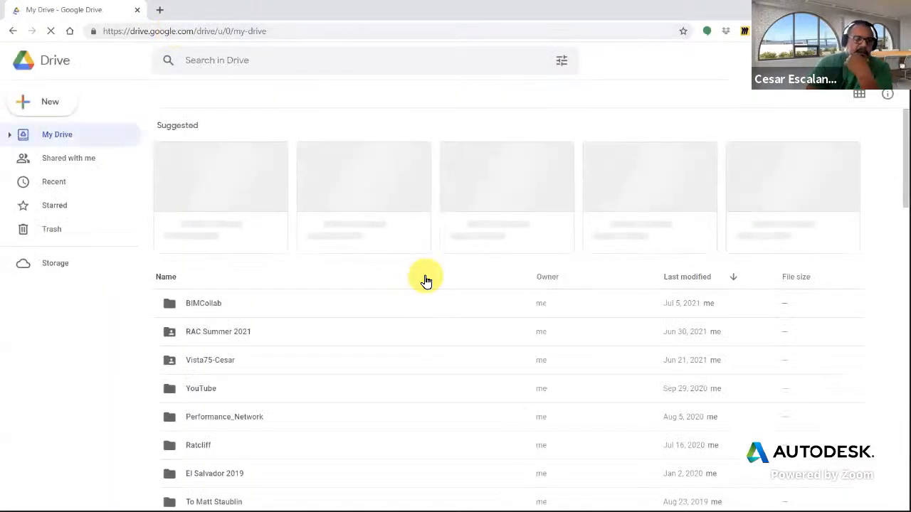
{"action": "double_click", "coordinate": [207, 331]}
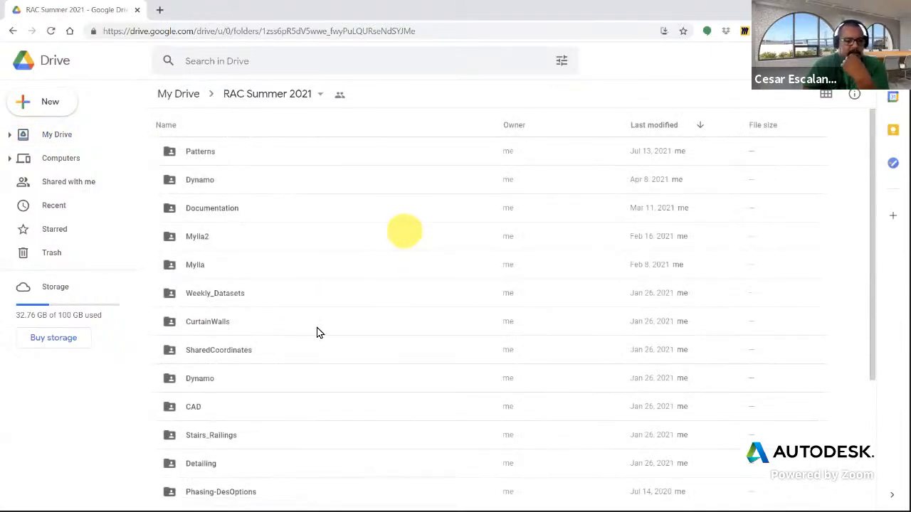
{"action": "scroll", "coordinate": [377, 278], "scroll_direction": "down", "scroll_amount": 1}
{"action": "left_click", "coordinate": [219, 375]}
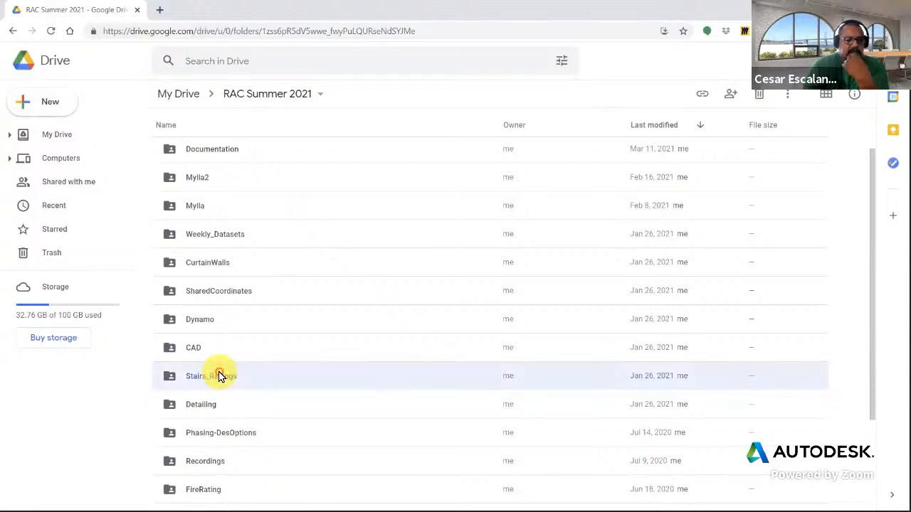
{"action": "double_click", "coordinate": [219, 376]}
{"action": "left_click", "coordinate": [13, 30]}
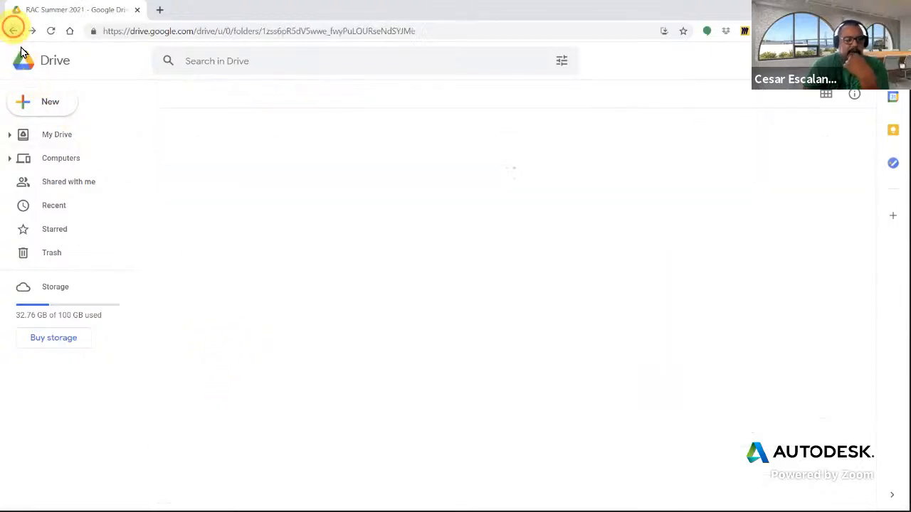
Copy the shareable link to the Stairs_Railings folder
{"action": "left_click", "coordinate": [233, 438]}
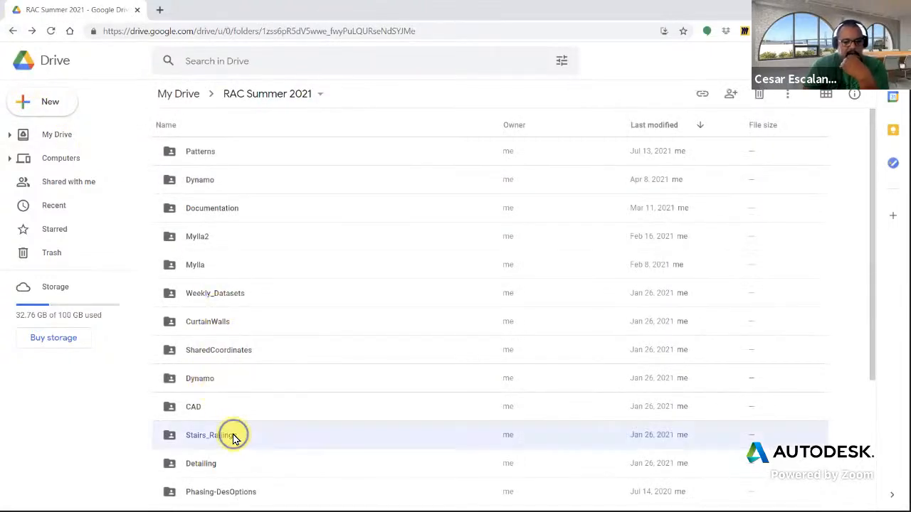
{"action": "right_click", "coordinate": [233, 438]}
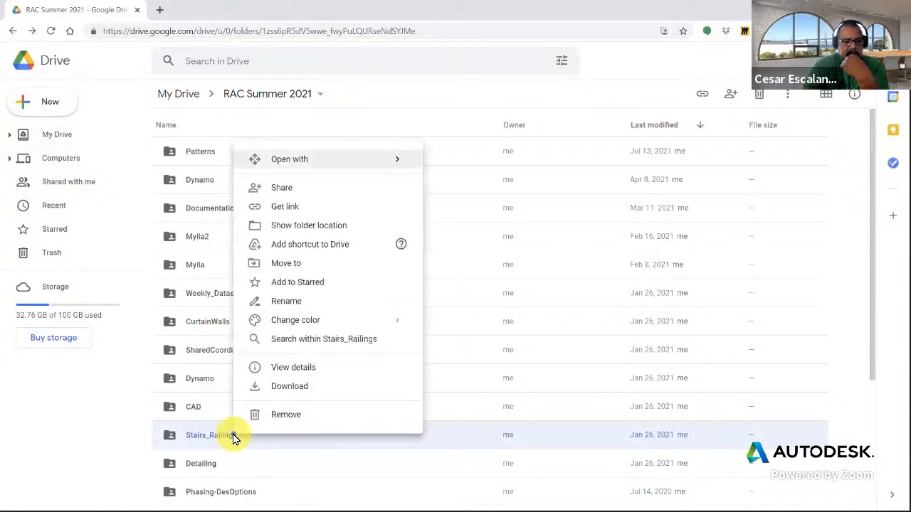
{"action": "left_click", "coordinate": [294, 207]}
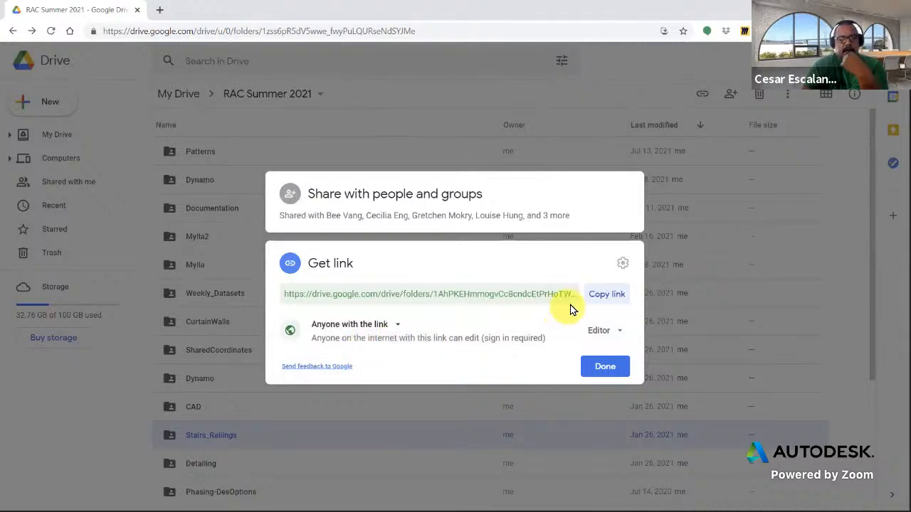
{"action": "left_click", "coordinate": [604, 294]}
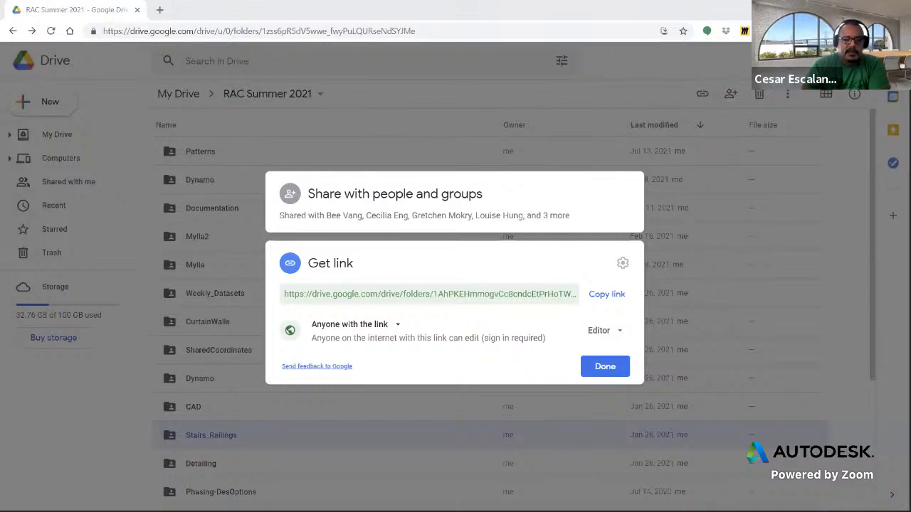
{"action": "left_click", "coordinate": [615, 368]}
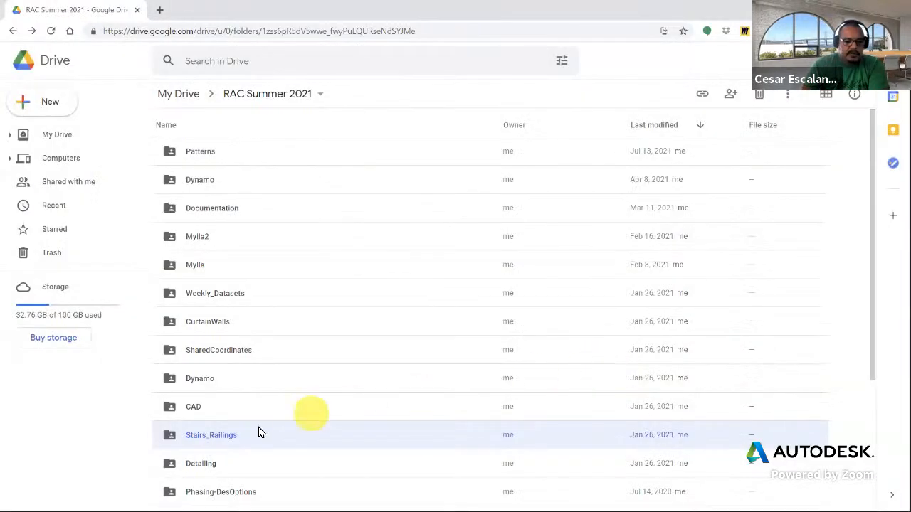
Open the Stairs_Railings folder and download the Railings.rvt file
{"action": "double_click", "coordinate": [225, 434]}
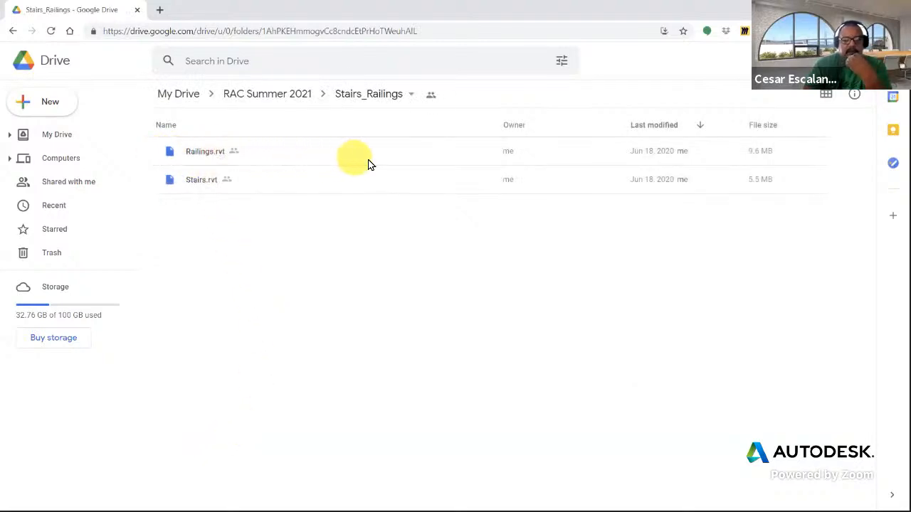
{"action": "left_click", "coordinate": [318, 162]}
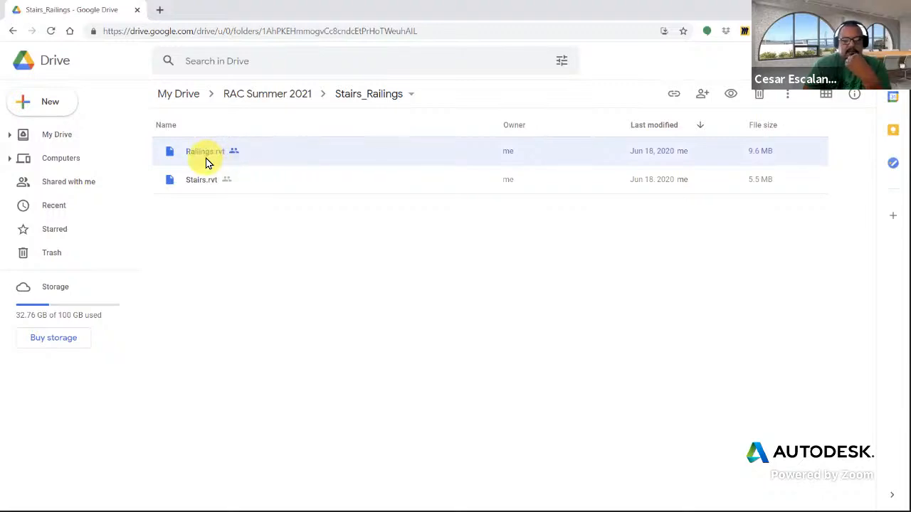
{"action": "right_click", "coordinate": [235, 154]}
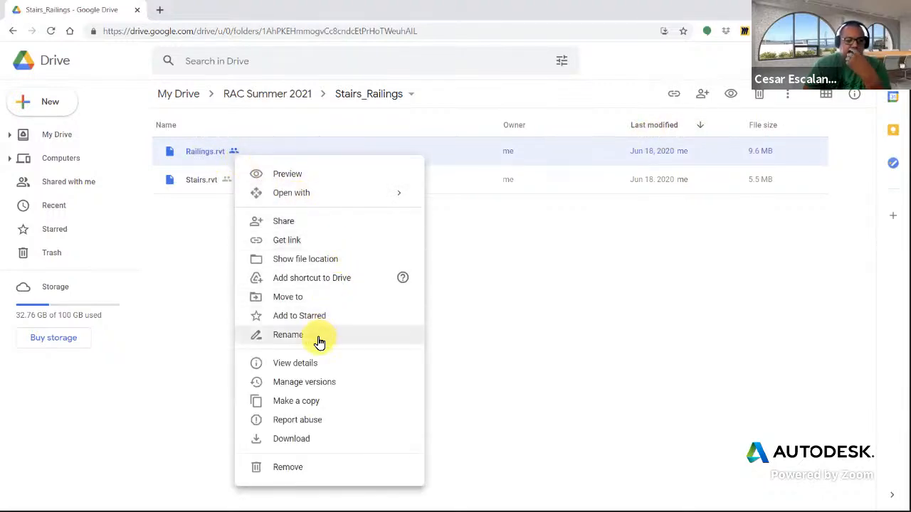
{"action": "left_click", "coordinate": [513, 154]}
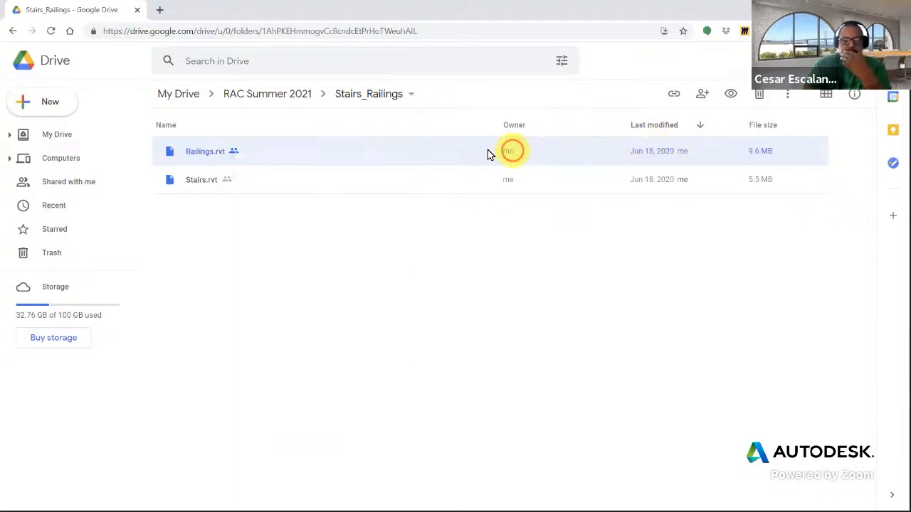
{"action": "double_click", "coordinate": [210, 157]}
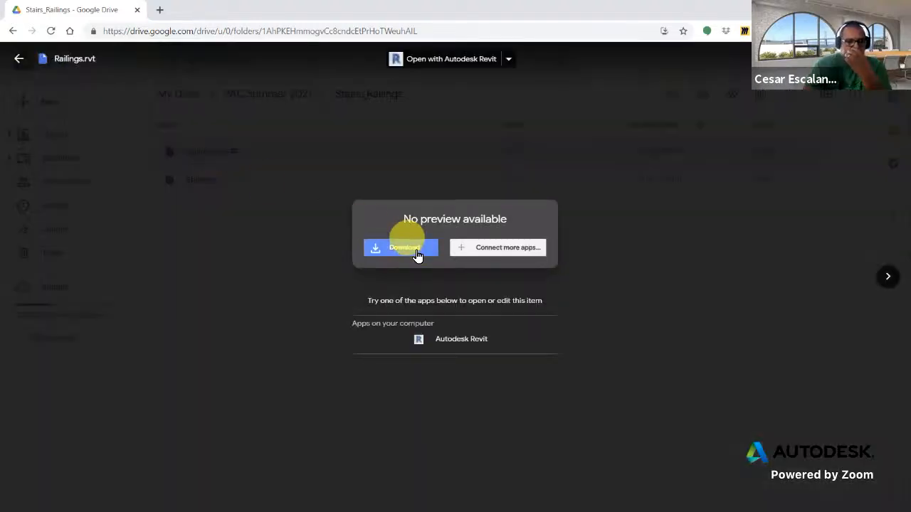
{"action": "left_click", "coordinate": [423, 251]}
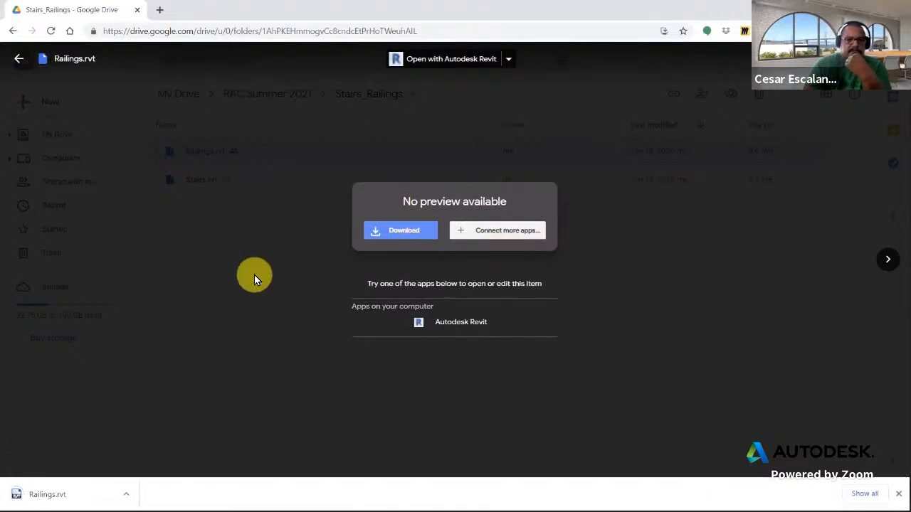
Download the Stairs.rvt file from the same folder
{"action": "left_click", "coordinate": [254, 278]}
{"action": "double_click", "coordinate": [197, 183]}
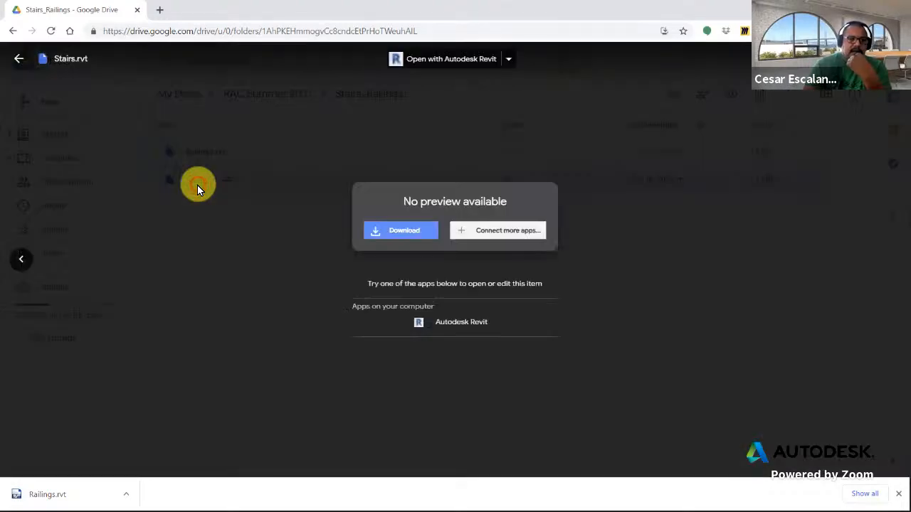
{"action": "left_click", "coordinate": [389, 233]}
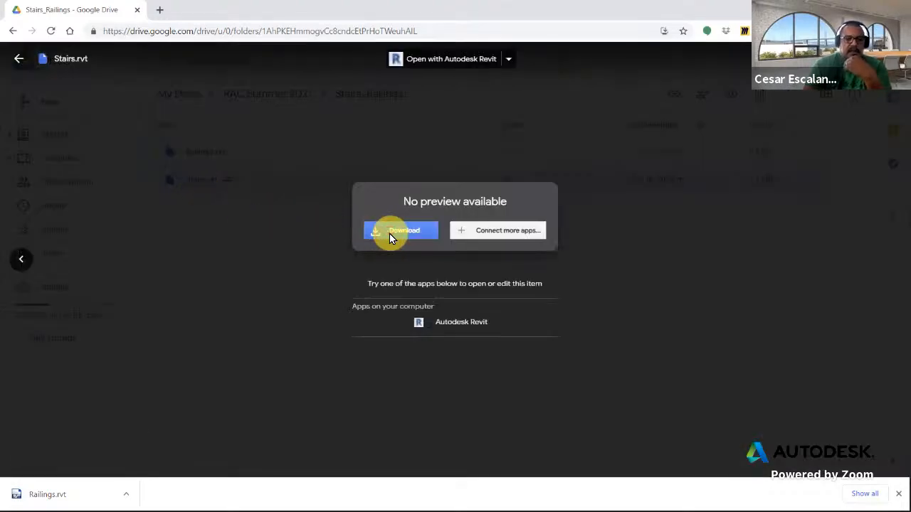
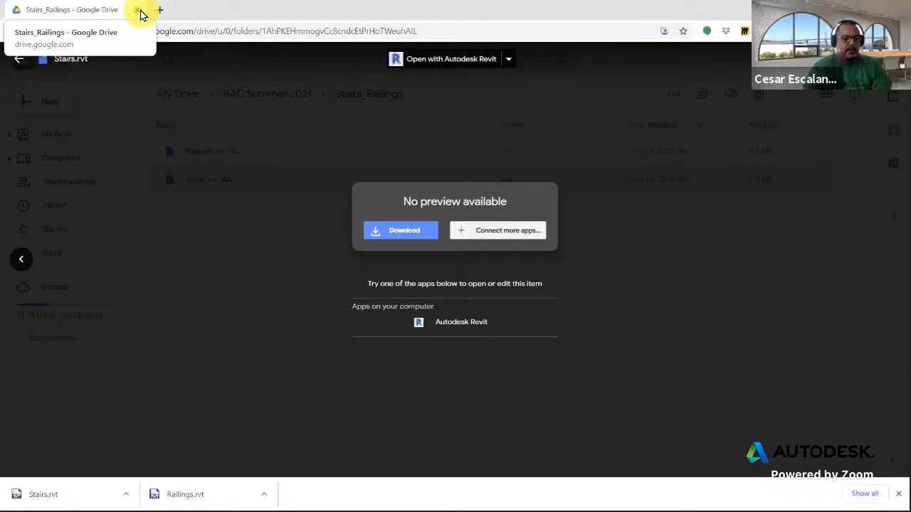
Close the Drive tab and open Railings.rvt from the Downloads folder in Revit
{"action": "left_click", "coordinate": [138, 10]}
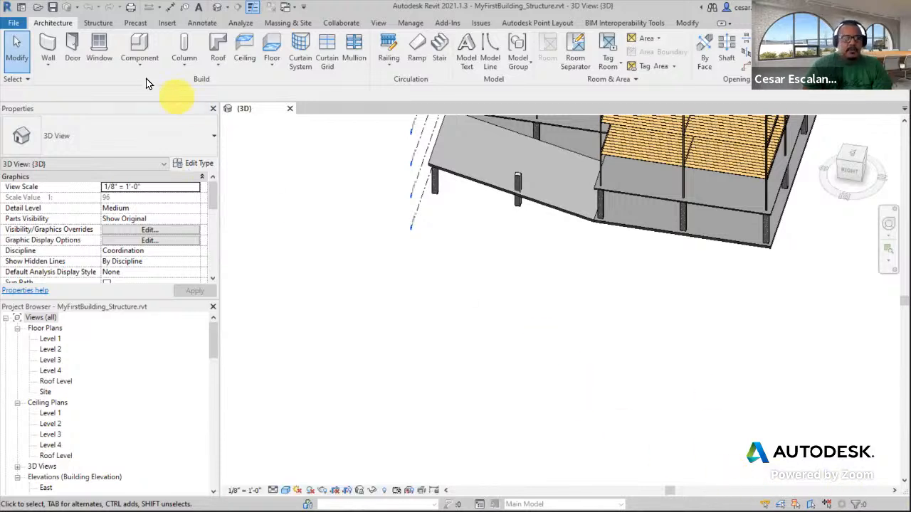
{"action": "left_click", "coordinate": [15, 23]}
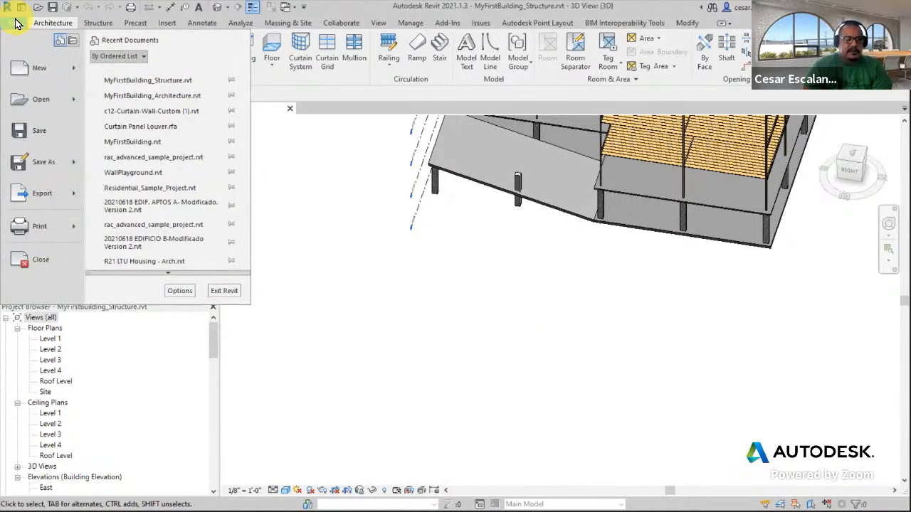
{"action": "left_click", "coordinate": [45, 91]}
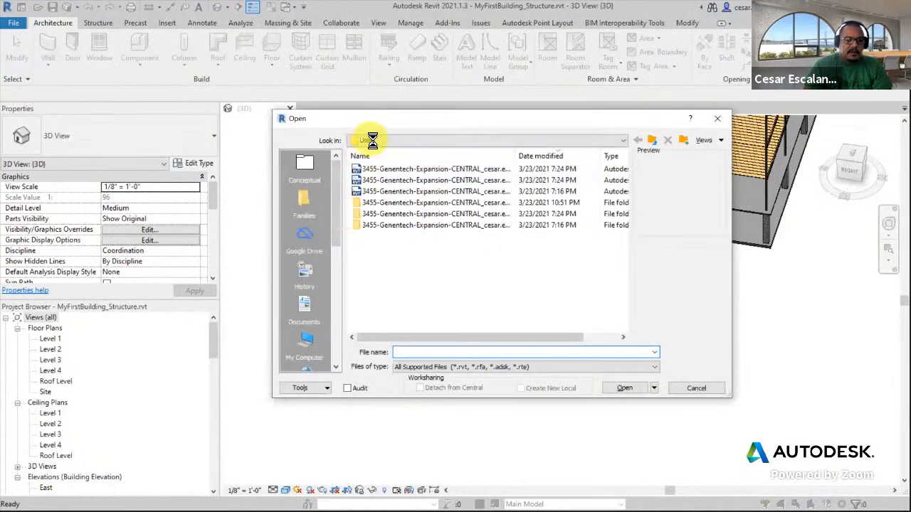
{"action": "left_click", "coordinate": [369, 141]}
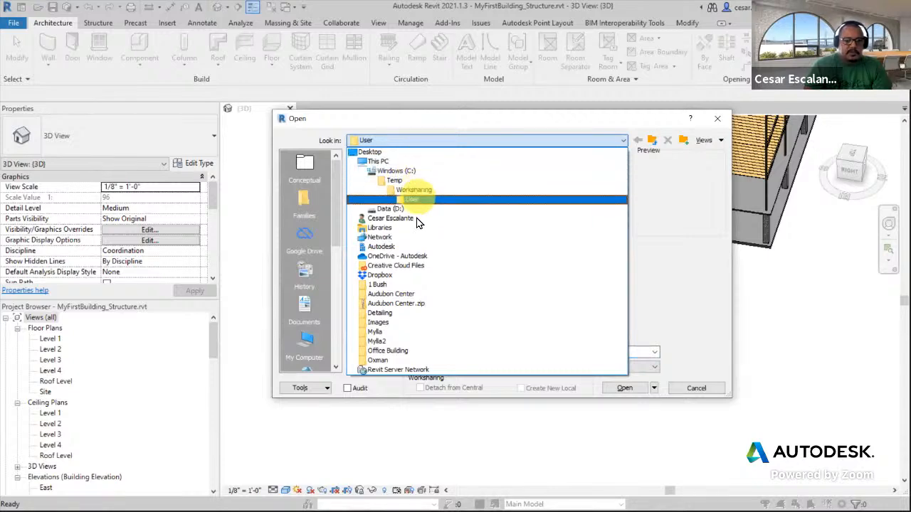
{"action": "left_click", "coordinate": [393, 164]}
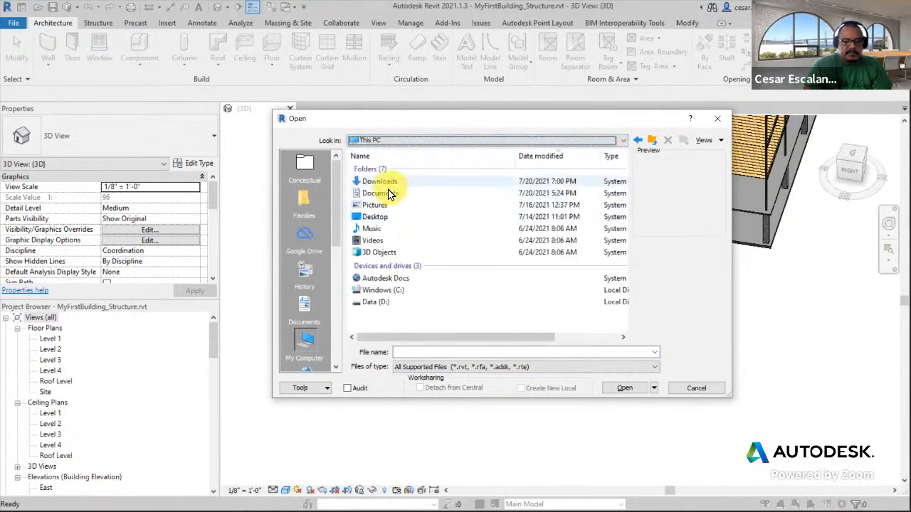
{"action": "double_click", "coordinate": [379, 181]}
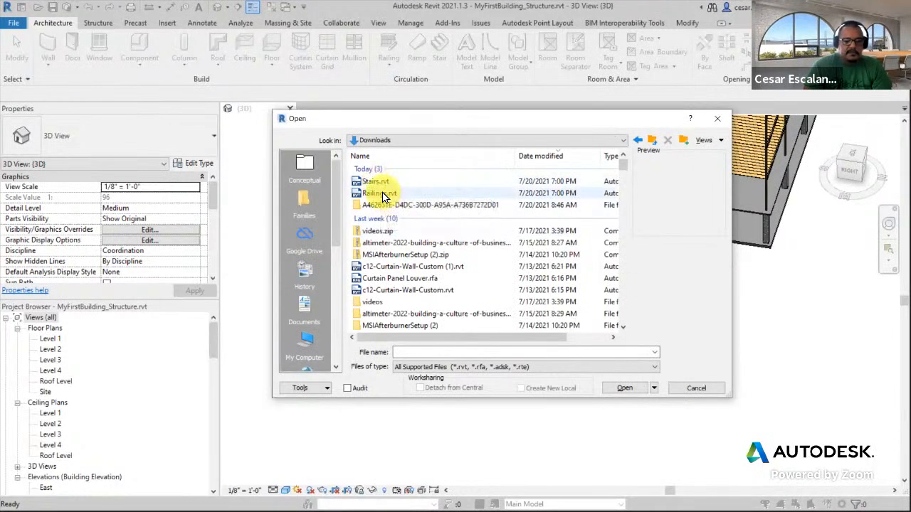
{"action": "left_click", "coordinate": [383, 194]}
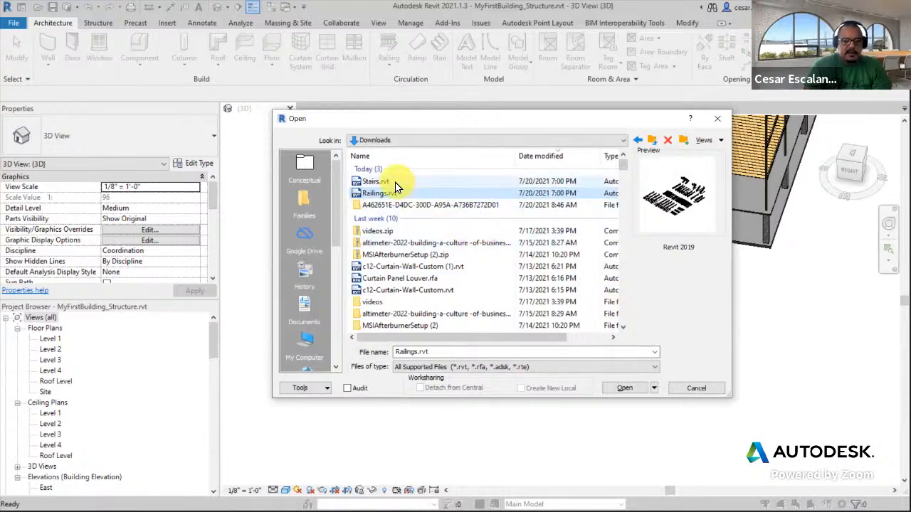
{"action": "left_click", "coordinate": [624, 388]}
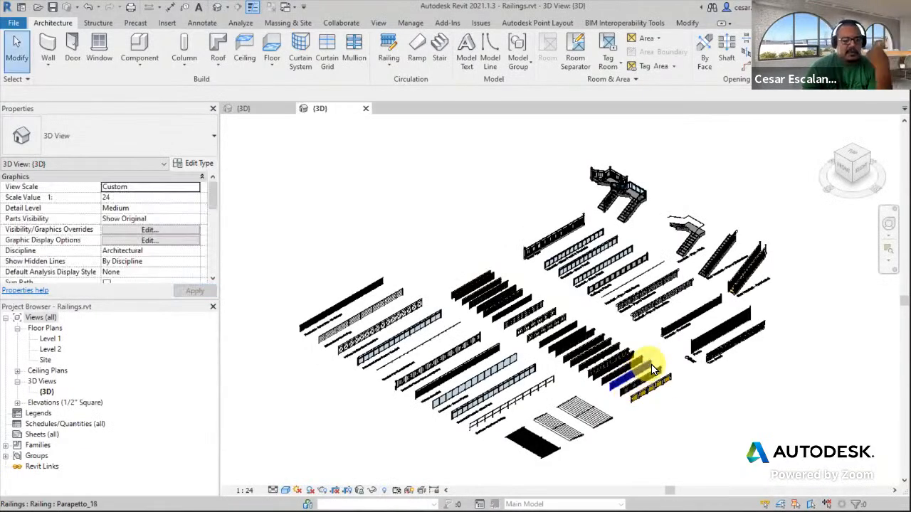
Zoom and pan around the collection of railing samples in the 3D view
{"action": "scroll", "coordinate": [622, 381], "scroll_direction": "up", "scroll_amount": 3}
{"action": "middle_click_drag", "start_coordinate": [586, 345], "coordinate": [628, 311]}
{"action": "scroll", "coordinate": [628, 310], "scroll_direction": "down", "scroll_amount": 1}
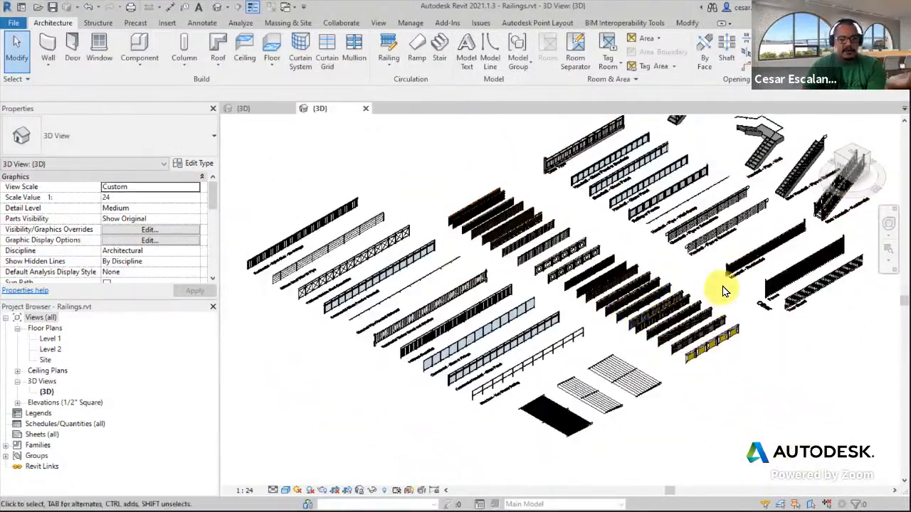
{"action": "scroll", "coordinate": [427, 185], "scroll_direction": "up", "scroll_amount": 4}
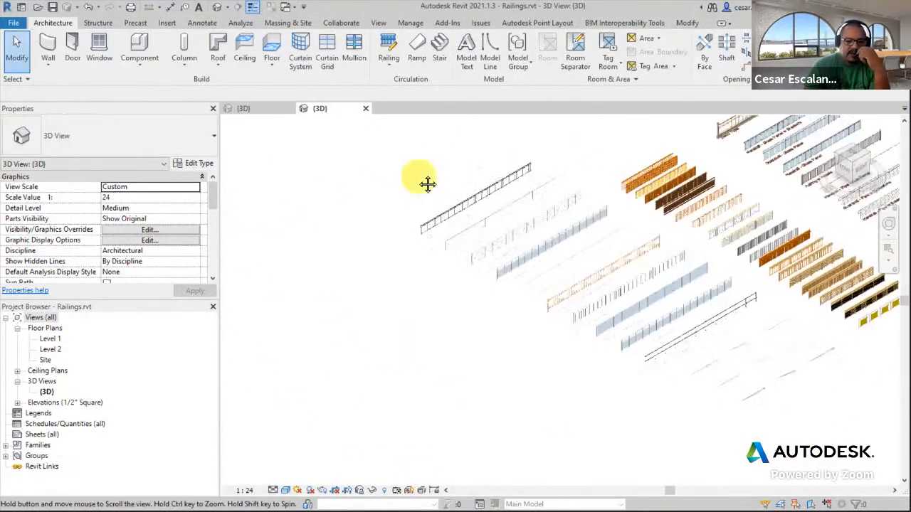
{"action": "scroll", "coordinate": [448, 199], "scroll_direction": "up", "scroll_amount": 5}
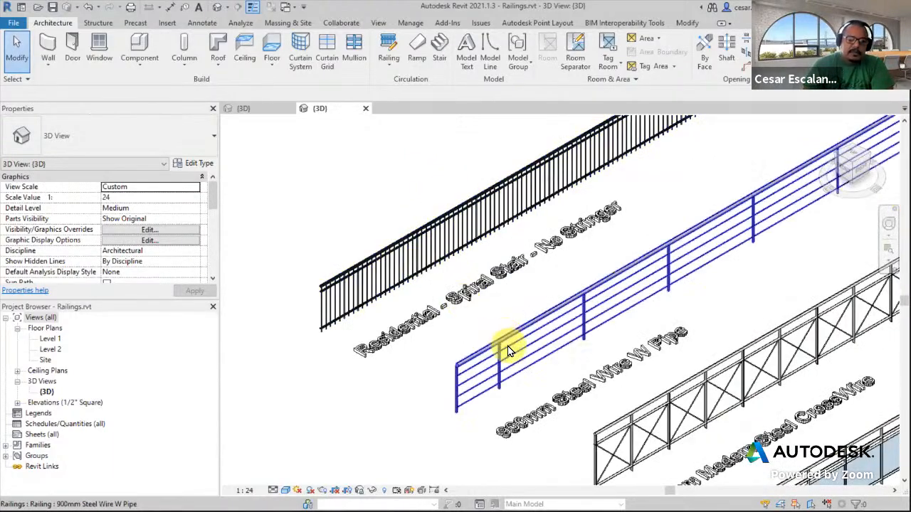
Select and inspect the steel wire, modern steel crosswire and commercial glass panel railing samples
{"action": "left_click", "coordinate": [507, 345]}
{"action": "middle_click_drag", "start_coordinate": [477, 305], "coordinate": [360, 177]}
{"action": "left_click", "coordinate": [490, 297]}
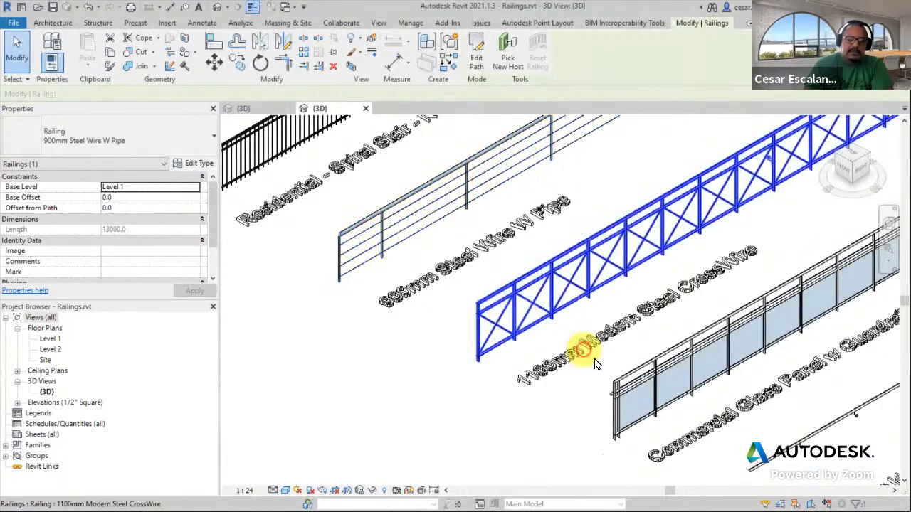
{"action": "middle_click_drag", "start_coordinate": [598, 363], "coordinate": [391, 251]}
{"action": "scroll", "coordinate": [391, 255], "scroll_direction": "down", "scroll_amount": 2}
{"action": "left_click", "coordinate": [406, 260]}
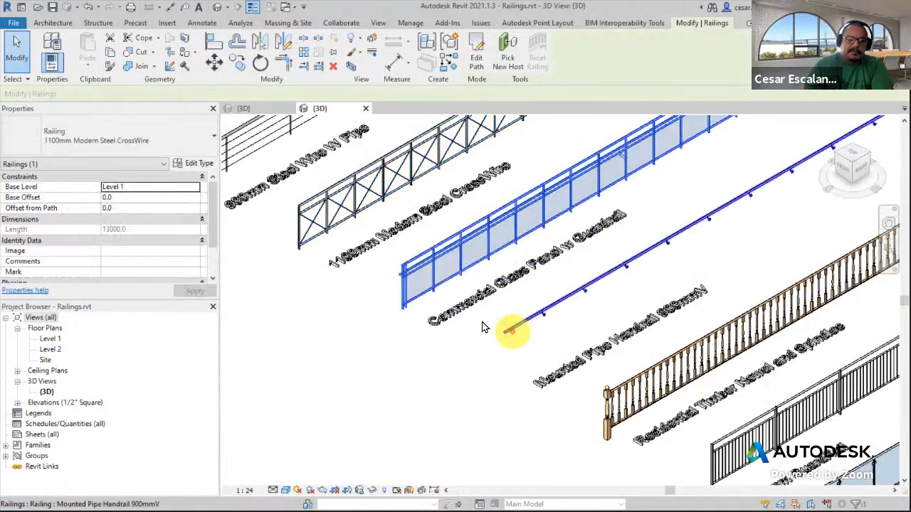
{"action": "scroll", "coordinate": [446, 317], "scroll_direction": "down", "scroll_amount": 3}
{"action": "middle_click_drag", "start_coordinate": [740, 352], "coordinate": [527, 210]}
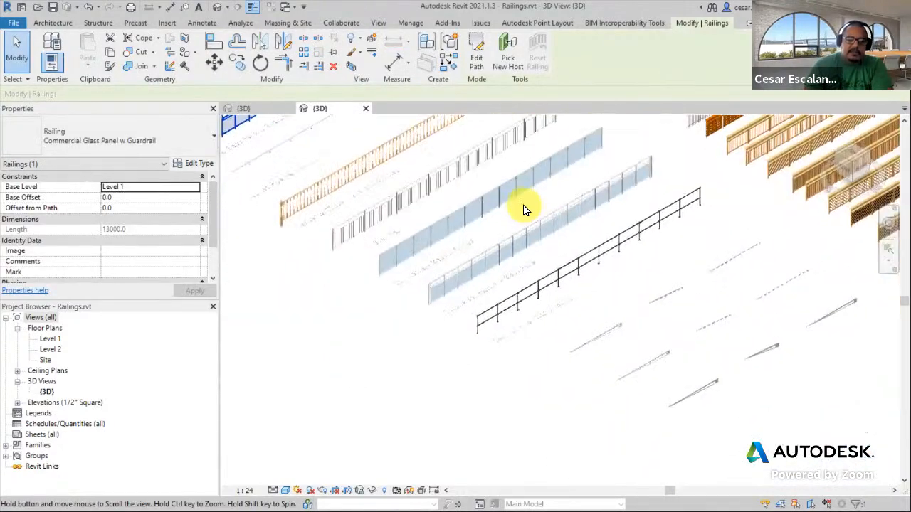
Navigate to the pipe handrail and guardrail samples and inspect the Guardrail - Pipe w Extensions railing
{"action": "scroll", "coordinate": [613, 347], "scroll_direction": "up", "scroll_amount": 2}
{"action": "middle_click_drag", "start_coordinate": [645, 315], "coordinate": [434, 481]}
{"action": "scroll", "coordinate": [434, 481], "scroll_direction": "down", "scroll_amount": 2}
{"action": "middle_click_drag", "start_coordinate": [604, 225], "coordinate": [499, 346]}
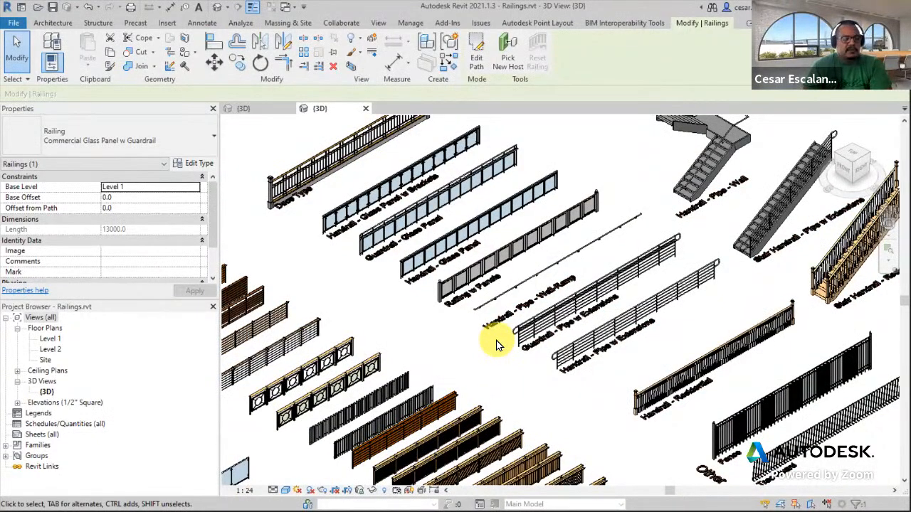
{"action": "scroll", "coordinate": [681, 218], "scroll_direction": "up", "scroll_amount": 2}
{"action": "middle_click_drag", "start_coordinate": [681, 217], "coordinate": [577, 164]}
{"action": "scroll", "coordinate": [676, 246], "scroll_direction": "up", "scroll_amount": 1}
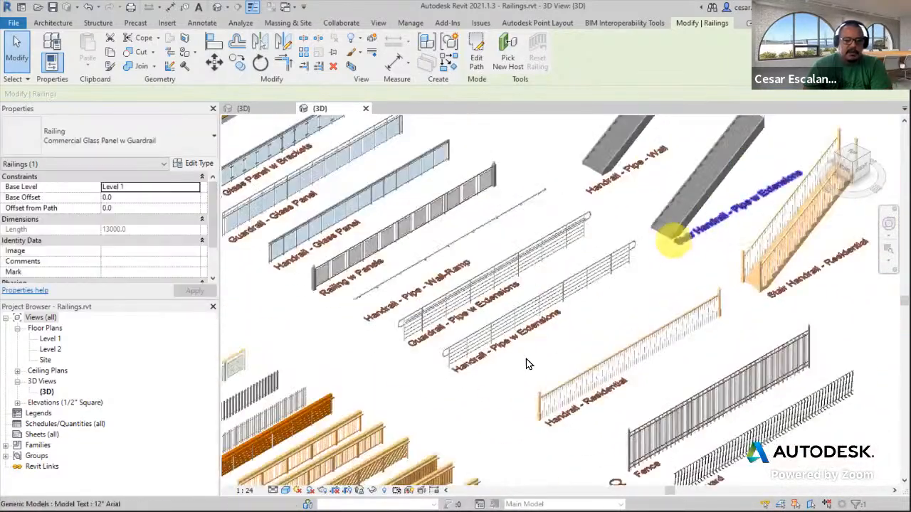
{"action": "scroll", "coordinate": [527, 353], "scroll_direction": "up", "scroll_amount": 2}
{"action": "middle_click_drag", "start_coordinate": [619, 274], "coordinate": [678, 244]}
{"action": "scroll", "coordinate": [435, 297], "scroll_direction": "up", "scroll_amount": 4}
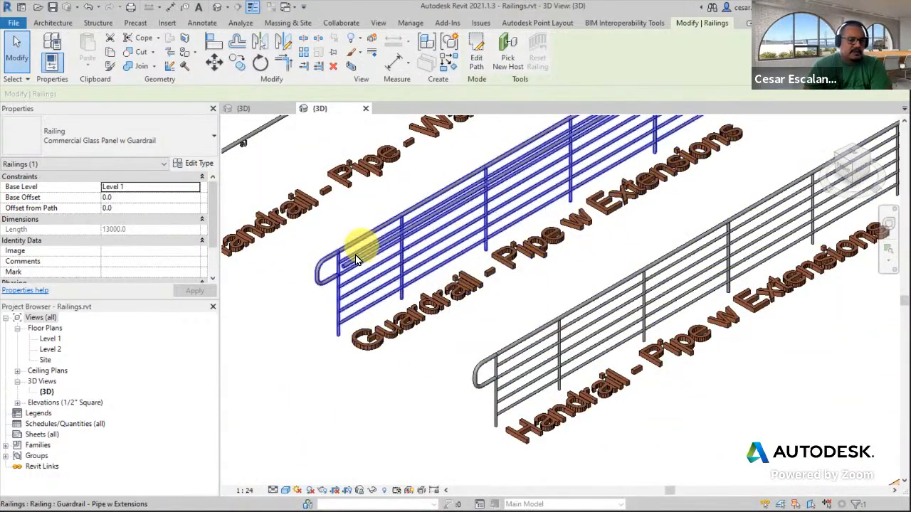
{"action": "scroll", "coordinate": [384, 321], "scroll_direction": "down", "scroll_amount": 5}
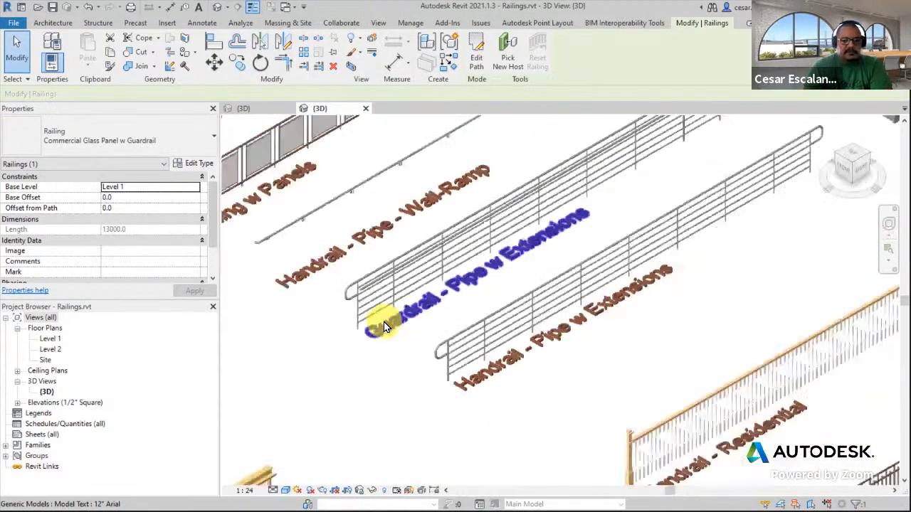
Inspect the Handrail - Pipe - Wall and Stair Handrail - Pipe w Extensions railings on their stairs
{"action": "middle_click_drag", "start_coordinate": [646, 264], "coordinate": [582, 435]}
{"action": "middle_click_drag", "start_coordinate": [650, 232], "coordinate": [511, 445]}
{"action": "scroll", "coordinate": [596, 263], "scroll_direction": "up", "scroll_amount": 3}
{"action": "left_click", "coordinate": [594, 240]}
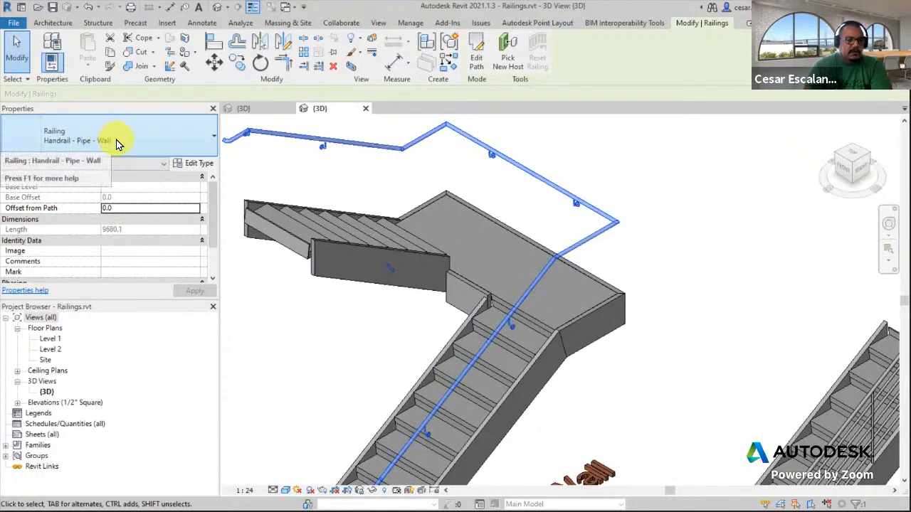
{"action": "scroll", "coordinate": [596, 250], "scroll_direction": "down", "scroll_amount": 4}
{"action": "middle_click_drag", "start_coordinate": [605, 263], "coordinate": [654, 178]}
{"action": "middle_click_drag", "start_coordinate": [650, 291], "coordinate": [564, 190]}
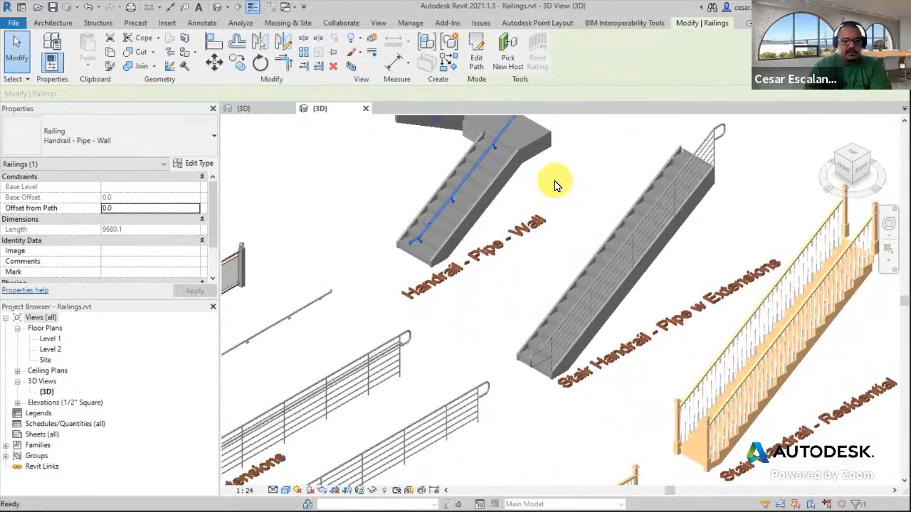
{"action": "left_click", "coordinate": [717, 145]}
{"action": "middle_click_drag", "start_coordinate": [661, 386], "coordinate": [773, 173]}
{"action": "scroll", "coordinate": [760, 159], "scroll_direction": "up", "scroll_amount": 6}
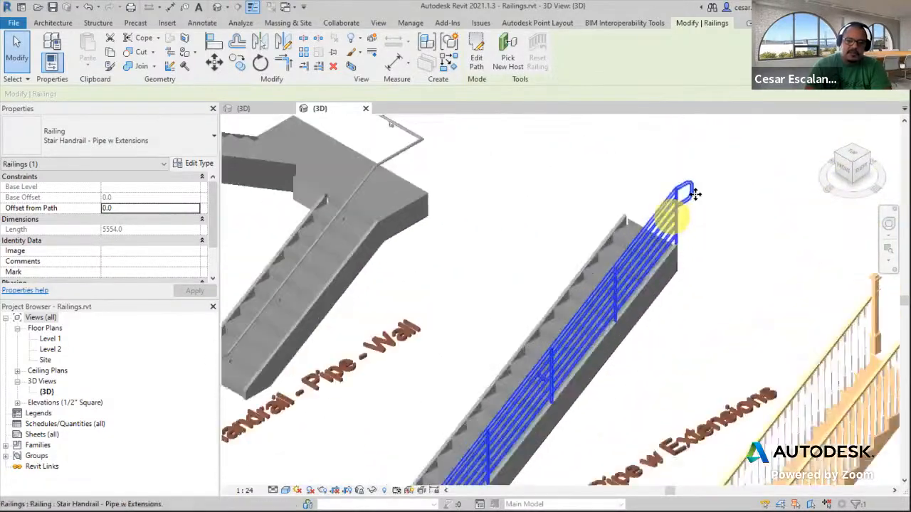
Orbit around the stair handrail with extensions and the nearby pipe handrail samples
{"action": "middle_click_drag", "start_coordinate": [696, 202], "coordinate": [678, 248], "text": "shift"}
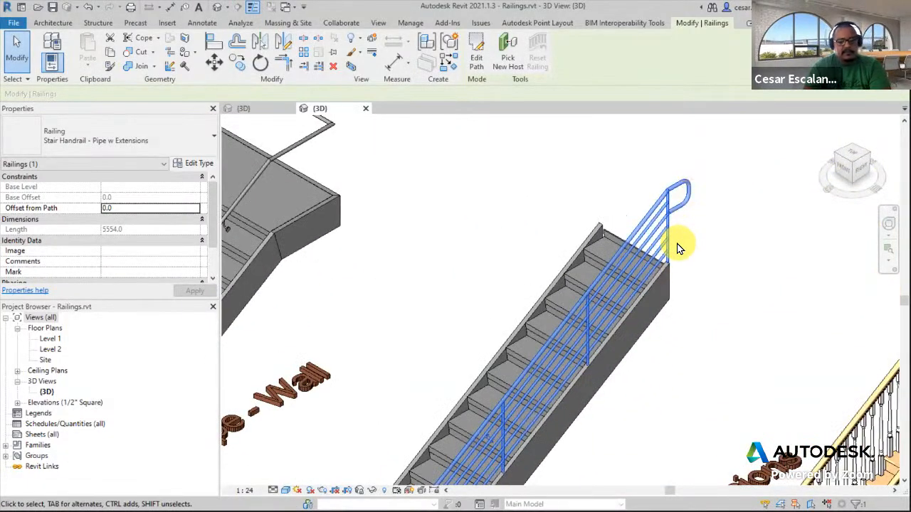
{"action": "scroll", "coordinate": [678, 247], "scroll_direction": "down", "scroll_amount": 5}
{"action": "middle_click_drag", "start_coordinate": [685, 238], "coordinate": [745, 138]}
{"action": "scroll", "coordinate": [745, 137], "scroll_direction": "down", "scroll_amount": 3}
{"action": "middle_click_drag", "start_coordinate": [641, 296], "coordinate": [706, 234]}
{"action": "scroll", "coordinate": [541, 318], "scroll_direction": "up", "scroll_amount": 2}
{"action": "middle_click_drag", "start_coordinate": [608, 249], "coordinate": [724, 244]}
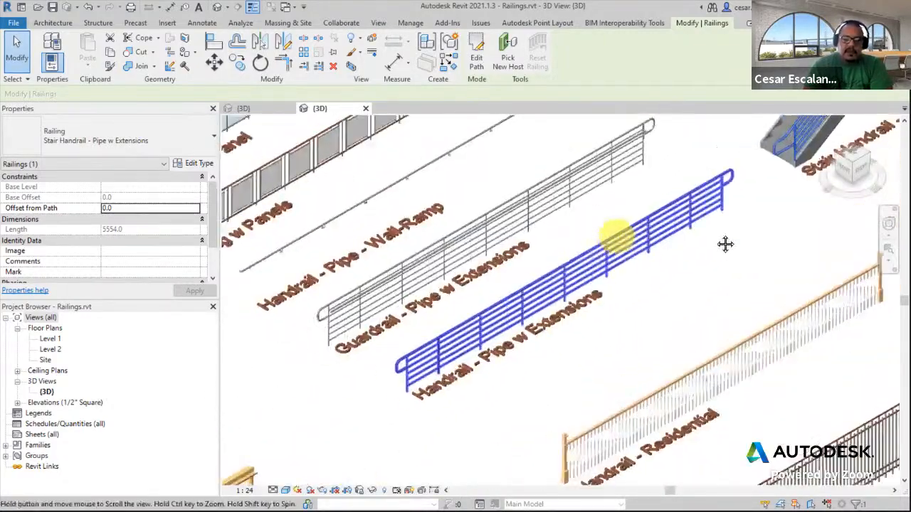
{"action": "scroll", "coordinate": [544, 278], "scroll_direction": "down", "scroll_amount": 3}
{"action": "middle_click_drag", "start_coordinate": [562, 314], "coordinate": [735, 259]}
{"action": "middle_click_drag", "start_coordinate": [659, 325], "coordinate": [679, 233]}
{"action": "scroll", "coordinate": [716, 403], "scroll_direction": "up", "scroll_amount": 3}
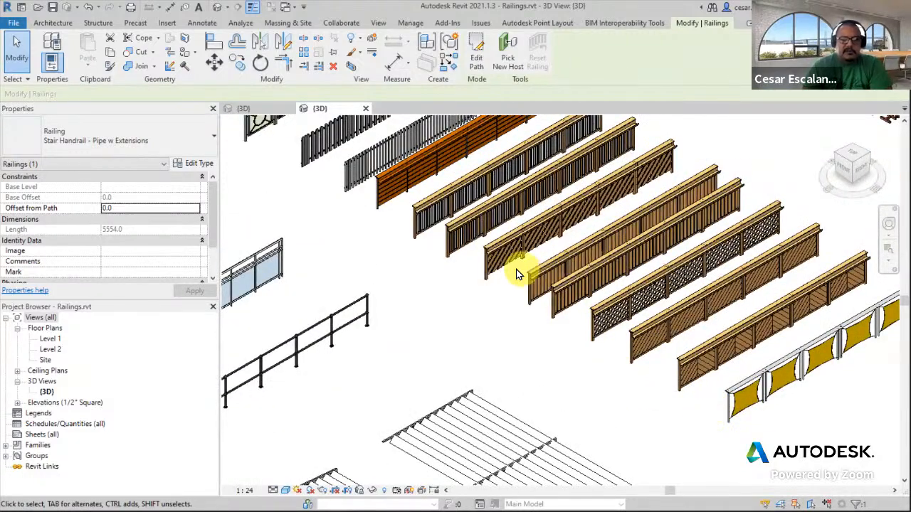
Select and compare the Parapetto railing samples one after another
{"action": "middle_click_drag", "start_coordinate": [425, 316], "coordinate": [502, 427]}
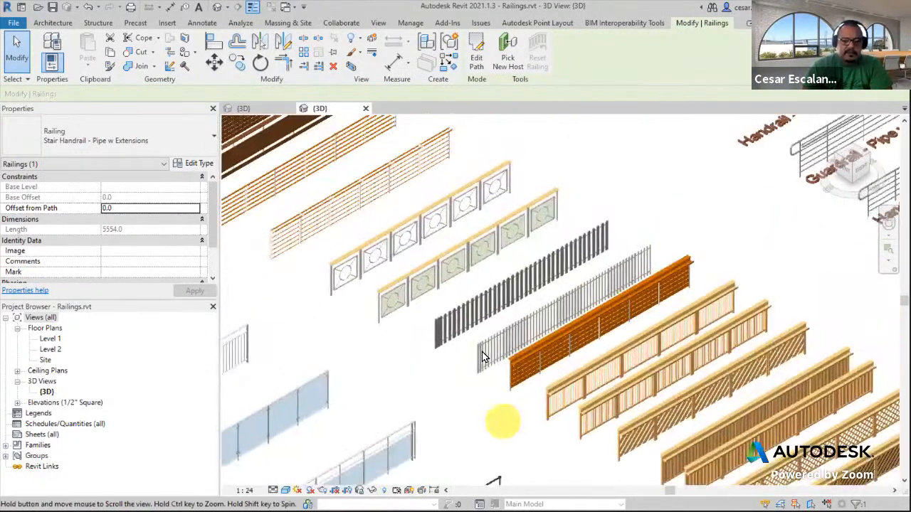
{"action": "scroll", "coordinate": [445, 285], "scroll_direction": "up", "scroll_amount": 4}
{"action": "left_click", "coordinate": [466, 314]}
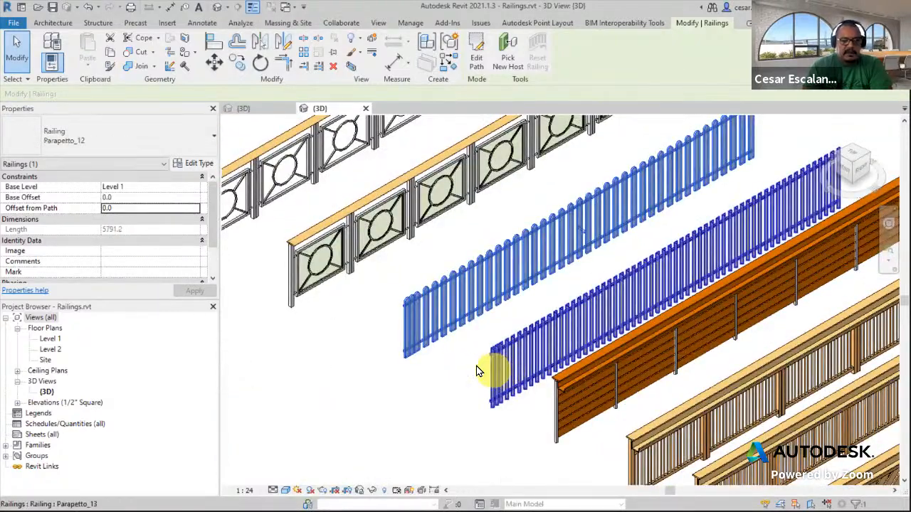
{"action": "left_click", "coordinate": [605, 292]}
{"action": "scroll", "coordinate": [644, 333], "scroll_direction": "down", "scroll_amount": 4}
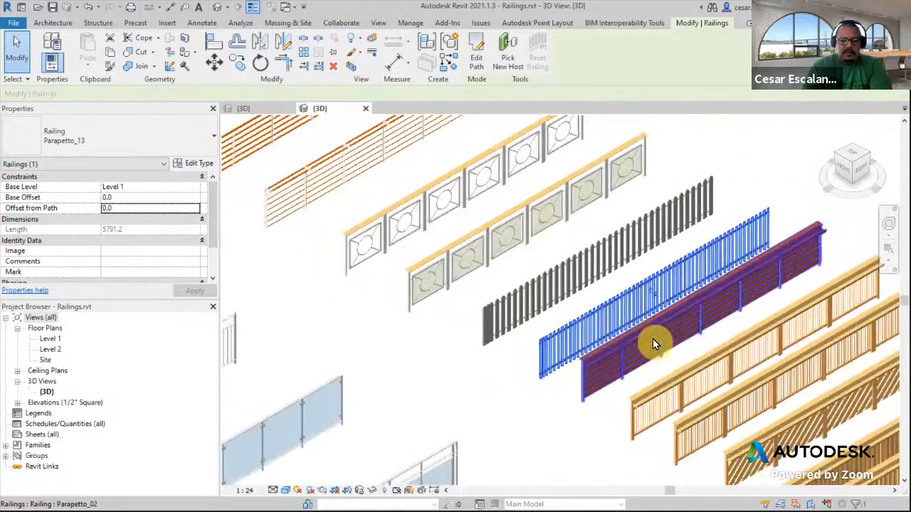
{"action": "left_click", "coordinate": [652, 339]}
{"action": "middle_click_drag", "start_coordinate": [661, 325], "coordinate": [543, 284]}
{"action": "scroll", "coordinate": [568, 276], "scroll_direction": "down", "scroll_amount": 3}
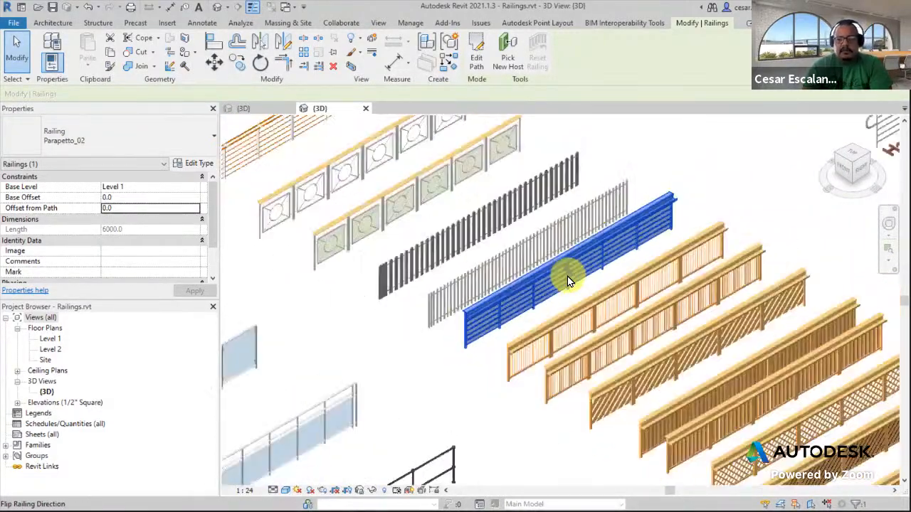
{"action": "middle_click_drag", "start_coordinate": [777, 304], "coordinate": [761, 217]}
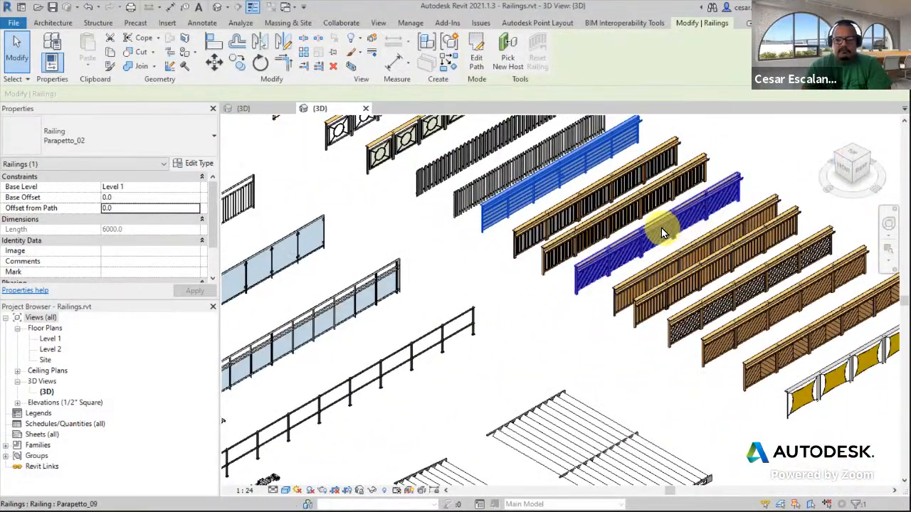
{"action": "left_click", "coordinate": [661, 230]}
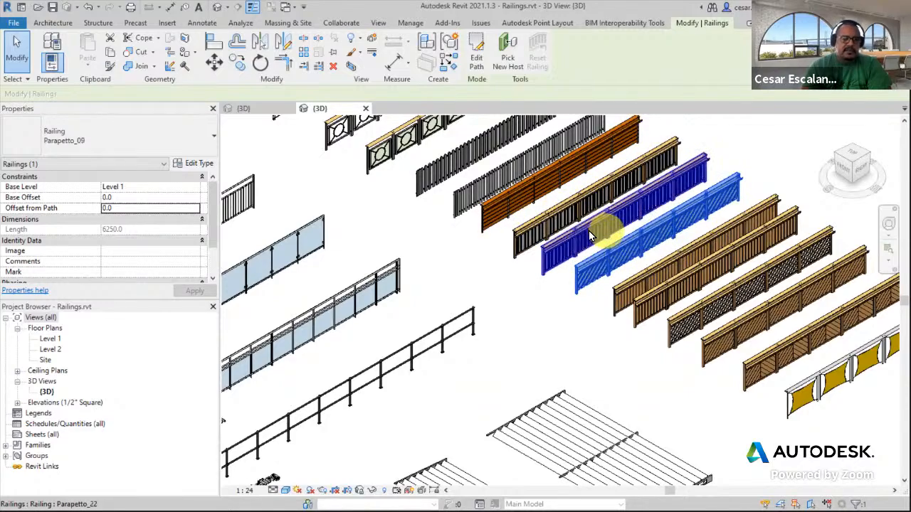
Select the 3m Wide Brise Soleil railing sample next to the angled brise soleil
{"action": "scroll", "coordinate": [589, 230], "scroll_direction": "up", "scroll_amount": 3}
{"action": "scroll", "coordinate": [589, 231], "scroll_direction": "down", "scroll_amount": 5}
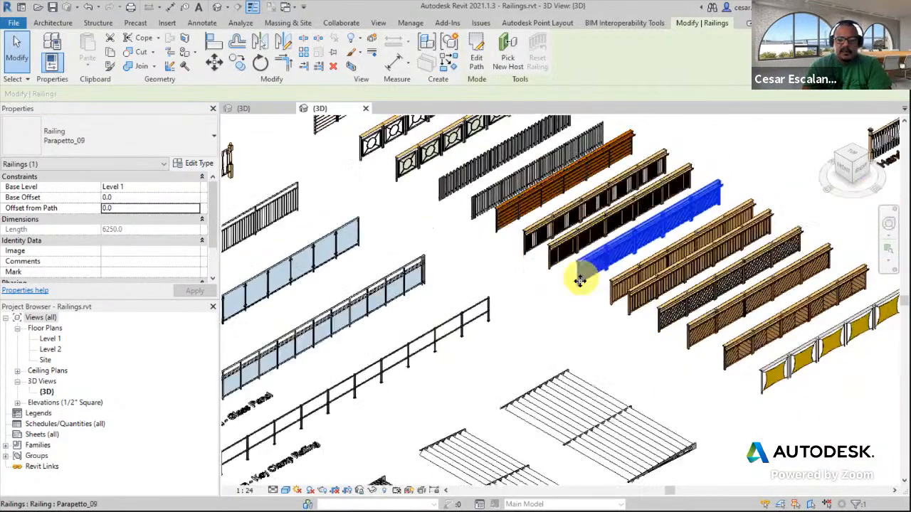
{"action": "scroll", "coordinate": [585, 466], "scroll_direction": "up", "scroll_amount": 2}
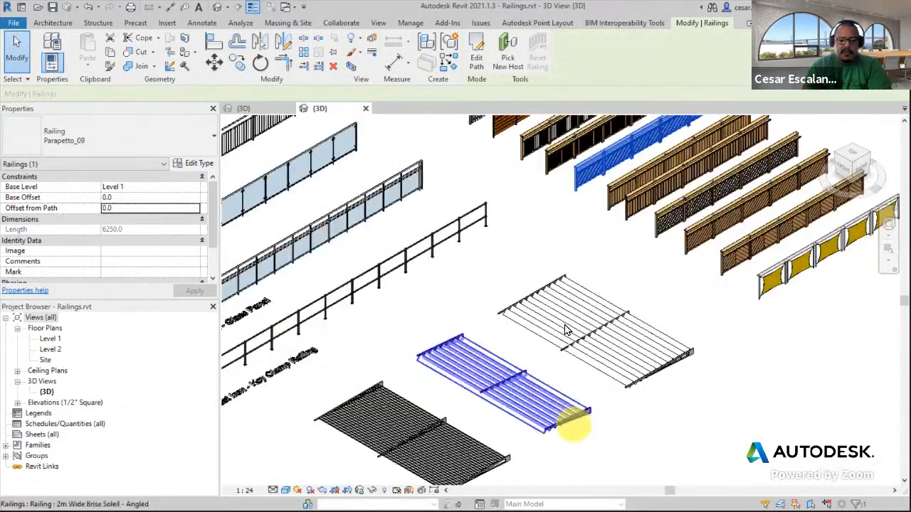
{"action": "scroll", "coordinate": [580, 290], "scroll_direction": "up", "scroll_amount": 2}
{"action": "left_click", "coordinate": [580, 290]}
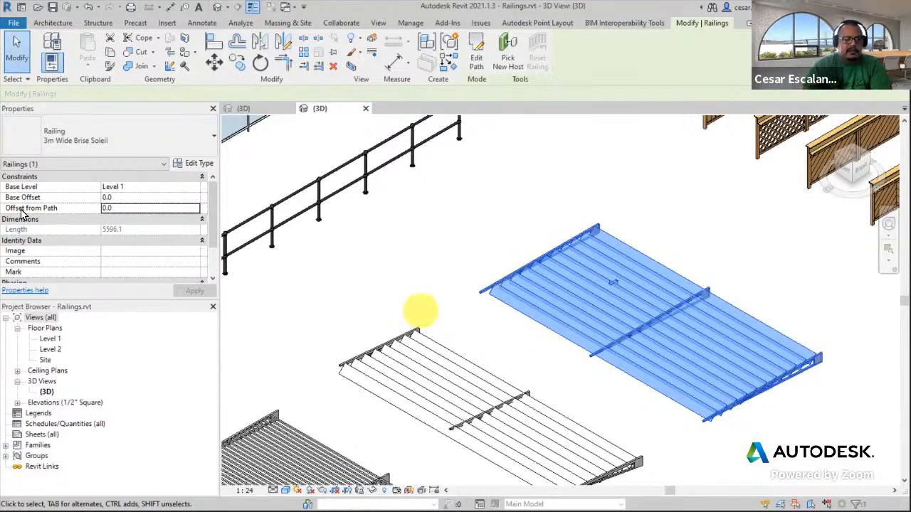
{"action": "middle_click_drag", "start_coordinate": [604, 399], "coordinate": [687, 267]}
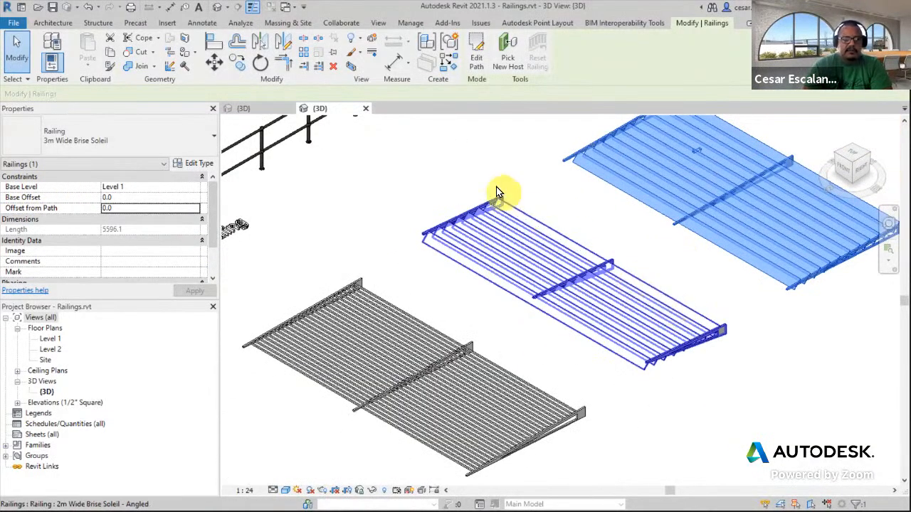
Open the 3m Wide Brise Soleil railing's path sketch for editing, then leave sketch mode without changes
{"action": "left_click", "coordinate": [475, 70]}
{"action": "scroll", "coordinate": [631, 298], "scroll_direction": "down", "scroll_amount": 5}
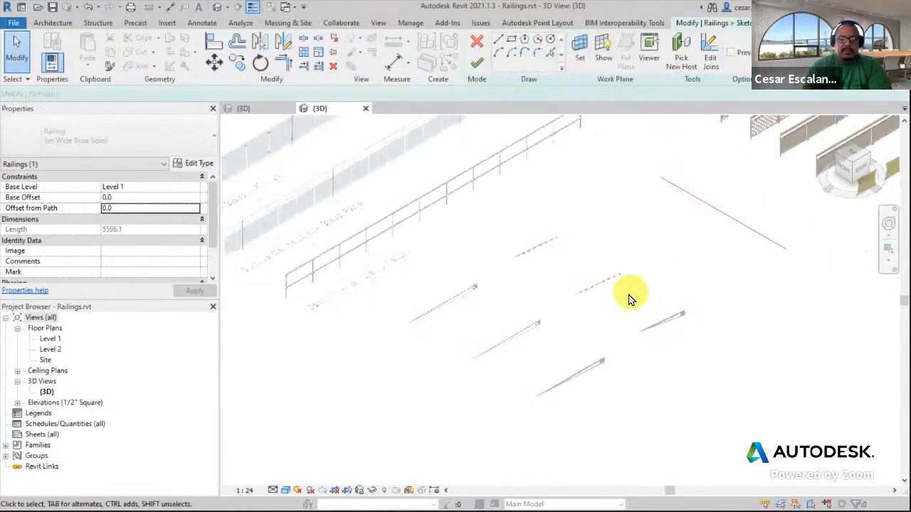
{"action": "middle_click_drag", "start_coordinate": [683, 288], "coordinate": [595, 289]}
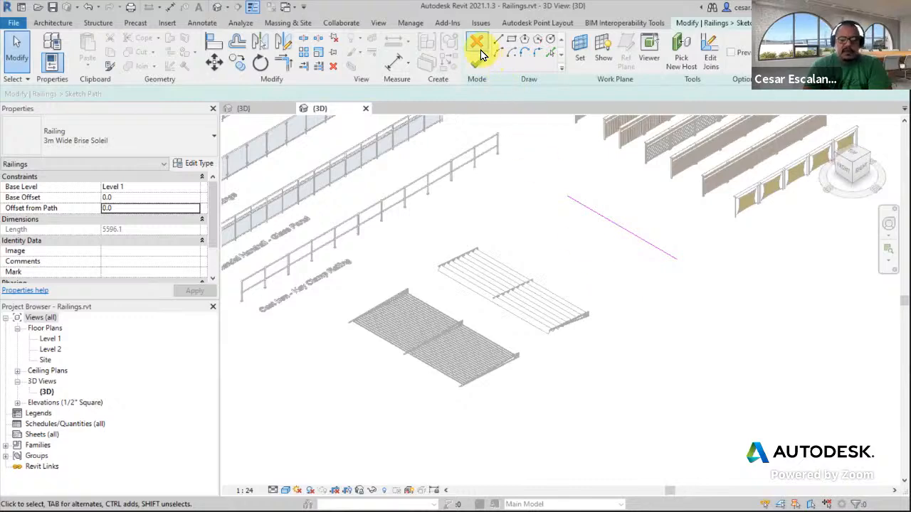
{"action": "left_click", "coordinate": [478, 47]}
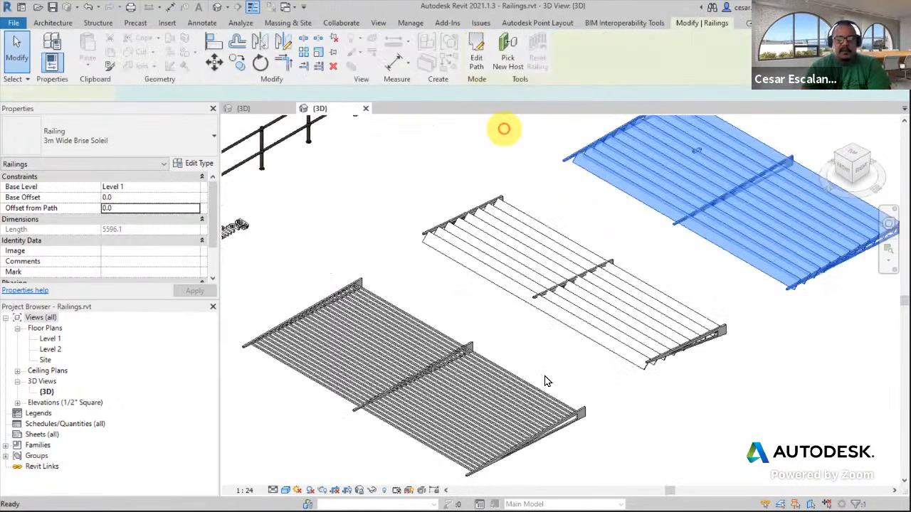
Examine the 3m Wide Brise Soleil railing's louvres and supports up close in 3D
{"action": "scroll", "coordinate": [612, 427], "scroll_direction": "up", "scroll_amount": 4}
{"action": "scroll", "coordinate": [698, 350], "scroll_direction": "up", "scroll_amount": 4}
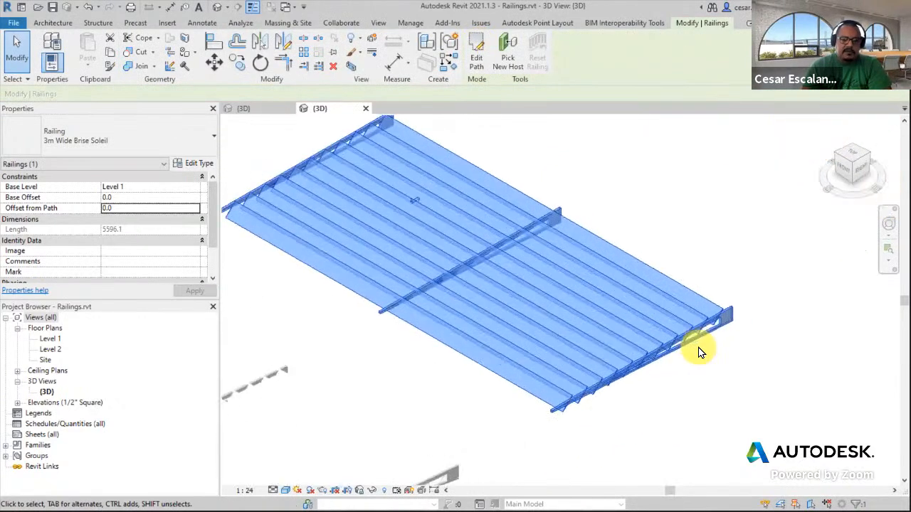
{"action": "scroll", "coordinate": [640, 367], "scroll_direction": "down", "scroll_amount": 4}
{"action": "middle_click_drag", "start_coordinate": [623, 388], "coordinate": [778, 346]}
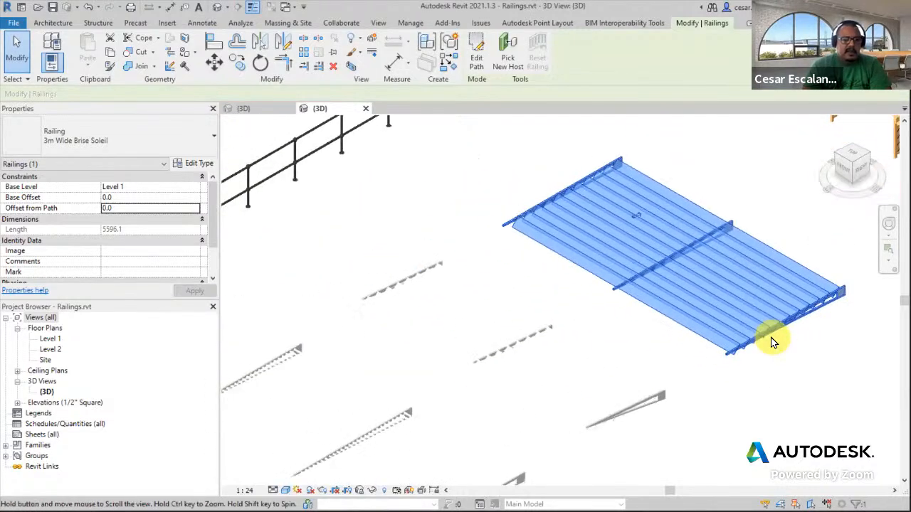
{"action": "left_click", "coordinate": [687, 349]}
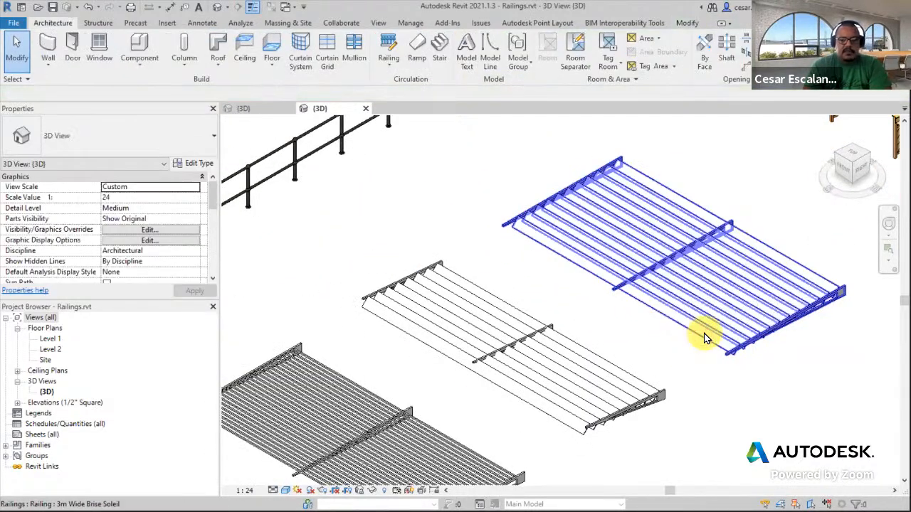
{"action": "left_click", "coordinate": [704, 334]}
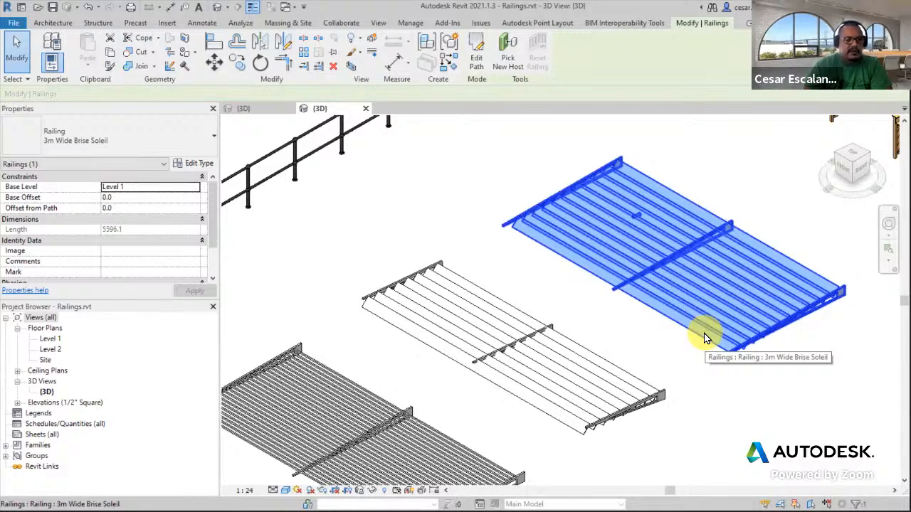
{"action": "scroll", "coordinate": [786, 340], "scroll_direction": "down", "scroll_amount": 4}
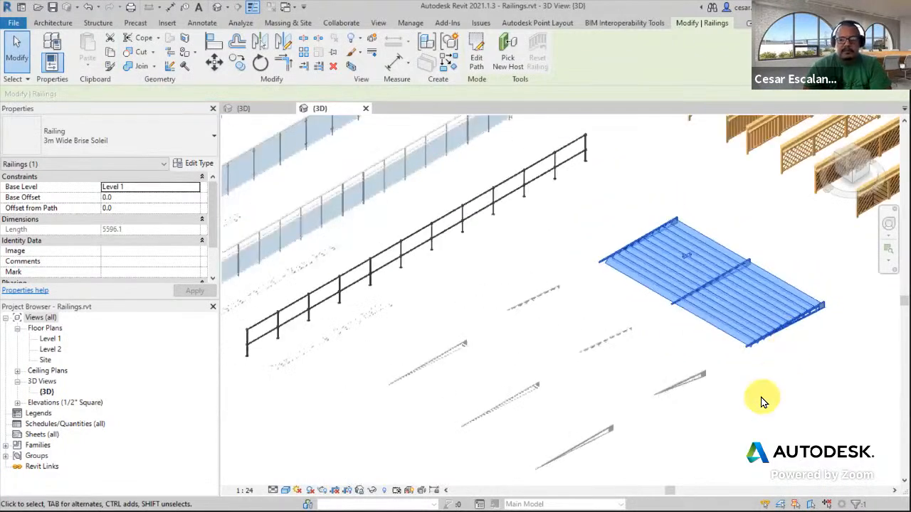
{"action": "middle_click_drag", "start_coordinate": [772, 406], "coordinate": [734, 434]}
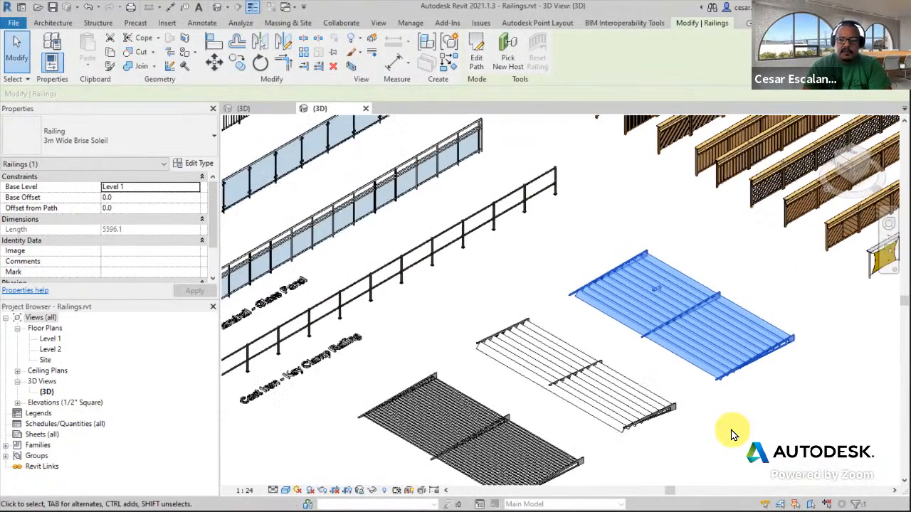
Start a new railing by sketching its path in an empty area, choosing the Handrail - Pipe w Extensions type
{"action": "scroll", "coordinate": [731, 431], "scroll_direction": "down", "scroll_amount": 2}
{"action": "middle_click_drag", "start_coordinate": [718, 375], "coordinate": [817, 325]}
{"action": "scroll", "coordinate": [818, 325], "scroll_direction": "down", "scroll_amount": 2}
{"action": "middle_click_drag", "start_coordinate": [523, 417], "coordinate": [655, 393]}
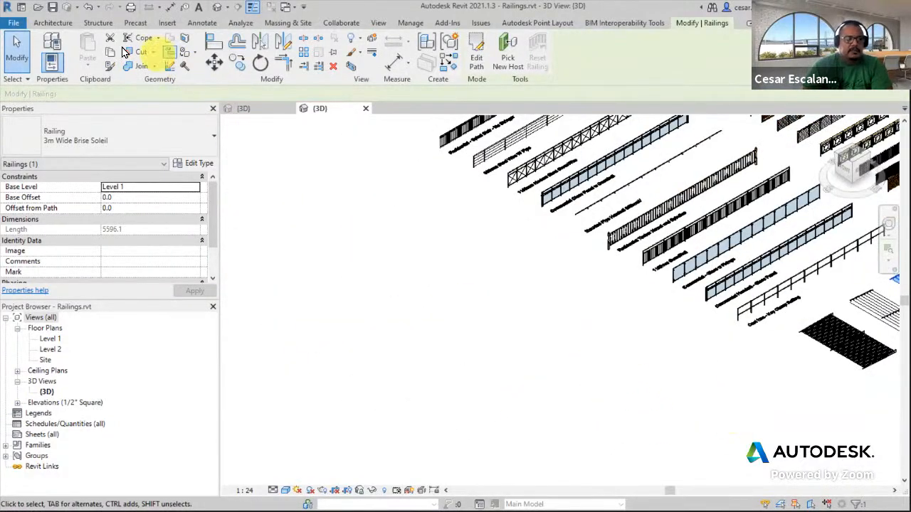
{"action": "left_click", "coordinate": [51, 22]}
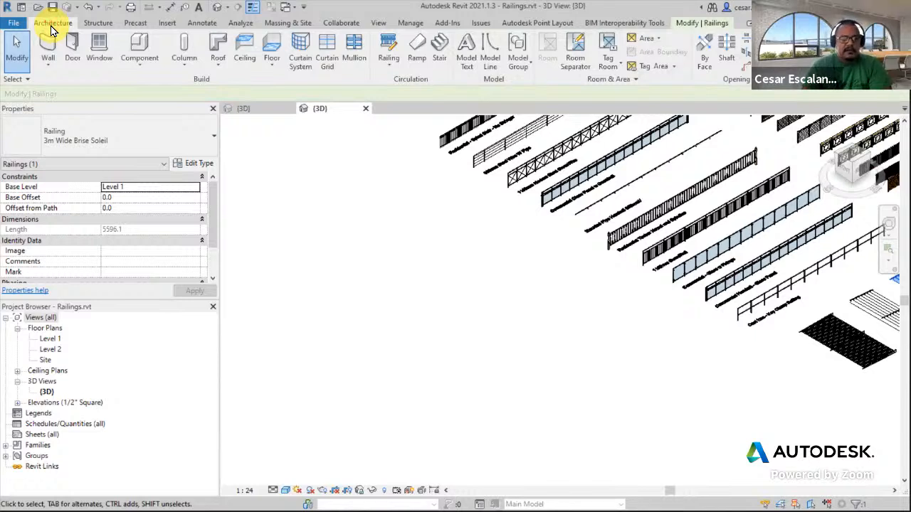
{"action": "left_click", "coordinate": [388, 66]}
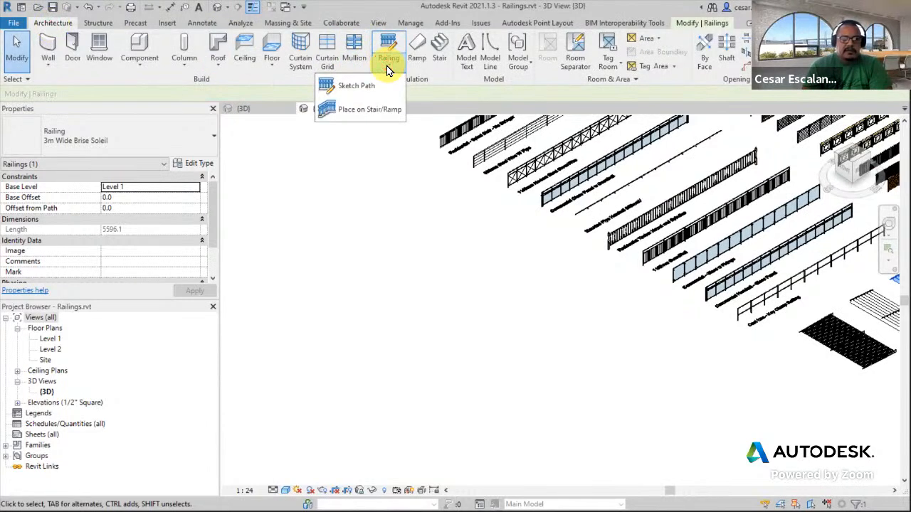
{"action": "left_click", "coordinate": [362, 95]}
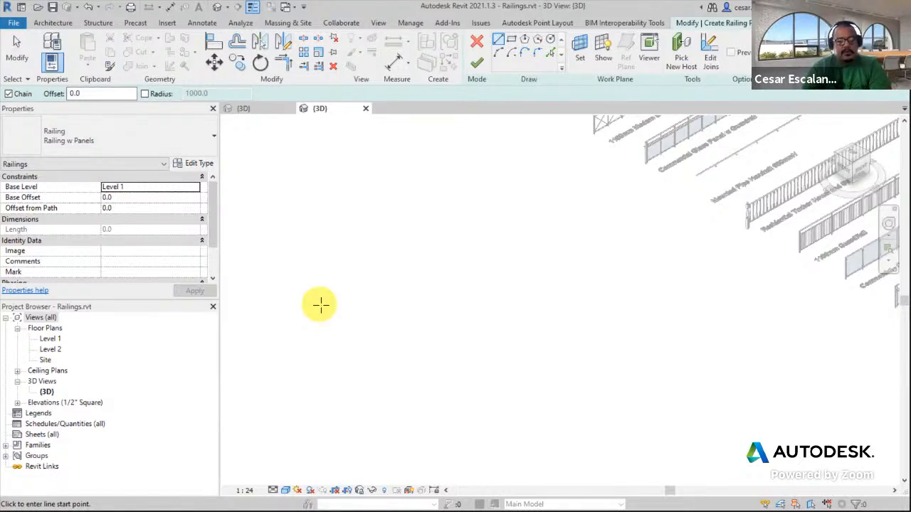
{"action": "left_click", "coordinate": [113, 135]}
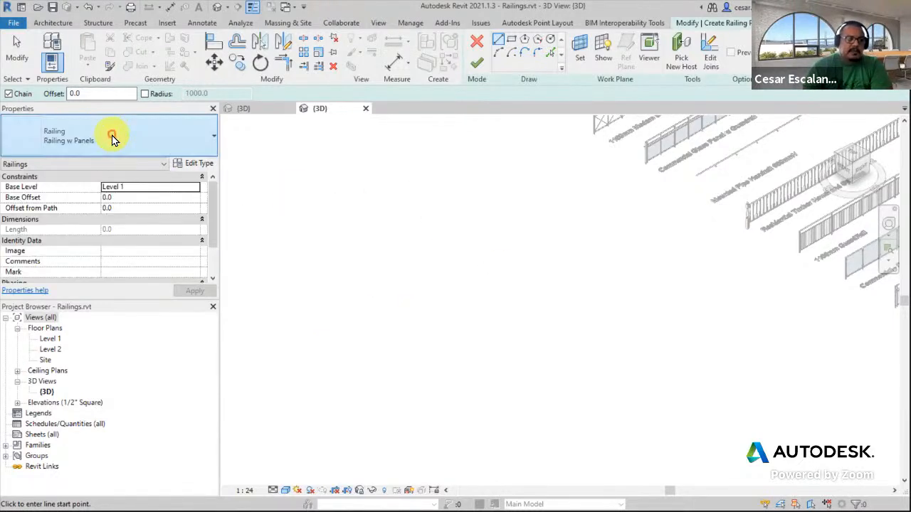
{"action": "left_click_drag", "start_coordinate": [211, 366], "coordinate": [225, 456]}
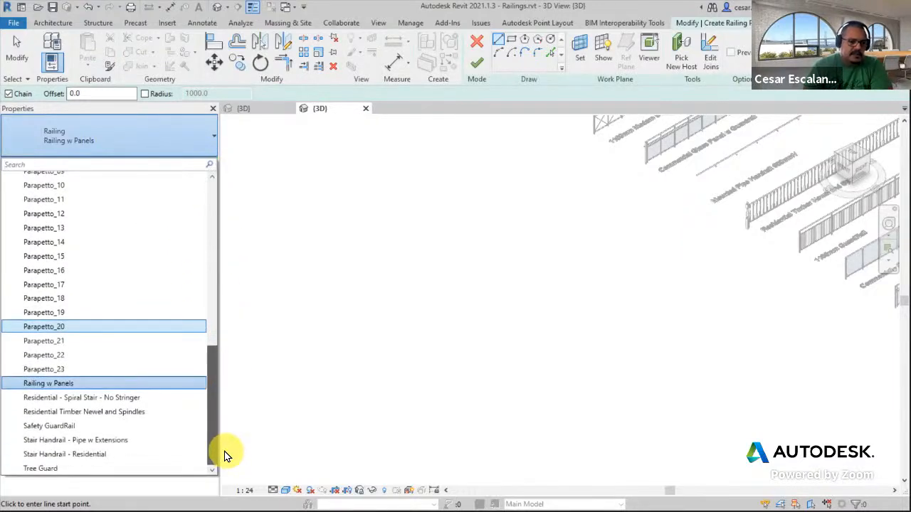
{"action": "left_click_drag", "start_coordinate": [230, 427], "coordinate": [222, 255]}
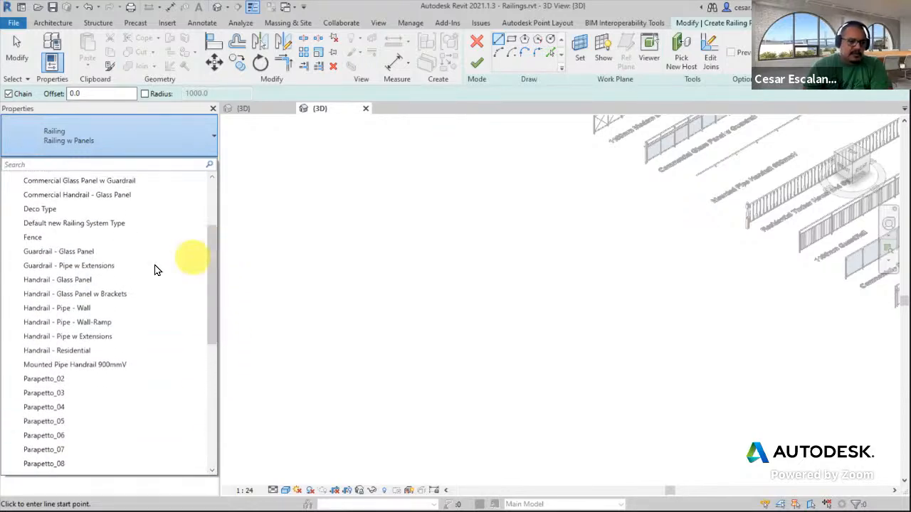
{"action": "left_click", "coordinate": [104, 338]}
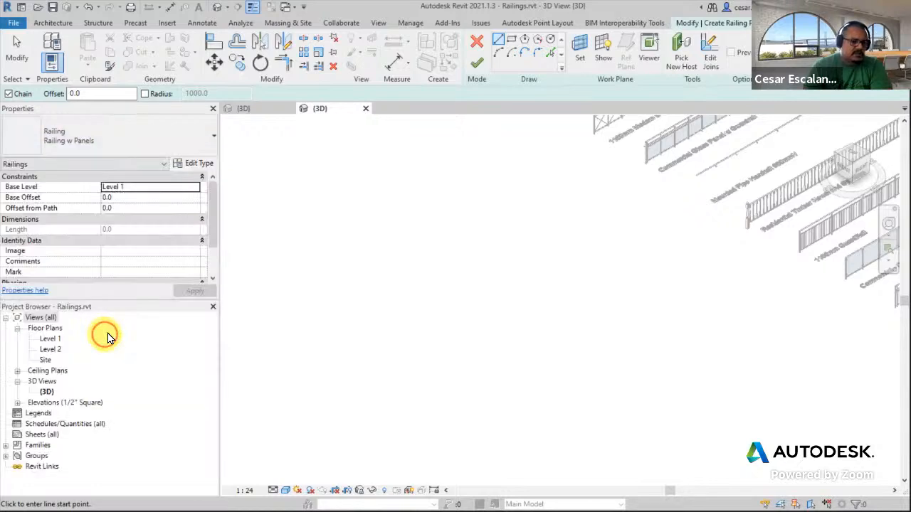
Sketch a two-segment angled railing path about 8900 mm long in total and finish the railing
{"action": "left_click", "coordinate": [362, 326]}
{"action": "left_click", "coordinate": [420, 279]}
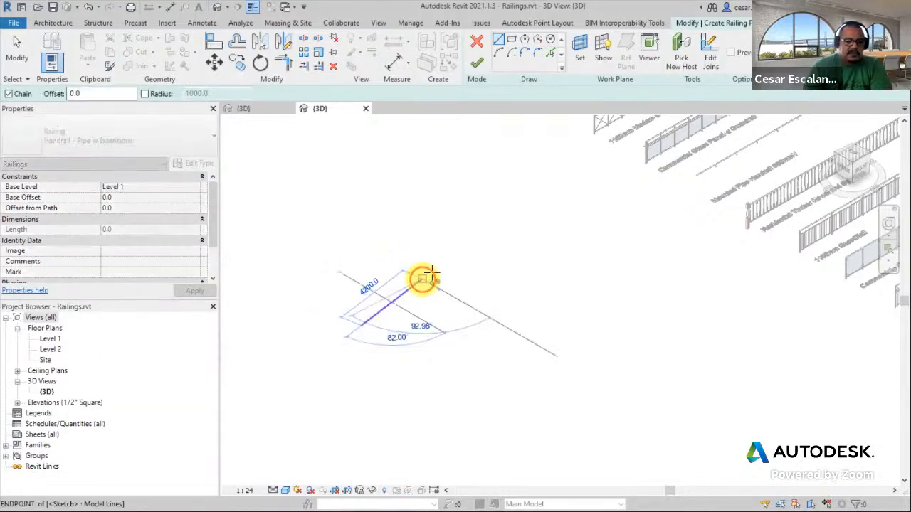
{"action": "left_click", "coordinate": [525, 249]}
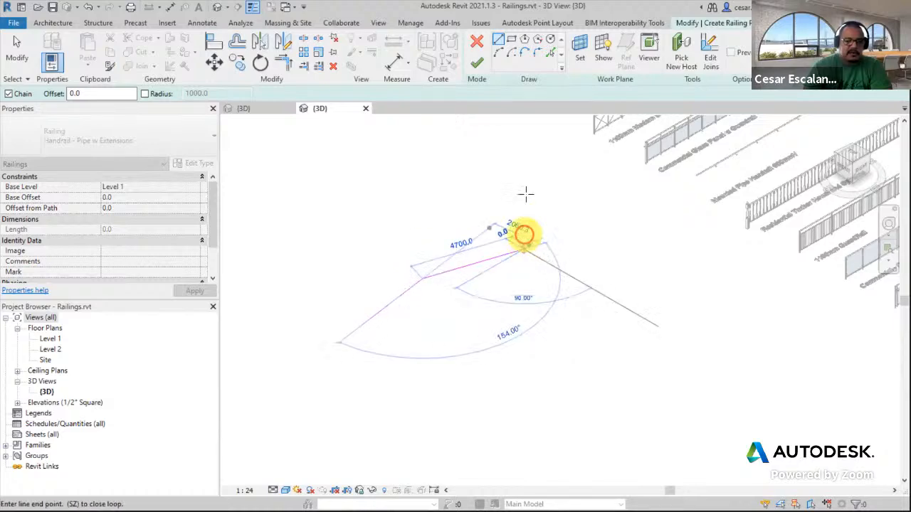
{"action": "left_click", "coordinate": [476, 64]}
Flip the new handrail's direction with its flip control, then deselect it
{"action": "scroll", "coordinate": [496, 318], "scroll_direction": "up", "scroll_amount": 2}
{"action": "middle_click_drag", "start_coordinate": [420, 311], "coordinate": [473, 367]}
{"action": "scroll", "coordinate": [474, 301], "scroll_direction": "up", "scroll_amount": 2}
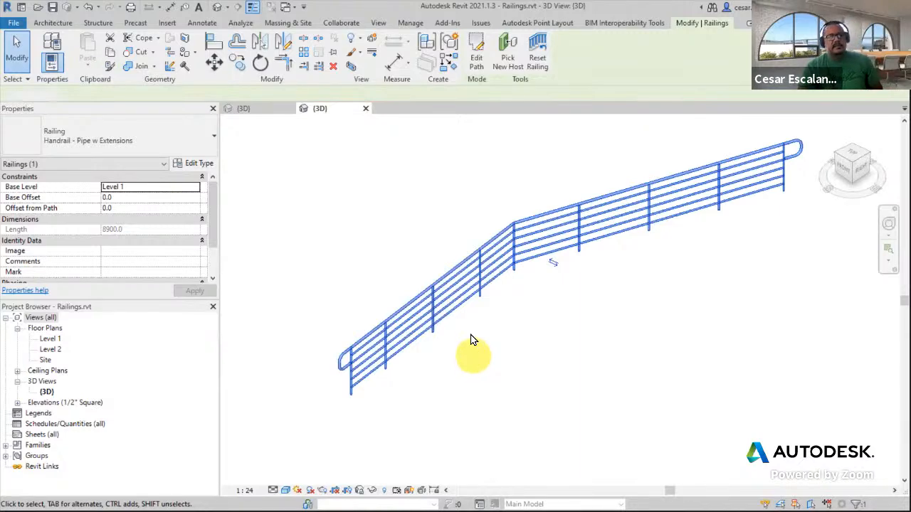
{"action": "left_click", "coordinate": [474, 340]}
{"action": "left_click", "coordinate": [472, 295]}
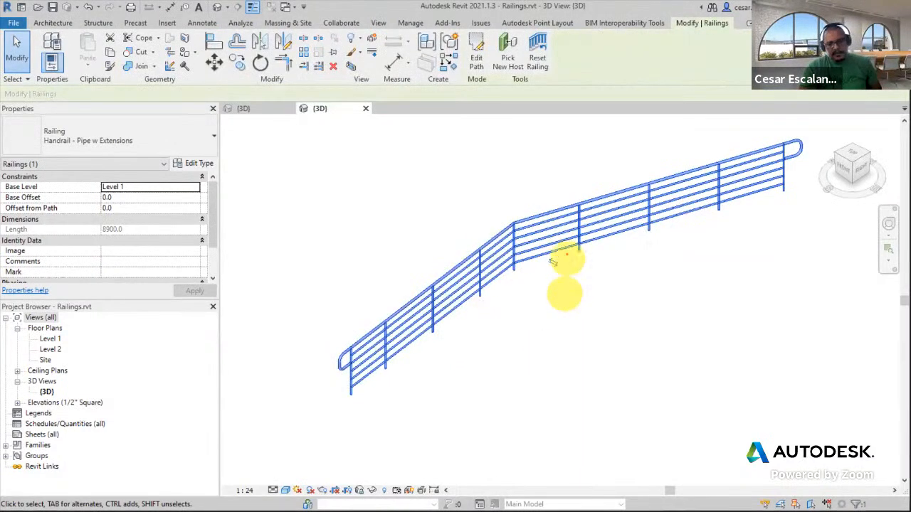
{"action": "mouse_move", "coordinate": [567, 250]}
{"action": "left_mouse_down"}
{"action": "mouse_move", "coordinate": [532, 258]}
{"action": "mouse_move", "coordinate": [570, 259]}
{"action": "mouse_move", "coordinate": [555, 247]}
{"action": "left_mouse_up"}
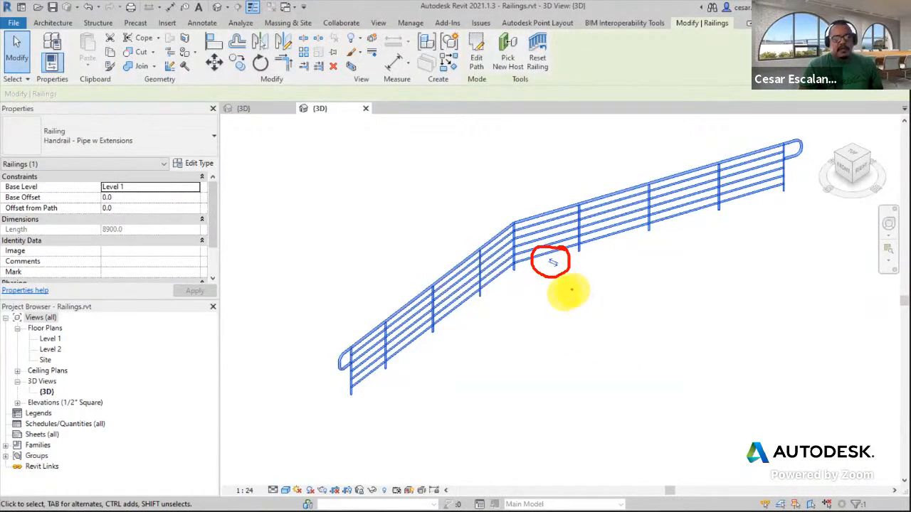
{"action": "key", "text": "Escape"}
{"action": "key", "text": "Escape"}
{"action": "left_click", "coordinate": [557, 254]}
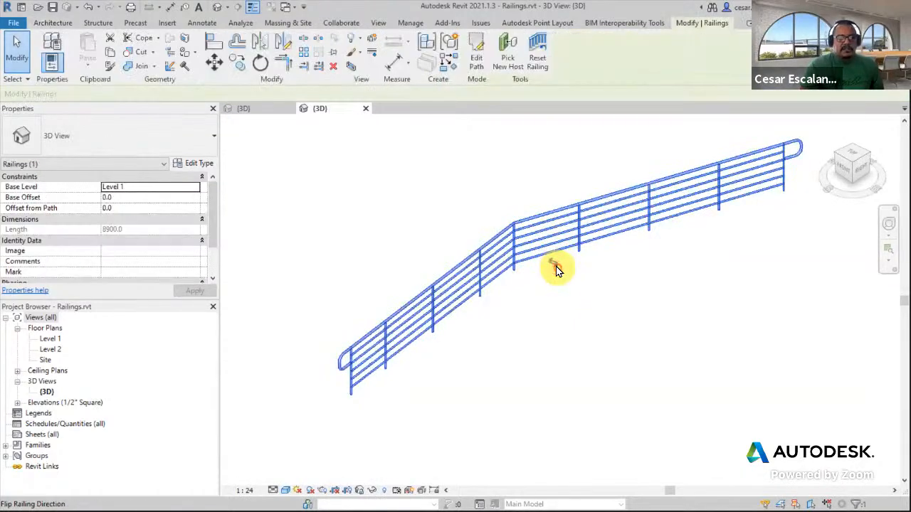
{"action": "left_click", "coordinate": [559, 264]}
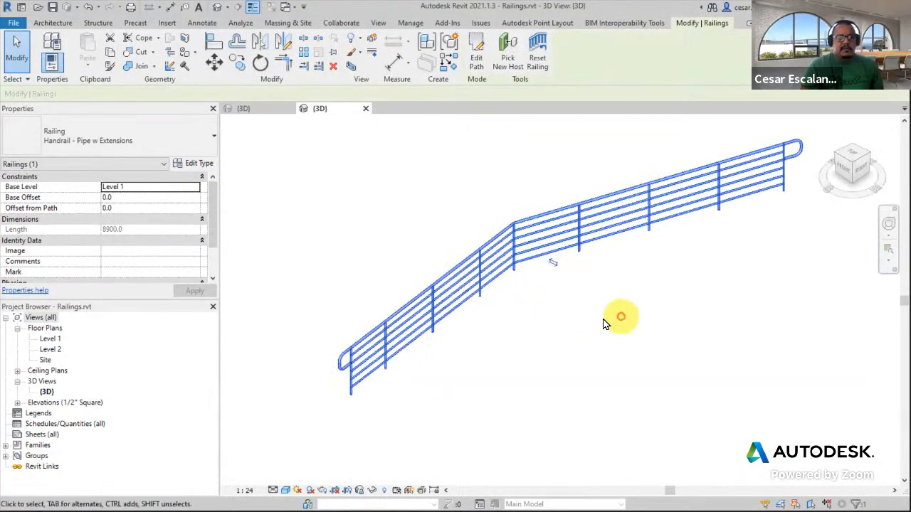
{"action": "left_click", "coordinate": [615, 322]}
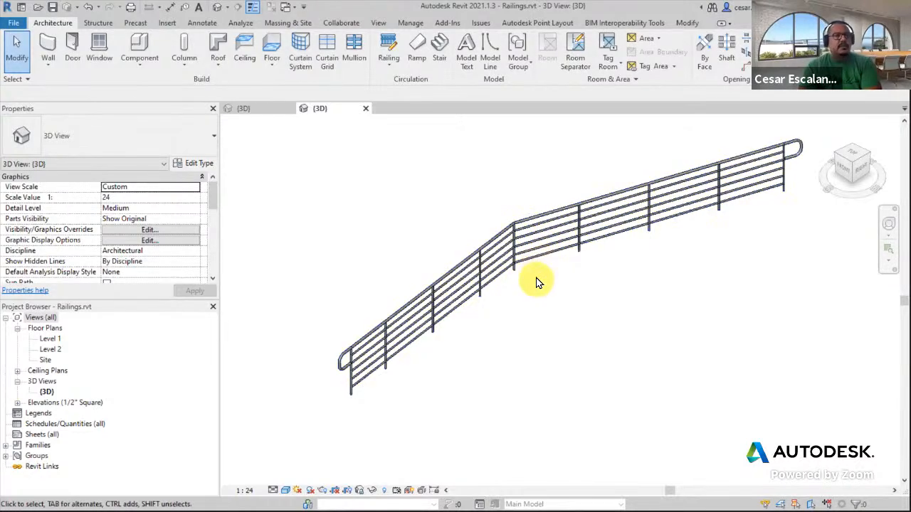
Change the new handrail's type to Deco Type
{"action": "scroll", "coordinate": [489, 317], "scroll_direction": "down", "scroll_amount": 6}
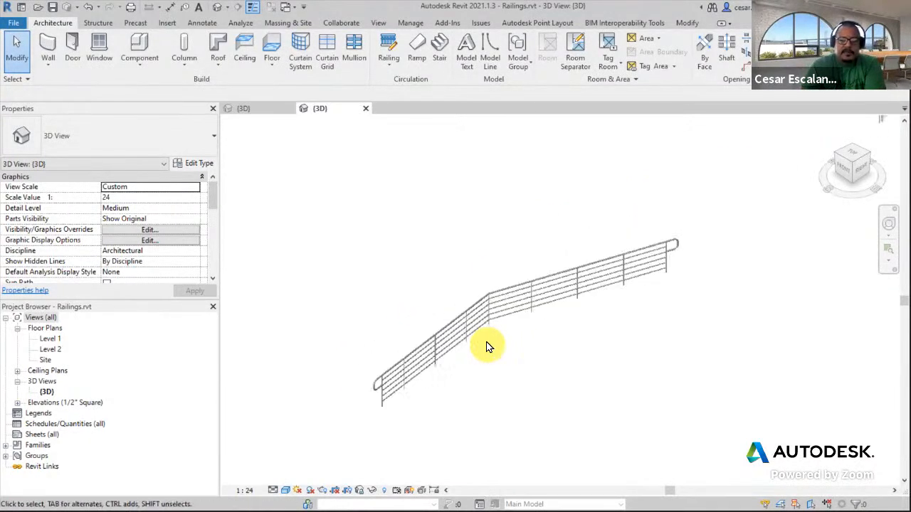
{"action": "middle_click_drag", "start_coordinate": [547, 357], "coordinate": [505, 360]}
{"action": "left_click", "coordinate": [406, 362]}
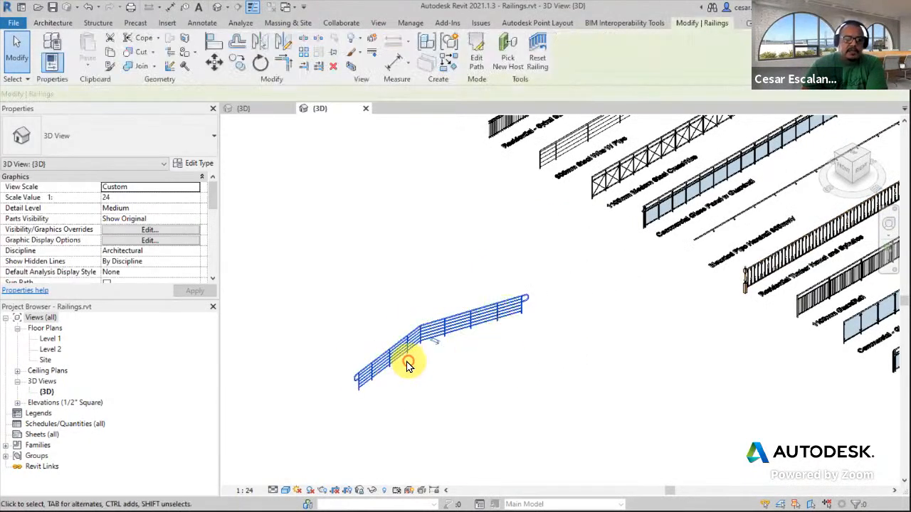
{"action": "scroll", "coordinate": [406, 366], "scroll_direction": "up", "scroll_amount": 3}
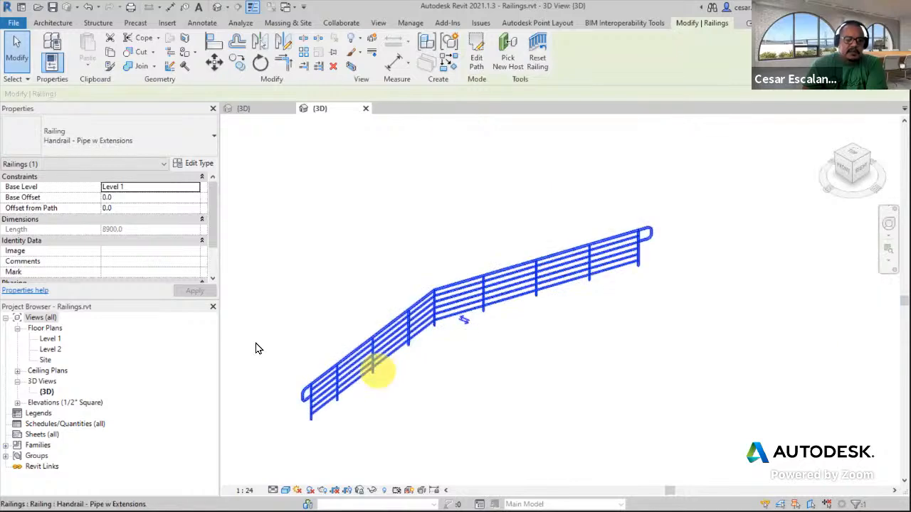
{"action": "left_click", "coordinate": [159, 137]}
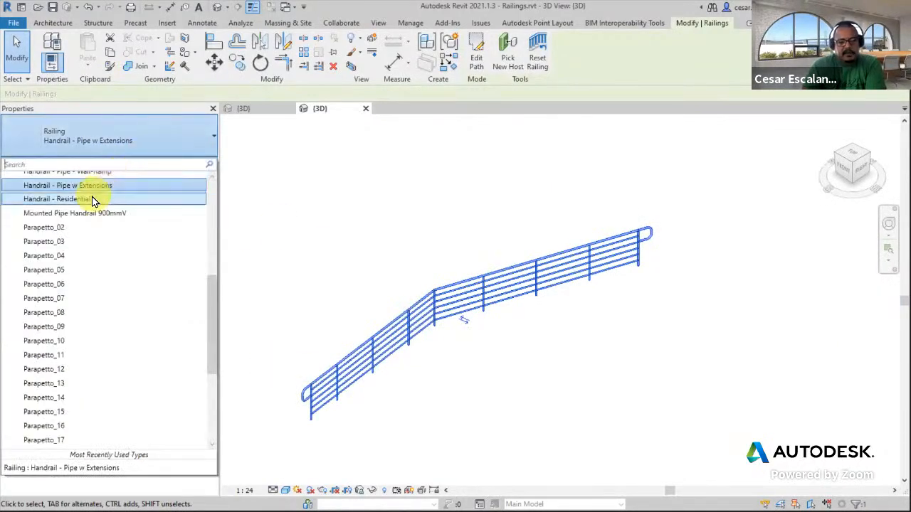
{"action": "scroll", "coordinate": [91, 217], "scroll_direction": "up", "scroll_amount": 4}
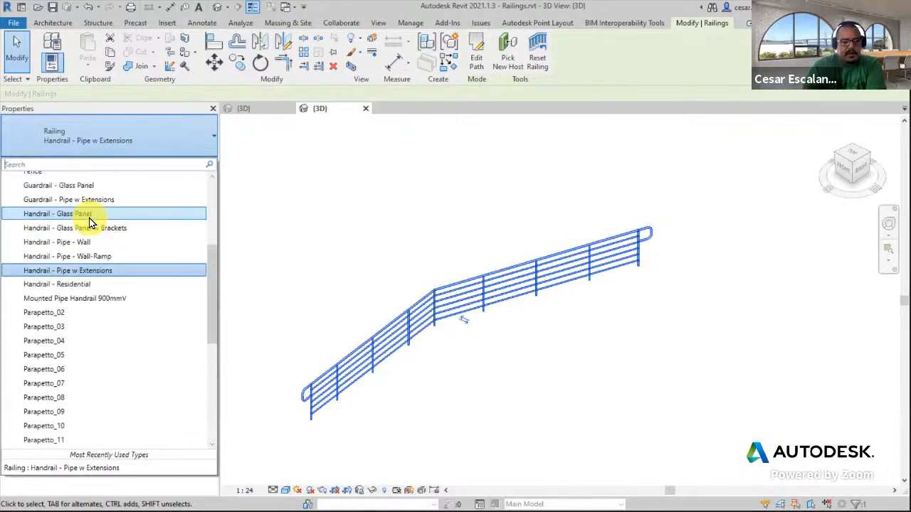
{"action": "left_click", "coordinate": [79, 233]}
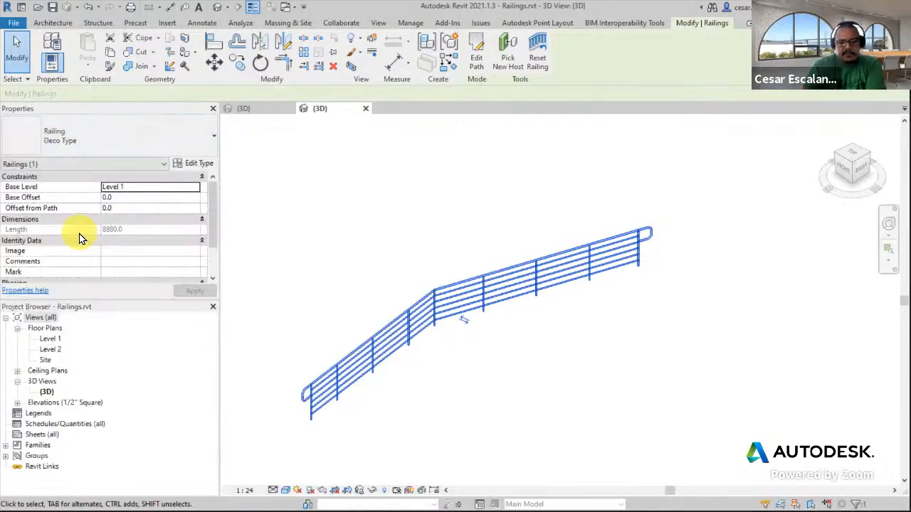
Change the new railing's type to Parapetto_03
{"action": "left_click", "coordinate": [142, 145]}
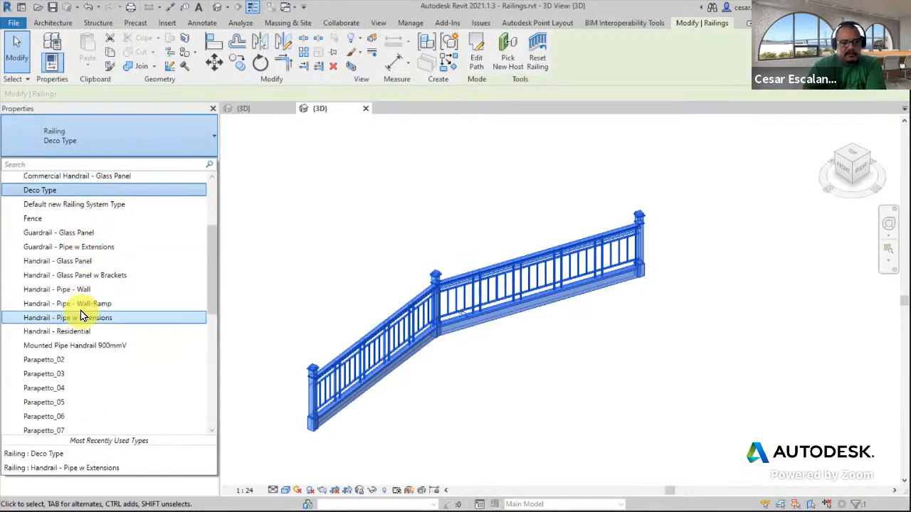
{"action": "left_click", "coordinate": [58, 378]}
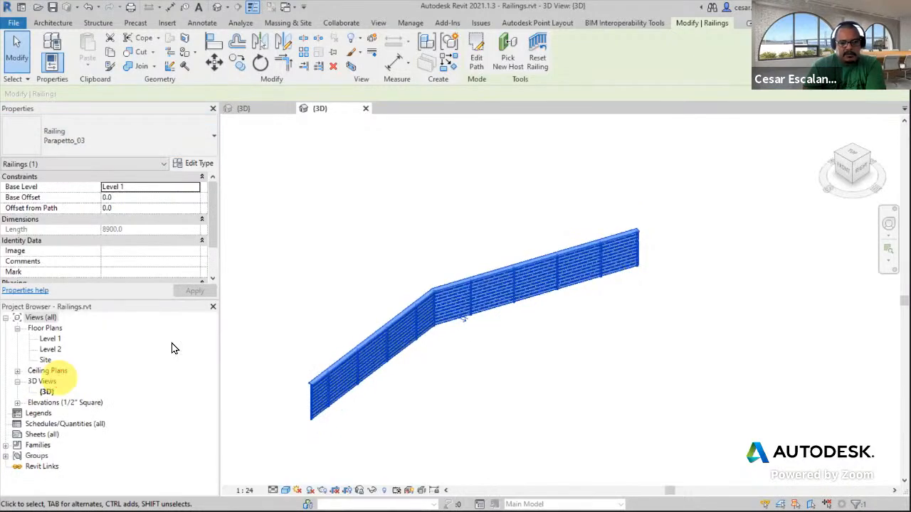
{"action": "scroll", "coordinate": [525, 288], "scroll_direction": "up", "scroll_amount": 2}
{"action": "middle_click_drag", "start_coordinate": [523, 281], "coordinate": [720, 312]}
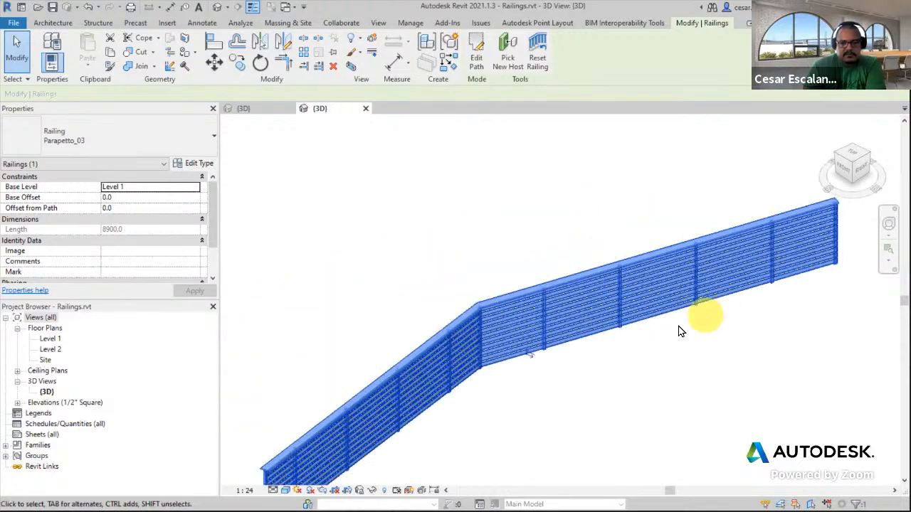
Deselect the railing and zoom in closely to examine the Parapetto_03 panels and rails
{"action": "left_click", "coordinate": [677, 325]}
{"action": "scroll", "coordinate": [503, 331], "scroll_direction": "up", "scroll_amount": 3}
{"action": "scroll", "coordinate": [506, 332], "scroll_direction": "up", "scroll_amount": 3}
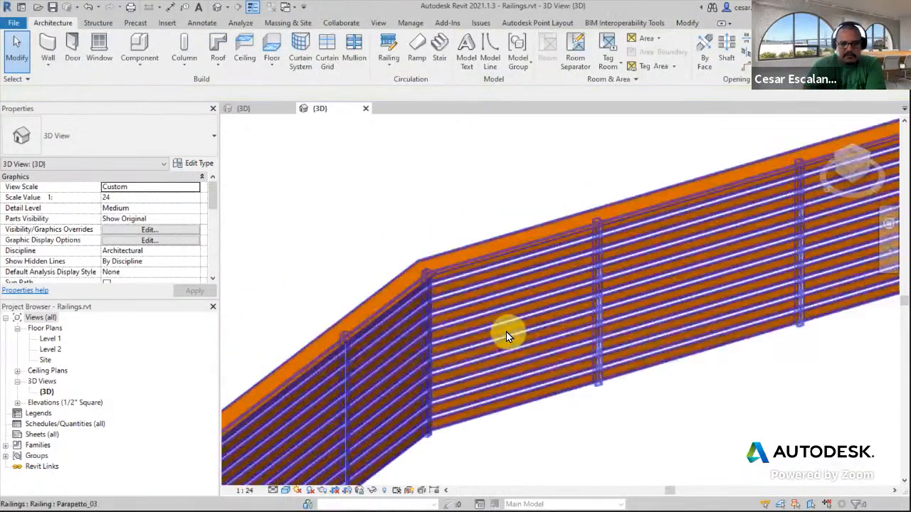
{"action": "middle_click_drag", "start_coordinate": [506, 332], "coordinate": [819, 181]}
{"action": "scroll", "coordinate": [825, 183], "scroll_direction": "down", "scroll_amount": 2}
{"action": "middle_click_drag", "start_coordinate": [736, 284], "coordinate": [504, 377], "text": "shift"}
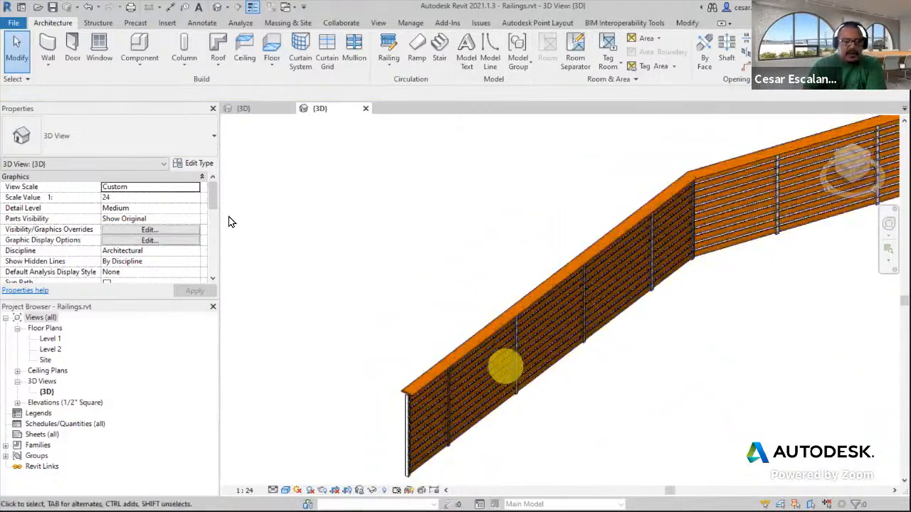
Reselect the railing and change its type to Guardrail - Pipe w Extensions
{"action": "left_click", "coordinate": [152, 141]}
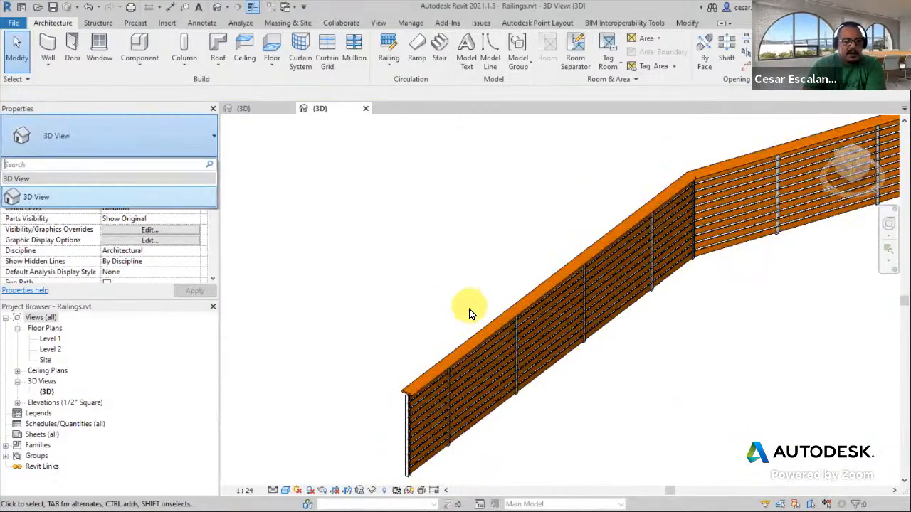
{"action": "left_click", "coordinate": [482, 336]}
{"action": "left_click", "coordinate": [481, 339]}
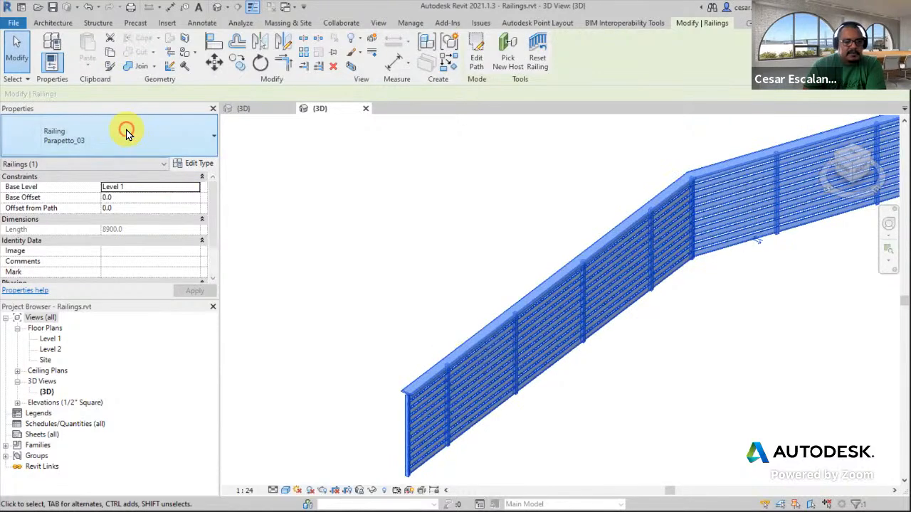
{"action": "left_click", "coordinate": [126, 133]}
{"action": "left_click_drag", "start_coordinate": [212, 317], "coordinate": [209, 249]}
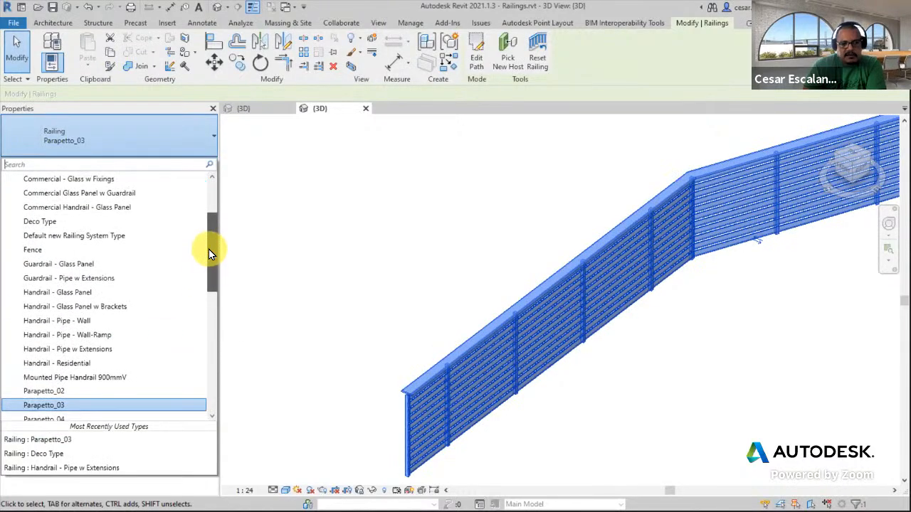
{"action": "left_click", "coordinate": [92, 278]}
Zoom out to survey the sample railings, then zoom back in on the new guardrail
{"action": "middle_click_drag", "start_coordinate": [666, 366], "coordinate": [499, 358]}
{"action": "scroll", "coordinate": [498, 358], "scroll_direction": "down", "scroll_amount": 3}
{"action": "middle_click_drag", "start_coordinate": [624, 349], "coordinate": [556, 376]}
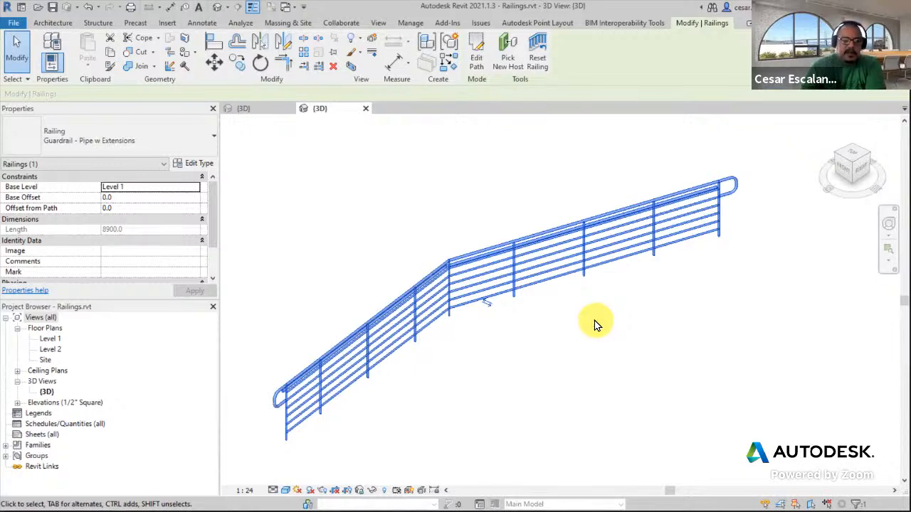
{"action": "scroll", "coordinate": [596, 325], "scroll_direction": "down", "scroll_amount": 5}
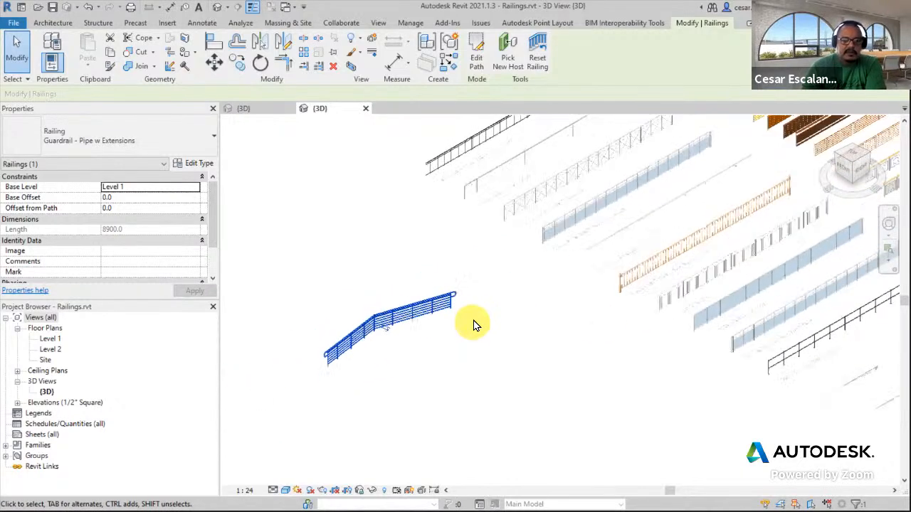
{"action": "middle_click_drag", "start_coordinate": [539, 305], "coordinate": [421, 351]}
{"action": "scroll", "coordinate": [410, 347], "scroll_direction": "up", "scroll_amount": 2}
{"action": "scroll", "coordinate": [409, 347], "scroll_direction": "down", "scroll_amount": 2}
{"action": "middle_click_drag", "start_coordinate": [638, 448], "coordinate": [482, 432]}
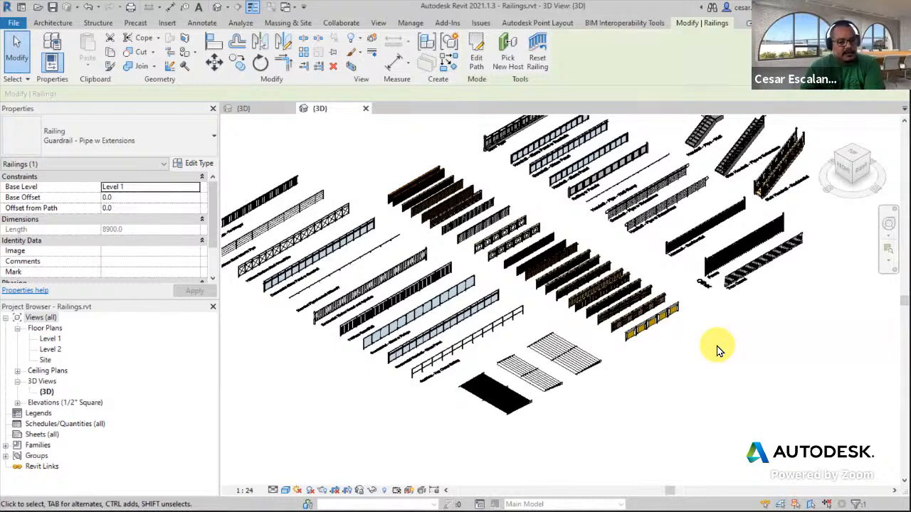
{"action": "middle_click_drag", "start_coordinate": [493, 382], "coordinate": [885, 303]}
{"action": "scroll", "coordinate": [605, 275], "scroll_direction": "up", "scroll_amount": 2}
{"action": "scroll", "coordinate": [523, 240], "scroll_direction": "up", "scroll_amount": 2}
{"action": "left_click", "coordinate": [533, 325]}
{"action": "middle_click_drag", "start_coordinate": [520, 278], "coordinate": [584, 328]}
{"action": "left_click", "coordinate": [553, 292]}
{"action": "middle_click_drag", "start_coordinate": [553, 292], "coordinate": [754, 277]}
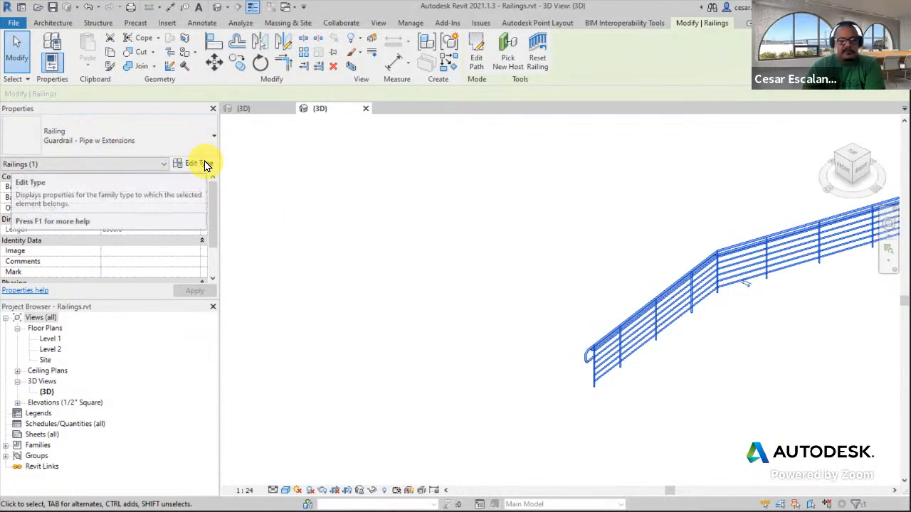
Open the project units and set the area format to square feet
{"action": "left_click", "coordinate": [466, 193]}
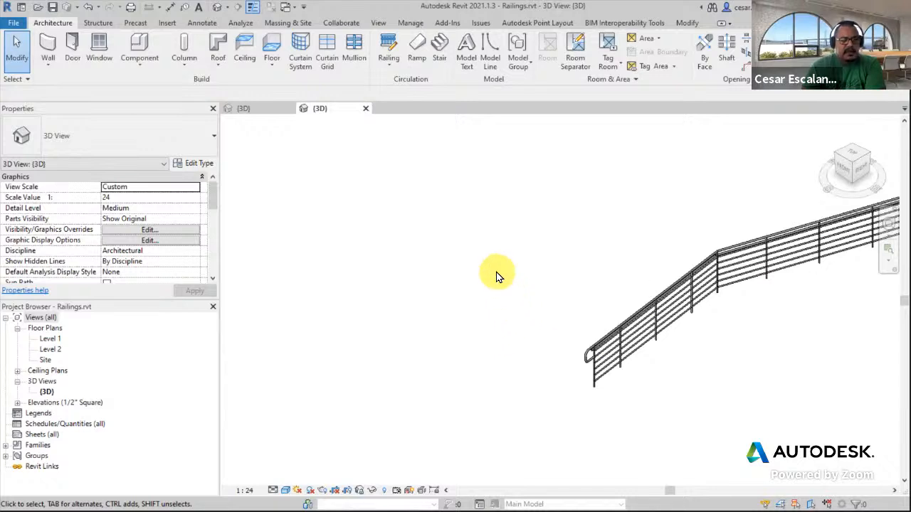
{"action": "left_click", "coordinate": [244, 490]}
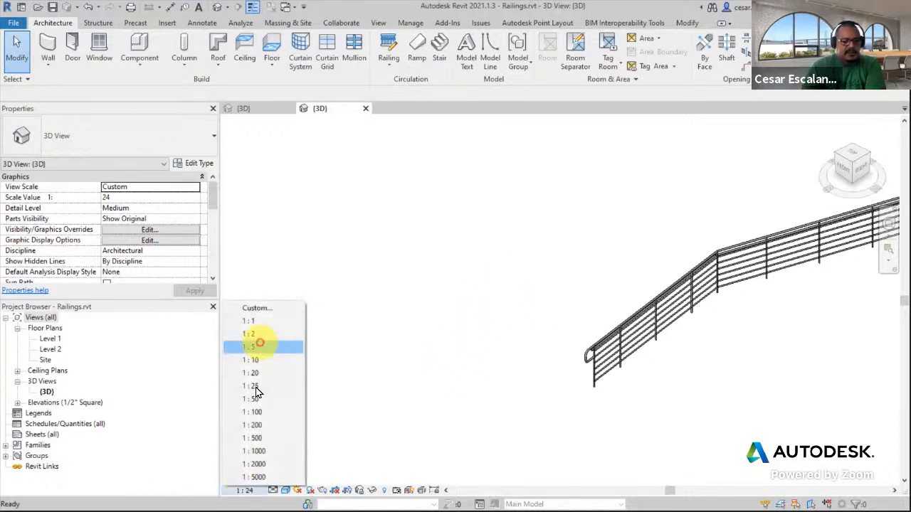
{"action": "left_click", "coordinate": [411, 24]}
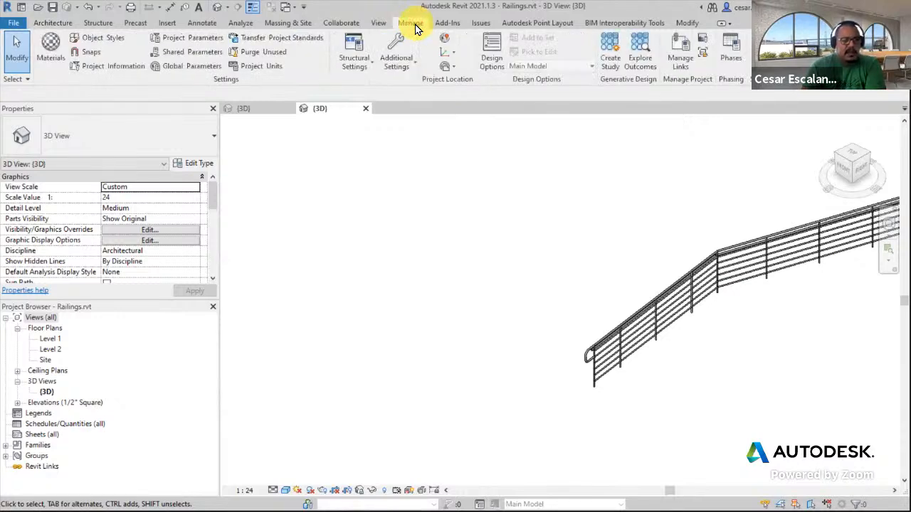
{"action": "left_click", "coordinate": [274, 67]}
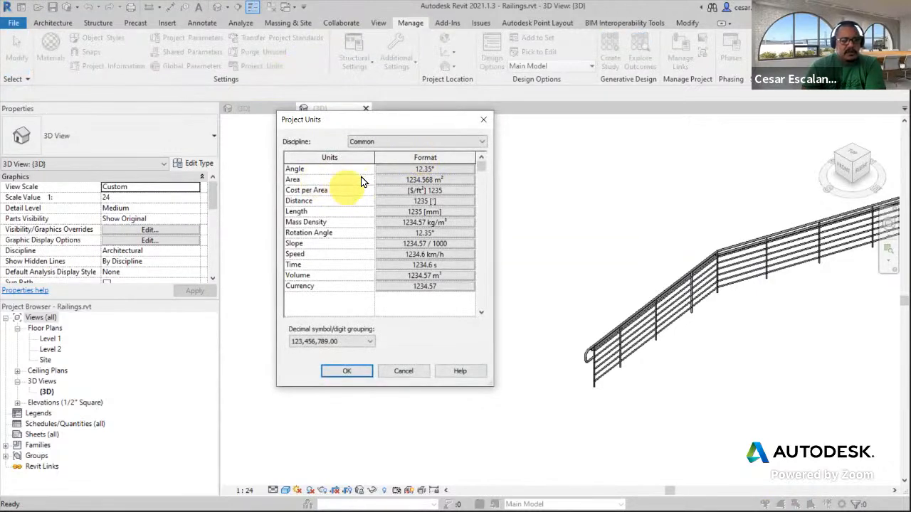
{"action": "left_click", "coordinate": [415, 180]}
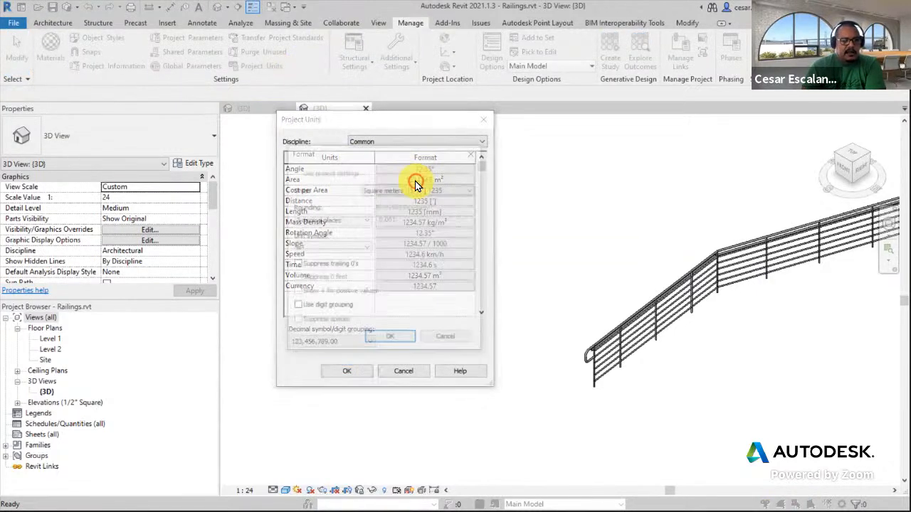
{"action": "left_click", "coordinate": [410, 192]}
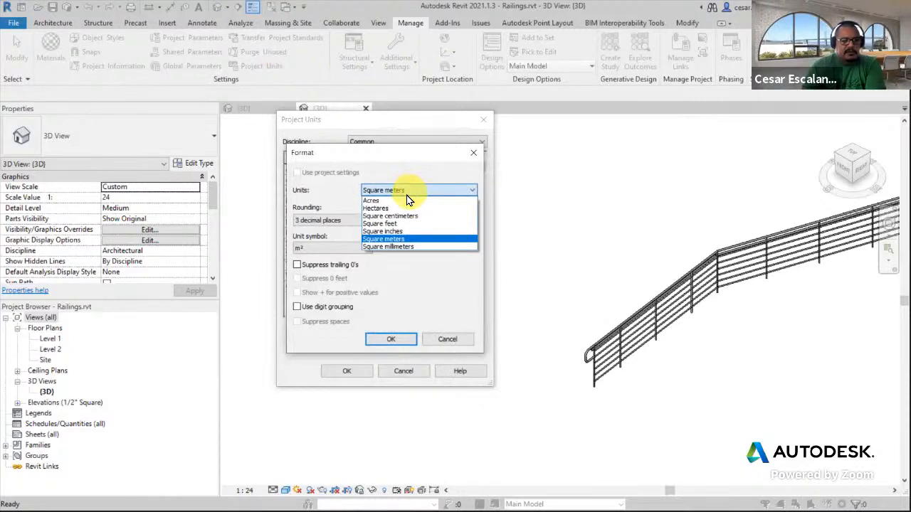
{"action": "left_click", "coordinate": [396, 224]}
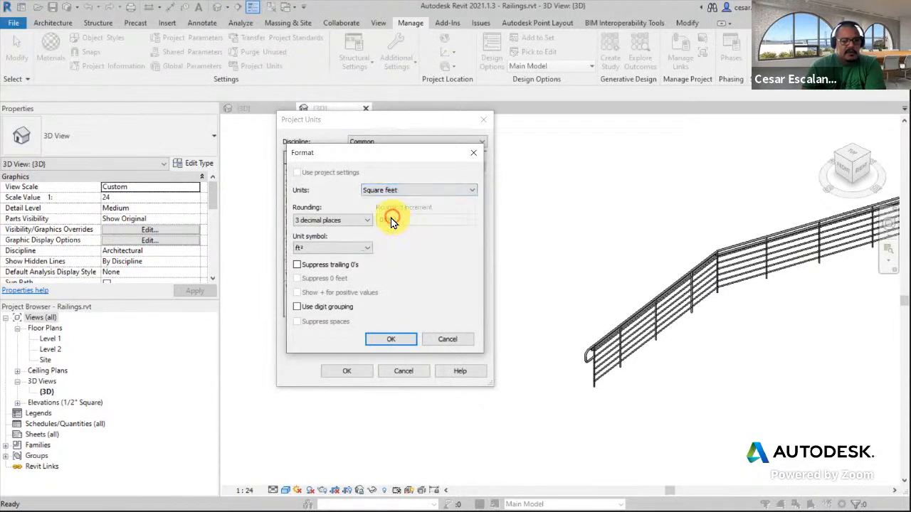
{"action": "left_click", "coordinate": [388, 341]}
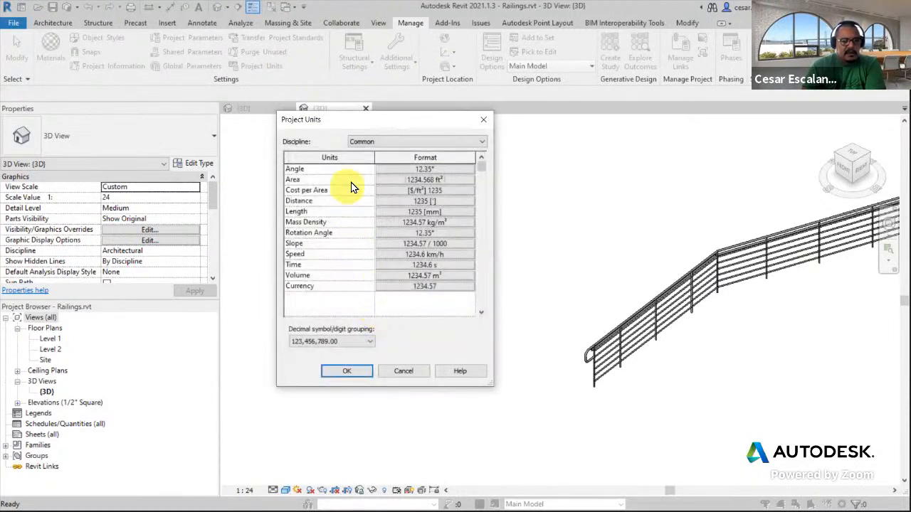
Set the project length units to feet and fractional inches
{"action": "left_click", "coordinate": [439, 205]}
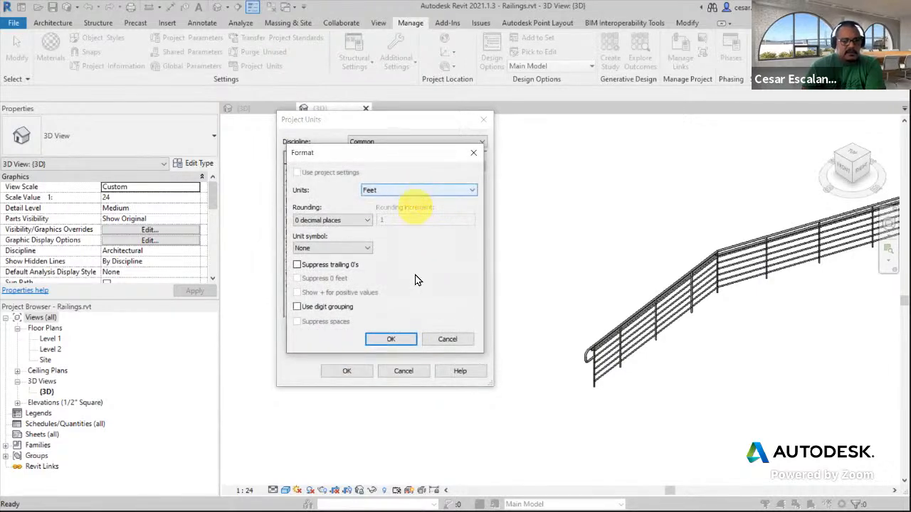
{"action": "left_click", "coordinate": [398, 340]}
{"action": "left_click", "coordinate": [453, 212]}
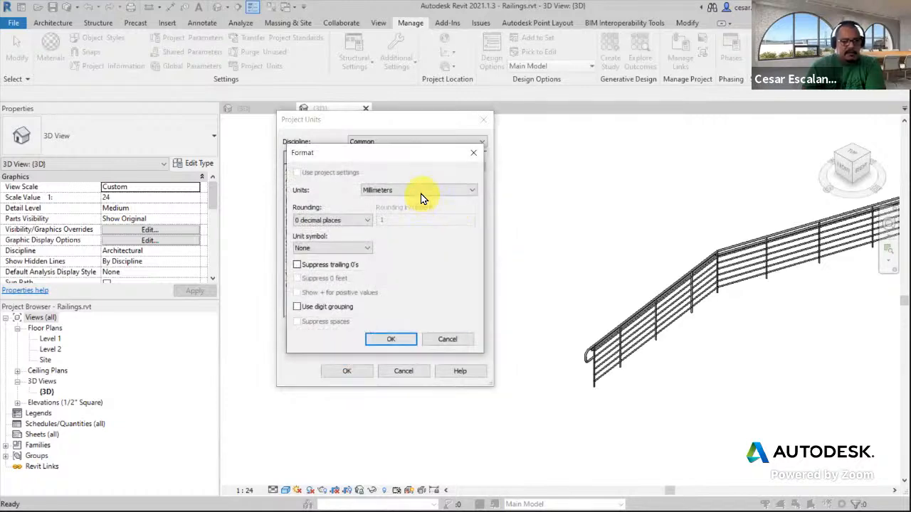
{"action": "left_click", "coordinate": [421, 198]}
{"action": "left_click", "coordinate": [420, 257]}
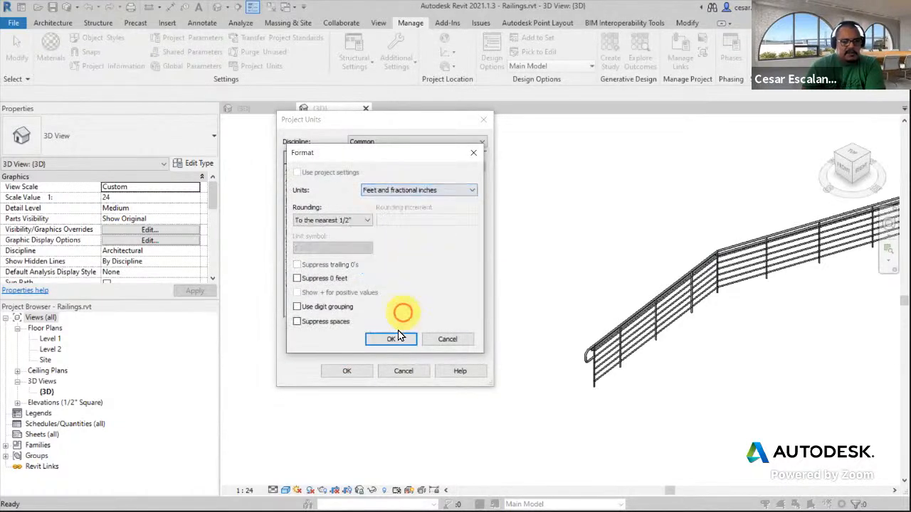
{"action": "left_click", "coordinate": [397, 339]}
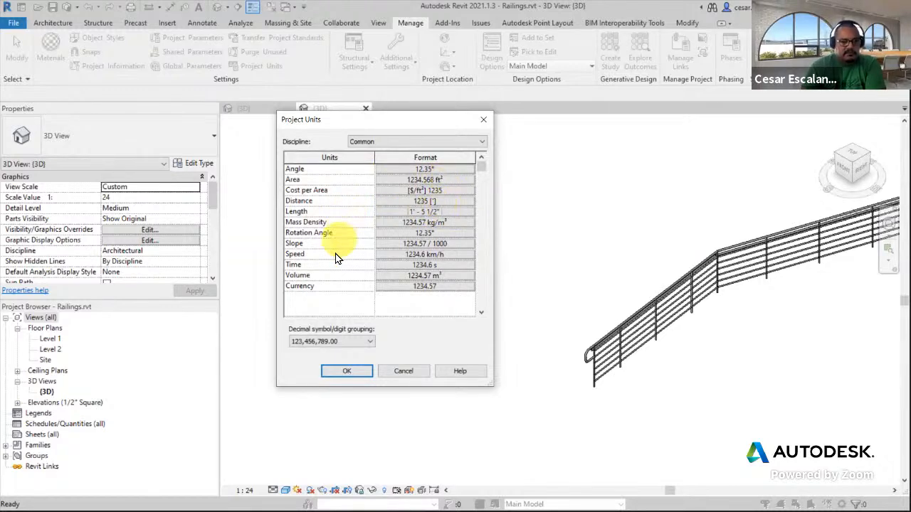
Set the volume units to cubic feet and apply the project units
{"action": "left_click", "coordinate": [451, 278]}
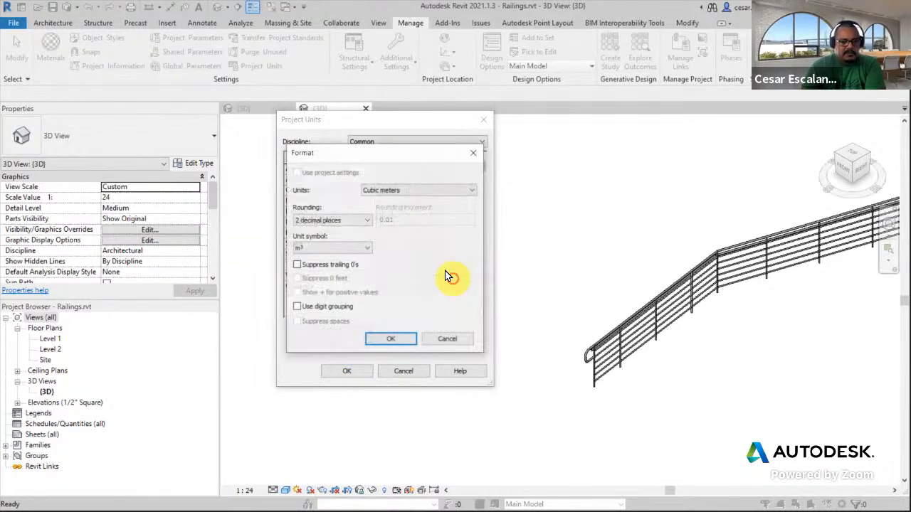
{"action": "left_click", "coordinate": [392, 188]}
{"action": "left_click", "coordinate": [387, 208]}
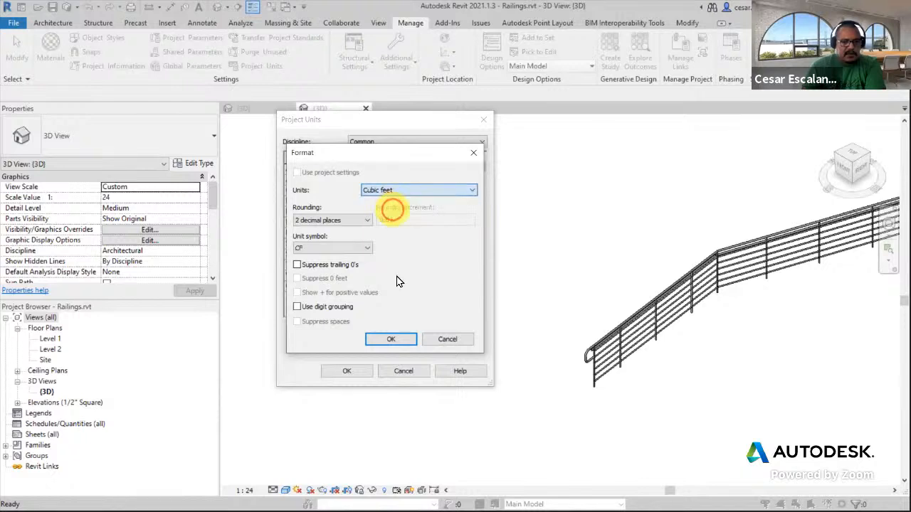
{"action": "left_click", "coordinate": [391, 339]}
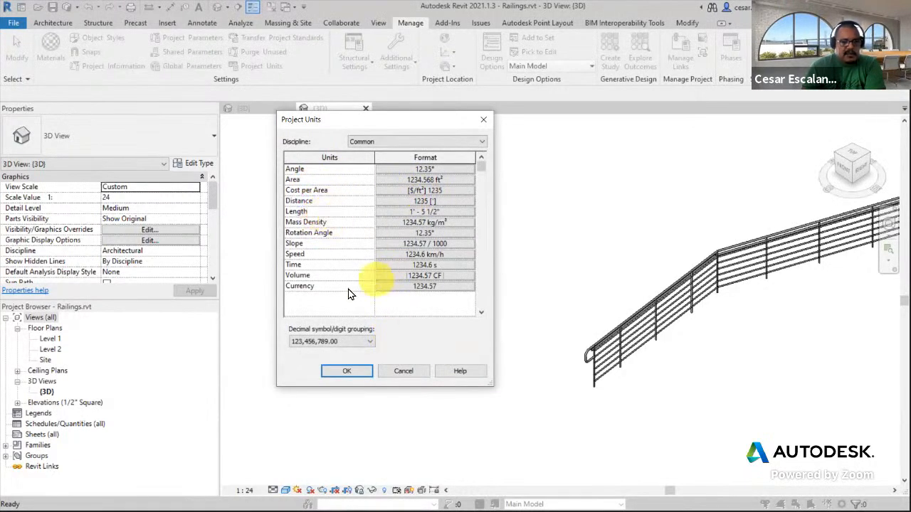
{"action": "left_click", "coordinate": [346, 370]}
Select the guardrail and open its type properties to review the Guardrail - Pipe w Extensions parameters
{"action": "middle_click_drag", "start_coordinate": [580, 368], "coordinate": [391, 358]}
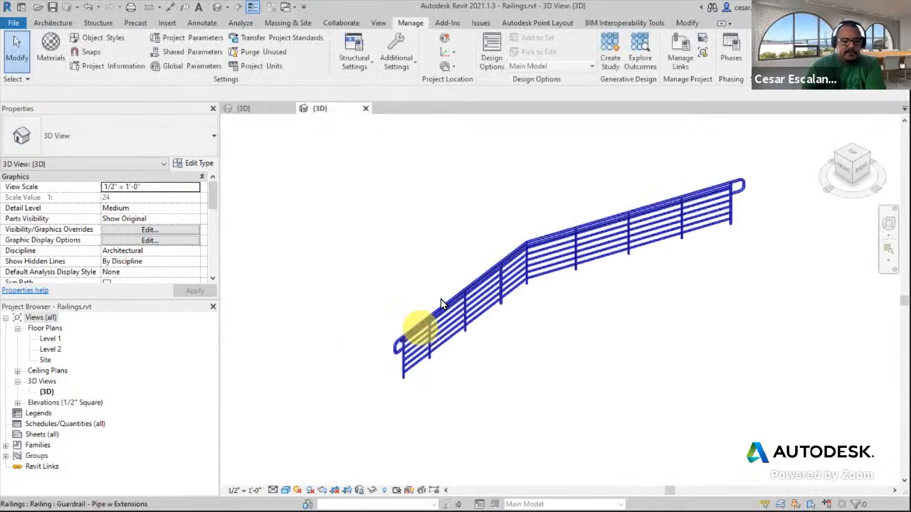
{"action": "left_click", "coordinate": [446, 304]}
{"action": "middle_click_drag", "start_coordinate": [446, 303], "coordinate": [661, 306]}
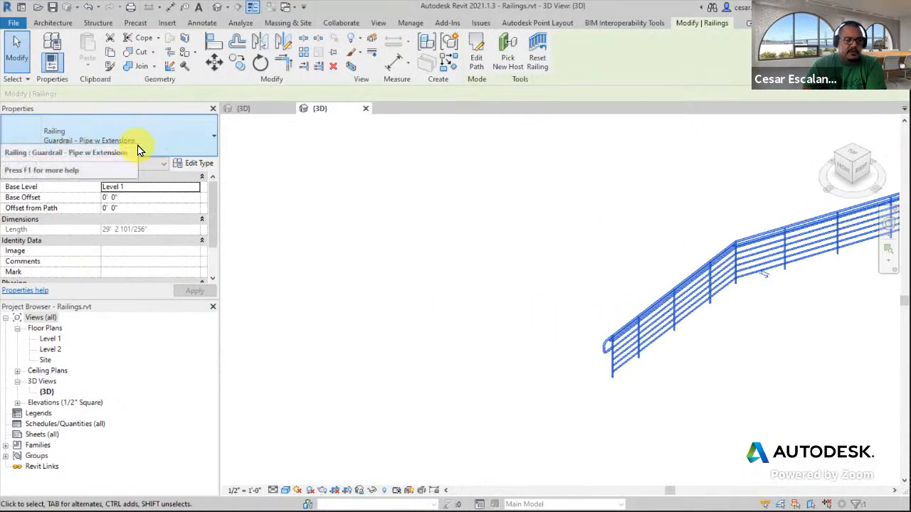
{"action": "left_click", "coordinate": [197, 166]}
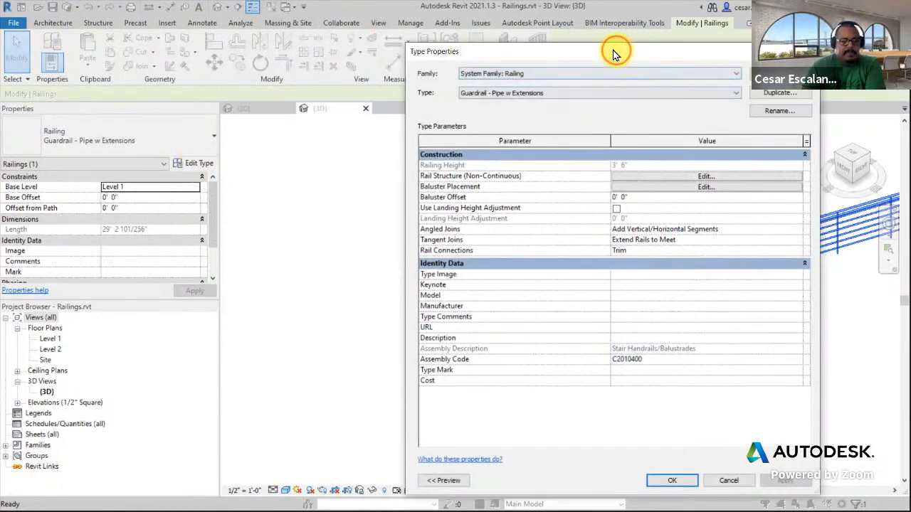
{"action": "left_click_drag", "start_coordinate": [615, 54], "coordinate": [269, 40]}
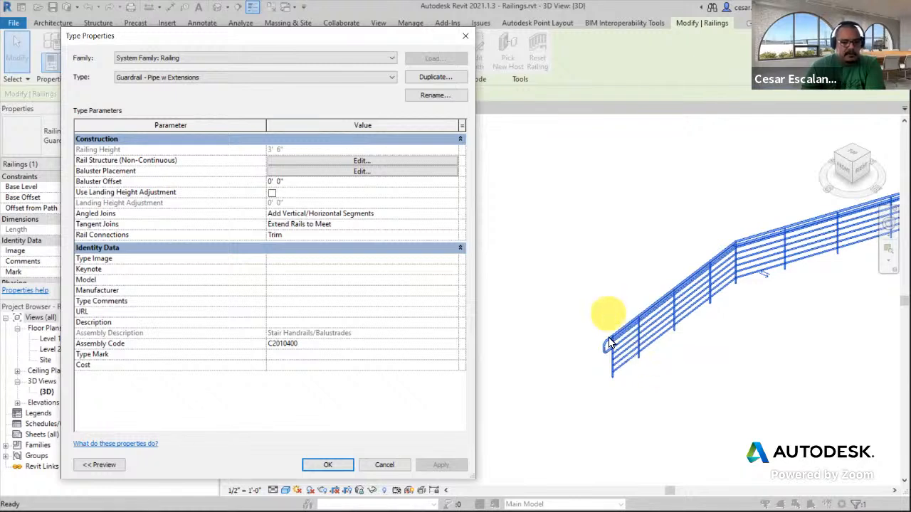
{"action": "left_click", "coordinate": [587, 391]}
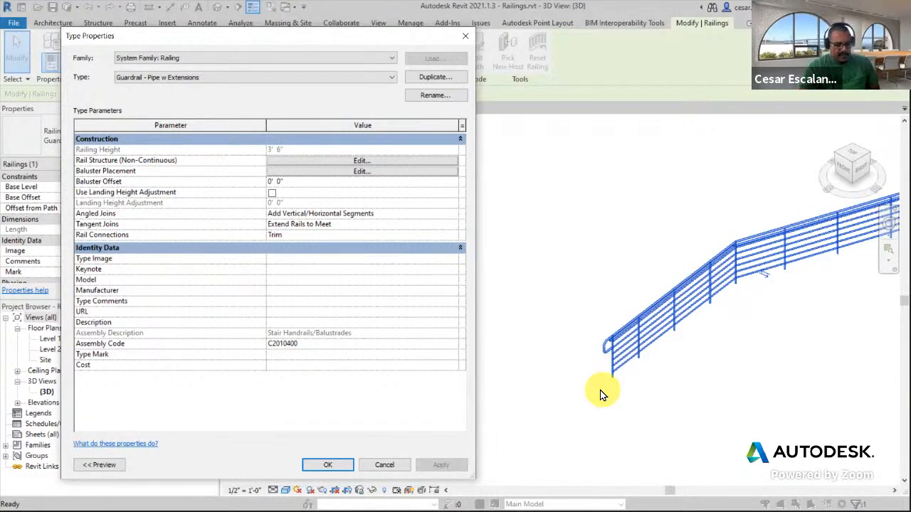
{"action": "key", "text": "ctrl+2"}
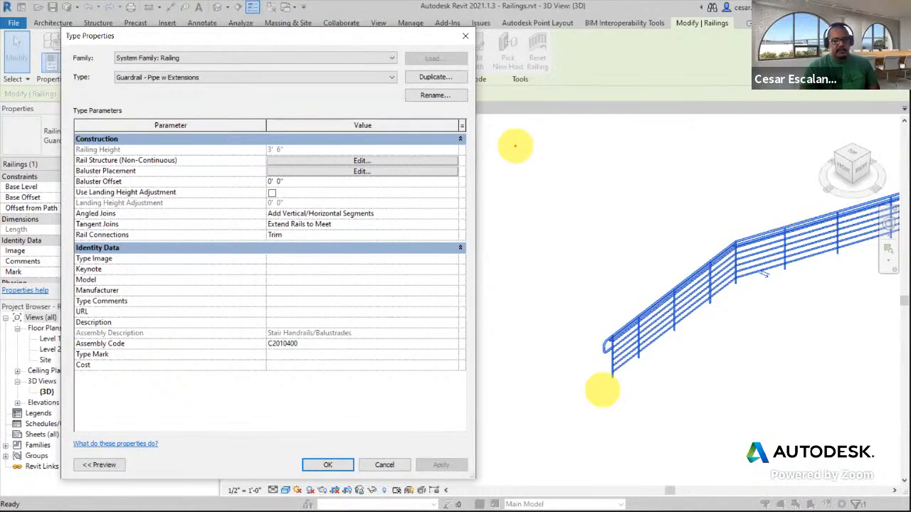
{"action": "left_click", "coordinate": [515, 146]}
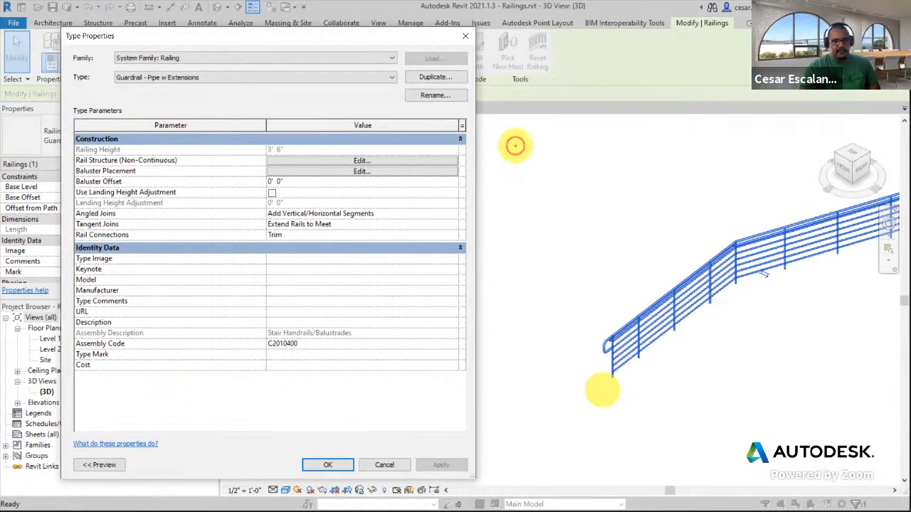
{"action": "left_click_drag", "start_coordinate": [521, 156], "coordinate": [521, 196]}
{"action": "type", "text": "1. Railing Profiles"}
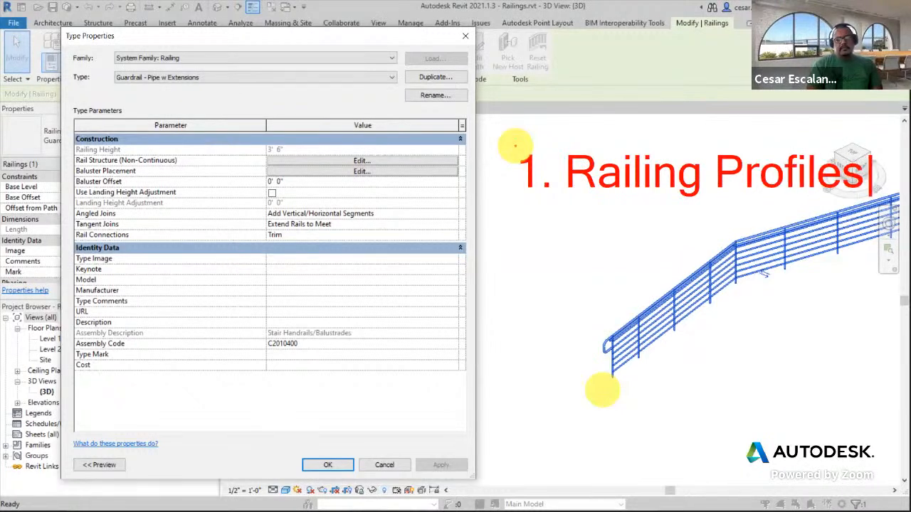
{"action": "key", "text": "Return"}
{"action": "type", "text": "2. "}
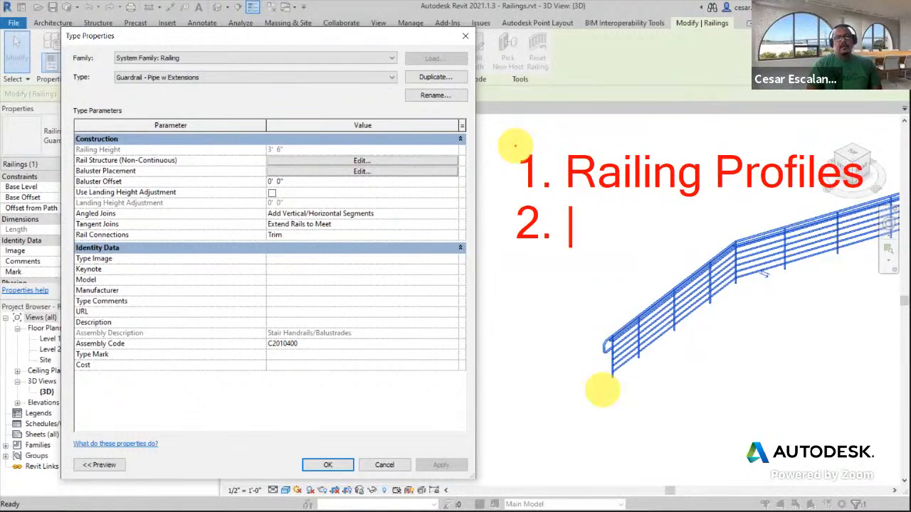
{"action": "type", "text": "Post"}
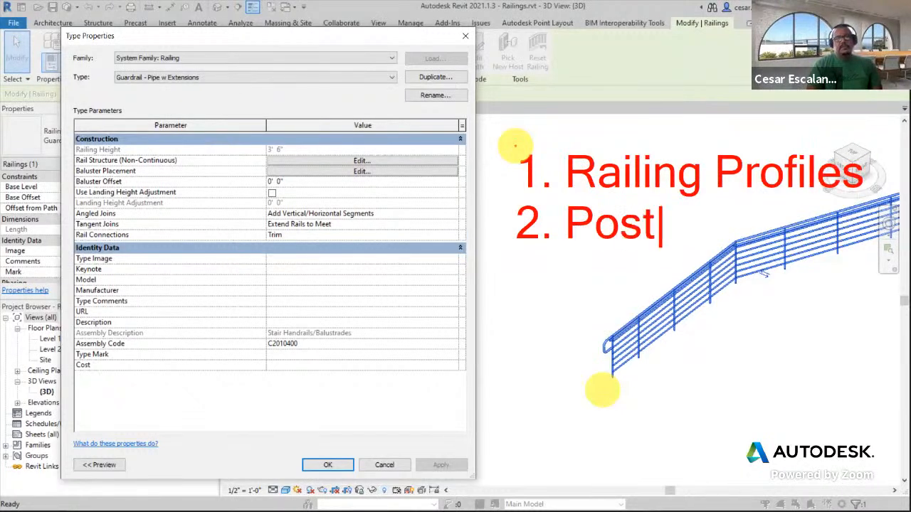
{"action": "type", "text": " (S"}
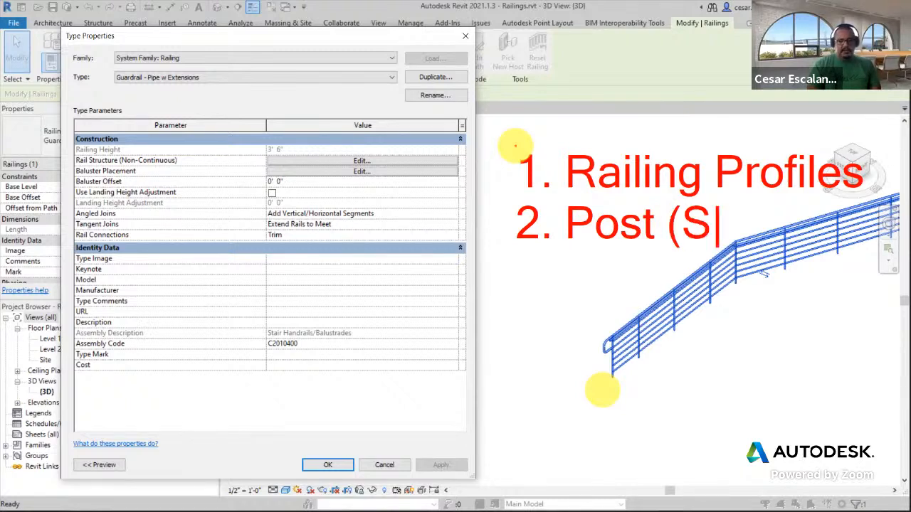
{"action": "type", "text": "tart"}
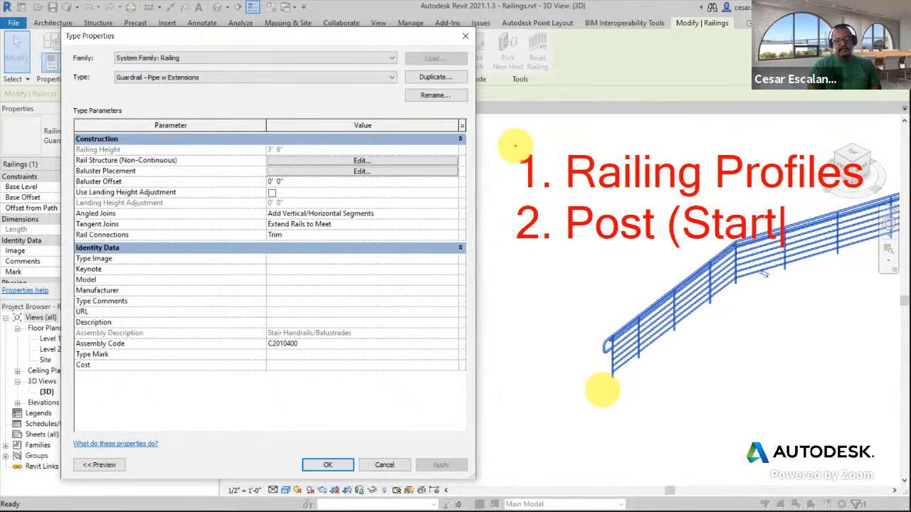
{"action": "type", "text": "/E"}
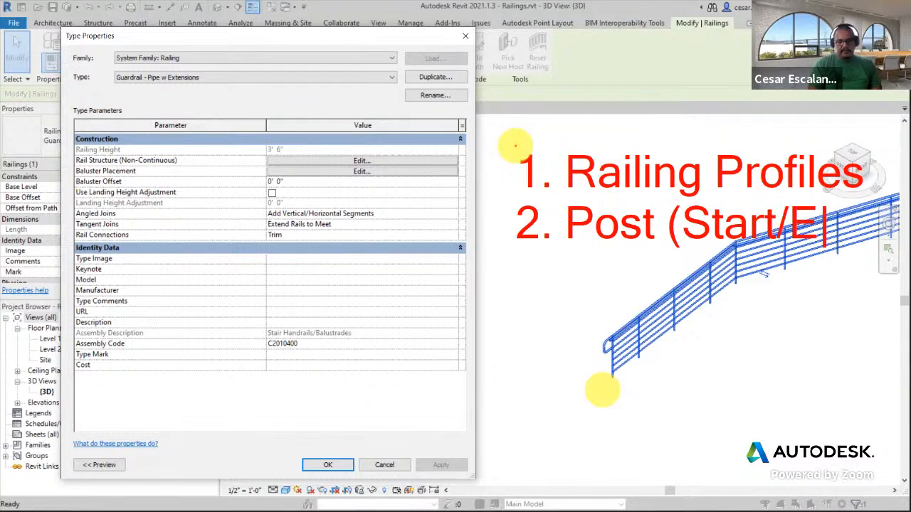
{"action": "type", "text": "nd)"}
{"action": "key", "text": "Return"}
{"action": "type", "text": "3/"}
{"action": "key", "text": "BackSpace"}
{"action": "key", "text": "BackSpace"}
{"action": "type", "text": ". B"}
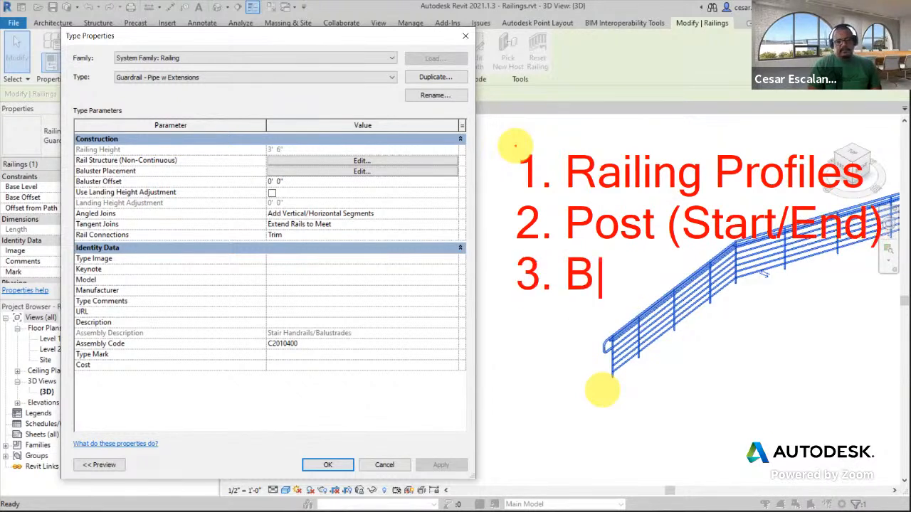
{"action": "type", "text": "aluster"}
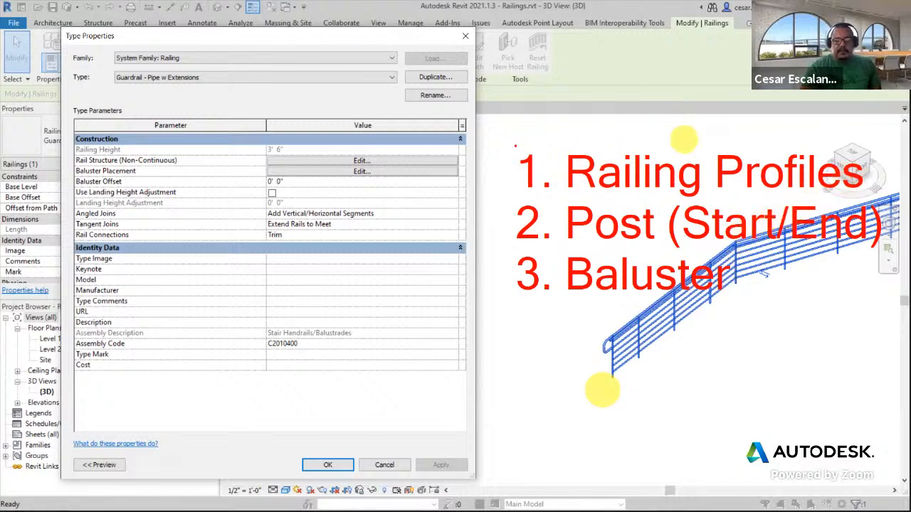
{"action": "mouse_move", "coordinate": [862, 175]}
{"action": "left_mouse_down"}
{"action": "mouse_move", "coordinate": [890, 298]}
{"action": "mouse_move", "coordinate": [818, 281]}
{"action": "mouse_move", "coordinate": [817, 257]}
{"action": "mouse_move", "coordinate": [813, 264]}
{"action": "mouse_move", "coordinate": [822, 263]}
{"action": "left_mouse_up"}
{"action": "mouse_move", "coordinate": [564, 228]}
{"action": "left_mouse_down"}
{"action": "mouse_move", "coordinate": [498, 383]}
{"action": "mouse_move", "coordinate": [604, 366]}
{"action": "left_mouse_up"}
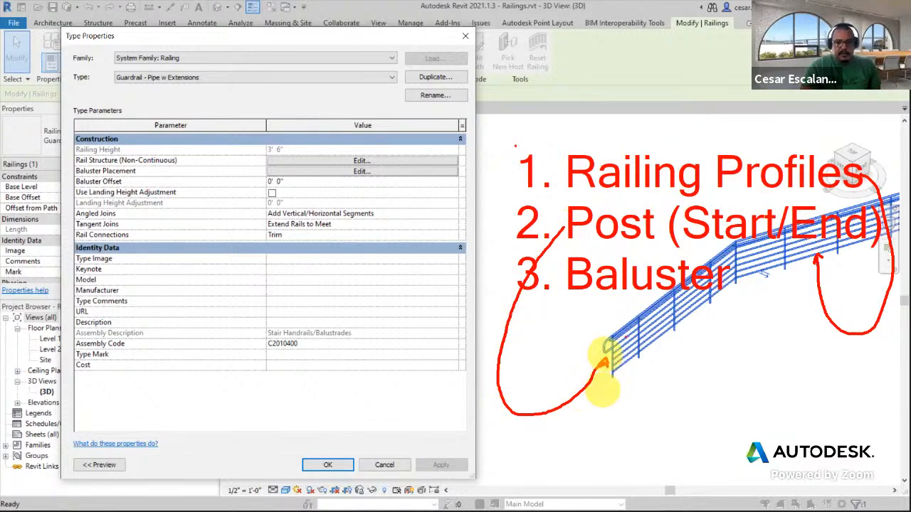
{"action": "mouse_move", "coordinate": [634, 311]}
{"action": "left_mouse_down"}
{"action": "mouse_move", "coordinate": [632, 353]}
{"action": "mouse_move", "coordinate": [644, 314]}
{"action": "mouse_move", "coordinate": [671, 307]}
{"action": "mouse_move", "coordinate": [666, 329]}
{"action": "mouse_move", "coordinate": [684, 305]}
{"action": "mouse_move", "coordinate": [671, 286]}
{"action": "left_mouse_up"}
{"action": "mouse_move", "coordinate": [706, 253]}
{"action": "left_mouse_down"}
{"action": "mouse_move", "coordinate": [714, 305]}
{"action": "mouse_move", "coordinate": [708, 253]}
{"action": "left_mouse_up"}
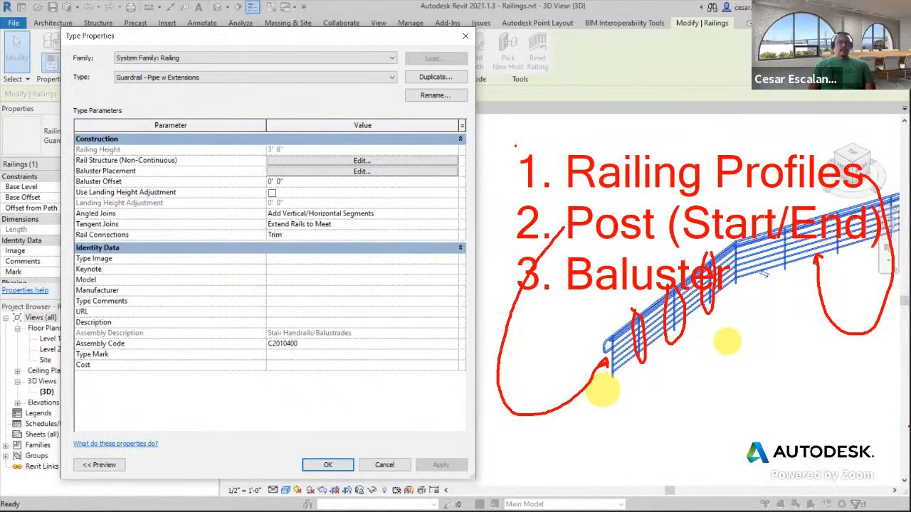
{"action": "key", "text": "XF86AudioRaiseVolume"}
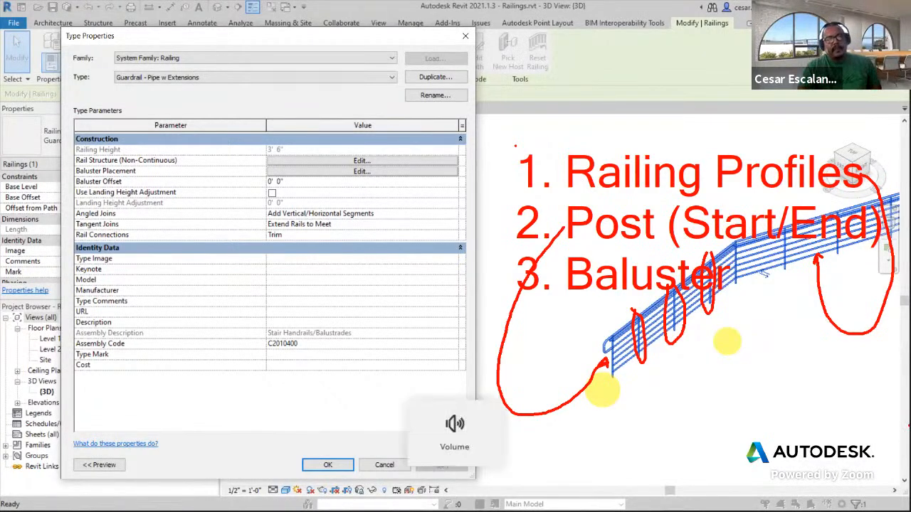
Reselect the guardrail, reopen its type properties, and open the Rail Structure (Non-Continuous) editor
{"action": "key", "text": "Escape"}
{"action": "key", "text": "Escape"}
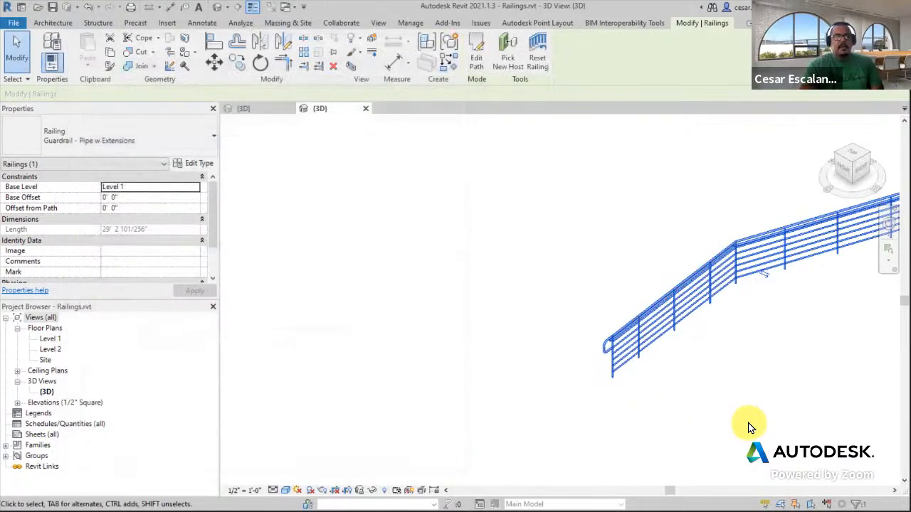
{"action": "scroll", "coordinate": [659, 345], "scroll_direction": "up", "scroll_amount": 5}
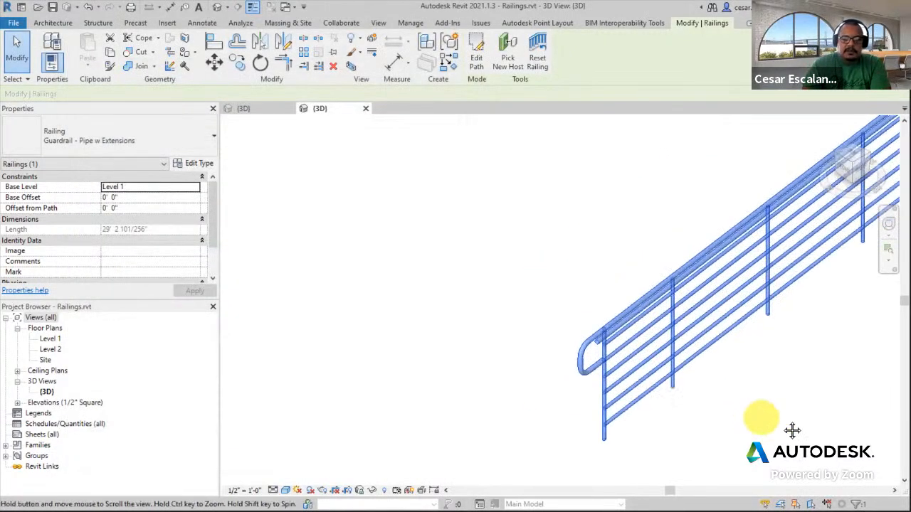
{"action": "left_click", "coordinate": [764, 390]}
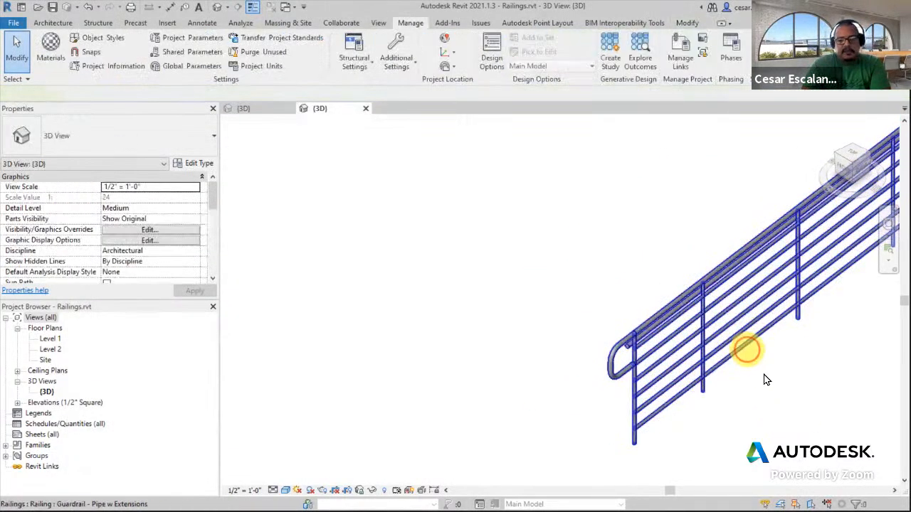
{"action": "left_click", "coordinate": [748, 350]}
{"action": "left_click", "coordinate": [194, 163]}
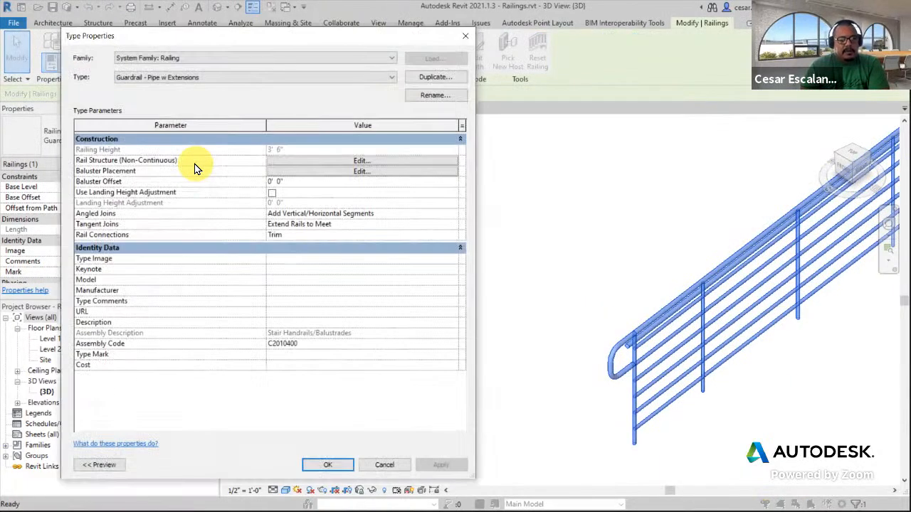
{"action": "left_click", "coordinate": [328, 161]}
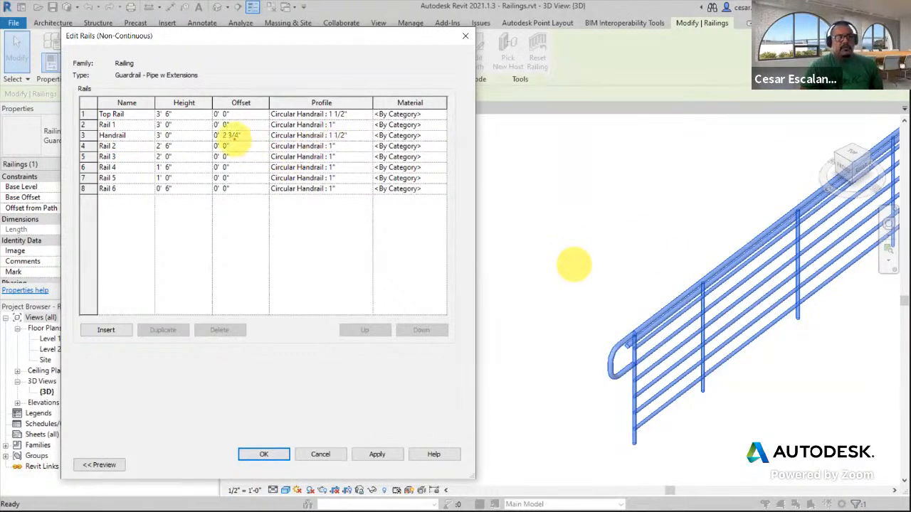
Review the rail heights, offsets and profiles with the preview shown in the Elevation: Front view, then cancel the editor
{"action": "mouse_move", "coordinate": [442, 137]}
{"action": "left_mouse_down"}
{"action": "mouse_move", "coordinate": [474, 159]}
{"action": "mouse_move", "coordinate": [602, 305]}
{"action": "mouse_move", "coordinate": [625, 345]}
{"action": "left_mouse_up"}
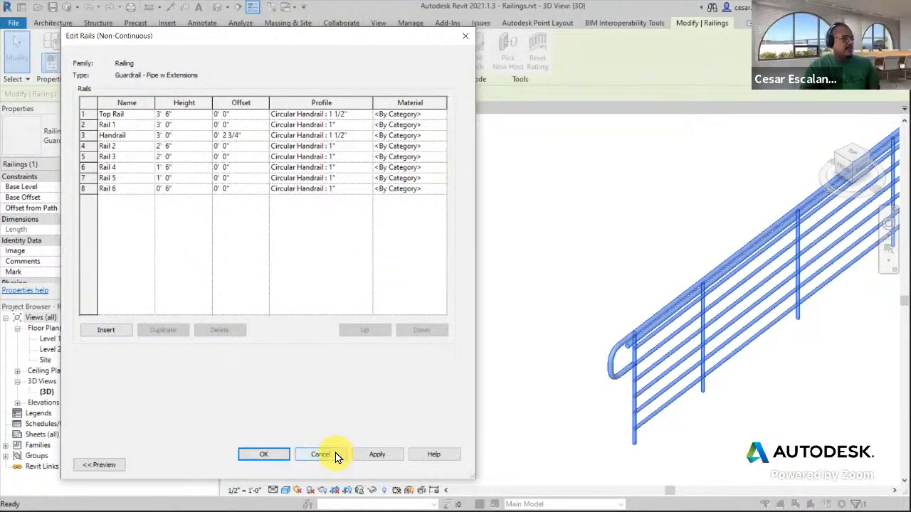
{"action": "left_click", "coordinate": [103, 466]}
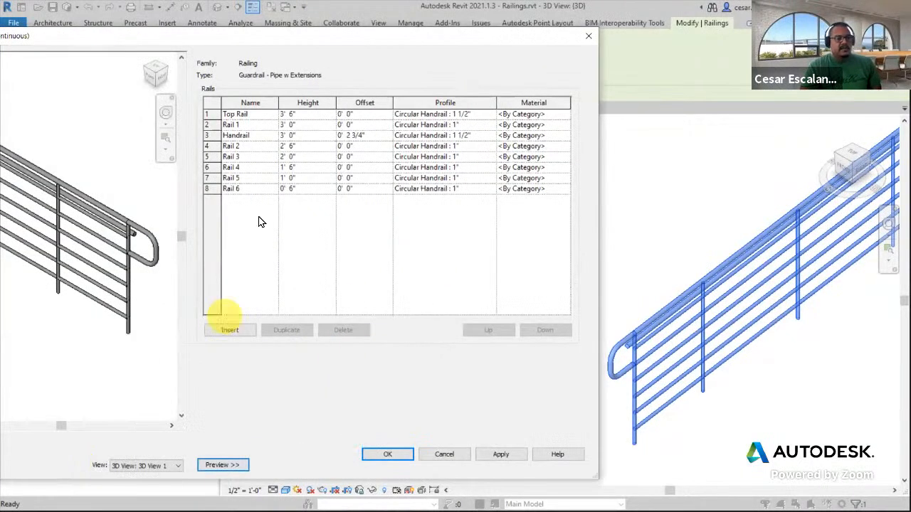
{"action": "left_click_drag", "start_coordinate": [300, 37], "coordinate": [488, 44]}
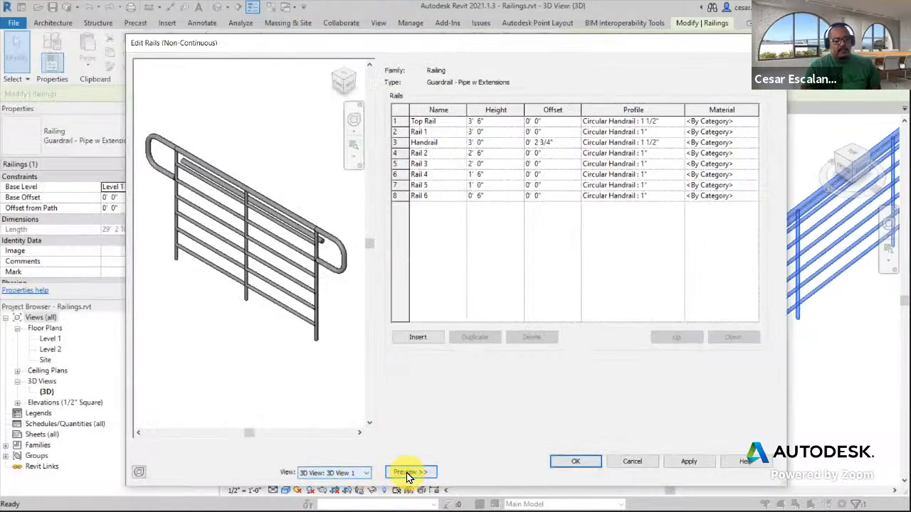
{"action": "left_click", "coordinate": [366, 473]}
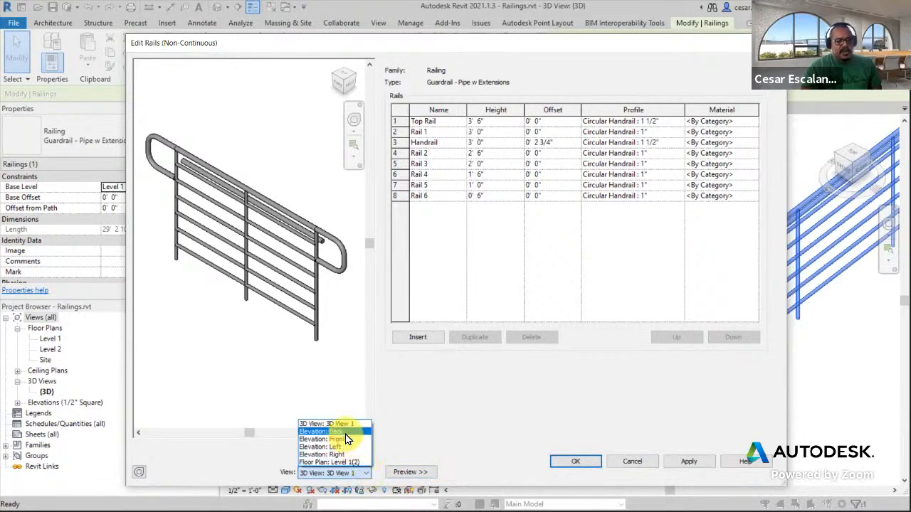
{"action": "left_click", "coordinate": [345, 439]}
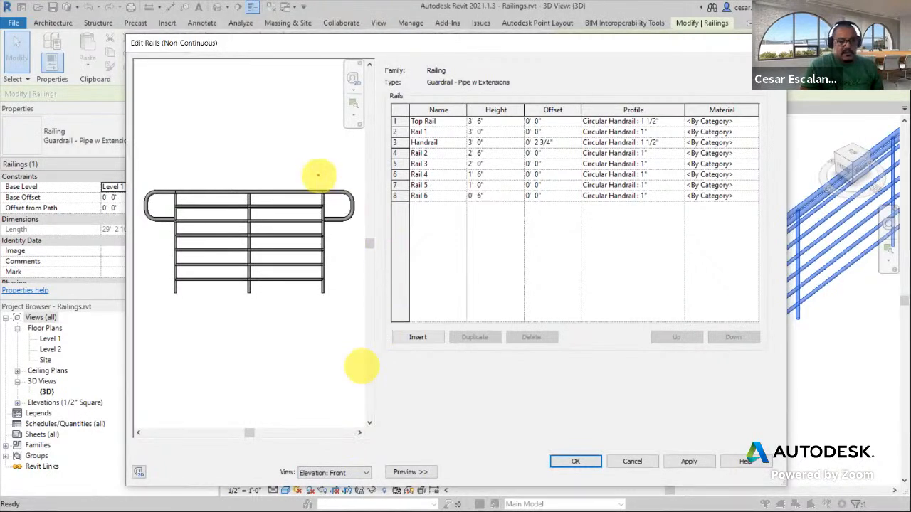
{"action": "left_click_drag", "start_coordinate": [298, 192], "coordinate": [388, 120]}
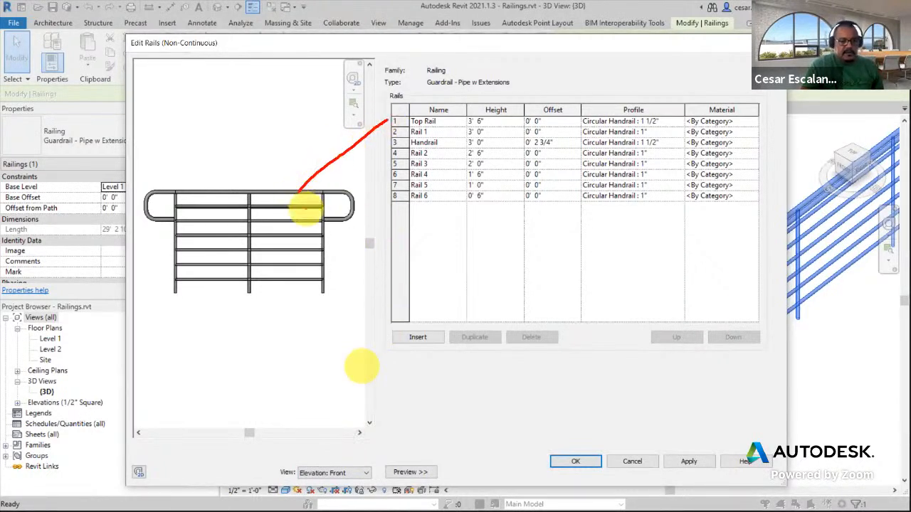
{"action": "left_click_drag", "start_coordinate": [306, 208], "coordinate": [394, 137]}
{"action": "left_click_drag", "start_coordinate": [313, 221], "coordinate": [393, 153]}
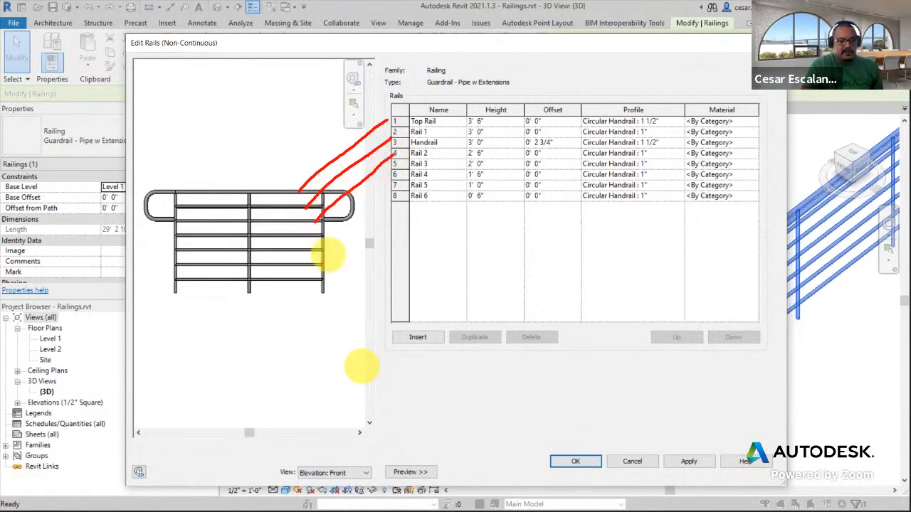
{"action": "left_click_drag", "start_coordinate": [310, 280], "coordinate": [389, 202]}
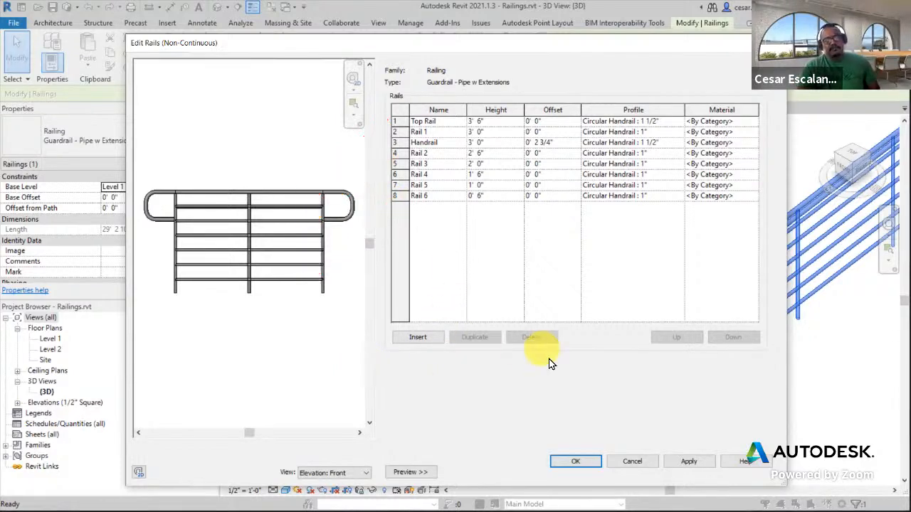
{"action": "left_click", "coordinate": [641, 464]}
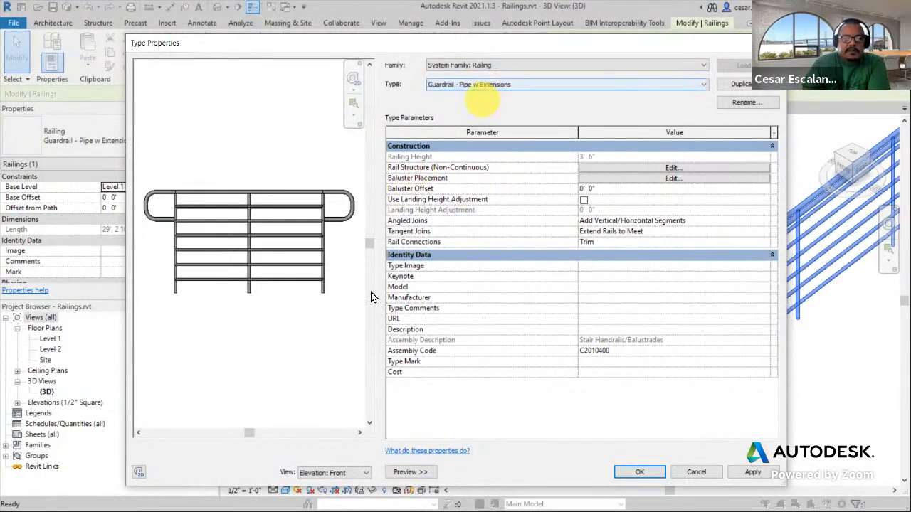
Open Baluster Placement and inspect the start, corner and end post settings, then cancel the editor
{"action": "left_click", "coordinate": [640, 179]}
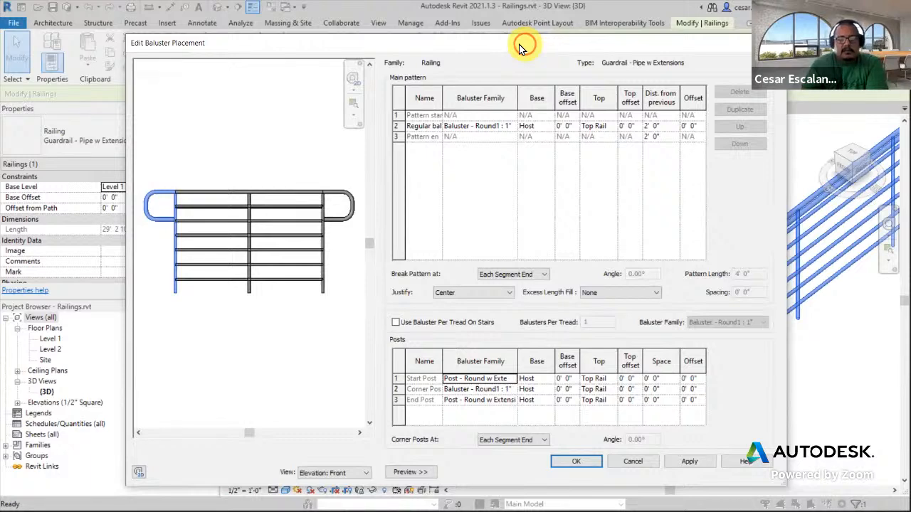
{"action": "left_click_drag", "start_coordinate": [519, 48], "coordinate": [322, 56]}
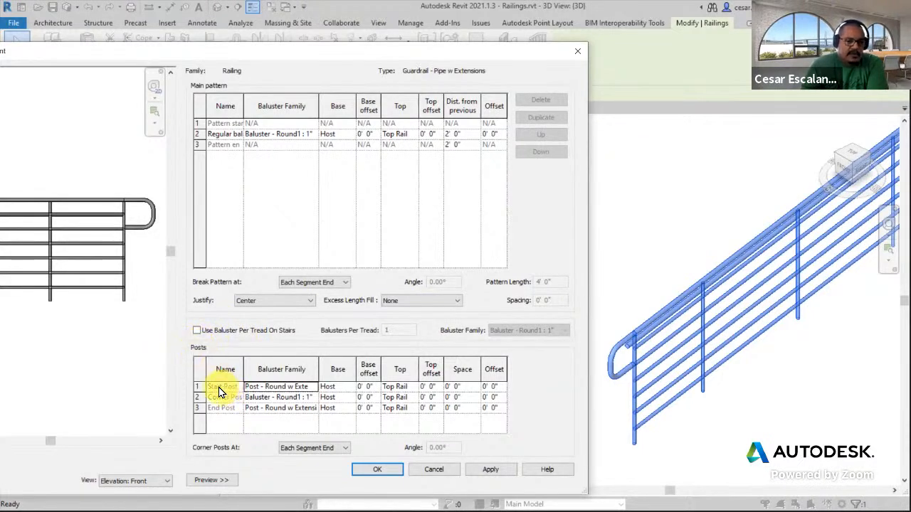
{"action": "left_click", "coordinate": [304, 387]}
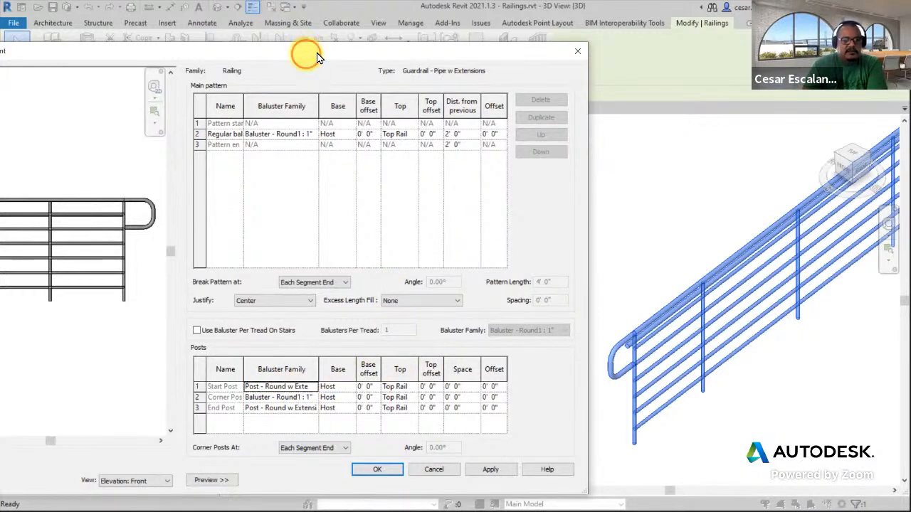
{"action": "left_click_drag", "start_coordinate": [306, 52], "coordinate": [424, 36]}
{"action": "left_click", "coordinate": [392, 371]}
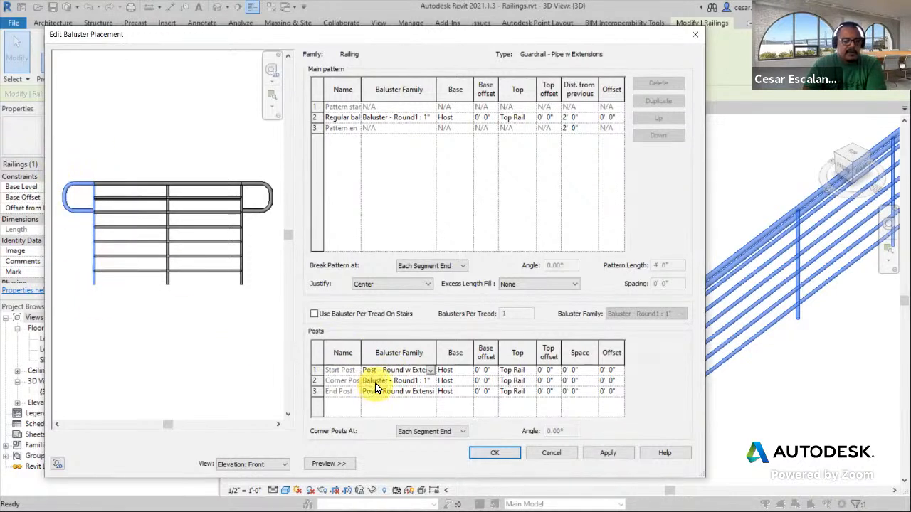
{"action": "left_click", "coordinate": [375, 383]}
{"action": "left_click", "coordinate": [405, 393]}
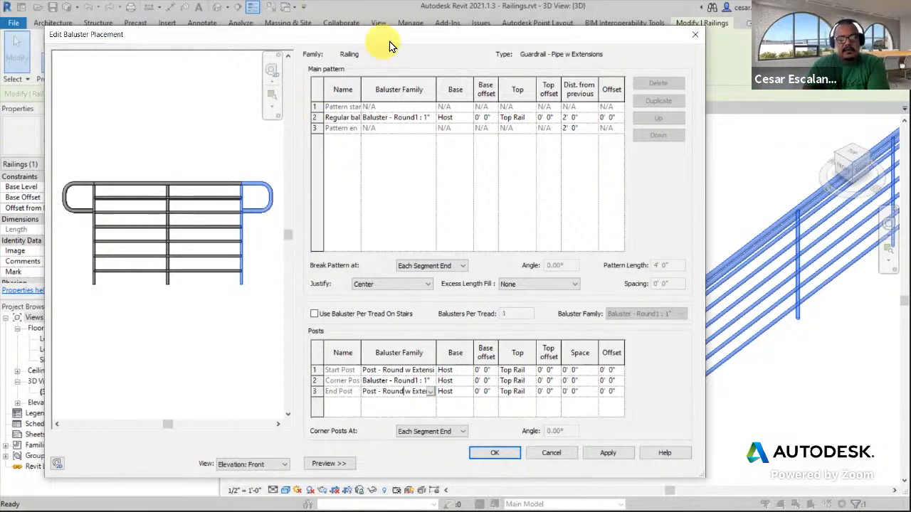
{"action": "left_click_drag", "start_coordinate": [422, 35], "coordinate": [264, 38]}
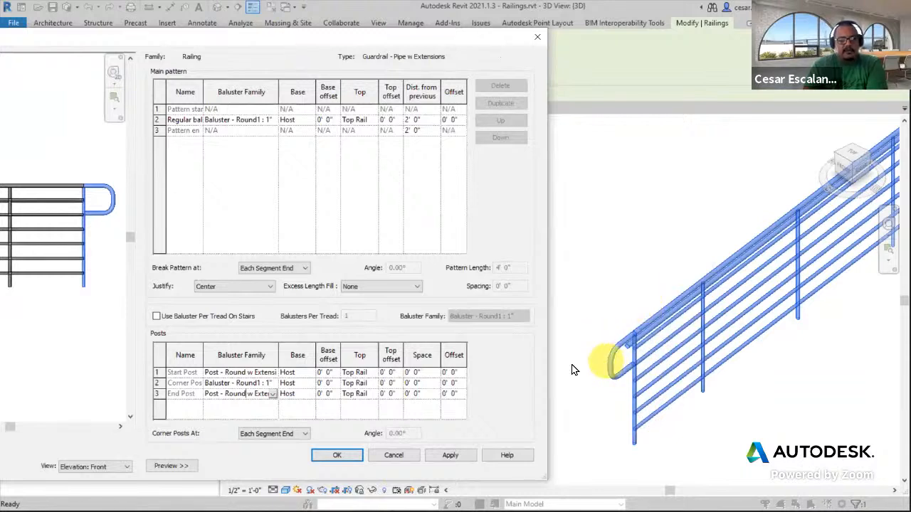
{"action": "left_click", "coordinate": [270, 396]}
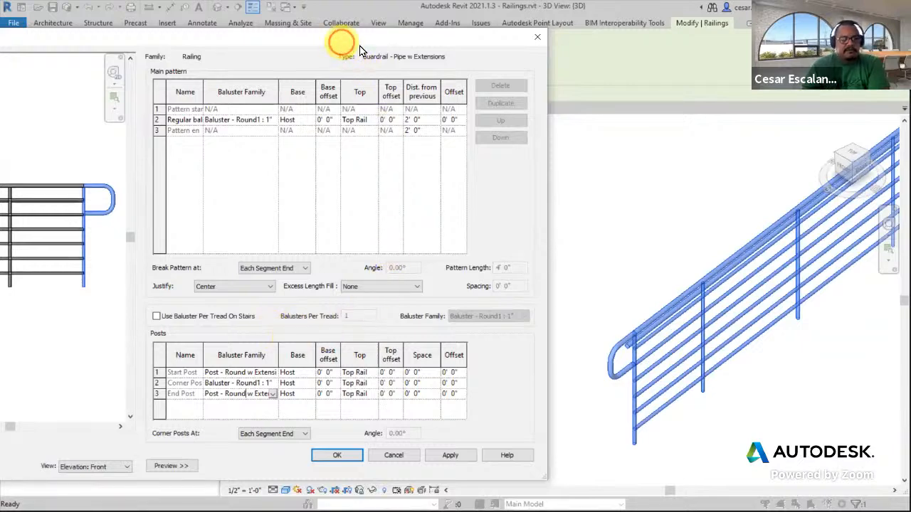
{"action": "left_click_drag", "start_coordinate": [360, 42], "coordinate": [451, 42]}
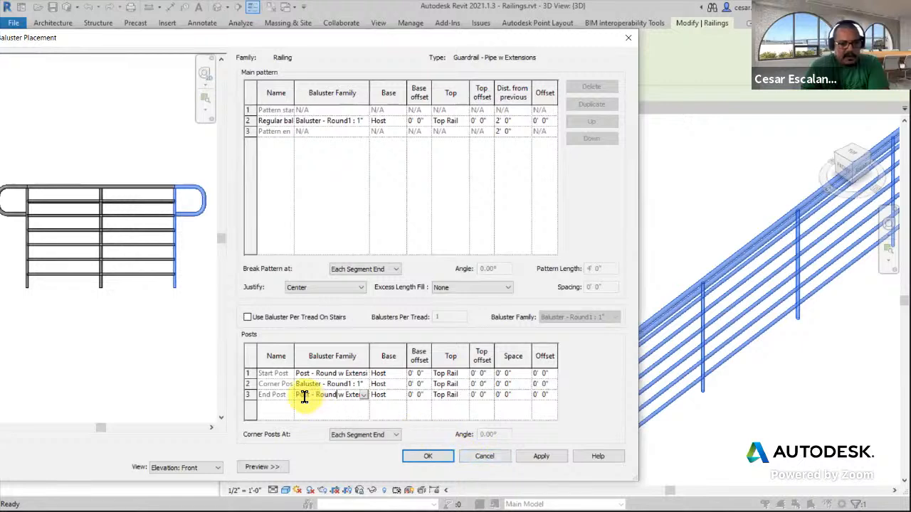
{"action": "left_click", "coordinate": [250, 384]}
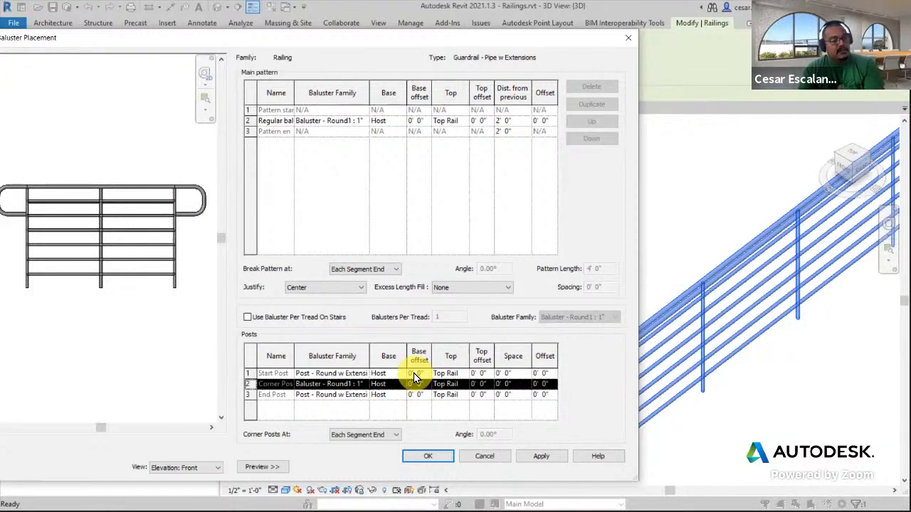
{"action": "left_click", "coordinate": [487, 456]}
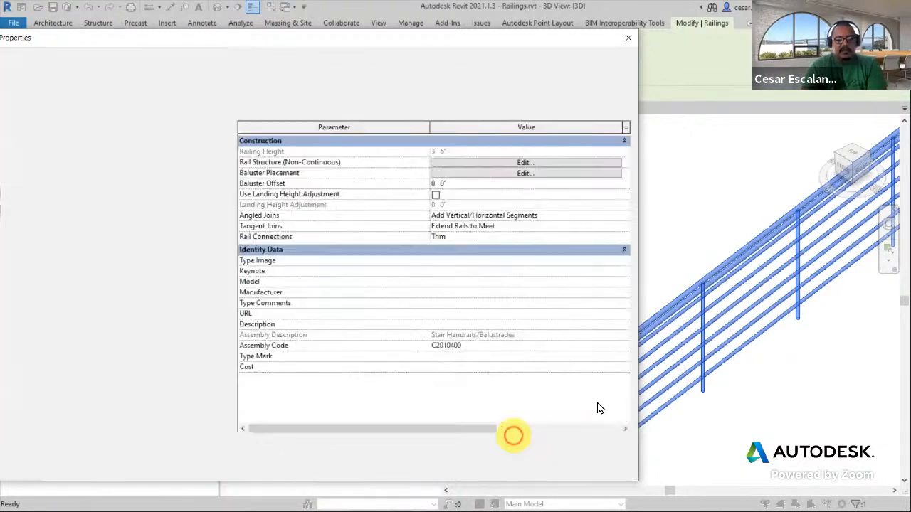
Close the type properties and reopen them for the selected guardrail
{"action": "left_click", "coordinate": [559, 469]}
{"action": "middle_click_drag", "start_coordinate": [571, 446], "coordinate": [663, 349], "text": "shift"}
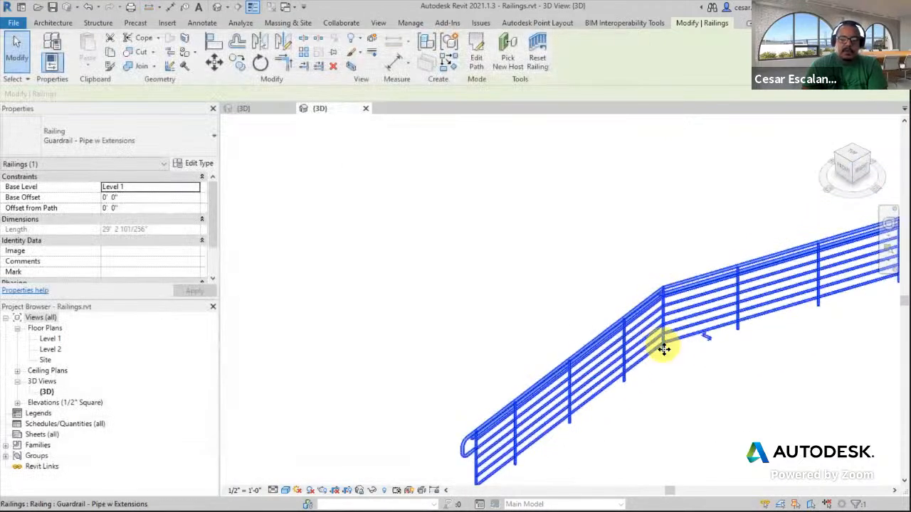
{"action": "left_click", "coordinate": [192, 163]}
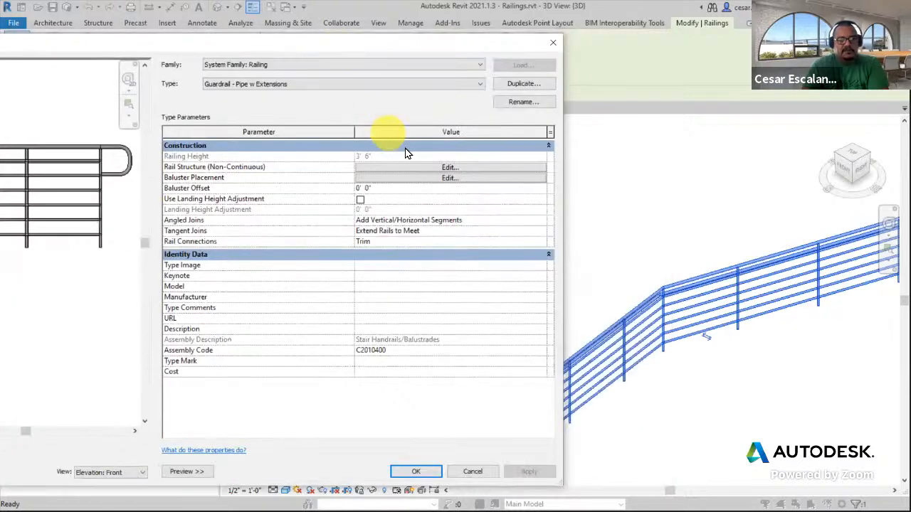
Open the Baluster Placement editor and examine the regular baluster's family, base and base offset settings
{"action": "left_click", "coordinate": [424, 180]}
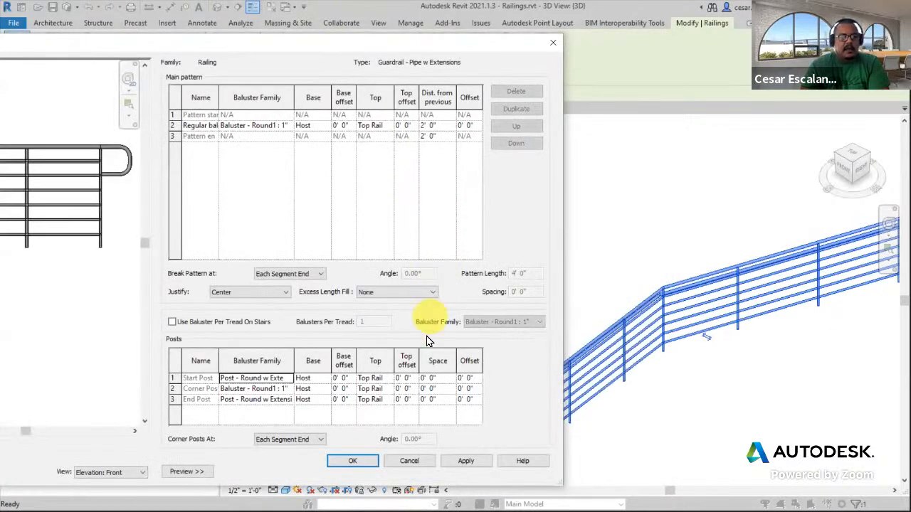
{"action": "left_click", "coordinate": [196, 127]}
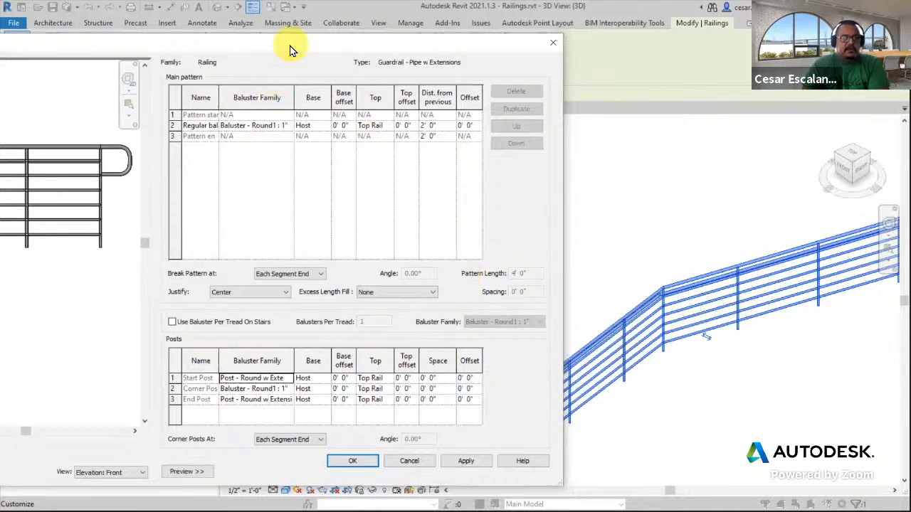
{"action": "left_click_drag", "start_coordinate": [291, 40], "coordinate": [223, 43]}
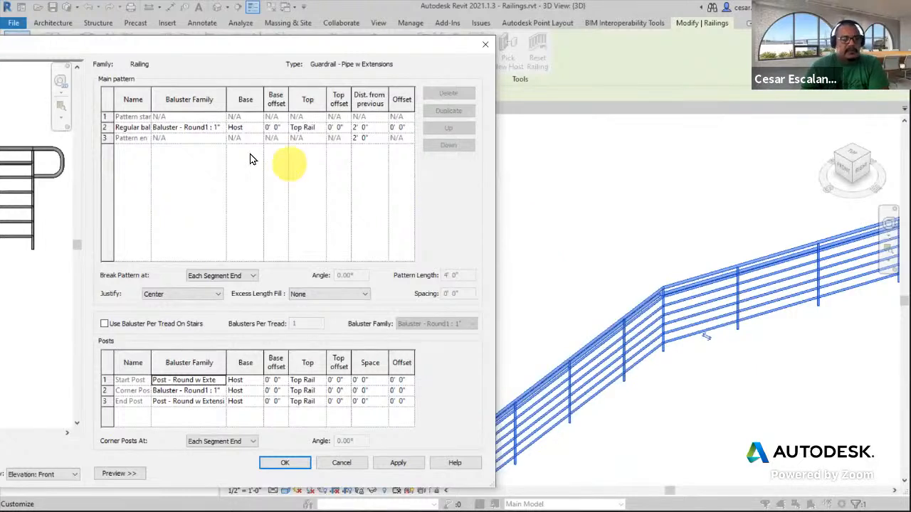
{"action": "left_click", "coordinate": [218, 129]}
{"action": "left_click", "coordinate": [218, 129]}
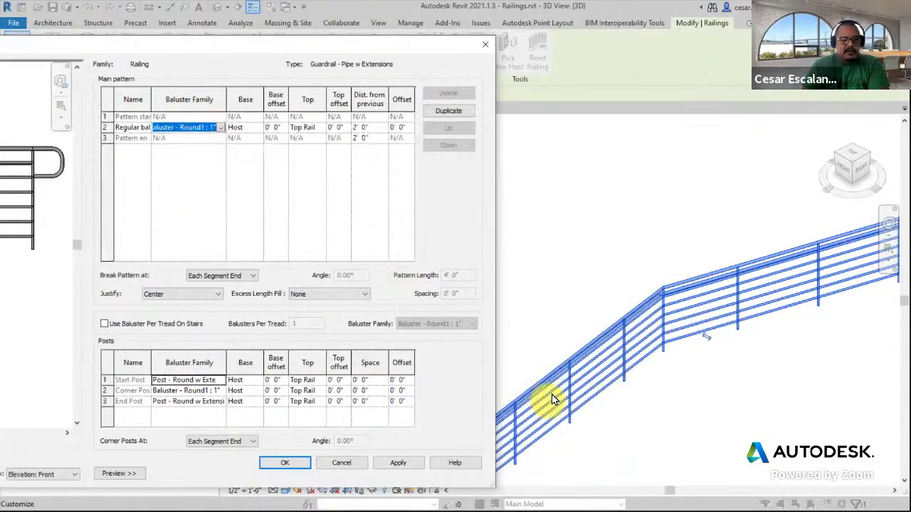
{"action": "left_click", "coordinate": [250, 131]}
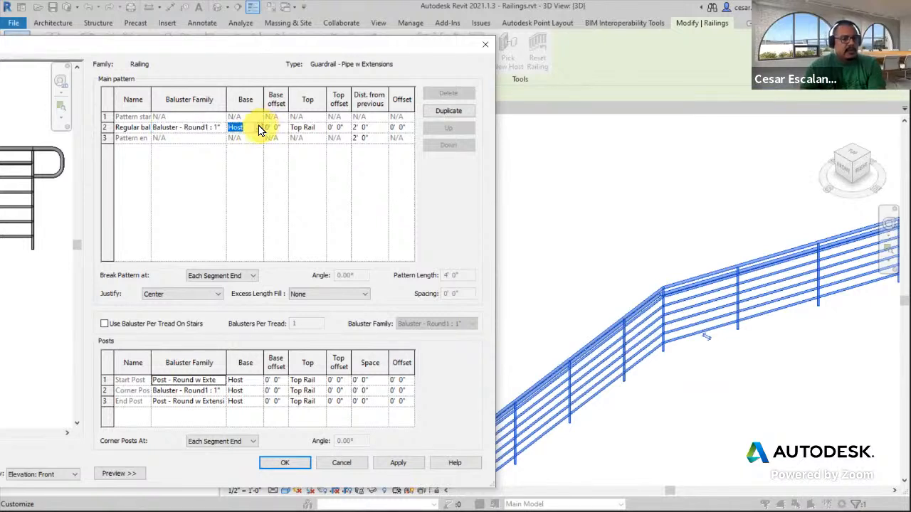
{"action": "left_click", "coordinate": [260, 127]}
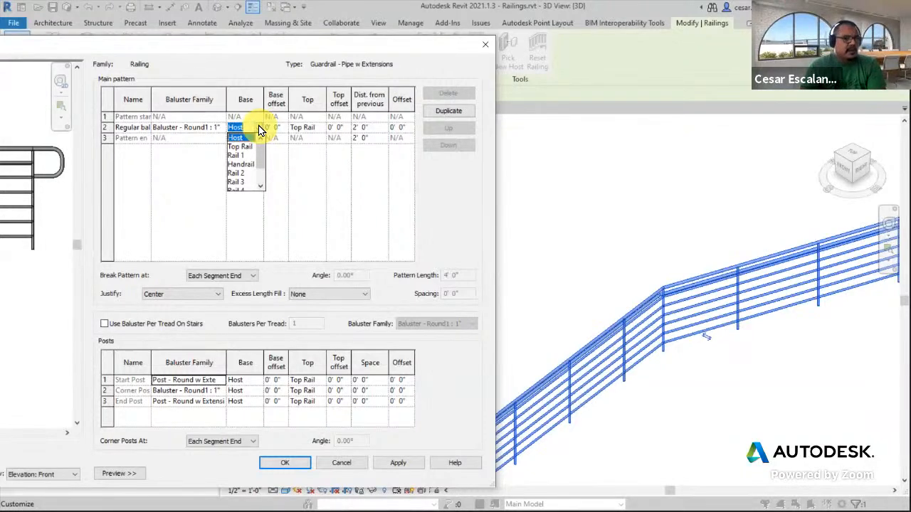
{"action": "left_click", "coordinate": [258, 126]}
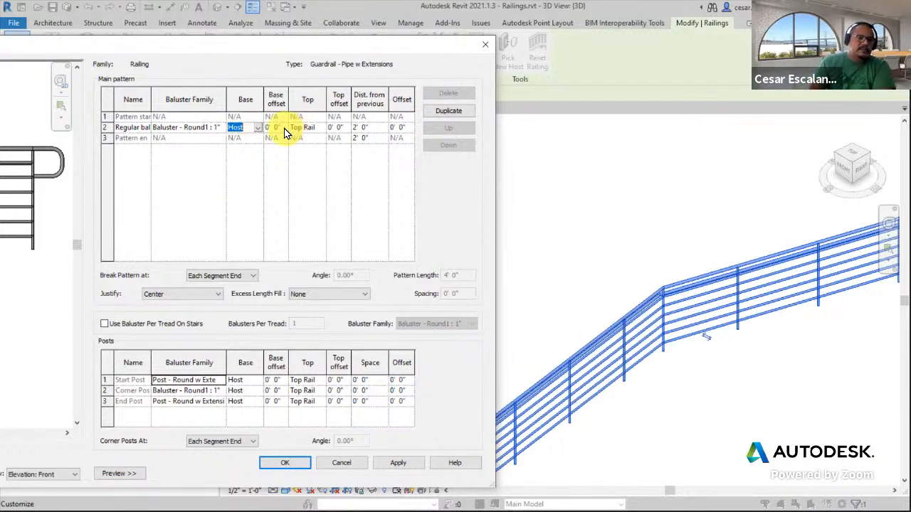
{"action": "left_click", "coordinate": [285, 128]}
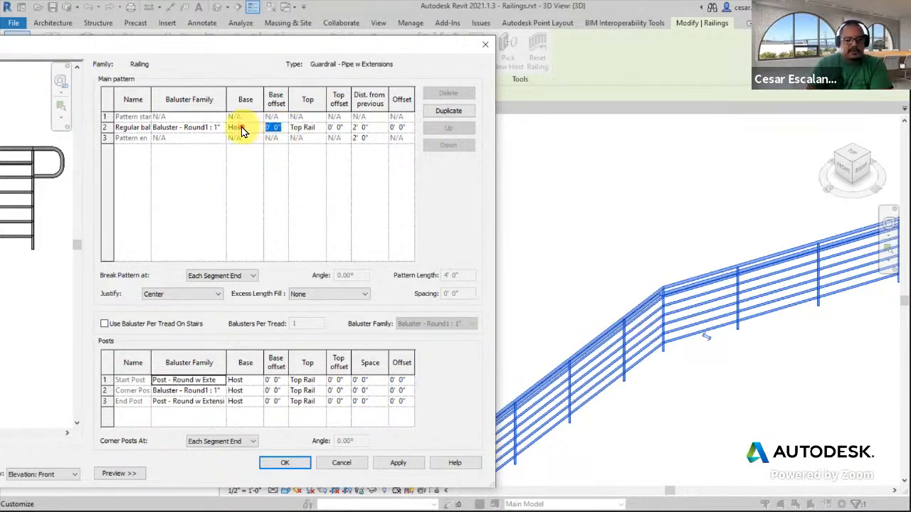
Set the regular baluster's base offset to -1' and apply, then restore it to 0' and apply
{"action": "type", "text": "-1"}
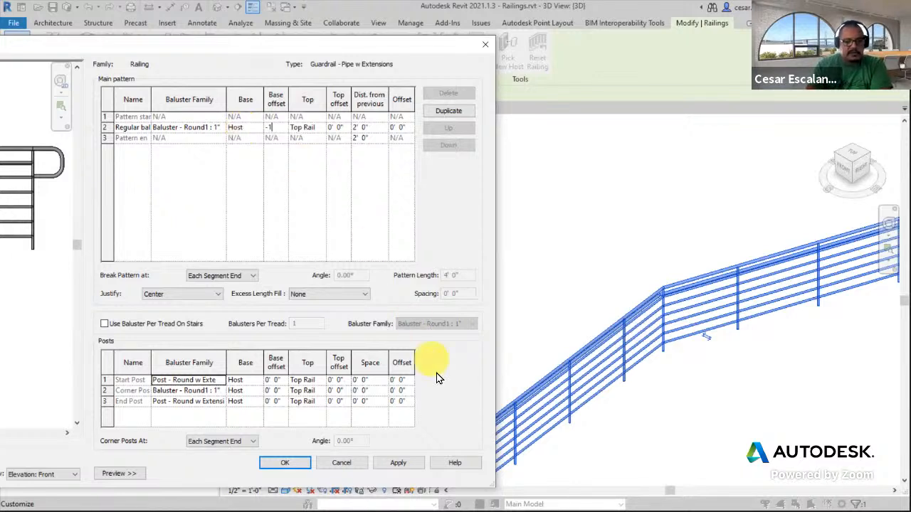
{"action": "left_click", "coordinate": [407, 461]}
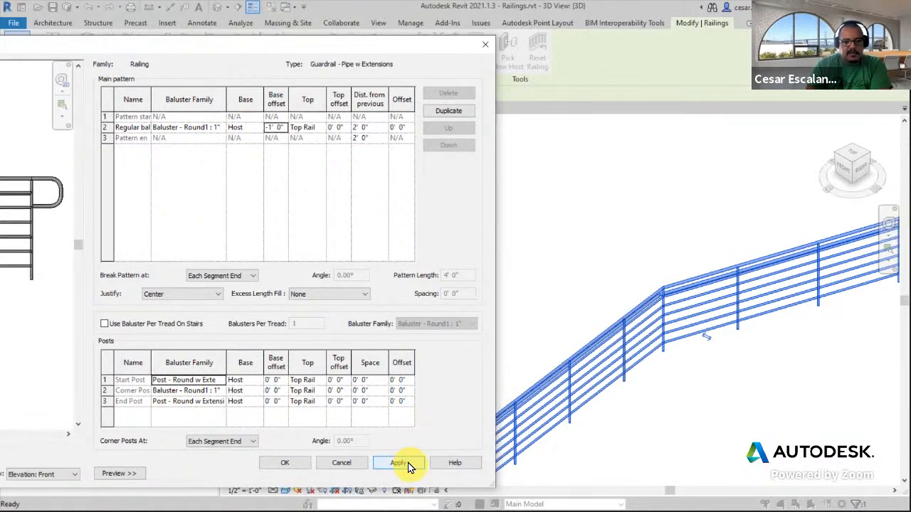
{"action": "left_click", "coordinate": [271, 128]}
{"action": "left_click_drag", "start_coordinate": [269, 129], "coordinate": [302, 129]}
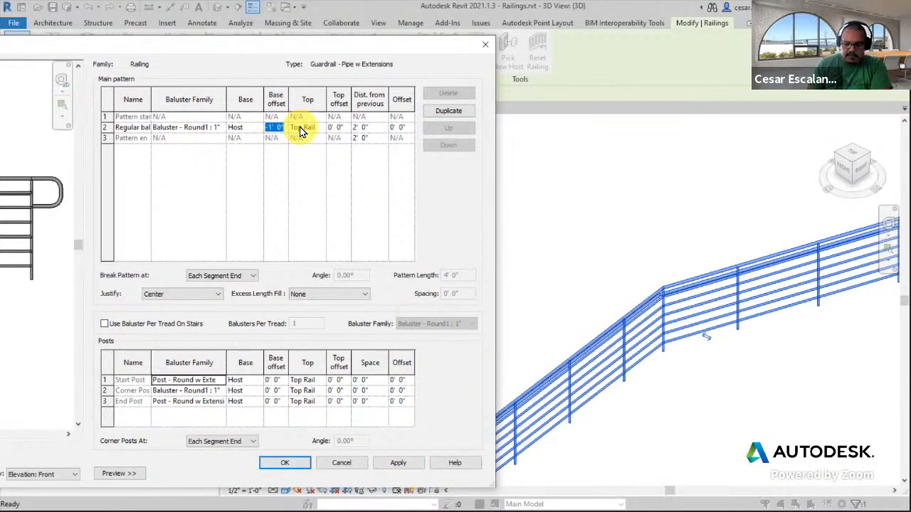
{"action": "left_click", "coordinate": [408, 463]}
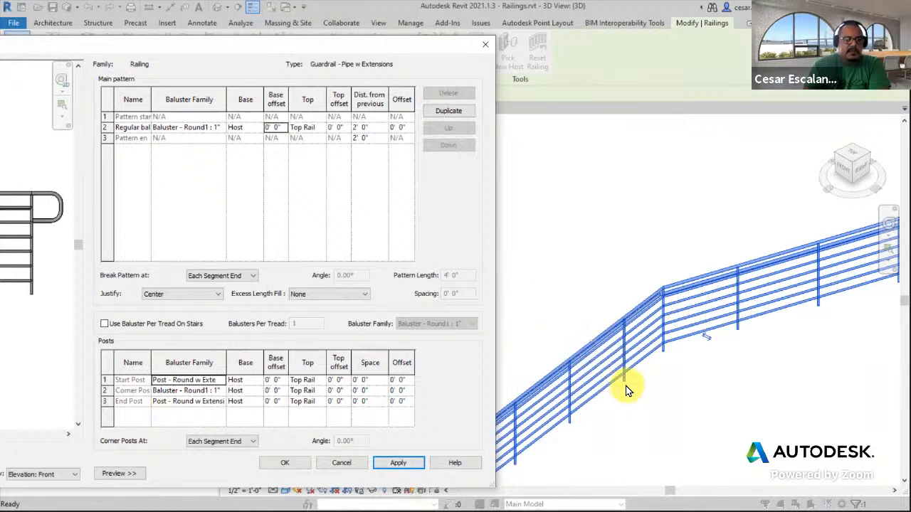
Examine the regular baluster's Top attachment options and its distance from the previous baluster
{"action": "left_click", "coordinate": [320, 129]}
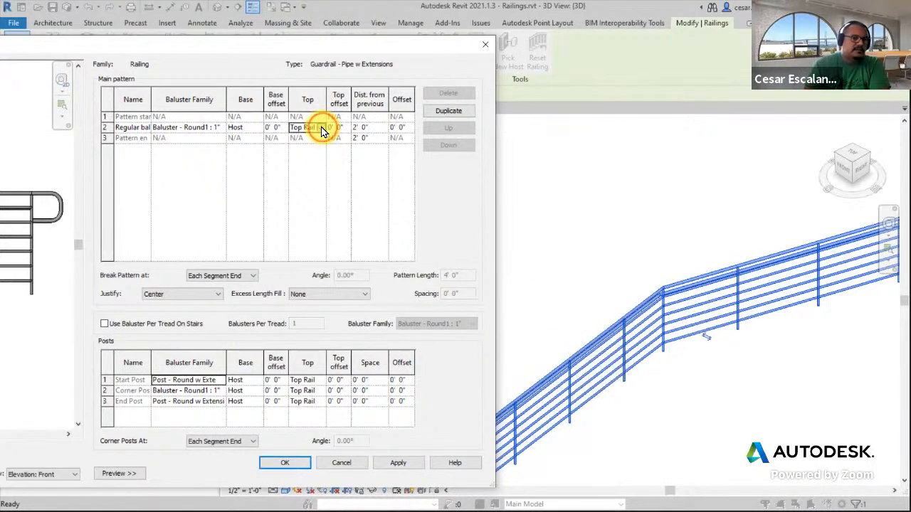
{"action": "left_click", "coordinate": [322, 129]}
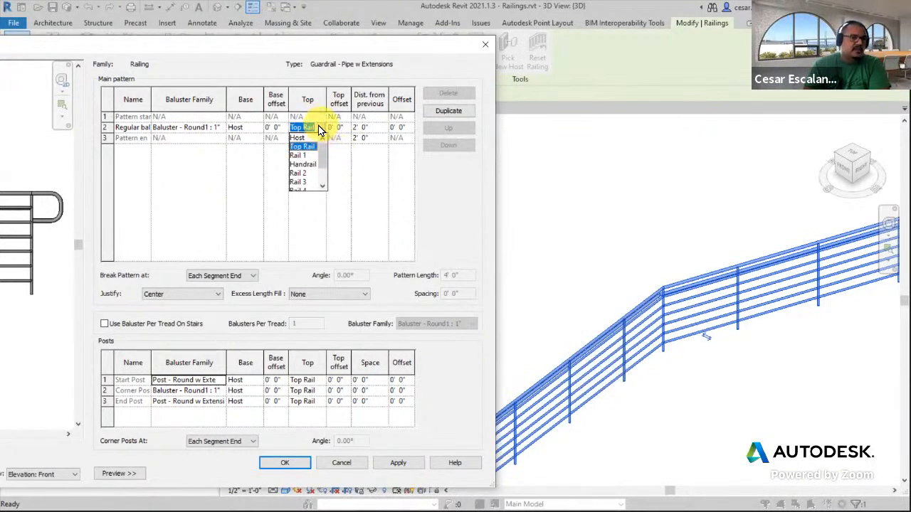
{"action": "left_click", "coordinate": [318, 129]}
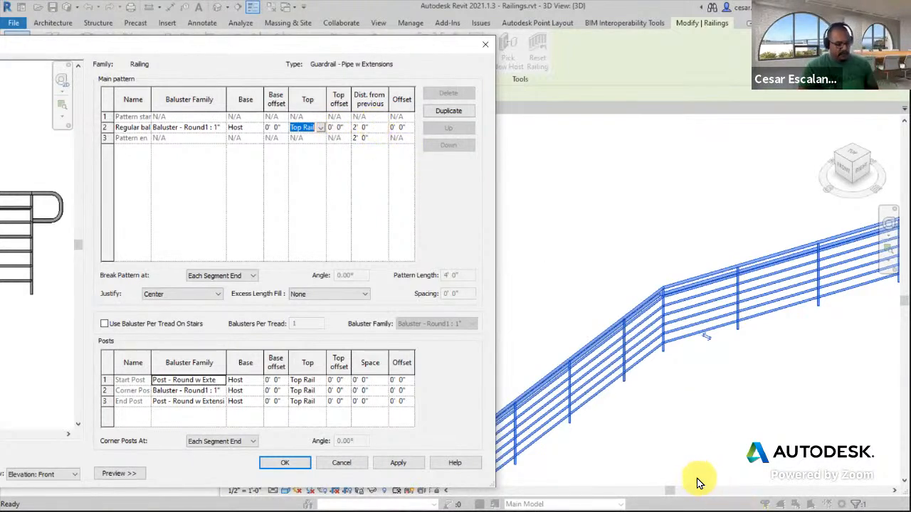
{"action": "mouse_move", "coordinate": [569, 423]}
{"action": "left_mouse_down"}
{"action": "mouse_move", "coordinate": [590, 427]}
{"action": "mouse_move", "coordinate": [610, 383]}
{"action": "mouse_move", "coordinate": [653, 384]}
{"action": "mouse_move", "coordinate": [662, 351]}
{"action": "left_mouse_up"}
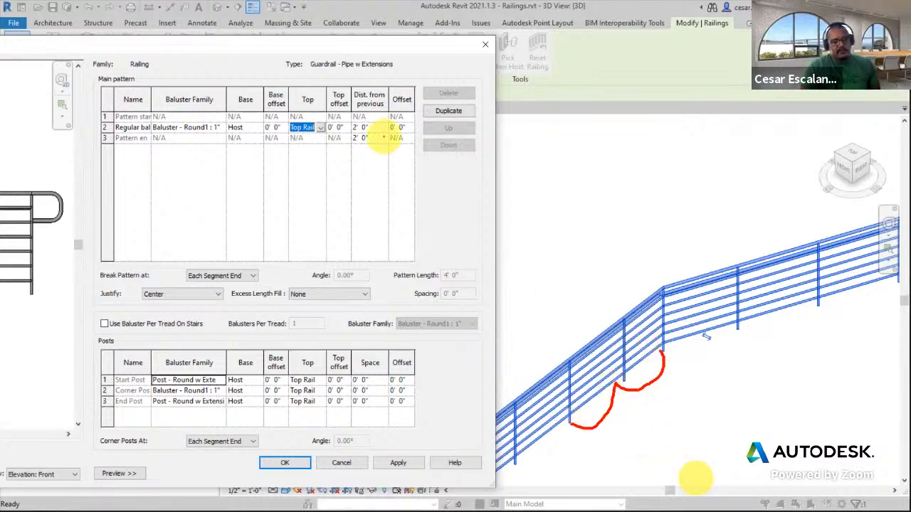
{"action": "mouse_move", "coordinate": [372, 123]}
{"action": "left_mouse_down"}
{"action": "mouse_move", "coordinate": [350, 121]}
{"action": "mouse_move", "coordinate": [355, 132]}
{"action": "mouse_move", "coordinate": [368, 122]}
{"action": "left_mouse_up"}
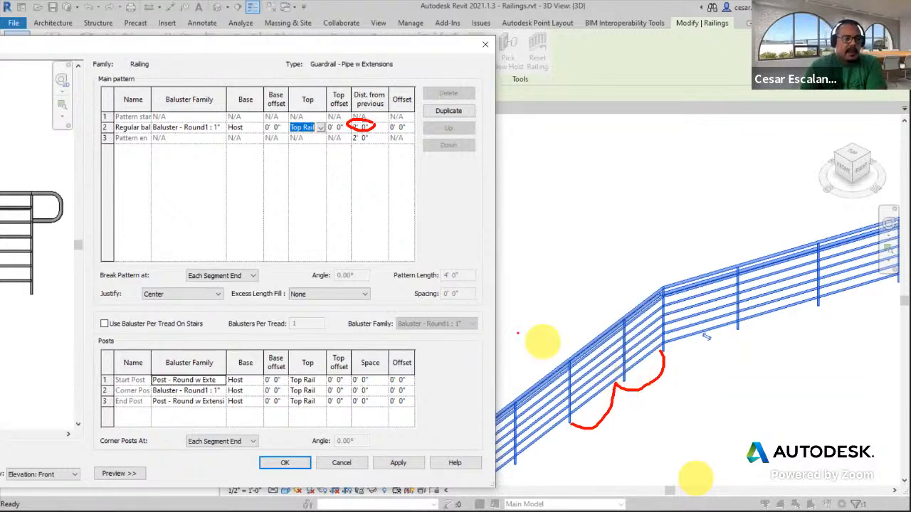
Try the Justify options End and Center, then set the pattern's Justify to Spread Pattern To Fit
{"action": "mouse_move", "coordinate": [157, 286]}
{"action": "left_mouse_down"}
{"action": "mouse_move", "coordinate": [139, 293]}
{"action": "mouse_move", "coordinate": [203, 309]}
{"action": "mouse_move", "coordinate": [224, 290]}
{"action": "mouse_move", "coordinate": [136, 283]}
{"action": "left_mouse_up"}
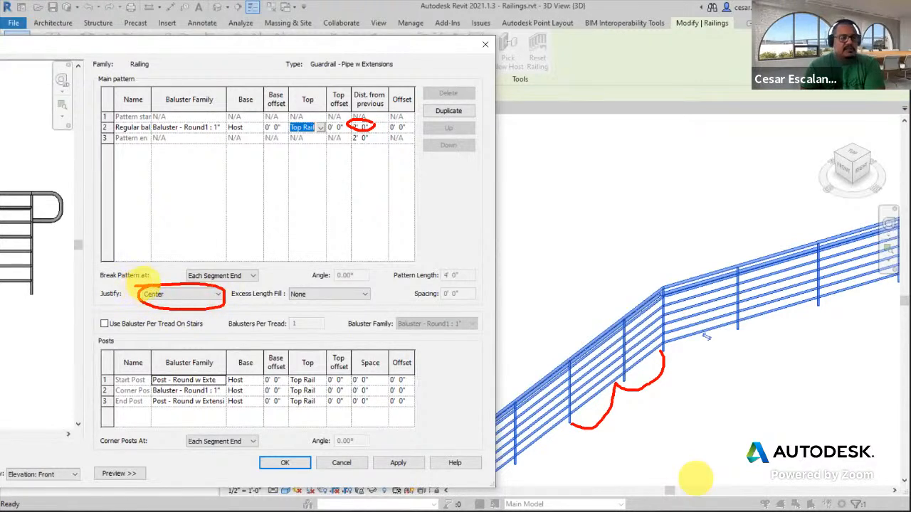
{"action": "left_click", "coordinate": [217, 296]}
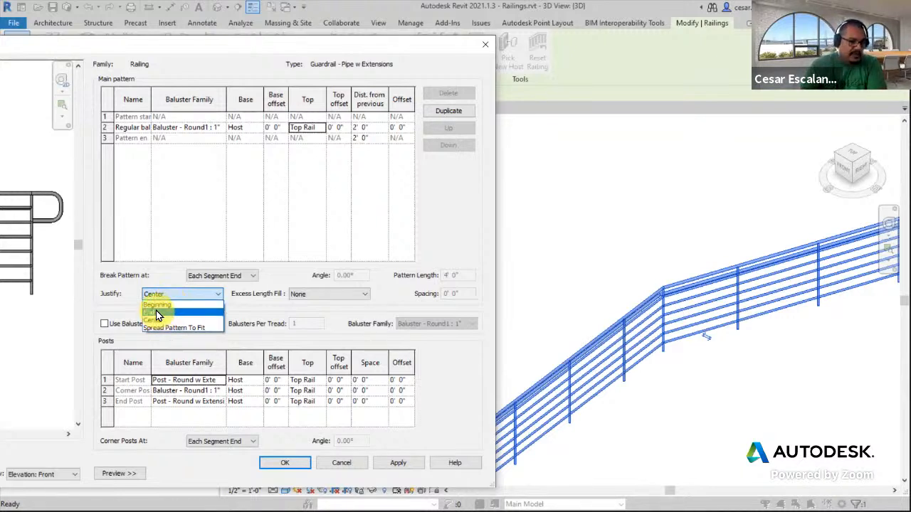
{"action": "left_click", "coordinate": [155, 312]}
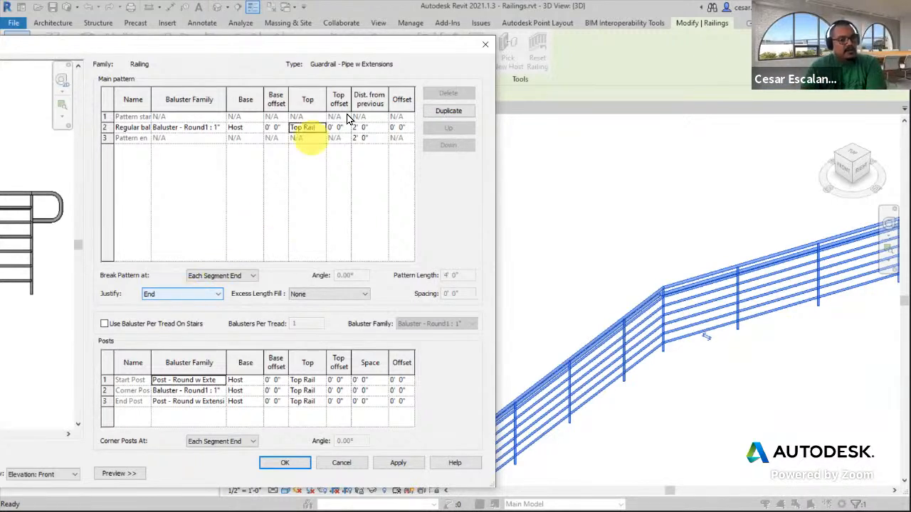
{"action": "left_click", "coordinate": [217, 294]}
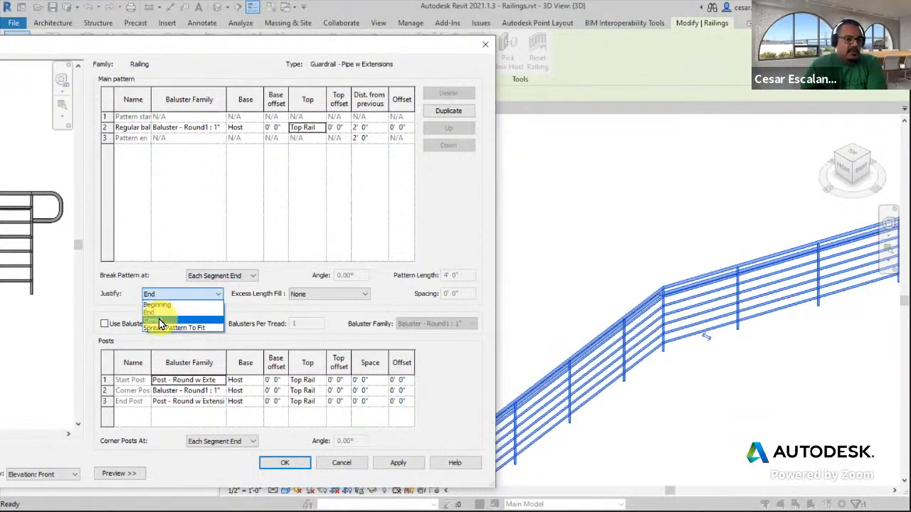
{"action": "left_click", "coordinate": [159, 320]}
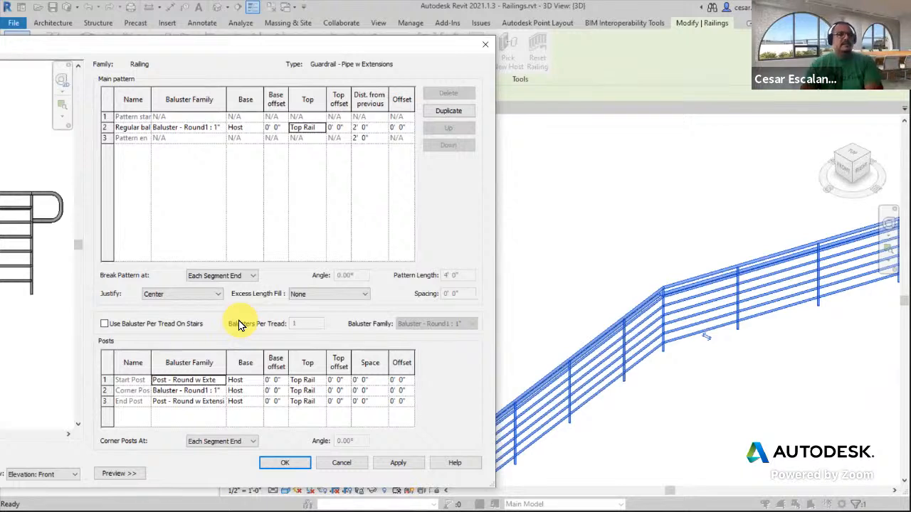
{"action": "left_click", "coordinate": [215, 295]}
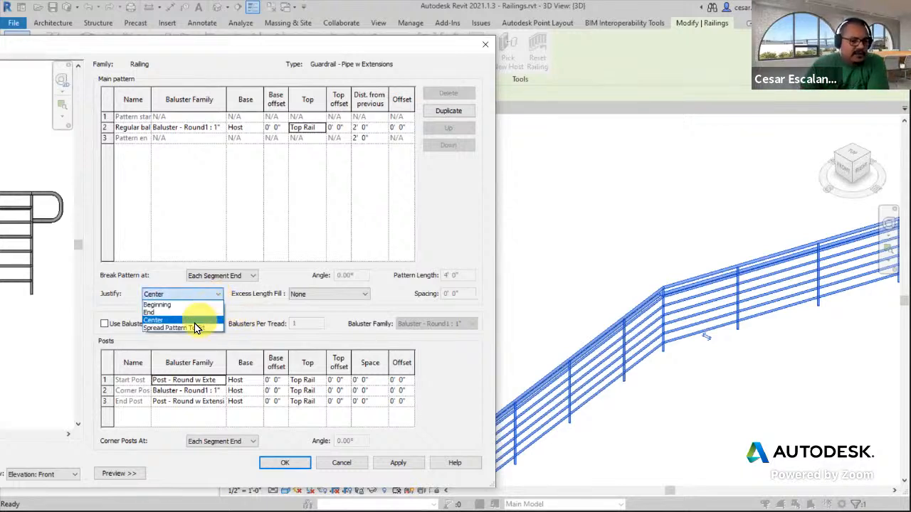
{"action": "left_click", "coordinate": [197, 327]}
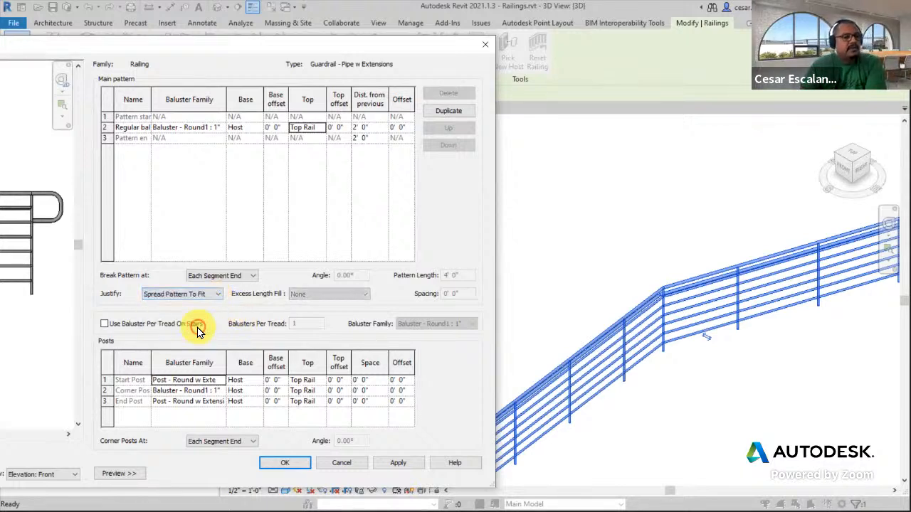
Review the Break Pattern At and Corner Posts At options, then close the Baluster Placement editor without applying
{"action": "left_click", "coordinate": [365, 129]}
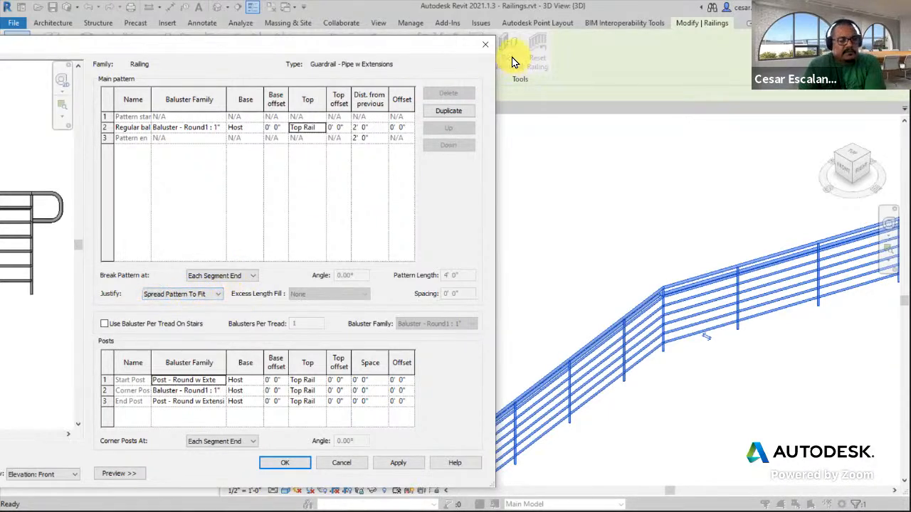
{"action": "left_click", "coordinate": [218, 279]}
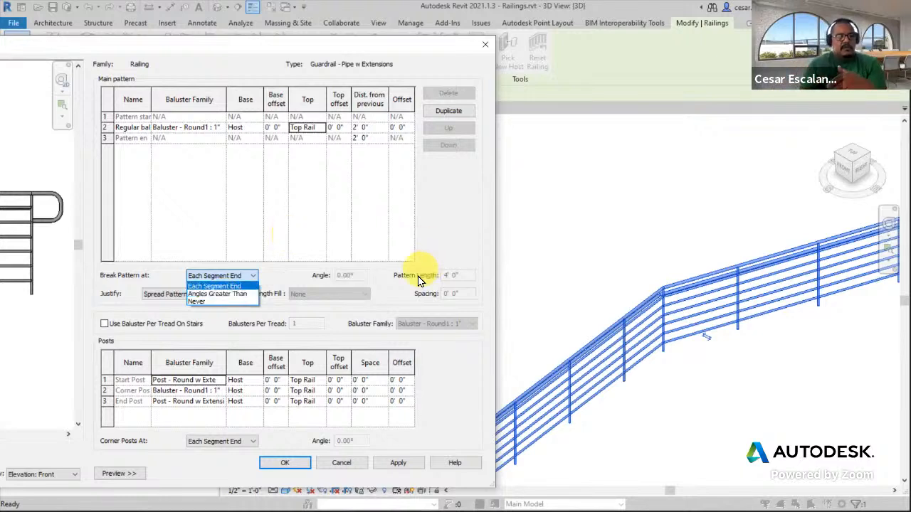
{"action": "mouse_move", "coordinate": [633, 365]}
{"action": "left_mouse_down"}
{"action": "mouse_move", "coordinate": [712, 374]}
{"action": "mouse_move", "coordinate": [716, 332]}
{"action": "mouse_move", "coordinate": [634, 366]}
{"action": "mouse_move", "coordinate": [635, 375]}
{"action": "left_mouse_up"}
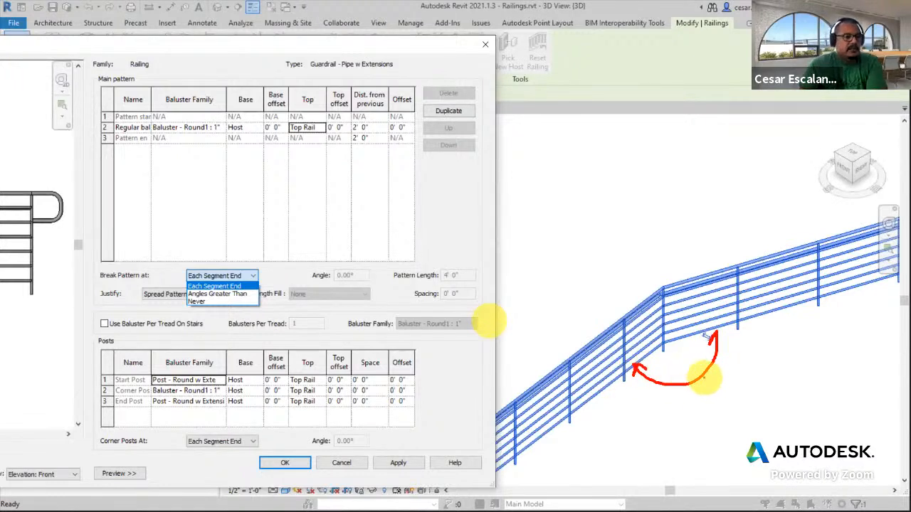
{"action": "mouse_move", "coordinate": [660, 276]}
{"action": "left_mouse_down"}
{"action": "mouse_move", "coordinate": [663, 359]}
{"action": "mouse_move", "coordinate": [666, 260]}
{"action": "mouse_move", "coordinate": [660, 283]}
{"action": "left_mouse_up"}
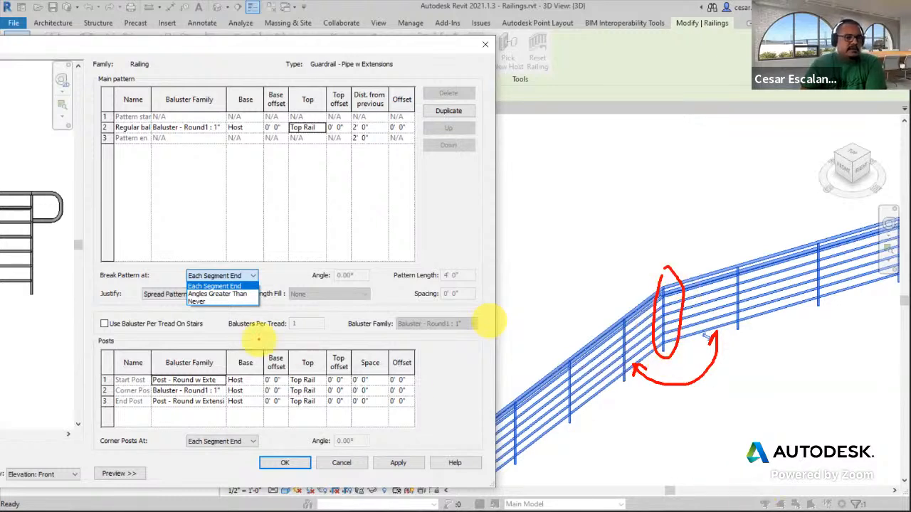
{"action": "mouse_move", "coordinate": [207, 297]}
{"action": "left_mouse_down"}
{"action": "mouse_move", "coordinate": [184, 306]}
{"action": "mouse_move", "coordinate": [209, 299]}
{"action": "left_mouse_up"}
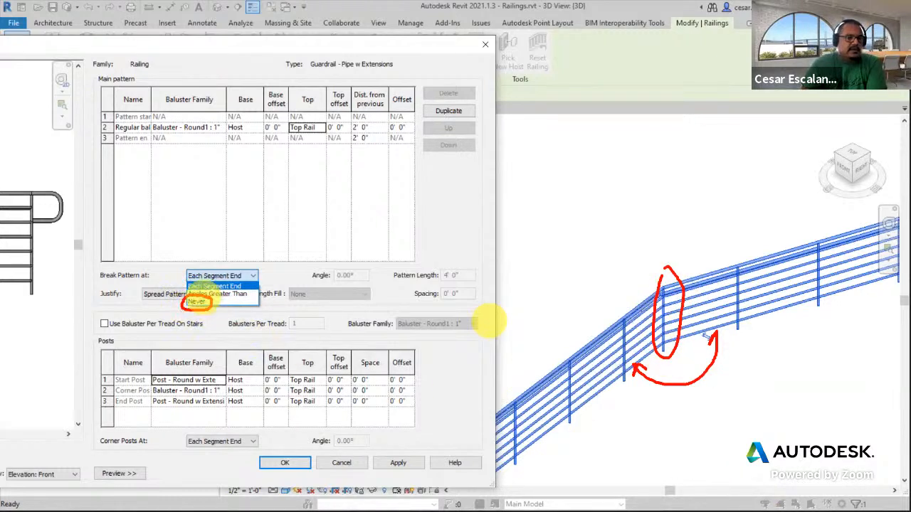
{"action": "left_click_drag", "start_coordinate": [662, 307], "coordinate": [669, 365]}
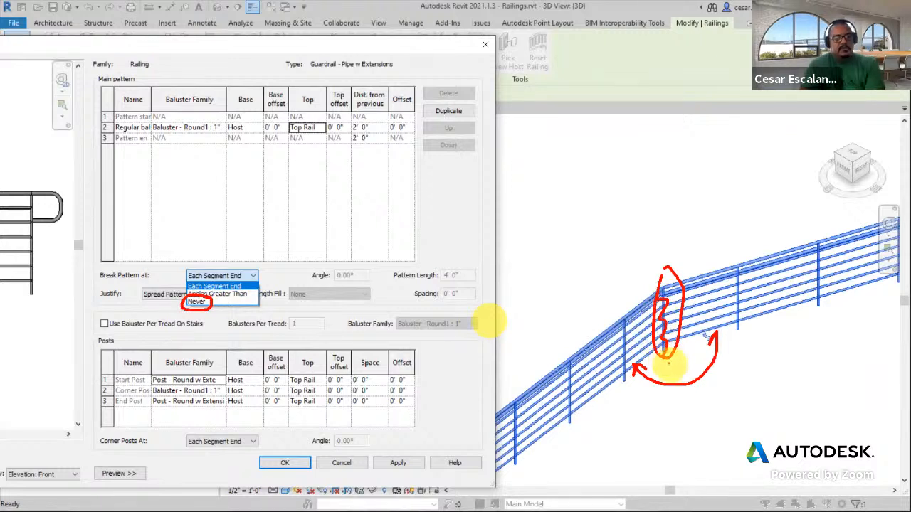
{"action": "key", "text": "Escape"}
{"action": "left_click", "coordinate": [252, 441]}
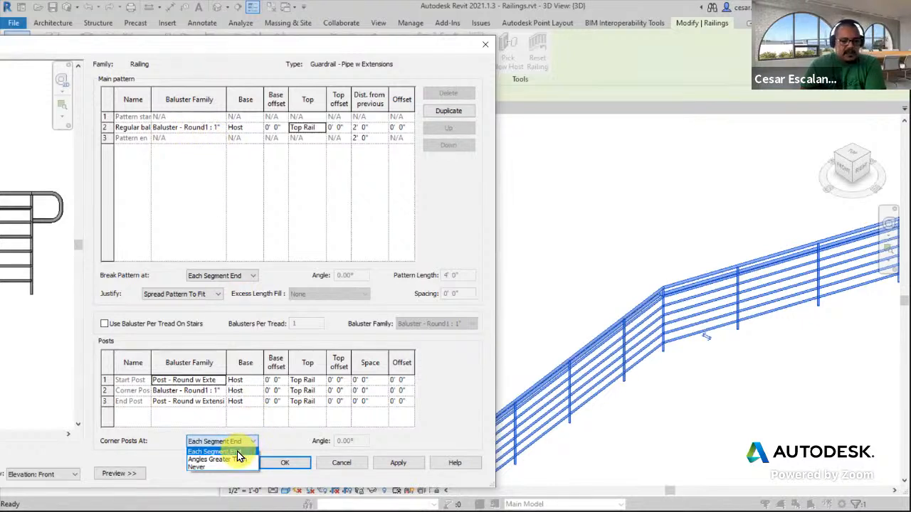
{"action": "left_click", "coordinate": [237, 452]}
{"action": "left_click", "coordinate": [252, 442]}
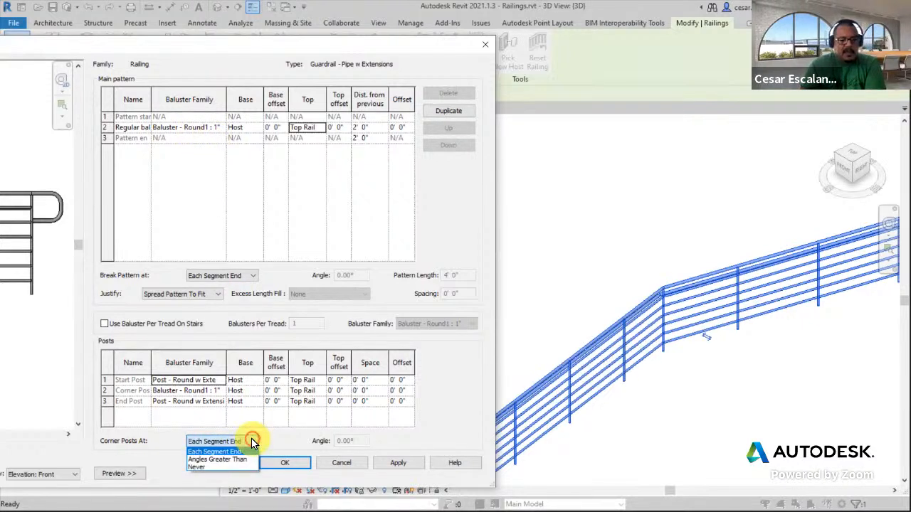
{"action": "left_click", "coordinate": [207, 451]}
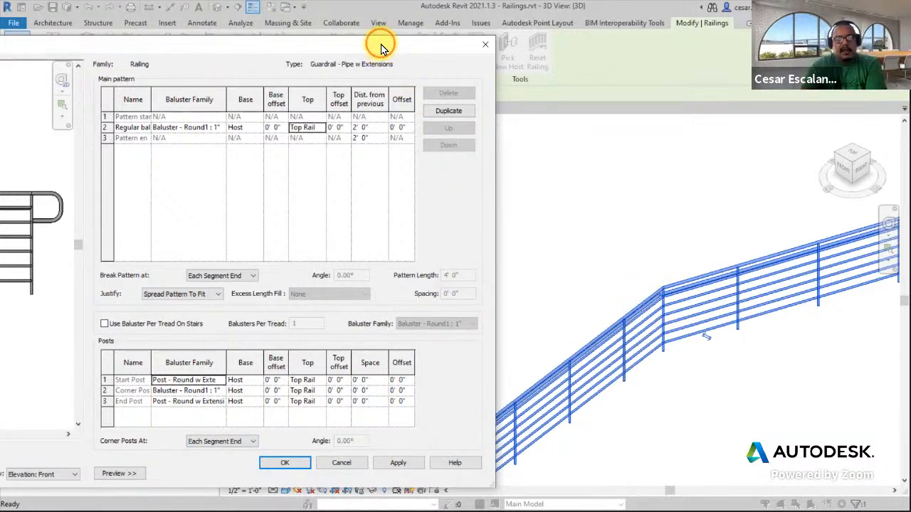
{"action": "left_click_drag", "start_coordinate": [377, 44], "coordinate": [651, 50]}
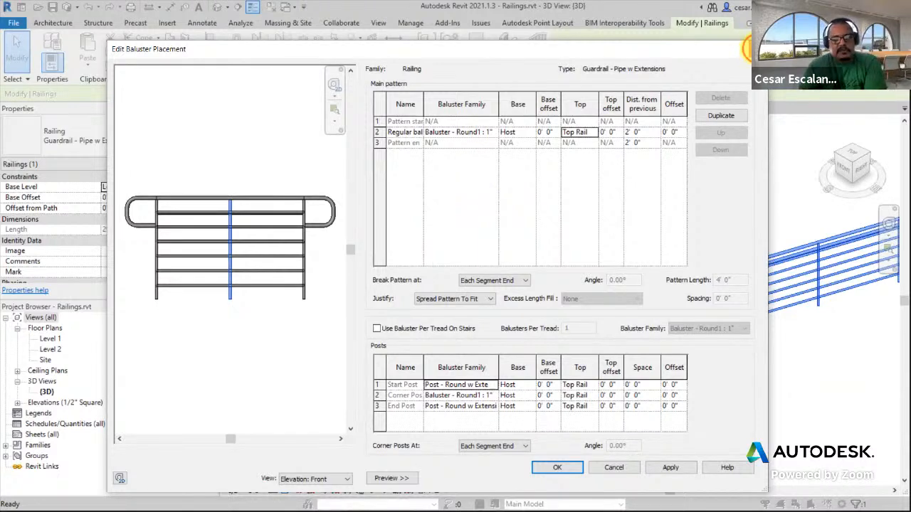
{"action": "left_click", "coordinate": [748, 49]}
{"action": "left_click", "coordinate": [618, 481]}
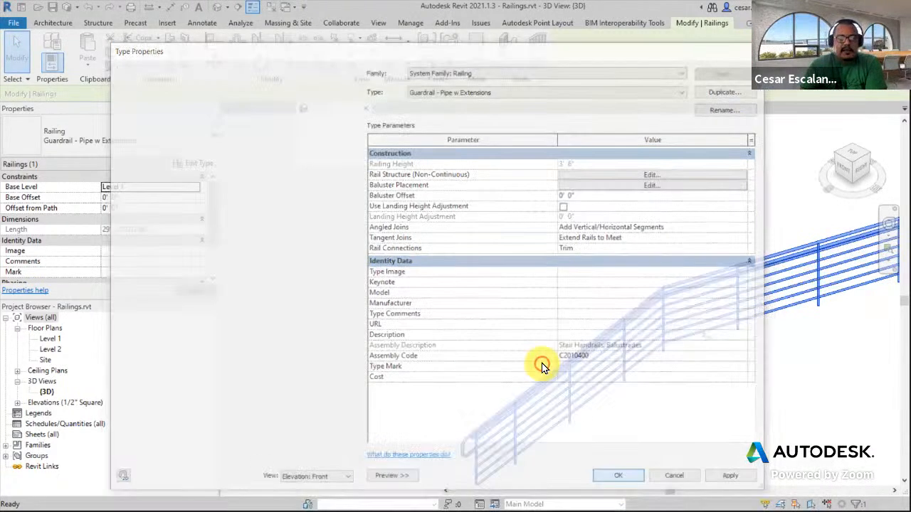
Close the guardrail's type properties, then select the Handrail - Glass Panel w Brackets railing and open its type properties
{"action": "scroll", "coordinate": [681, 326], "scroll_direction": "down", "scroll_amount": 3}
{"action": "middle_click_drag", "start_coordinate": [681, 326], "coordinate": [419, 343]}
{"action": "scroll", "coordinate": [419, 343], "scroll_direction": "down", "scroll_amount": 3}
{"action": "middle_click_drag", "start_coordinate": [600, 240], "coordinate": [267, 360]}
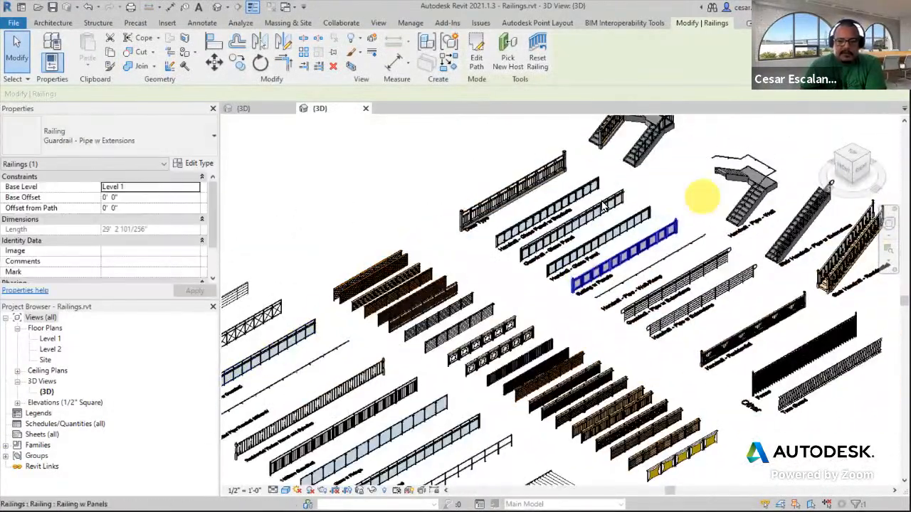
{"action": "scroll", "coordinate": [699, 200], "scroll_direction": "up", "scroll_amount": 2}
{"action": "scroll", "coordinate": [407, 259], "scroll_direction": "up", "scroll_amount": 4}
{"action": "middle_click_drag", "start_coordinate": [409, 253], "coordinate": [697, 319]}
{"action": "scroll", "coordinate": [611, 364], "scroll_direction": "up", "scroll_amount": 3}
{"action": "middle_click_drag", "start_coordinate": [576, 337], "coordinate": [540, 224]}
{"action": "scroll", "coordinate": [540, 225], "scroll_direction": "down", "scroll_amount": 2}
{"action": "scroll", "coordinate": [416, 349], "scroll_direction": "up", "scroll_amount": 2}
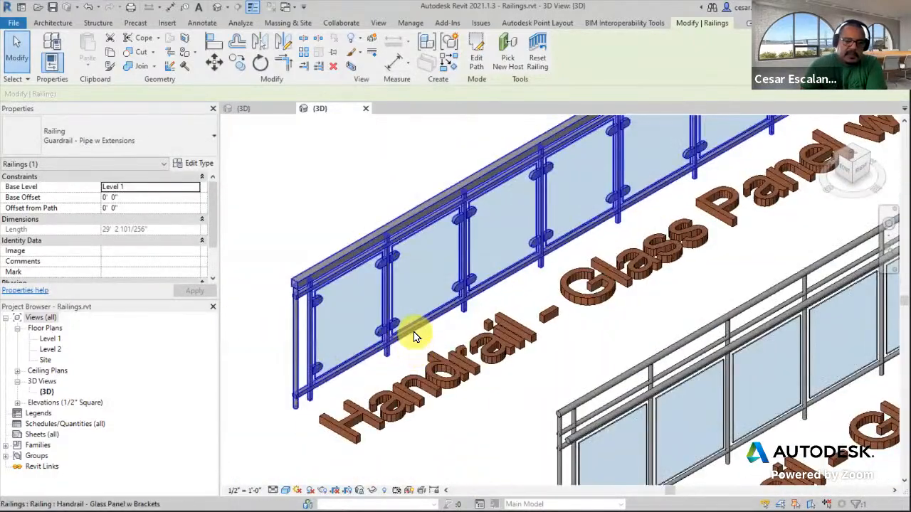
{"action": "left_click", "coordinate": [415, 332]}
{"action": "middle_click_drag", "start_coordinate": [576, 369], "coordinate": [604, 457]}
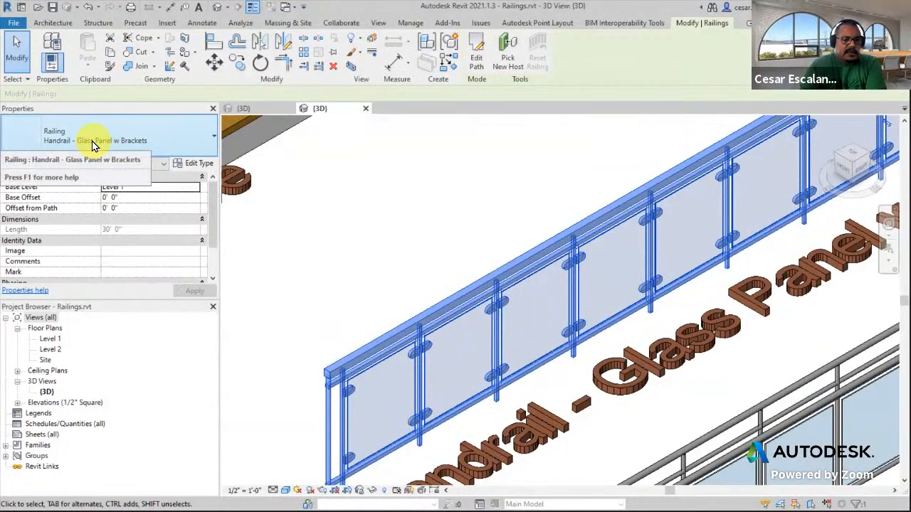
{"action": "left_click", "coordinate": [193, 165]}
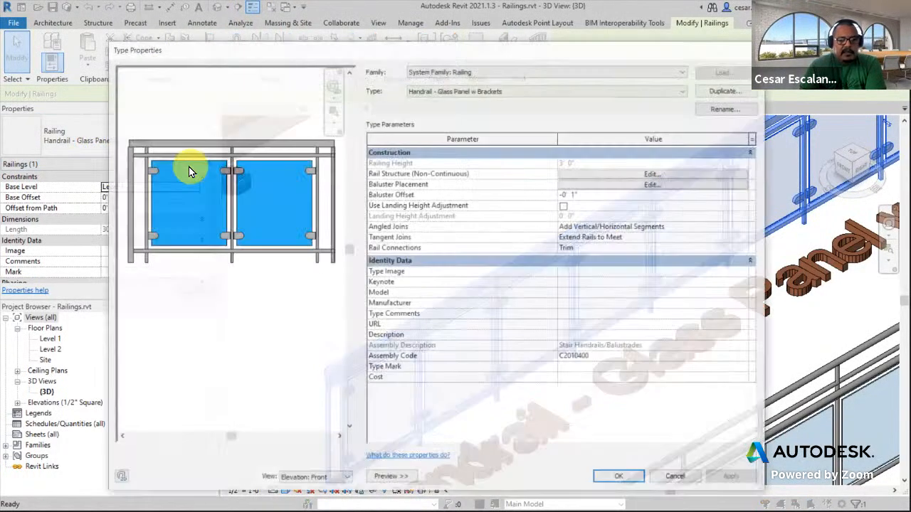
Open the rail structure editor to review the three rails' heights, offsets and profiles, then cancel it
{"action": "left_click", "coordinate": [614, 176]}
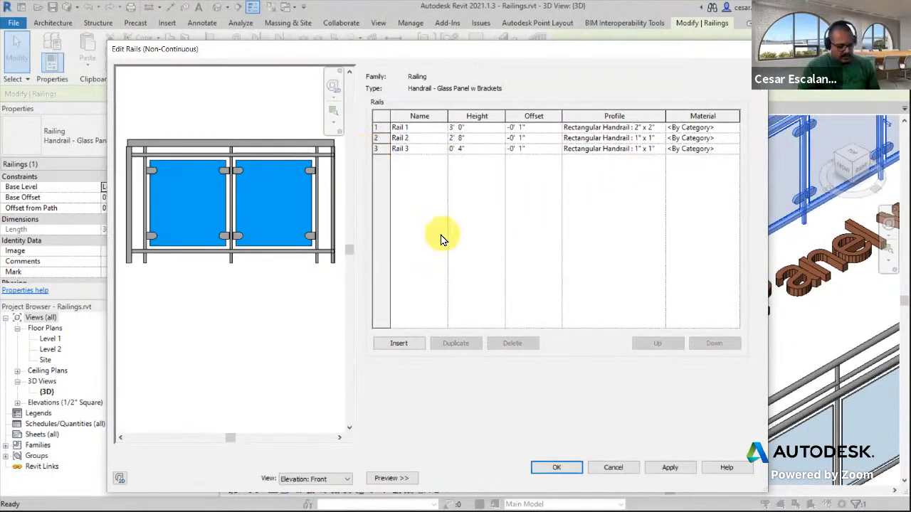
{"action": "left_click_drag", "start_coordinate": [332, 145], "coordinate": [373, 126]}
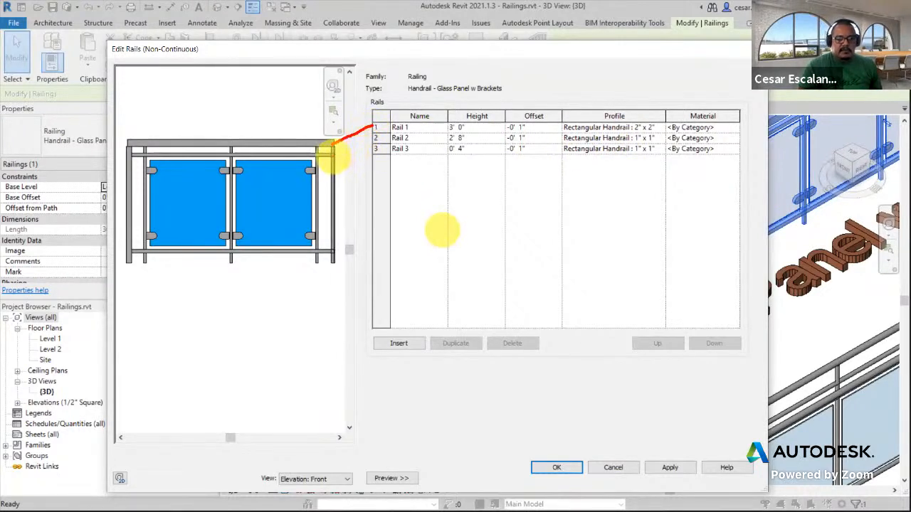
{"action": "left_click_drag", "start_coordinate": [332, 157], "coordinate": [370, 141]}
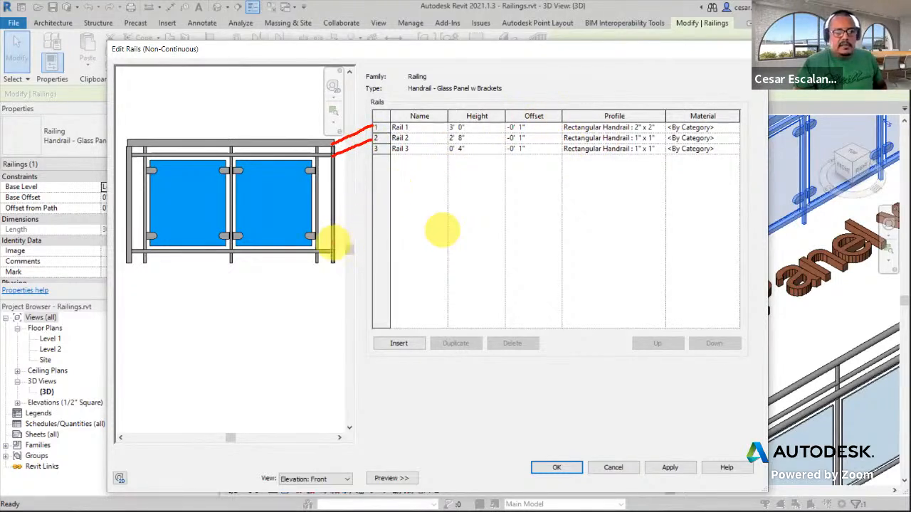
{"action": "left_click_drag", "start_coordinate": [330, 250], "coordinate": [380, 153]}
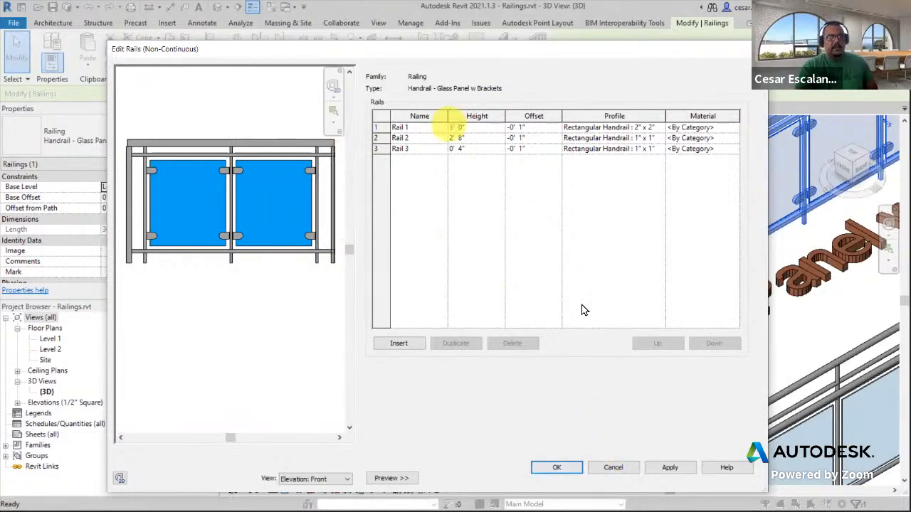
{"action": "left_click", "coordinate": [614, 467]}
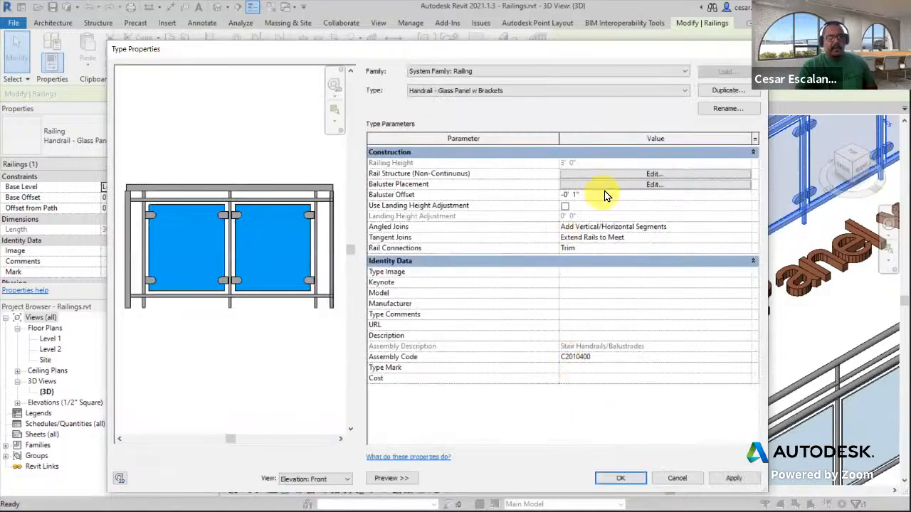
Open the baluster placement editor and examine how the start post, brackets, glass panels and end post are placed, then close it
{"action": "left_click", "coordinate": [654, 184]}
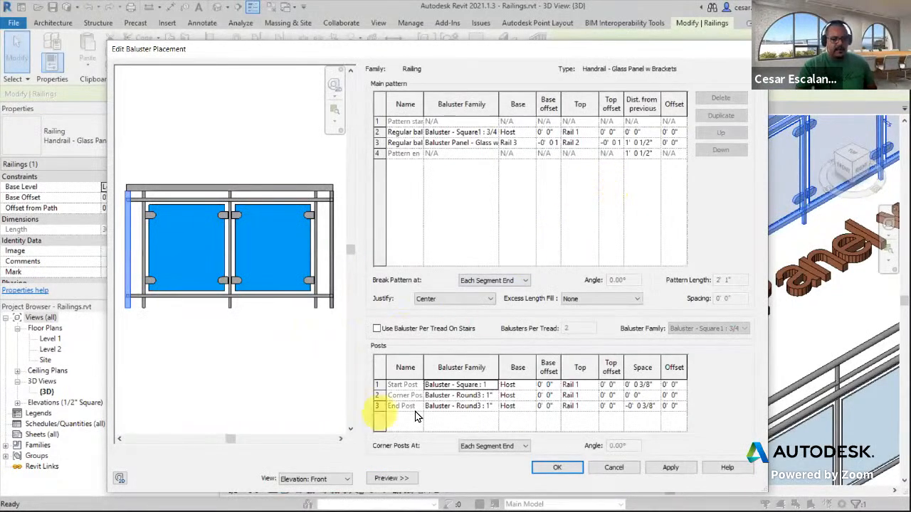
{"action": "left_click", "coordinate": [377, 384]}
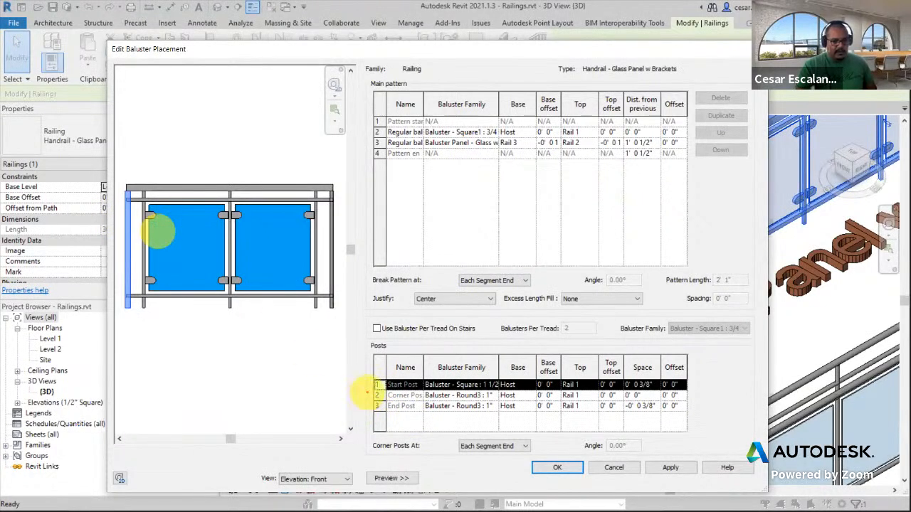
{"action": "mouse_move", "coordinate": [375, 386]}
{"action": "left_mouse_down"}
{"action": "mouse_move", "coordinate": [190, 345]}
{"action": "mouse_move", "coordinate": [128, 306]}
{"action": "left_mouse_up"}
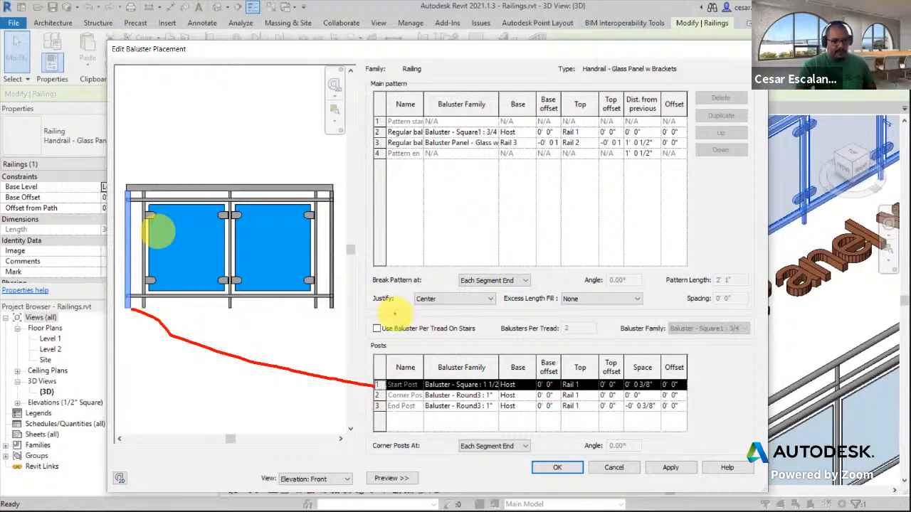
{"action": "left_click_drag", "start_coordinate": [331, 306], "coordinate": [358, 384]}
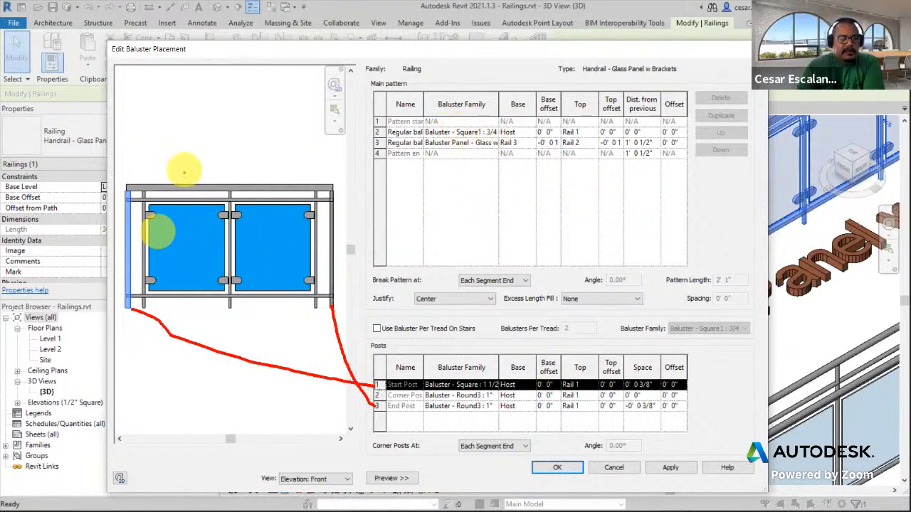
{"action": "mouse_move", "coordinate": [142, 192]}
{"action": "left_mouse_down"}
{"action": "mouse_move", "coordinate": [169, 154]}
{"action": "mouse_move", "coordinate": [261, 126]}
{"action": "mouse_move", "coordinate": [370, 130]}
{"action": "left_mouse_up"}
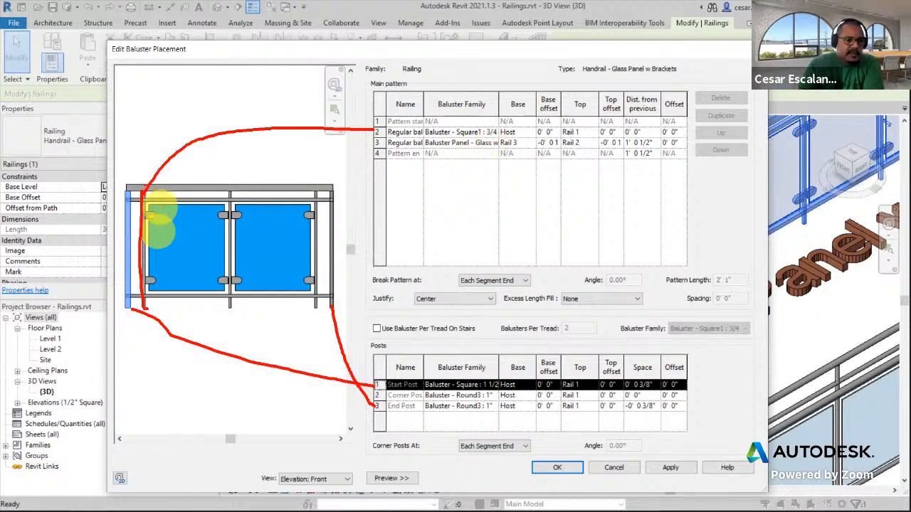
{"action": "mouse_move", "coordinate": [158, 204]}
{"action": "left_mouse_down"}
{"action": "mouse_move", "coordinate": [145, 206]}
{"action": "mouse_move", "coordinate": [153, 287]}
{"action": "mouse_move", "coordinate": [230, 285]}
{"action": "mouse_move", "coordinate": [234, 209]}
{"action": "mouse_move", "coordinate": [207, 200]}
{"action": "mouse_move", "coordinate": [150, 204]}
{"action": "left_mouse_up"}
{"action": "mouse_move", "coordinate": [204, 234]}
{"action": "left_mouse_down"}
{"action": "mouse_move", "coordinate": [229, 198]}
{"action": "mouse_move", "coordinate": [378, 144]}
{"action": "left_mouse_up"}
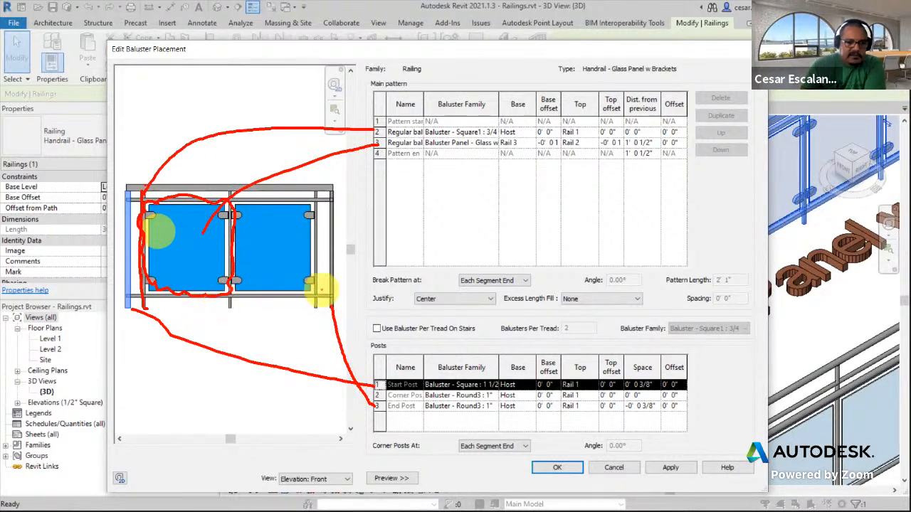
{"action": "mouse_move", "coordinate": [322, 297]}
{"action": "left_mouse_down"}
{"action": "mouse_move", "coordinate": [388, 213]}
{"action": "mouse_move", "coordinate": [504, 142]}
{"action": "mouse_move", "coordinate": [507, 151]}
{"action": "left_mouse_up"}
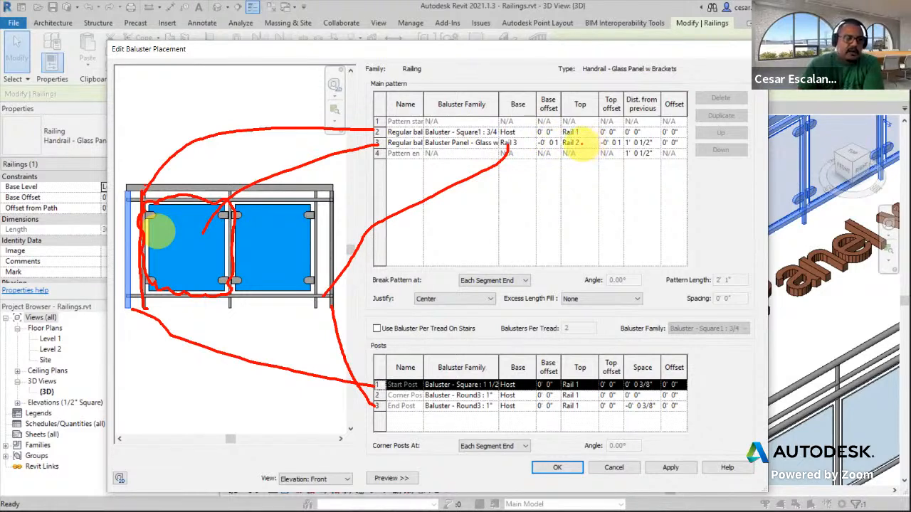
{"action": "mouse_move", "coordinate": [324, 201]}
{"action": "left_mouse_down"}
{"action": "mouse_move", "coordinate": [508, 172]}
{"action": "mouse_move", "coordinate": [577, 139]}
{"action": "left_mouse_up"}
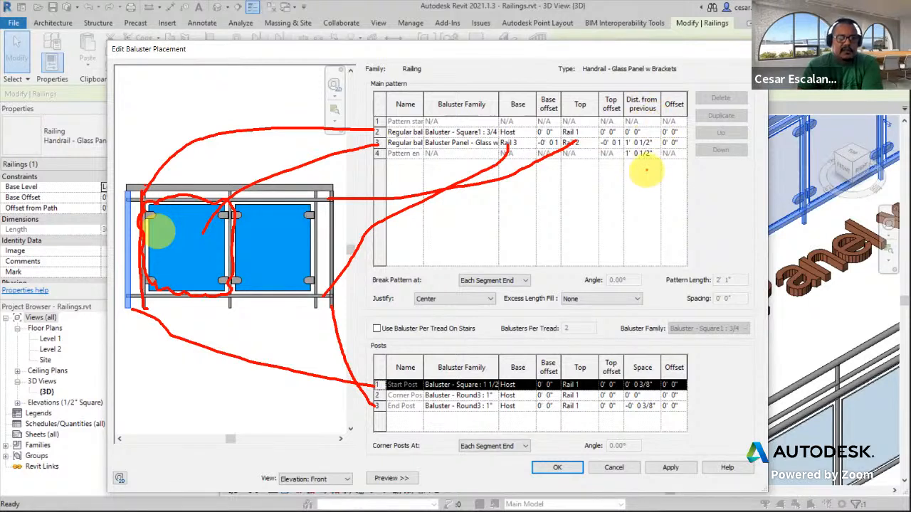
{"action": "mouse_move", "coordinate": [652, 136]}
{"action": "left_mouse_down"}
{"action": "mouse_move", "coordinate": [622, 148]}
{"action": "mouse_move", "coordinate": [660, 137]}
{"action": "left_mouse_up"}
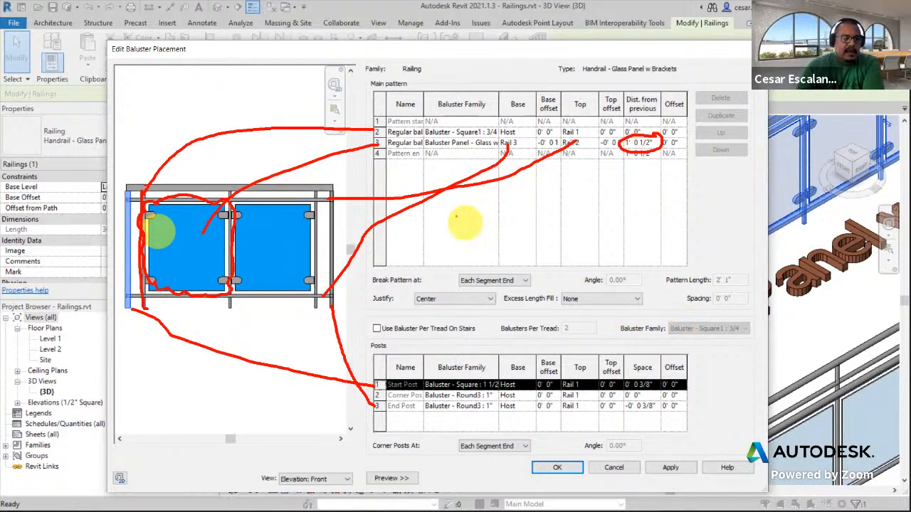
{"action": "left_click_drag", "start_coordinate": [145, 311], "coordinate": [140, 360]}
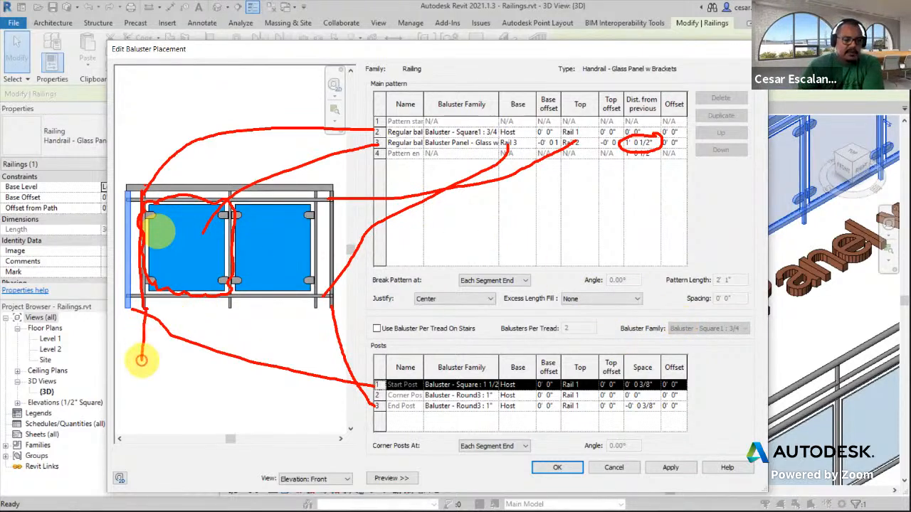
{"action": "left_click_drag", "start_coordinate": [229, 302], "coordinate": [222, 362]}
{"action": "left_click_drag", "start_coordinate": [134, 335], "coordinate": [241, 331]}
{"action": "mouse_move", "coordinate": [146, 387]}
{"action": "left_mouse_down"}
{"action": "mouse_move", "coordinate": [148, 374]}
{"action": "mouse_move", "coordinate": [148, 401]}
{"action": "mouse_move", "coordinate": [173, 404]}
{"action": "left_mouse_up"}
{"action": "left_click_drag", "start_coordinate": [188, 369], "coordinate": [212, 407]}
{"action": "left_click_drag", "start_coordinate": [217, 370], "coordinate": [221, 381]}
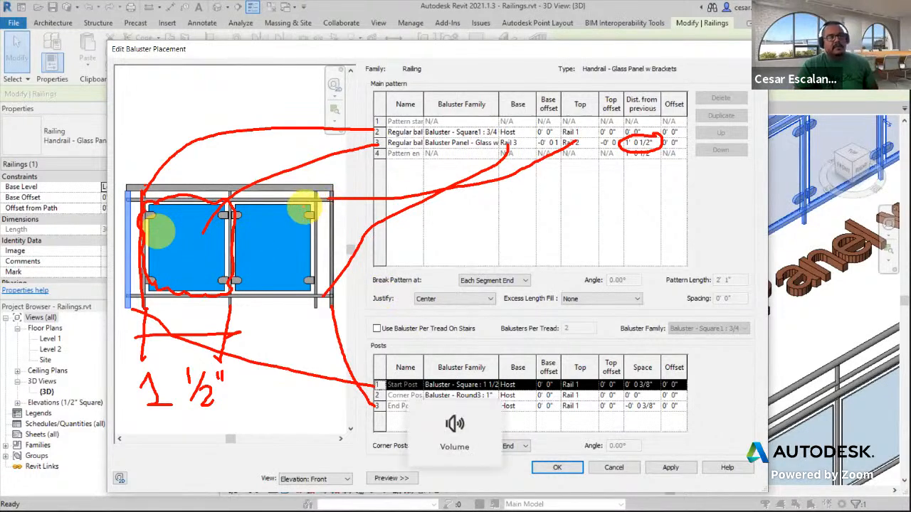
{"action": "key", "text": "Escape"}
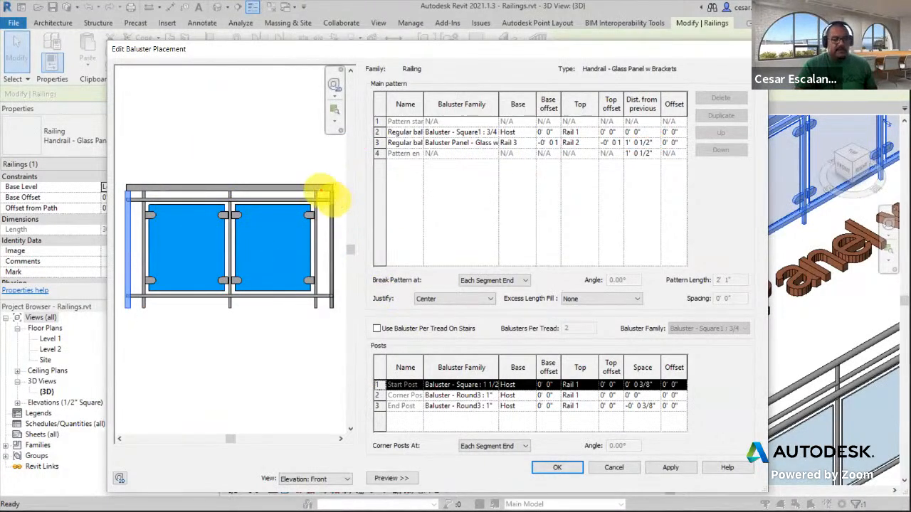
{"action": "left_click_drag", "start_coordinate": [322, 191], "coordinate": [329, 286]}
{"action": "left_click_drag", "start_coordinate": [134, 193], "coordinate": [136, 288]}
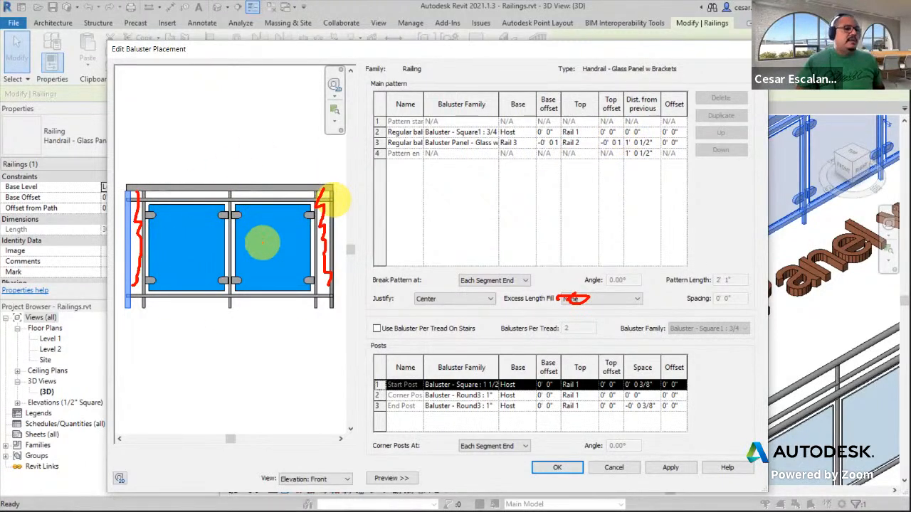
{"action": "key", "text": "Escape"}
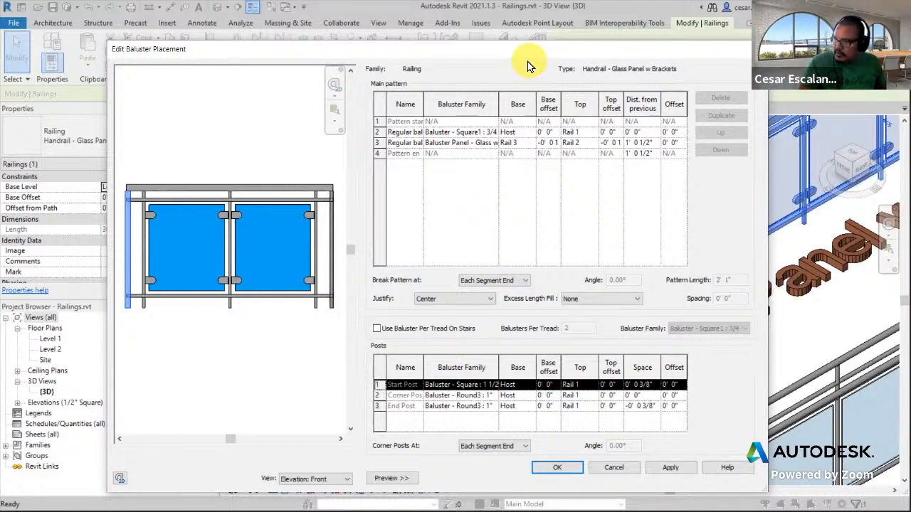
{"action": "left_click", "coordinate": [558, 468]}
Copy the Handrail - Glass Panel w Brackets railing and switch to the MyFirstBuilding_Structure 3D view
{"action": "scroll", "coordinate": [525, 326], "scroll_direction": "down", "scroll_amount": 4}
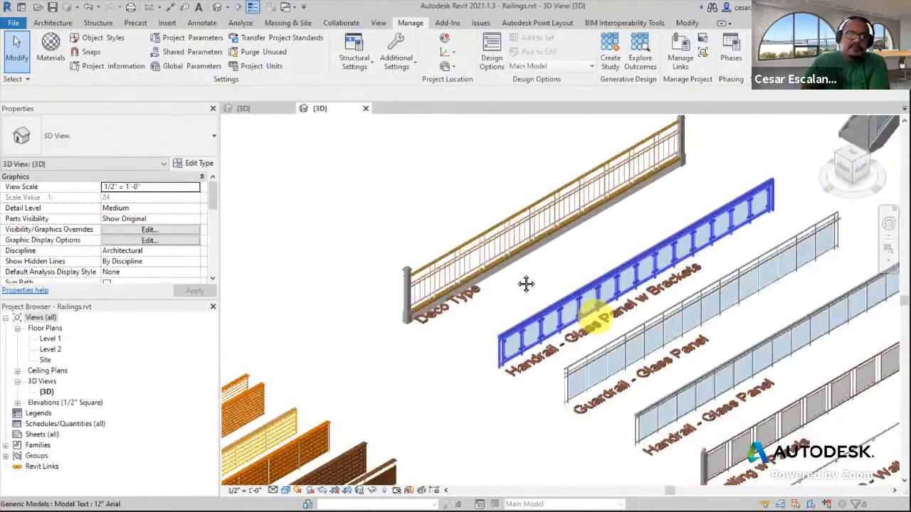
{"action": "left_click", "coordinate": [549, 313]}
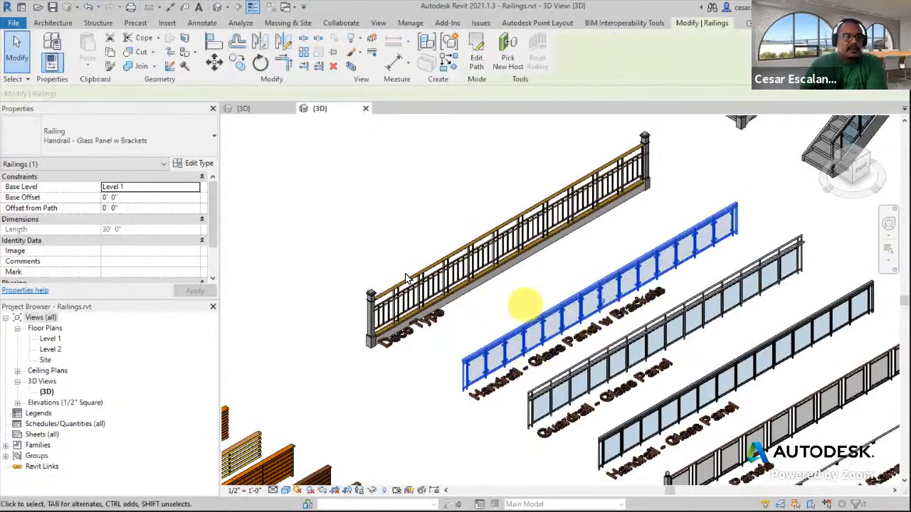
{"action": "left_click", "coordinate": [265, 111]}
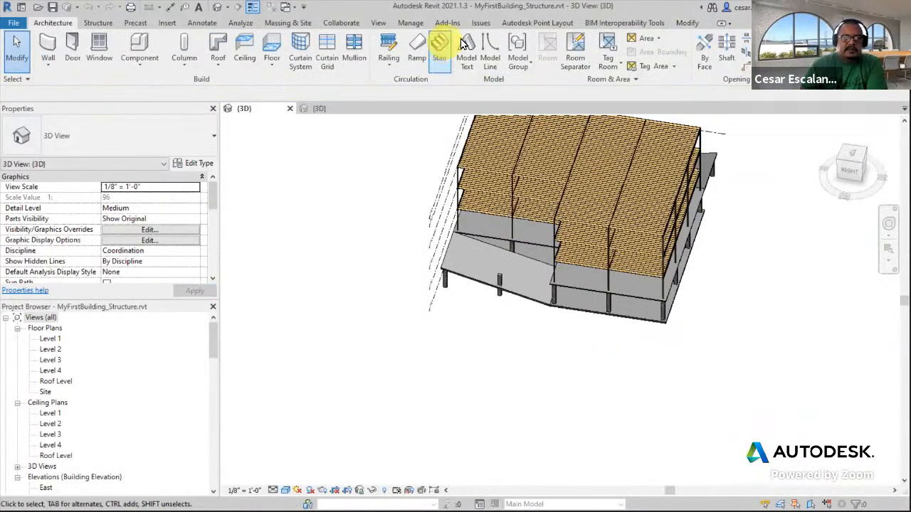
Paste the railing from the clipboard into the building project, accept the duplicate types, and place it beside the building
{"action": "left_click", "coordinate": [686, 22]}
{"action": "left_click", "coordinate": [91, 69]}
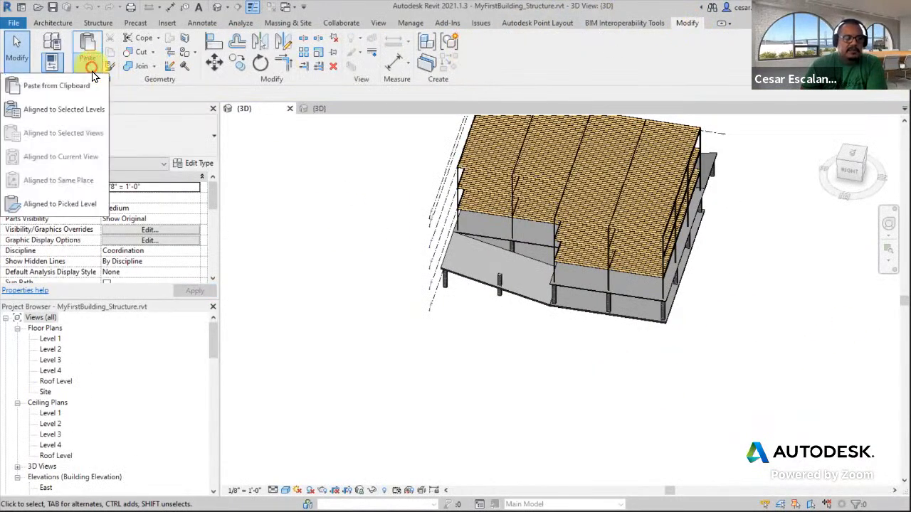
{"action": "left_click", "coordinate": [80, 86]}
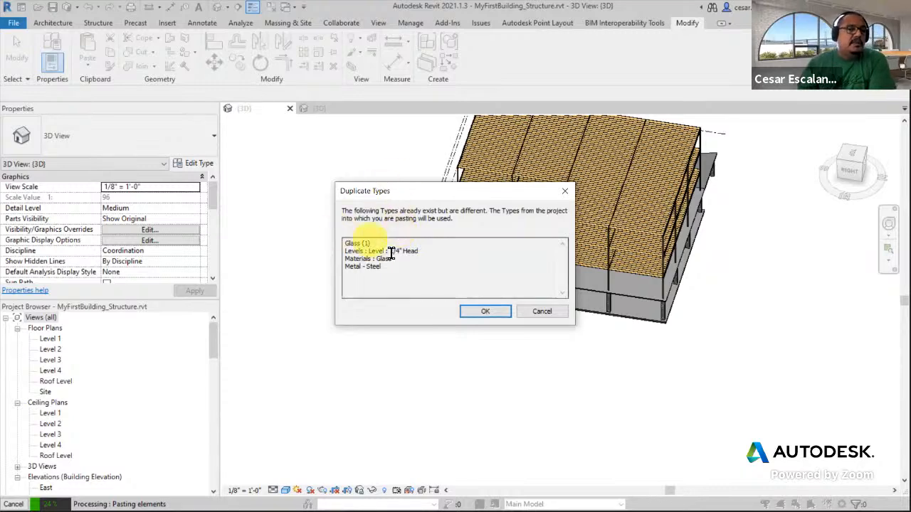
{"action": "left_click", "coordinate": [484, 313]}
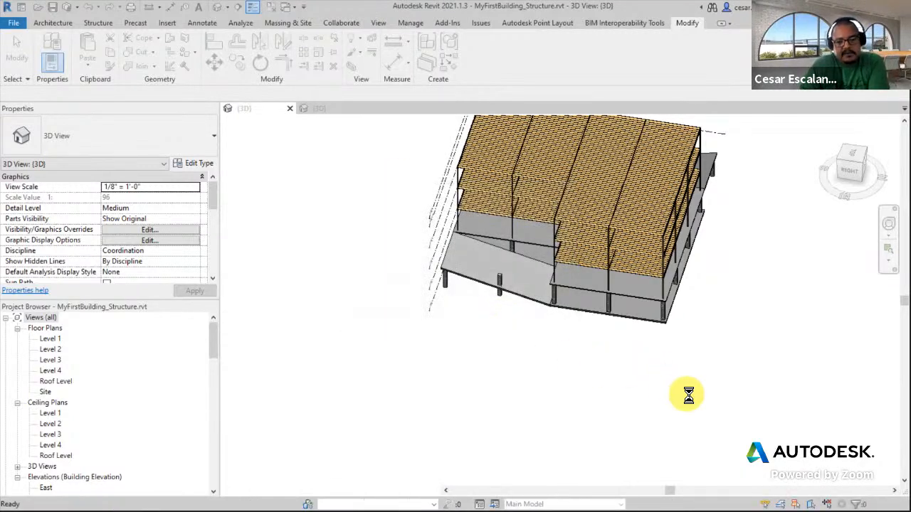
{"action": "left_click", "coordinate": [715, 367]}
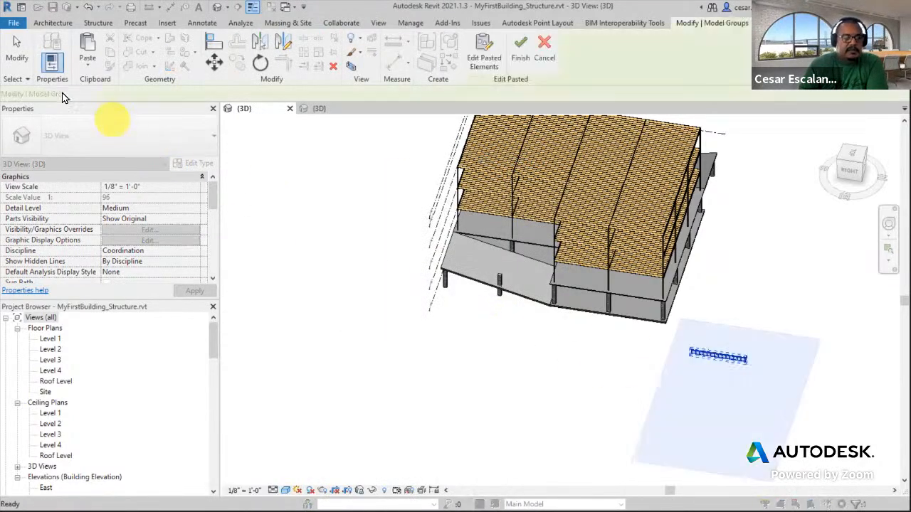
{"action": "left_click", "coordinate": [21, 57]}
Delete the pasted railing instance from the building model
{"action": "scroll", "coordinate": [713, 364], "scroll_direction": "up", "scroll_amount": 2}
{"action": "left_click", "coordinate": [588, 401]}
{"action": "left_click", "coordinate": [734, 349]}
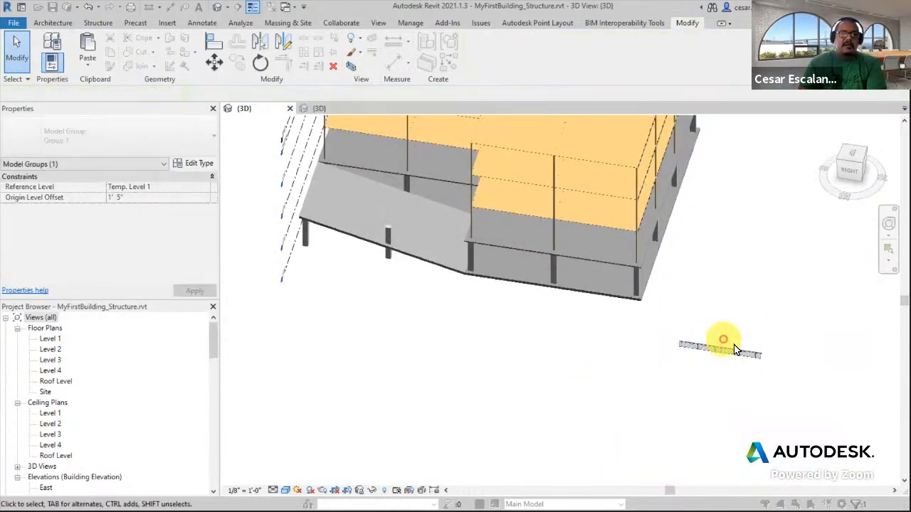
{"action": "scroll", "coordinate": [735, 349], "scroll_direction": "up", "scroll_amount": 3}
{"action": "key", "text": "Escape"}
{"action": "left_click", "coordinate": [736, 359]}
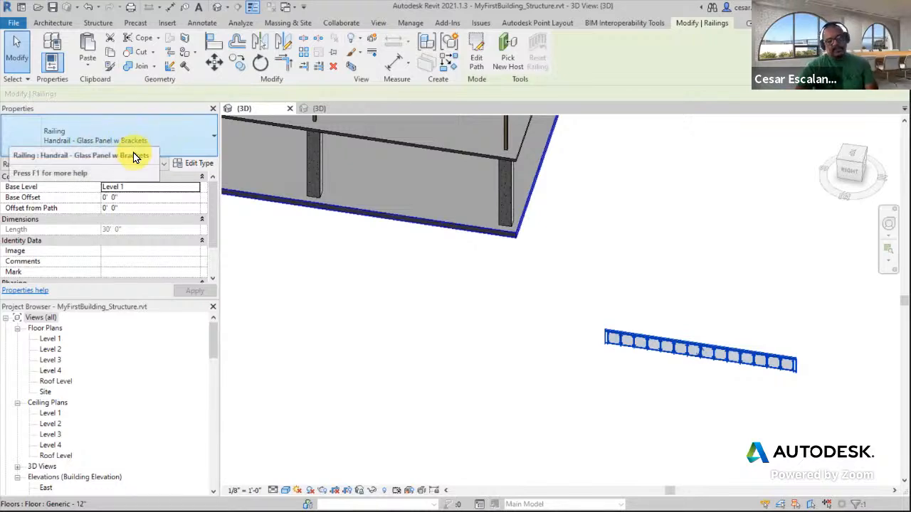
{"action": "key", "text": "Delete"}
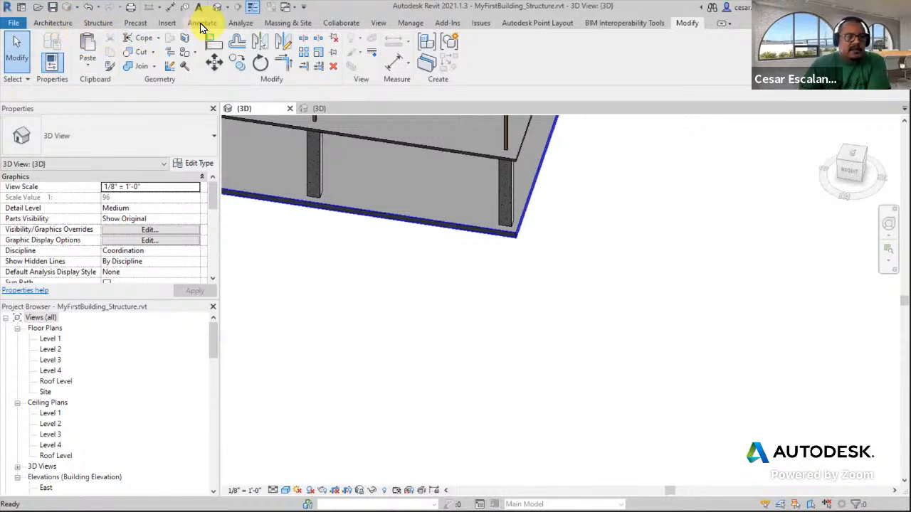
Sketch a three-segment railing beside the building using the Handrail - Glass Panel w Brackets type and finish the path
{"action": "left_click", "coordinate": [53, 23]}
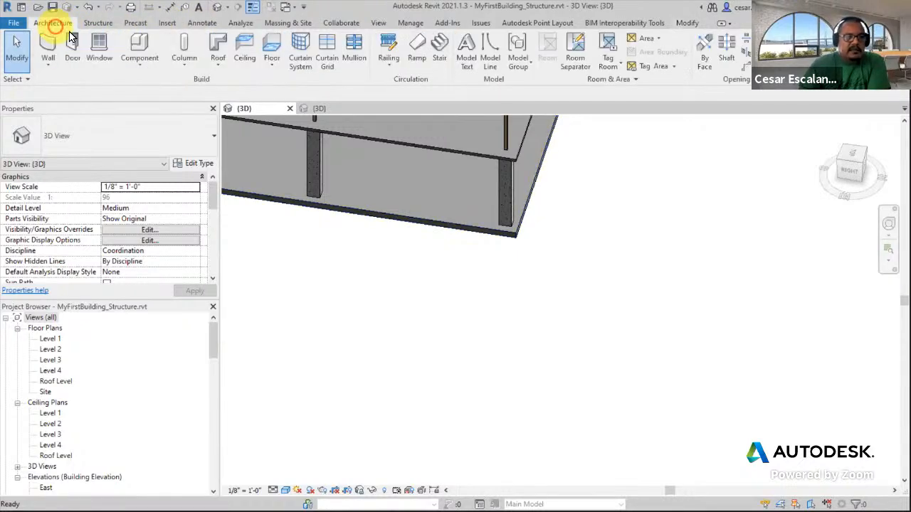
{"action": "left_click", "coordinate": [392, 52]}
{"action": "left_click", "coordinate": [125, 141]}
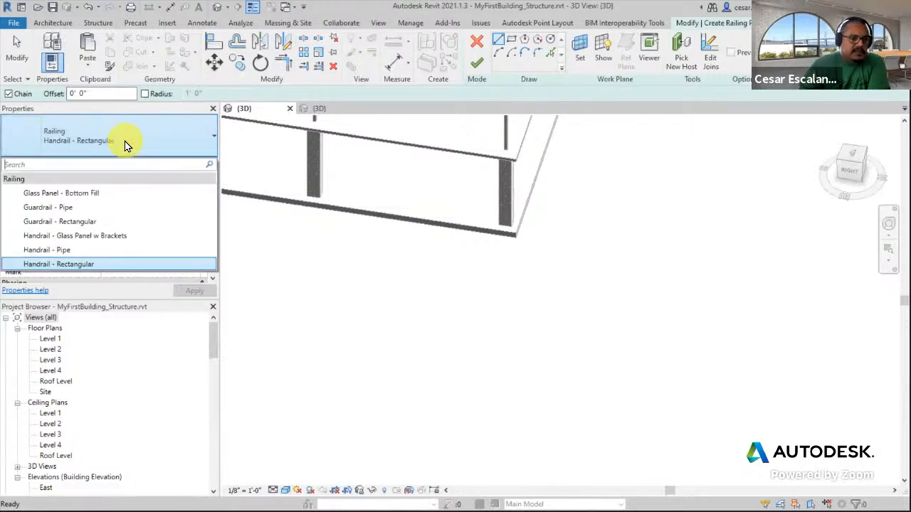
{"action": "left_click", "coordinate": [114, 235]}
{"action": "left_click", "coordinate": [501, 442]}
{"action": "left_click", "coordinate": [582, 357]}
{"action": "left_click", "coordinate": [700, 375]}
{"action": "left_click", "coordinate": [720, 316]}
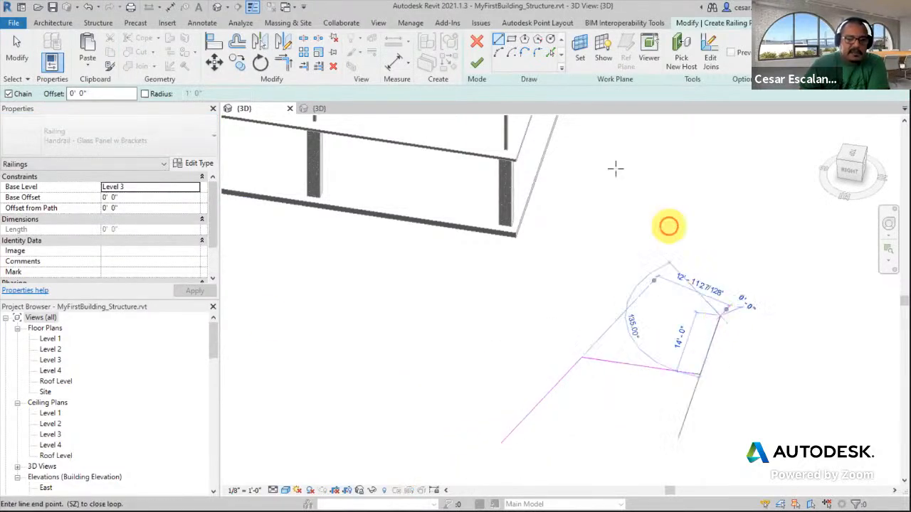
{"action": "left_click", "coordinate": [476, 63]}
Select the new railing and zoom in to inspect its glass panels and brackets
{"action": "left_click", "coordinate": [714, 390]}
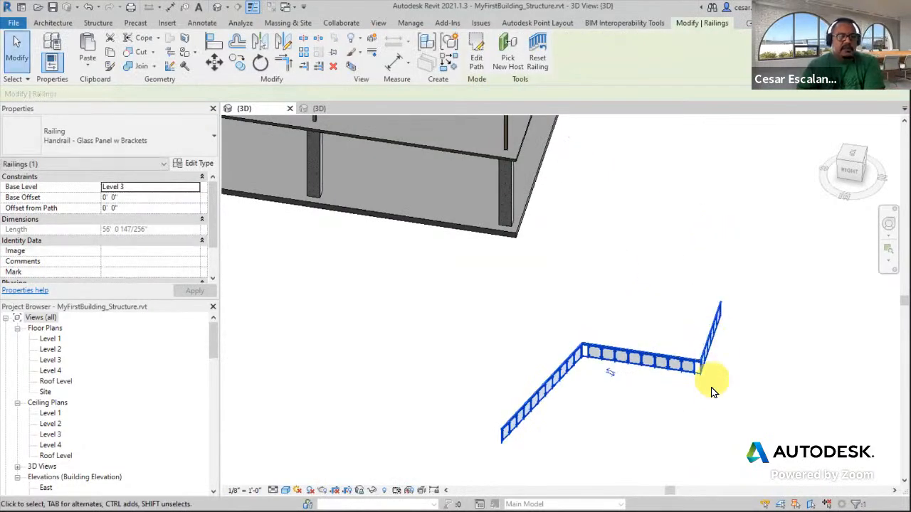
{"action": "scroll", "coordinate": [711, 384], "scroll_direction": "up", "scroll_amount": 5}
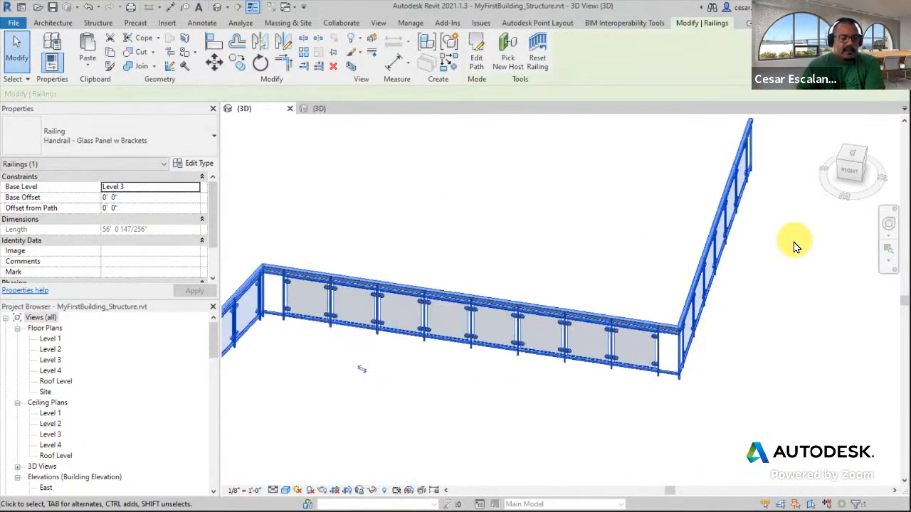
{"action": "scroll", "coordinate": [775, 315], "scroll_direction": "down", "scroll_amount": 6}
{"action": "left_click", "coordinate": [717, 360]}
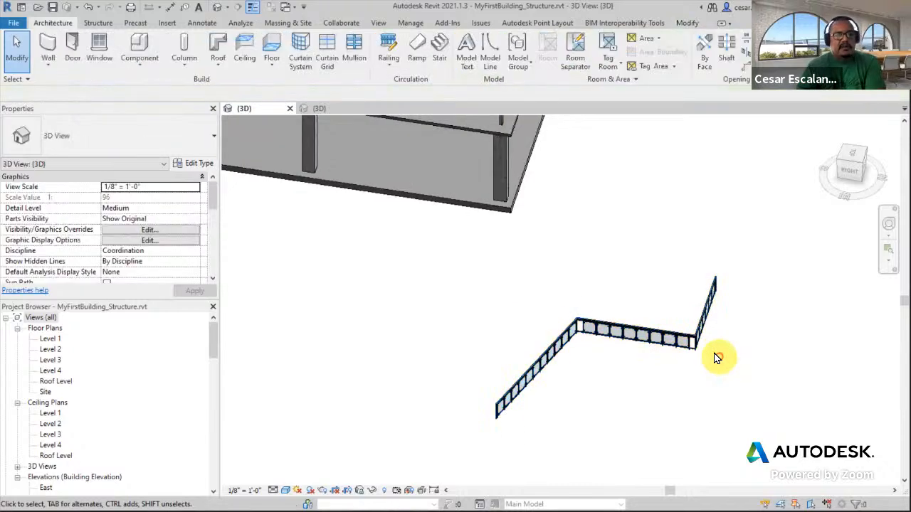
{"action": "left_click", "coordinate": [675, 344]}
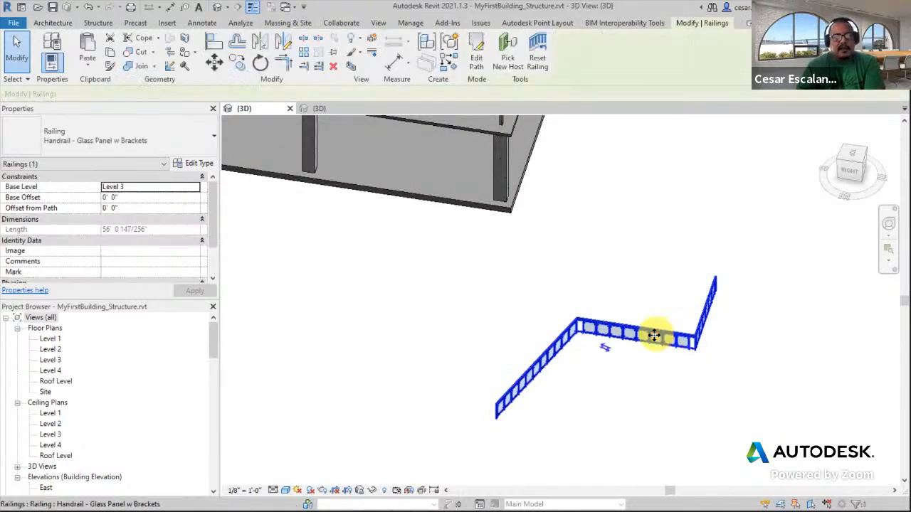
Switch to the Railings.rvt 3D view and zoom out to survey all the sample railings
{"action": "left_click", "coordinate": [320, 109]}
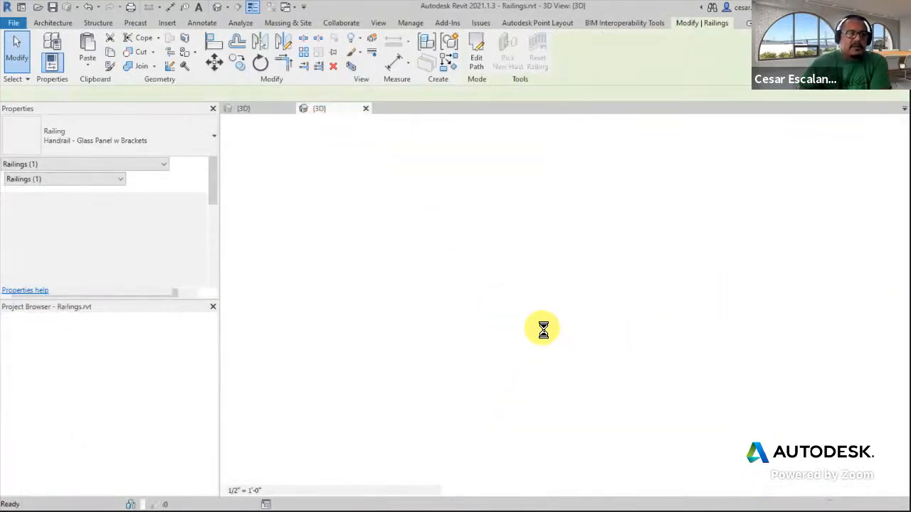
{"action": "scroll", "coordinate": [562, 328], "scroll_direction": "down", "scroll_amount": 2}
{"action": "scroll", "coordinate": [398, 274], "scroll_direction": "down", "scroll_amount": 3}
{"action": "middle_click_drag", "start_coordinate": [649, 282], "coordinate": [703, 222]}
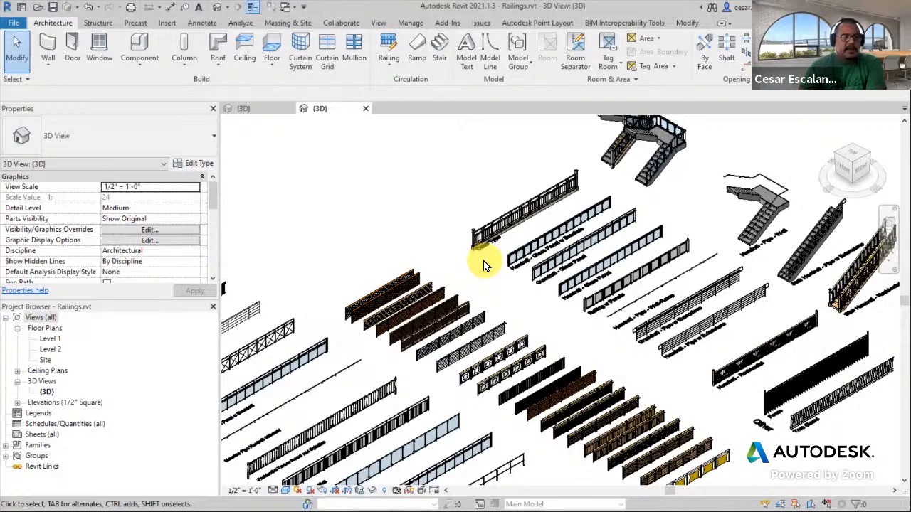
{"action": "scroll", "coordinate": [538, 305], "scroll_direction": "down", "scroll_amount": 2}
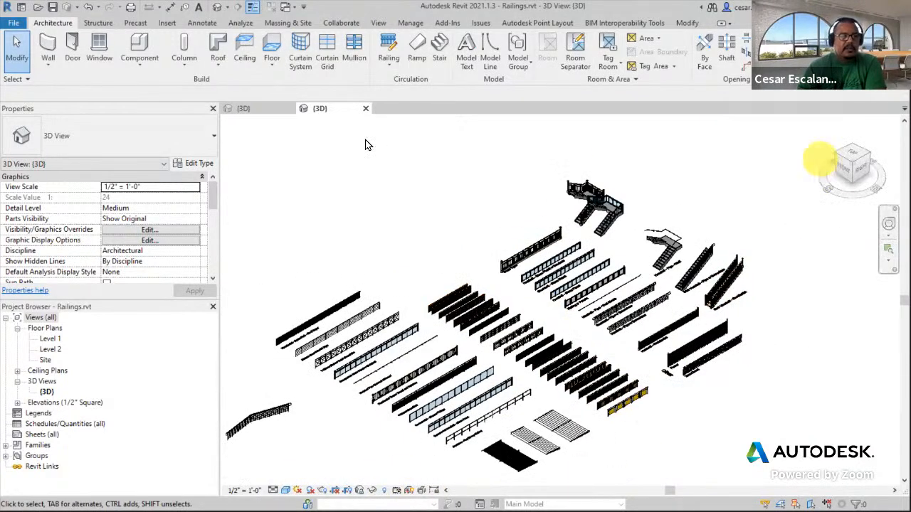
Open the Stairs.rvt sample project from the recent documents
{"action": "left_click", "coordinate": [12, 26]}
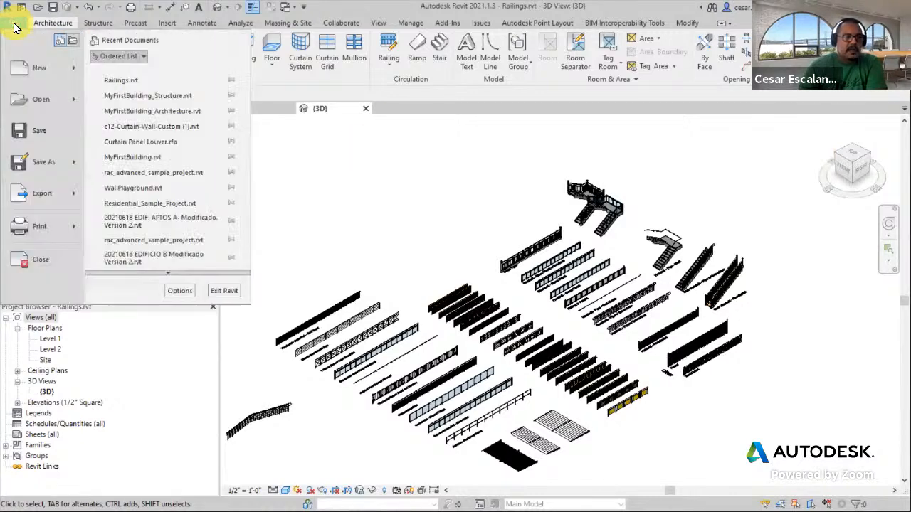
{"action": "left_click", "coordinate": [40, 106]}
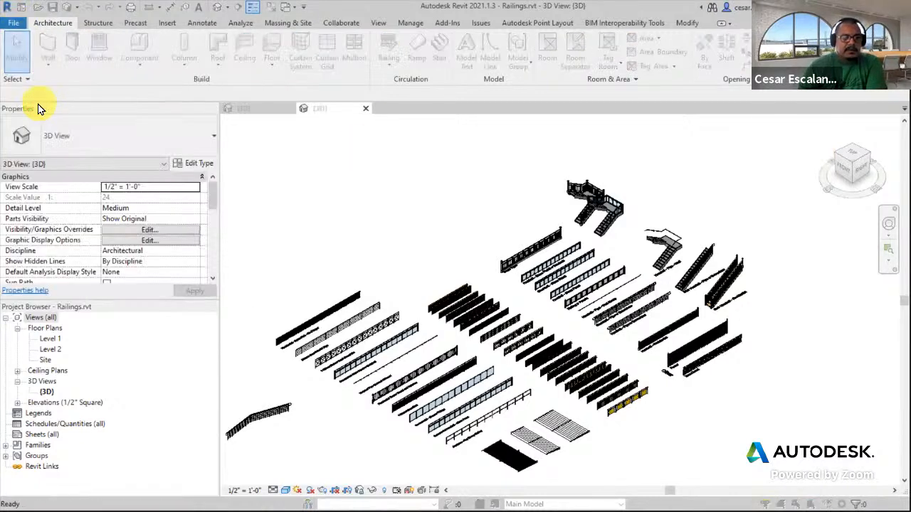
{"action": "left_click", "coordinate": [408, 187]}
{"action": "left_click", "coordinate": [624, 390]}
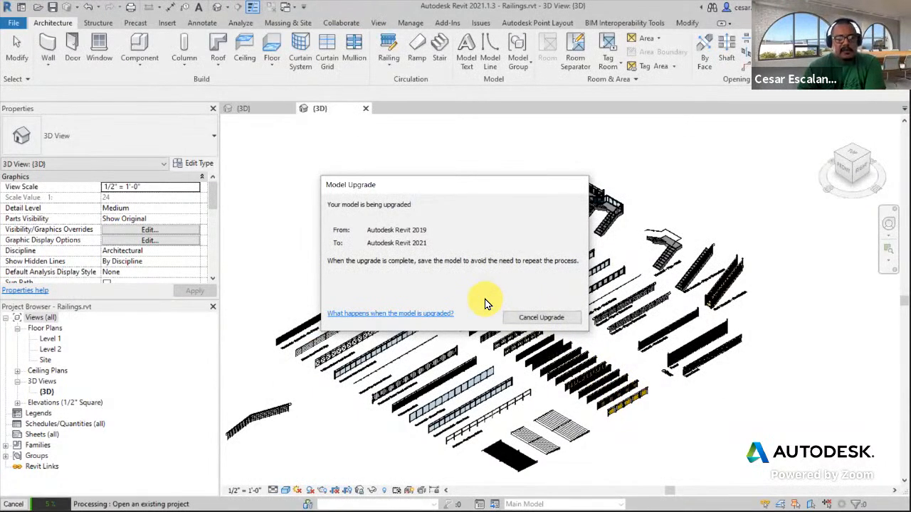
{"action": "left_click", "coordinate": [544, 319]}
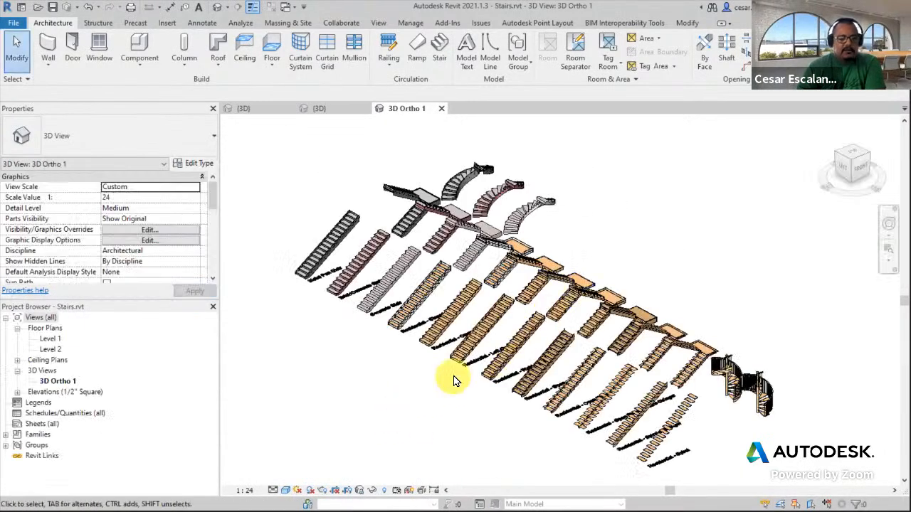
Zoom into the sample stairs model and select the Metal Pan Stair to inspect it
{"action": "scroll", "coordinate": [576, 331], "scroll_direction": "up", "scroll_amount": 3}
{"action": "middle_click_drag", "start_coordinate": [580, 328], "coordinate": [709, 278]}
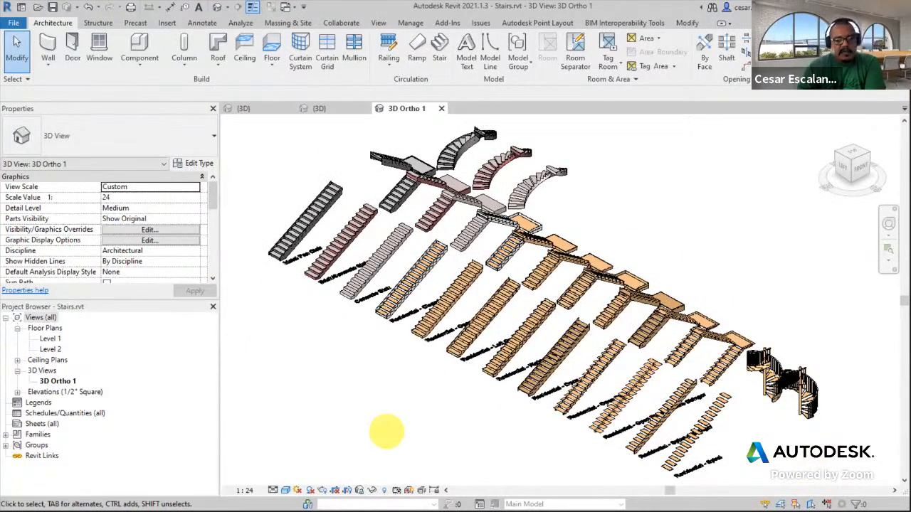
{"action": "scroll", "coordinate": [507, 223], "scroll_direction": "up", "scroll_amount": 3}
{"action": "scroll", "coordinate": [690, 409], "scroll_direction": "down", "scroll_amount": 5}
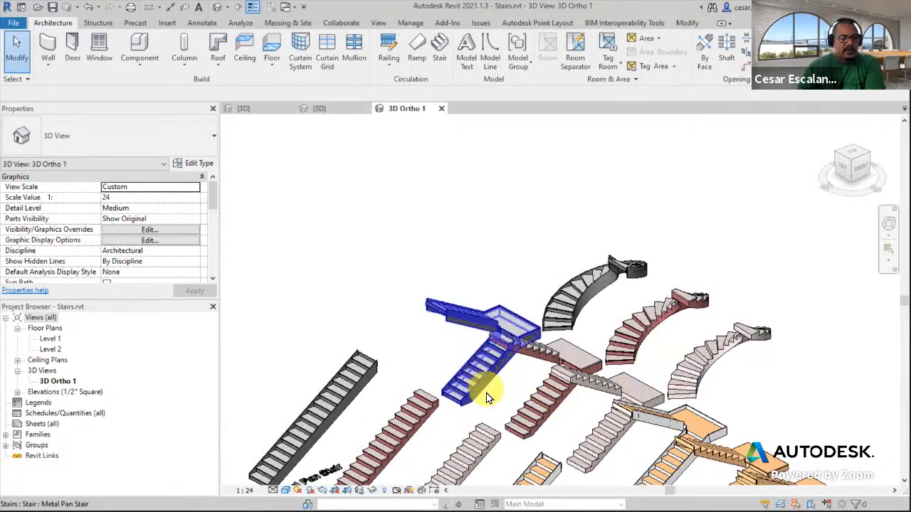
{"action": "middle_click_drag", "start_coordinate": [488, 369], "coordinate": [513, 298]}
{"action": "left_click", "coordinate": [514, 296]}
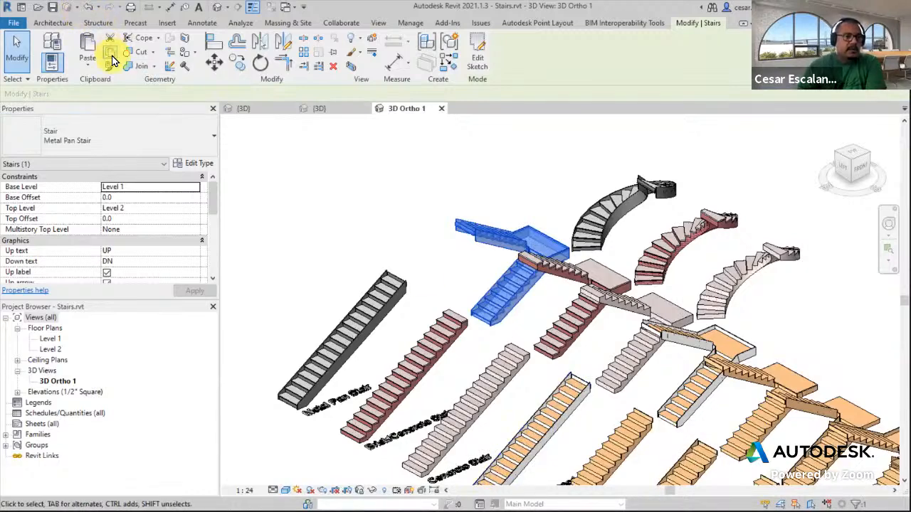
Return to the MyFirstBuilding_Structure 3D view and orbit around the building and its new railing
{"action": "left_click", "coordinate": [319, 110]}
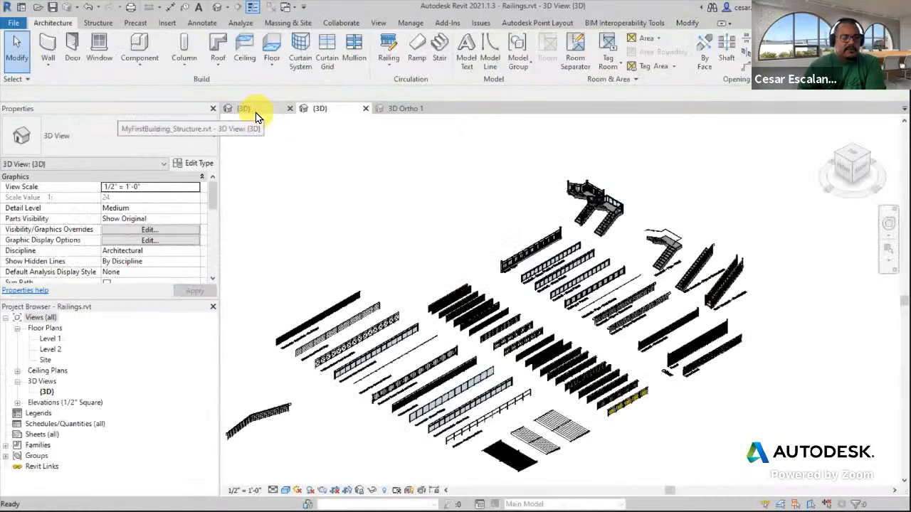
{"action": "left_click", "coordinate": [256, 114]}
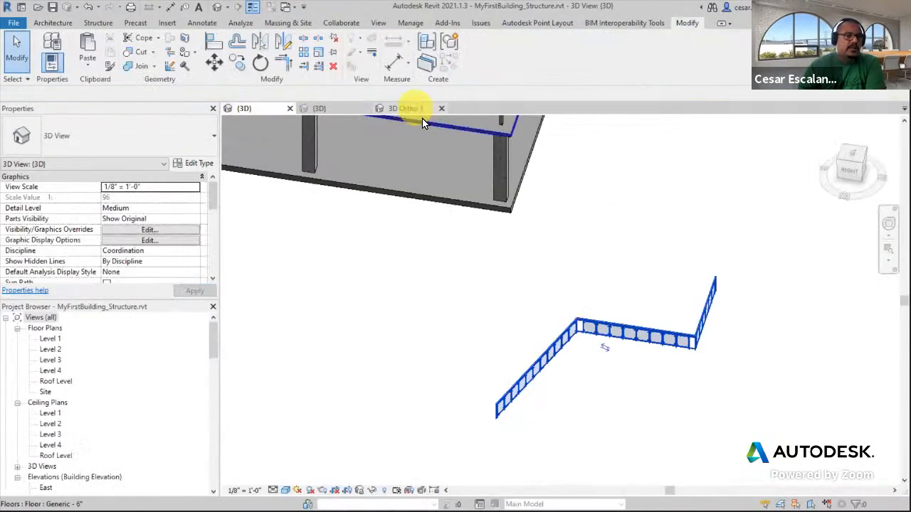
{"action": "middle_click_drag", "start_coordinate": [513, 226], "coordinate": [607, 362]}
{"action": "scroll", "coordinate": [607, 366], "scroll_direction": "down", "scroll_amount": 4}
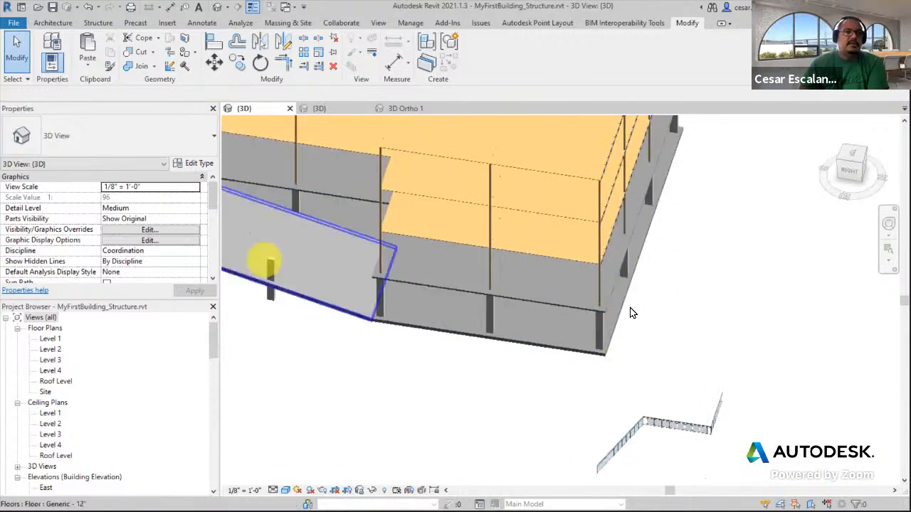
{"action": "scroll", "coordinate": [636, 328], "scroll_direction": "down", "scroll_amount": 2}
{"action": "scroll", "coordinate": [672, 313], "scroll_direction": "up", "scroll_amount": 1}
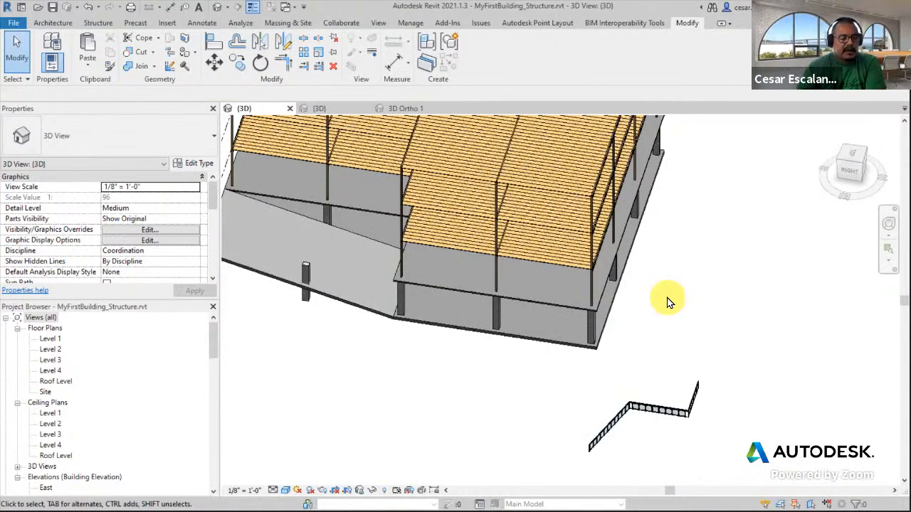
{"action": "middle_click_drag", "start_coordinate": [695, 308], "coordinate": [717, 346], "text": "shift"}
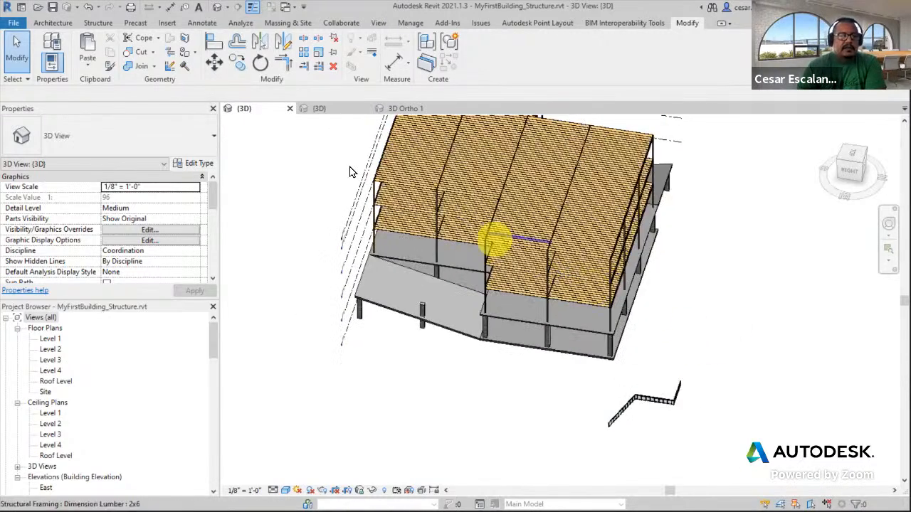
{"action": "left_click", "coordinate": [16, 27]}
{"action": "left_click", "coordinate": [38, 141]}
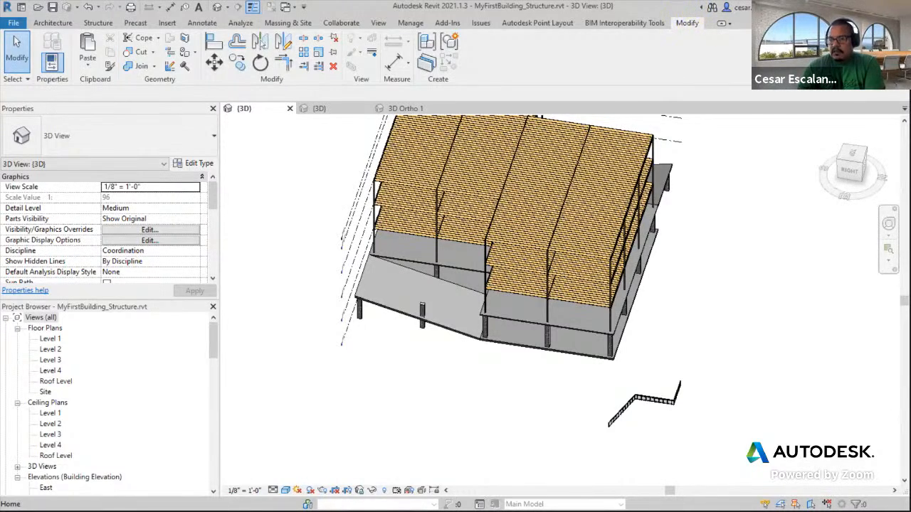
{"action": "left_click", "coordinate": [890, 226]}
Switch to the web browser and open the course syllabus document
{"action": "key", "text": "alt+Tab"}
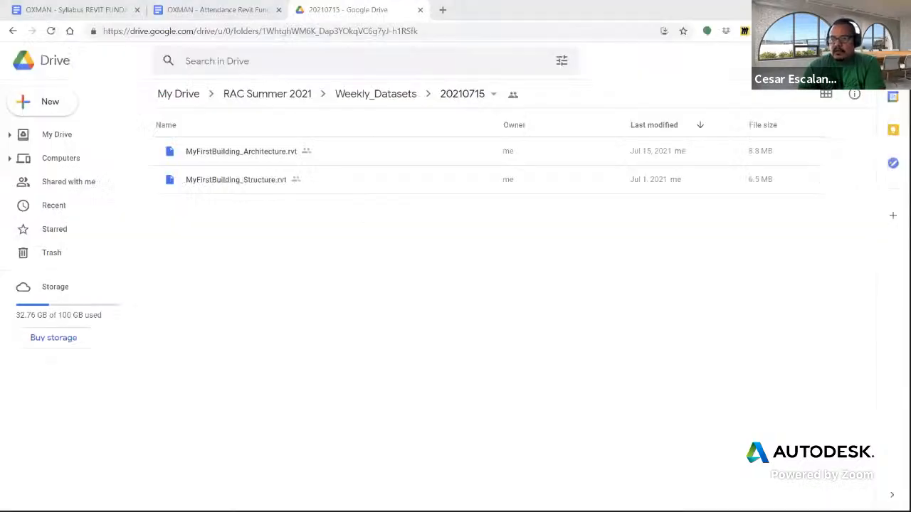
{"action": "left_click", "coordinate": [223, 12]}
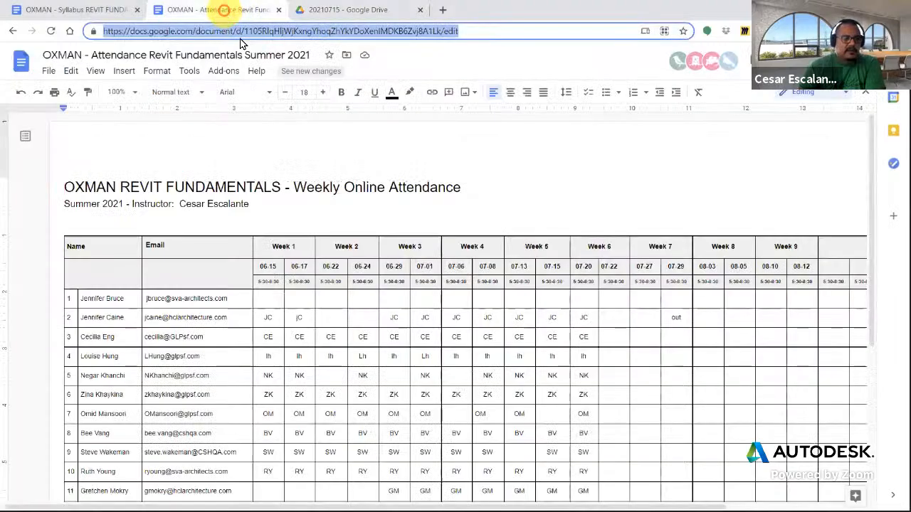
{"action": "left_click", "coordinate": [77, 12]}
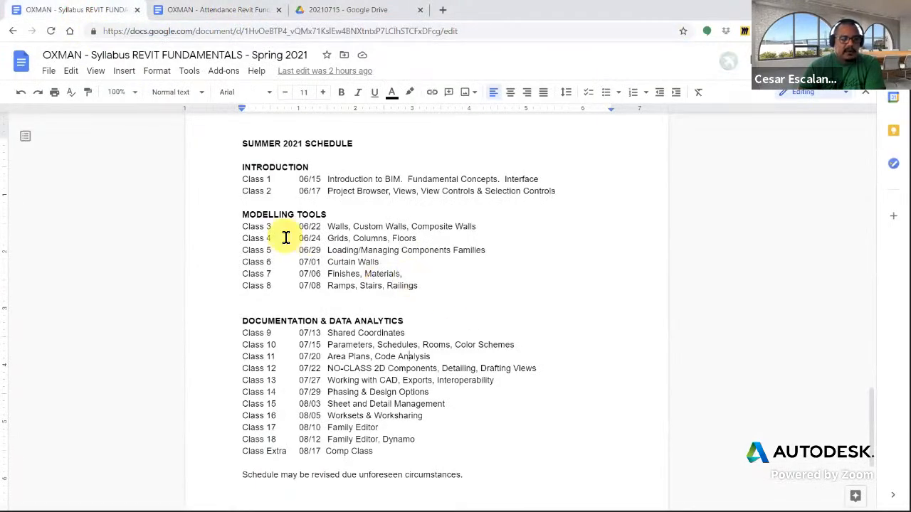
Highlight the Modelling Tools section and the Shared Coordinates and Parameters topics in the syllabus schedule
{"action": "left_click", "coordinate": [242, 214]}
{"action": "left_click", "coordinate": [426, 300], "text": "shift"}
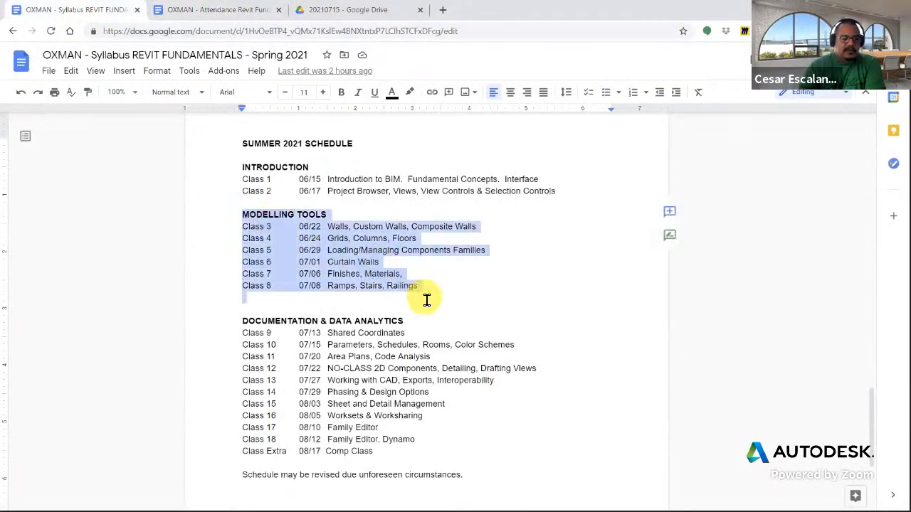
{"action": "left_click_drag", "start_coordinate": [327, 333], "coordinate": [419, 346]}
{"action": "left_click", "coordinate": [384, 322]}
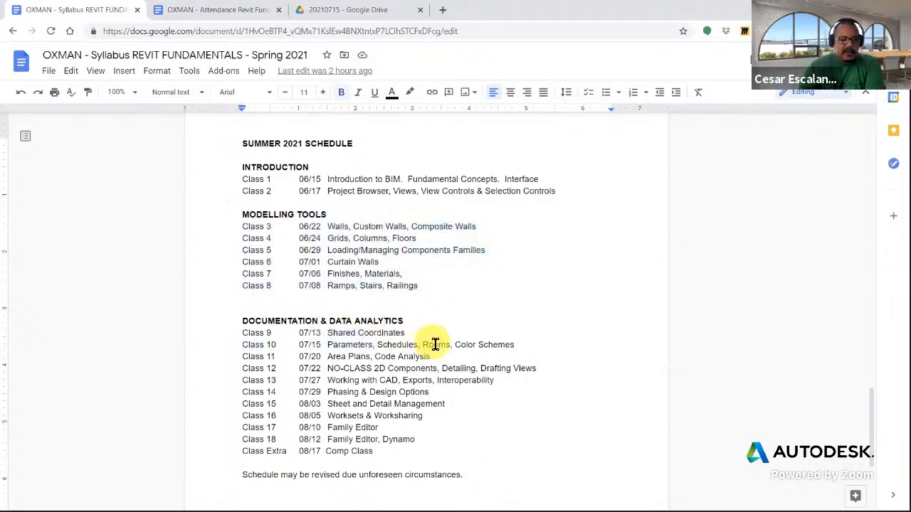
{"action": "left_click_drag", "start_coordinate": [407, 332], "coordinate": [327, 331]}
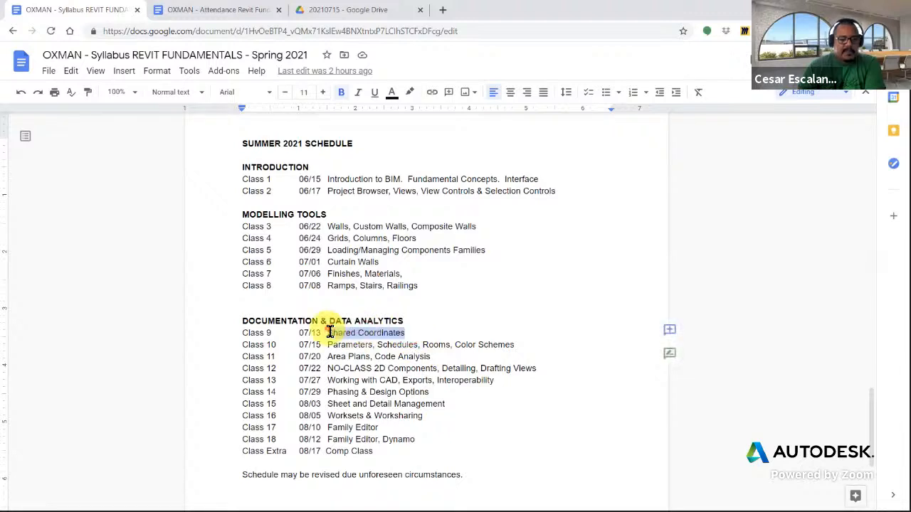
{"action": "left_click", "coordinate": [404, 326]}
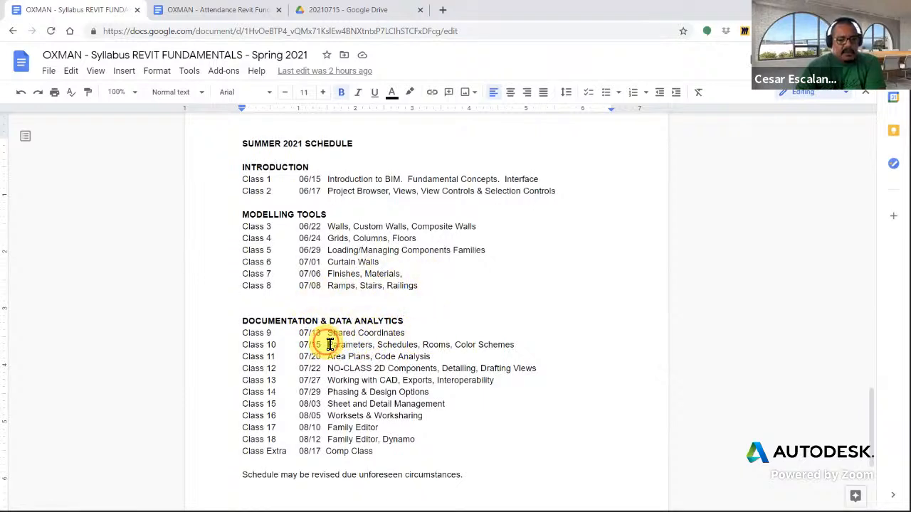
{"action": "left_click_drag", "start_coordinate": [327, 346], "coordinate": [379, 346]}
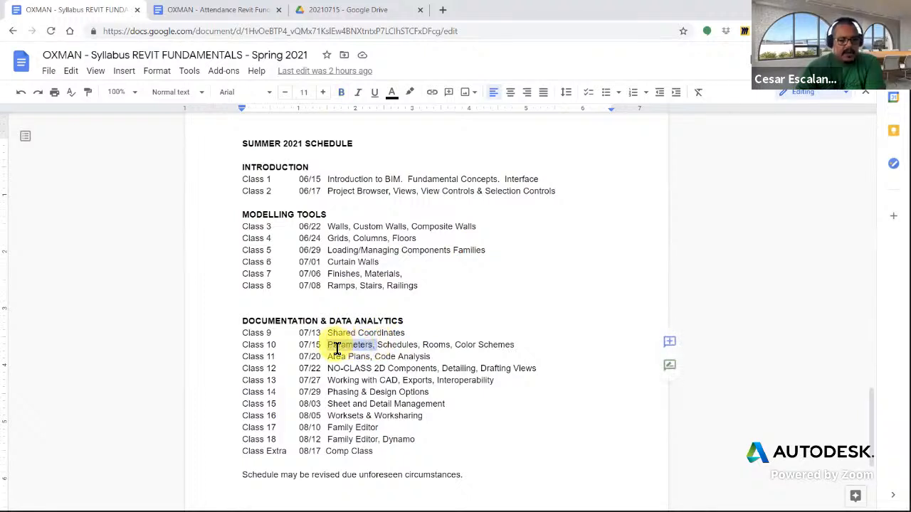